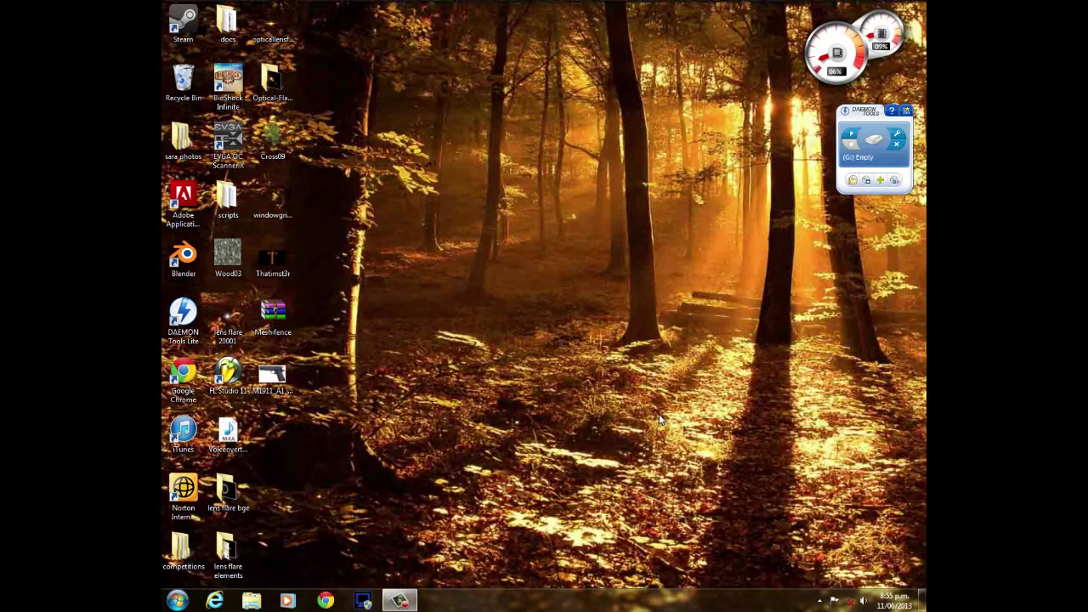
Launch Blender and dismiss its splash screen.
{"action": "double_click", "coordinate": [183, 258]}
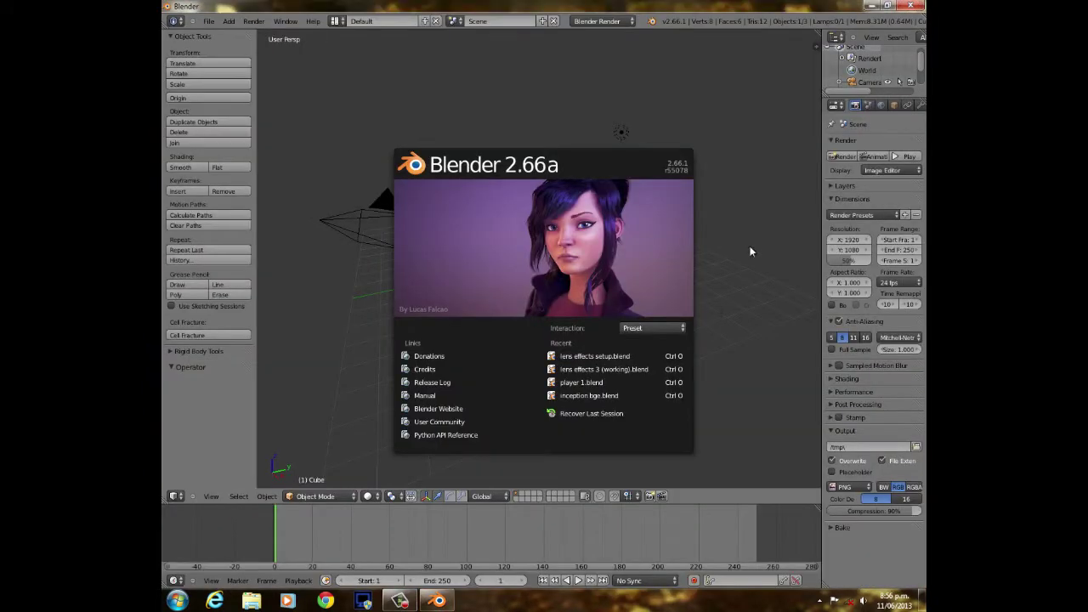
{"action": "left_click", "coordinate": [737, 219]}
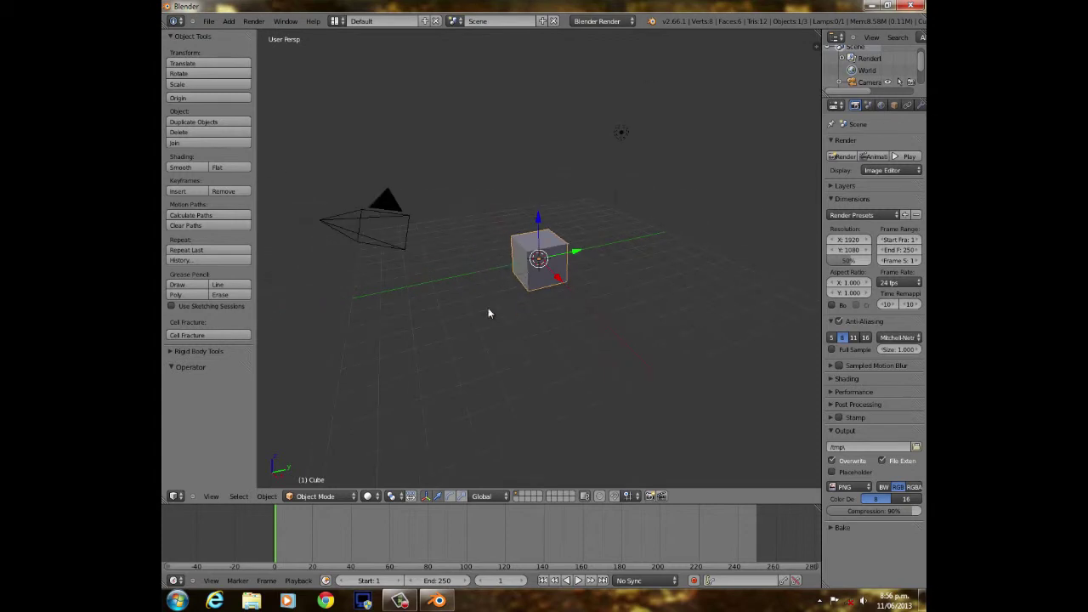
Turn on the on-screen display of keyboard and mouse inputs in the 3D viewport.
{"action": "middle_click_drag", "start_coordinate": [473, 326], "coordinate": [405, 338]}
{"action": "scroll", "coordinate": [405, 337], "scroll_direction": "down", "scroll_amount": 3}
{"action": "key", "text": "n"}
{"action": "scroll", "coordinate": [748, 442], "scroll_direction": "down", "scroll_amount": 5}
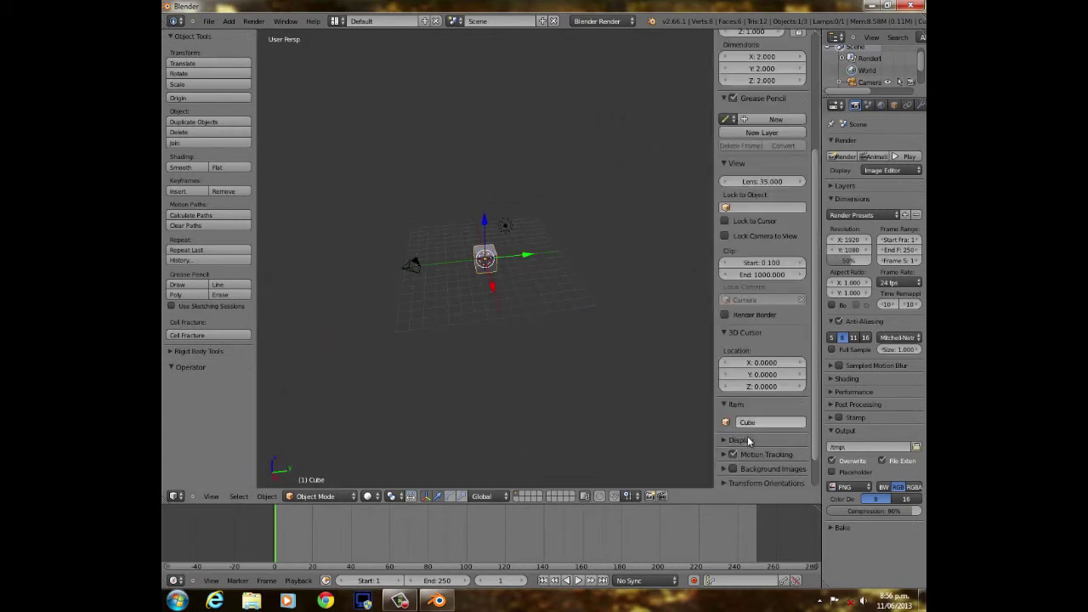
{"action": "left_click", "coordinate": [754, 482]}
{"action": "key", "text": "n"}
Switch the render engine to Blender Game and delete the default cube.
{"action": "scroll", "coordinate": [540, 329], "scroll_direction": "up", "scroll_amount": 3}
{"action": "middle_click_drag", "start_coordinate": [399, 262], "coordinate": [514, 311]}
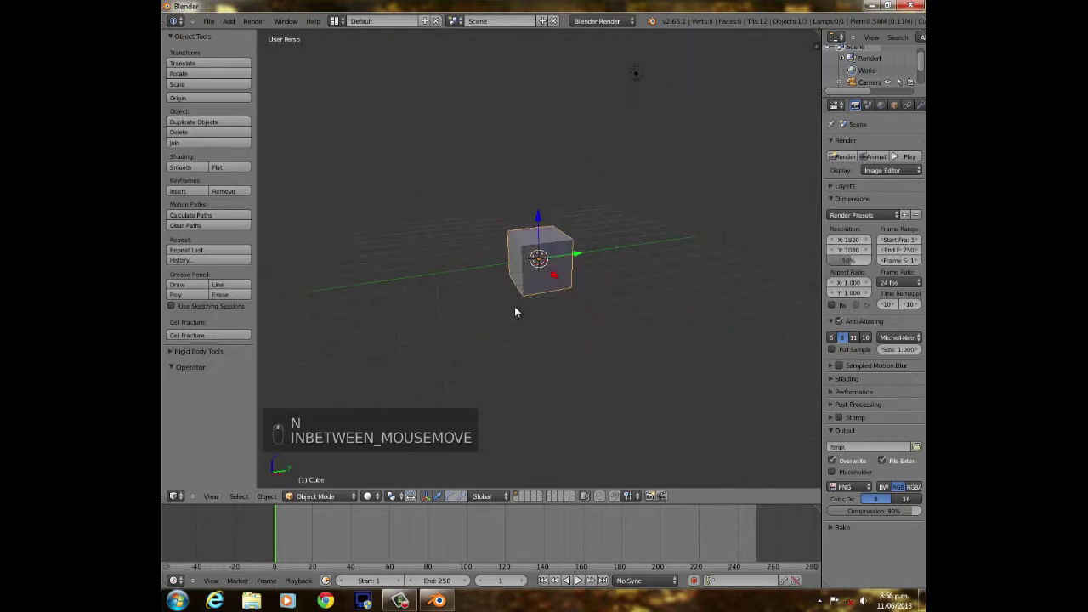
{"action": "left_click", "coordinate": [602, 22]}
{"action": "left_click", "coordinate": [607, 47]}
{"action": "middle_click_drag", "start_coordinate": [586, 204], "coordinate": [655, 298]}
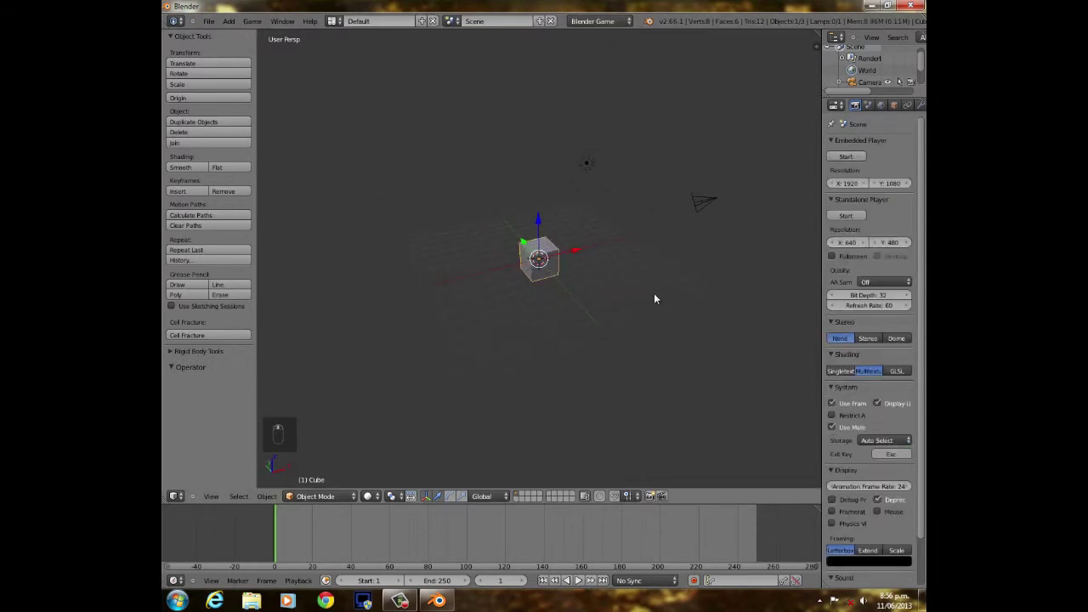
{"action": "key", "text": "x"}
{"action": "left_click", "coordinate": [554, 258]}
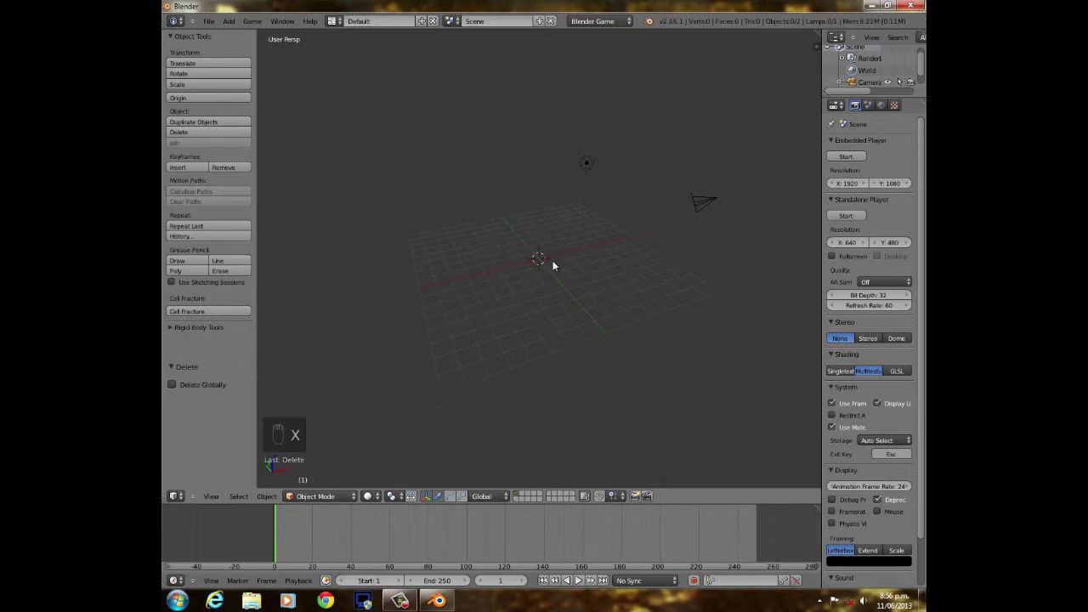
Add a plane at the origin and scale it up into a large ground surface extending far beyond the grid.
{"action": "key", "text": "shift+a"}
{"action": "mouse_move", "coordinate": [553, 261]}
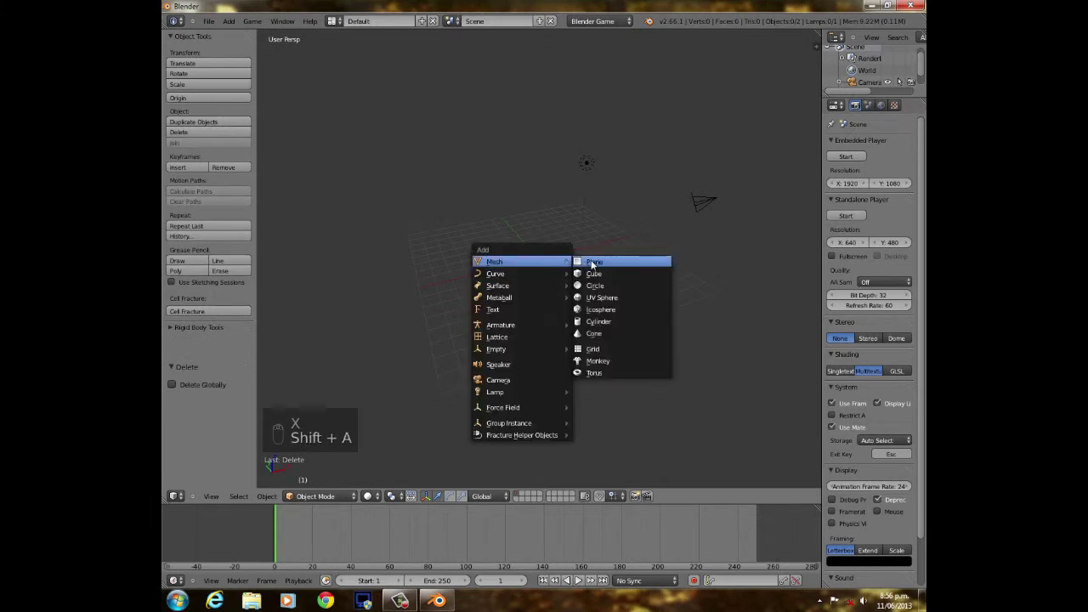
{"action": "left_click", "coordinate": [593, 263]}
{"action": "key", "text": "s"}
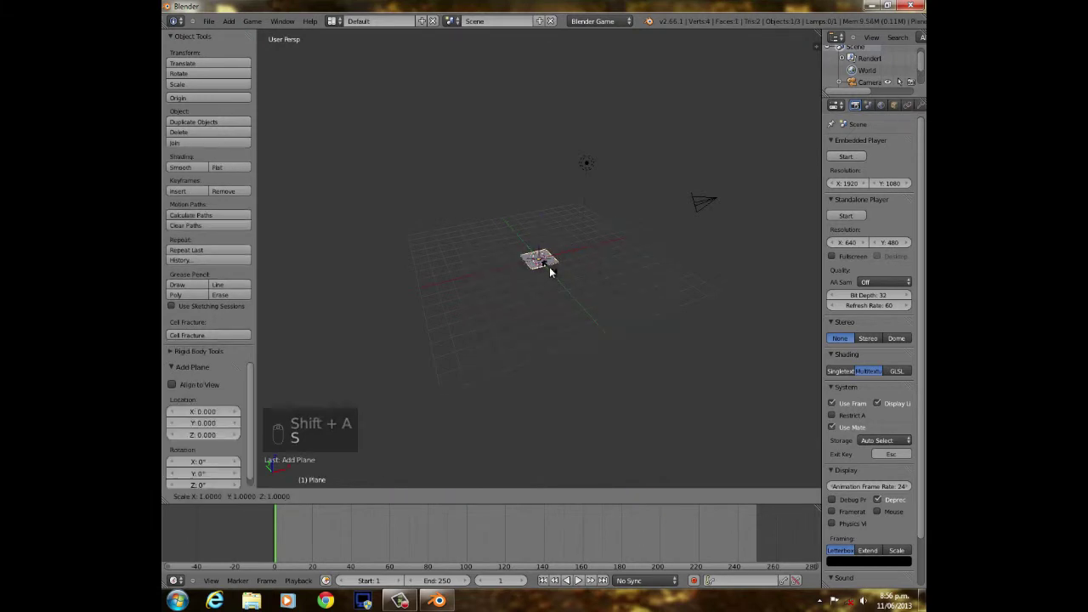
{"action": "left_click", "coordinate": [646, 285]}
{"action": "key", "text": "s"}
{"action": "key", "text": "s"}
{"action": "left_click", "coordinate": [599, 263]}
Clear the camera's rotation and location so it sits at the origin.
{"action": "middle_click_drag", "start_coordinate": [599, 263], "coordinate": [605, 208]}
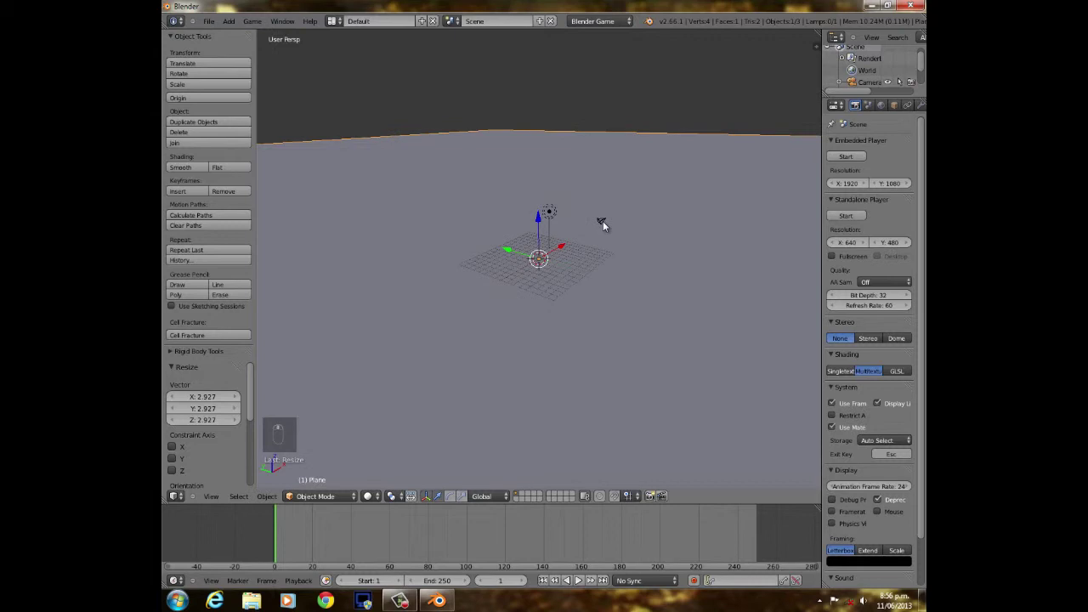
{"action": "right_click", "coordinate": [601, 221]}
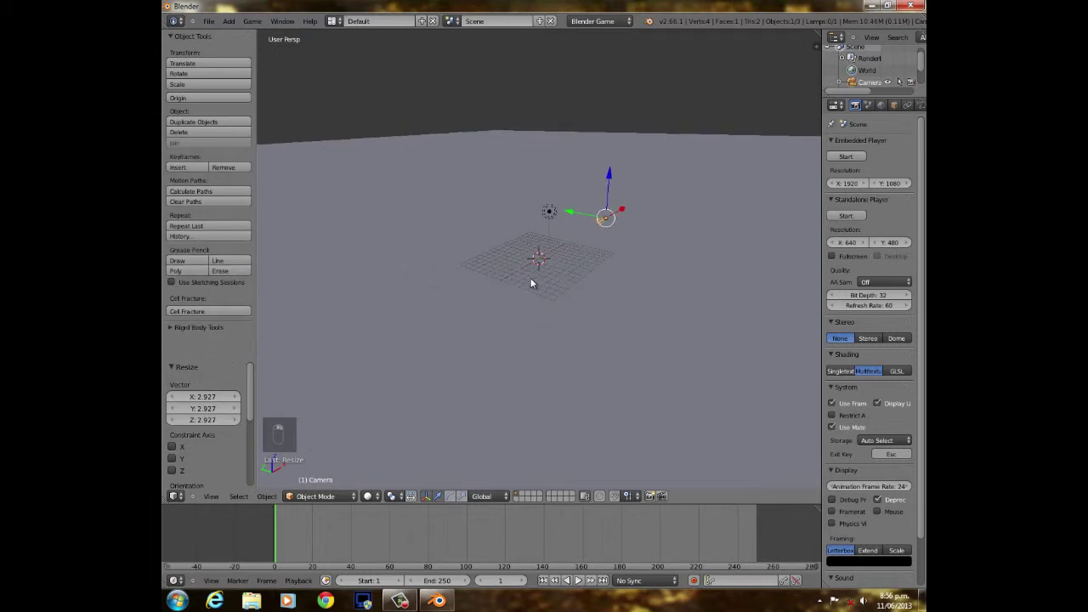
{"action": "key", "text": "alt+r"}
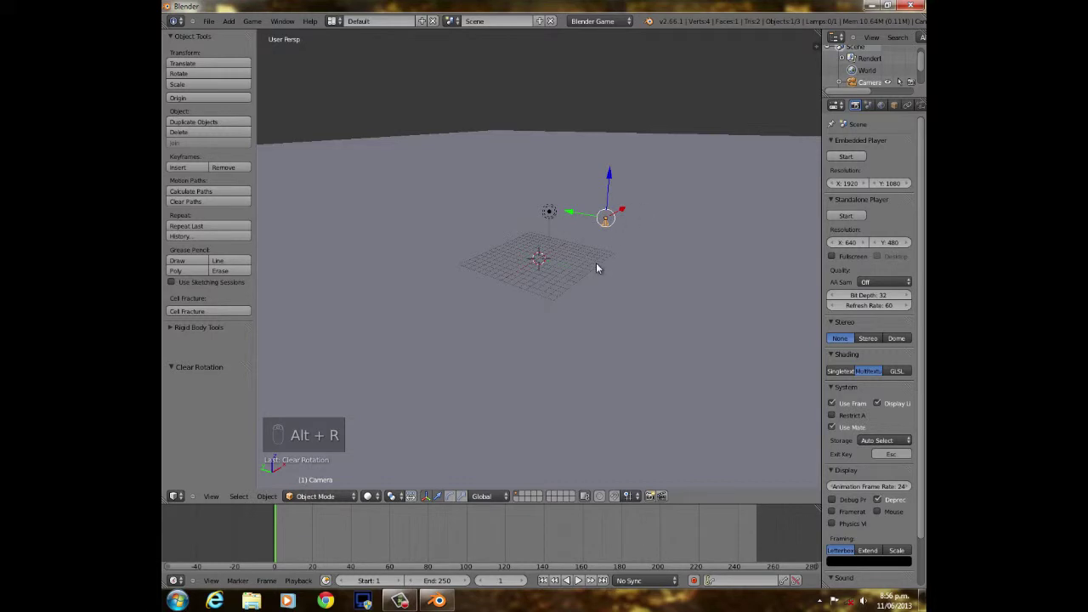
{"action": "key", "text": "alt+g"}
Raise the camera along the Z axis, straight above the origin, in the front orthographic view.
{"action": "mouse_move", "coordinate": [561, 284]}
{"action": "middle_mouse_down"}
{"action": "mouse_move", "coordinate": [554, 277]}
{"action": "mouse_move", "coordinate": [567, 272]}
{"action": "mouse_move", "coordinate": [550, 277]}
{"action": "middle_mouse_up"}
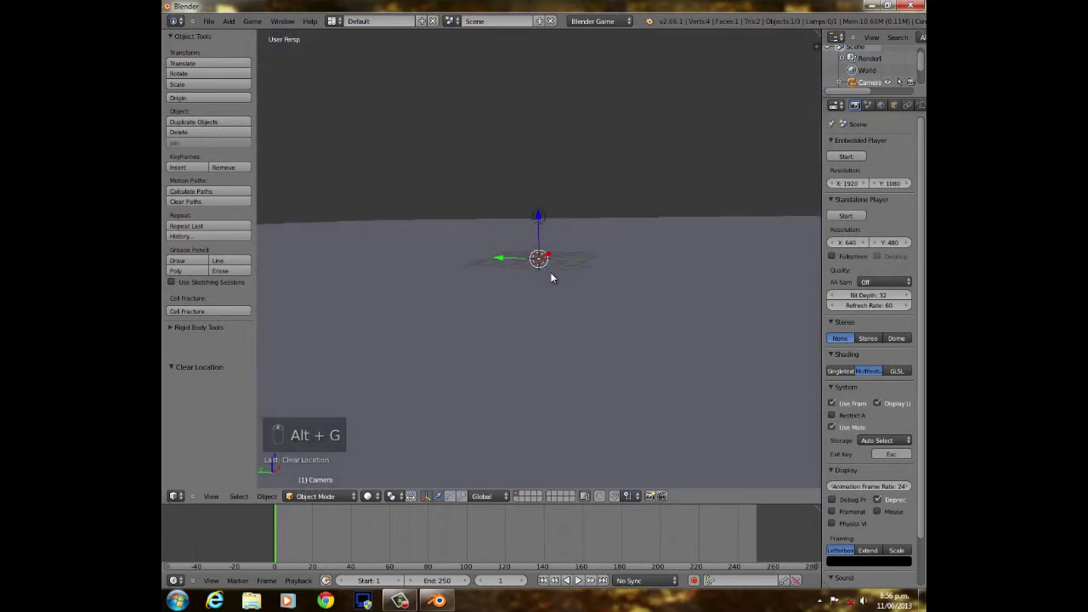
{"action": "key", "text": "KP_5"}
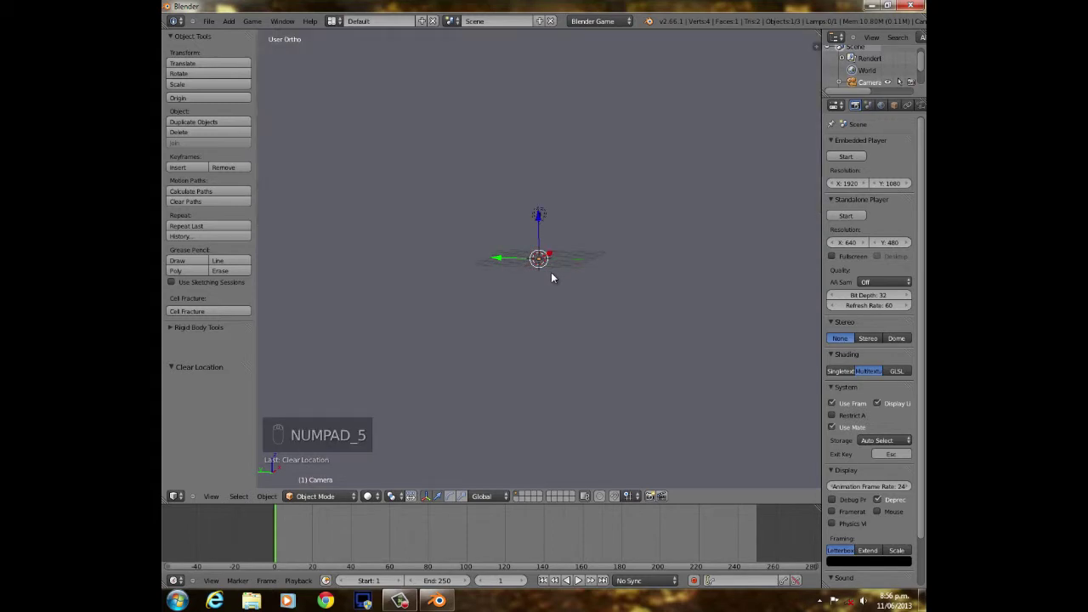
{"action": "scroll", "coordinate": [619, 253], "scroll_direction": "down", "scroll_amount": 2}
{"action": "middle_click_drag", "start_coordinate": [620, 253], "coordinate": [516, 250]}
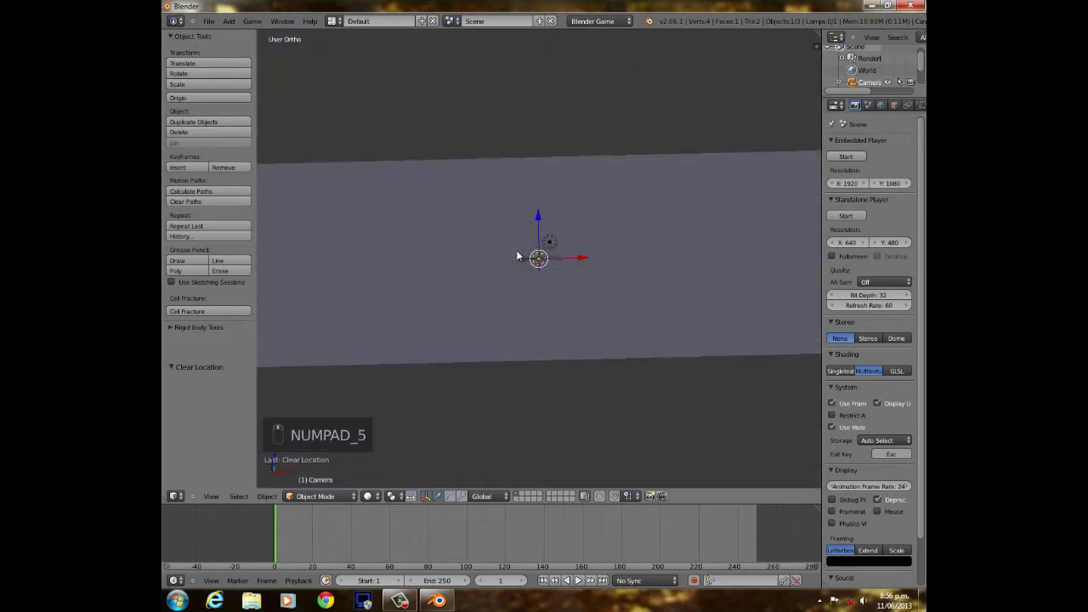
{"action": "key", "text": "KP_5"}
{"action": "key", "text": "KP_5"}
{"action": "middle_click_drag", "start_coordinate": [570, 246], "coordinate": [520, 275]}
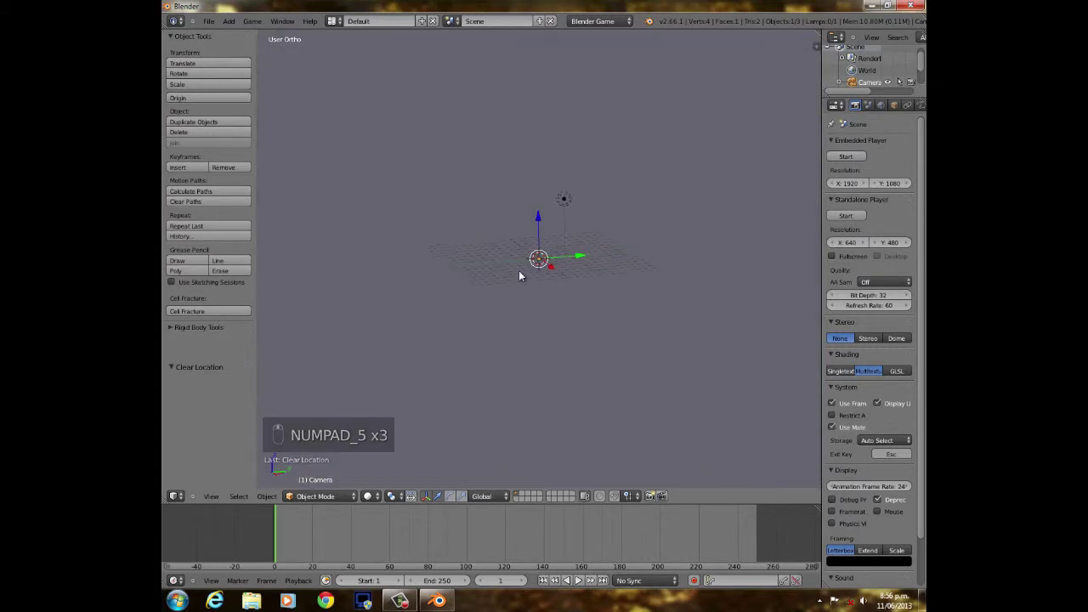
{"action": "key", "text": "KP_1"}
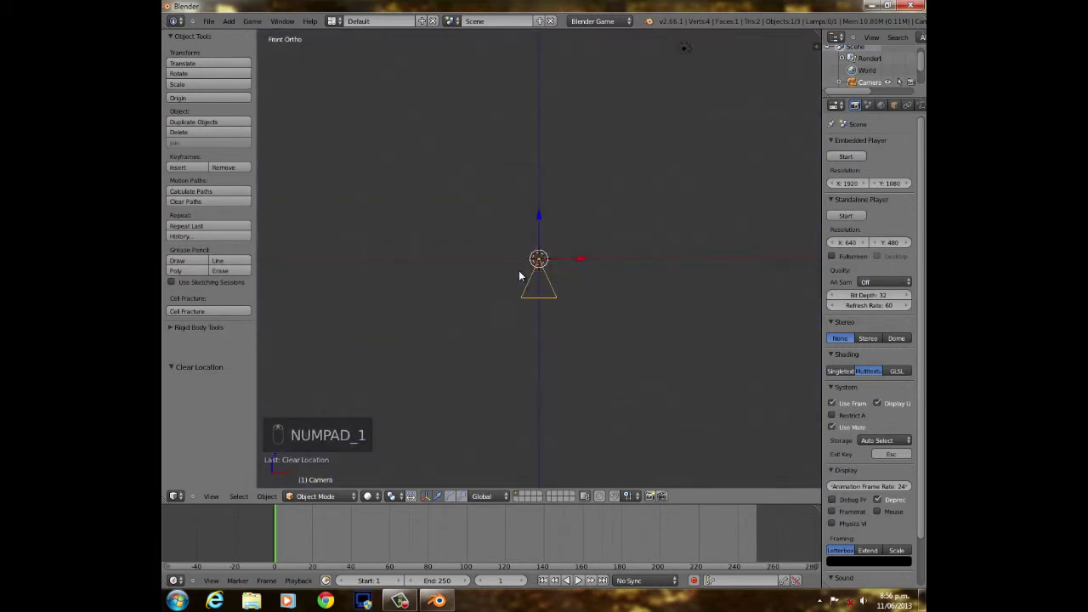
{"action": "left_click_drag", "start_coordinate": [536, 219], "coordinate": [538, 44]}
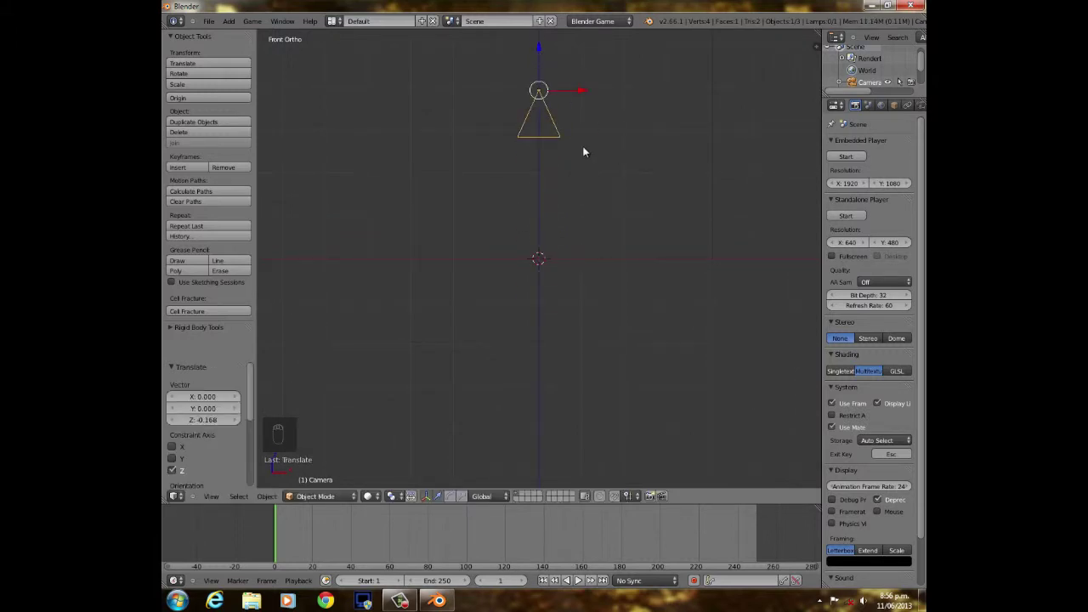
Rotate the camera 90° in the front view and 90° about X, and move it about -0.81 on X and -0.97 on Z.
{"action": "type", "text": "r"}
{"action": "type", "text": "90"}
{"action": "key", "text": "Return"}
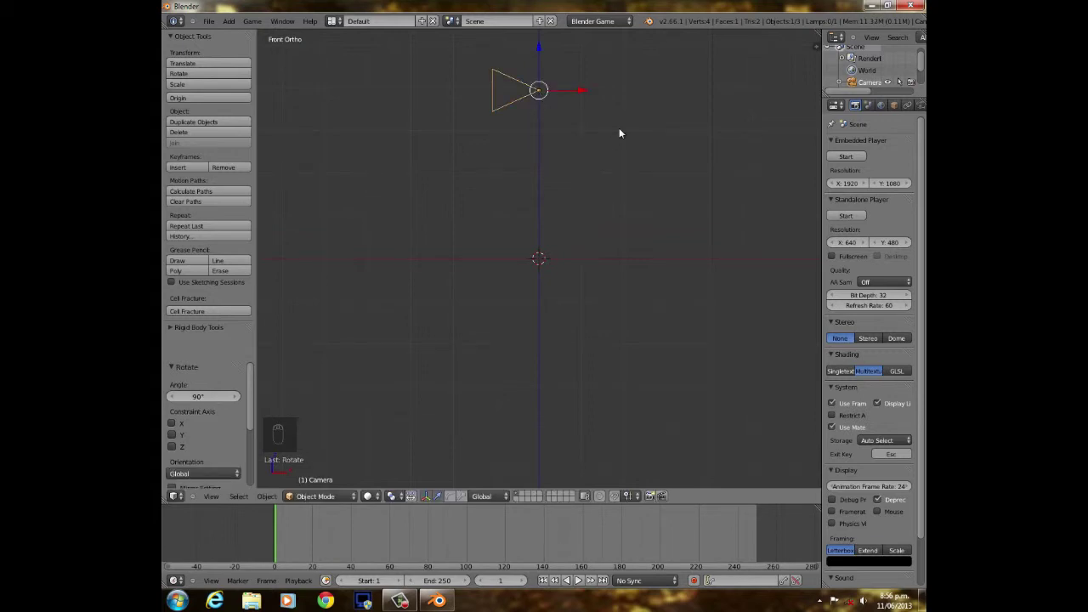
{"action": "key", "text": "r"}
{"action": "type", "text": "x90"}
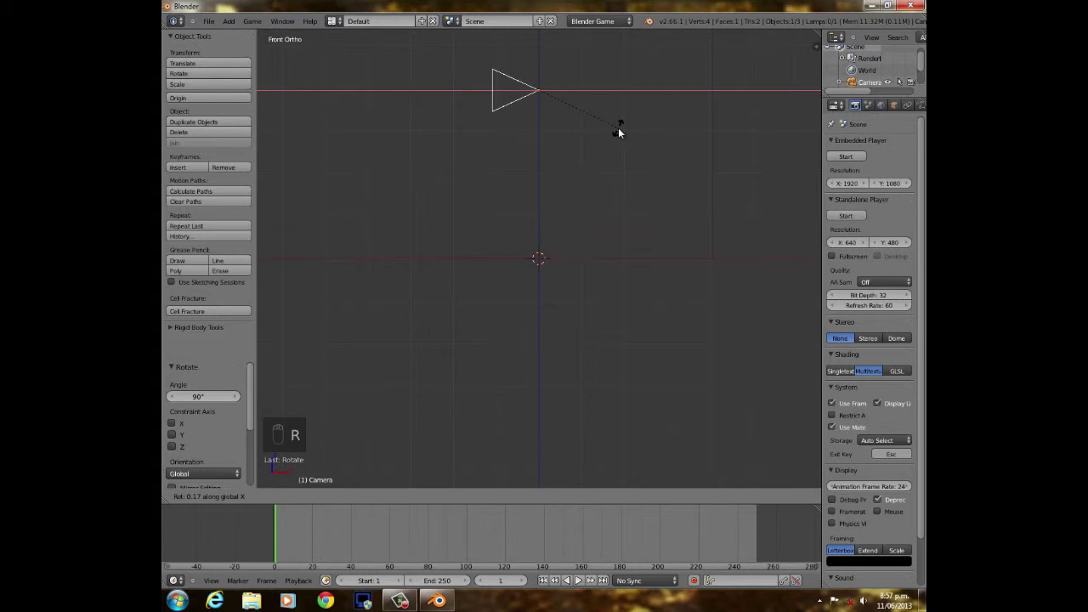
{"action": "left_click", "coordinate": [618, 130]}
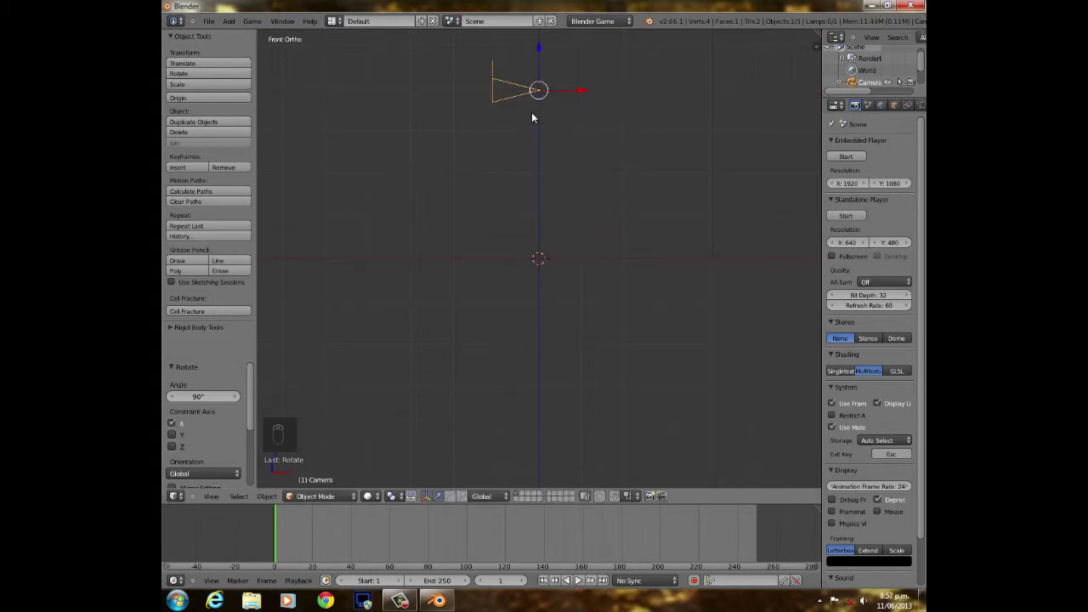
{"action": "key", "text": "g"}
{"action": "left_click", "coordinate": [500, 139]}
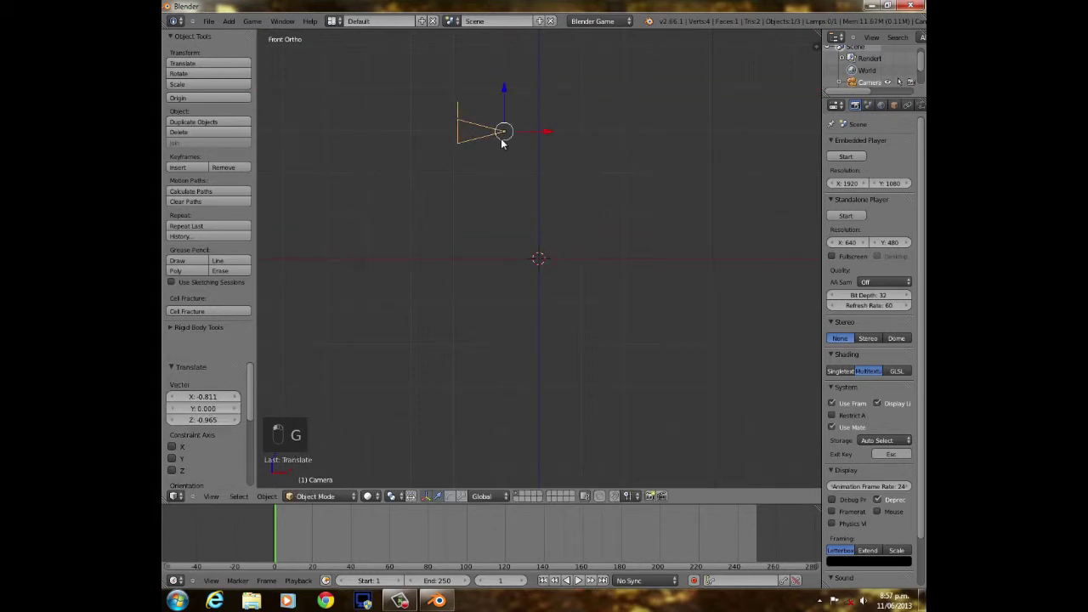
Add a cube raised about 1.45 units along Z and scaled by about 0.515.
{"action": "key", "text": "shift+a"}
{"action": "mouse_move", "coordinate": [556, 223]}
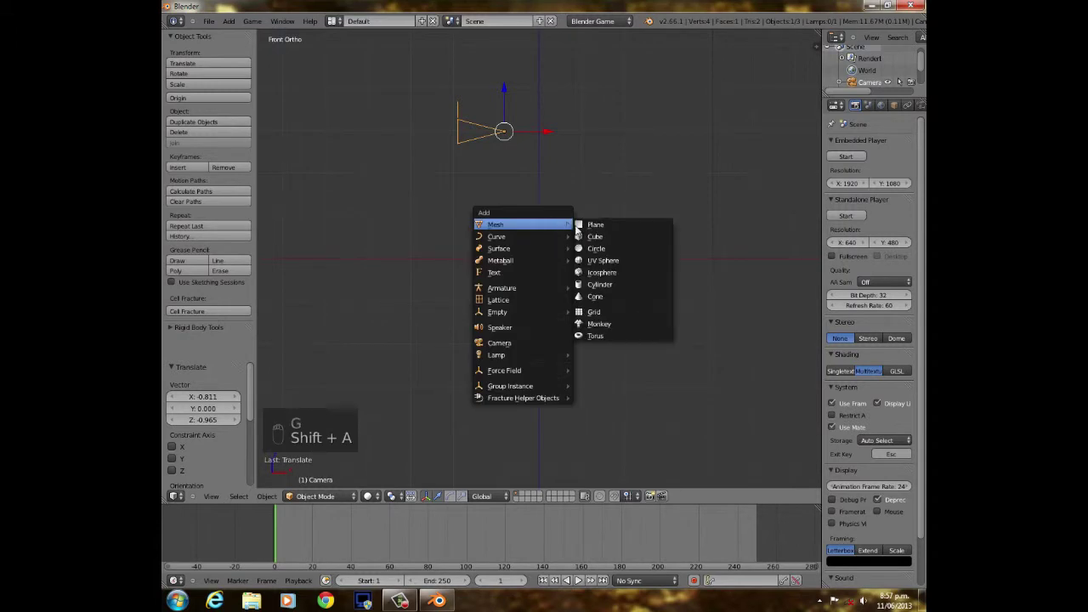
{"action": "left_click", "coordinate": [605, 237]}
{"action": "key", "text": "g"}
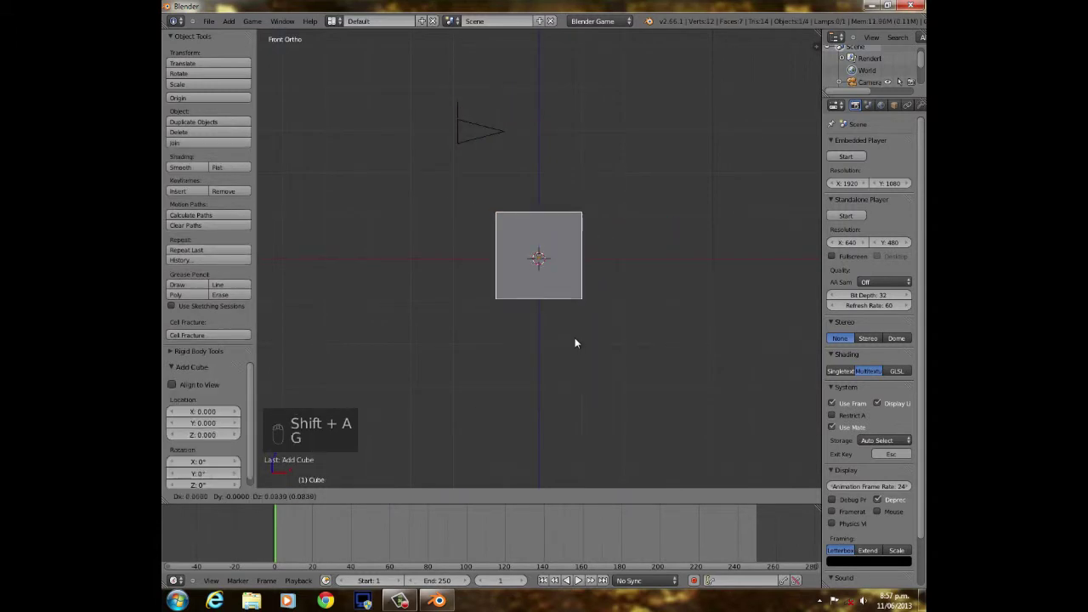
{"action": "left_click", "coordinate": [580, 278]}
{"action": "key", "text": "s"}
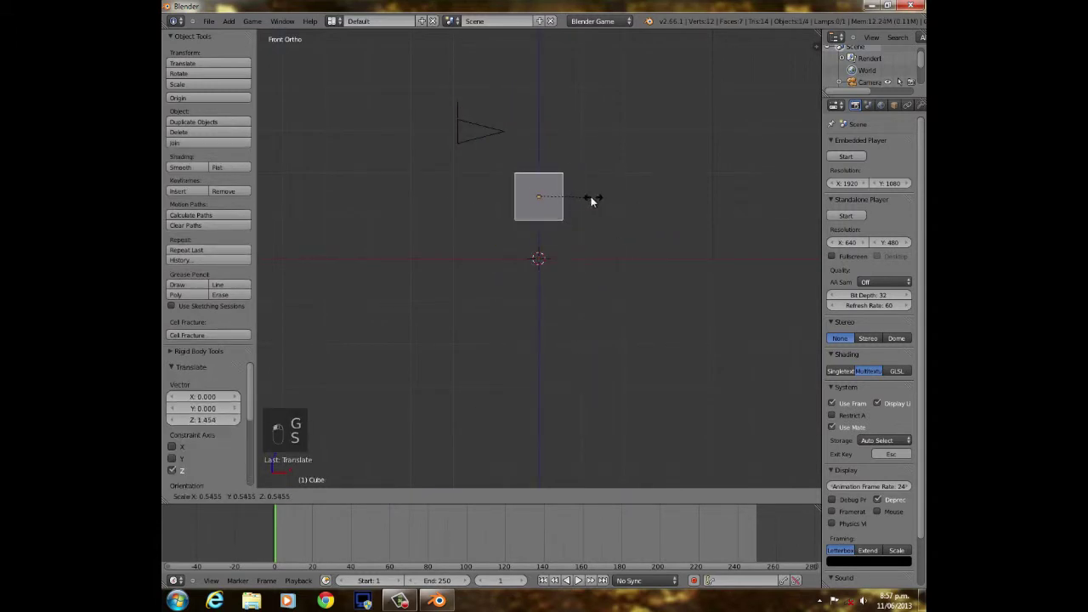
{"action": "left_click", "coordinate": [593, 204]}
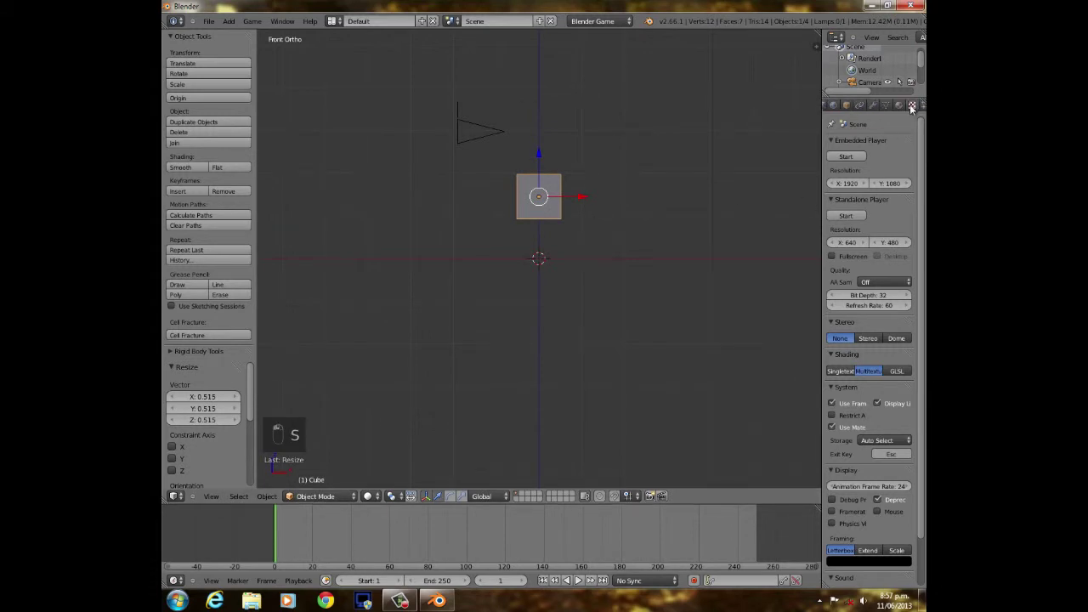
Enable collision bounds in the cube's physics settings.
{"action": "left_click", "coordinate": [915, 104]}
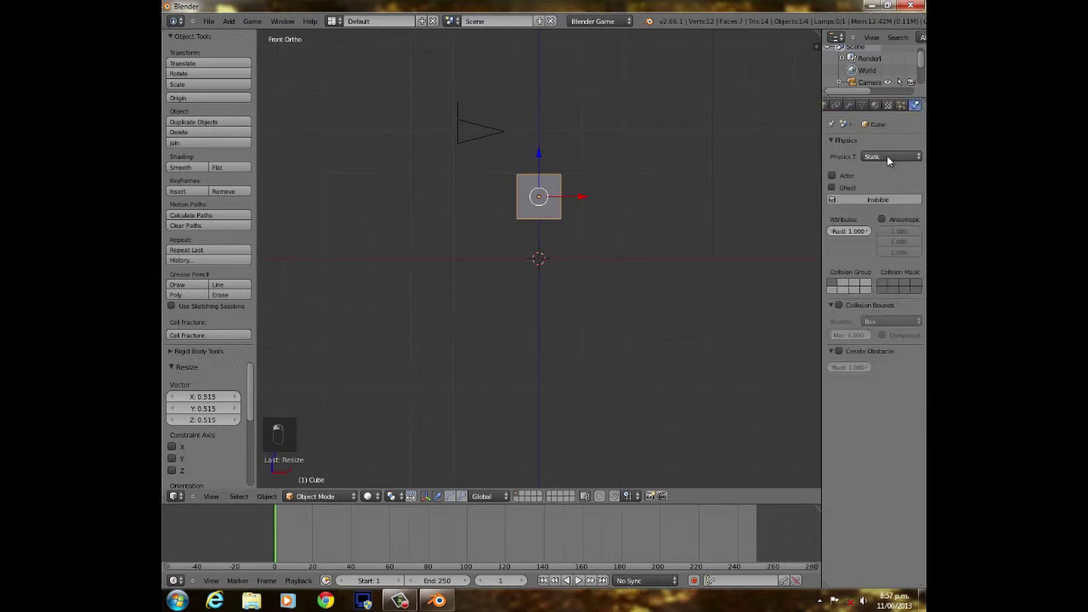
{"action": "left_click", "coordinate": [839, 305]}
Parent the camera to the cube using the Object parent type.
{"action": "middle_click_drag", "start_coordinate": [483, 255], "coordinate": [497, 194]}
{"action": "left_click", "coordinate": [501, 176]}
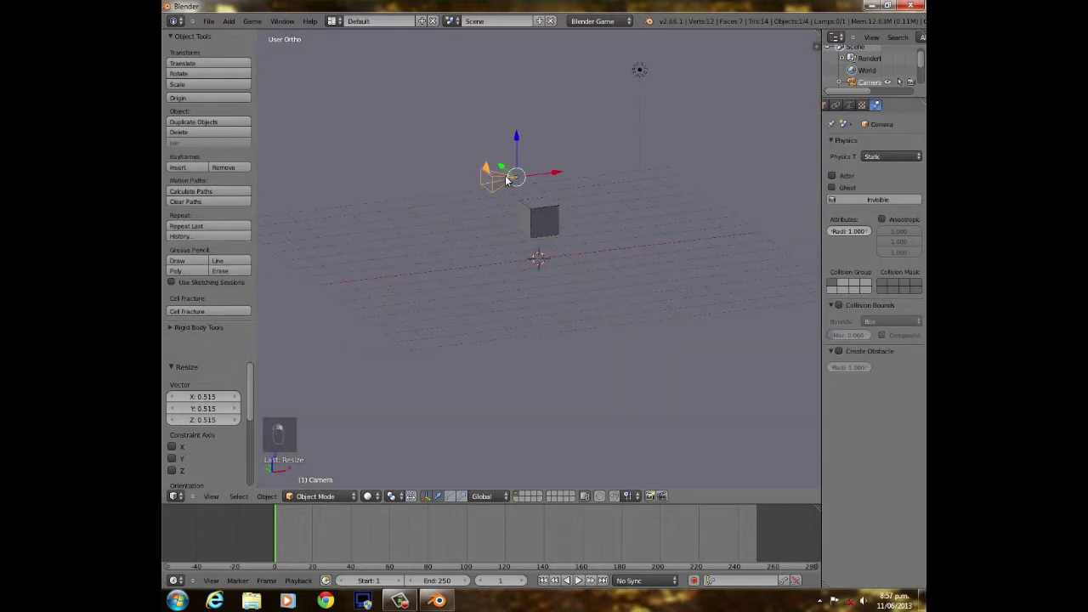
{"action": "left_click", "coordinate": [542, 218], "text": "shift"}
{"action": "key", "text": "ctrl+p"}
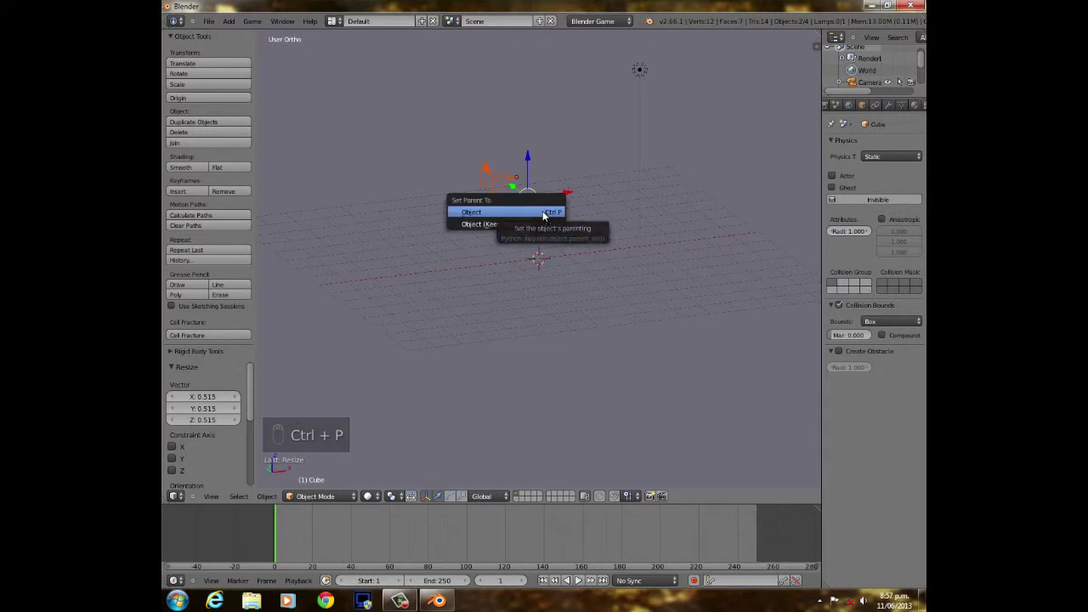
{"action": "left_click", "coordinate": [476, 214]}
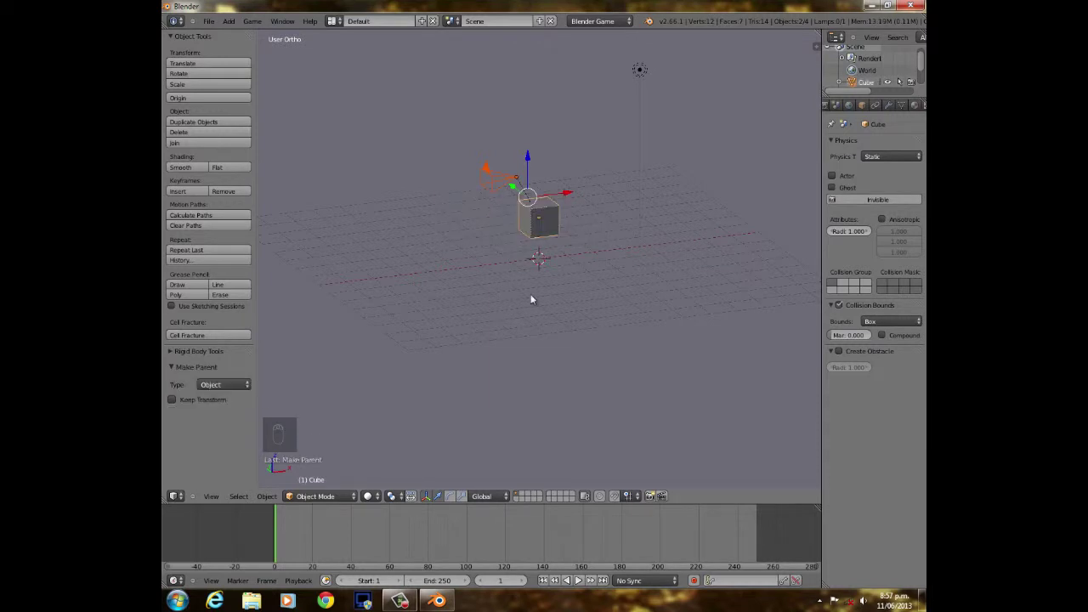
Set the physics type of the cube alone to Dynamic.
{"action": "middle_click_drag", "start_coordinate": [559, 253], "coordinate": [539, 199]}
{"action": "right_click", "coordinate": [539, 195]}
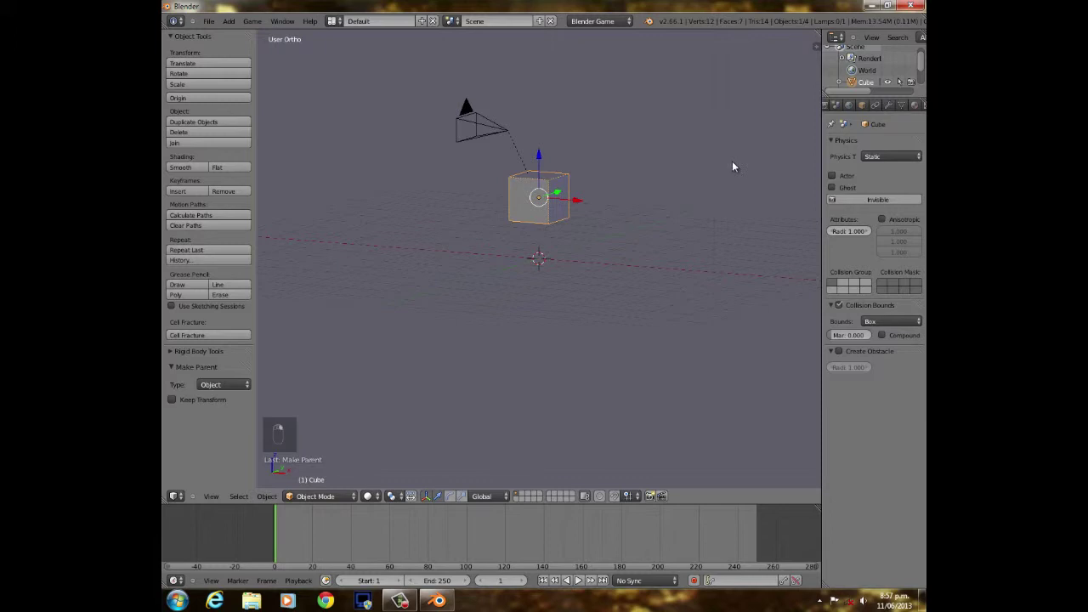
{"action": "left_click", "coordinate": [888, 157]}
{"action": "left_click", "coordinate": [879, 119]}
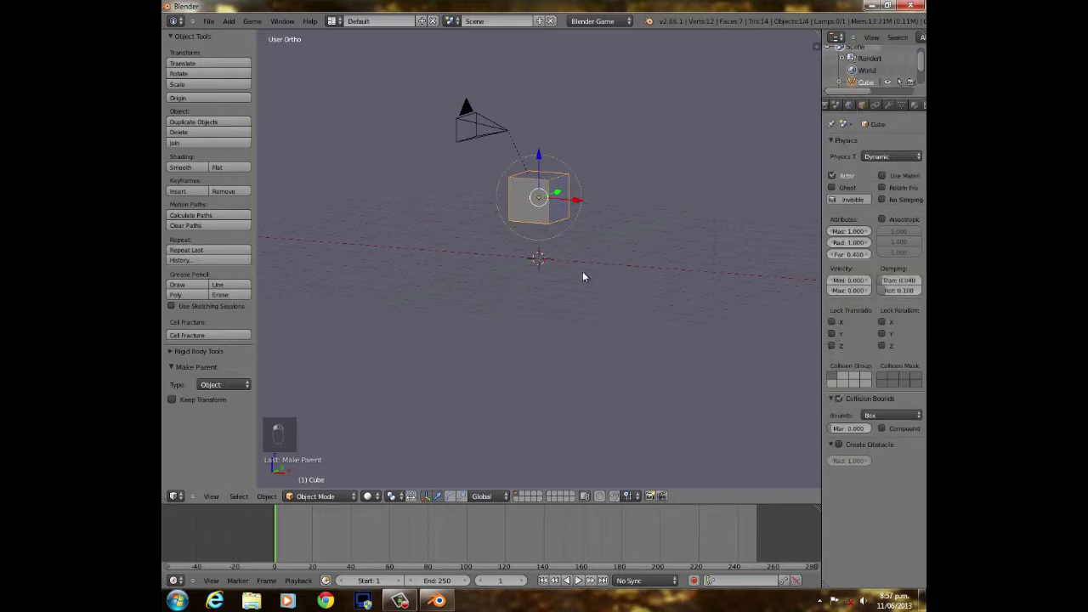
Run the game in the viewport to test the cube's physics, and exit back to editing.
{"action": "scroll", "coordinate": [561, 267], "scroll_direction": "up", "scroll_amount": 4}
{"action": "scroll", "coordinate": [542, 266], "scroll_direction": "down", "scroll_amount": 8}
{"action": "key", "text": "p"}
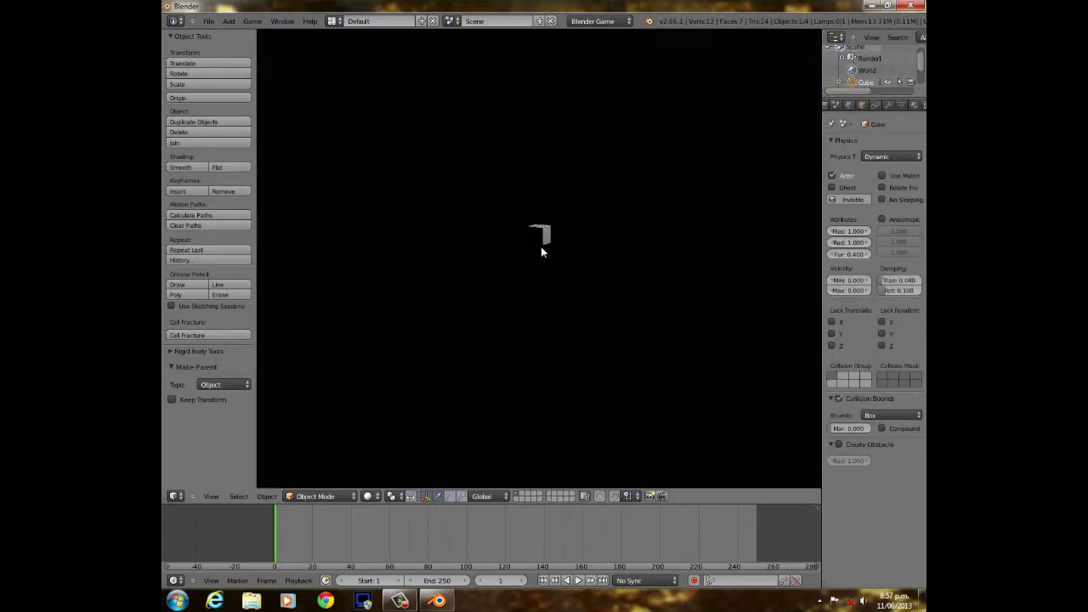
{"action": "key", "text": "Escape"}
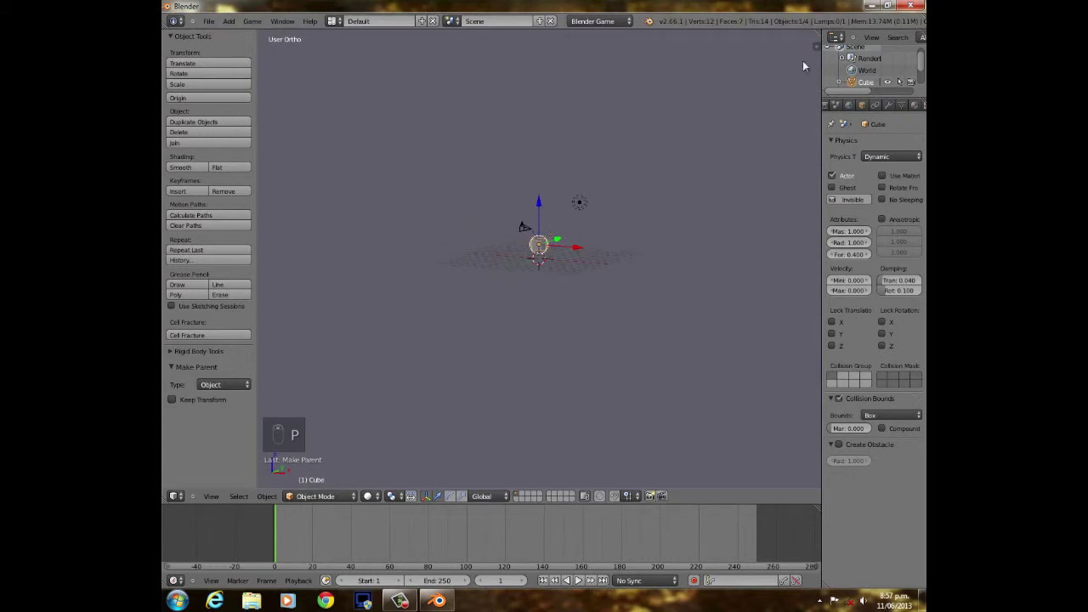
Set the game shading mode to GLSL in the render settings.
{"action": "left_click", "coordinate": [848, 105]}
{"action": "scroll", "coordinate": [879, 487], "scroll_direction": "down", "scroll_amount": 2}
{"action": "scroll", "coordinate": [878, 487], "scroll_direction": "down", "scroll_amount": 1}
{"action": "left_click", "coordinate": [898, 319]}
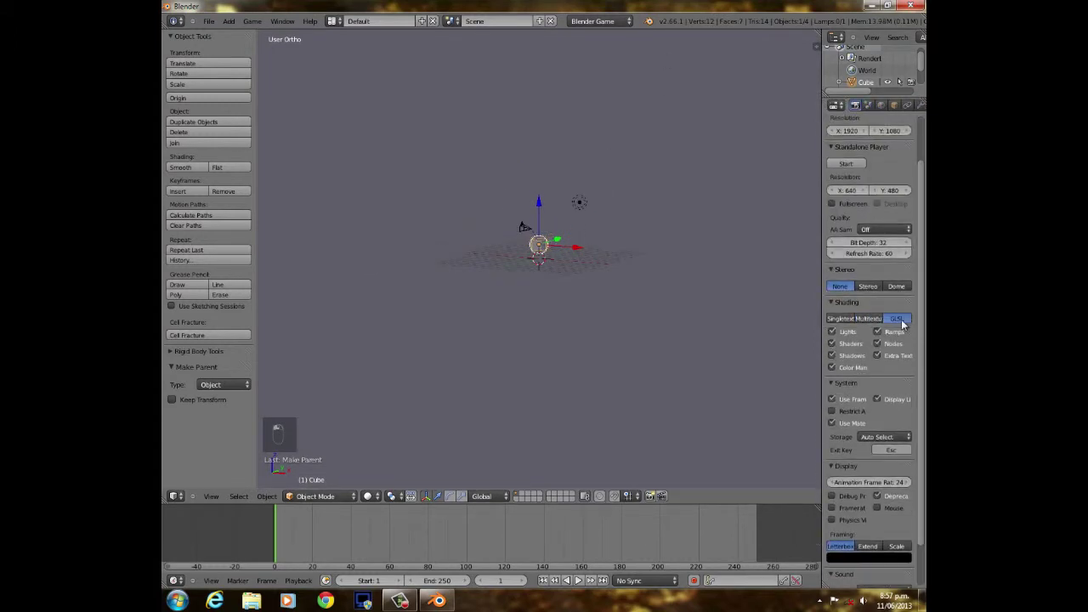
{"action": "scroll", "coordinate": [870, 470], "scroll_direction": "down", "scroll_amount": 2}
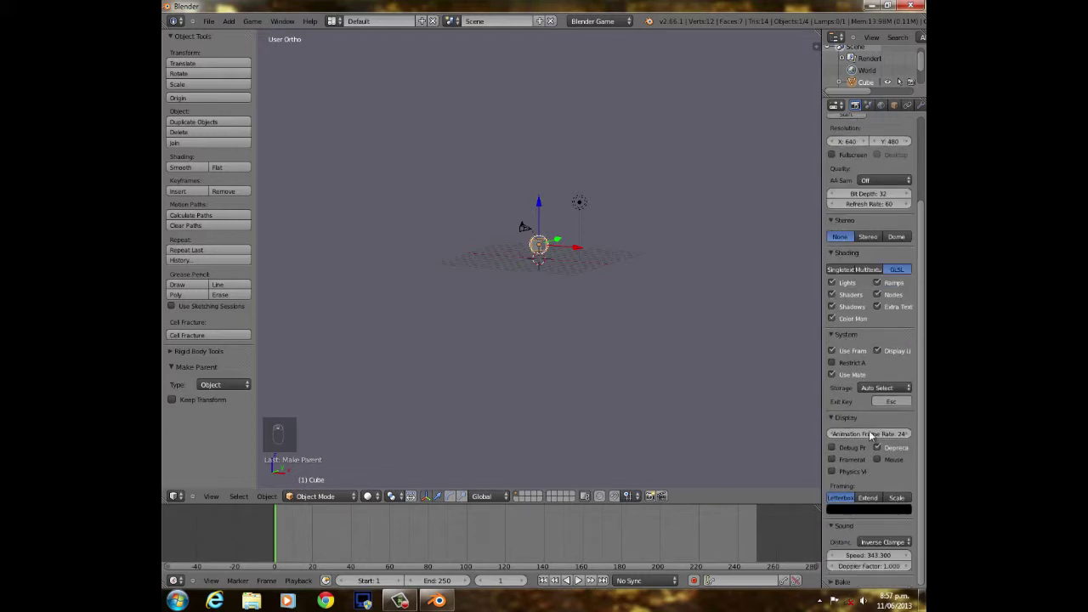
Set the game display's animation frame rate to 60.
{"action": "left_click", "coordinate": [869, 434]}
{"action": "type", "text": "60"}
{"action": "key", "text": "Return"}
Move the lamp about 23.6 units in the negative direction along the X axis.
{"action": "scroll", "coordinate": [597, 330], "scroll_direction": "up", "scroll_amount": 3}
{"action": "scroll", "coordinate": [597, 330], "scroll_direction": "down", "scroll_amount": 4}
{"action": "middle_click_drag", "start_coordinate": [596, 330], "coordinate": [508, 318]}
{"action": "scroll", "coordinate": [532, 332], "scroll_direction": "up", "scroll_amount": 4}
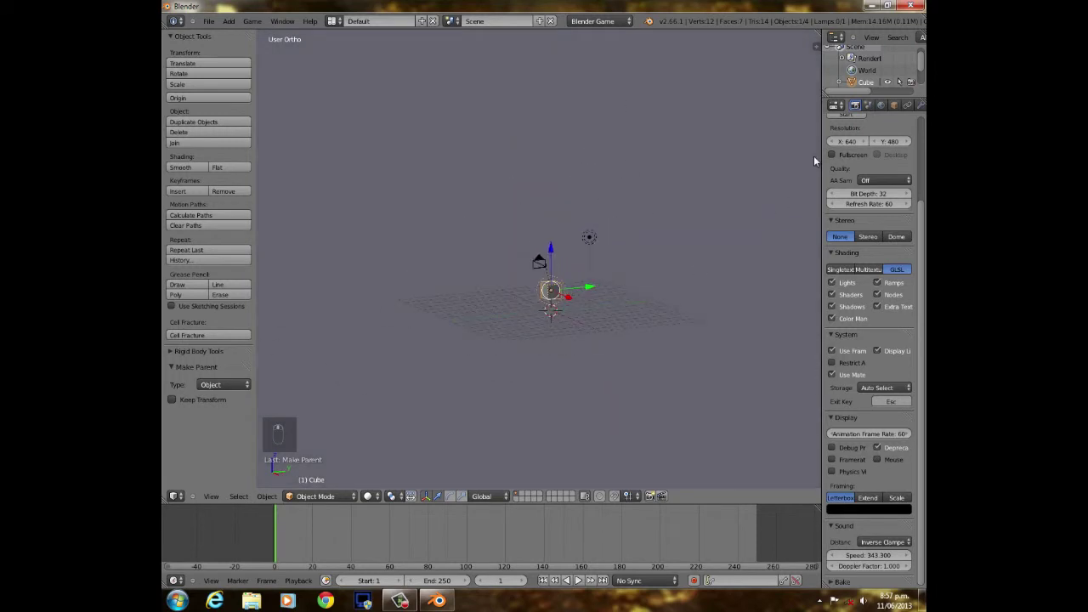
{"action": "scroll", "coordinate": [550, 207], "scroll_direction": "down", "scroll_amount": 3}
{"action": "right_click", "coordinate": [564, 249]}
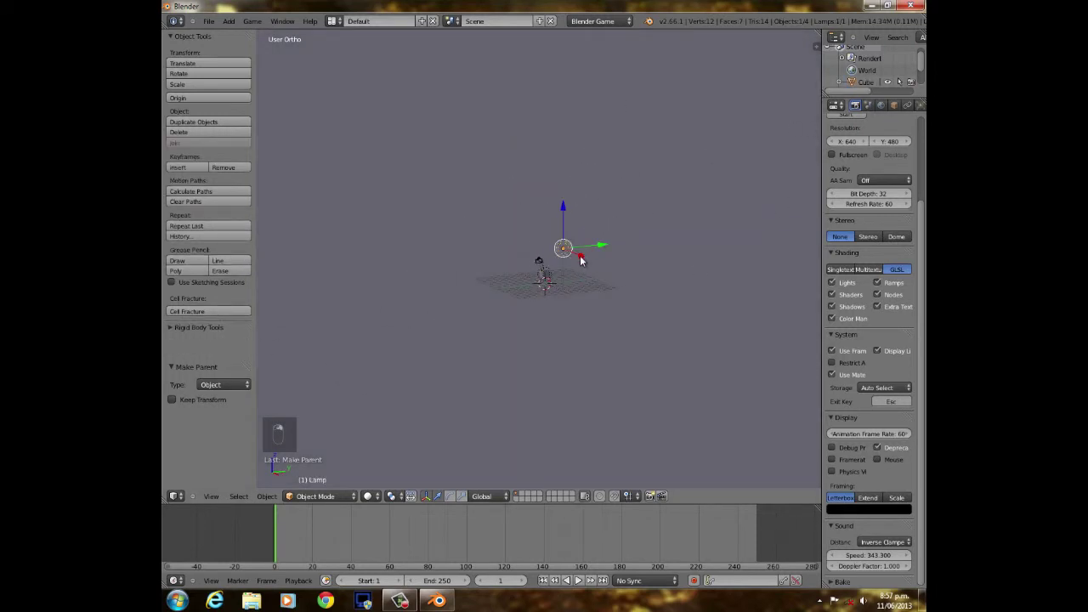
{"action": "left_click_drag", "start_coordinate": [580, 256], "coordinate": [508, 232]}
{"action": "middle_click_drag", "start_coordinate": [517, 267], "coordinate": [576, 273]}
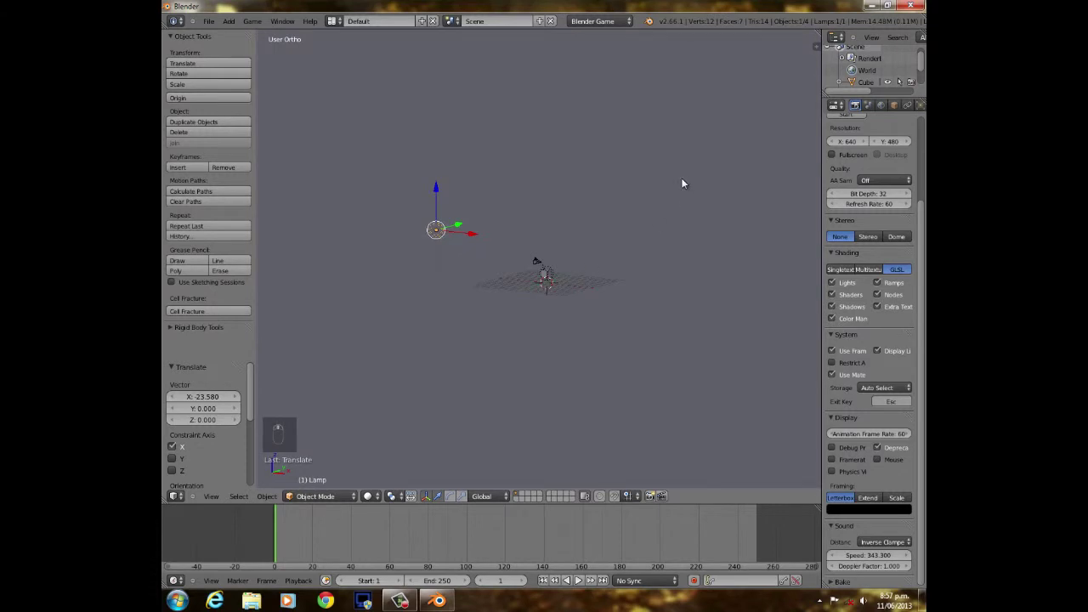
Add a new material to the ground plane and set its specular intensity to 0.
{"action": "right_click", "coordinate": [545, 281]}
{"action": "left_click", "coordinate": [900, 105]}
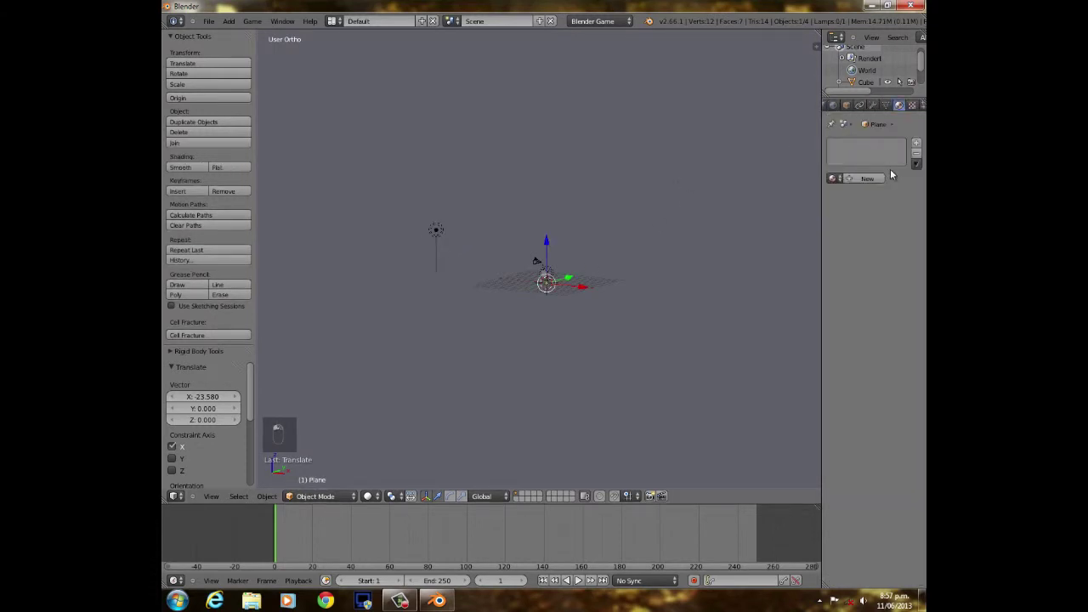
{"action": "left_click", "coordinate": [874, 178]}
{"action": "scroll", "coordinate": [850, 340], "scroll_direction": "down", "scroll_amount": 3}
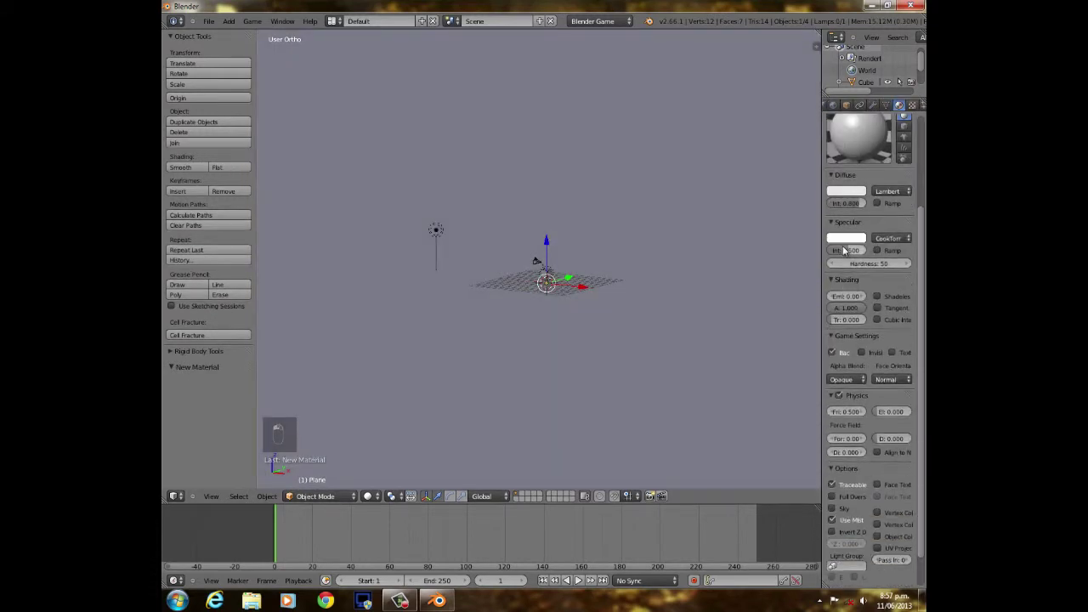
{"action": "left_click_drag", "start_coordinate": [844, 249], "coordinate": [666, 254]}
{"action": "scroll", "coordinate": [856, 248], "scroll_direction": "up", "scroll_amount": 4}
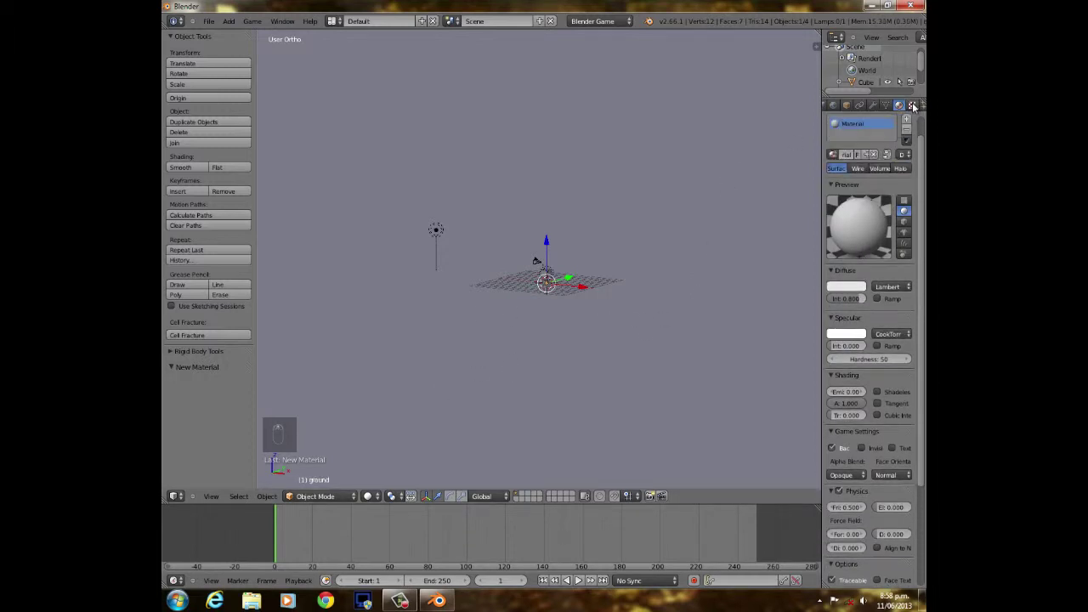
Add an Image or Movie texture to the ground's material and set its mapping coordinates to UV.
{"action": "left_click", "coordinate": [912, 105]}
{"action": "left_click", "coordinate": [883, 220]}
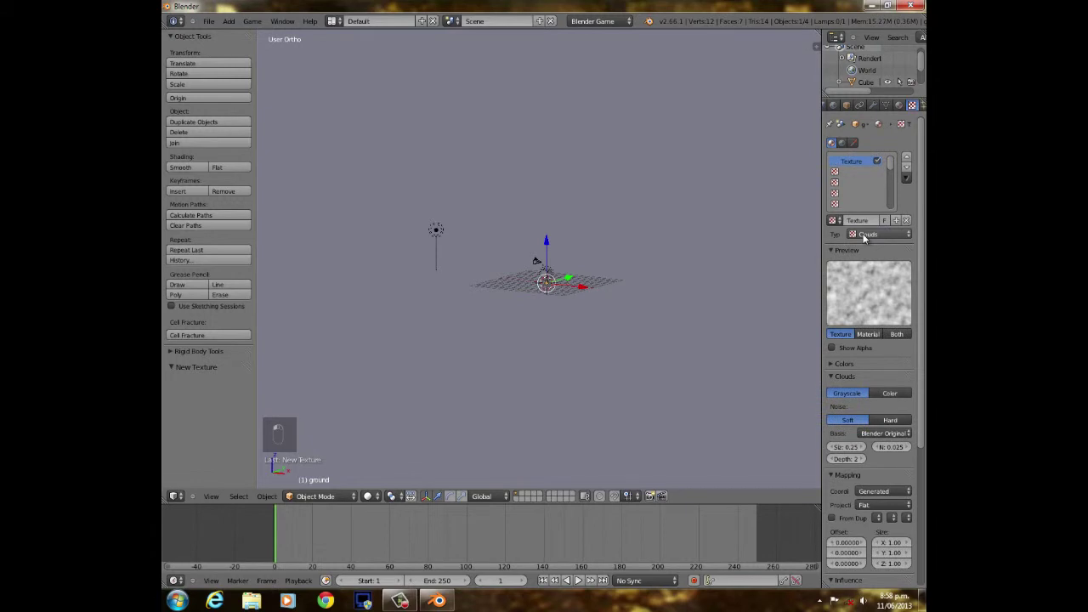
{"action": "left_click", "coordinate": [878, 234]}
{"action": "left_click", "coordinate": [879, 164]}
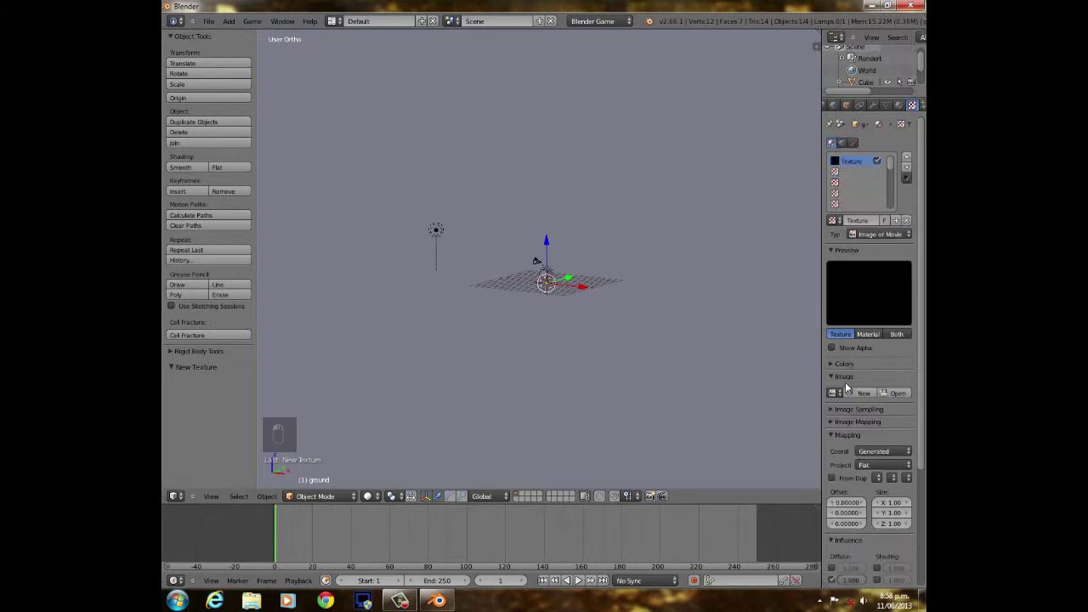
{"action": "left_click", "coordinate": [877, 451]}
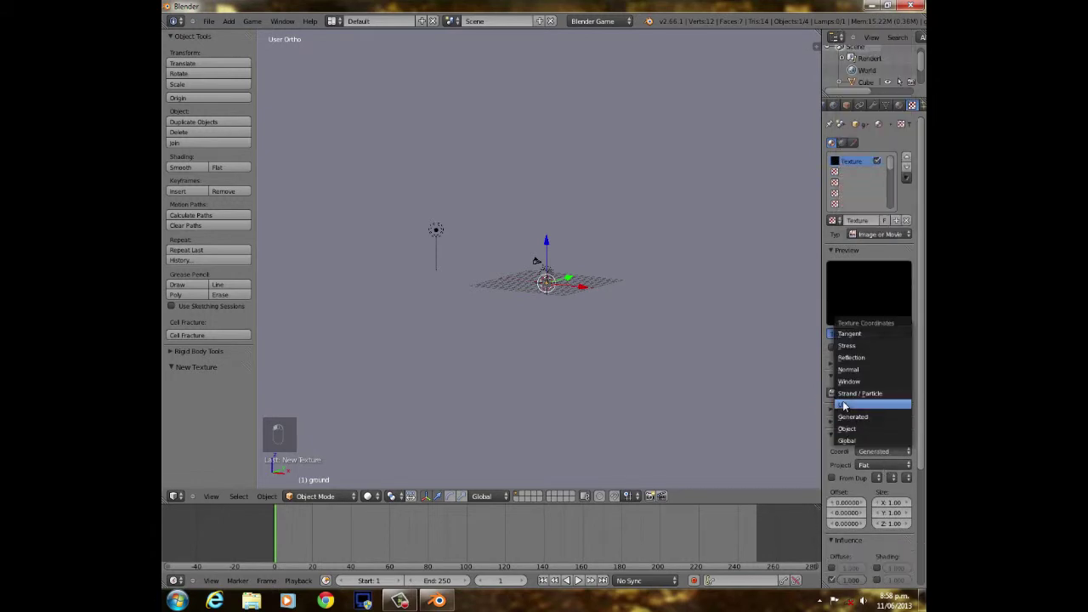
{"action": "left_click", "coordinate": [909, 404]}
Load the image Grass0130_2_S.jpg from the bookmarked Downloads folder into the ground texture.
{"action": "left_click", "coordinate": [897, 393]}
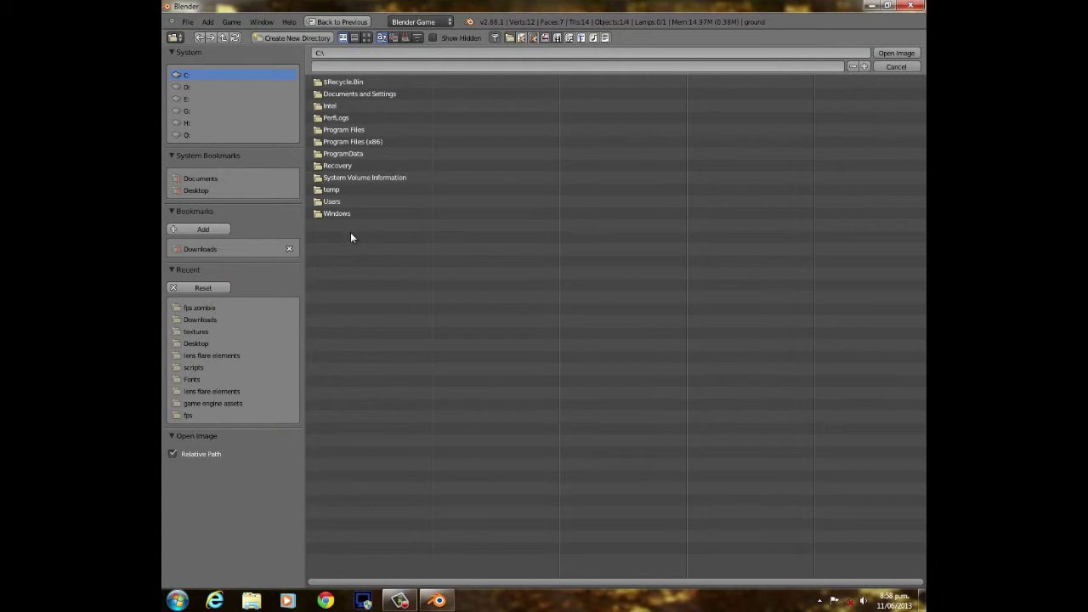
{"action": "left_click", "coordinate": [223, 249]}
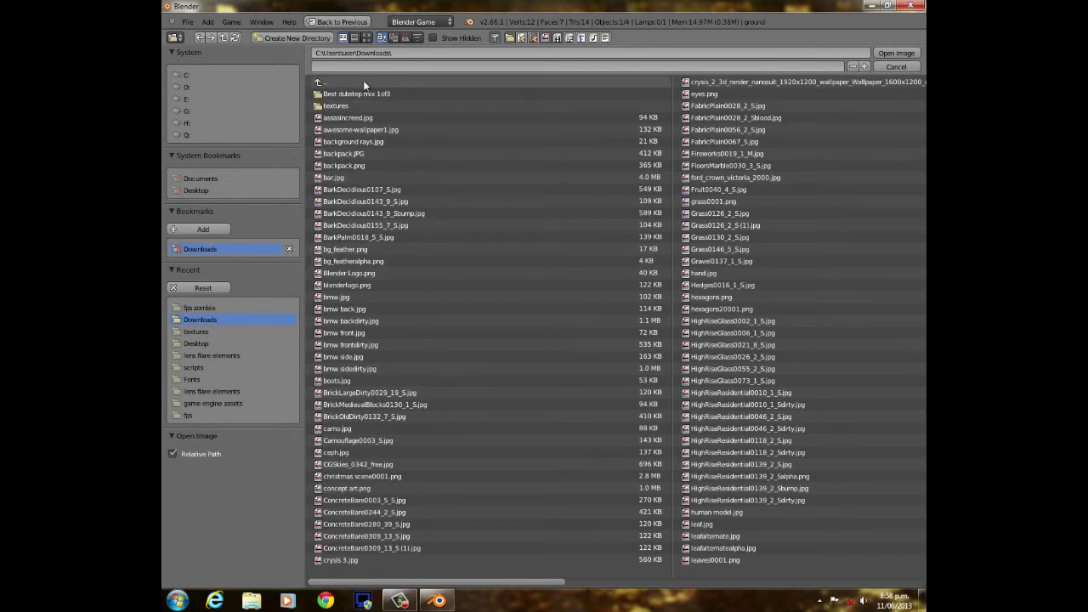
{"action": "left_click", "coordinate": [367, 37]}
{"action": "scroll", "coordinate": [548, 247], "scroll_direction": "down", "scroll_amount": 5}
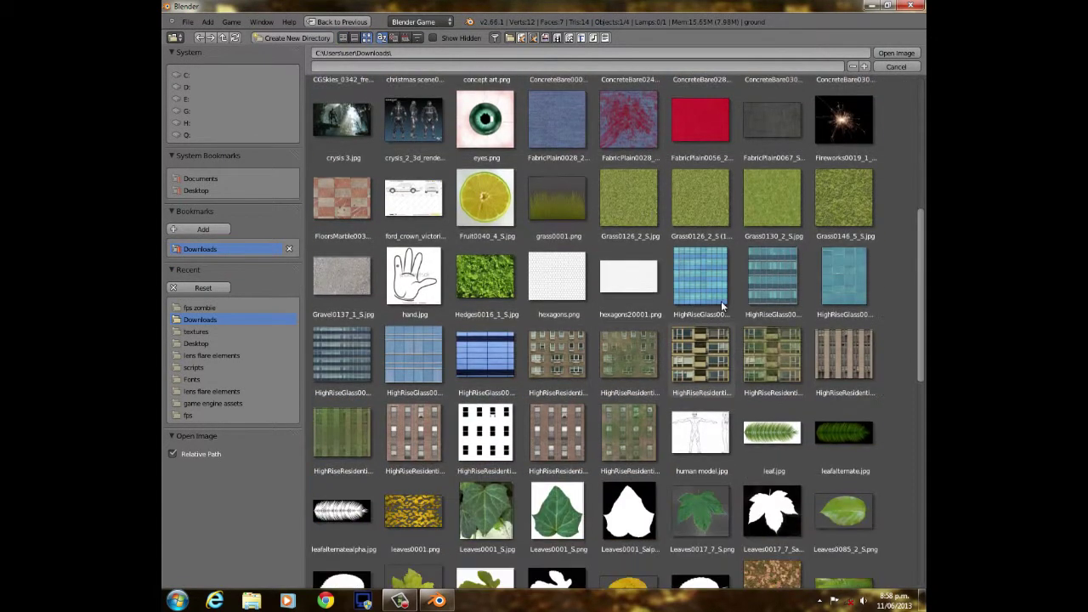
{"action": "left_click", "coordinate": [770, 199]}
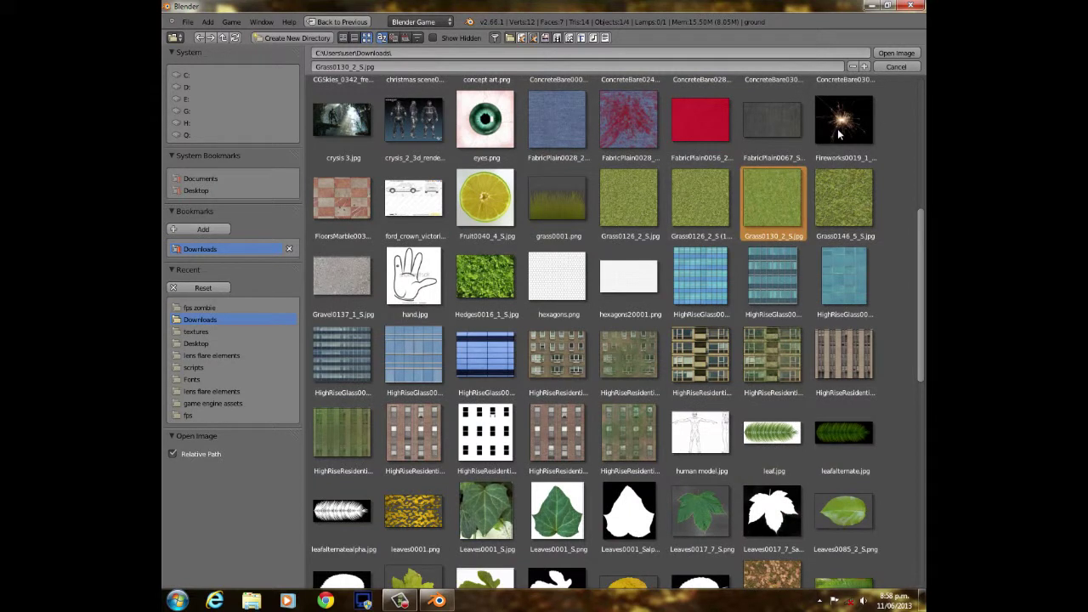
{"action": "left_click", "coordinate": [888, 54]}
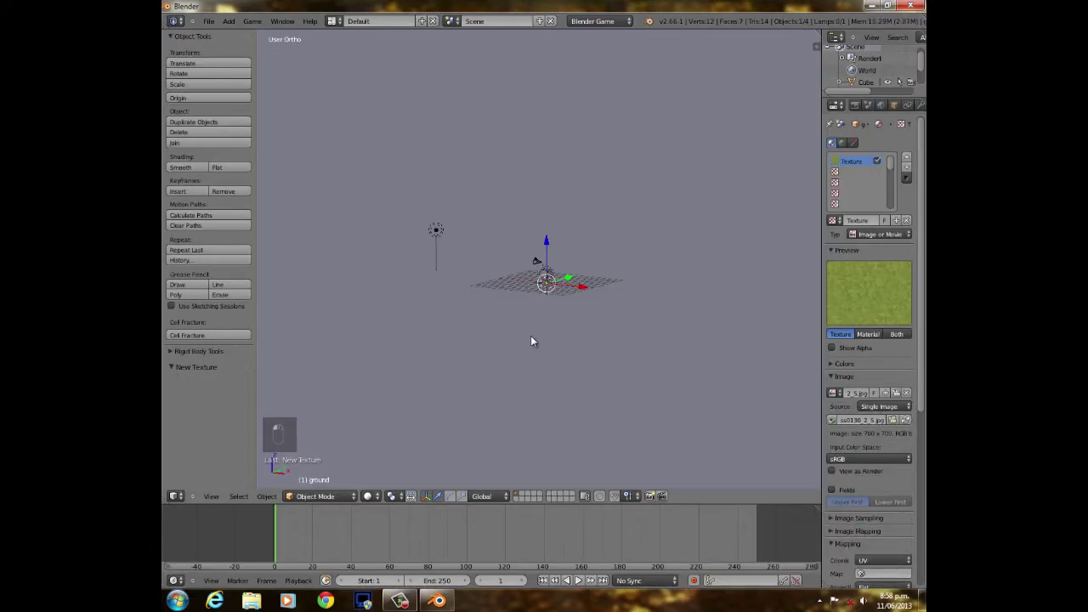
Unwrap the ground plane's UVs in Edit Mode.
{"action": "middle_click_drag", "start_coordinate": [705, 283], "coordinate": [672, 310]}
{"action": "scroll", "coordinate": [672, 309], "scroll_direction": "down", "scroll_amount": 5}
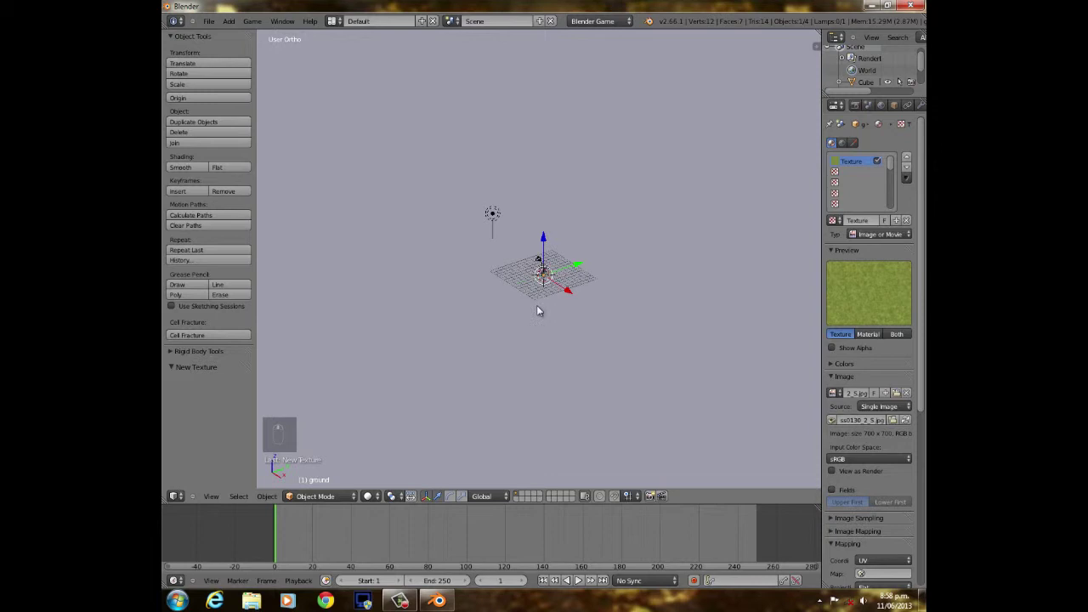
{"action": "scroll", "coordinate": [566, 253], "scroll_direction": "down", "scroll_amount": 7}
{"action": "key", "text": "Tab"}
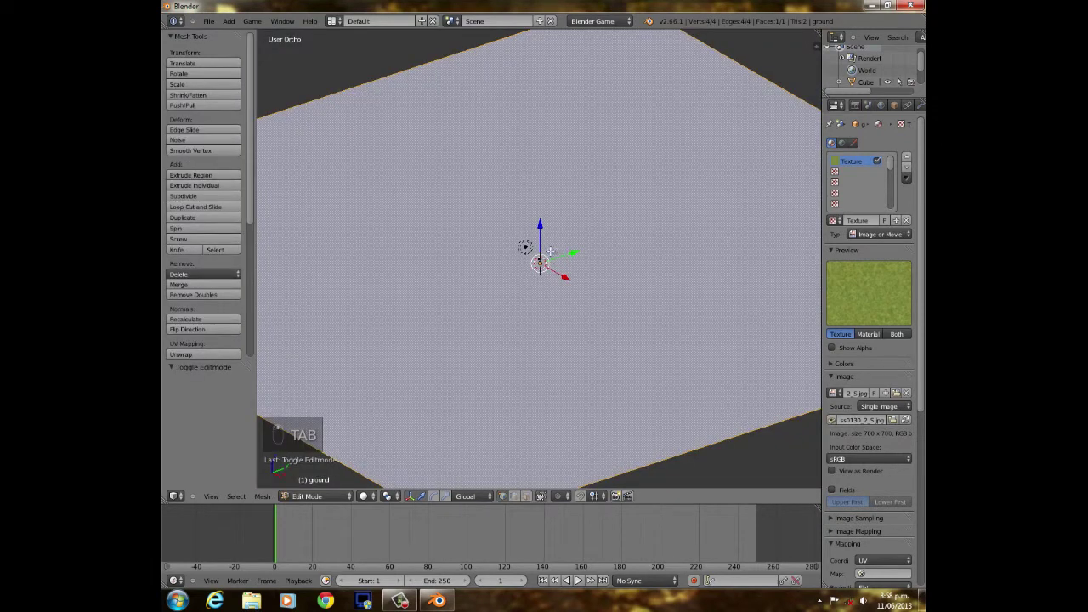
{"action": "key", "text": "u"}
{"action": "left_click", "coordinate": [551, 252]}
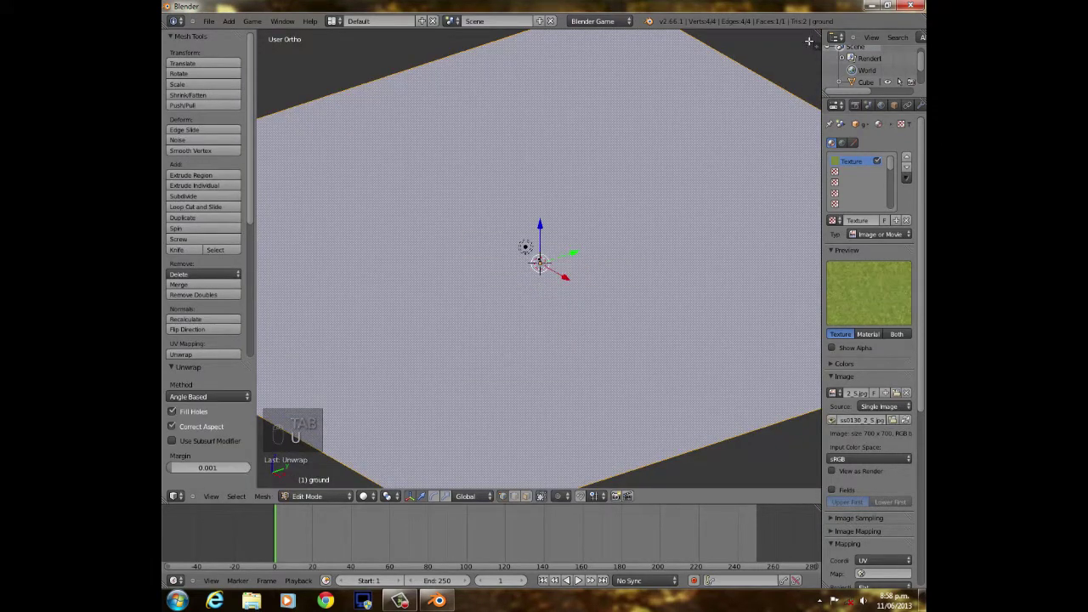
Split the 3D view, turn the new area into a UV/Image Editor and assign Grass0130_2_S.jpg there.
{"action": "left_click_drag", "start_coordinate": [809, 41], "coordinate": [583, 43]}
{"action": "left_click", "coordinate": [593, 496]}
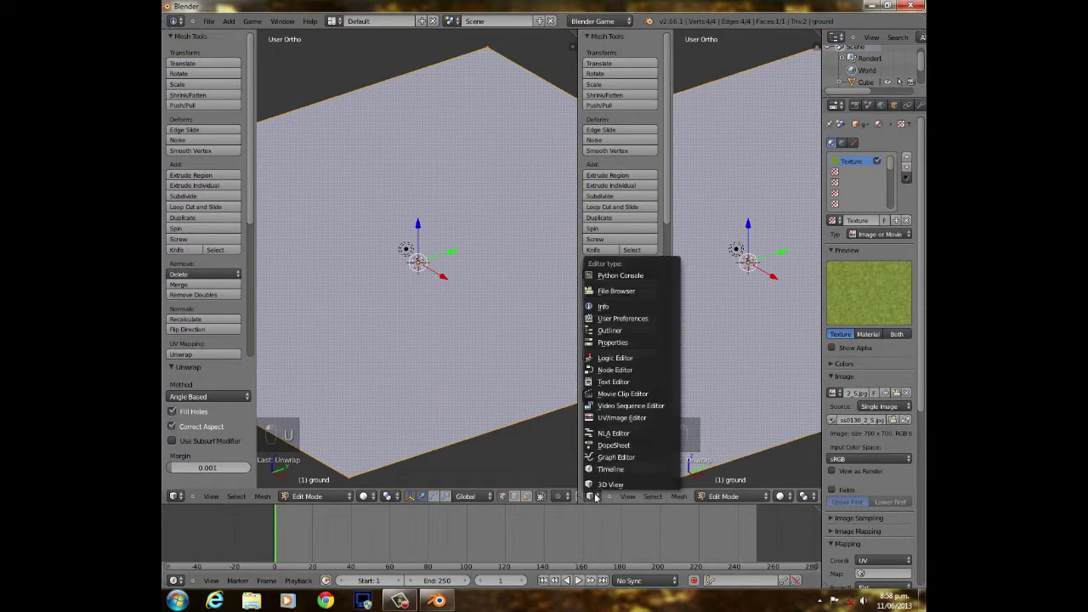
{"action": "left_click", "coordinate": [613, 417]}
{"action": "scroll", "coordinate": [688, 300], "scroll_direction": "down", "scroll_amount": 3}
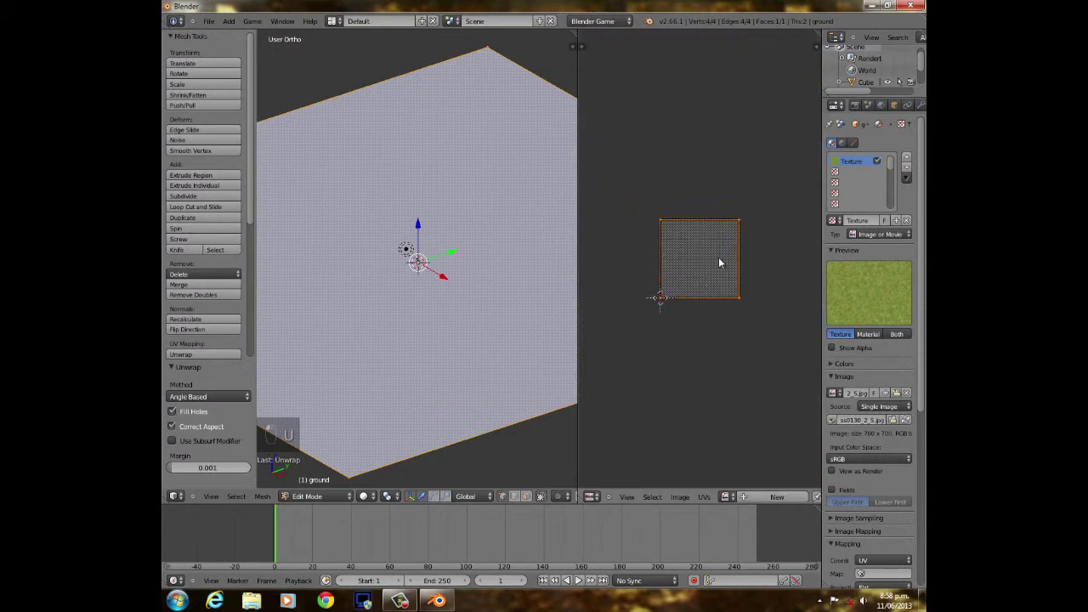
{"action": "left_click", "coordinate": [727, 497]}
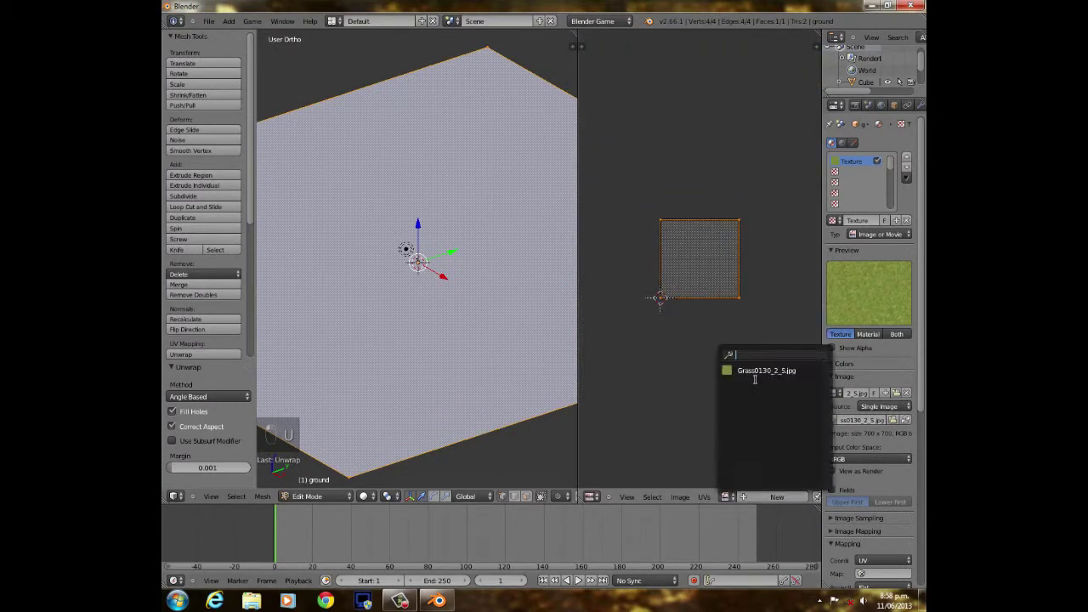
{"action": "left_click", "coordinate": [744, 375]}
Scale up the ground's UV layout by about 9.19 so the grass texture repeats.
{"action": "scroll", "coordinate": [715, 349], "scroll_direction": "down", "scroll_amount": 3}
{"action": "scroll", "coordinate": [707, 335], "scroll_direction": "down", "scroll_amount": 3}
{"action": "key", "text": "s"}
{"action": "left_click", "coordinate": [714, 329]}
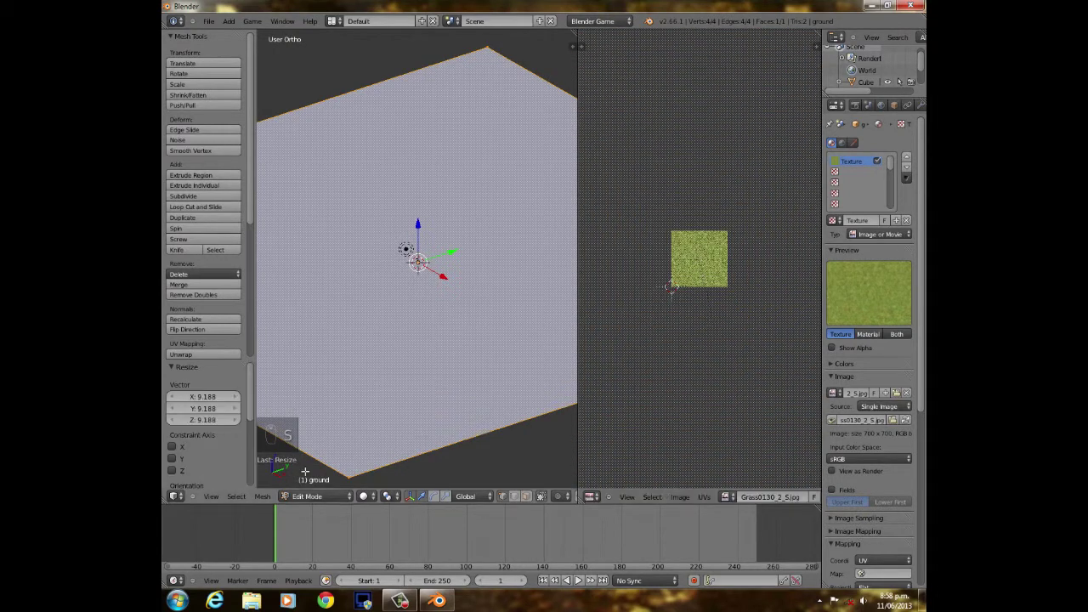
Switch the 3D view to textured shading and inspect the grass on the ground up close.
{"action": "left_click", "coordinate": [364, 496]}
{"action": "left_click", "coordinate": [379, 444]}
{"action": "scroll", "coordinate": [382, 428], "scroll_direction": "up", "scroll_amount": 18}
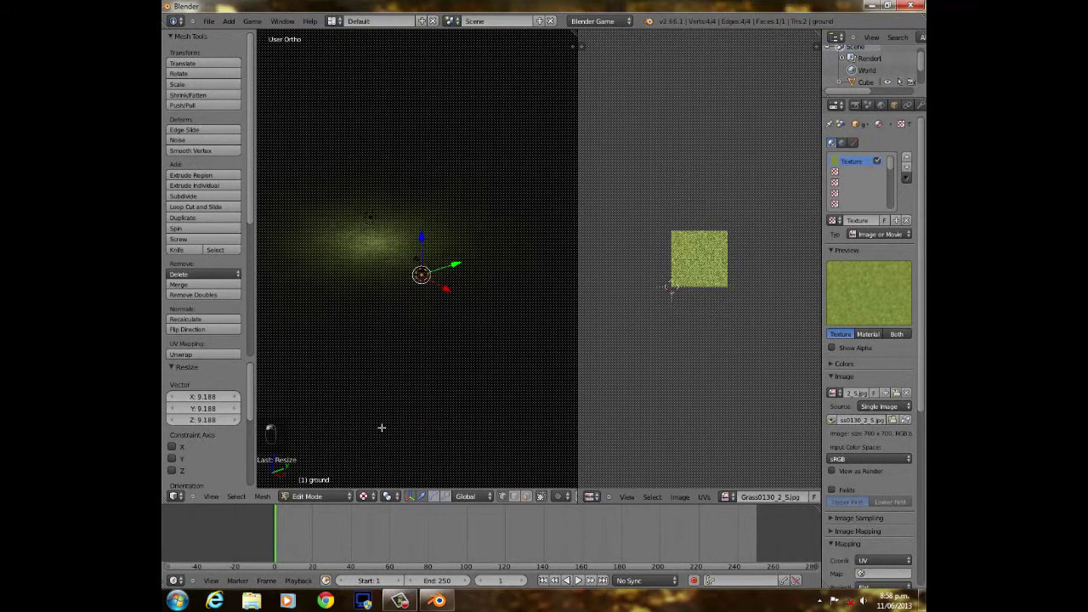
{"action": "middle_click_drag", "start_coordinate": [371, 318], "coordinate": [466, 268], "text": "shift"}
{"action": "scroll", "coordinate": [439, 413], "scroll_direction": "up", "scroll_amount": 5}
{"action": "scroll", "coordinate": [462, 286], "scroll_direction": "up", "scroll_amount": 3}
{"action": "scroll", "coordinate": [462, 291], "scroll_direction": "down", "scroll_amount": 3}
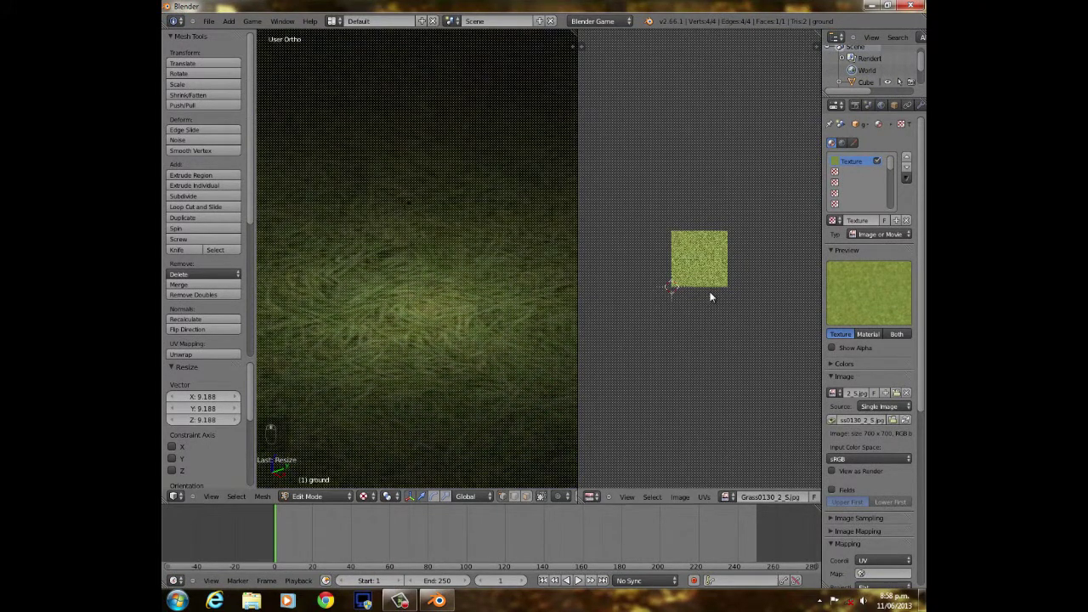
Enlarge the ground's UV layout again by a factor of about 9.02 and return to Object Mode.
{"action": "key", "text": "s"}
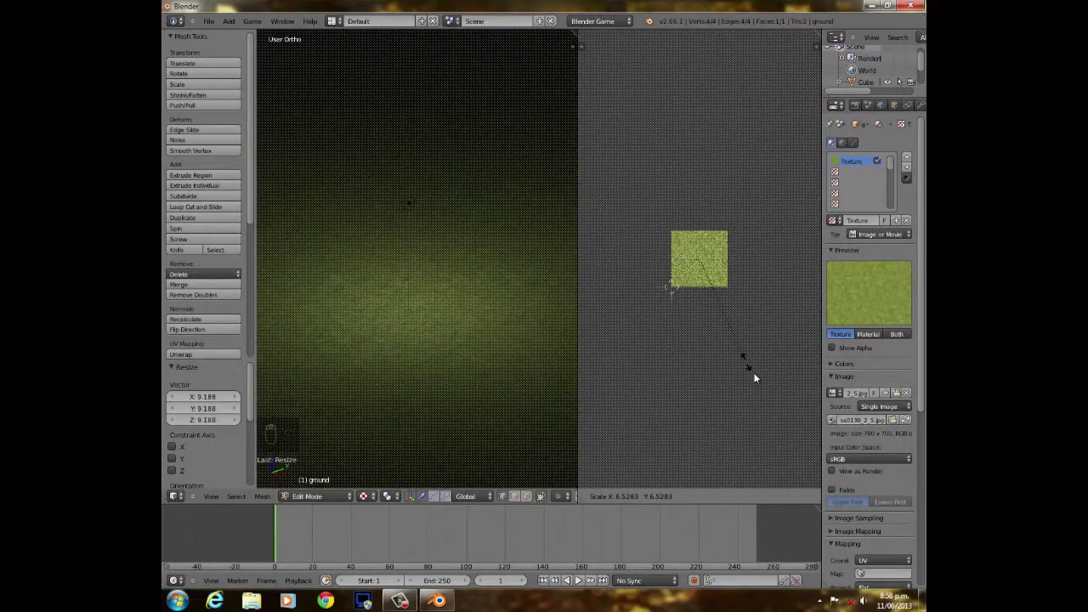
{"action": "left_click", "coordinate": [767, 398]}
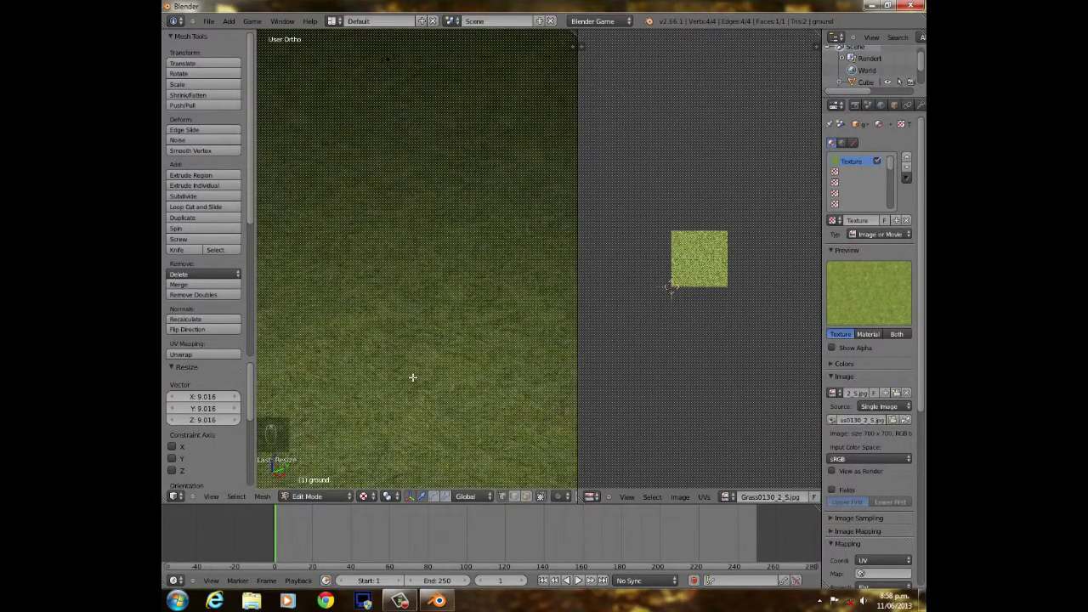
{"action": "key", "text": "Tab"}
Change the lamp's type to Hemi.
{"action": "scroll", "coordinate": [432, 236], "scroll_direction": "down", "scroll_amount": 5}
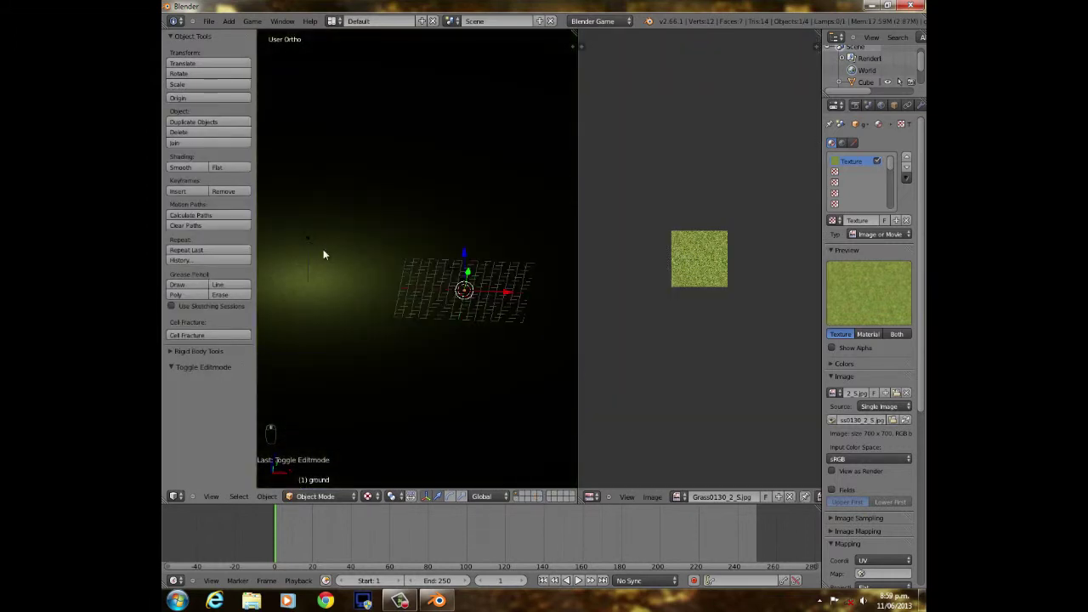
{"action": "right_click", "coordinate": [313, 241]}
{"action": "left_click", "coordinate": [918, 105]}
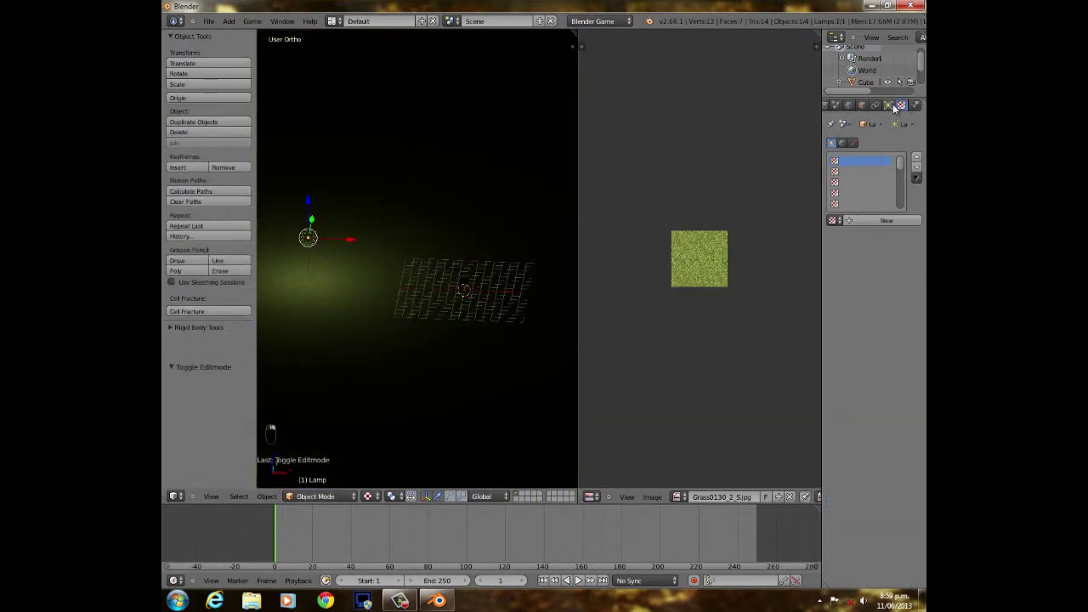
{"action": "left_click", "coordinate": [893, 263]}
Raise the lamp about 47.9 units along the Z axis and check the ground's lighting.
{"action": "scroll", "coordinate": [380, 264], "scroll_direction": "down", "scroll_amount": 3}
{"action": "key", "text": "g"}
{"action": "key", "text": "z"}
{"action": "left_click", "coordinate": [431, 219]}
{"action": "middle_click_drag", "start_coordinate": [431, 217], "coordinate": [416, 275]}
{"action": "scroll", "coordinate": [416, 276], "scroll_direction": "up", "scroll_amount": 5}
{"action": "middle_click_drag", "start_coordinate": [518, 289], "coordinate": [398, 211]}
{"action": "scroll", "coordinate": [482, 289], "scroll_direction": "up", "scroll_amount": 2}
{"action": "scroll", "coordinate": [398, 211], "scroll_direction": "down", "scroll_amount": 9}
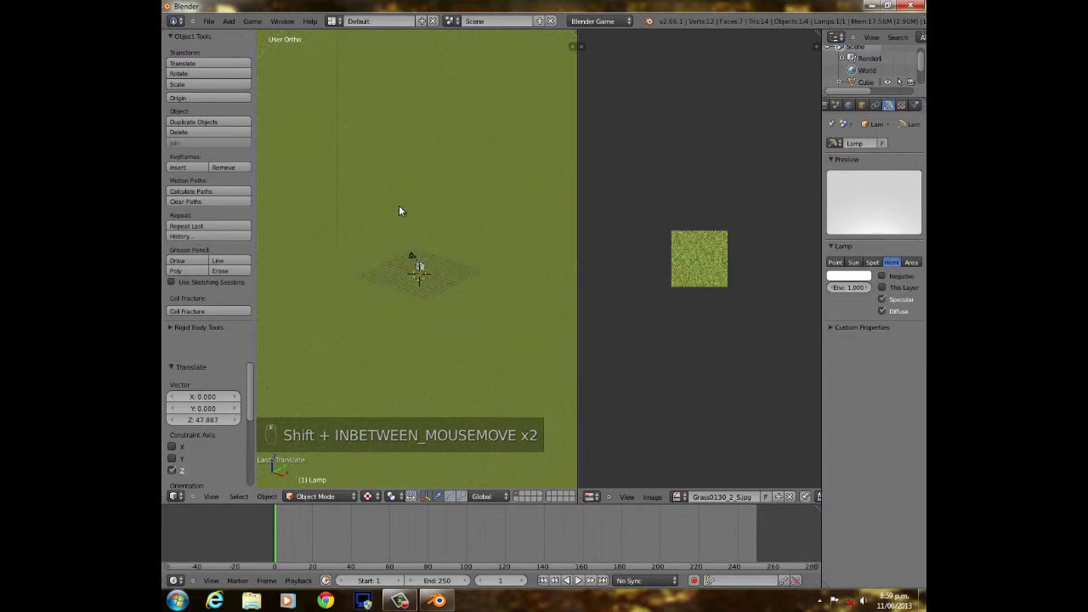
Switch to the Game Logic screen layout and enlarge the Logic Editor to show its sensors and controllers.
{"action": "left_click", "coordinate": [336, 21]}
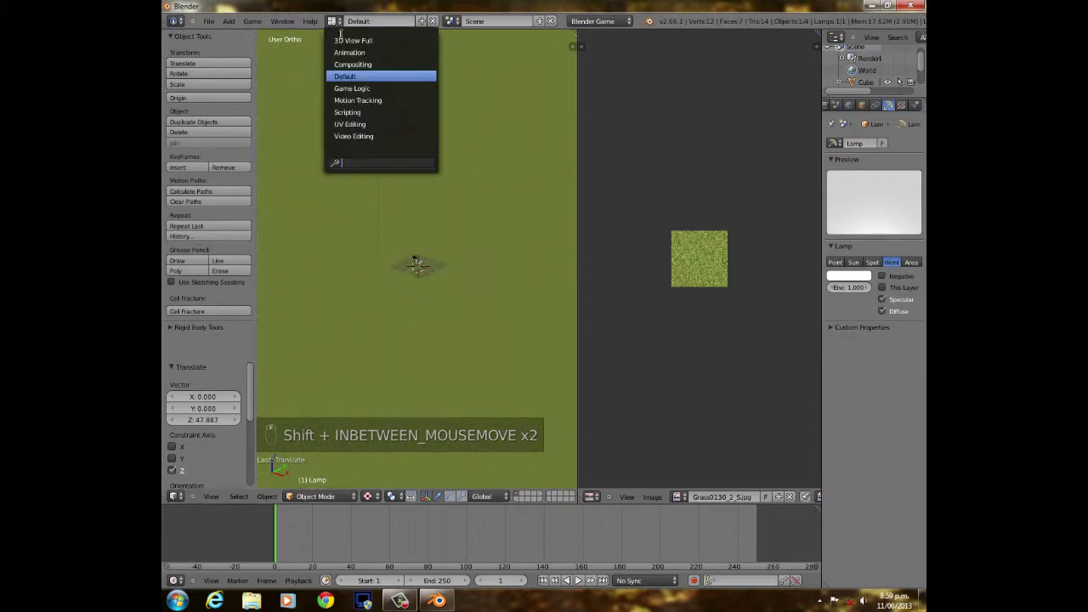
{"action": "left_click", "coordinate": [374, 89]}
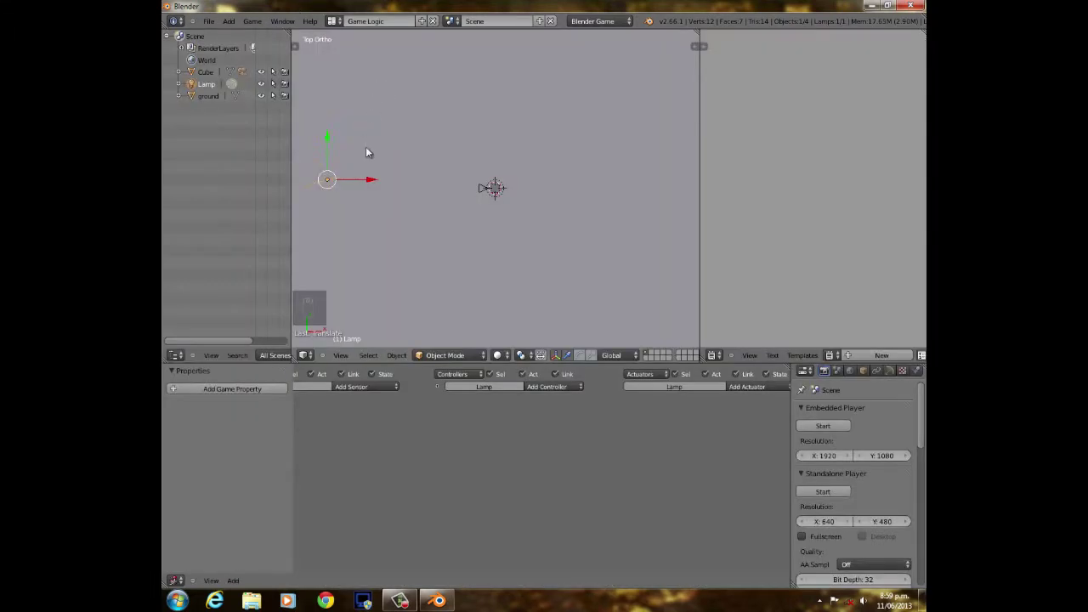
{"action": "left_click_drag", "start_coordinate": [515, 365], "coordinate": [514, 254]}
{"action": "middle_click_drag", "start_coordinate": [380, 337], "coordinate": [585, 385]}
{"action": "scroll", "coordinate": [585, 385], "scroll_direction": "up", "scroll_amount": 2}
{"action": "middle_click_drag", "start_coordinate": [477, 328], "coordinate": [518, 328]}
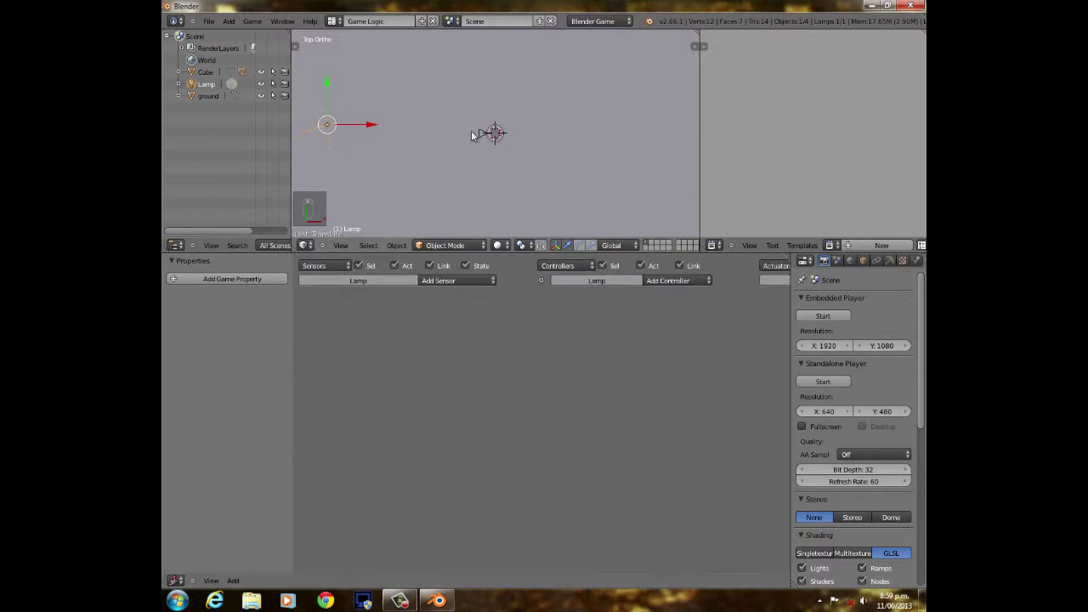
Add a Keyboard sensor to the cube and assign the W key to it.
{"action": "right_click", "coordinate": [496, 134]}
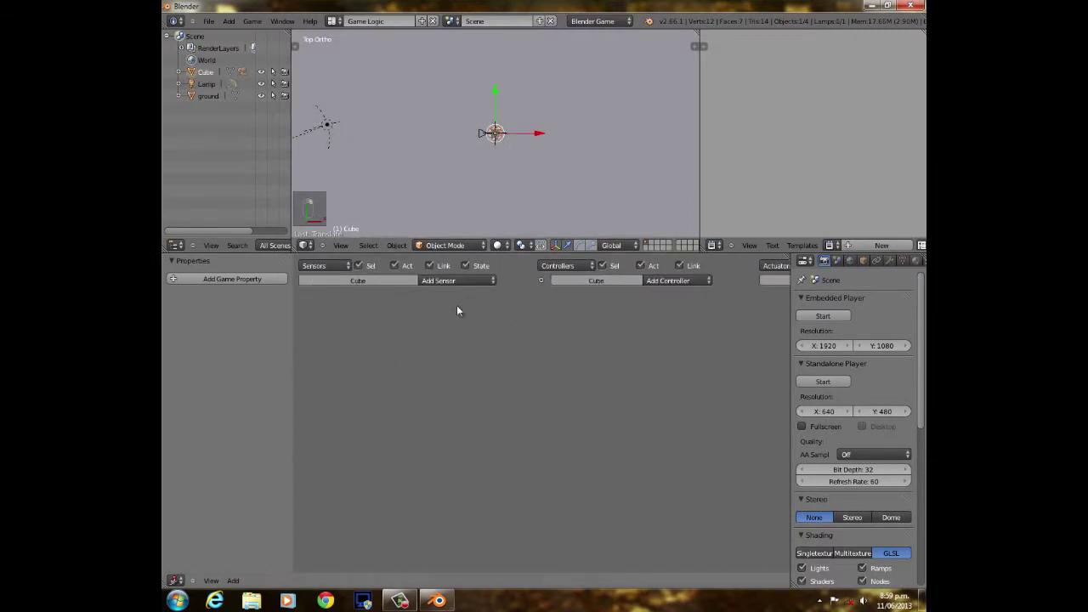
{"action": "left_click", "coordinate": [455, 282]}
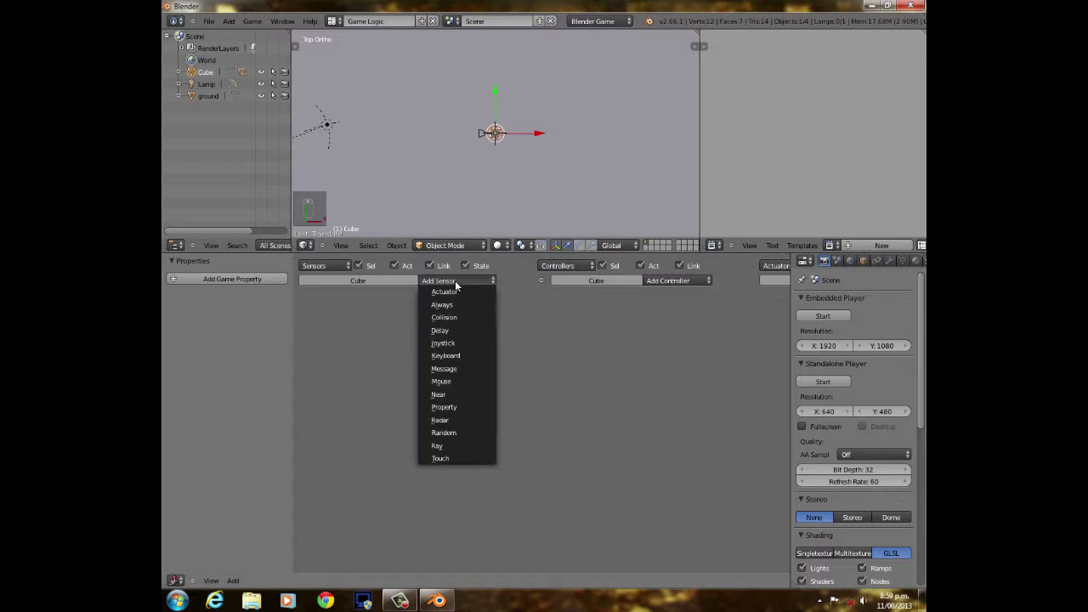
{"action": "left_click", "coordinate": [461, 355]}
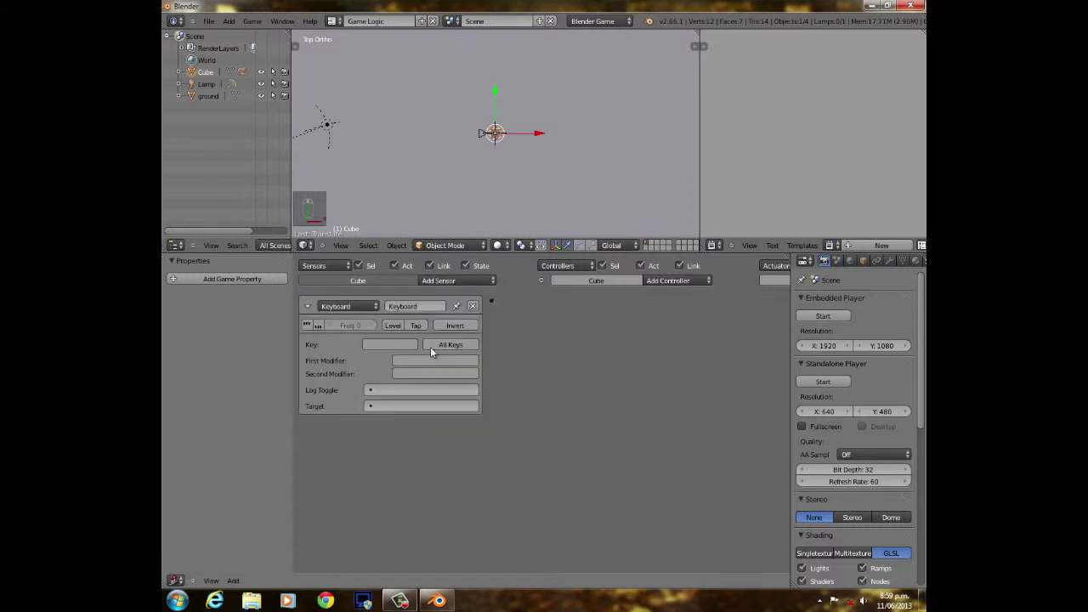
{"action": "left_click", "coordinate": [404, 344]}
{"action": "key", "text": "w"}
Add a second Keyboard sensor to the cube and assign the S key to it.
{"action": "left_click", "coordinate": [455, 281]}
{"action": "left_click", "coordinate": [450, 355]}
{"action": "left_click", "coordinate": [408, 466]}
{"action": "key", "text": "s"}
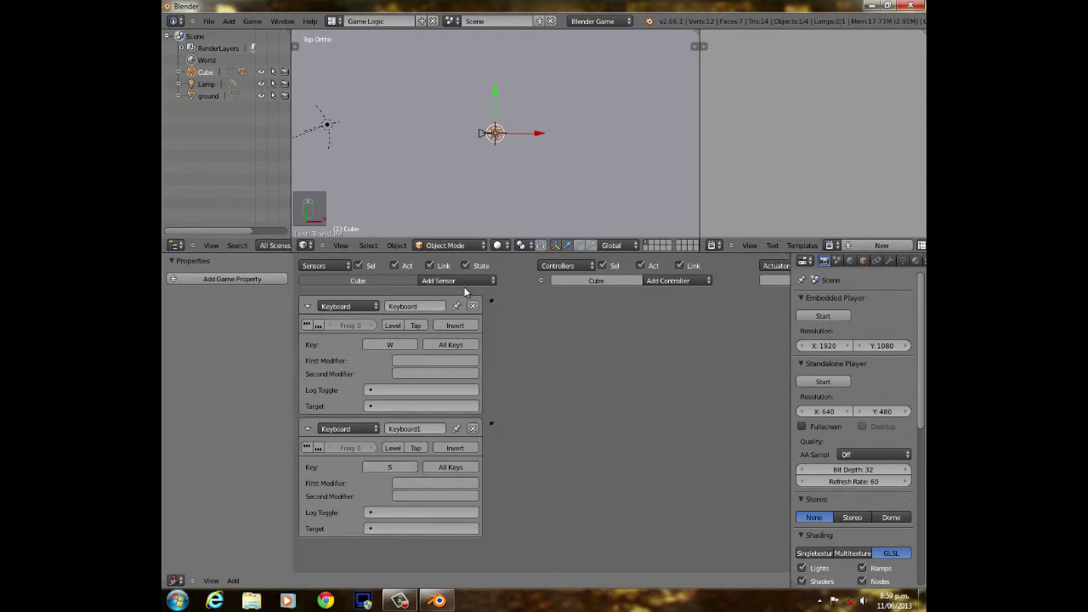
Add two more Keyboard sensors to the cube and assign the A key to the first and D to the second.
{"action": "left_click", "coordinate": [457, 280]}
{"action": "left_click", "coordinate": [457, 356]}
{"action": "left_click", "coordinate": [462, 284]}
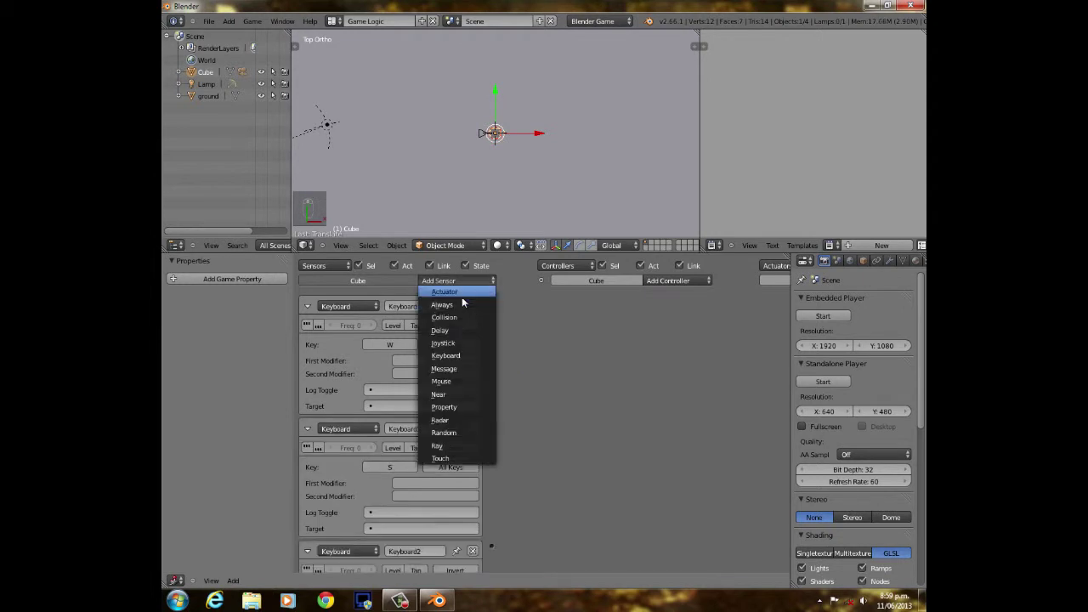
{"action": "left_click", "coordinate": [456, 355]}
{"action": "scroll", "coordinate": [456, 417], "scroll_direction": "down", "scroll_amount": 2, "text": "ctrl"}
{"action": "scroll", "coordinate": [408, 415], "scroll_direction": "down", "scroll_amount": 3}
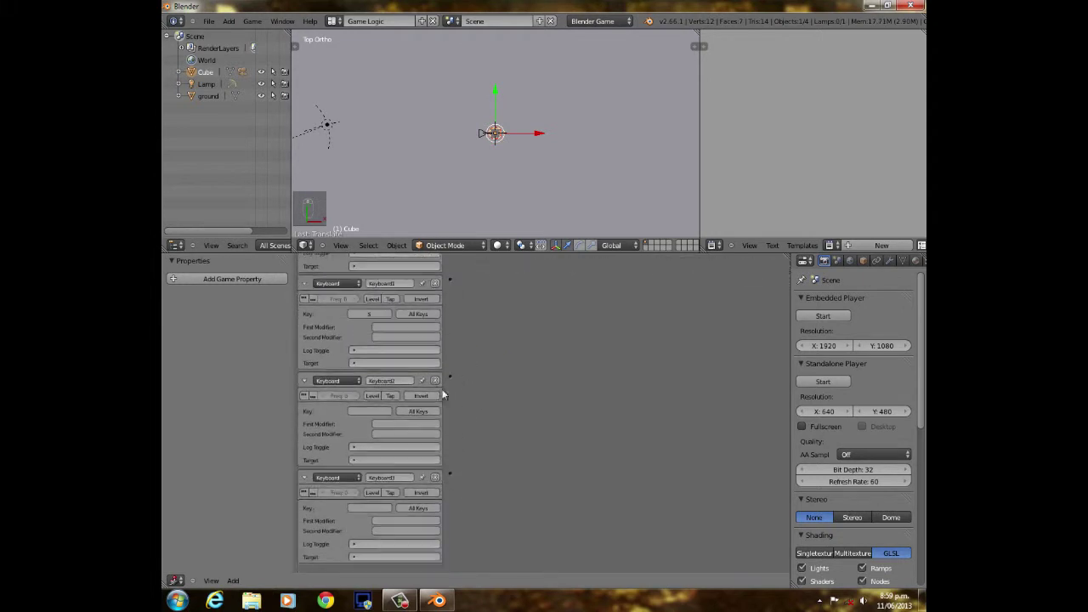
{"action": "left_click", "coordinate": [366, 506]}
{"action": "key", "text": "d"}
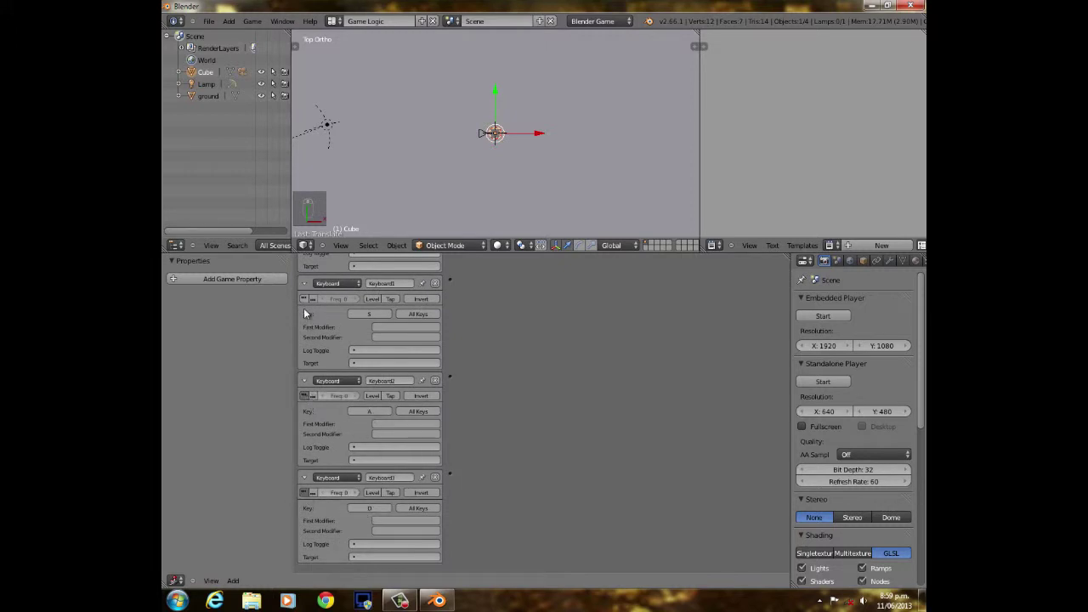
Turn on true-level pulse mode for the cube's Keyboard sensors and collapse all four of them.
{"action": "left_click", "coordinate": [305, 283]}
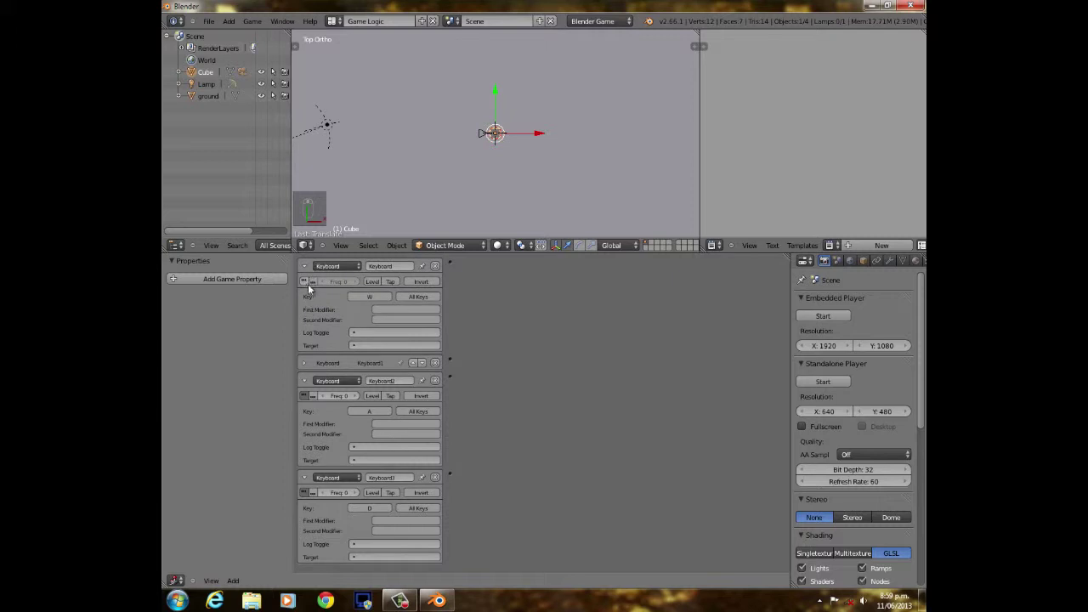
{"action": "left_click", "coordinate": [304, 266]}
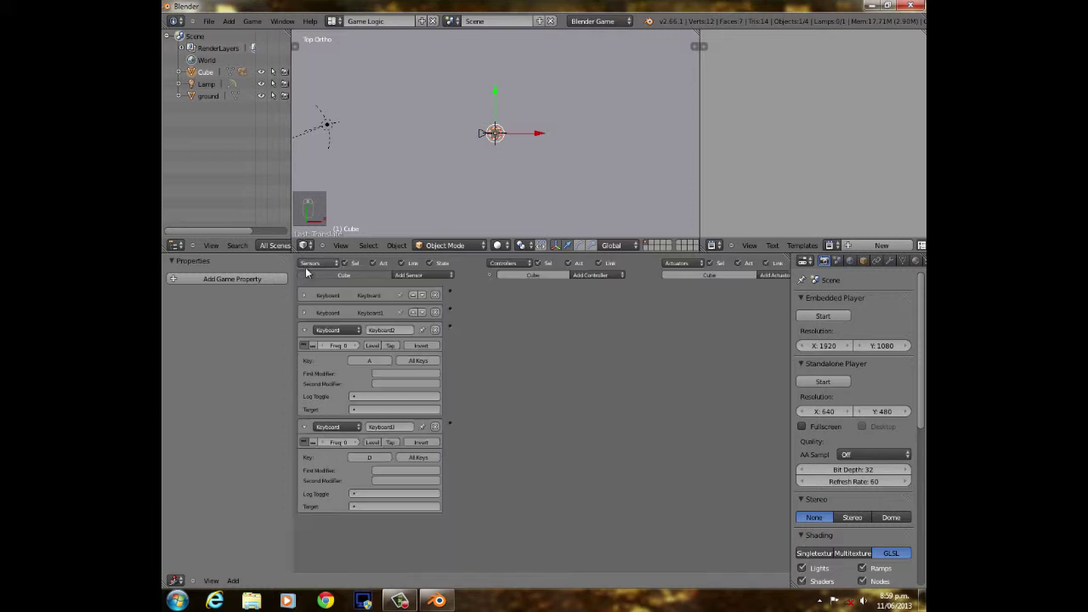
{"action": "left_click", "coordinate": [305, 331]}
{"action": "left_click", "coordinate": [305, 347]}
{"action": "middle_click_drag", "start_coordinate": [484, 323], "coordinate": [451, 322]}
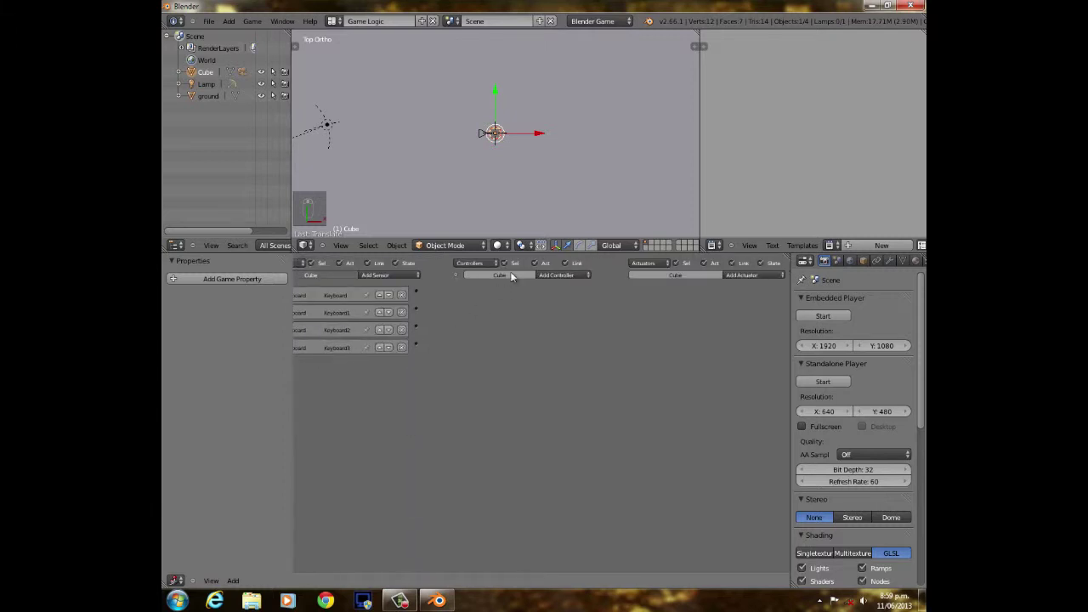
{"action": "left_click", "coordinate": [569, 274]}
{"action": "left_click", "coordinate": [571, 283]}
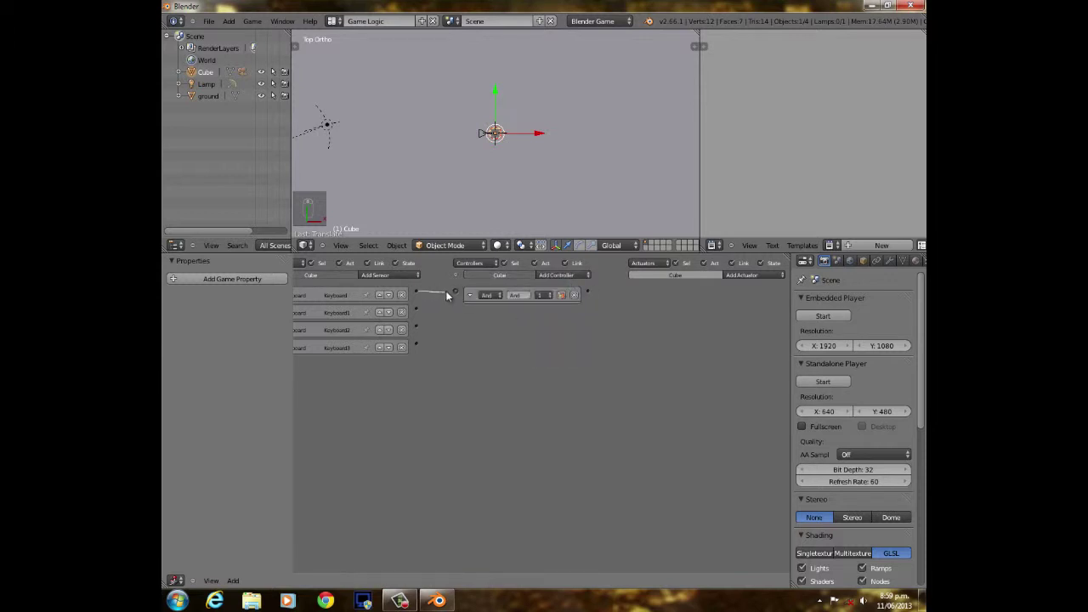
{"action": "left_click_drag", "start_coordinate": [460, 295], "coordinate": [457, 293]}
{"action": "left_click", "coordinate": [574, 295]}
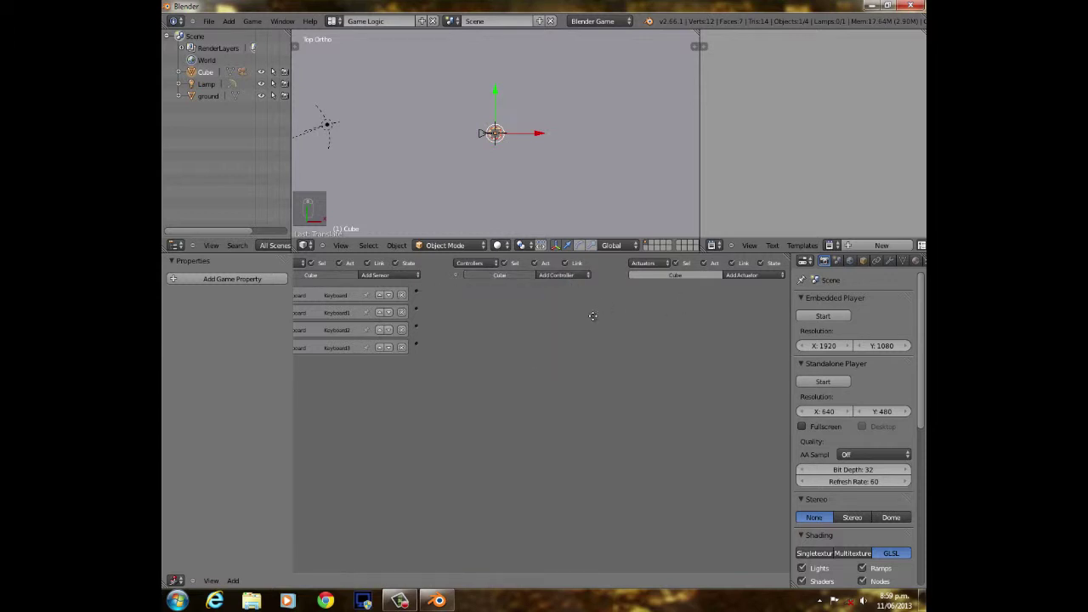
Add four Motion actuators to the cube and collapse each one.
{"action": "left_click", "coordinate": [756, 275]}
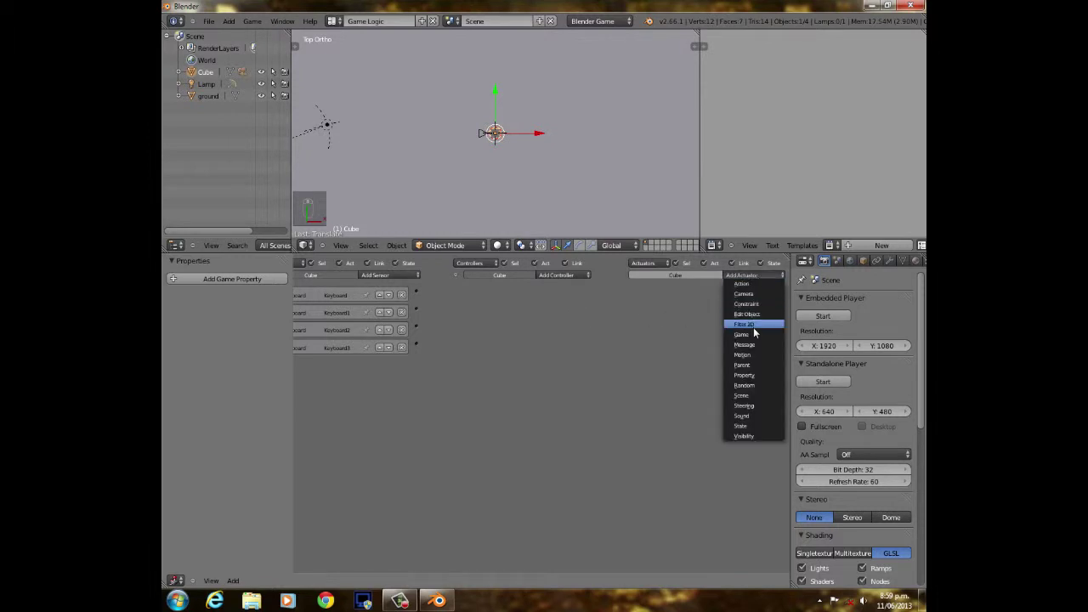
{"action": "left_click", "coordinate": [752, 355]}
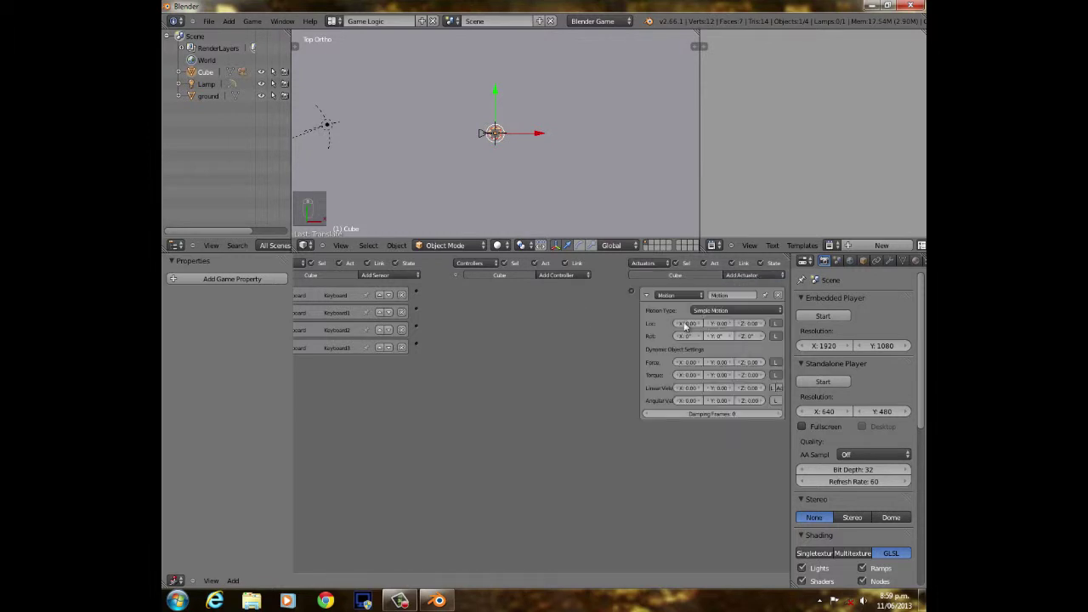
{"action": "left_click", "coordinate": [647, 295]}
{"action": "left_click", "coordinate": [746, 275]}
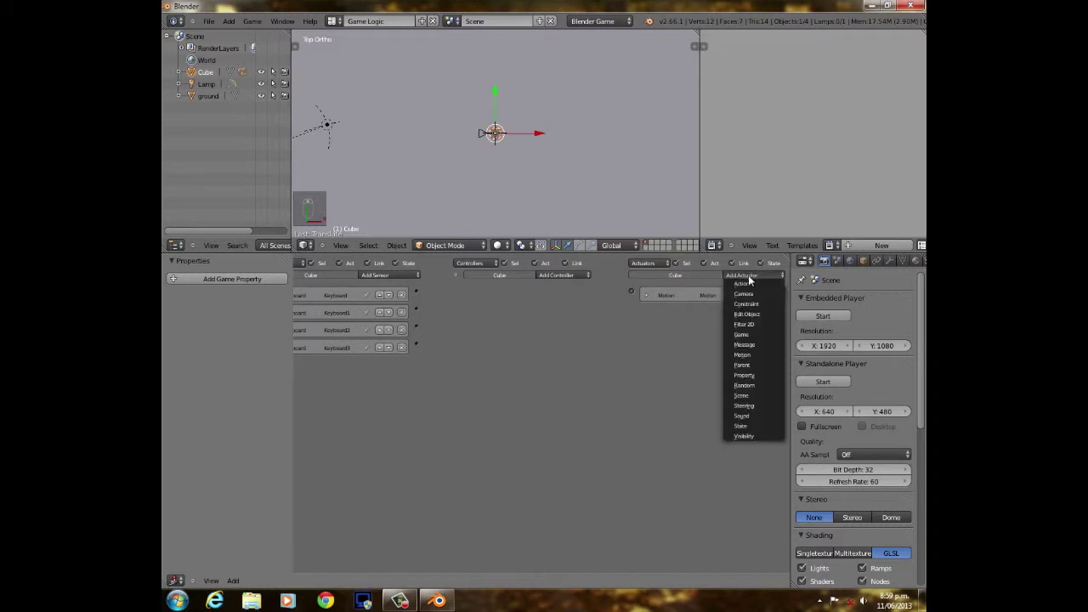
{"action": "left_click", "coordinate": [749, 354]}
{"action": "left_click", "coordinate": [647, 312]}
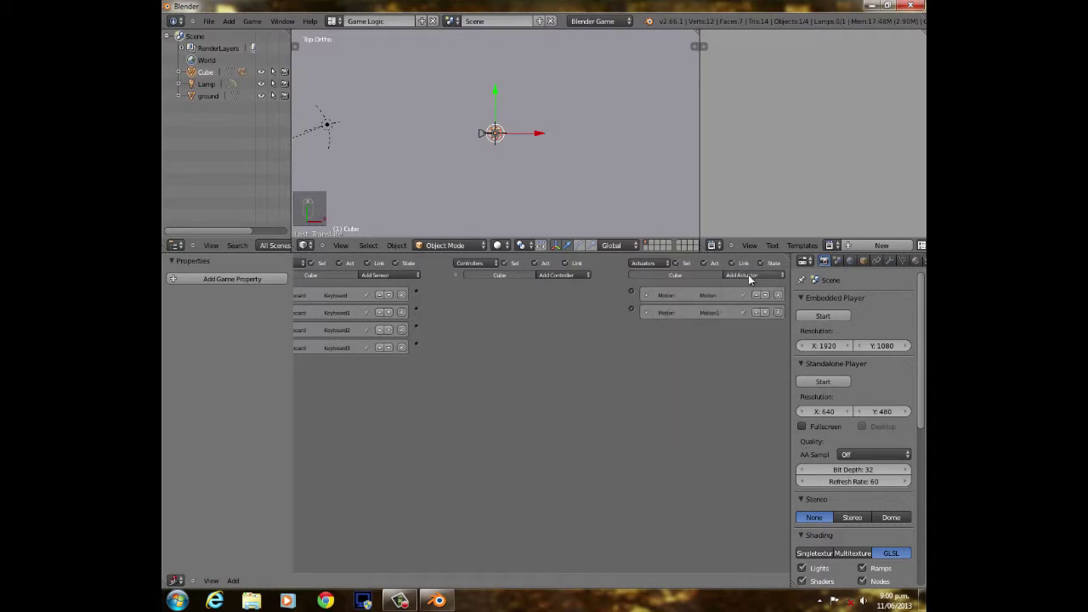
{"action": "left_click", "coordinate": [748, 275]}
{"action": "left_click", "coordinate": [751, 355]}
{"action": "left_click", "coordinate": [647, 330]}
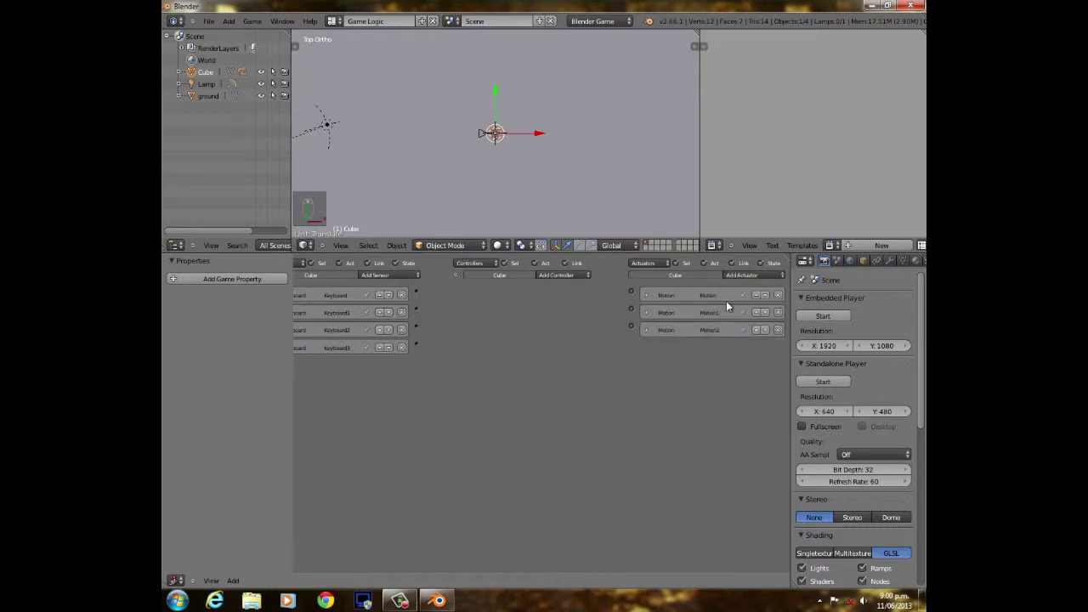
{"action": "left_click", "coordinate": [747, 275]}
{"action": "left_click", "coordinate": [746, 354]}
{"action": "left_click", "coordinate": [647, 348]}
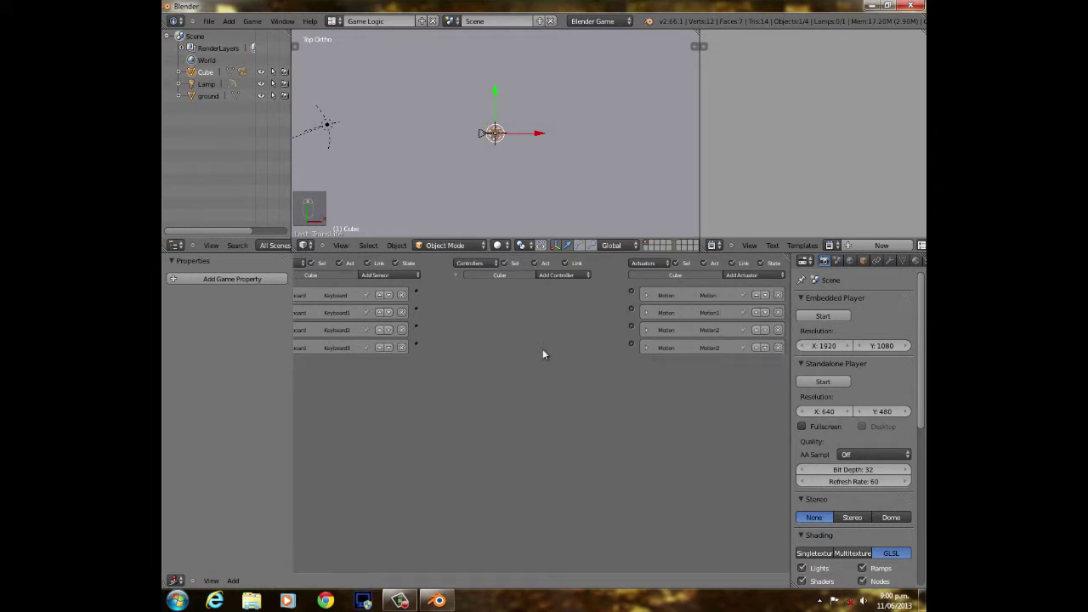
Undo the last changes to the cube's logic setup.
{"action": "key", "text": "ctrl+z"}
{"action": "key", "text": "ctrl+z"}
{"action": "key", "text": "ctrl+z"}
{"action": "key", "text": "ctrl+z"}
{"action": "key", "text": "ctrl+z"}
{"action": "key", "text": "ctrl+z"}
Link each Keyboard sensor through its own And controller to the matching Motion actuator and collapse the four controllers.
{"action": "left_click_drag", "start_coordinate": [607, 294], "coordinate": [417, 344]}
{"action": "left_click", "coordinate": [469, 298]}
{"action": "left_click", "coordinate": [469, 332]}
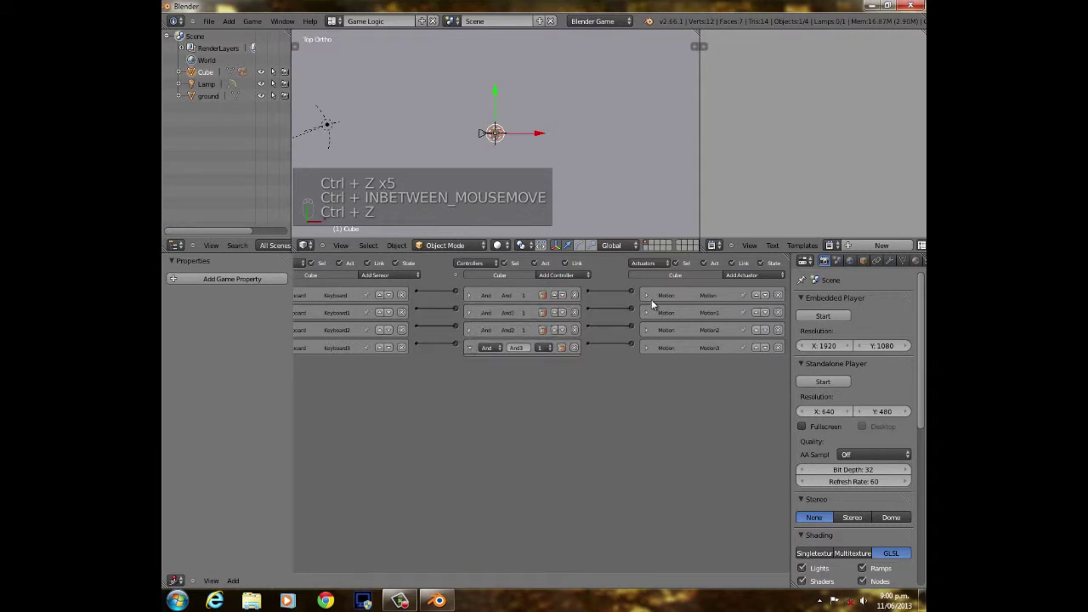
{"action": "left_click", "coordinate": [471, 347]}
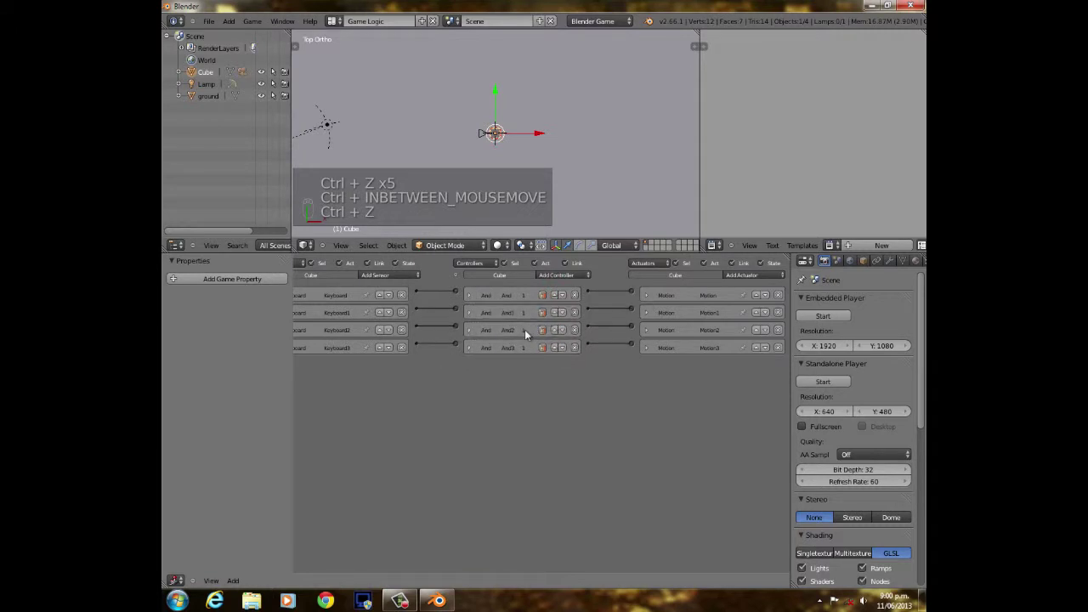
Set the X location of the cube's first Motion actuator to -0.10.
{"action": "left_click", "coordinate": [646, 294]}
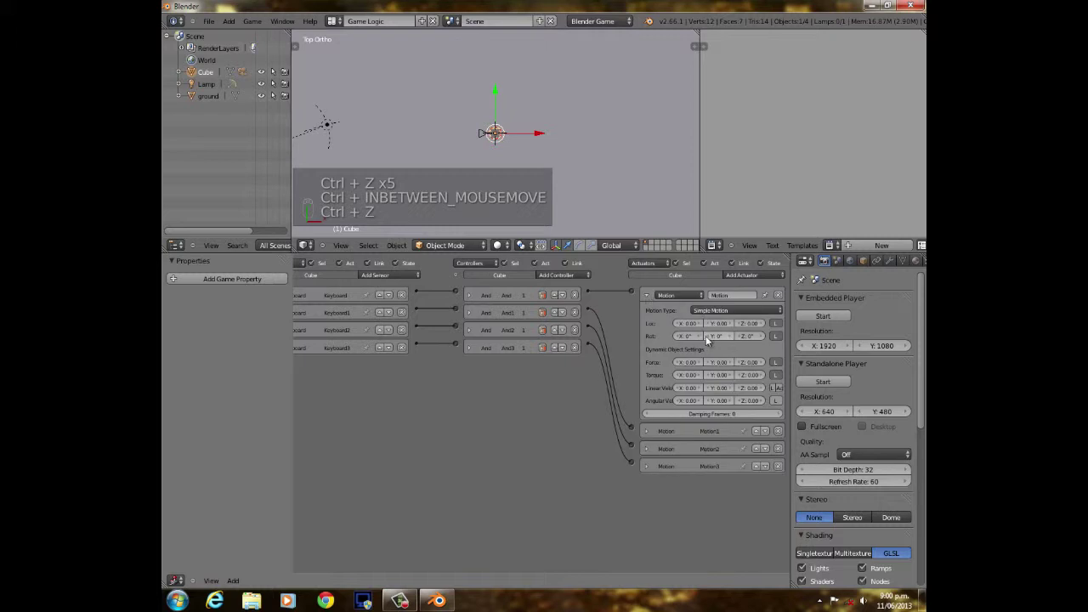
{"action": "scroll", "coordinate": [502, 153], "scroll_direction": "up", "scroll_amount": 8}
{"action": "middle_click_drag", "start_coordinate": [502, 153], "coordinate": [547, 147], "text": "shift"}
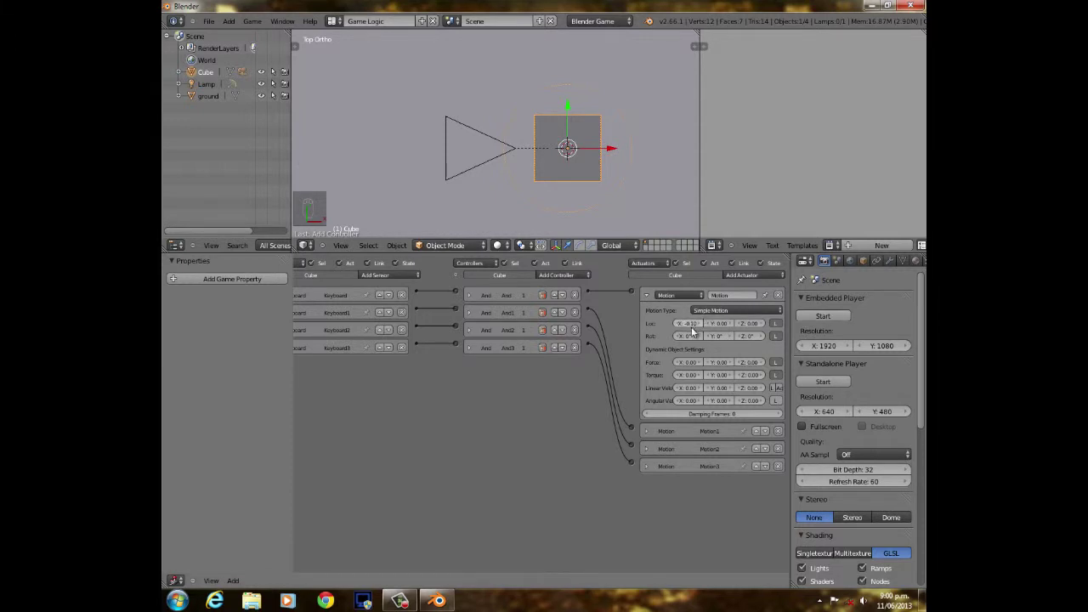
Switch the 3D viewport to the camera view with Textured shading and test-run the game.
{"action": "middle_click_drag", "start_coordinate": [536, 202], "coordinate": [554, 174]}
{"action": "key", "text": "KP_0"}
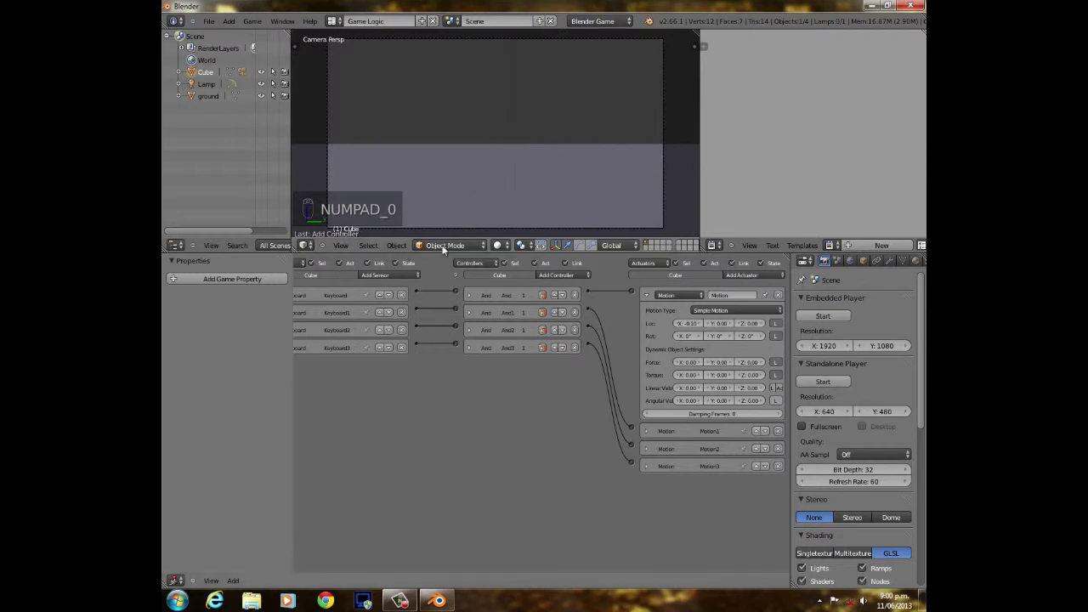
{"action": "left_click", "coordinate": [497, 245]}
{"action": "left_click", "coordinate": [523, 191]}
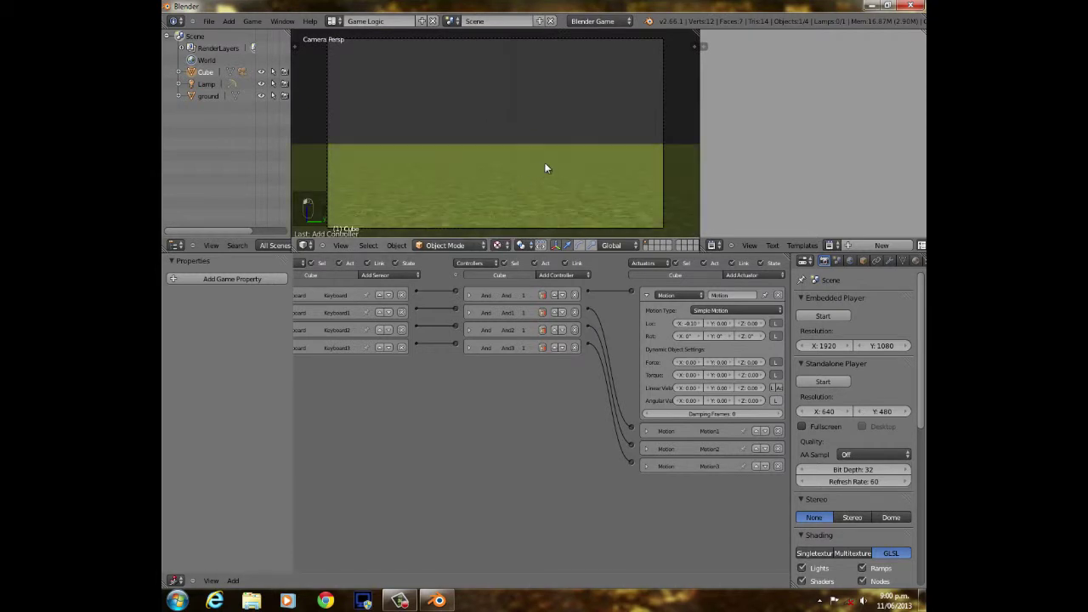
{"action": "key", "text": "p"}
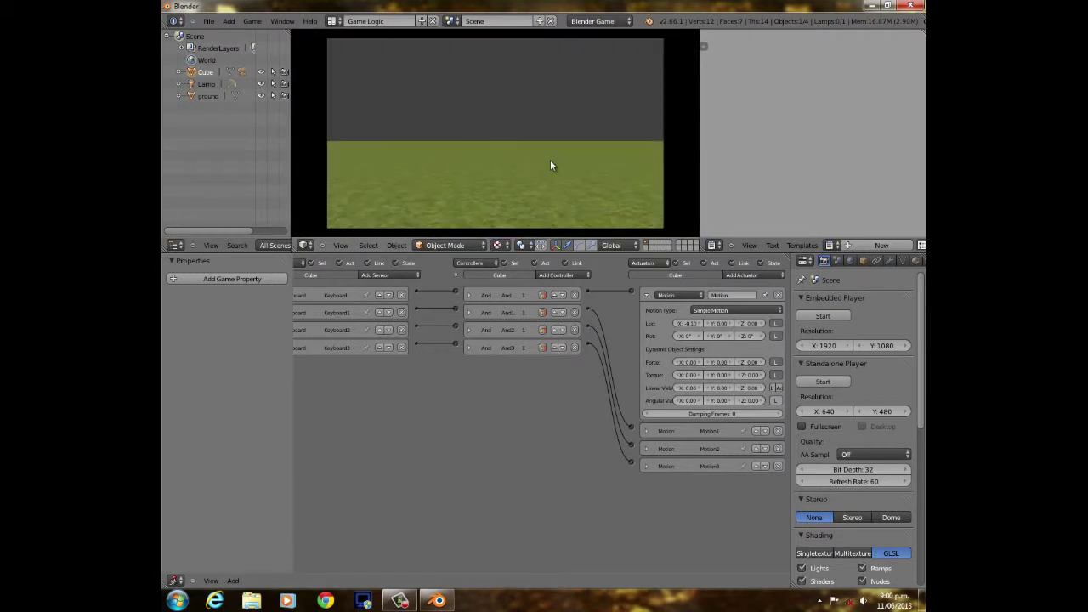
{"action": "key", "text": "Escape"}
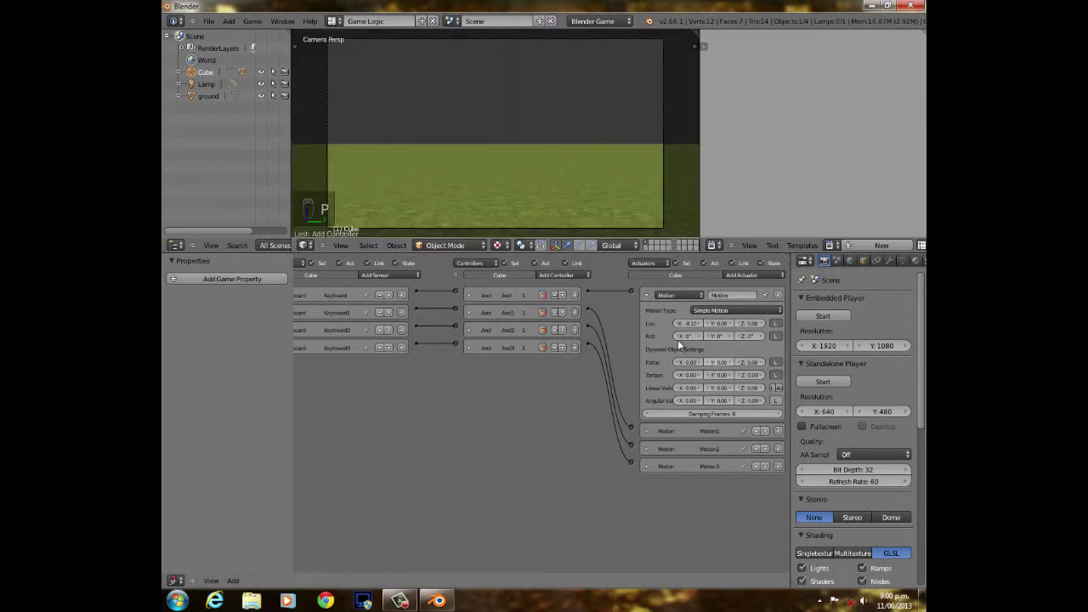
Set the X location of the Motion1 actuator to 0.10 and collapse both the Motion and Motion1 actuators.
{"action": "left_click", "coordinate": [646, 294]}
{"action": "left_click", "coordinate": [645, 312]}
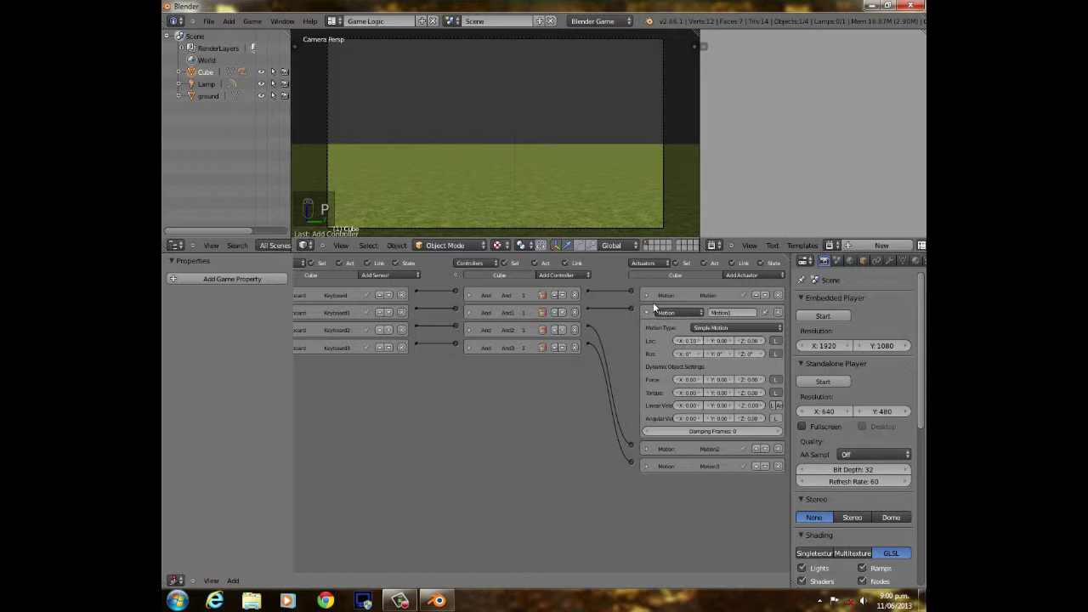
{"action": "left_click", "coordinate": [648, 313]}
{"action": "left_click", "coordinate": [647, 294]}
{"action": "left_click", "coordinate": [647, 294]}
{"action": "left_click", "coordinate": [646, 311]}
{"action": "left_click", "coordinate": [646, 312]}
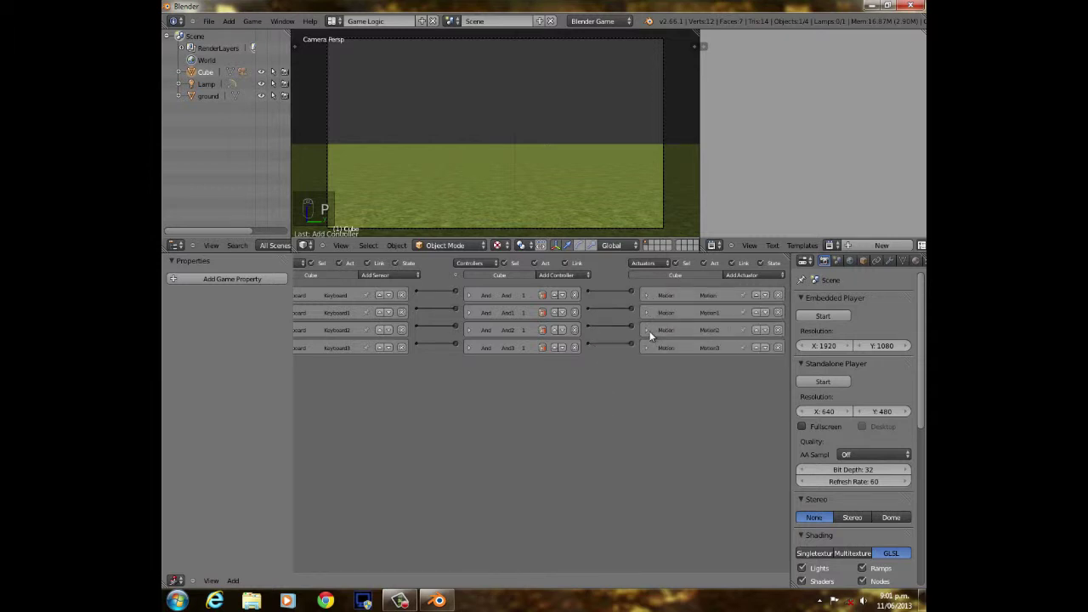
Check the cube's axes from the top view, set the Motion3 actuator's Y location to 0.10, and set up Motion2's sideways movement.
{"action": "left_click", "coordinate": [647, 331]}
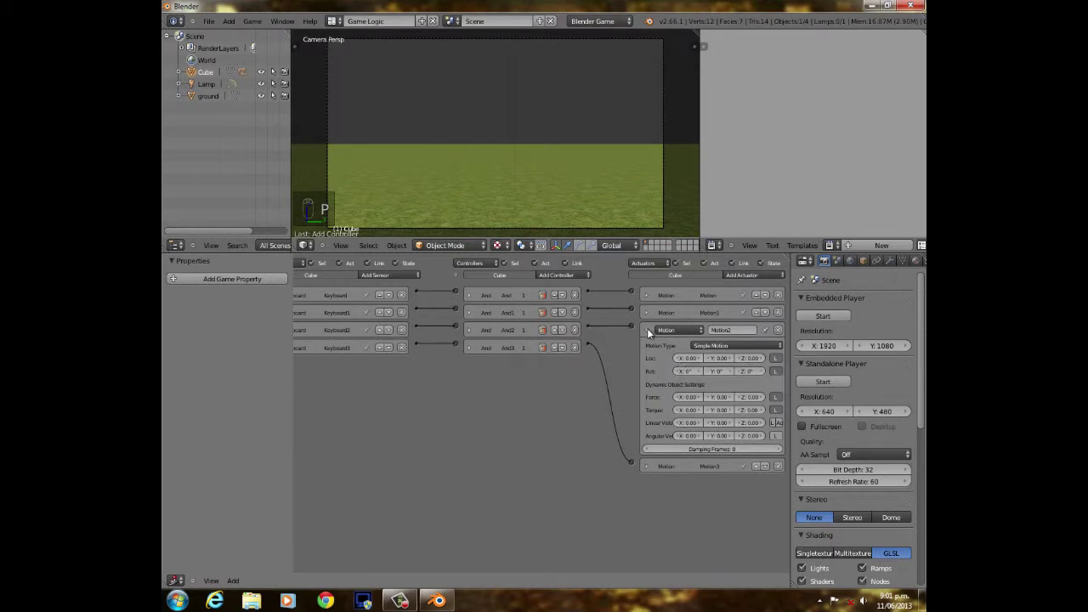
{"action": "left_click", "coordinate": [647, 330]}
{"action": "key", "text": "KP_7"}
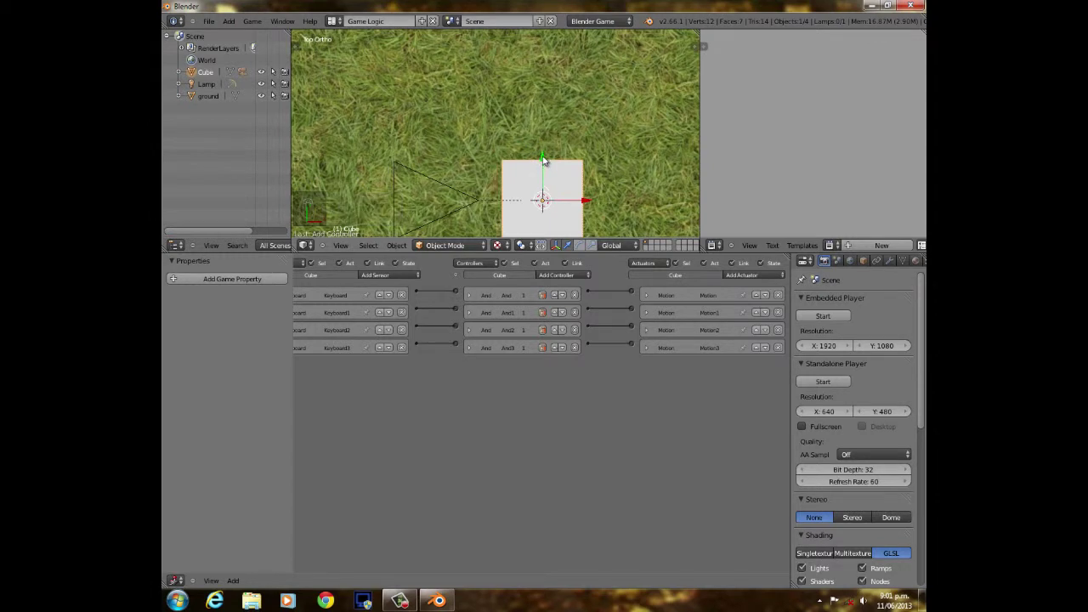
{"action": "key", "text": "Home"}
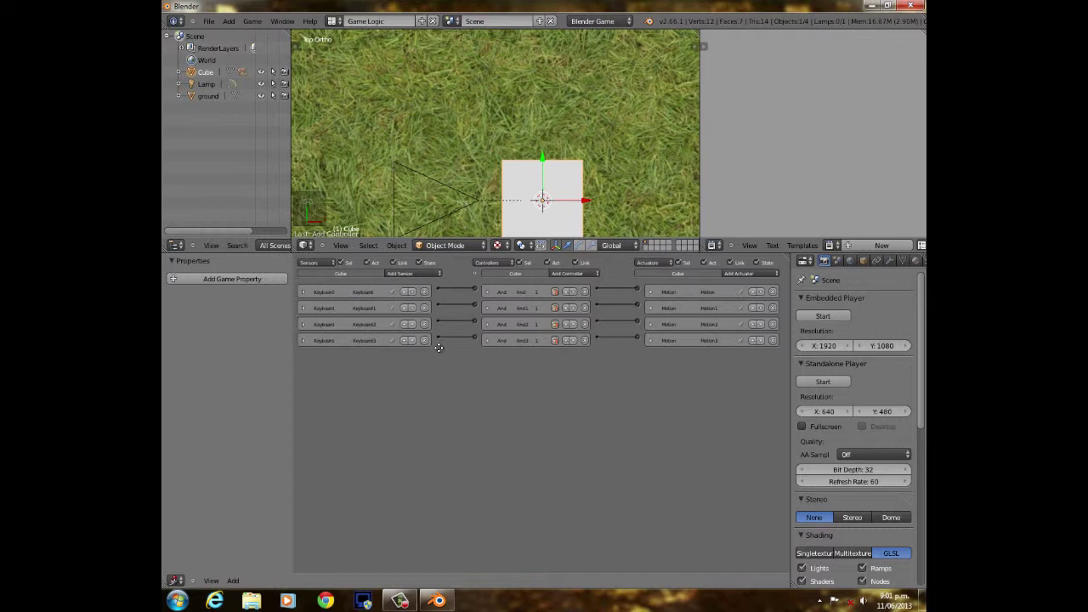
{"action": "left_click", "coordinate": [303, 340]}
{"action": "left_click", "coordinate": [303, 340]}
{"action": "left_click", "coordinate": [650, 340]}
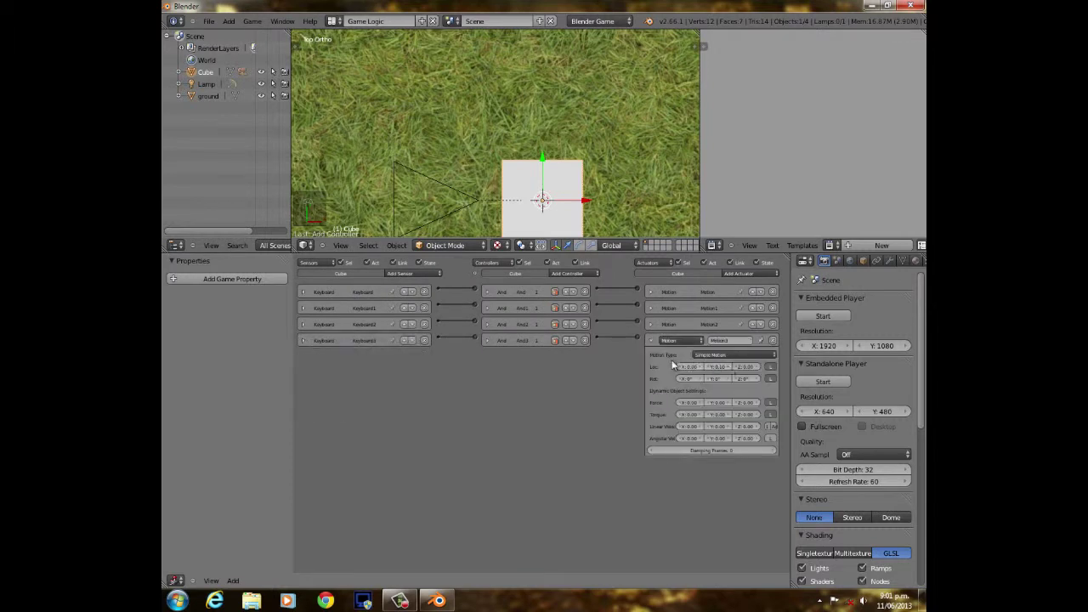
{"action": "left_click", "coordinate": [650, 340]}
{"action": "left_click", "coordinate": [650, 324]}
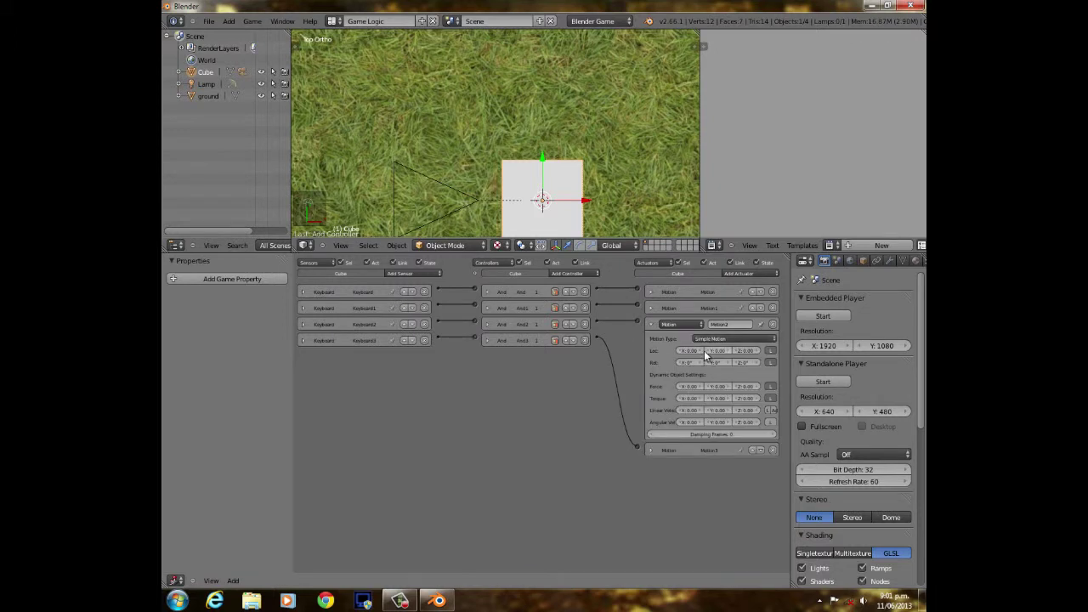
{"action": "left_click", "coordinate": [650, 324]}
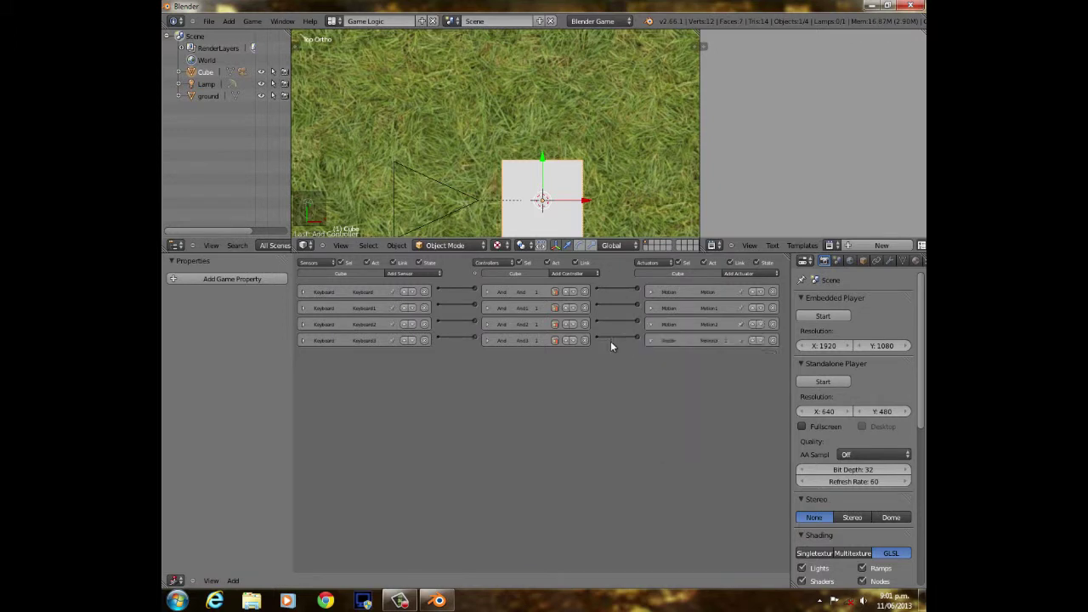
Return to the camera view and test-run the game with the sideways movement added.
{"action": "scroll", "coordinate": [495, 167], "scroll_direction": "down", "scroll_amount": 3}
{"action": "middle_click_drag", "start_coordinate": [495, 165], "coordinate": [531, 135]}
{"action": "scroll", "coordinate": [506, 134], "scroll_direction": "down", "scroll_amount": 5}
{"action": "key", "text": "KP_0"}
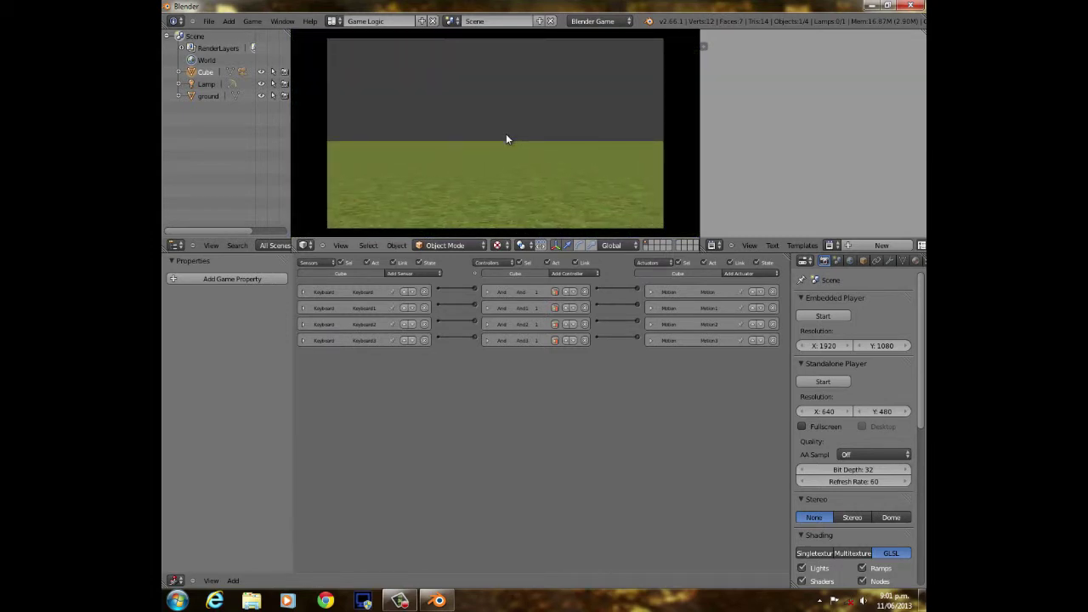
{"action": "key", "text": "Escape"}
Select the camera and add a Mouse sensor with its mouse event set to Movement.
{"action": "middle_click_drag", "start_coordinate": [505, 140], "coordinate": [536, 150]}
{"action": "scroll", "coordinate": [537, 170], "scroll_direction": "down", "scroll_amount": 3}
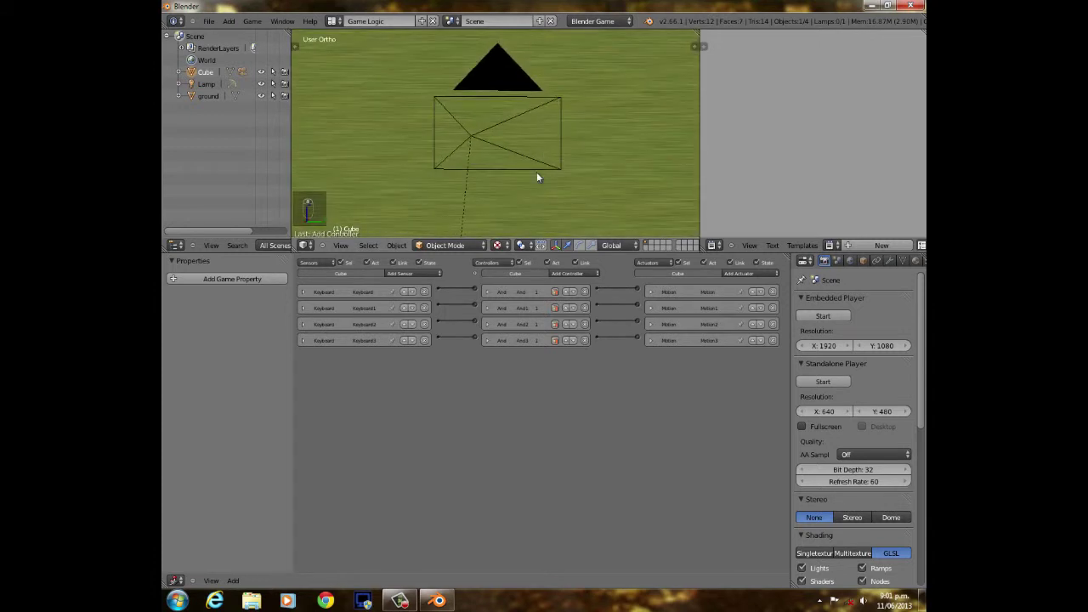
{"action": "right_click", "coordinate": [498, 72]}
{"action": "left_click", "coordinate": [414, 274]}
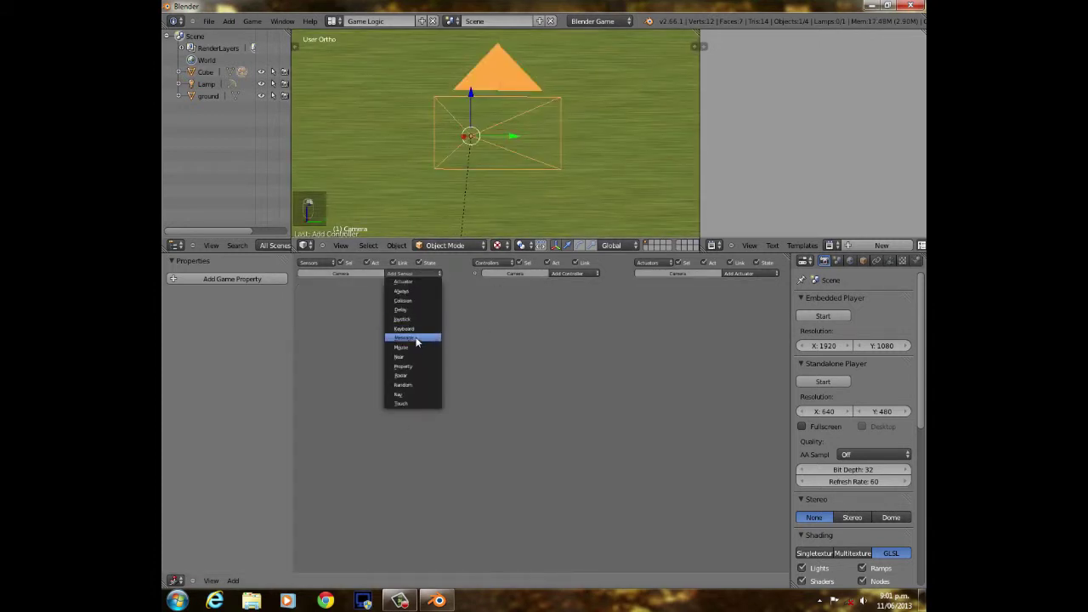
{"action": "left_click", "coordinate": [408, 347]}
{"action": "left_click", "coordinate": [373, 320]}
{"action": "left_click", "coordinate": [366, 278]}
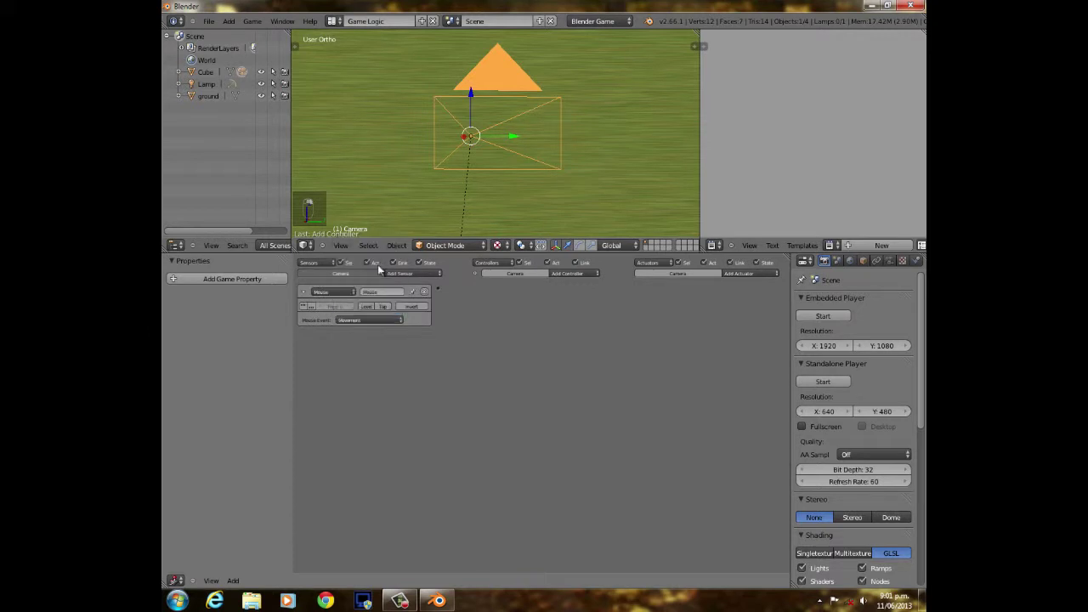
Add a Python controller to the camera and link the Mouse sensor to it.
{"action": "left_click", "coordinate": [593, 274]}
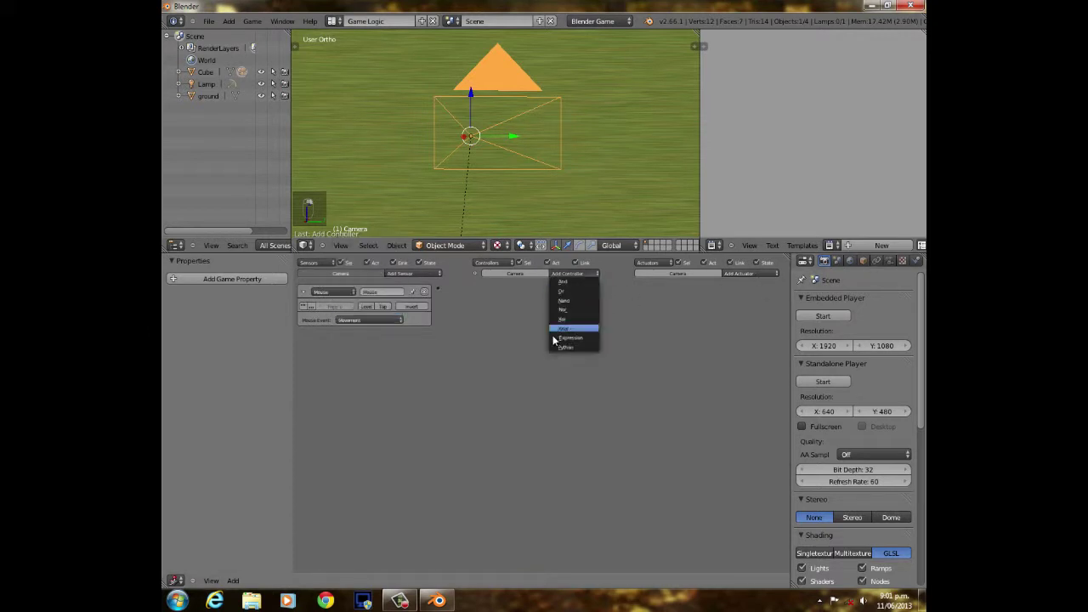
{"action": "left_click", "coordinate": [559, 349]}
{"action": "left_click", "coordinate": [535, 307]}
{"action": "left_click", "coordinate": [453, 299]}
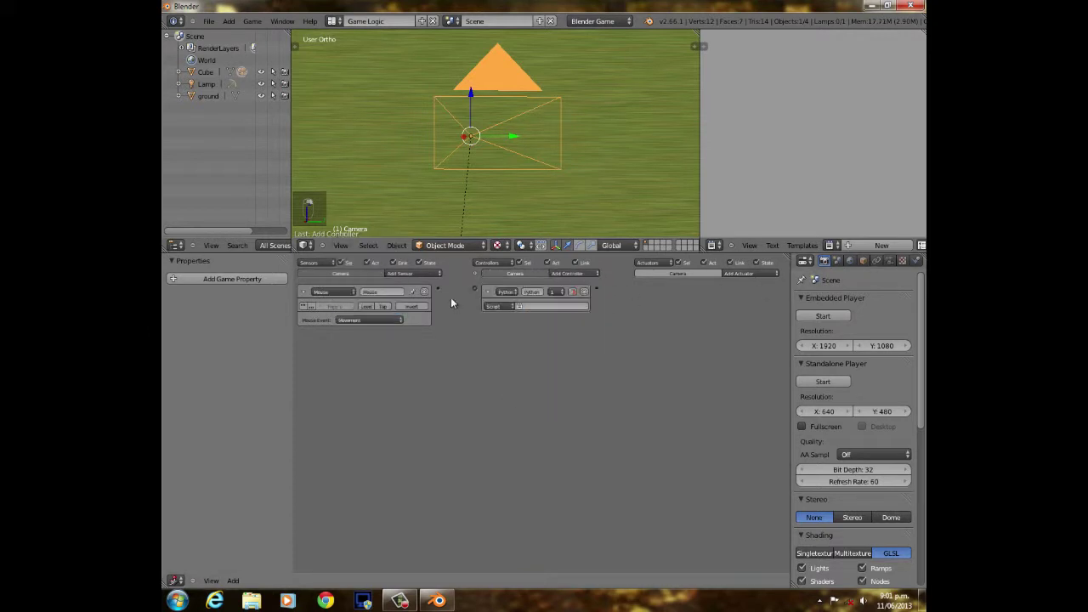
{"action": "left_click_drag", "start_coordinate": [436, 291], "coordinate": [474, 288]}
Load Mouselook.py.txt from the scripts folder on the Desktop as a text block.
{"action": "left_click", "coordinate": [772, 245]}
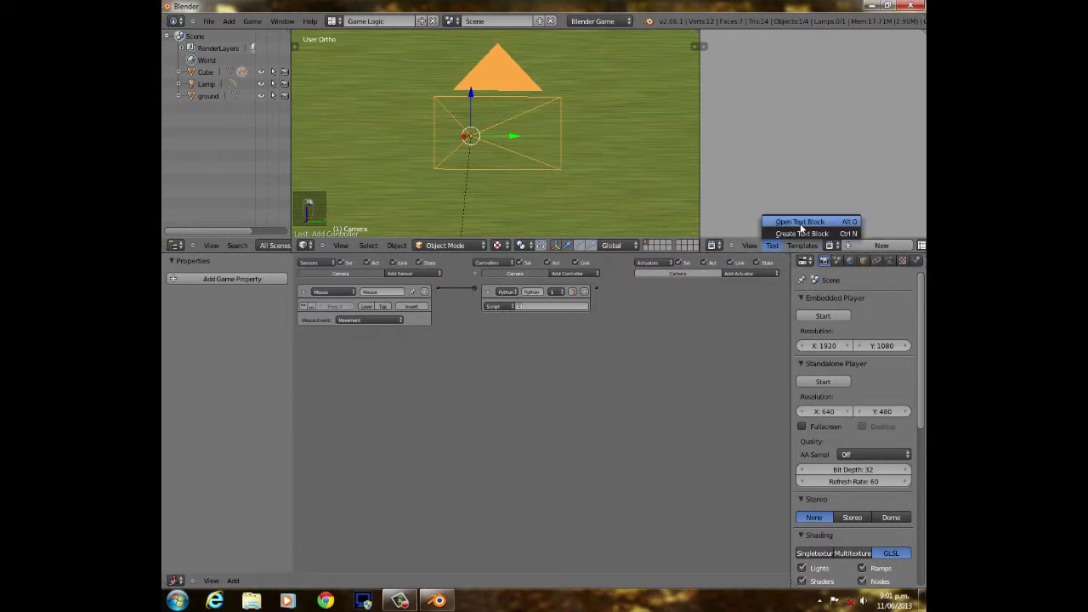
{"action": "left_click", "coordinate": [794, 232]}
{"action": "left_click", "coordinate": [218, 249]}
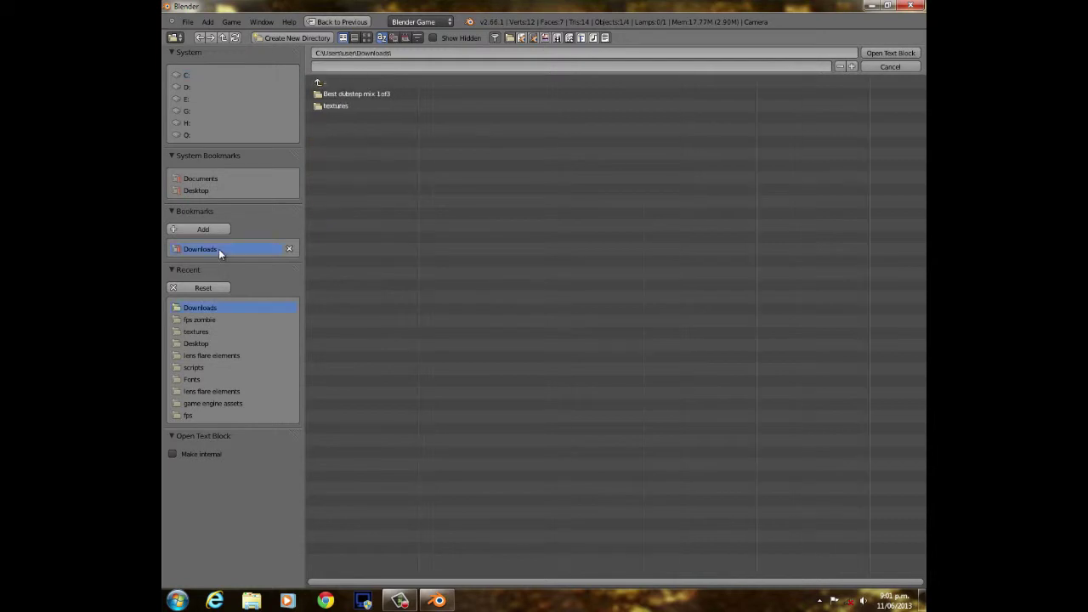
{"action": "left_click", "coordinate": [198, 189]}
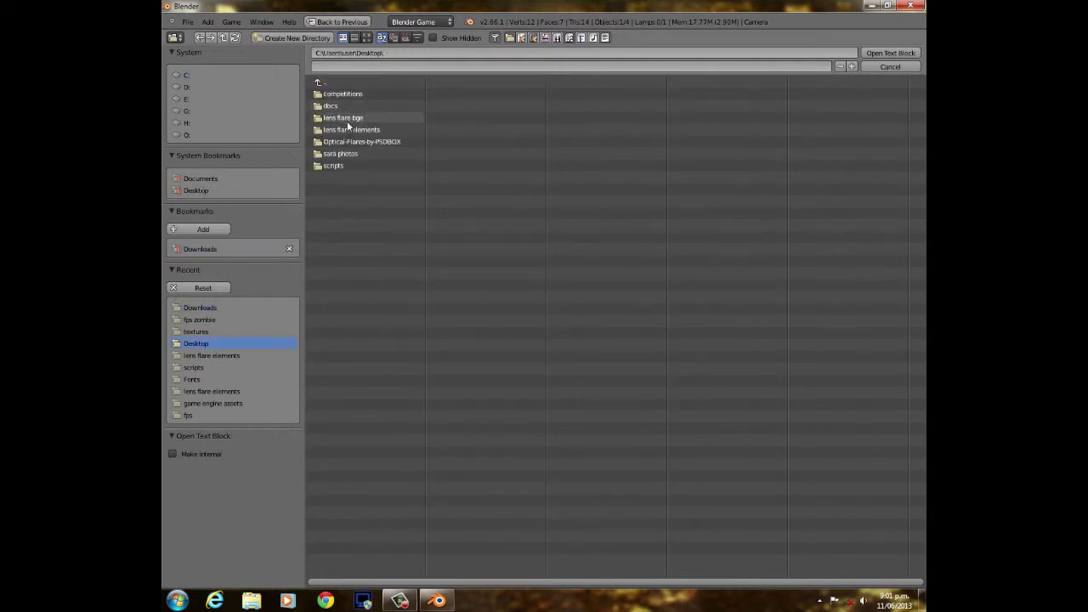
{"action": "left_click", "coordinate": [333, 165]}
{"action": "left_click", "coordinate": [349, 117]}
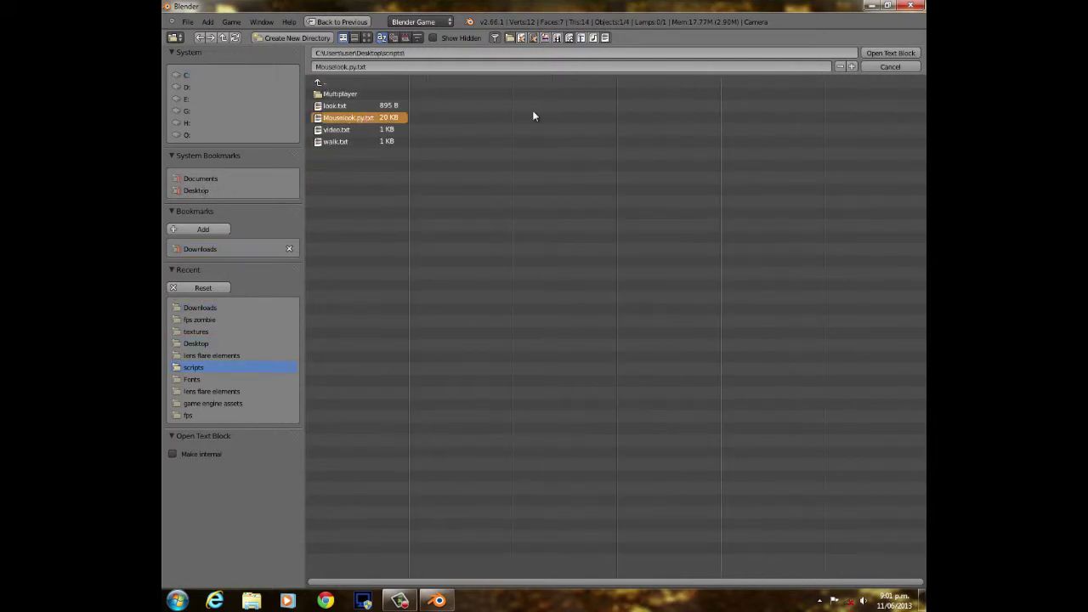
{"action": "left_click", "coordinate": [889, 53]}
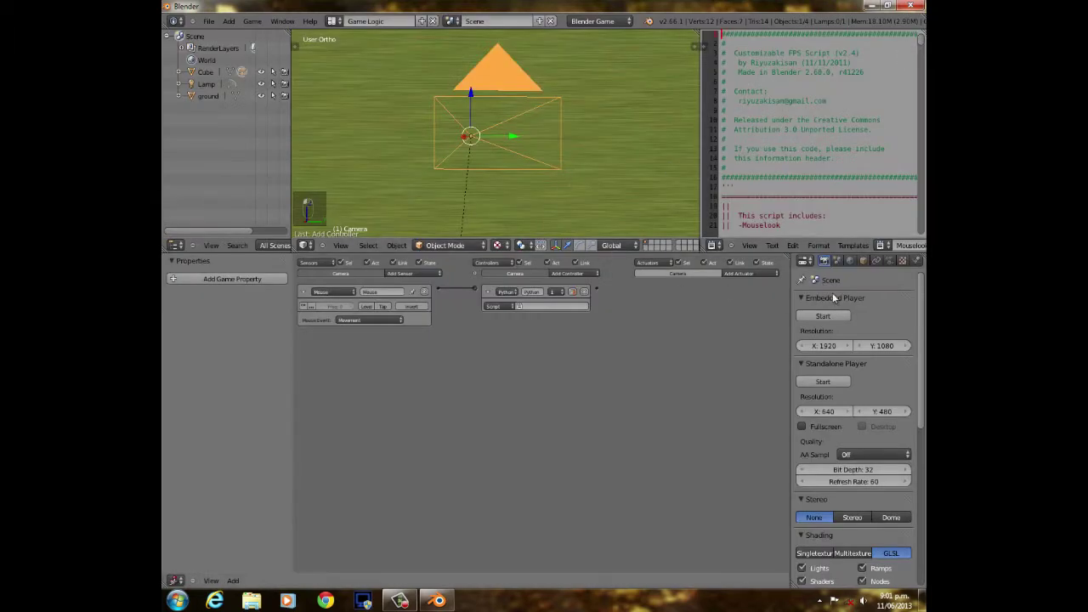
Rename the loaded text block to Mouselook.py by removing its .txt ending.
{"action": "scroll", "coordinate": [855, 245], "scroll_direction": "down", "scroll_amount": 5}
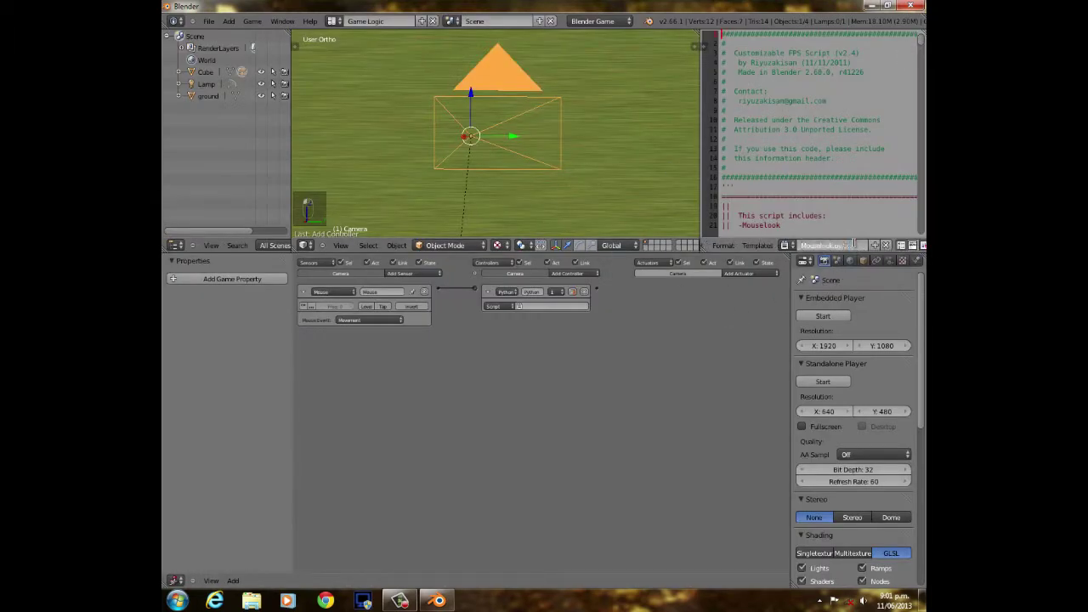
{"action": "key", "text": "BackSpace"}
{"action": "key", "text": "BackSpace"}
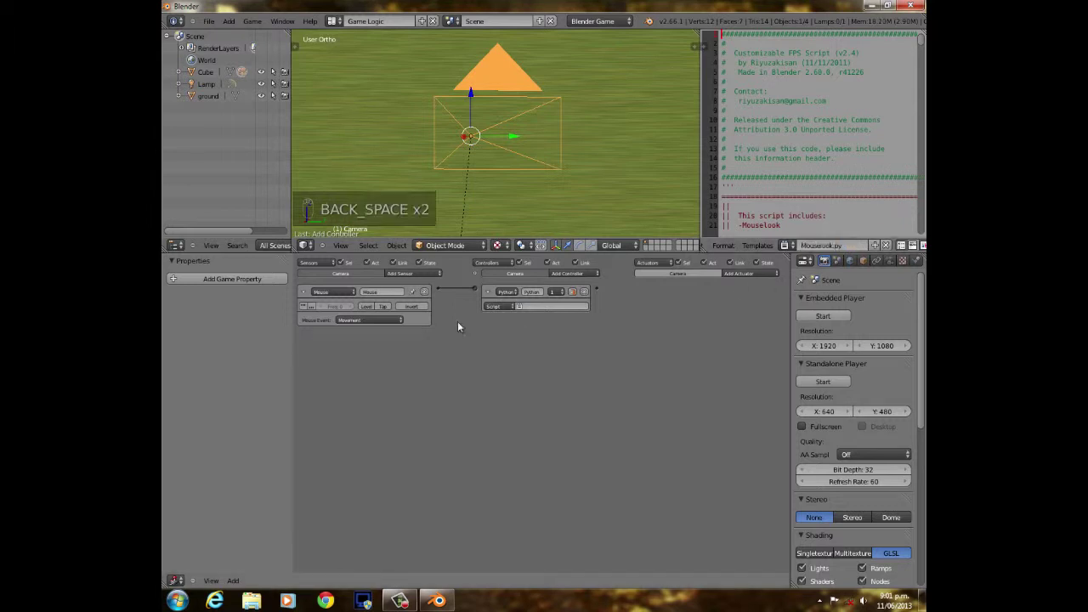
Assign Mouselook.py as the camera's Python controller script and collapse the controller and the Mouse sensor.
{"action": "left_click", "coordinate": [553, 307]}
{"action": "left_click", "coordinate": [553, 320]}
{"action": "scroll", "coordinate": [553, 319], "scroll_direction": "up", "scroll_amount": 3}
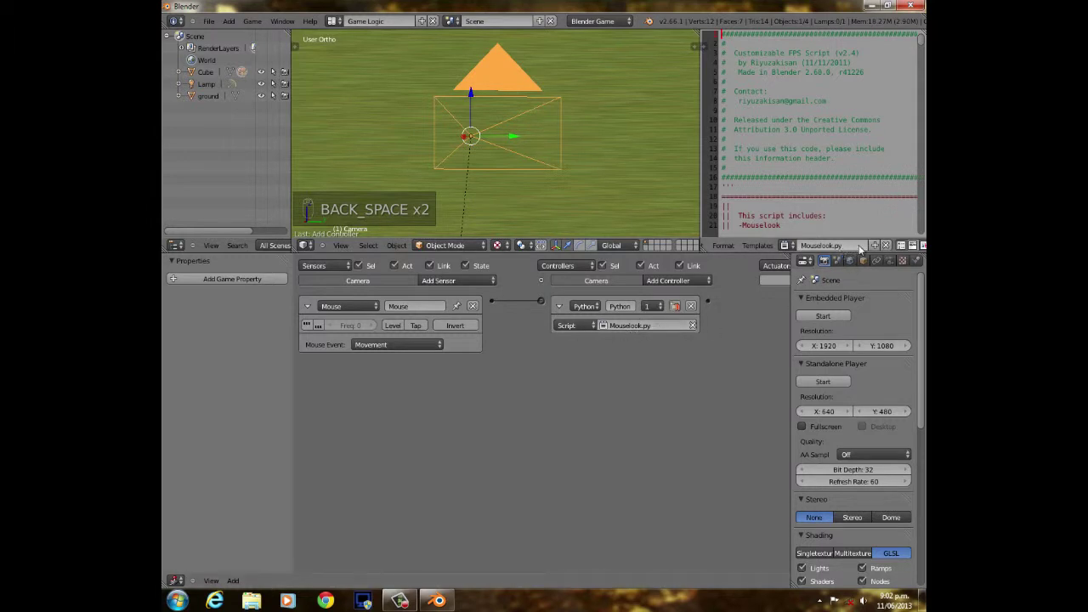
{"action": "left_click", "coordinate": [560, 307]}
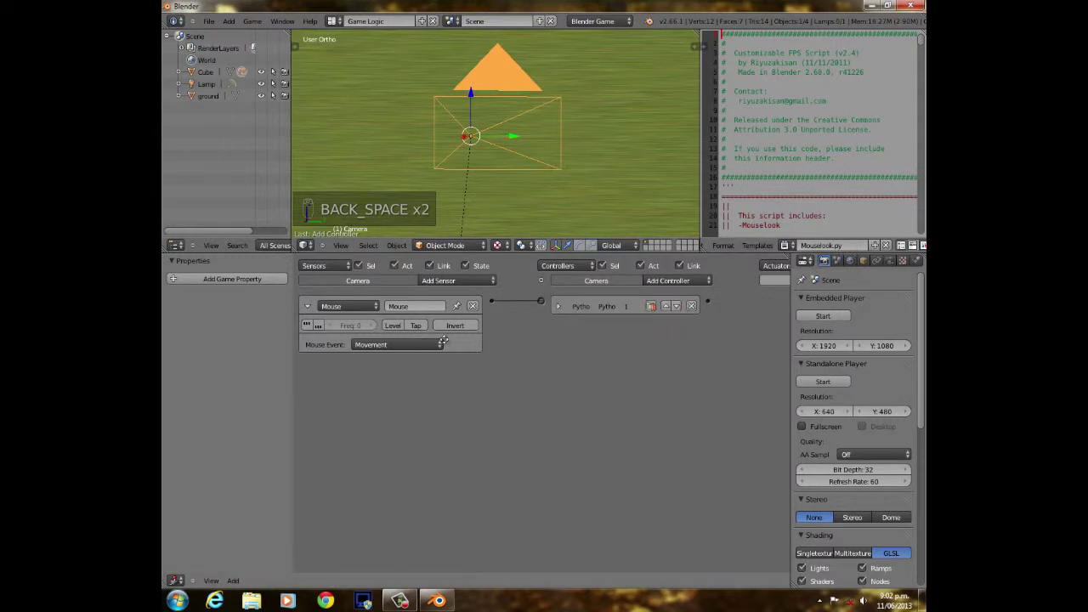
{"action": "left_click", "coordinate": [308, 307]}
Test-run the game from the camera view with the mouselook script attached, and stop it.
{"action": "scroll", "coordinate": [445, 113], "scroll_direction": "down", "scroll_amount": 3}
{"action": "middle_click_drag", "start_coordinate": [517, 171], "coordinate": [510, 161], "text": "shift"}
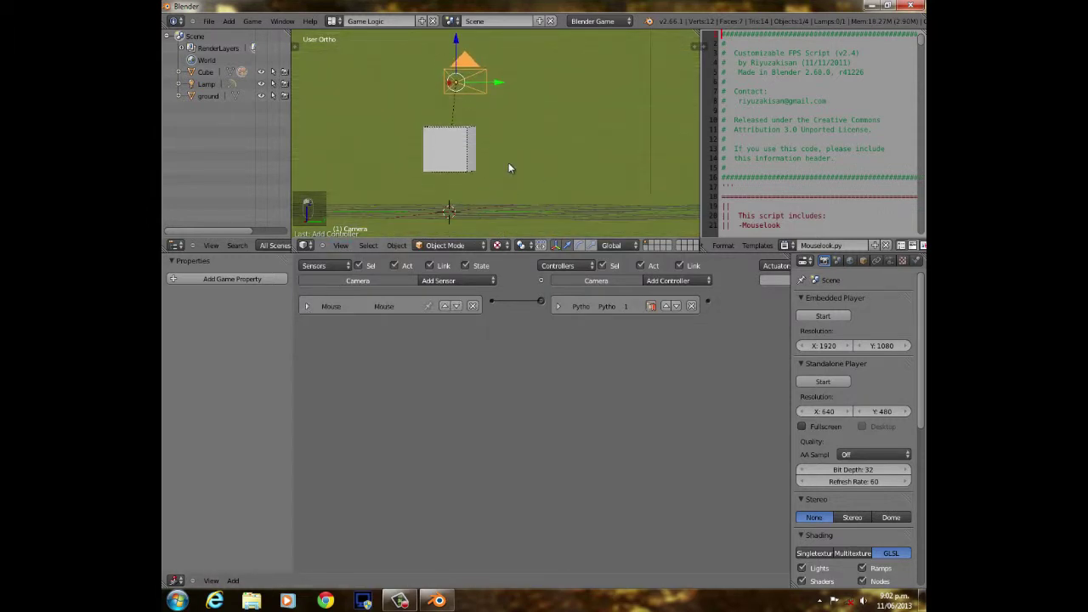
{"action": "left_click", "coordinate": [559, 306]}
{"action": "left_click", "coordinate": [558, 306]}
{"action": "key", "text": "KP_0"}
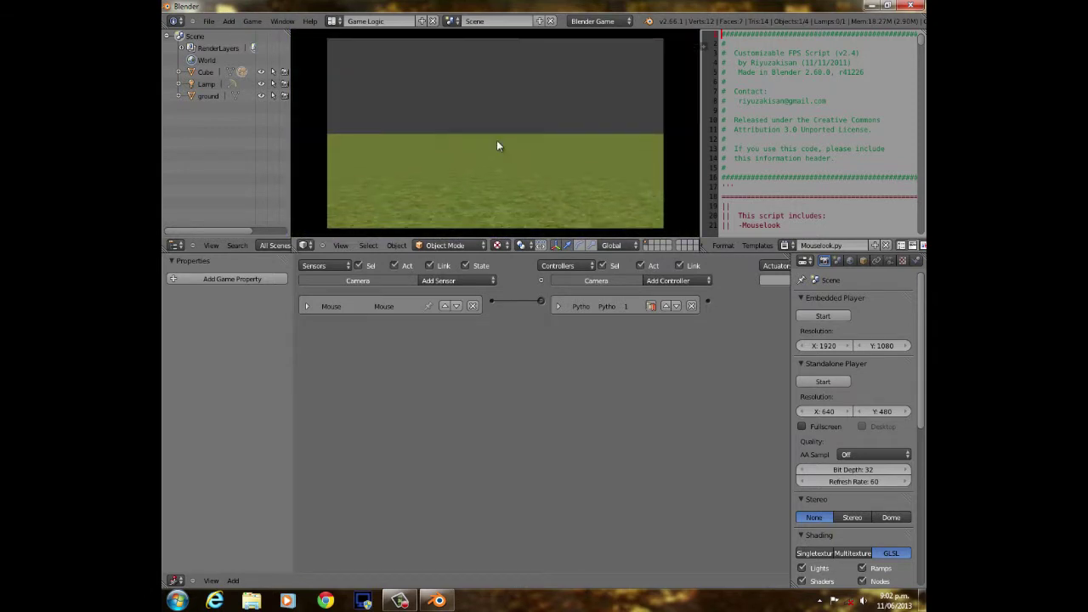
{"action": "key", "text": "Escape"}
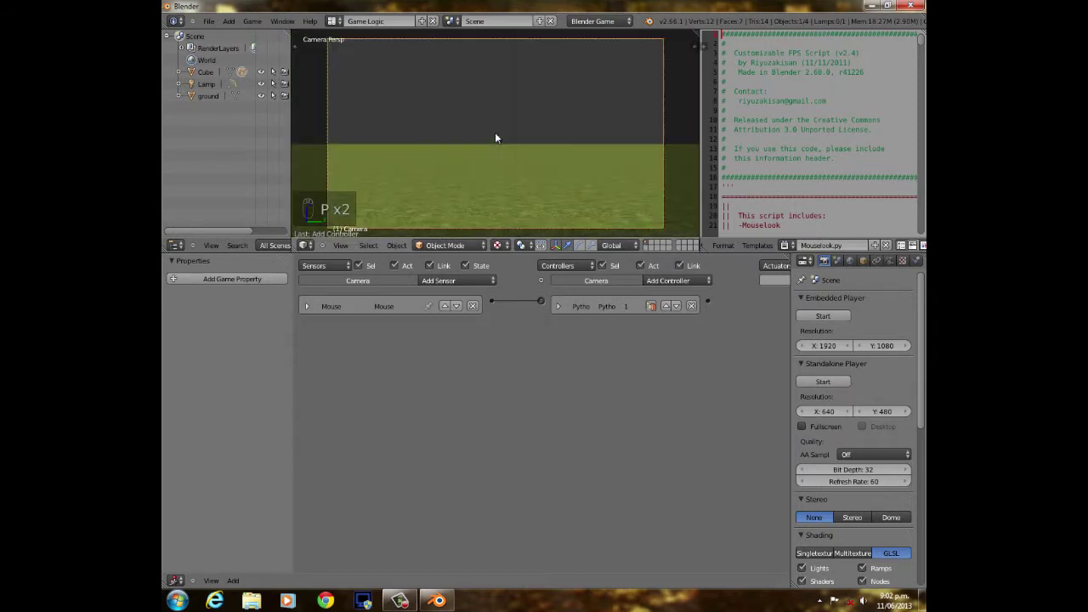
Add a second cube at the scene's centre and scale it up.
{"action": "scroll", "coordinate": [485, 298], "scroll_direction": "down", "scroll_amount": 1}
{"action": "scroll", "coordinate": [486, 299], "scroll_direction": "down", "scroll_amount": 1}
{"action": "middle_click_drag", "start_coordinate": [489, 132], "coordinate": [525, 150]}
{"action": "scroll", "coordinate": [422, 168], "scroll_direction": "down", "scroll_amount": 8}
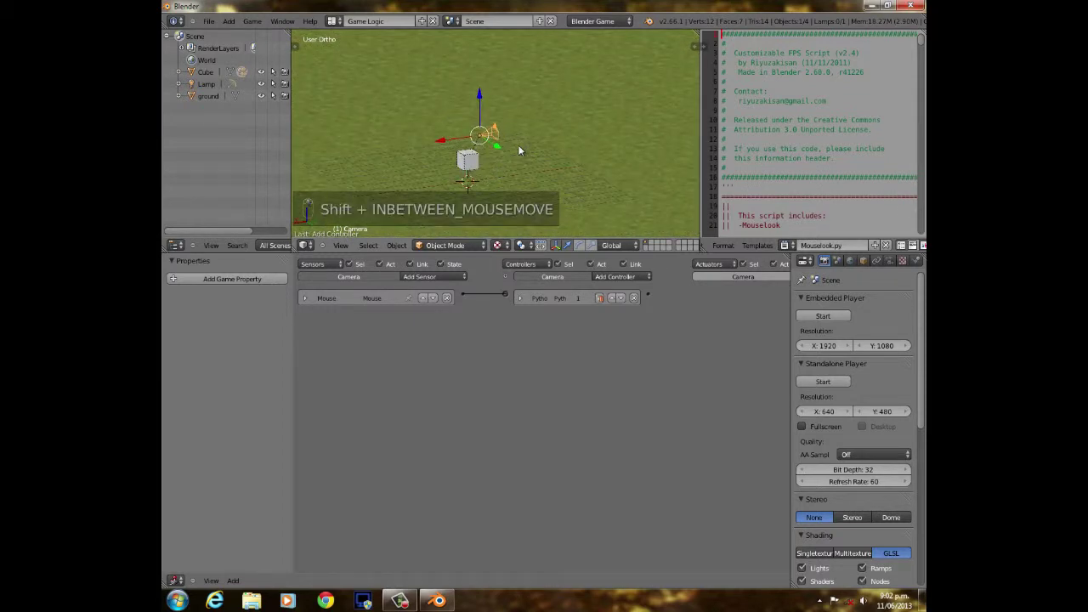
{"action": "key", "text": "shift+a"}
{"action": "left_click", "coordinate": [548, 156]}
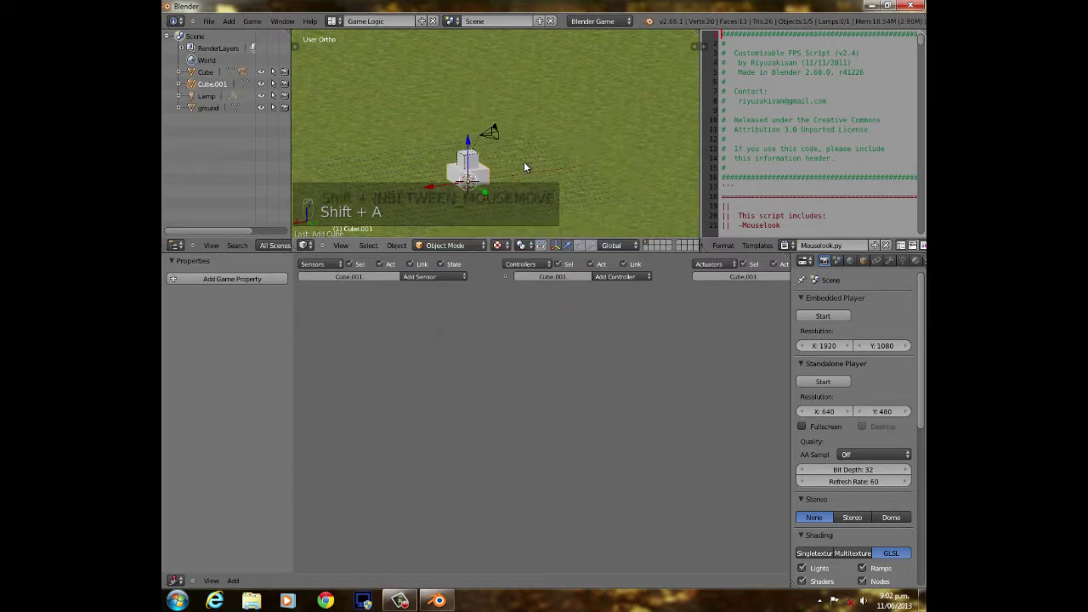
{"action": "key", "text": "s"}
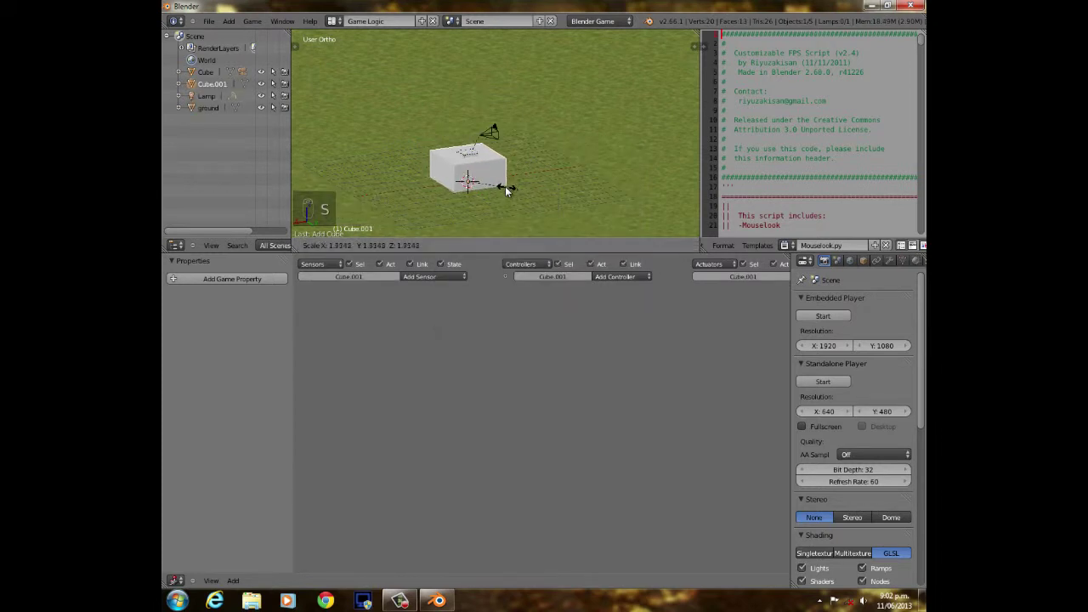
{"action": "left_click", "coordinate": [506, 191]}
Move the new cube far out in front of the camera and raise it above the ground.
{"action": "left_click_drag", "start_coordinate": [469, 182], "coordinate": [617, 157]}
{"action": "scroll", "coordinate": [589, 159], "scroll_direction": "down", "scroll_amount": 2}
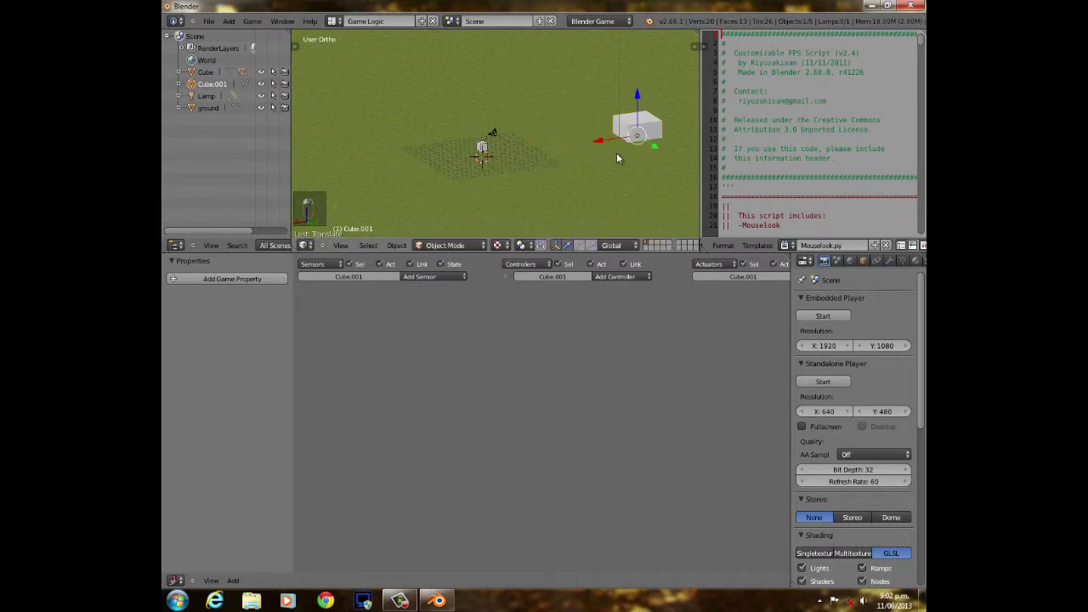
{"action": "key", "text": "g"}
{"action": "left_click", "coordinate": [620, 103]}
Examine the new cube's placement relative to the camera from several angles.
{"action": "scroll", "coordinate": [600, 122], "scroll_direction": "up", "scroll_amount": 3}
{"action": "middle_click_drag", "start_coordinate": [559, 126], "coordinate": [334, 199], "text": "shift"}
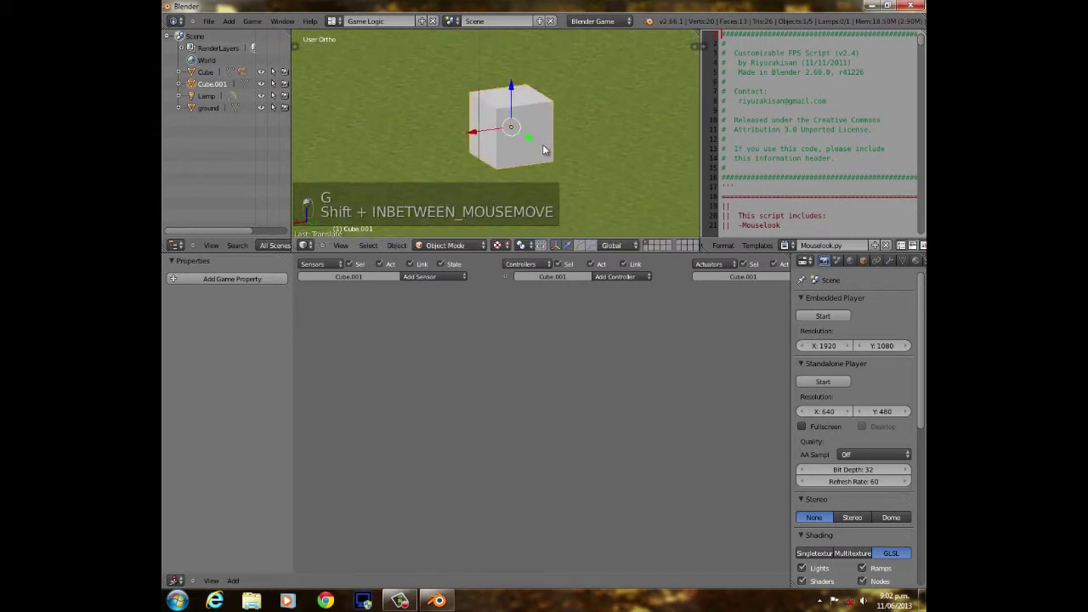
{"action": "middle_click_drag", "start_coordinate": [475, 139], "coordinate": [587, 128], "text": "shift"}
{"action": "scroll", "coordinate": [587, 128], "scroll_direction": "down", "scroll_amount": 2}
{"action": "middle_click_drag", "start_coordinate": [515, 162], "coordinate": [578, 157]}
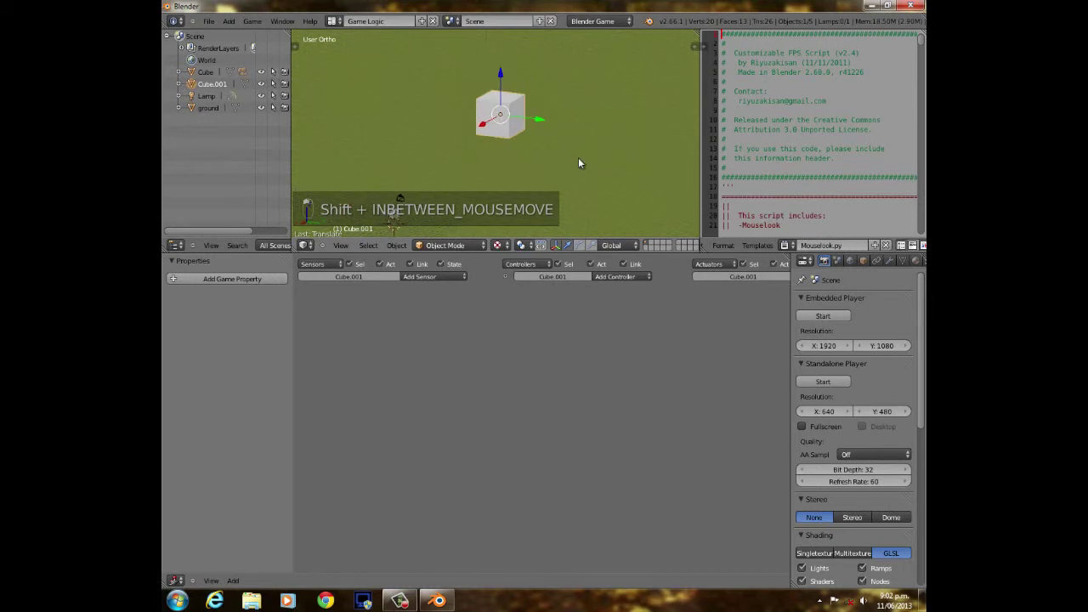
{"action": "scroll", "coordinate": [578, 161], "scroll_direction": "up", "scroll_amount": 3}
{"action": "scroll", "coordinate": [520, 113], "scroll_direction": "down", "scroll_amount": 2}
{"action": "scroll", "coordinate": [520, 113], "scroll_direction": "down", "scroll_amount": 1}
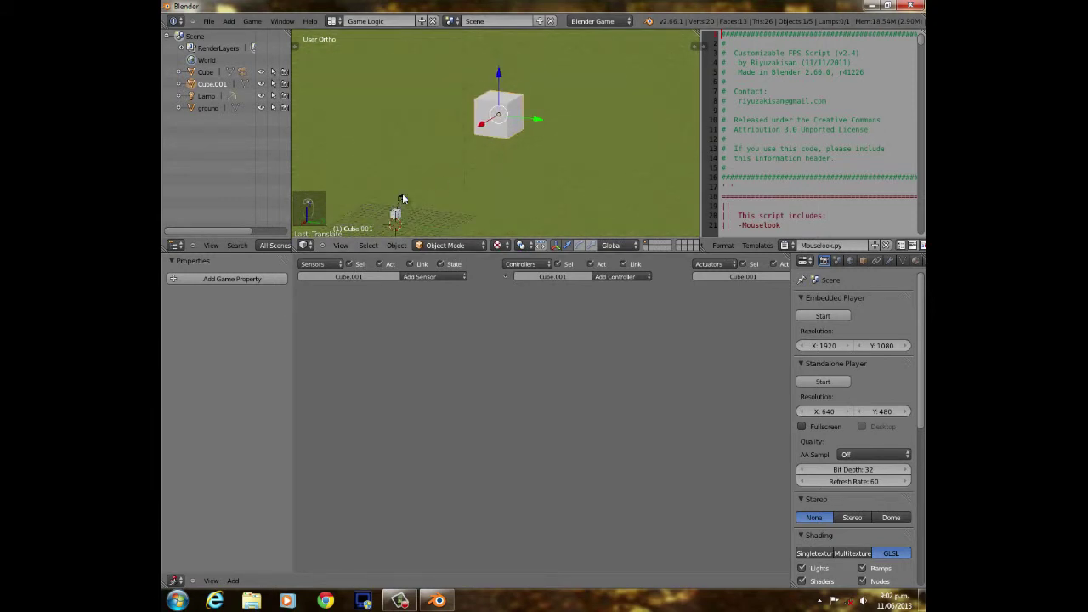
{"action": "scroll", "coordinate": [508, 154], "scroll_direction": "up", "scroll_amount": 5}
{"action": "middle_click_drag", "start_coordinate": [510, 150], "coordinate": [513, 126]}
{"action": "scroll", "coordinate": [489, 129], "scroll_direction": "down", "scroll_amount": 2}
{"action": "scroll", "coordinate": [513, 129], "scroll_direction": "down", "scroll_amount": 1}
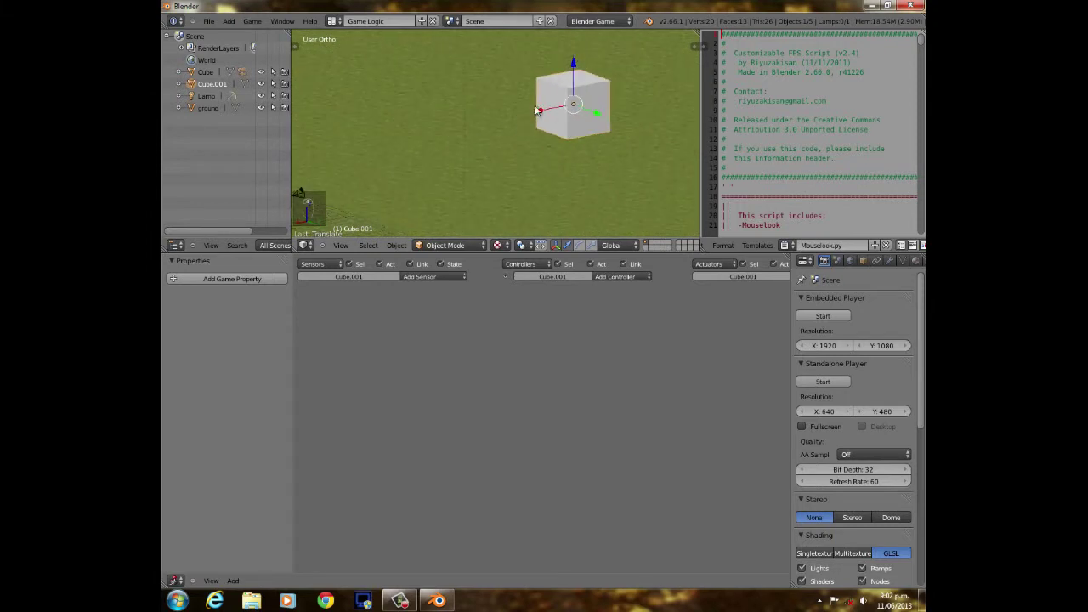
{"action": "scroll", "coordinate": [592, 95], "scroll_direction": "down", "scroll_amount": 2}
Resize and reposition the new cube while looking through the camera.
{"action": "key", "text": "KP_0"}
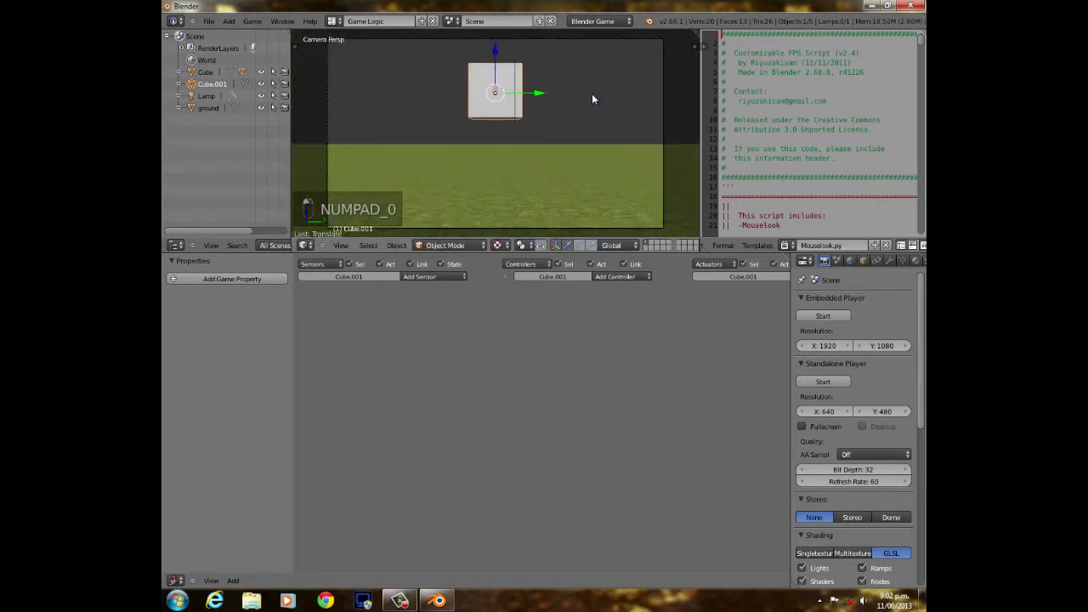
{"action": "key", "text": "s"}
{"action": "left_click", "coordinate": [548, 115]}
{"action": "key", "text": "g"}
{"action": "left_click", "coordinate": [551, 156]}
Select the camera and add a Ray sensor to it.
{"action": "middle_click_drag", "start_coordinate": [553, 155], "coordinate": [487, 183]}
{"action": "scroll", "coordinate": [485, 182], "scroll_direction": "down", "scroll_amount": 6}
{"action": "right_click", "coordinate": [433, 148]}
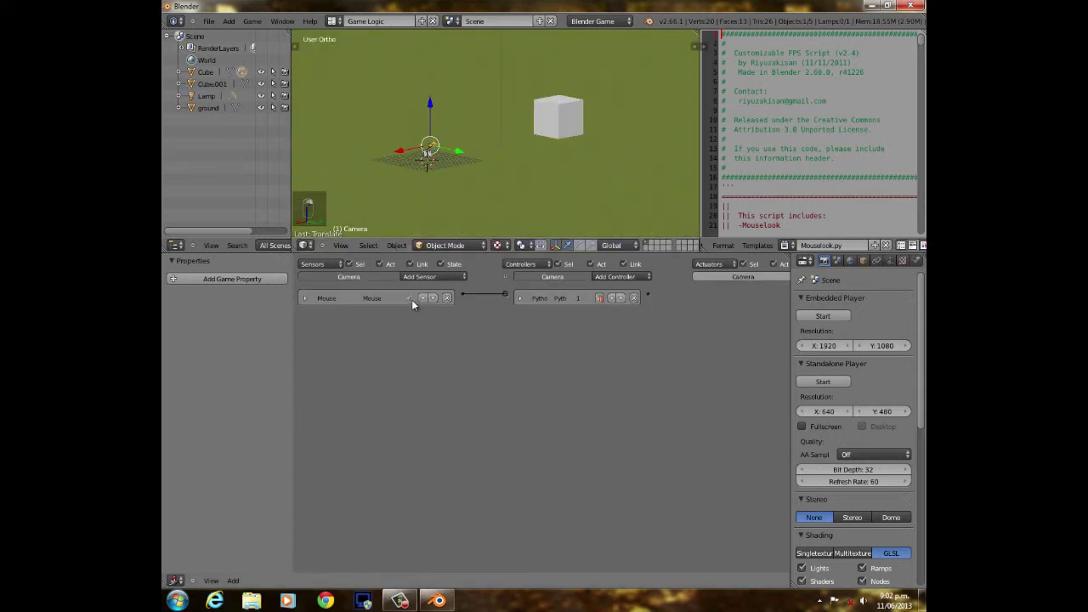
{"action": "left_click", "coordinate": [430, 277]}
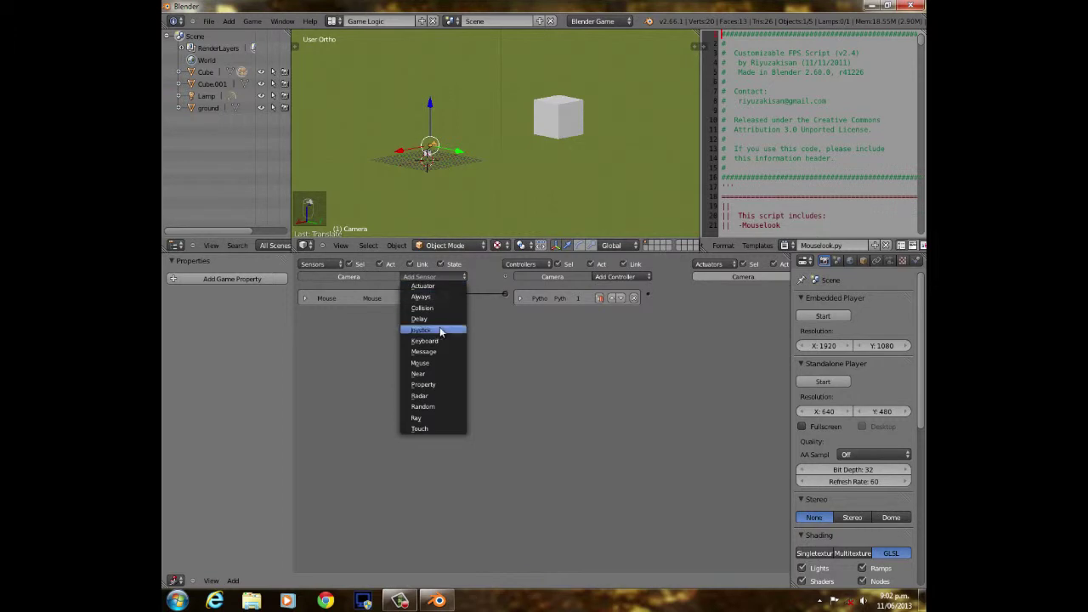
{"action": "left_click", "coordinate": [427, 418]}
Examine the camera's position relative to the distant cube and the Ray sensor's settings.
{"action": "middle_click_drag", "start_coordinate": [517, 139], "coordinate": [446, 167]}
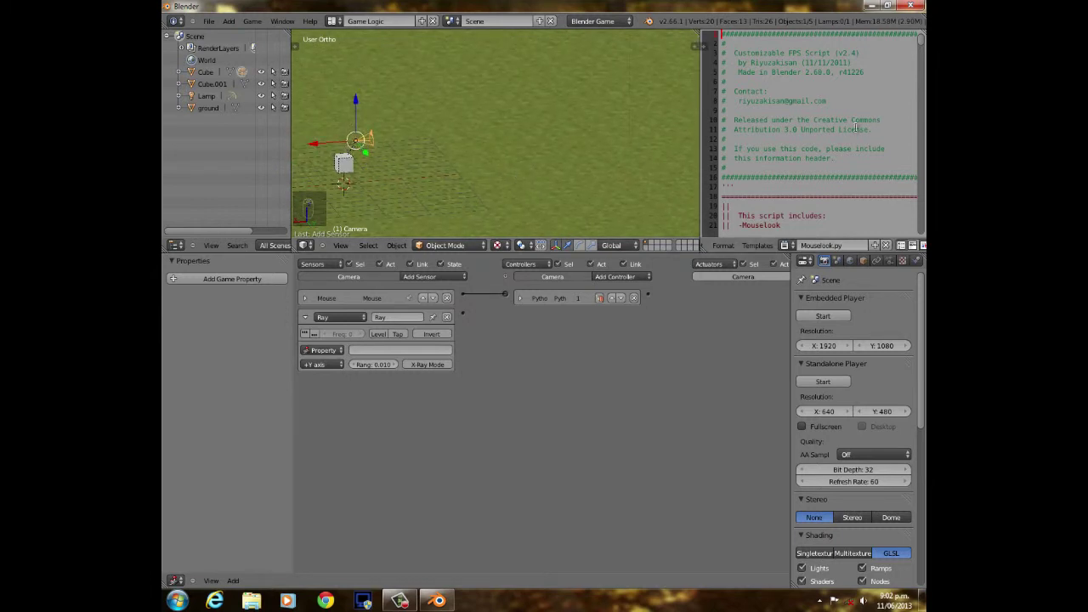
{"action": "scroll", "coordinate": [509, 152], "scroll_direction": "down", "scroll_amount": 2}
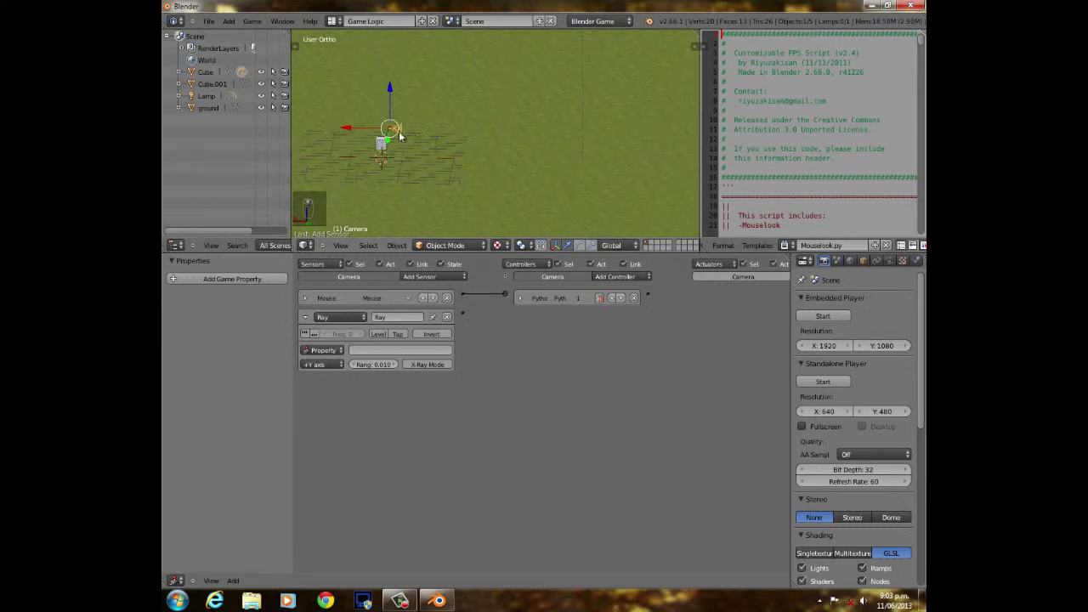
{"action": "scroll", "coordinate": [627, 136], "scroll_direction": "down", "scroll_amount": 5}
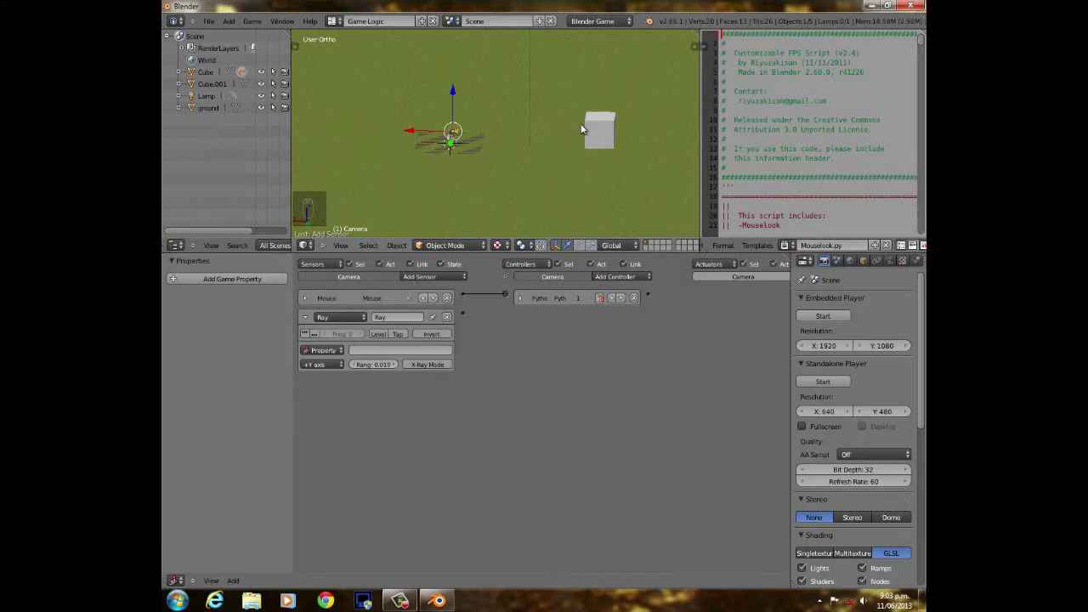
{"action": "middle_click_drag", "start_coordinate": [559, 181], "coordinate": [597, 164]}
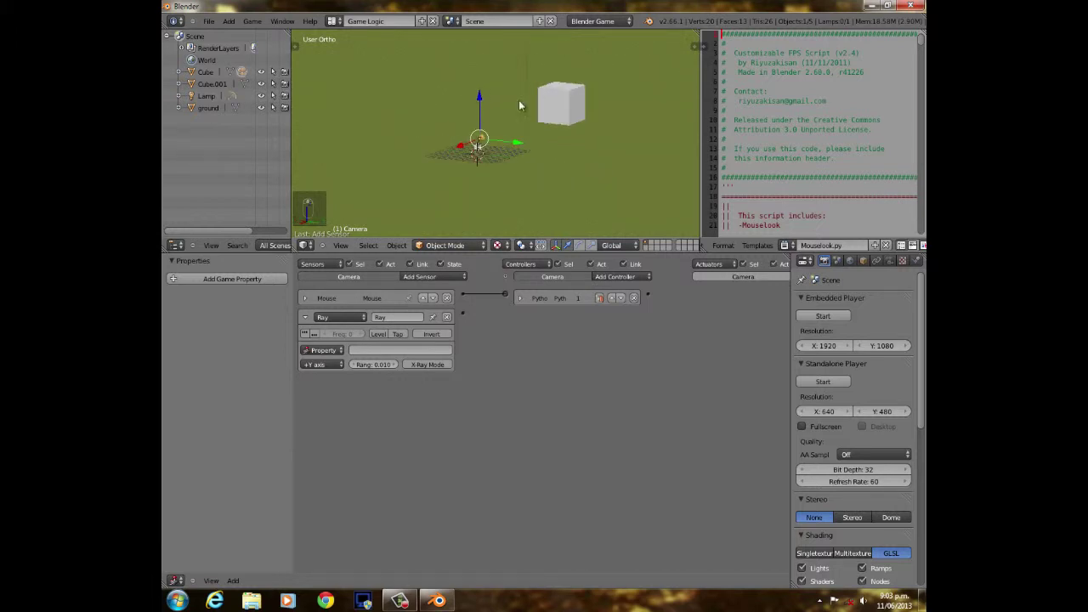
{"action": "middle_click_drag", "start_coordinate": [535, 116], "coordinate": [544, 112]}
{"action": "scroll", "coordinate": [352, 389], "scroll_direction": "up", "scroll_amount": 4}
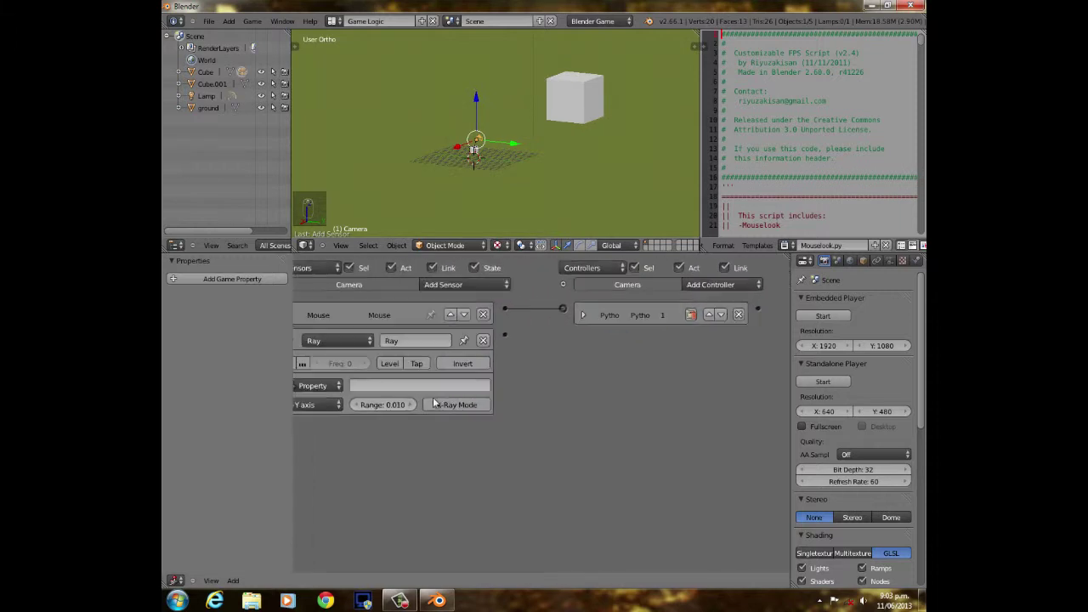
{"action": "scroll", "coordinate": [444, 452], "scroll_direction": "up", "scroll_amount": 1, "text": "ctrl"}
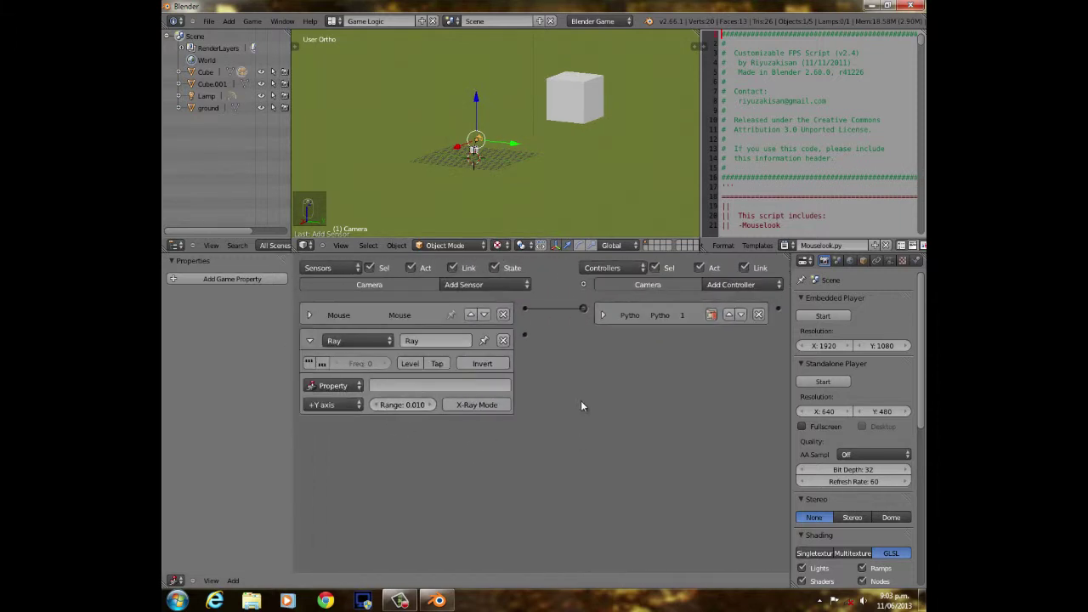
Add a game property named sunflare to the distant cube and widen the area listing its properties.
{"action": "right_click", "coordinate": [589, 94]}
{"action": "left_click", "coordinate": [243, 278]}
{"action": "left_click", "coordinate": [180, 299]}
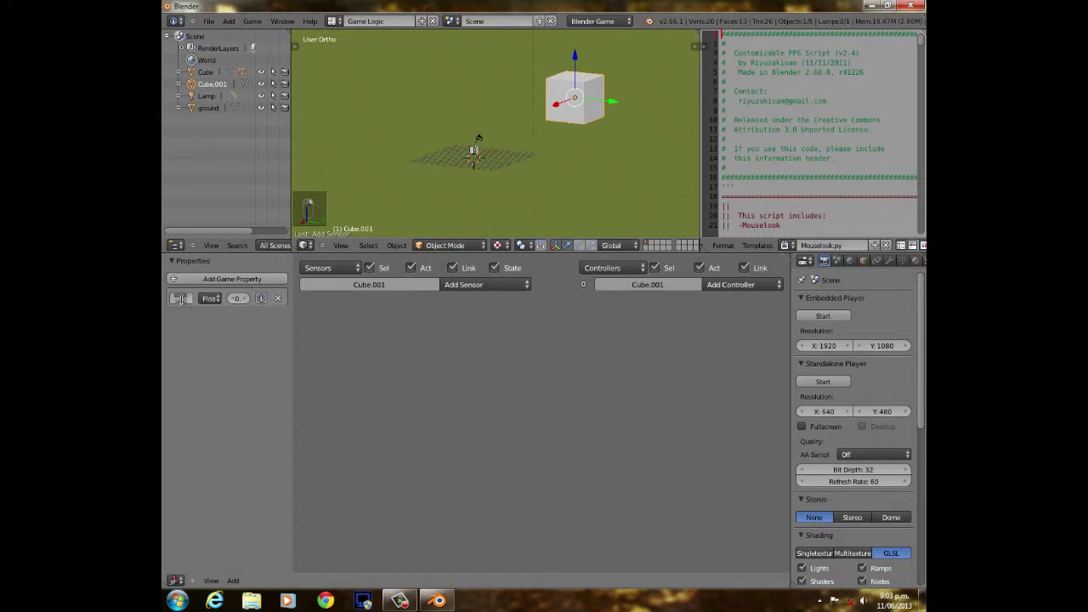
{"action": "key", "text": "Return"}
{"action": "mouse_move", "coordinate": [292, 318]}
{"action": "left_mouse_down"}
{"action": "mouse_move", "coordinate": [366, 325]}
{"action": "mouse_move", "coordinate": [306, 325]}
{"action": "left_mouse_up"}
Select the camera and set its Ray sensor's property to sunflare.
{"action": "scroll", "coordinate": [471, 209], "scroll_direction": "up", "scroll_amount": 4}
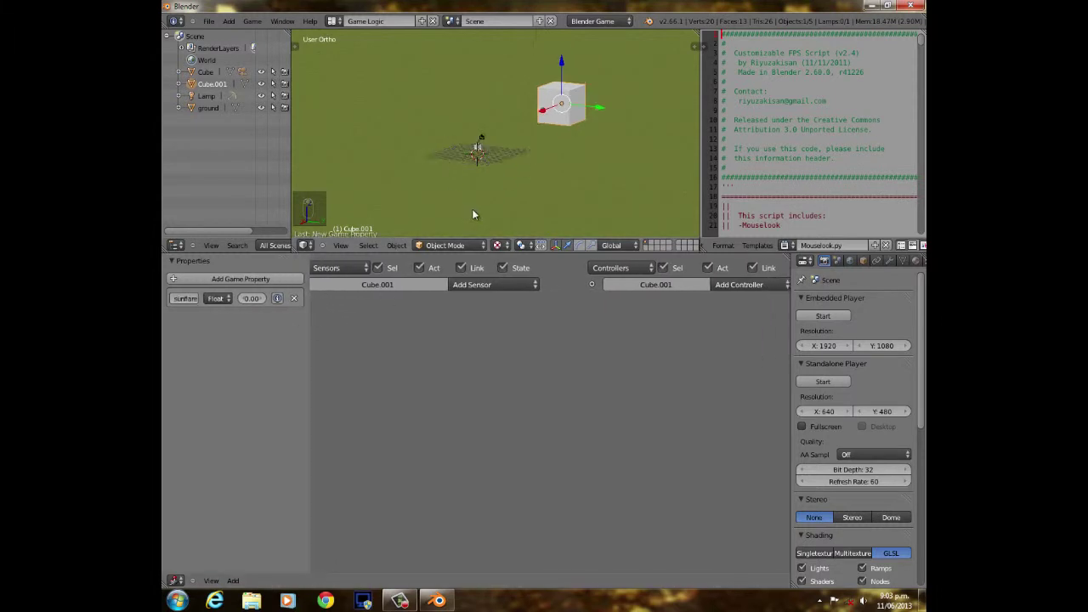
{"action": "scroll", "coordinate": [465, 217], "scroll_direction": "up", "scroll_amount": 1}
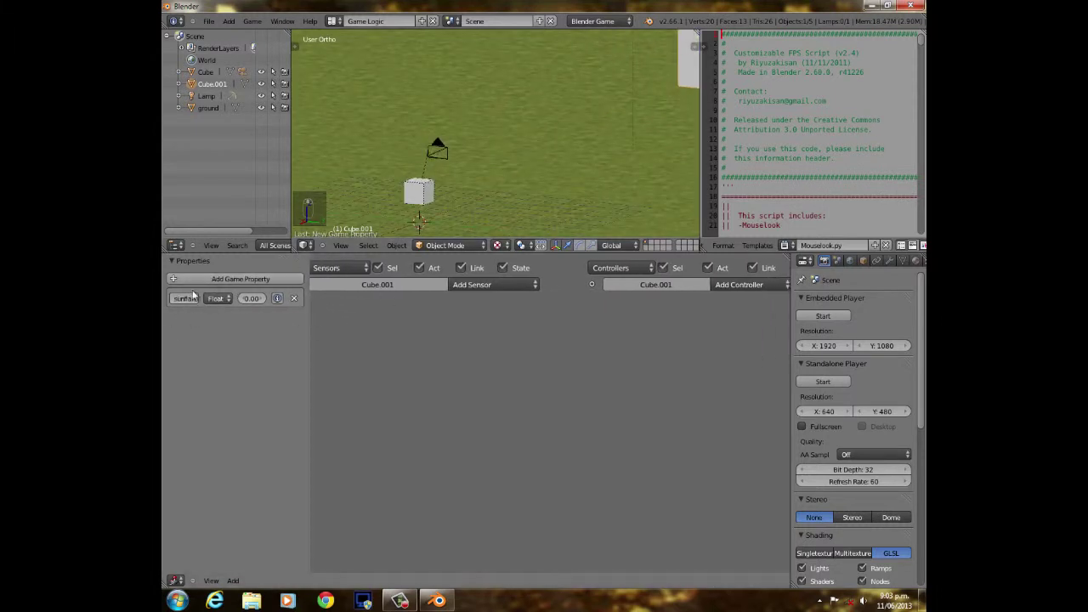
{"action": "middle_click_drag", "start_coordinate": [488, 162], "coordinate": [535, 136], "text": "shift"}
{"action": "scroll", "coordinate": [587, 115], "scroll_direction": "up", "scroll_amount": 2}
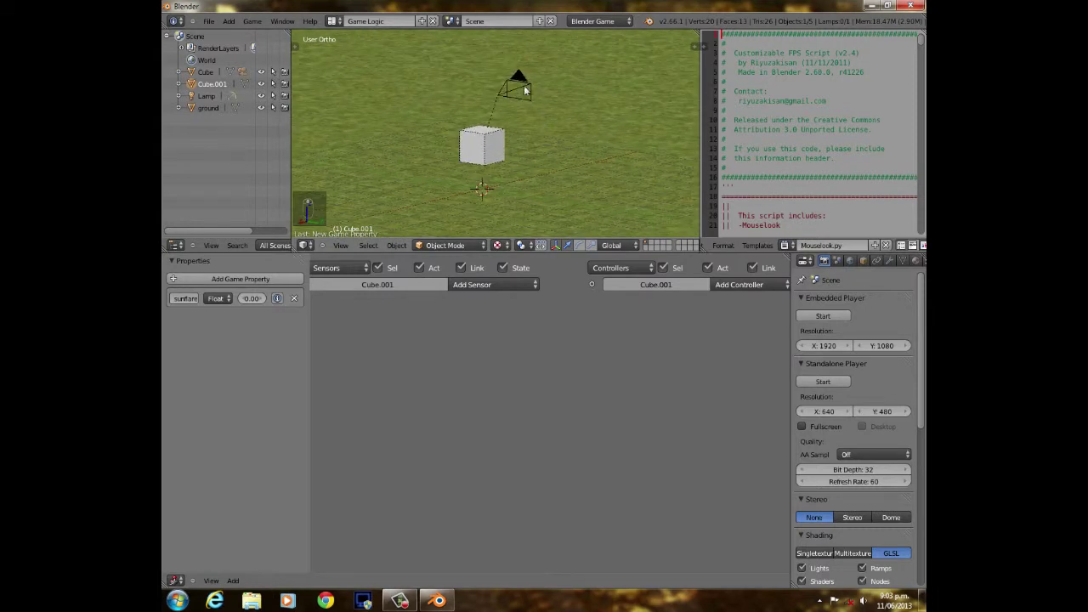
{"action": "right_click", "coordinate": [520, 91]}
{"action": "left_click", "coordinate": [420, 387]}
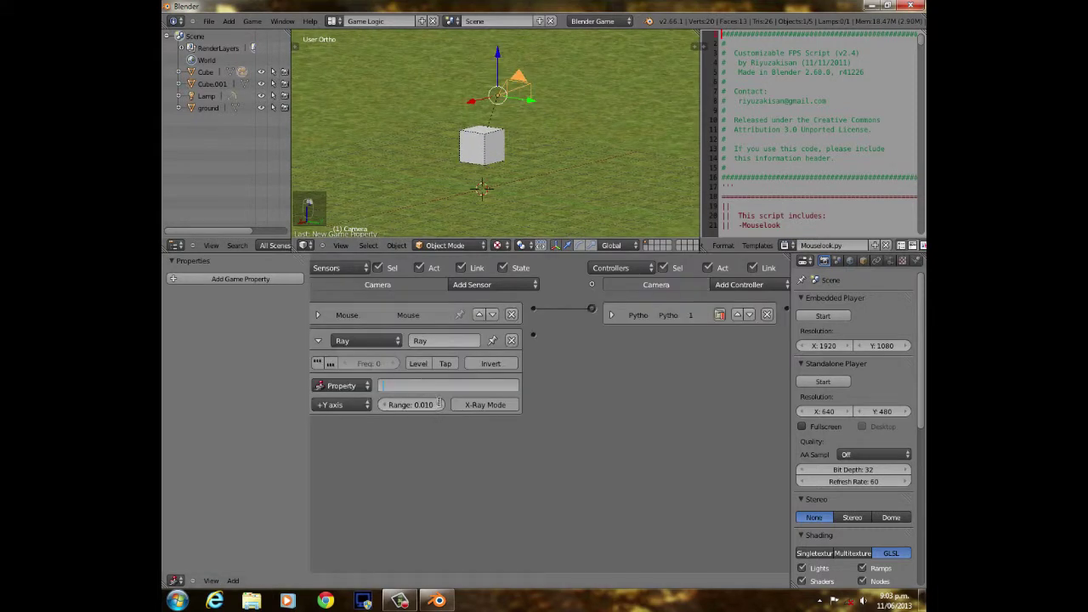
{"action": "type", "text": "sunflare"}
{"action": "key", "text": "Return"}
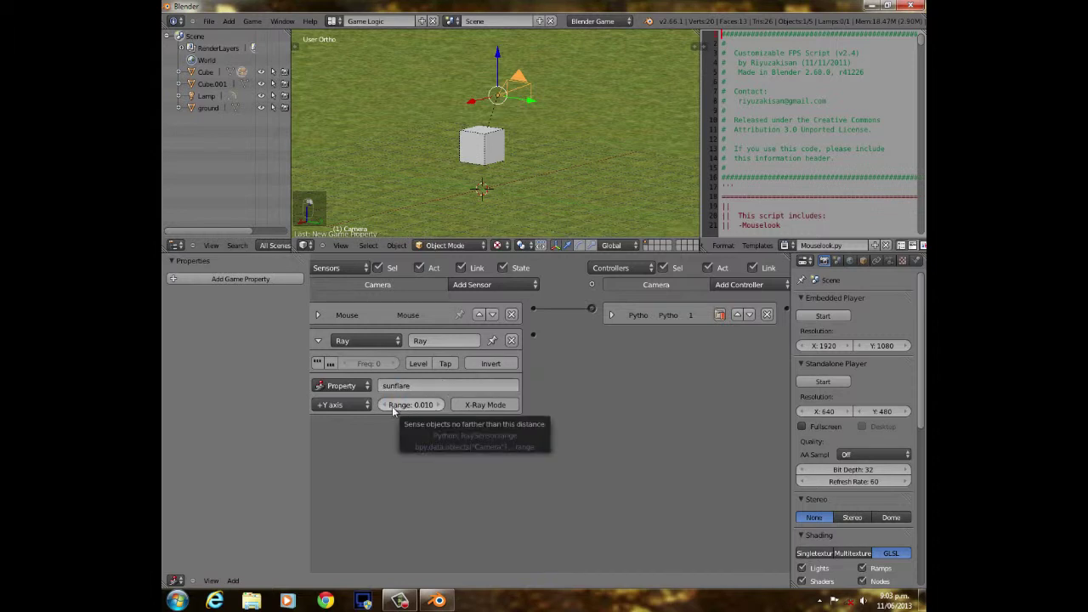
Set the Ray sensor's range to 100.
{"action": "left_click", "coordinate": [413, 404]}
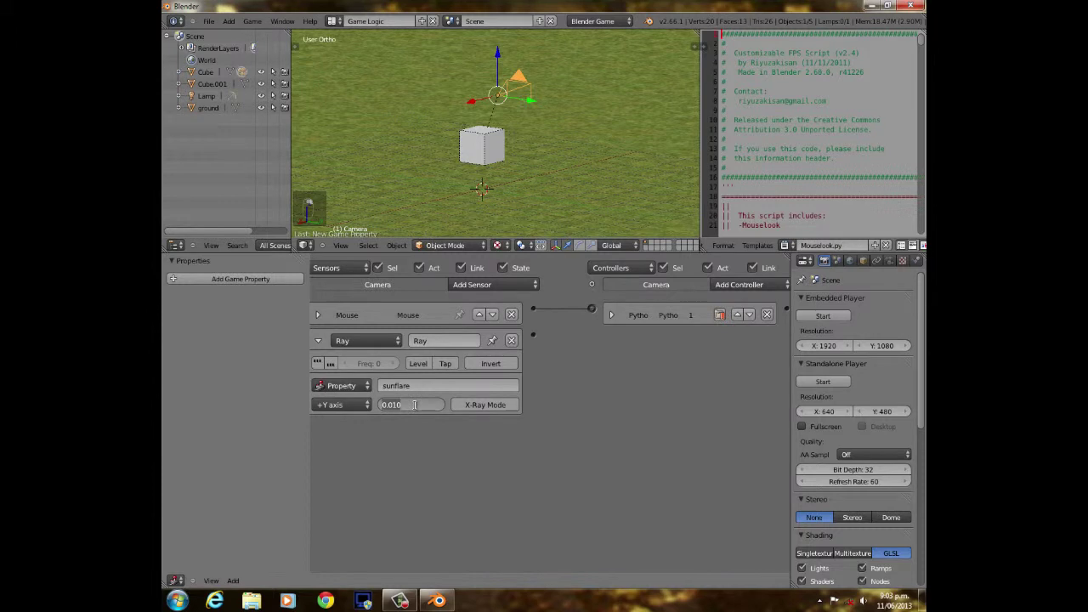
{"action": "type", "text": "50"}
{"action": "left_click", "coordinate": [413, 405]}
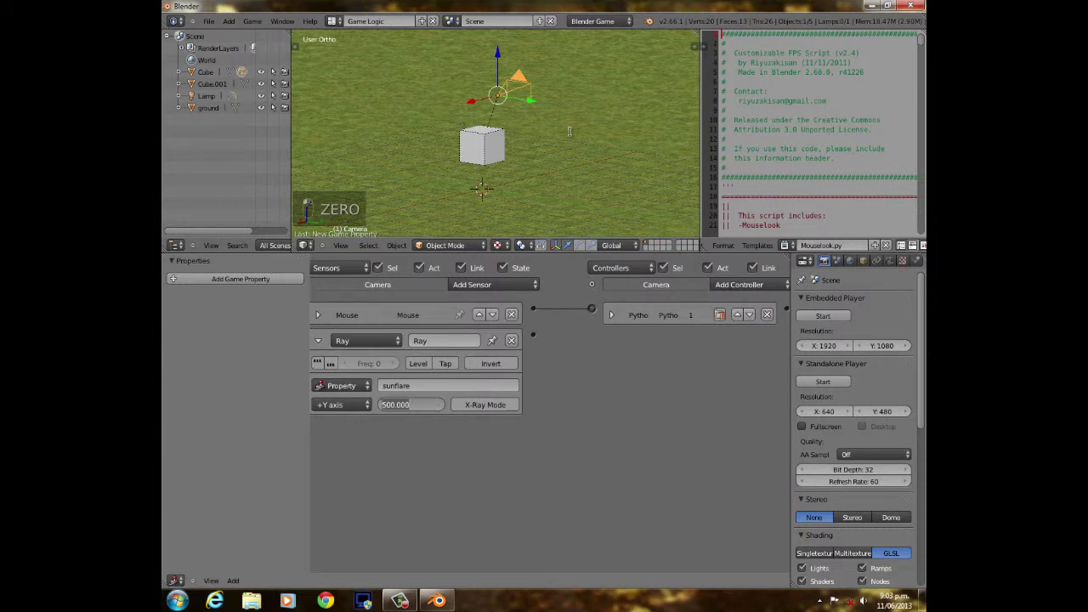
{"action": "type", "text": "100"}
{"action": "key", "text": "Return"}
Examine the distance and direction from the camera to the distant sunflare cube across the ground plane.
{"action": "scroll", "coordinate": [552, 112], "scroll_direction": "down", "scroll_amount": 4}
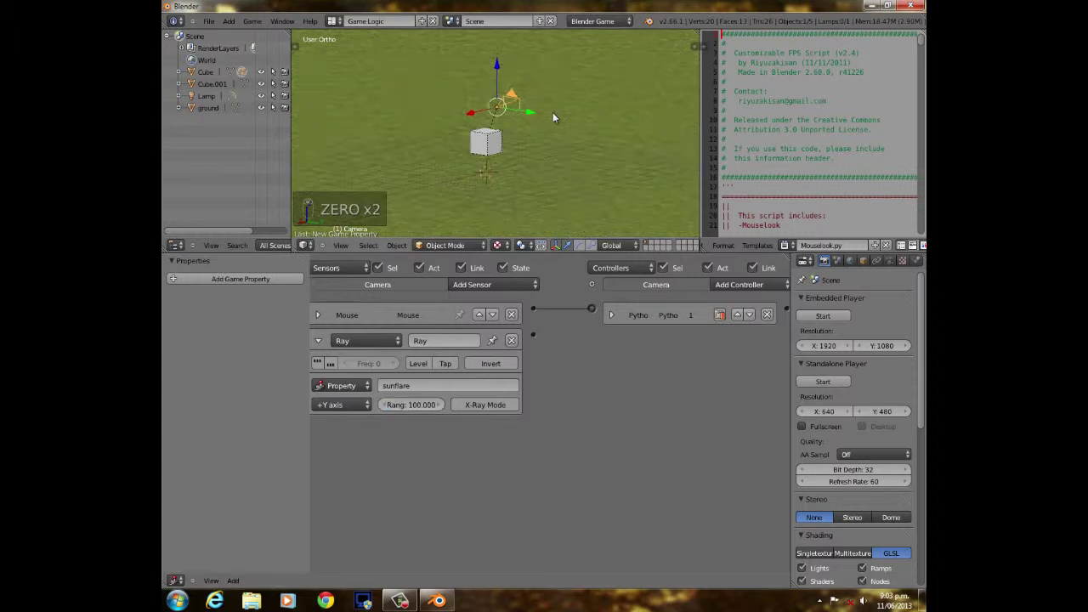
{"action": "mouse_move", "coordinate": [527, 129]}
{"action": "middle_mouse_down", "text": "shift"}
{"action": "mouse_move", "coordinate": [482, 152]}
{"action": "mouse_move", "coordinate": [408, 148]}
{"action": "mouse_move", "coordinate": [528, 137]}
{"action": "middle_mouse_up", "text": "shift"}
{"action": "scroll", "coordinate": [544, 146], "scroll_direction": "down", "scroll_amount": 5}
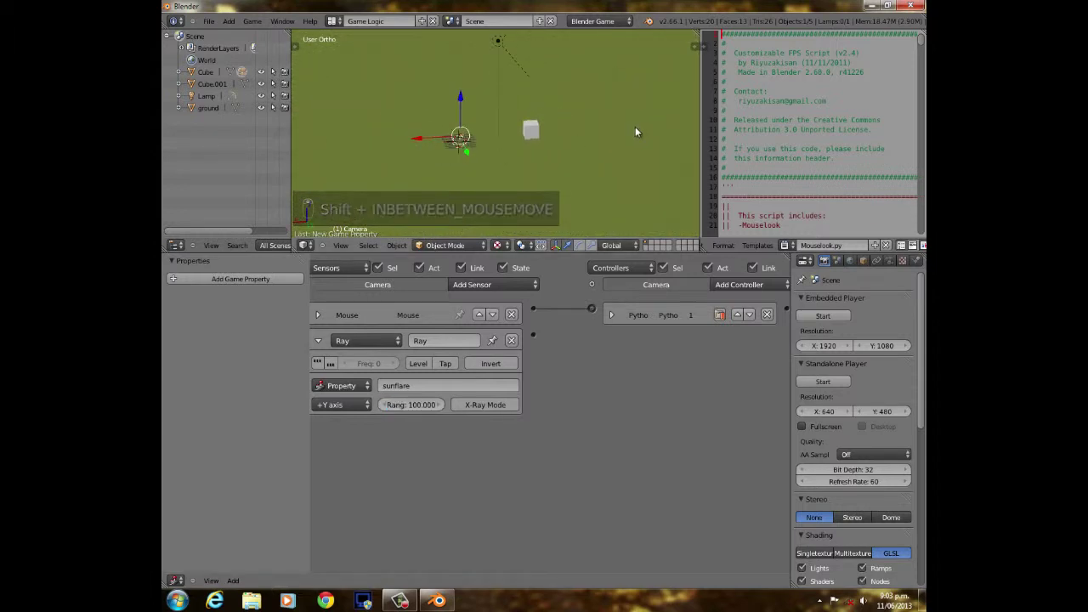
{"action": "scroll", "coordinate": [675, 119], "scroll_direction": "down", "scroll_amount": 3}
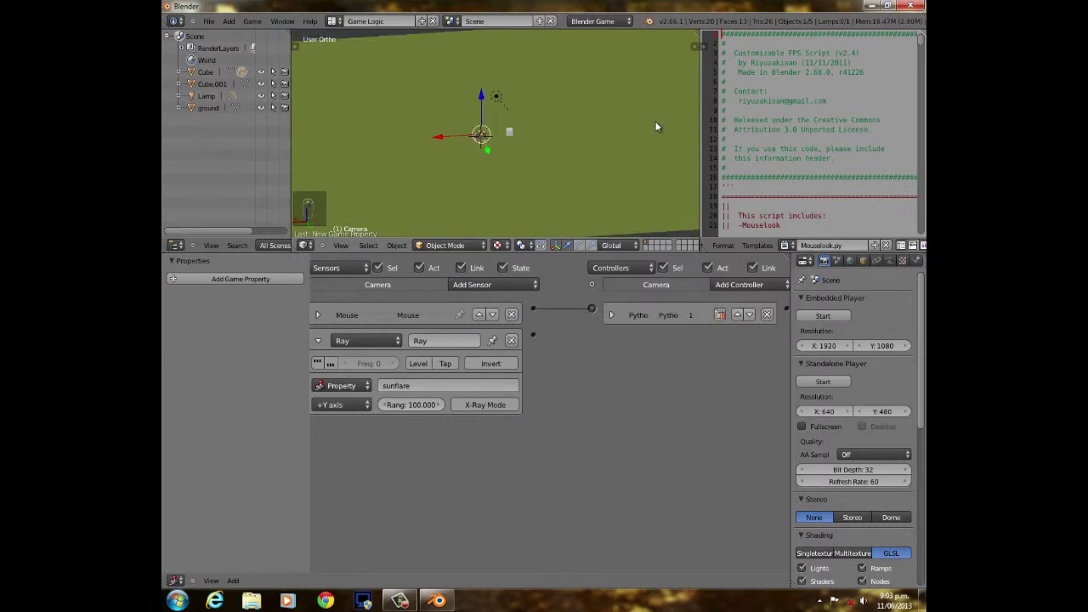
{"action": "scroll", "coordinate": [546, 154], "scroll_direction": "up", "scroll_amount": 2}
{"action": "scroll", "coordinate": [585, 120], "scroll_direction": "down", "scroll_amount": 5}
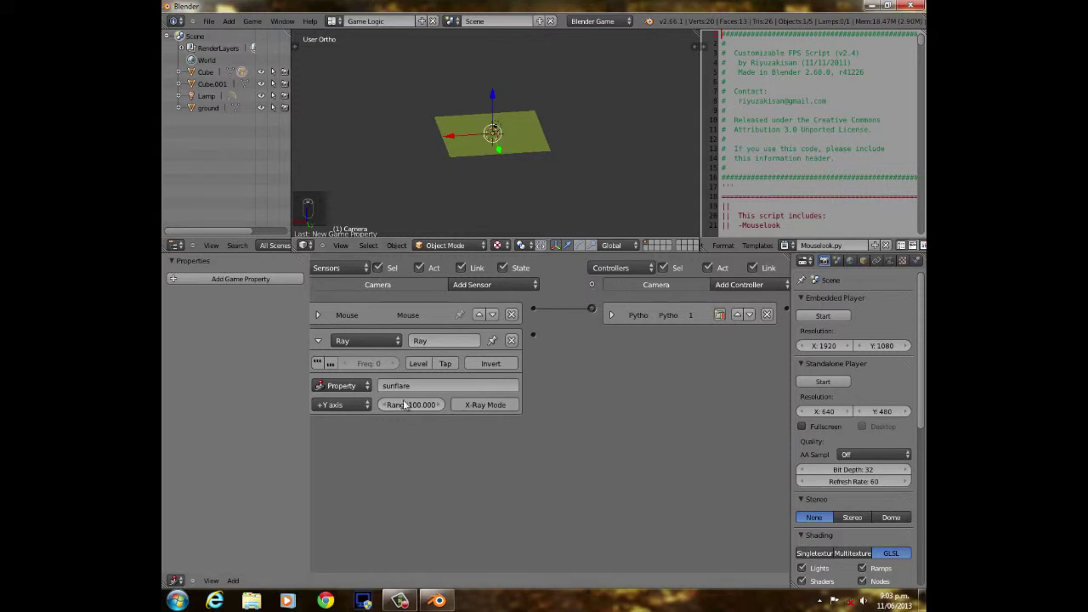
{"action": "scroll", "coordinate": [407, 421], "scroll_direction": "up", "scroll_amount": 2}
{"action": "scroll", "coordinate": [478, 196], "scroll_direction": "up", "scroll_amount": 18}
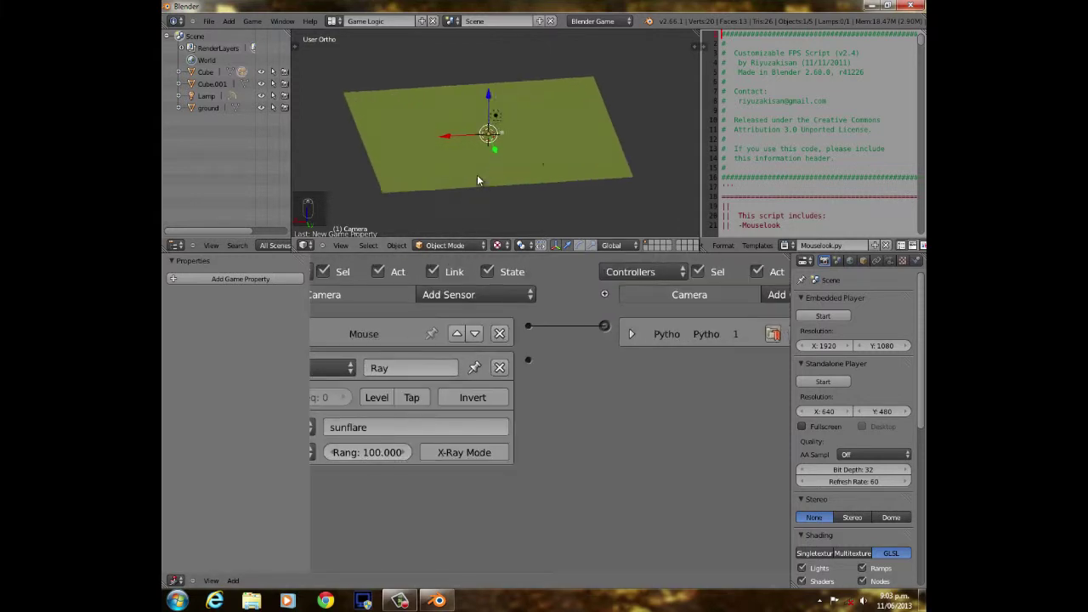
{"action": "middle_click_drag", "start_coordinate": [474, 193], "coordinate": [428, 151]}
{"action": "right_click", "coordinate": [421, 108]}
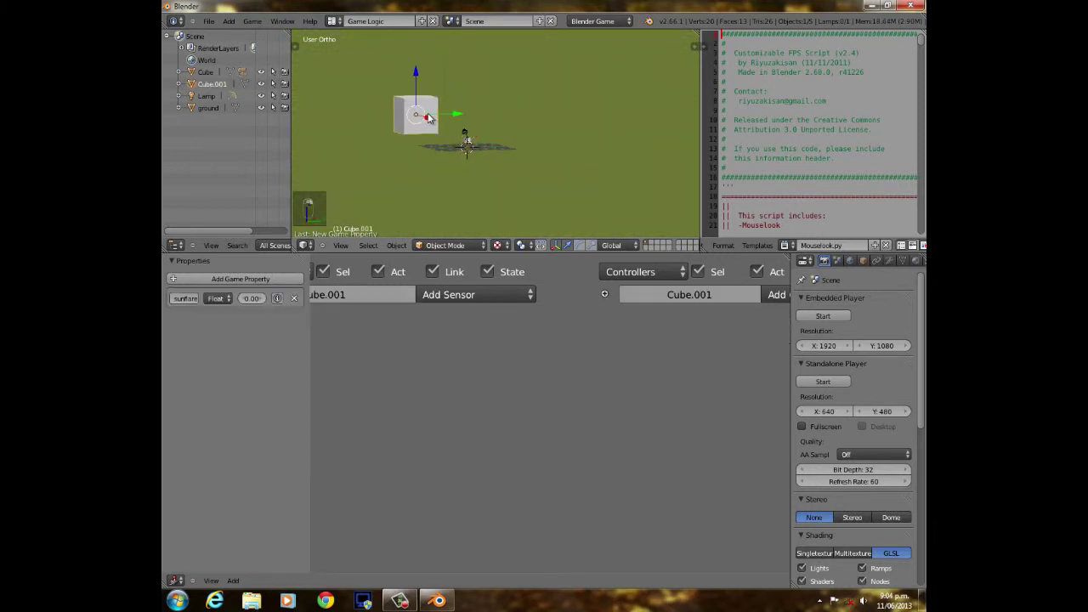
{"action": "middle_click_drag", "start_coordinate": [421, 108], "coordinate": [618, 62]}
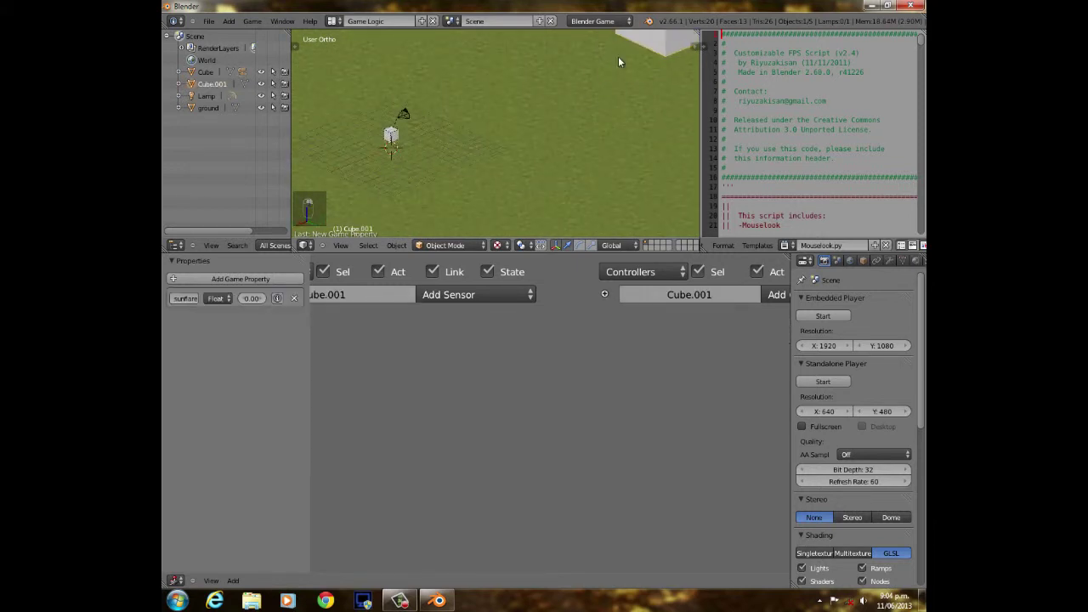
Reselect the camera and set its Ray sensor's axis to -X axis.
{"action": "right_click", "coordinate": [403, 114]}
{"action": "scroll", "coordinate": [476, 429], "scroll_direction": "up", "scroll_amount": 2}
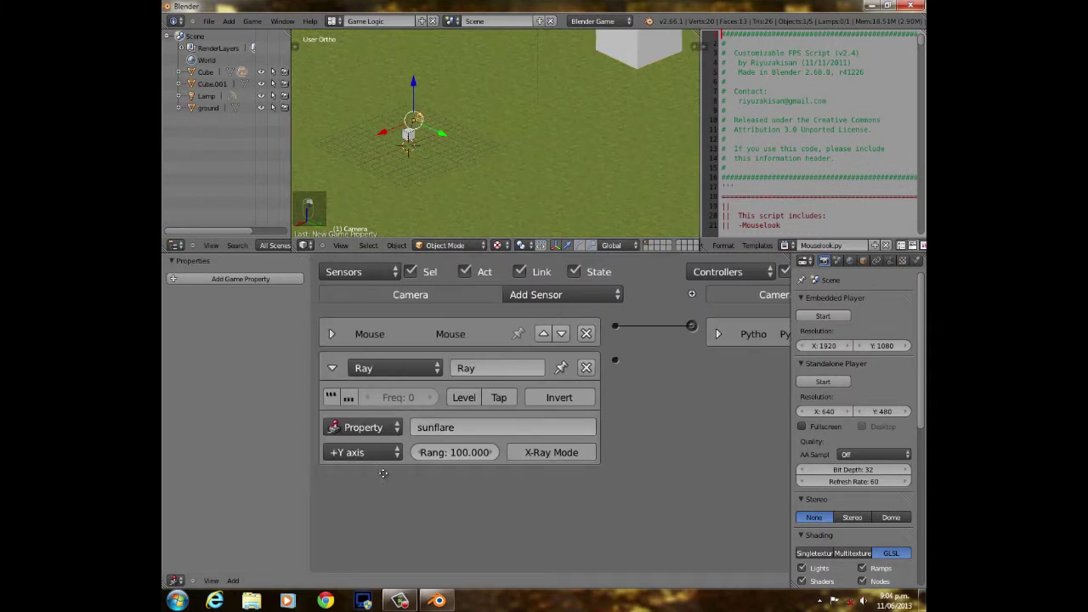
{"action": "left_click", "coordinate": [365, 453]}
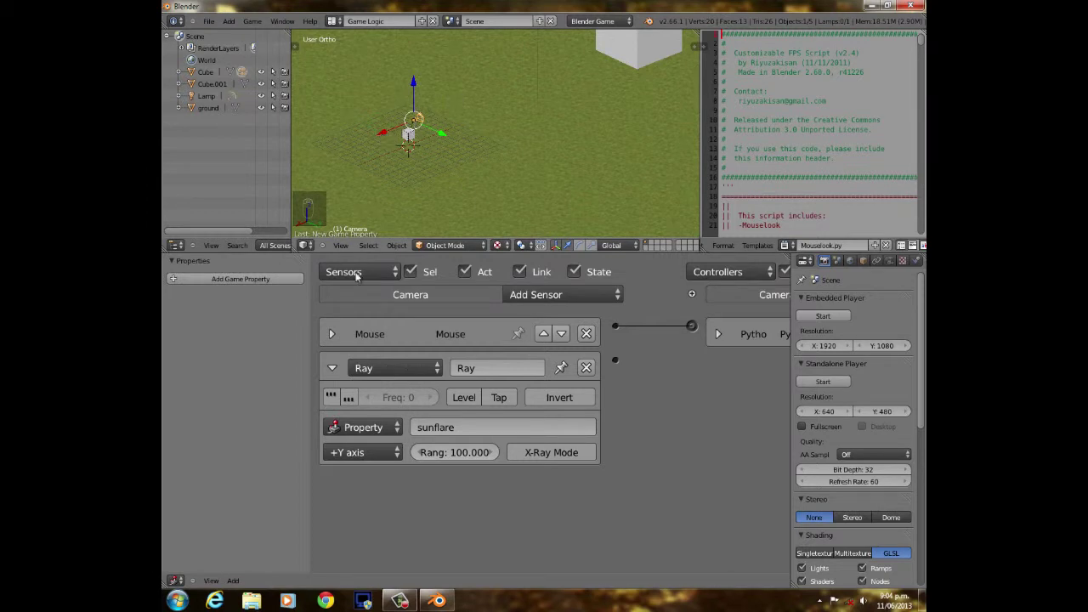
{"action": "left_click", "coordinate": [365, 453]}
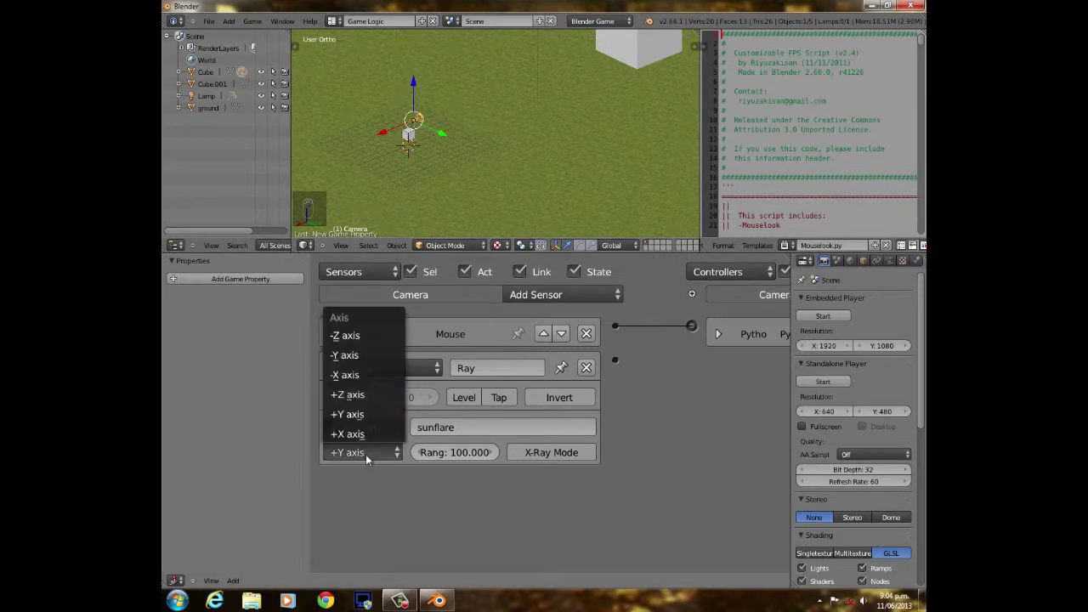
{"action": "left_click", "coordinate": [355, 374]}
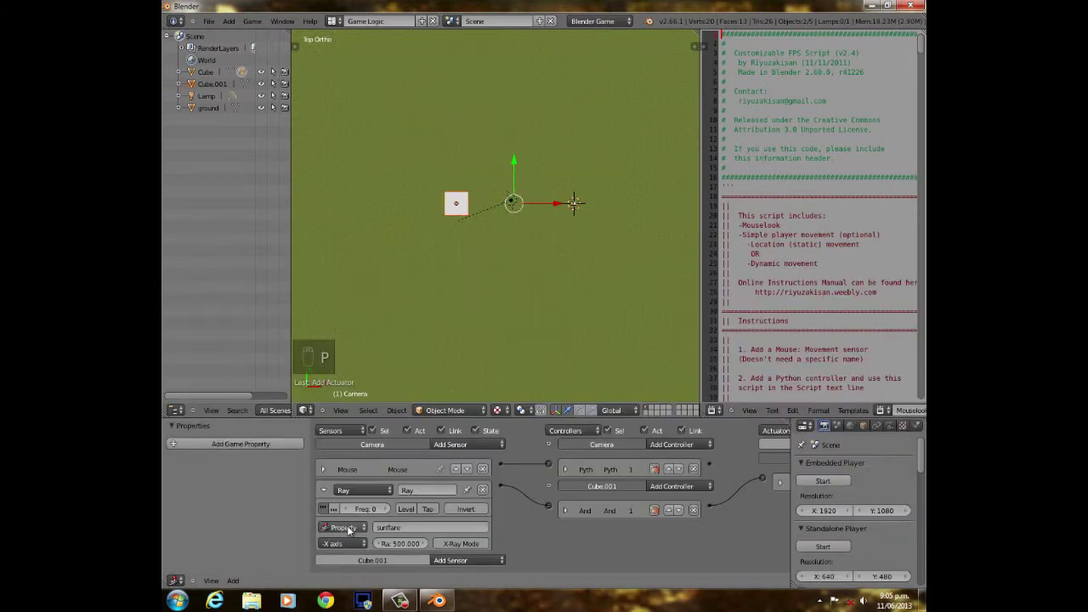
Review the Ray sensor's type and axis options, and select the camera beside the player cube.
{"action": "left_click", "coordinate": [348, 529]}
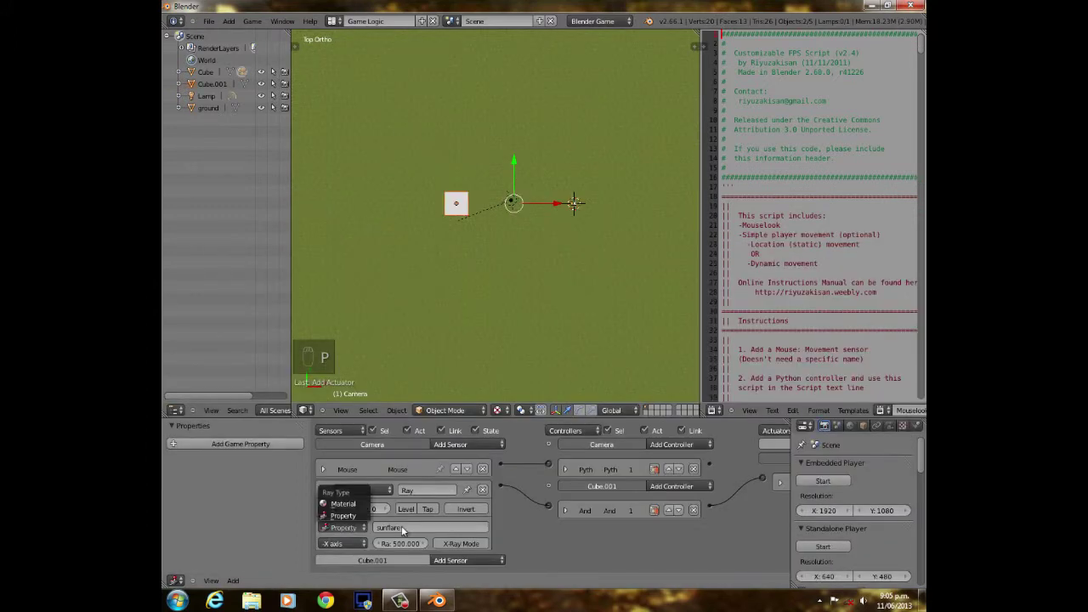
{"action": "left_click", "coordinate": [351, 544]}
{"action": "scroll", "coordinate": [574, 204], "scroll_direction": "up", "scroll_amount": 8}
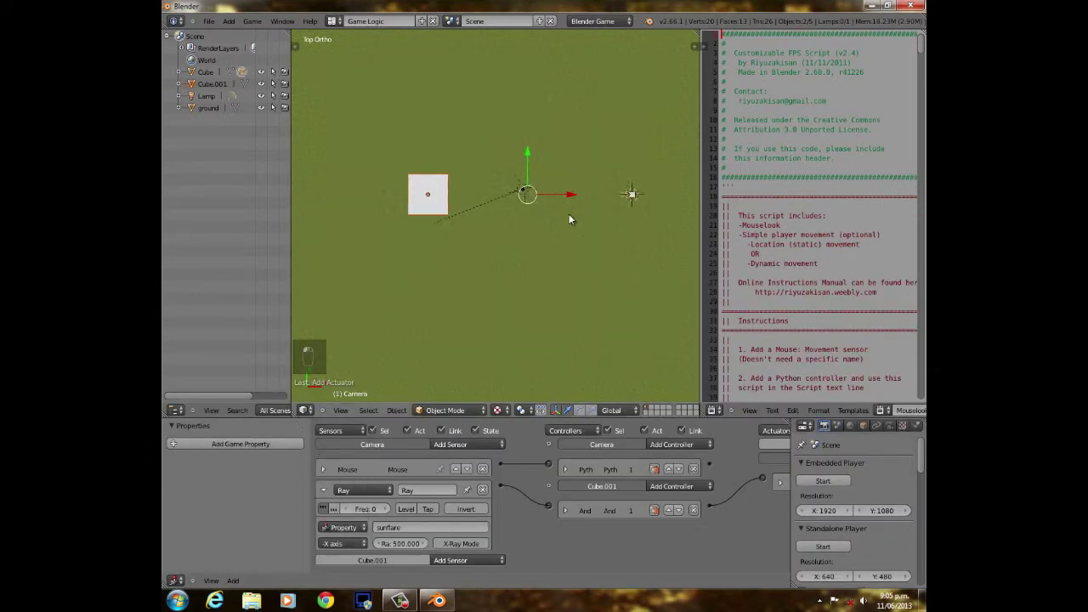
{"action": "middle_click_drag", "start_coordinate": [620, 184], "coordinate": [411, 261], "text": "shift"}
{"action": "scroll", "coordinate": [528, 246], "scroll_direction": "up", "scroll_amount": 2}
{"action": "middle_click_drag", "start_coordinate": [529, 247], "coordinate": [484, 241], "text": "shift"}
{"action": "right_click", "coordinate": [610, 242]}
{"action": "right_click", "coordinate": [609, 242]}
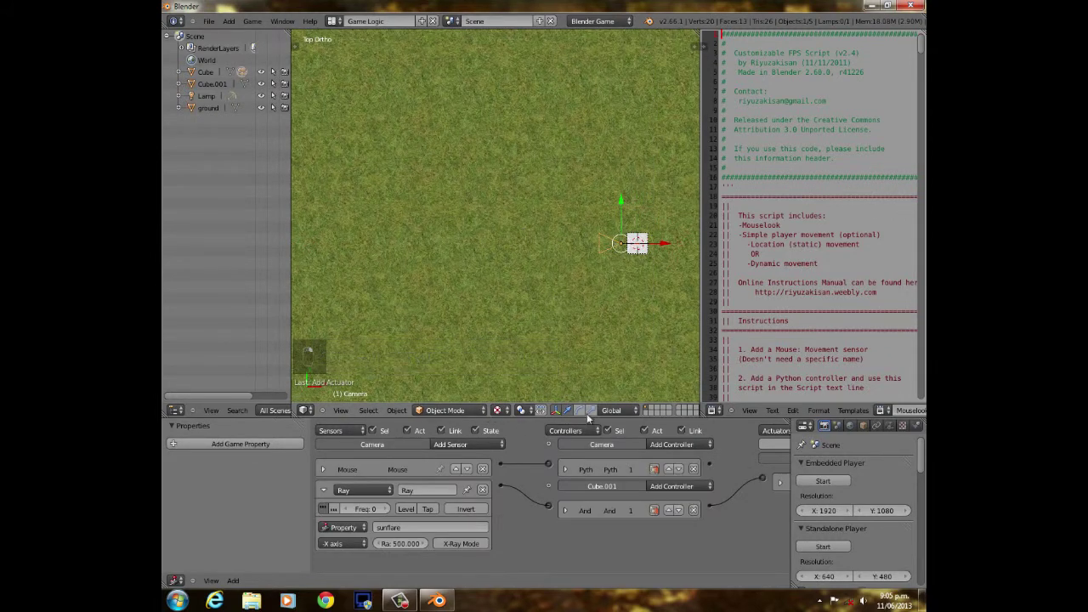
Switch the transform orientation to Local to display the camera's own axes.
{"action": "left_click", "coordinate": [614, 409]}
{"action": "left_click", "coordinate": [626, 391]}
{"action": "left_click", "coordinate": [610, 411]}
{"action": "left_click", "coordinate": [615, 396]}
{"action": "middle_click_drag", "start_coordinate": [578, 357], "coordinate": [561, 295]}
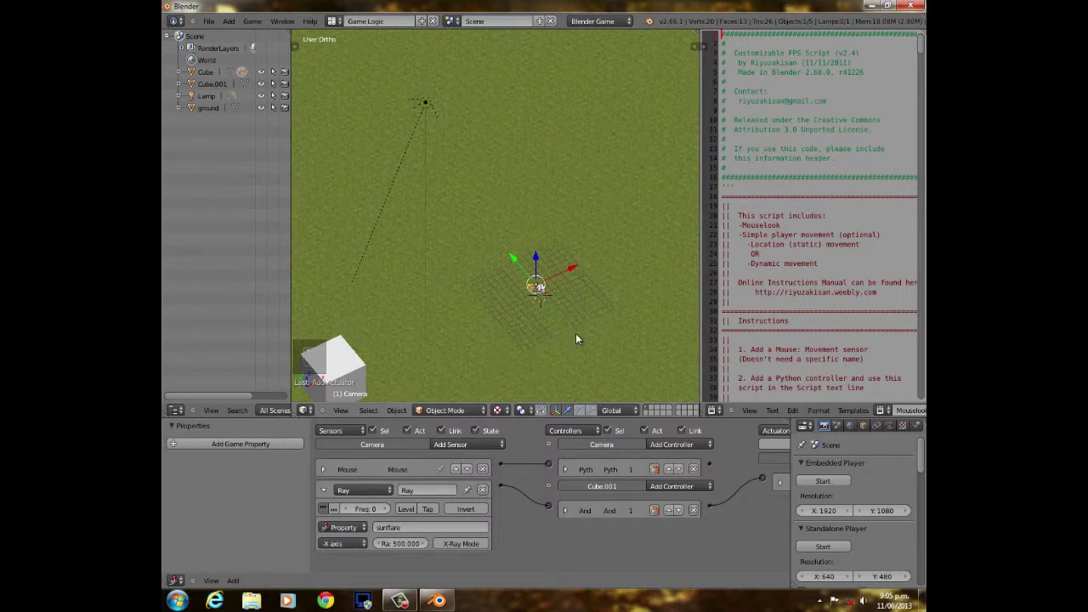
{"action": "left_click", "coordinate": [613, 410]}
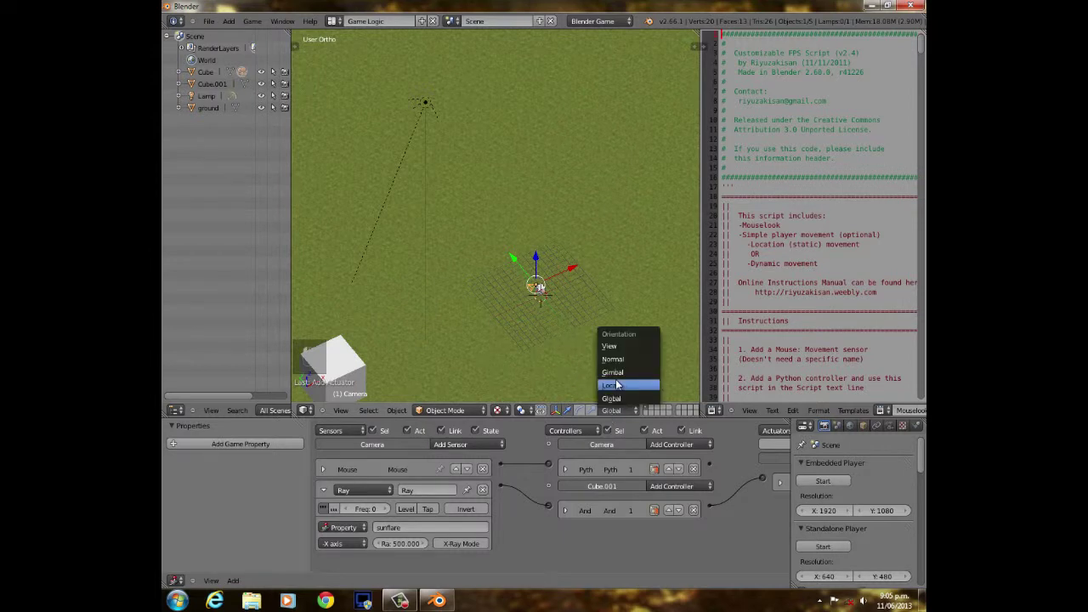
{"action": "left_click", "coordinate": [617, 387]}
Try rotating the camera about the global X axis and undo the rotation.
{"action": "middle_click_drag", "start_coordinate": [583, 353], "coordinate": [550, 244], "text": "shift"}
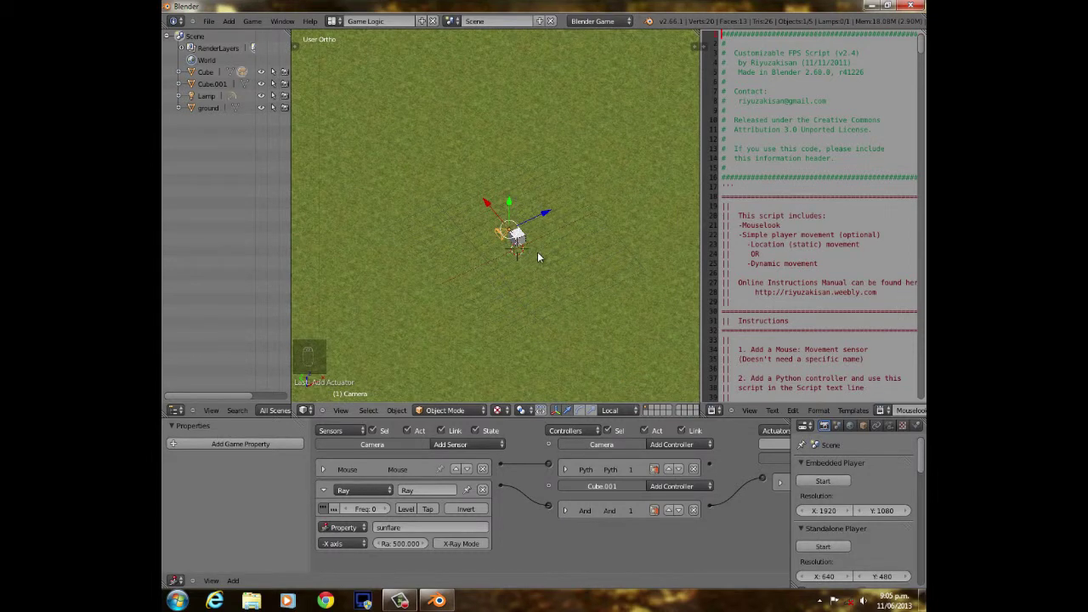
{"action": "key", "text": "r"}
{"action": "key", "text": "x"}
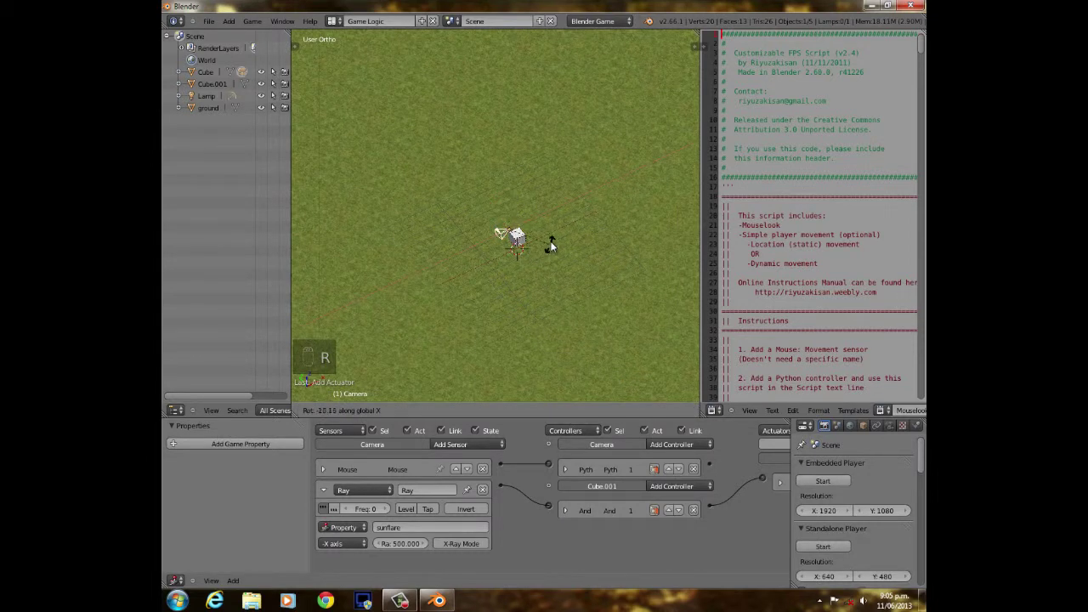
{"action": "left_click", "coordinate": [523, 207]}
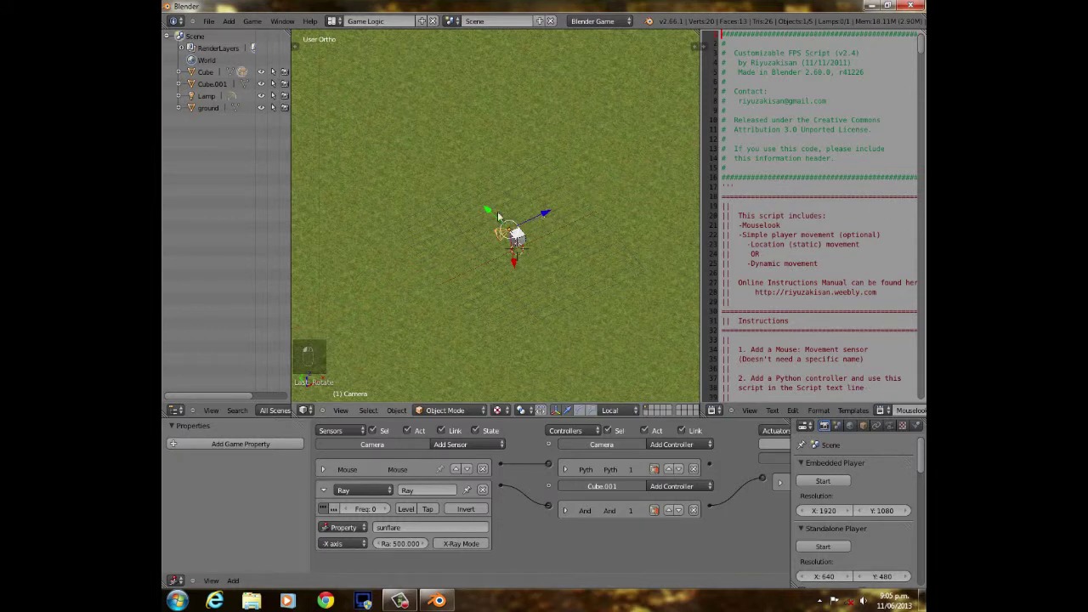
{"action": "key", "text": "ctrl+z"}
Check the camera's local axes up close and set the Ray sensor's axis to -Z axis to match its viewing direction.
{"action": "scroll", "coordinate": [541, 292], "scroll_direction": "up", "scroll_amount": 5}
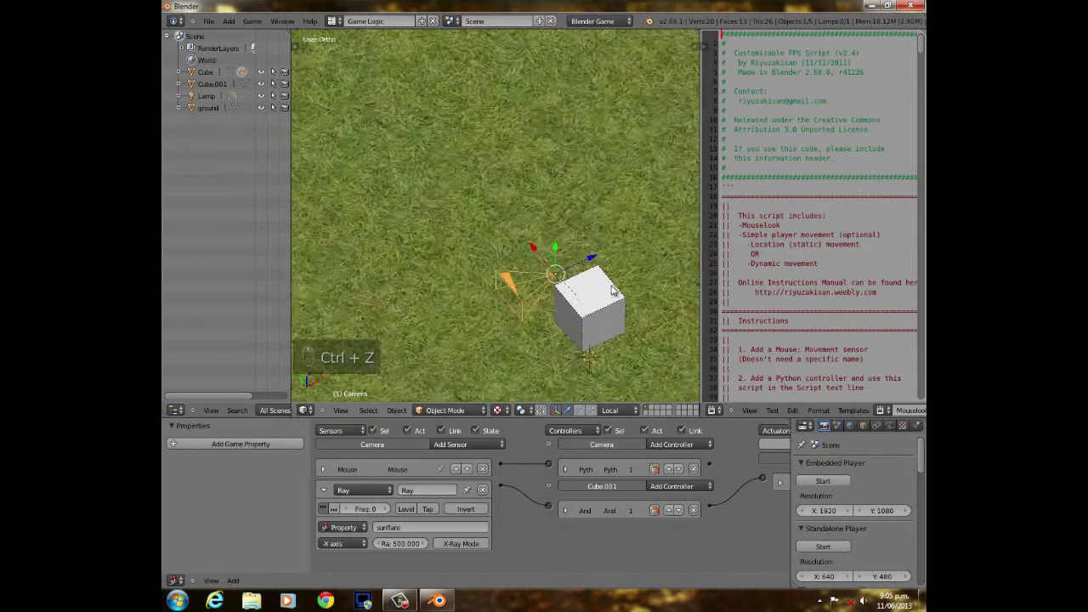
{"action": "scroll", "coordinate": [538, 375], "scroll_direction": "down", "scroll_amount": 3}
{"action": "middle_click_drag", "start_coordinate": [572, 289], "coordinate": [624, 231], "text": "shift"}
{"action": "scroll", "coordinate": [608, 255], "scroll_direction": "up", "scroll_amount": 5}
{"action": "middle_click_drag", "start_coordinate": [603, 266], "coordinate": [597, 185], "text": "shift"}
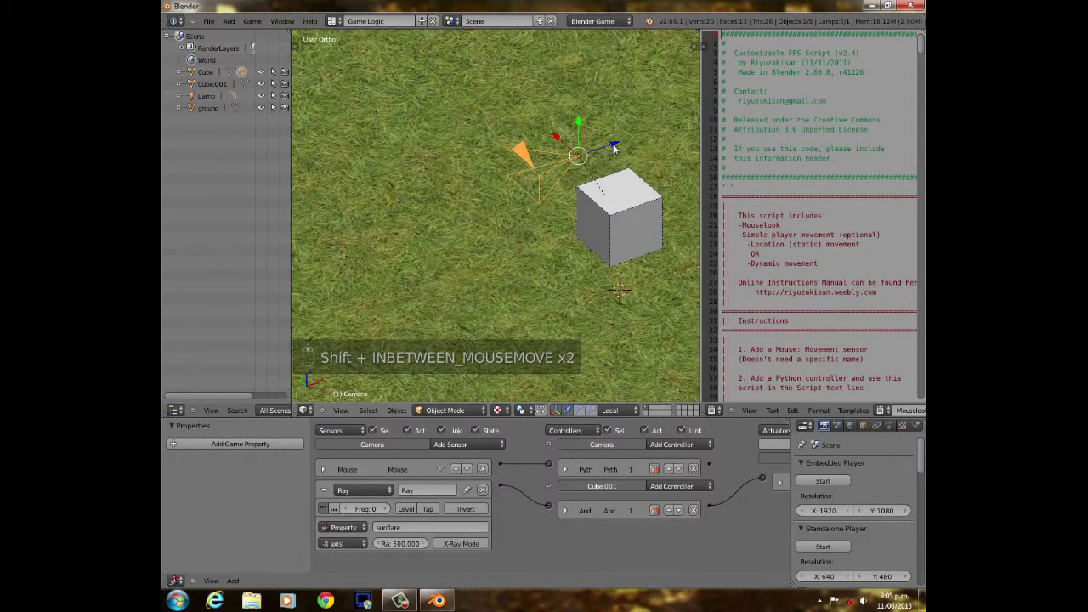
{"action": "left_click", "coordinate": [610, 409]}
{"action": "left_click", "coordinate": [619, 346]}
{"action": "left_click", "coordinate": [618, 401]}
{"action": "left_click", "coordinate": [612, 379]}
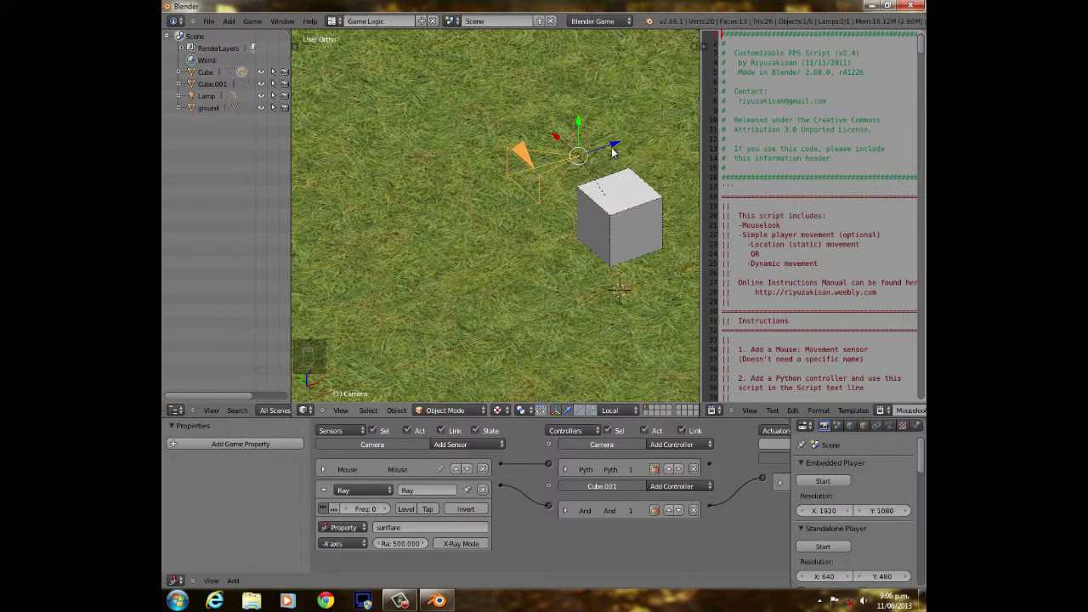
{"action": "left_click", "coordinate": [345, 544]}
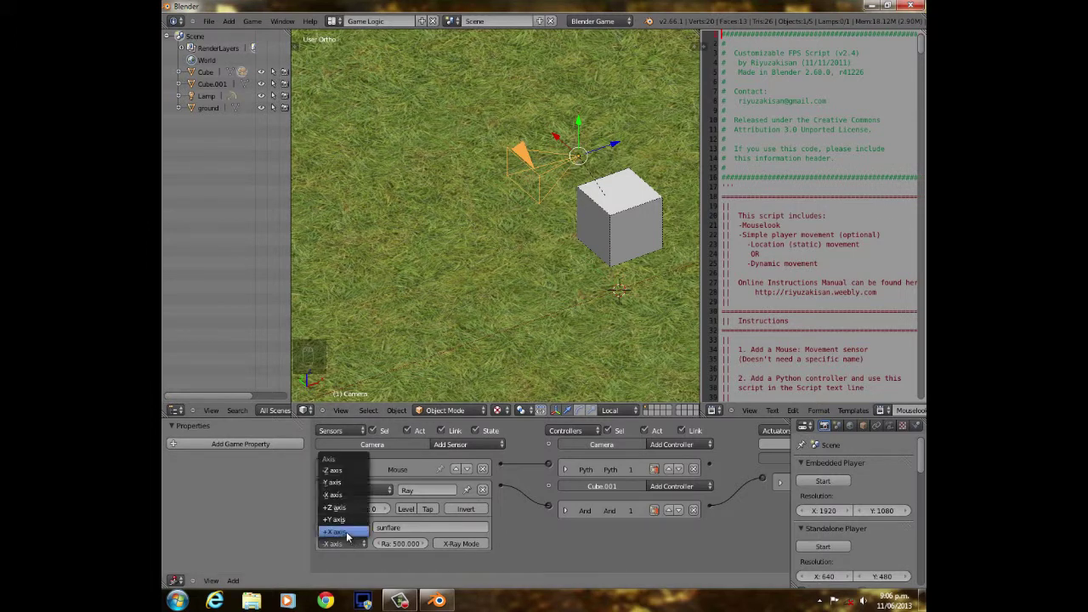
{"action": "left_click", "coordinate": [332, 470]}
Test the game briefly from the free view, stop it, and run it again through the camera view.
{"action": "scroll", "coordinate": [486, 280], "scroll_direction": "down", "scroll_amount": 2}
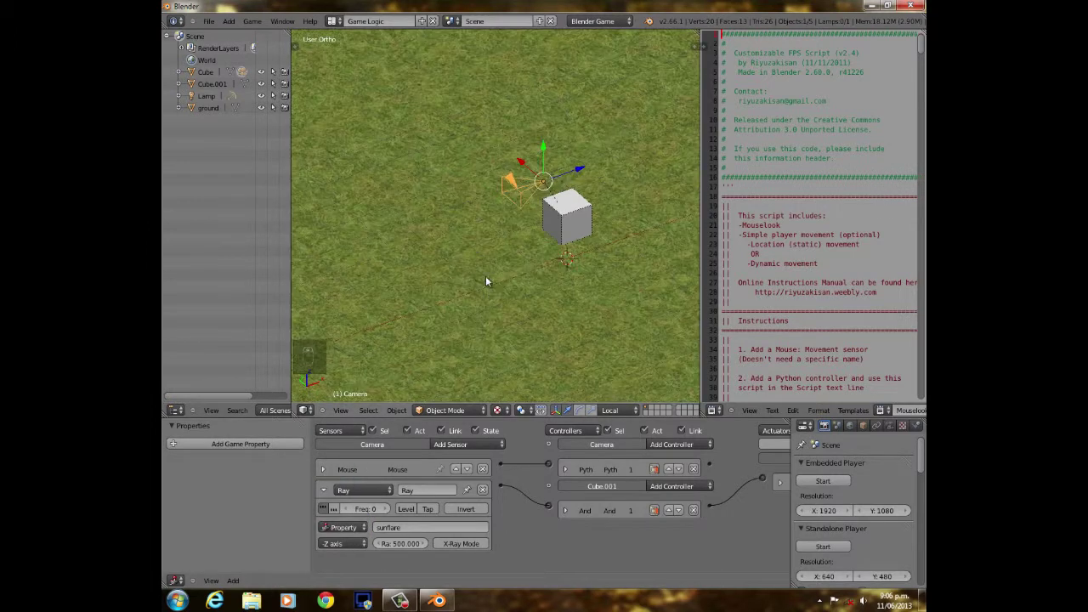
{"action": "middle_click_drag", "start_coordinate": [544, 298], "coordinate": [481, 297]}
{"action": "scroll", "coordinate": [486, 313], "scroll_direction": "down", "scroll_amount": 8}
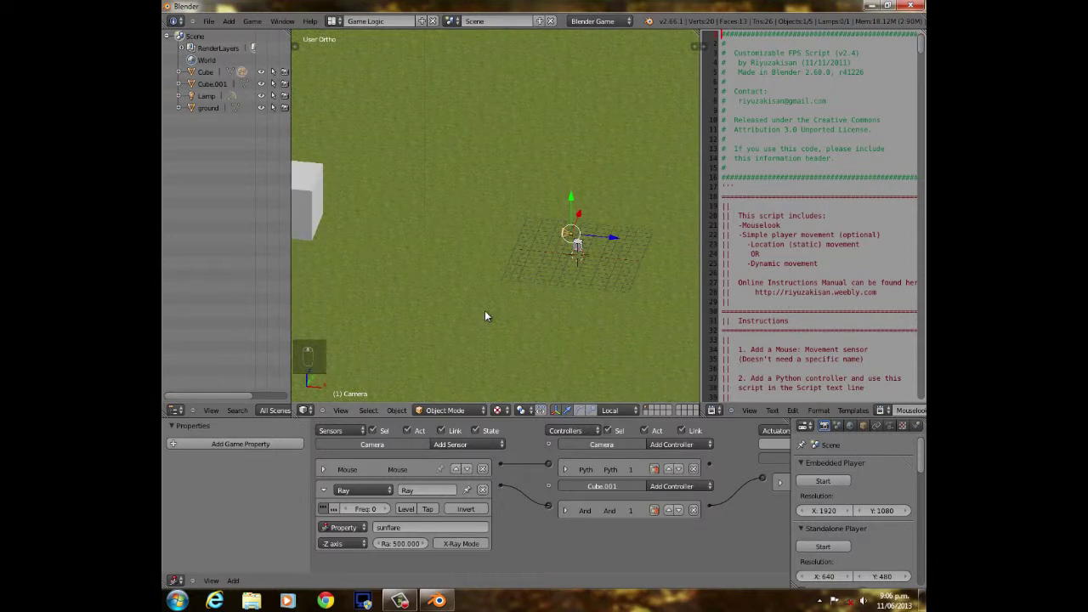
{"action": "key", "text": "p"}
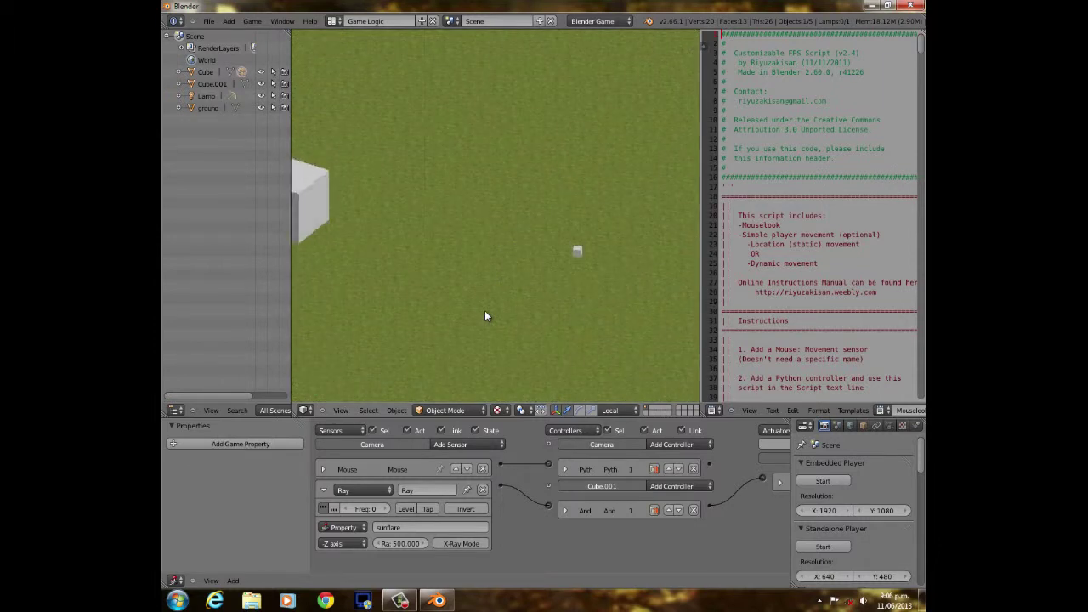
{"action": "key", "text": "Escape"}
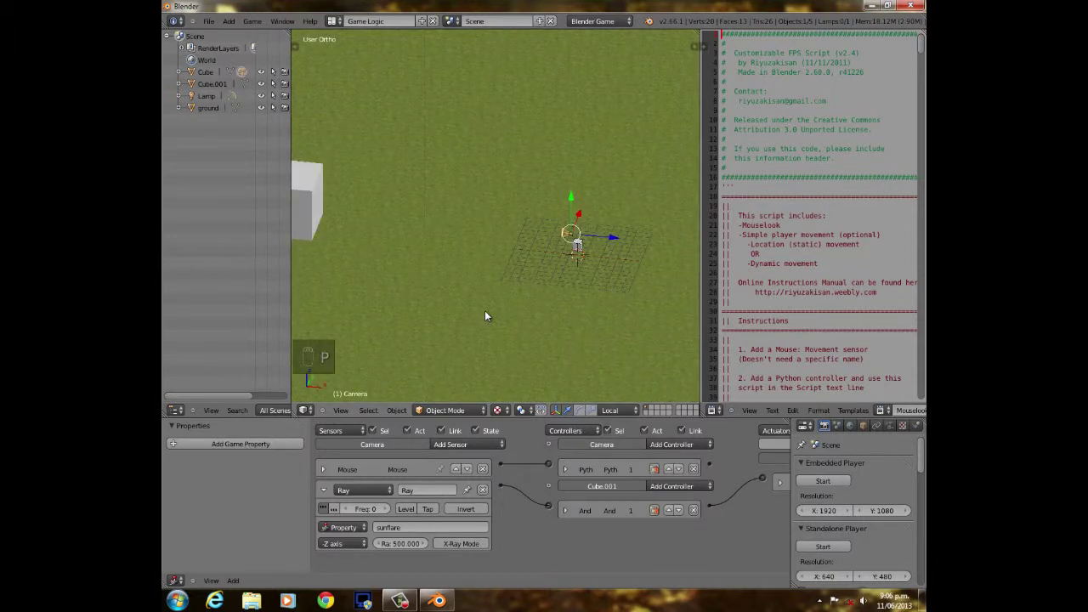
{"action": "key", "text": "KP_0"}
{"action": "key", "text": "p"}
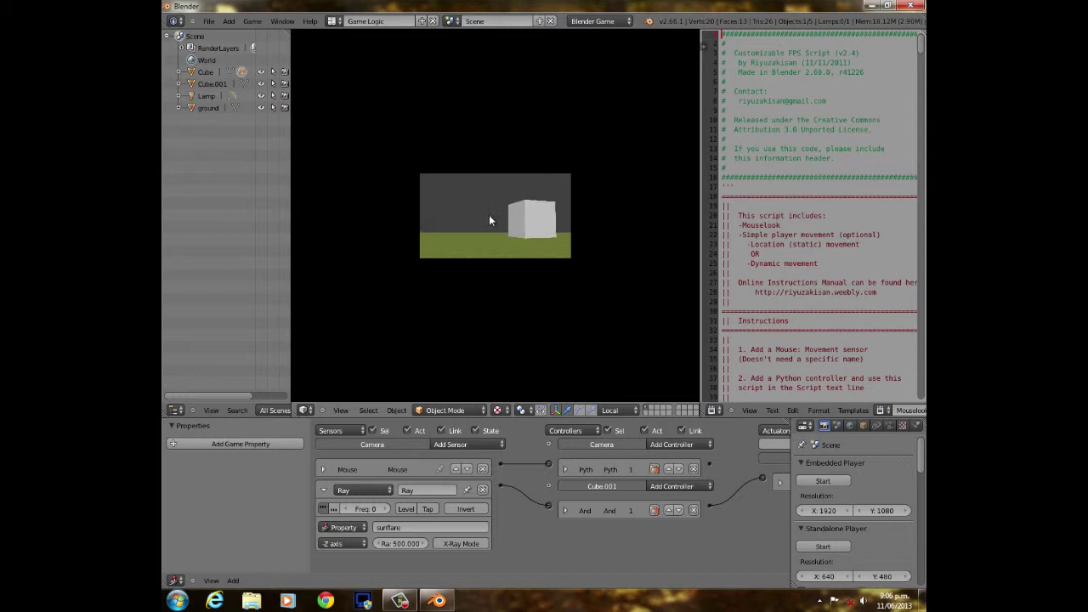
Stop the game, collapse the camera's Ray sensor settings and view the cubes from the free view.
{"action": "key", "text": "Escape"}
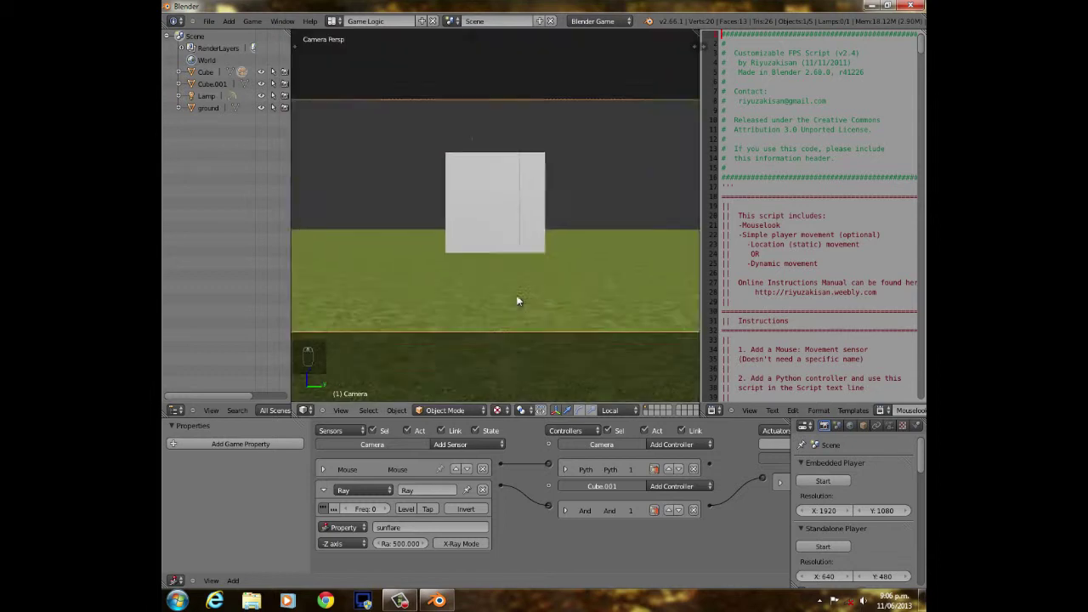
{"action": "left_click", "coordinate": [323, 489]}
{"action": "scroll", "coordinate": [509, 253], "scroll_direction": "up", "scroll_amount": 3}
{"action": "middle_click_drag", "start_coordinate": [508, 253], "coordinate": [467, 255]}
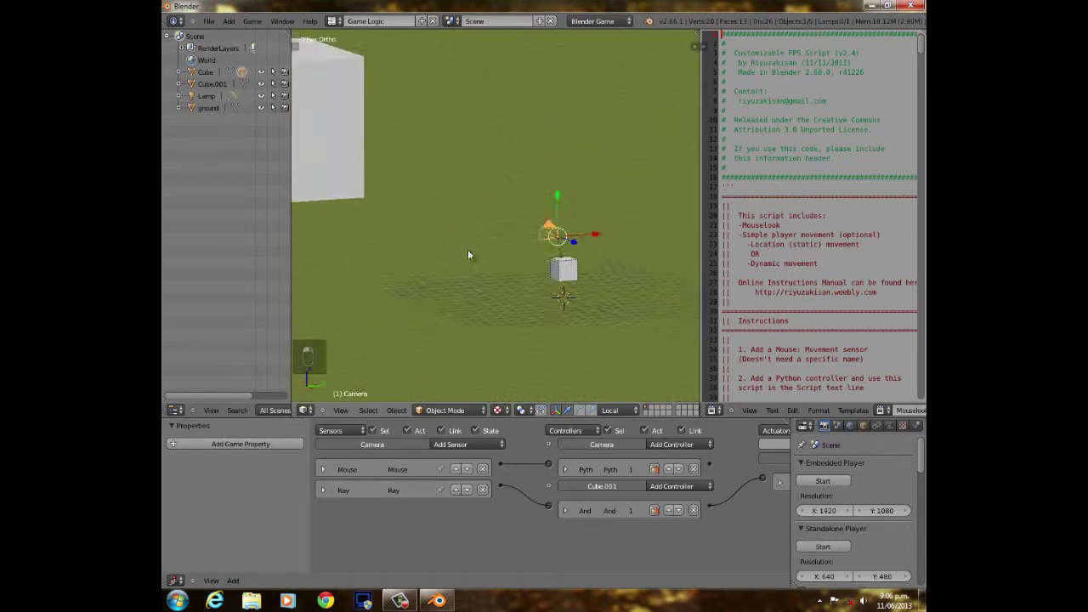
{"action": "scroll", "coordinate": [395, 228], "scroll_direction": "down", "scroll_amount": 6}
{"action": "middle_click_drag", "start_coordinate": [392, 226], "coordinate": [465, 304], "text": "shift"}
{"action": "scroll", "coordinate": [499, 287], "scroll_direction": "up", "scroll_amount": 5}
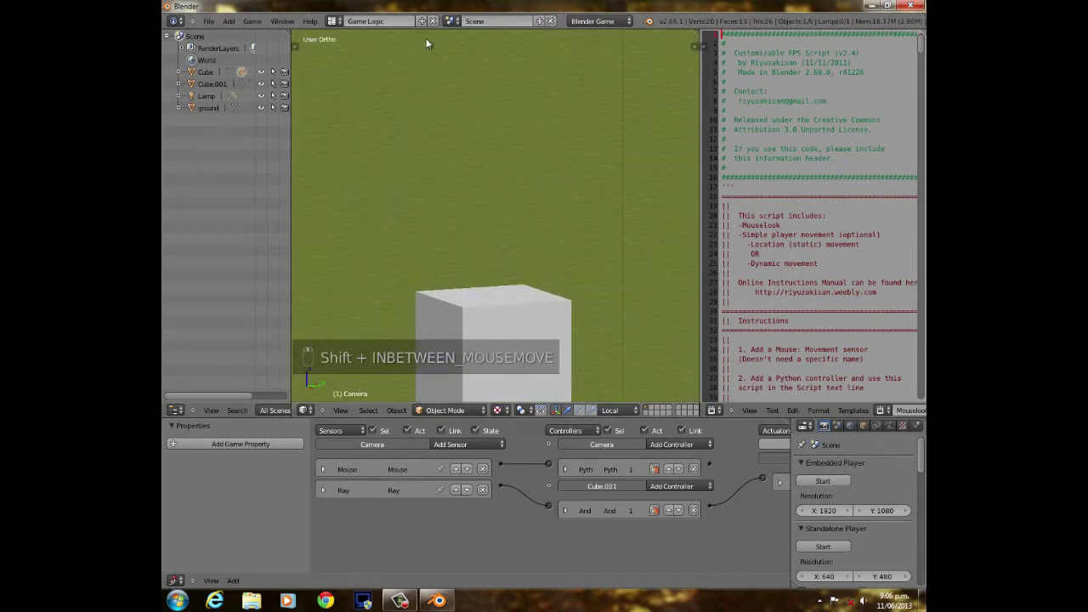
{"action": "scroll", "coordinate": [558, 212], "scroll_direction": "down", "scroll_amount": 5}
{"action": "middle_click_drag", "start_coordinate": [557, 317], "coordinate": [554, 289], "text": "shift"}
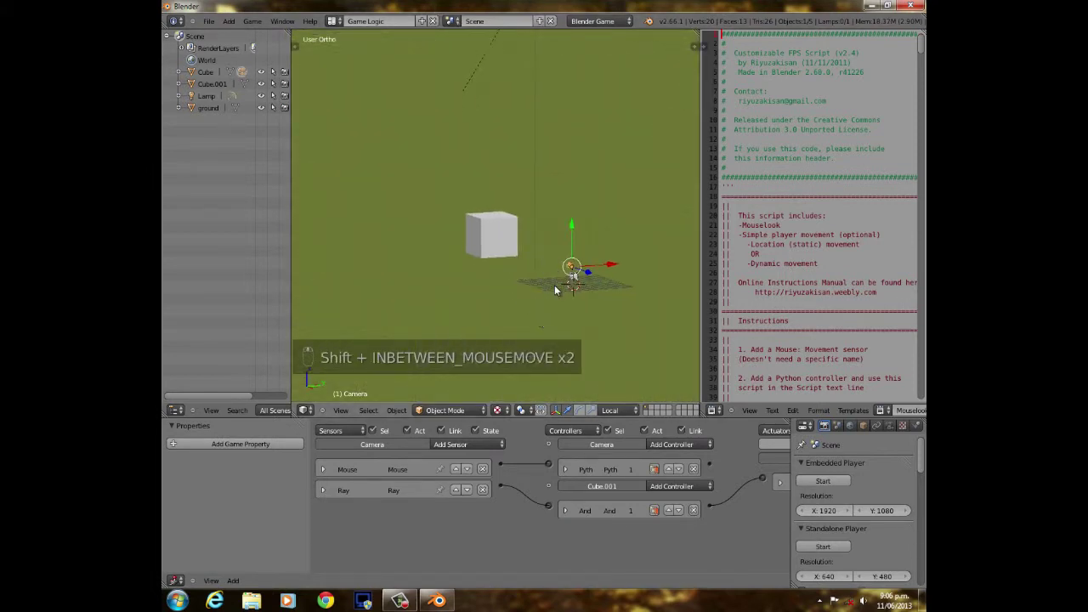
Create a new empty scene alongside the existing one.
{"action": "left_click", "coordinate": [449, 21]}
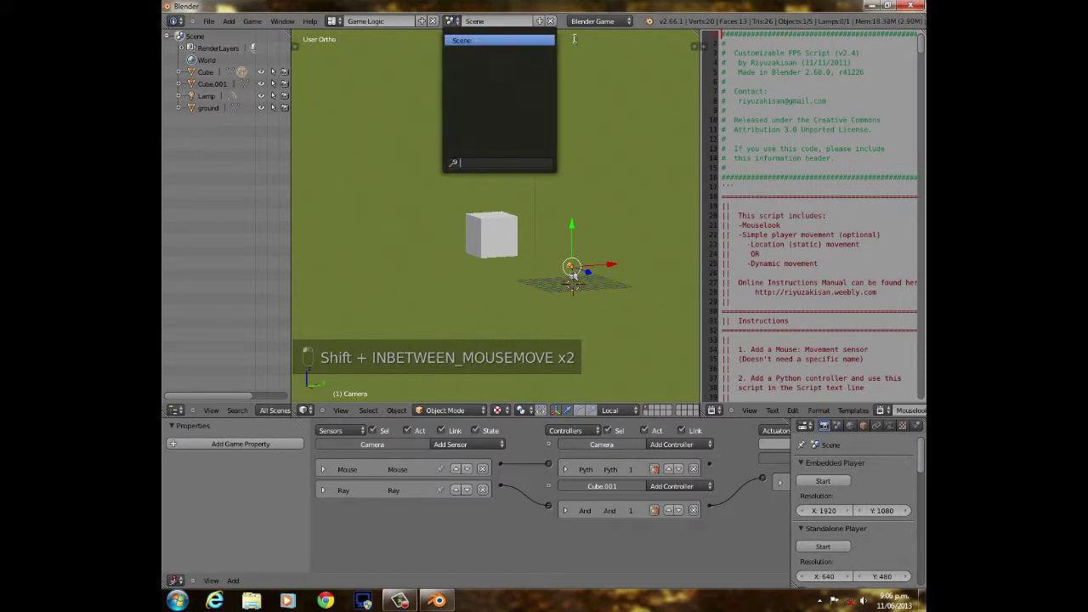
{"action": "left_click", "coordinate": [539, 20]}
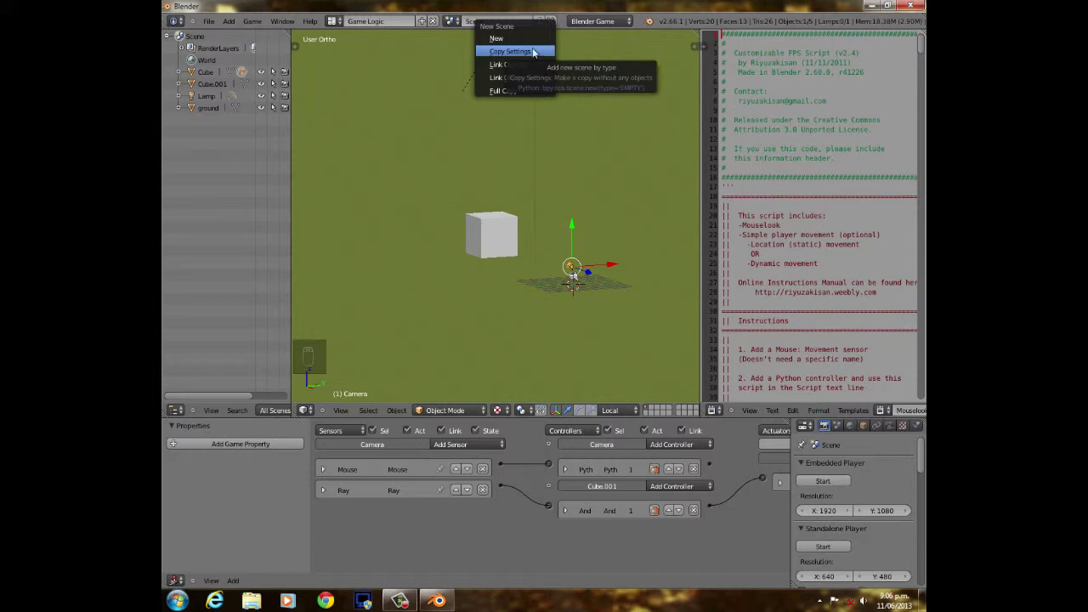
{"action": "left_click", "coordinate": [498, 39]}
{"action": "middle_click_drag", "start_coordinate": [534, 231], "coordinate": [569, 265]}
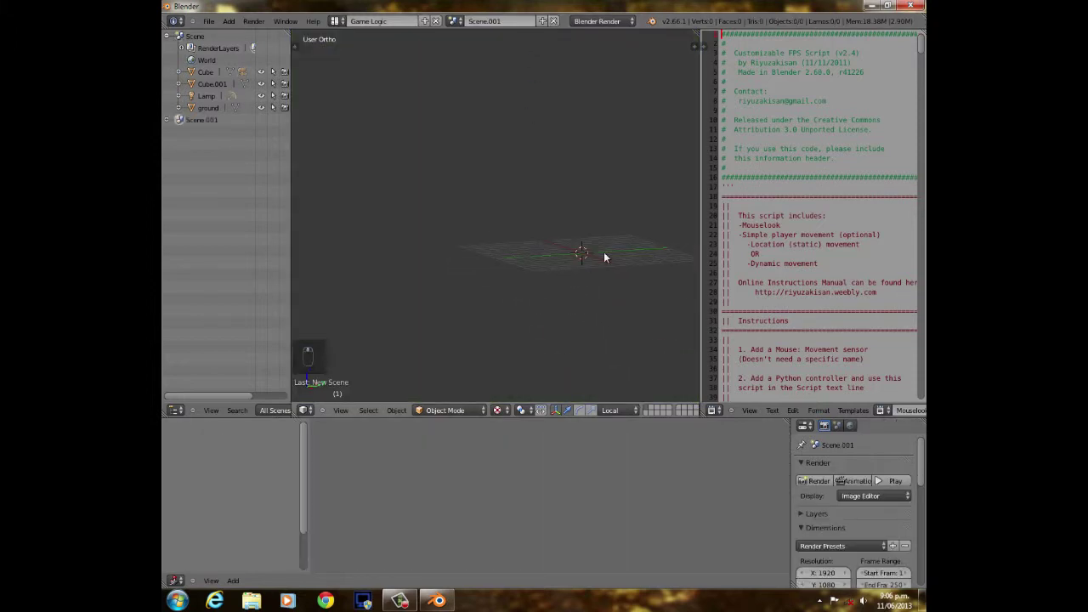
Add a camera to the new scene and clear its rotation and location.
{"action": "key", "text": "shift+a"}
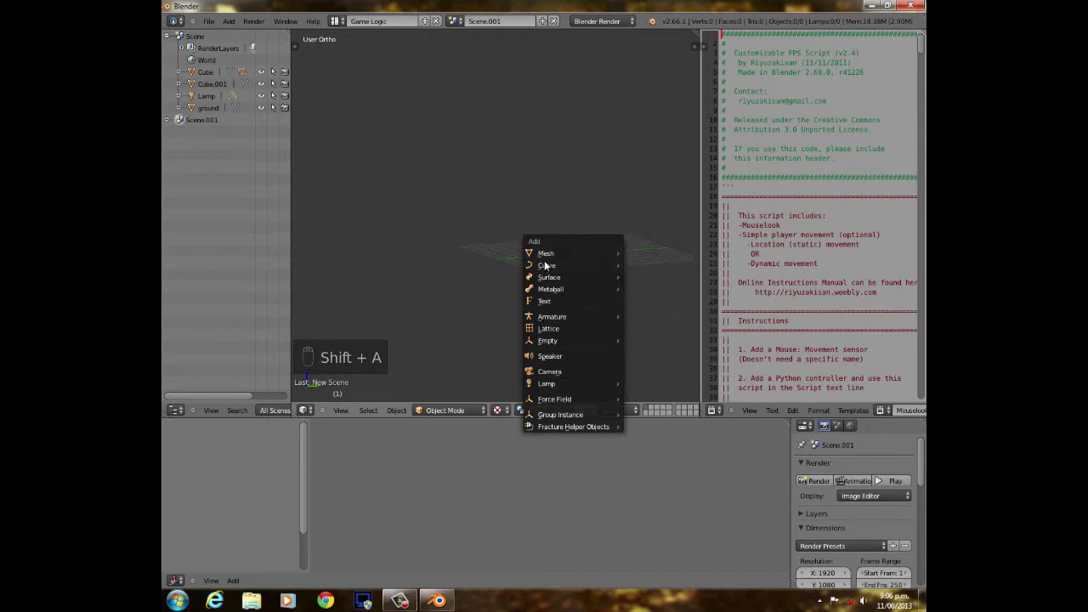
{"action": "left_click", "coordinate": [549, 374]}
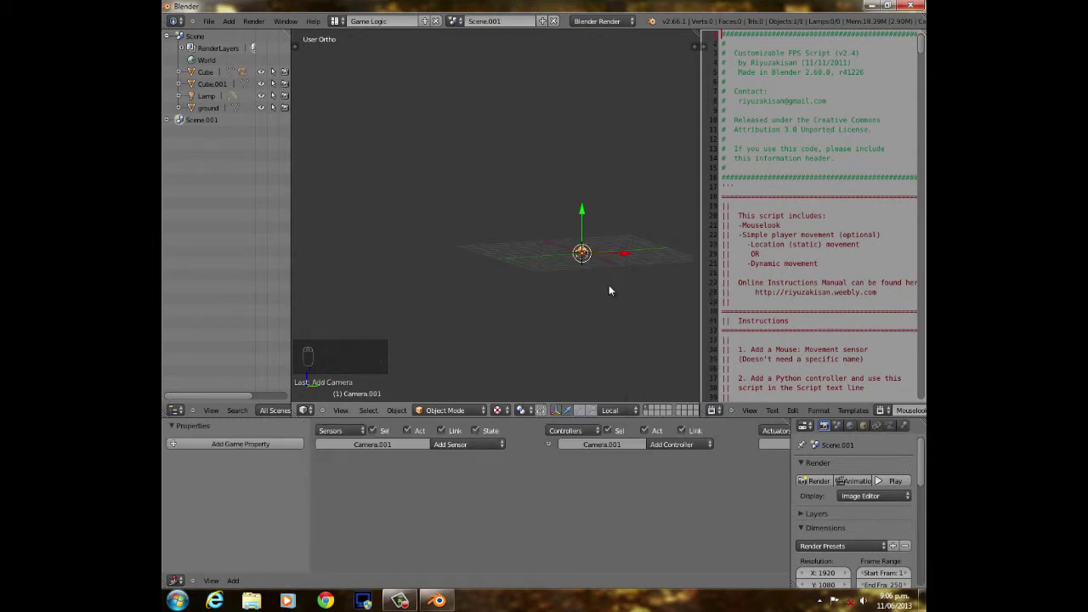
{"action": "key", "text": "alt+r"}
{"action": "key", "text": "alt+t"}
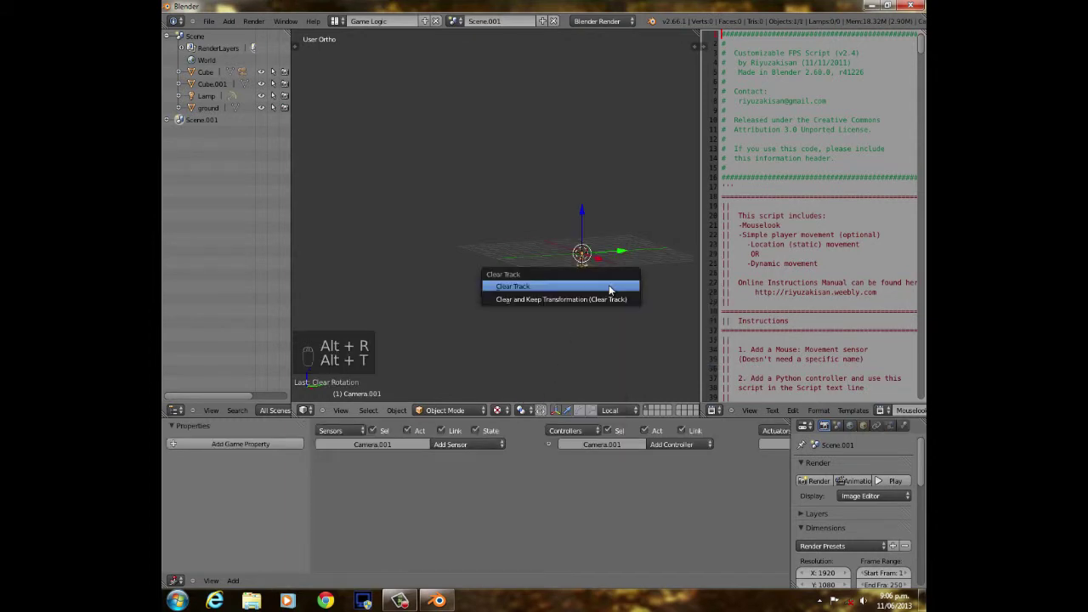
{"action": "key", "text": "alt+g"}
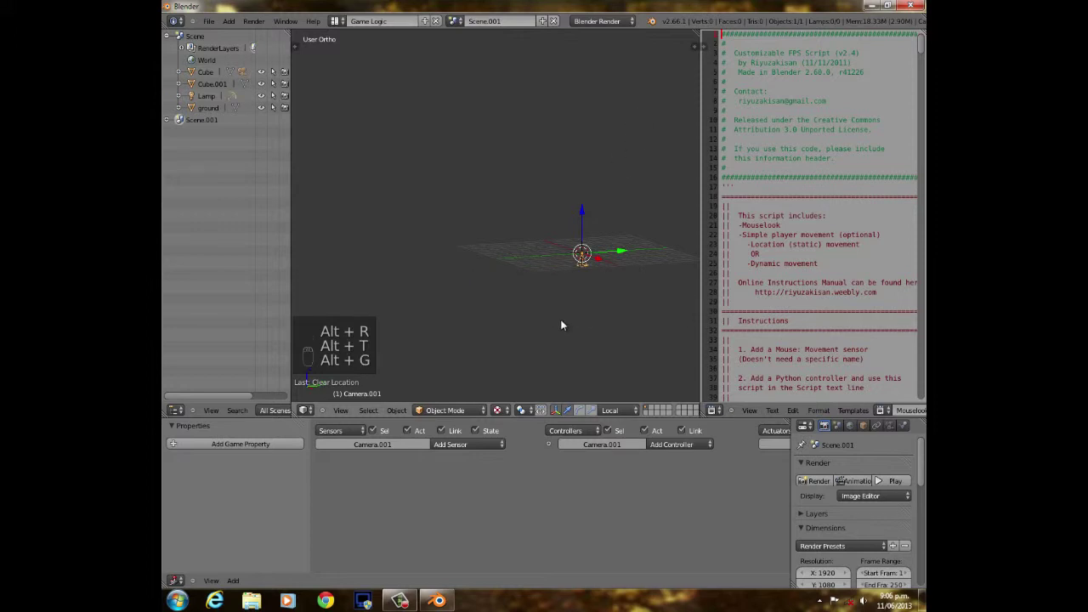
Rotate the new camera about the global X axis until it faces horizontally.
{"action": "scroll", "coordinate": [561, 322], "scroll_direction": "up", "scroll_amount": 4}
{"action": "scroll", "coordinate": [572, 329], "scroll_direction": "down", "scroll_amount": 1}
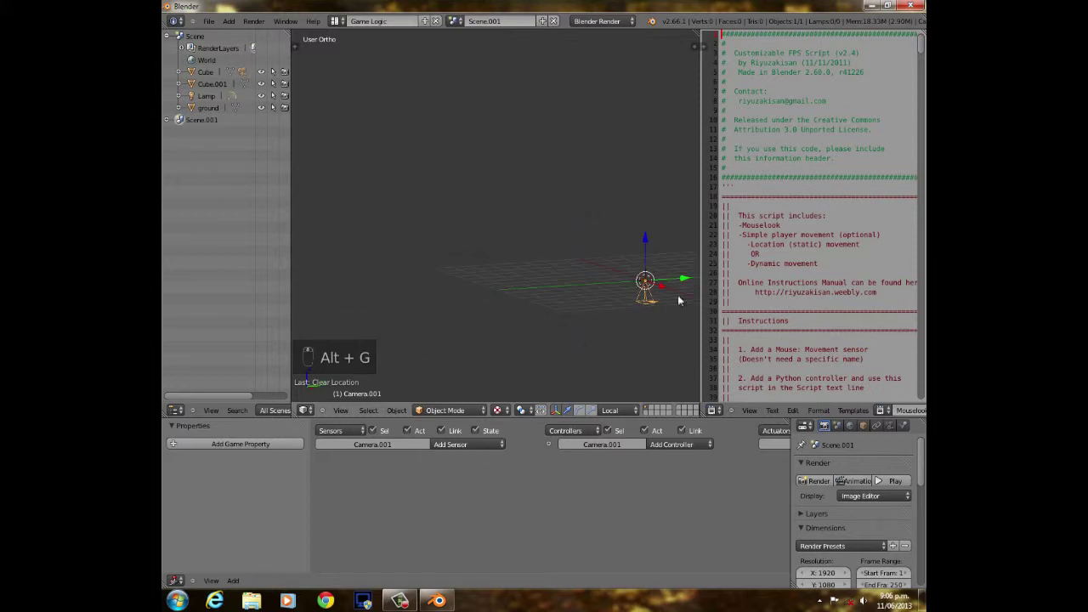
{"action": "middle_click_drag", "start_coordinate": [573, 288], "coordinate": [498, 226], "text": "shift"}
{"action": "scroll", "coordinate": [605, 257], "scroll_direction": "up", "scroll_amount": 2}
{"action": "middle_click_drag", "start_coordinate": [600, 259], "coordinate": [483, 256], "text": "shift"}
{"action": "scroll", "coordinate": [502, 262], "scroll_direction": "up", "scroll_amount": 5}
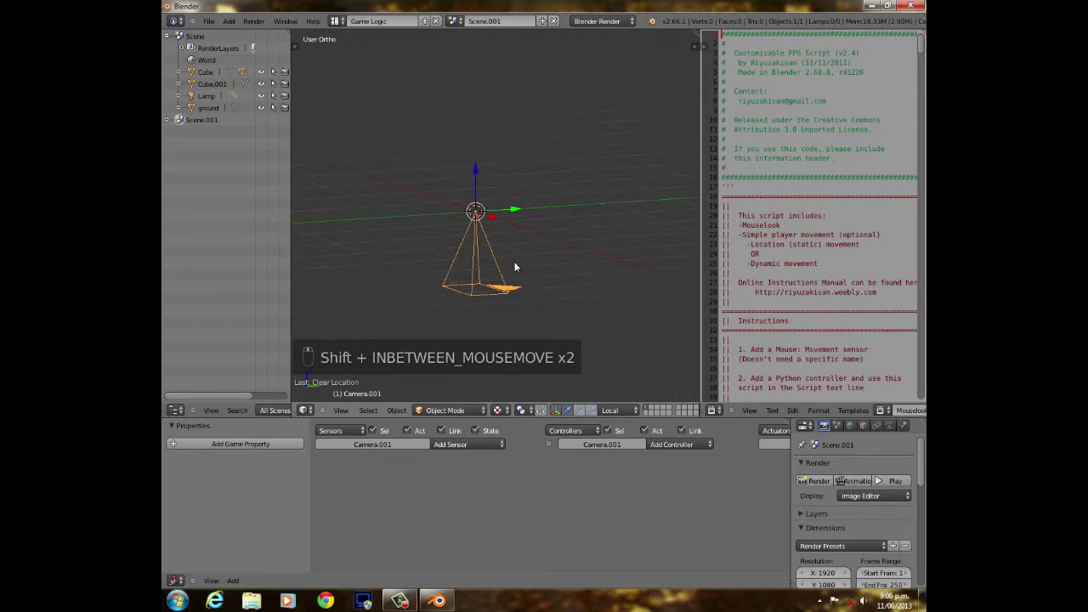
{"action": "scroll", "coordinate": [488, 236], "scroll_direction": "down", "scroll_amount": 5}
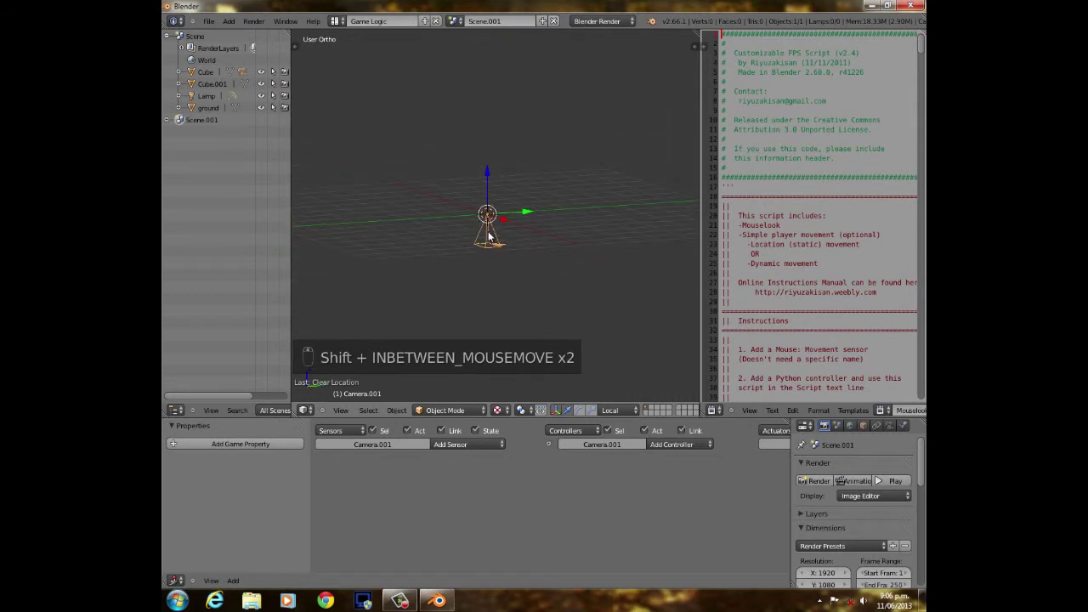
{"action": "key", "text": "r"}
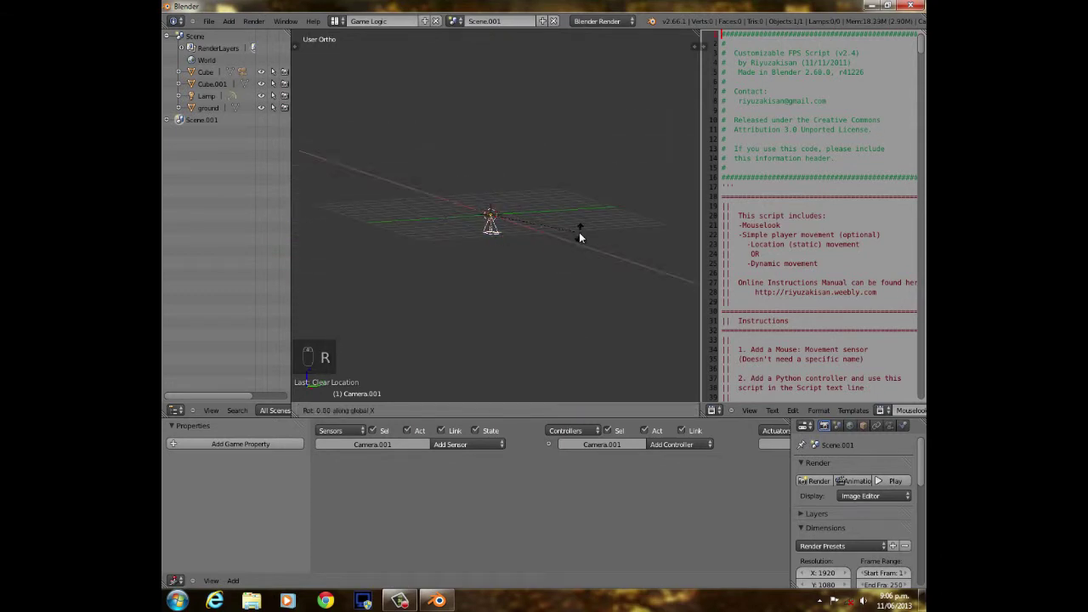
{"action": "left_click", "coordinate": [579, 238]}
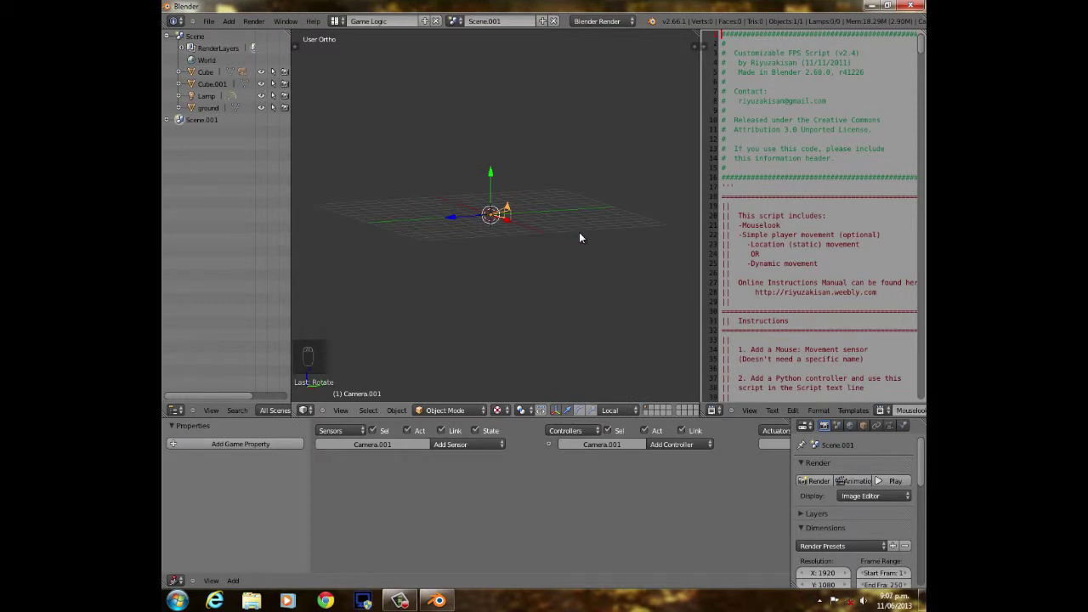
Align the camera to the front view and move it so the scene origin is centred horizontally in the frame.
{"action": "key", "text": "KP_1"}
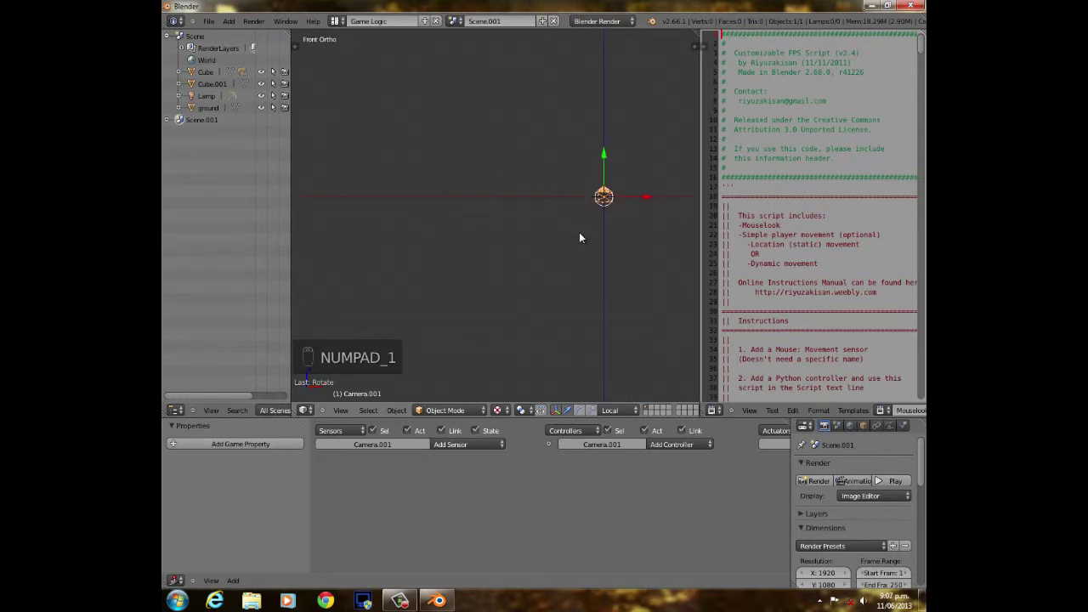
{"action": "key", "text": "ctrl+alt+KP_0"}
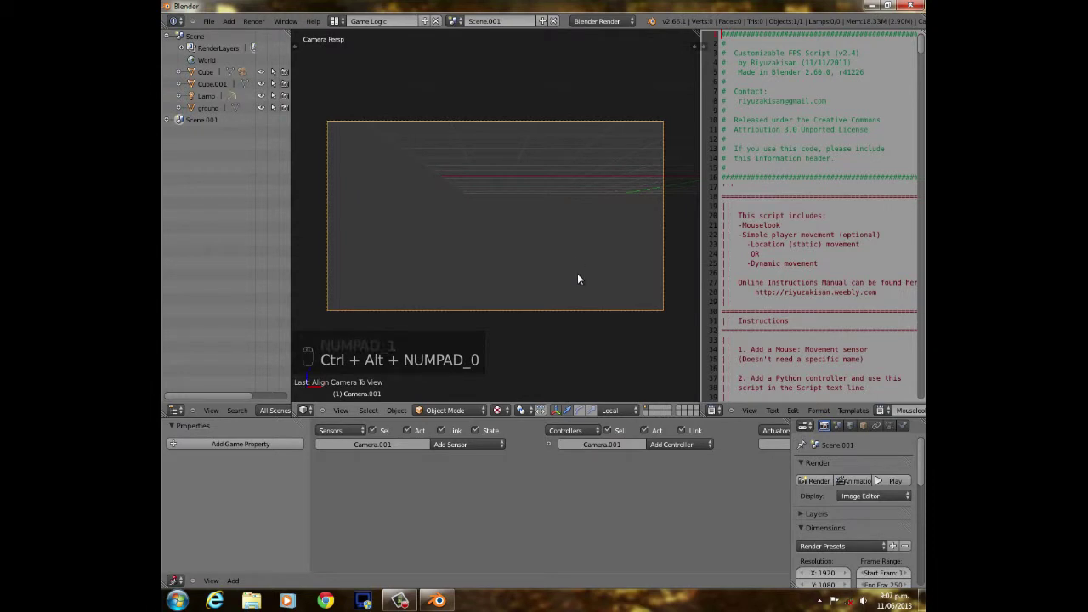
{"action": "key", "text": "g"}
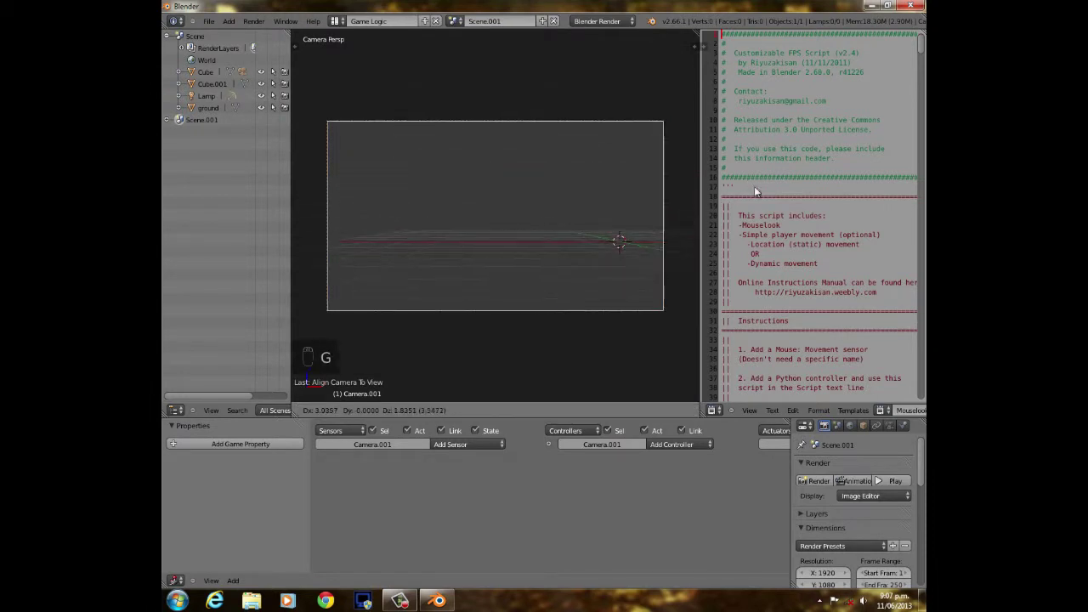
{"action": "left_click", "coordinate": [525, 246]}
{"action": "key", "text": "g"}
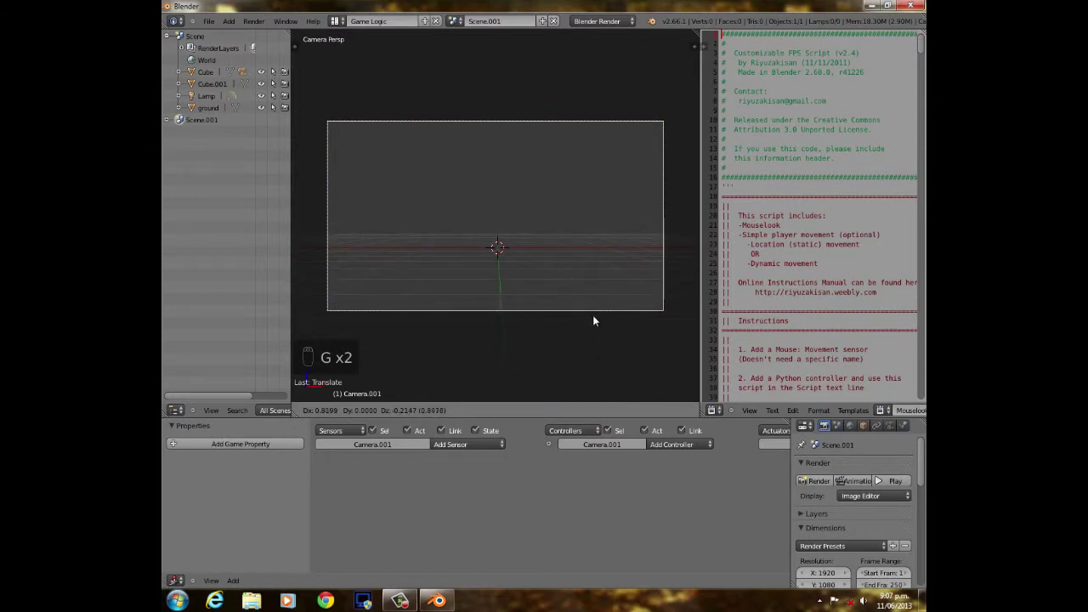
{"action": "left_click", "coordinate": [594, 319]}
Fly the camera backward from the scene origin, keeping the origin near the centre of the frame.
{"action": "key", "text": "shift+f"}
{"action": "left_click", "coordinate": [538, 256]}
{"action": "key", "text": "shift+f"}
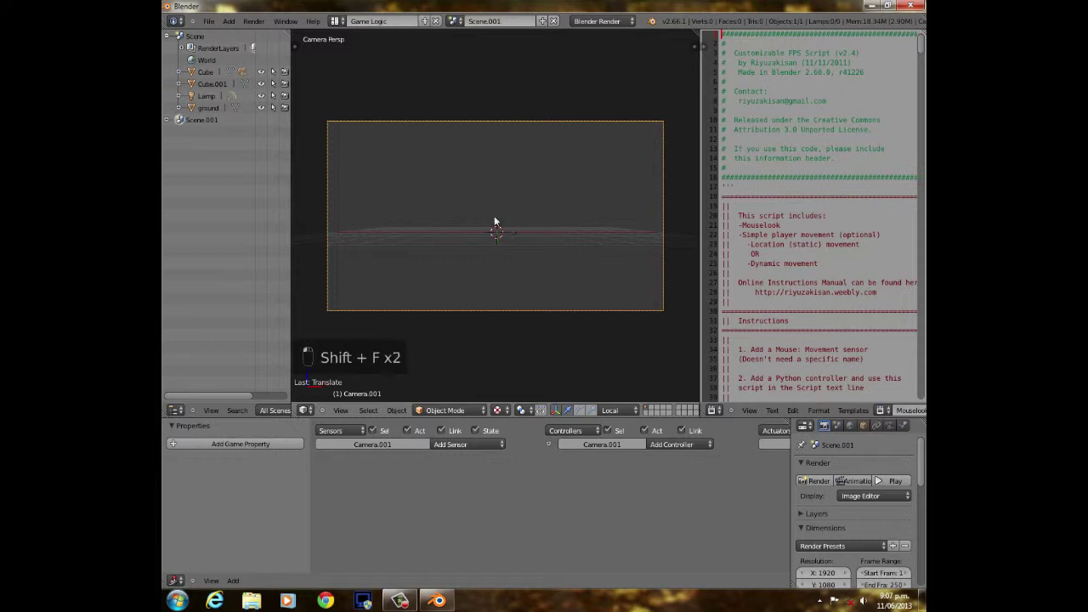
{"action": "key", "text": "g"}
{"action": "key", "text": "g"}
{"action": "key", "text": "g"}
Add an empty at the scene origin and rename it "sunflare controller".
{"action": "key", "text": "shift+a"}
{"action": "mouse_move", "coordinate": [514, 194]}
{"action": "left_click", "coordinate": [573, 192]}
{"action": "middle_click_drag", "start_coordinate": [546, 235], "coordinate": [604, 301]}
{"action": "scroll", "coordinate": [457, 282], "scroll_direction": "down", "scroll_amount": 8}
{"action": "left_click", "coordinate": [863, 425]}
{"action": "left_click", "coordinate": [857, 467]}
{"action": "key", "text": "BackSpace"}
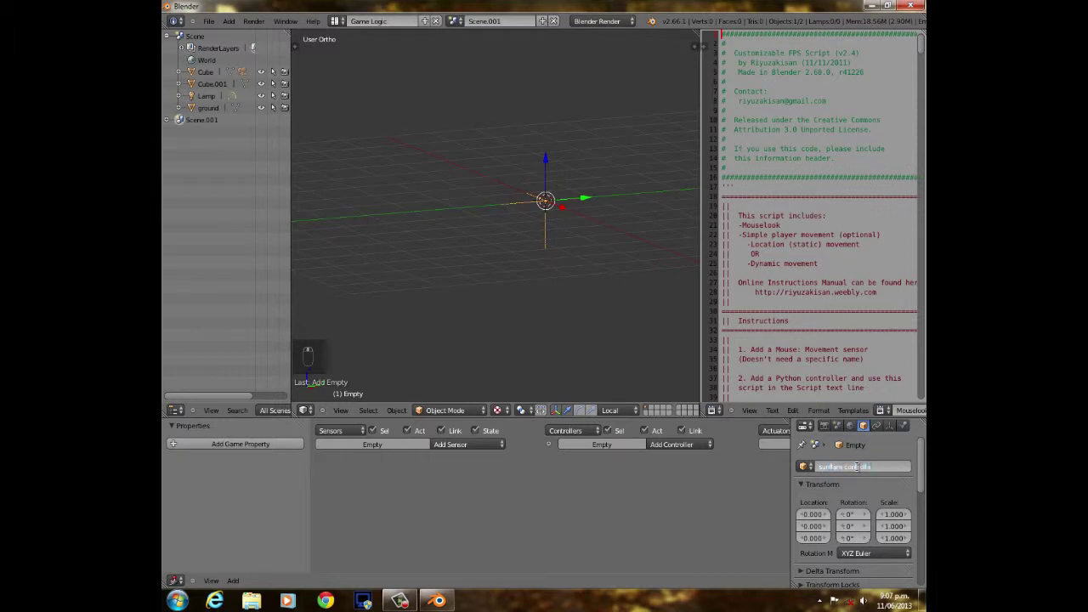
{"action": "key", "text": "Return"}
{"action": "middle_click_drag", "start_coordinate": [651, 375], "coordinate": [597, 244]}
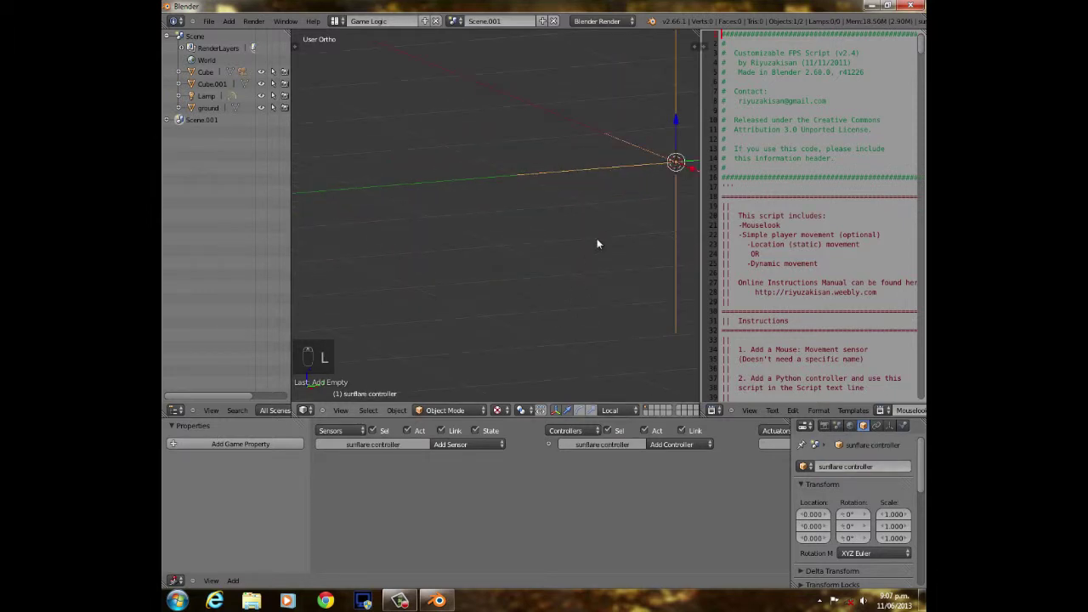
{"action": "middle_click_drag", "start_coordinate": [640, 209], "coordinate": [566, 316]}
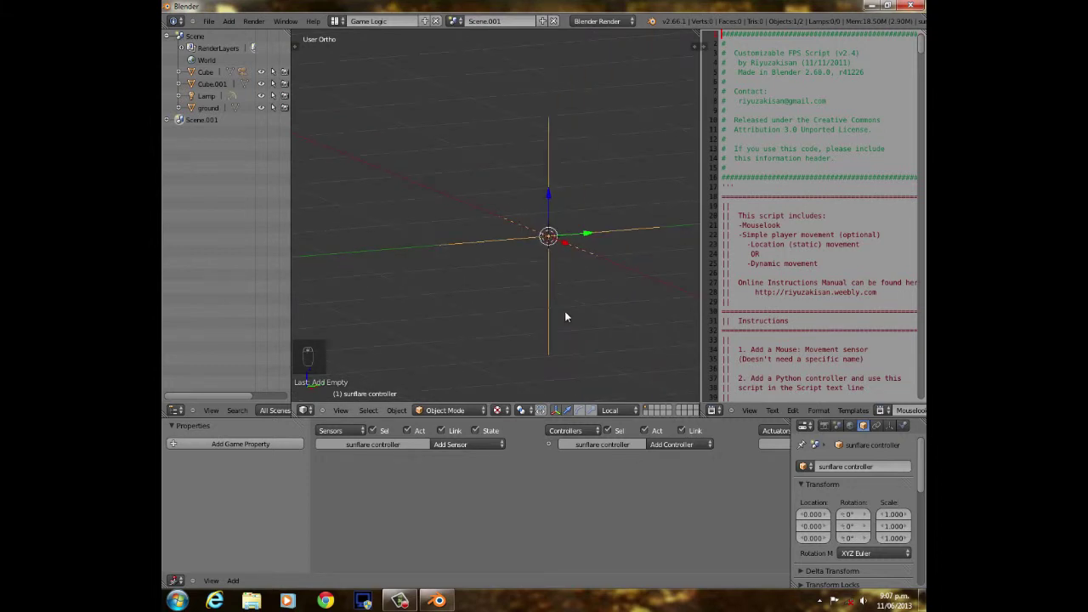
{"action": "middle_click_drag", "start_coordinate": [642, 296], "coordinate": [632, 250]}
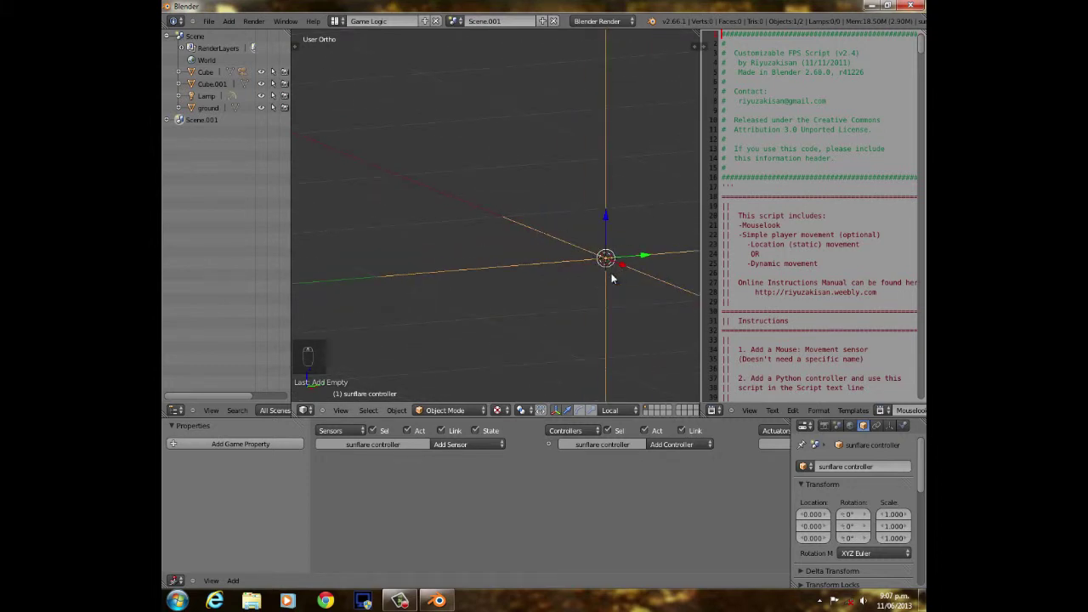
{"action": "scroll", "coordinate": [581, 266], "scroll_direction": "down", "scroll_amount": 5}
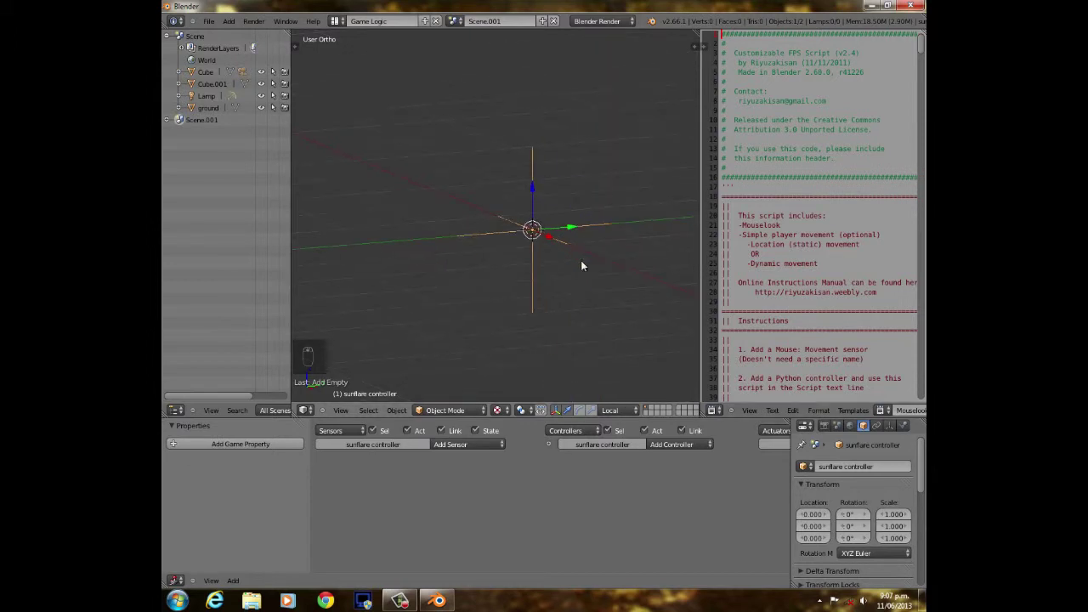
{"action": "middle_click_drag", "start_coordinate": [527, 275], "coordinate": [469, 228]}
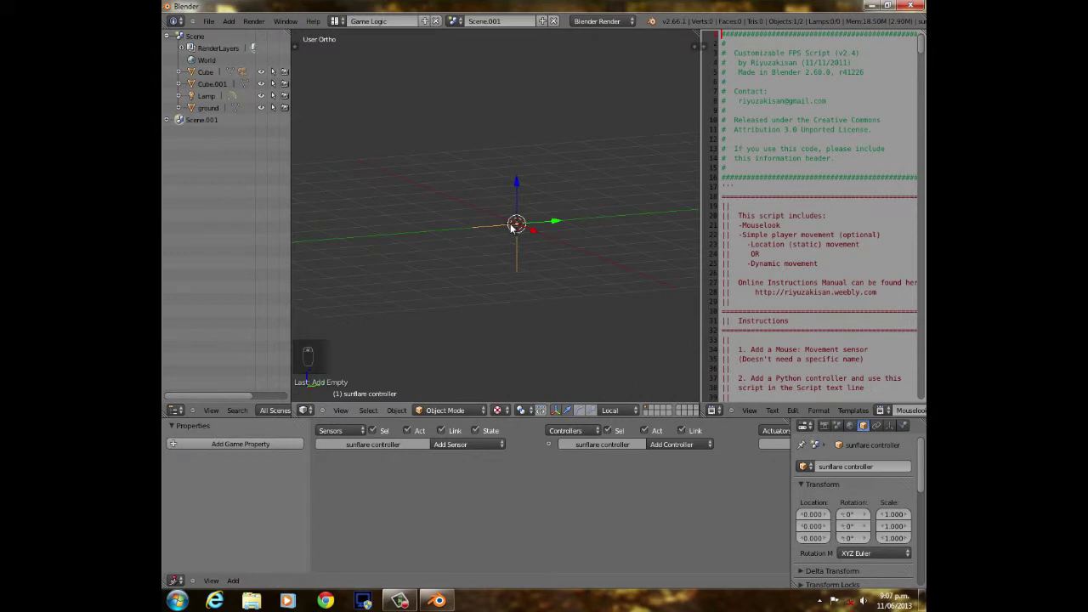
Add a Mouse sensor to the sunflare controller empty and set its mouse event to Movement.
{"action": "left_click", "coordinate": [482, 445]}
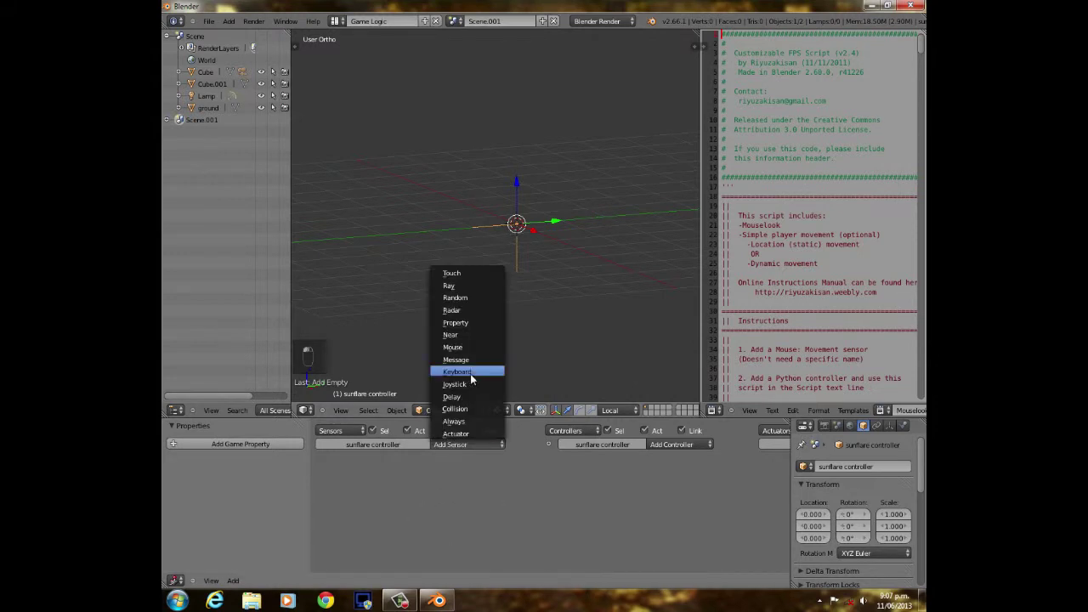
{"action": "left_click", "coordinate": [466, 347]}
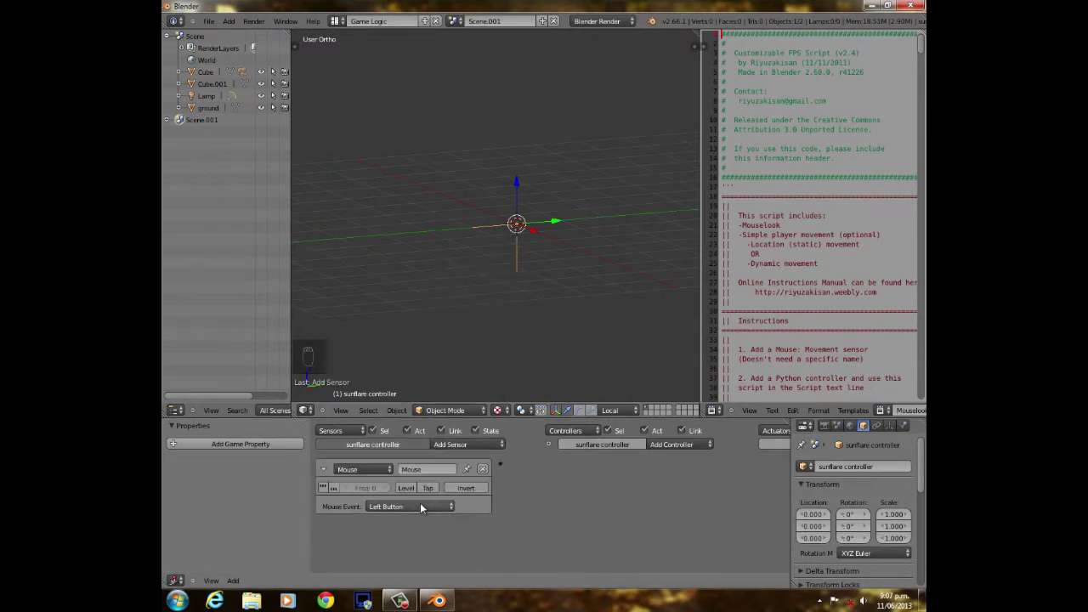
{"action": "left_click", "coordinate": [420, 506]}
{"action": "left_click", "coordinate": [408, 433]}
Add a Python controller in Script mode to the sunflare controller empty and link the Mouse sensor to it.
{"action": "middle_click_drag", "start_coordinate": [657, 502], "coordinate": [604, 495]}
{"action": "left_click", "coordinate": [635, 443]}
{"action": "left_click", "coordinate": [607, 542]}
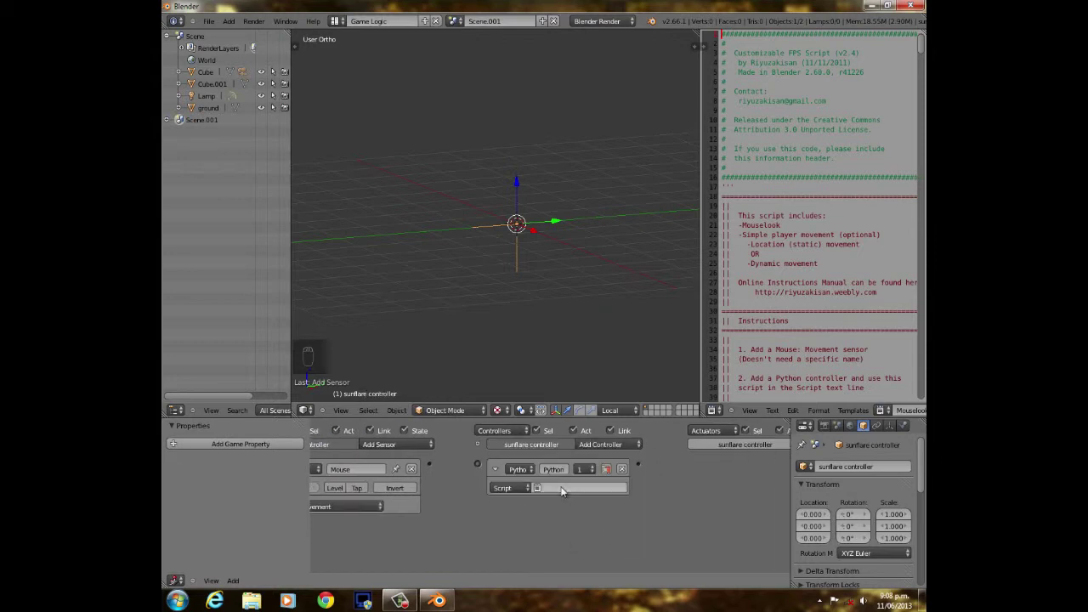
{"action": "left_click", "coordinate": [561, 490]}
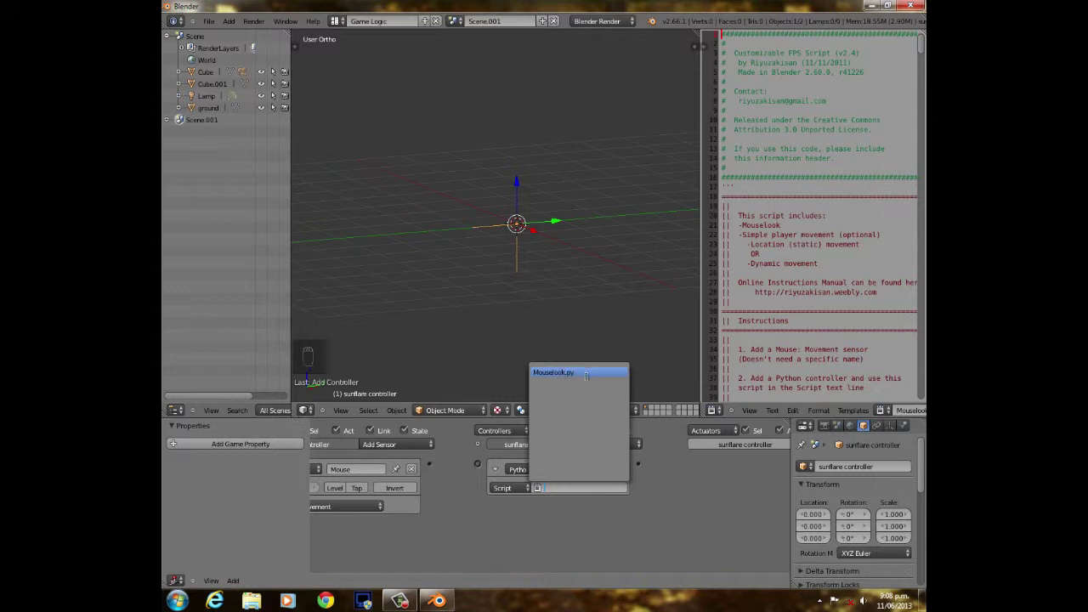
{"action": "left_click", "coordinate": [542, 490]}
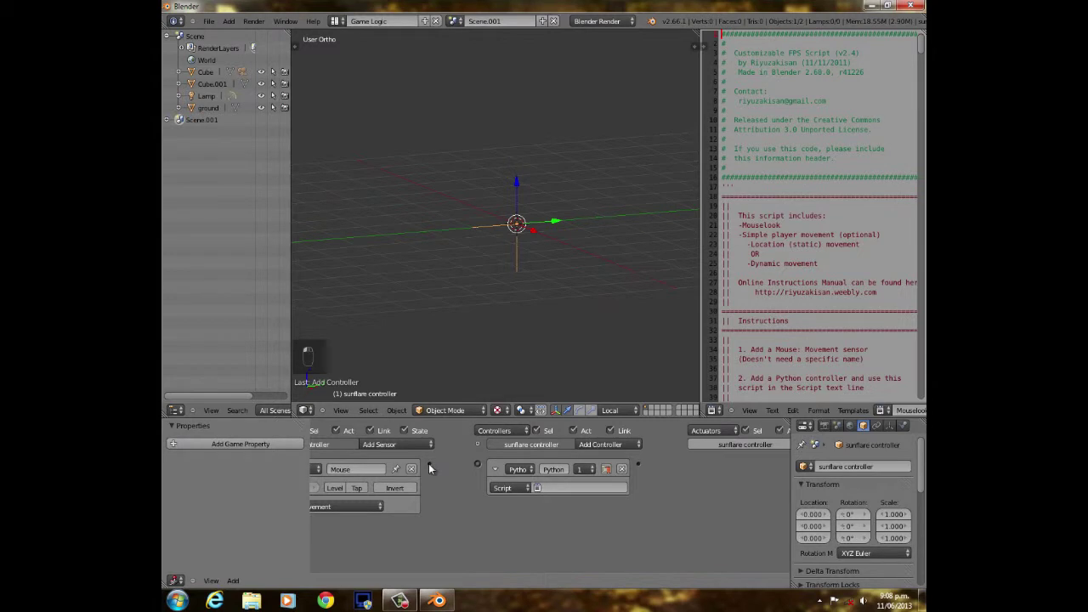
{"action": "left_click_drag", "start_coordinate": [473, 463], "coordinate": [477, 465]}
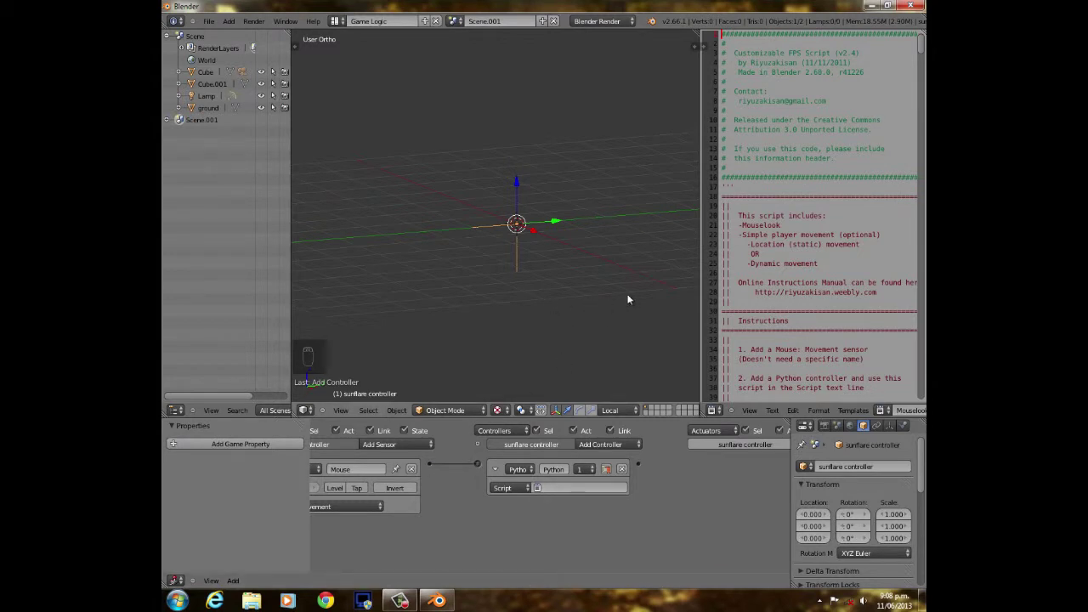
Create a new empty text block in the text editor.
{"action": "middle_click_drag", "start_coordinate": [537, 315], "coordinate": [501, 291]}
{"action": "left_click", "coordinate": [772, 410]}
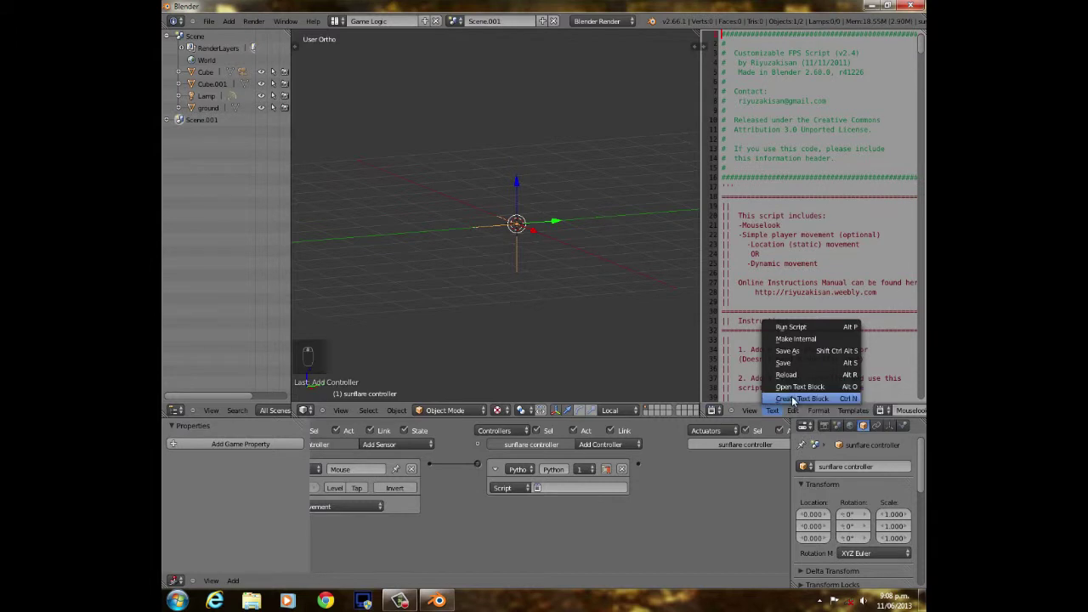
{"action": "left_click", "coordinate": [791, 398]}
Load Mouselook.py.txt from the desktop's scripts folder as a second copy of the mouselook script.
{"action": "left_click", "coordinate": [773, 411]}
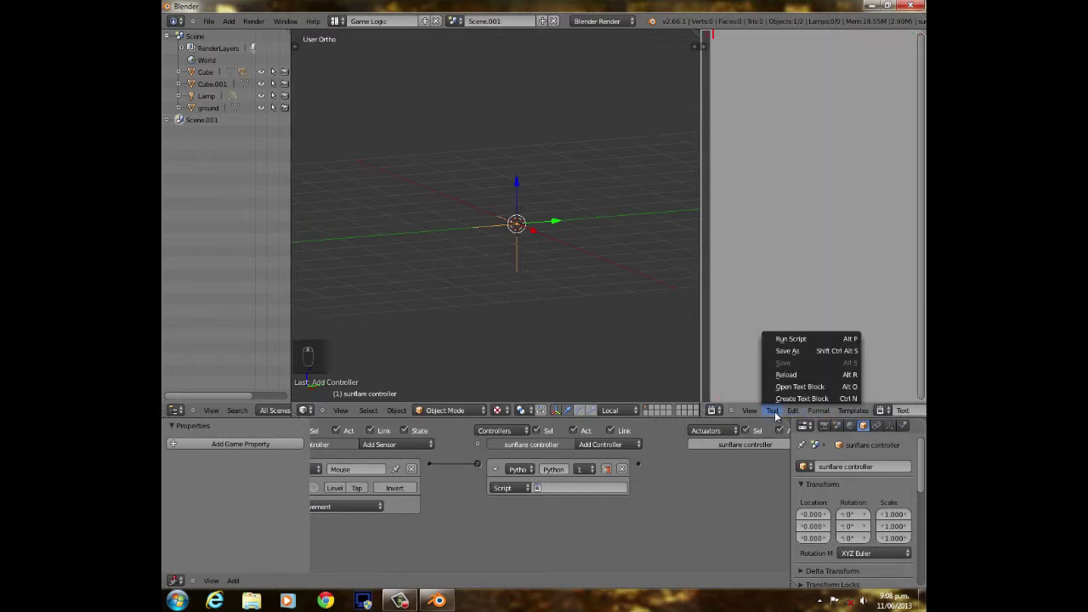
{"action": "left_click", "coordinate": [791, 389]}
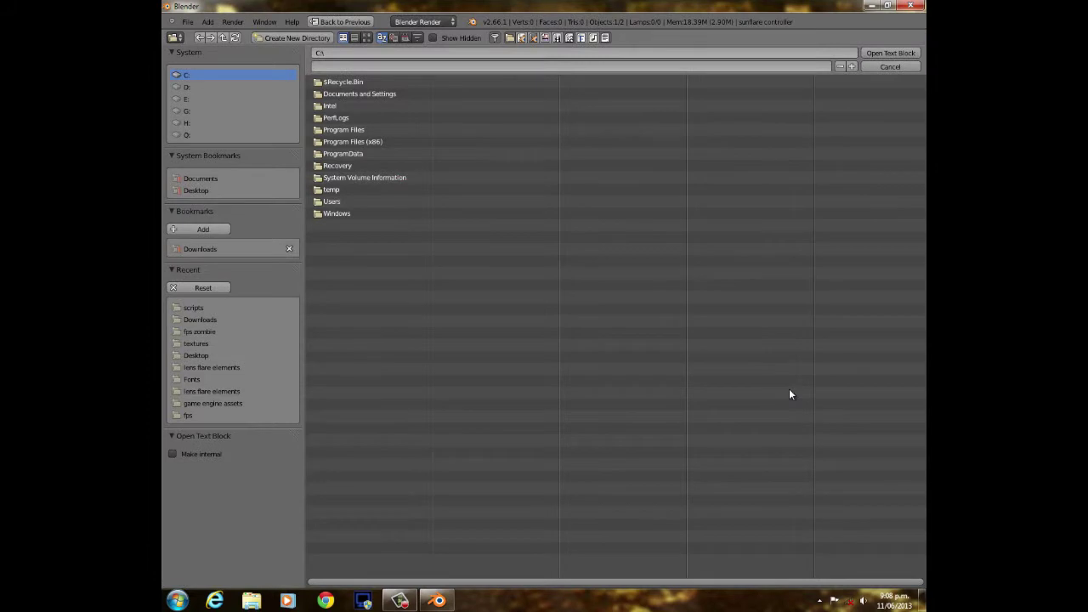
{"action": "left_click", "coordinate": [220, 248]}
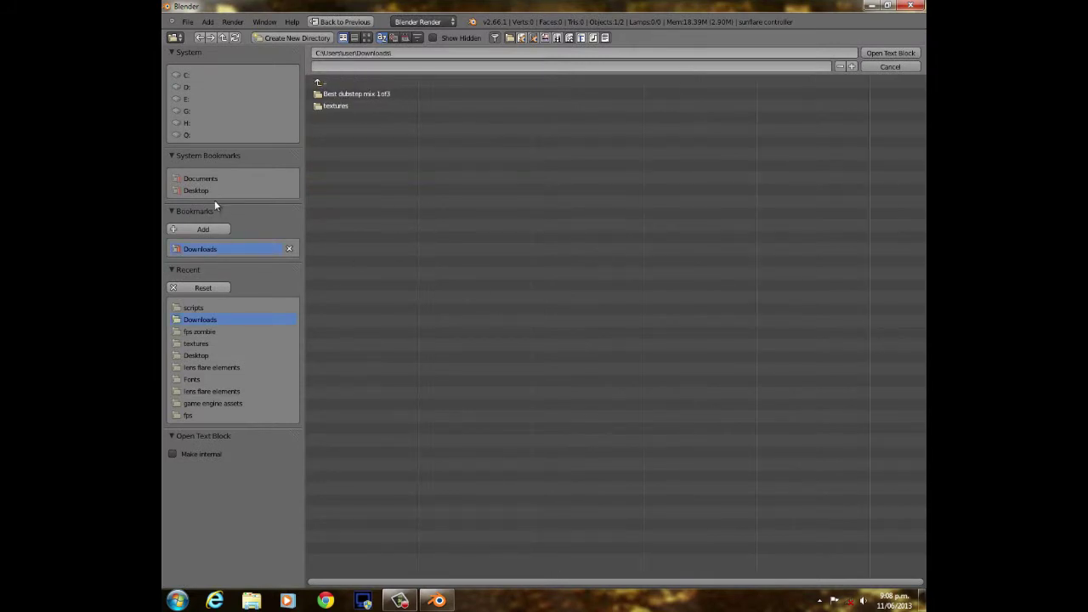
{"action": "left_click", "coordinate": [204, 306]}
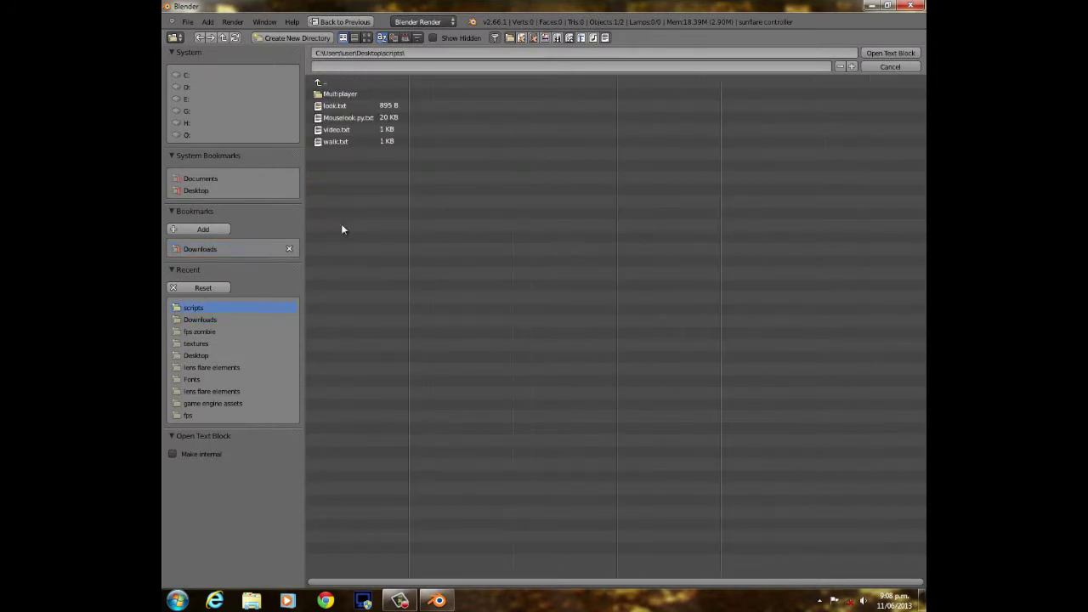
{"action": "left_click", "coordinate": [372, 118]}
{"action": "left_click", "coordinate": [880, 54]}
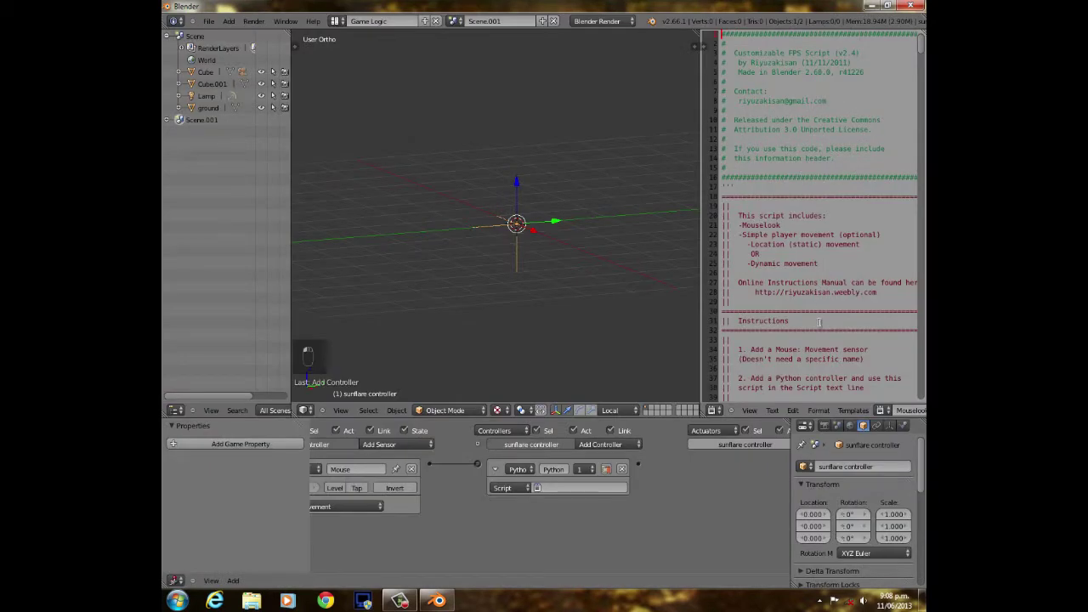
Rename the newly loaded mouselook text block to "flare".
{"action": "scroll", "coordinate": [854, 378], "scroll_direction": "down", "scroll_amount": 3}
{"action": "scroll", "coordinate": [850, 410], "scroll_direction": "down", "scroll_amount": 4}
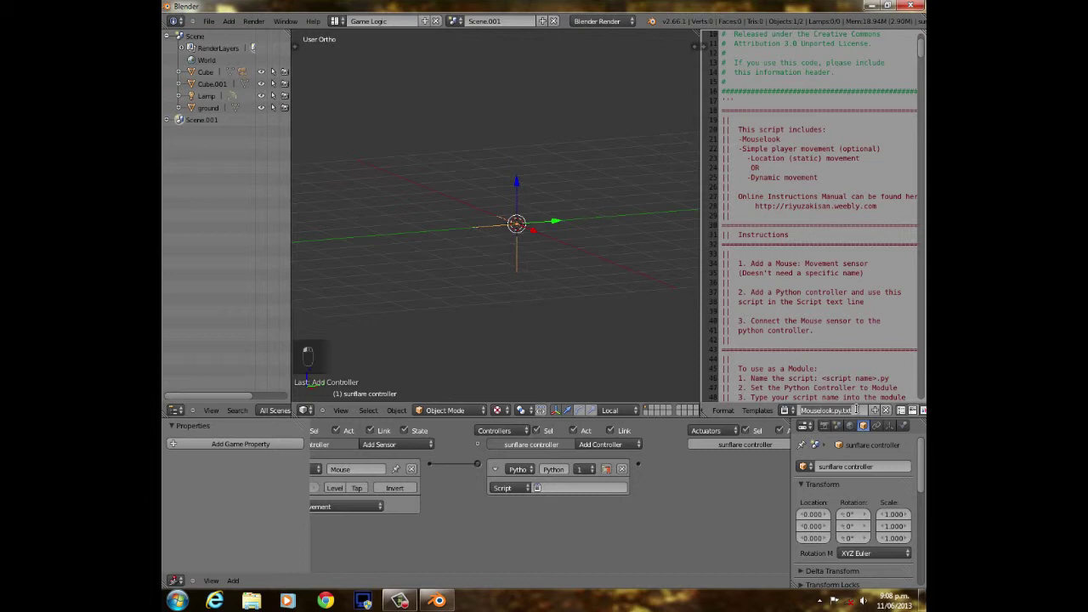
{"action": "double_click", "coordinate": [856, 410]}
{"action": "type", "text": "flare"}
{"action": "key", "text": "Return"}
Change self.defInvert to -1 in the default settings of the flare script's newMouselook class.
{"action": "scroll", "coordinate": [799, 216], "scroll_direction": "up", "scroll_amount": 3}
{"action": "scroll", "coordinate": [799, 216], "scroll_direction": "down", "scroll_amount": 10}
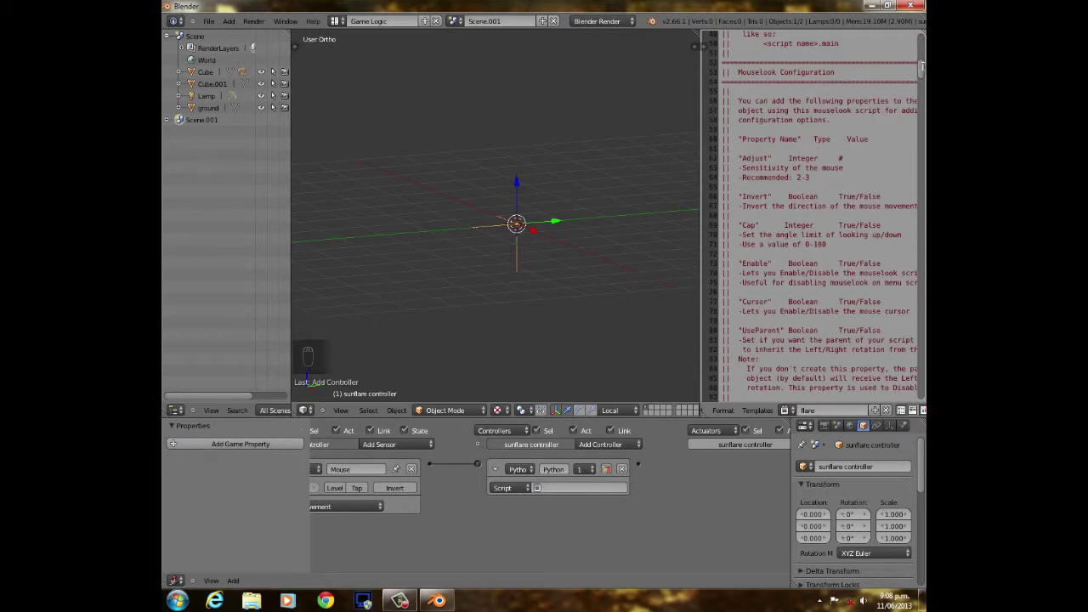
{"action": "scroll", "coordinate": [804, 169], "scroll_direction": "down", "scroll_amount": 5}
{"action": "scroll", "coordinate": [804, 168], "scroll_direction": "down", "scroll_amount": 8}
{"action": "scroll", "coordinate": [804, 170], "scroll_direction": "down", "scroll_amount": 10}
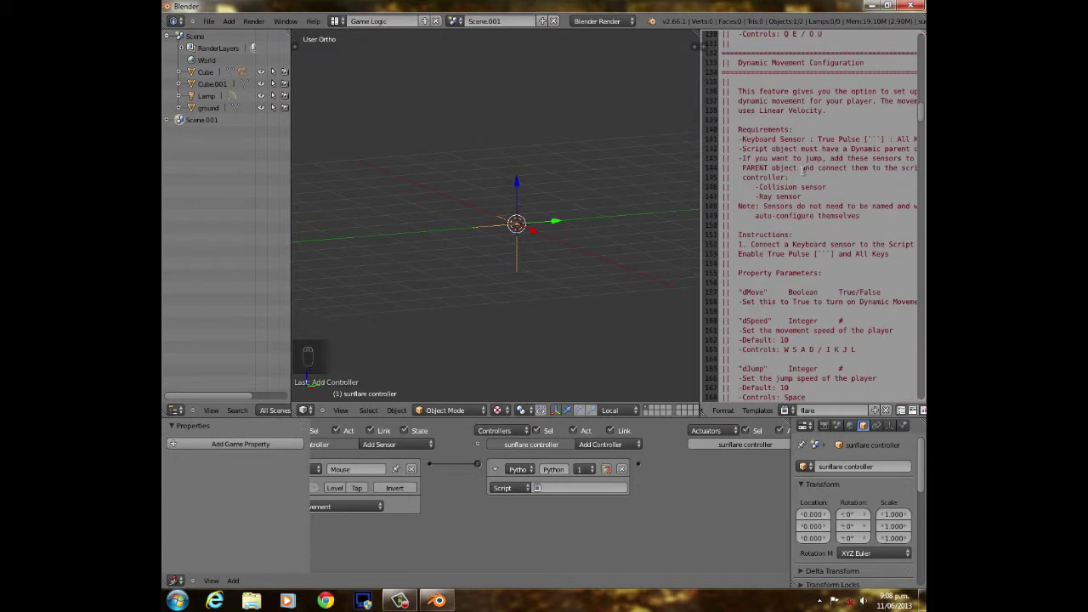
{"action": "scroll", "coordinate": [804, 168], "scroll_direction": "down", "scroll_amount": 16}
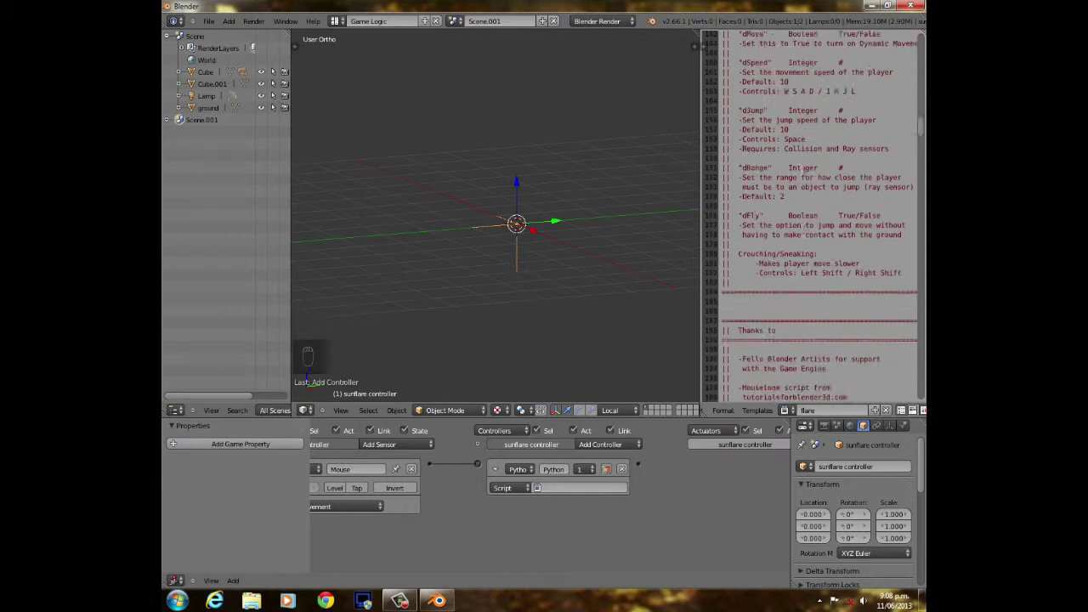
{"action": "scroll", "coordinate": [804, 169], "scroll_direction": "down", "scroll_amount": 8}
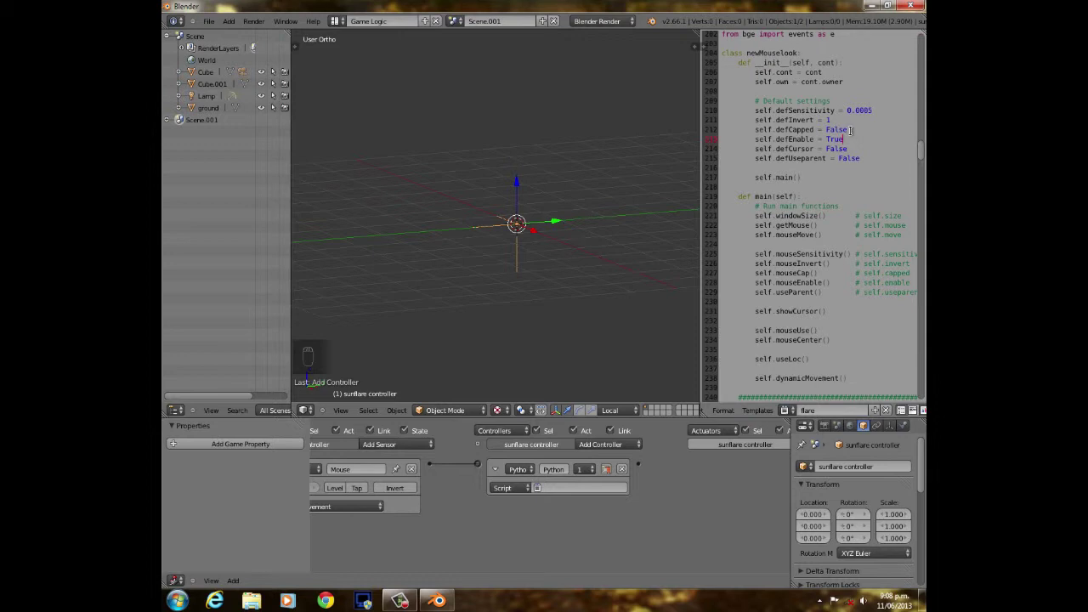
{"action": "scroll", "coordinate": [787, 119], "scroll_direction": "up", "scroll_amount": 9}
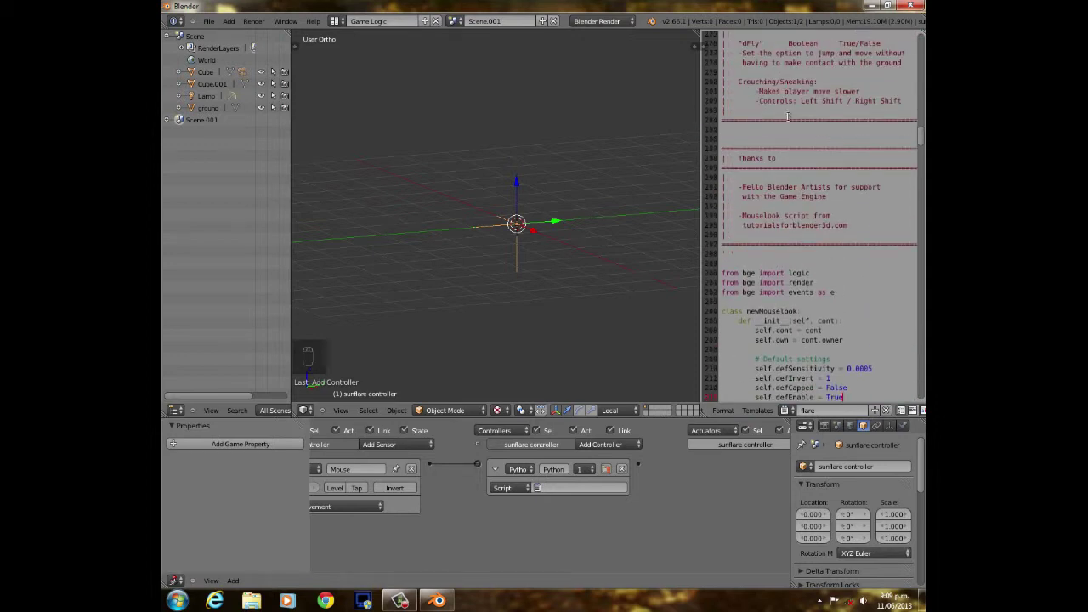
{"action": "scroll", "coordinate": [796, 168], "scroll_direction": "down", "scroll_amount": 2}
{"action": "scroll", "coordinate": [820, 119], "scroll_direction": "down", "scroll_amount": 5}
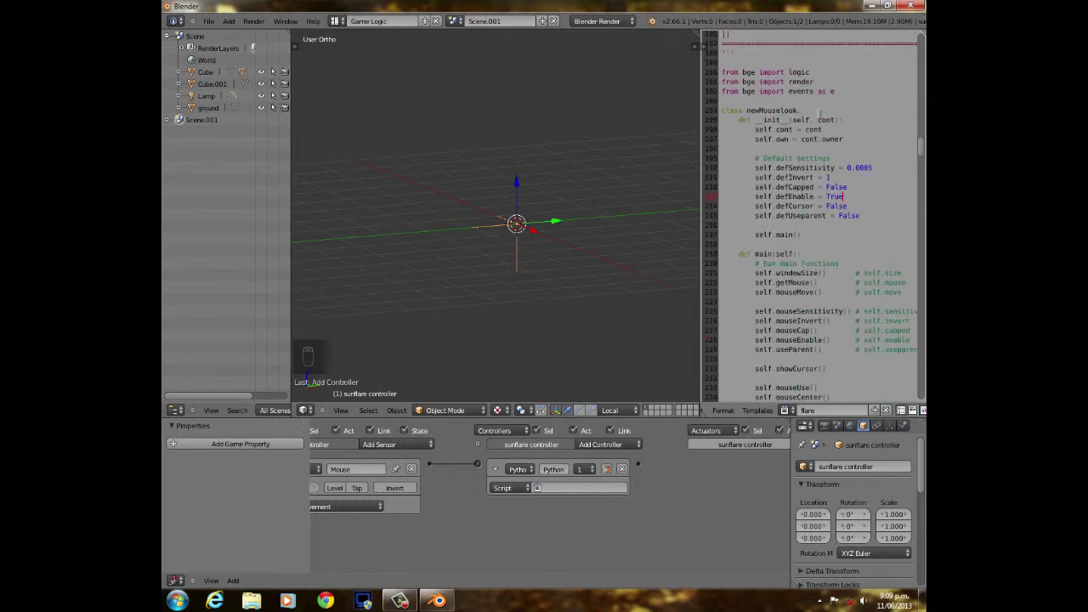
{"action": "scroll", "coordinate": [860, 168], "scroll_direction": "up", "scroll_amount": 2}
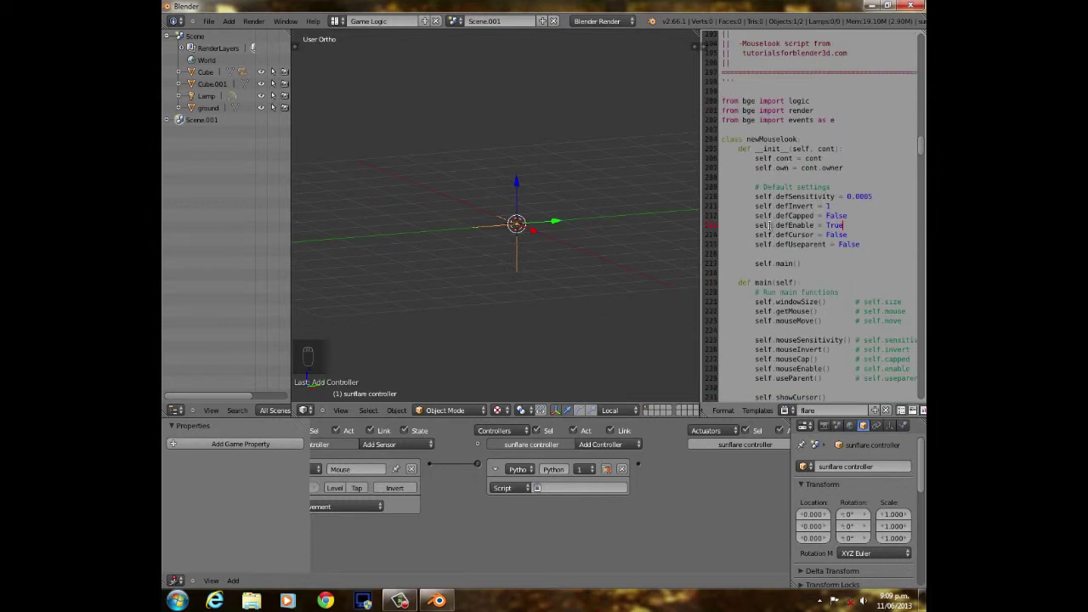
{"action": "left_click_drag", "start_coordinate": [747, 177], "coordinate": [725, 184]}
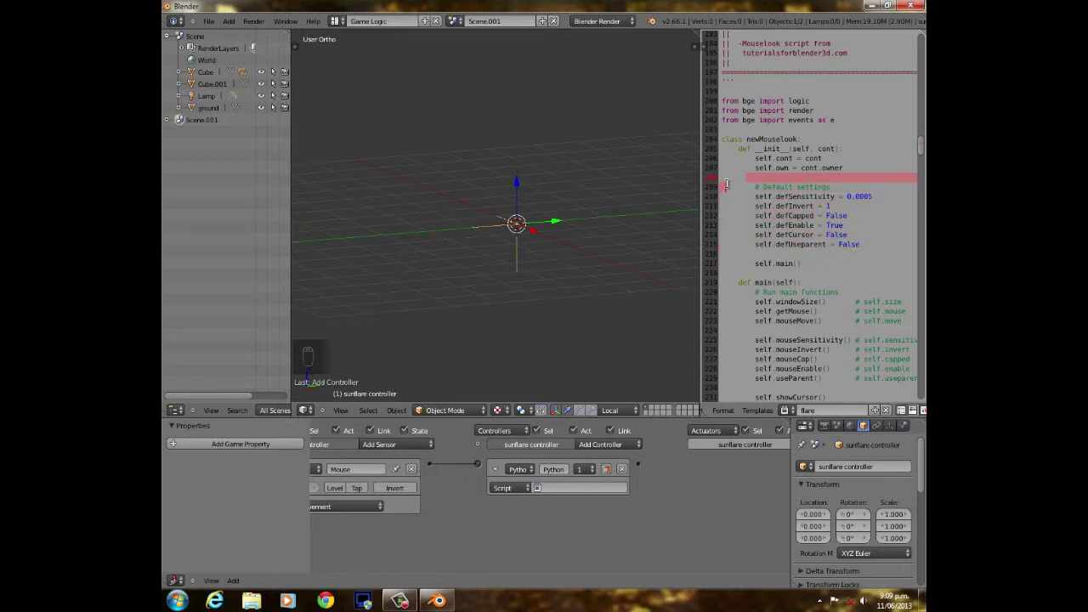
{"action": "left_click", "coordinate": [746, 225]}
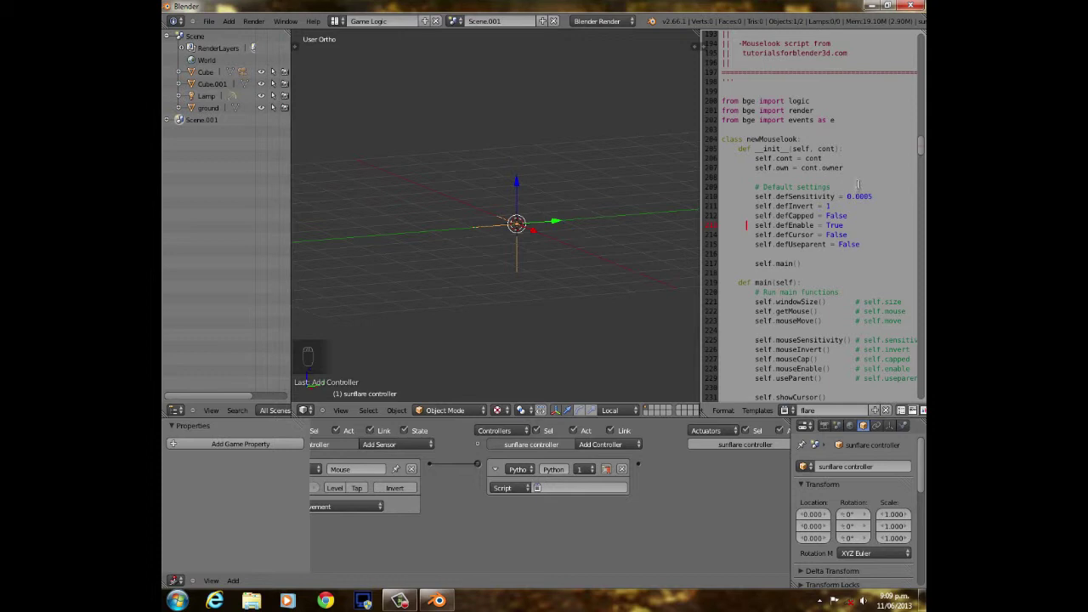
{"action": "left_click", "coordinate": [849, 206]}
{"action": "type", "text": "-"}
Review the default settings in the flare script against the orientation of the sunflare controller empty.
{"action": "scroll", "coordinate": [822, 263], "scroll_direction": "down", "scroll_amount": 5}
{"action": "scroll", "coordinate": [822, 263], "scroll_direction": "up", "scroll_amount": 5}
{"action": "scroll", "coordinate": [822, 264], "scroll_direction": "up", "scroll_amount": 1}
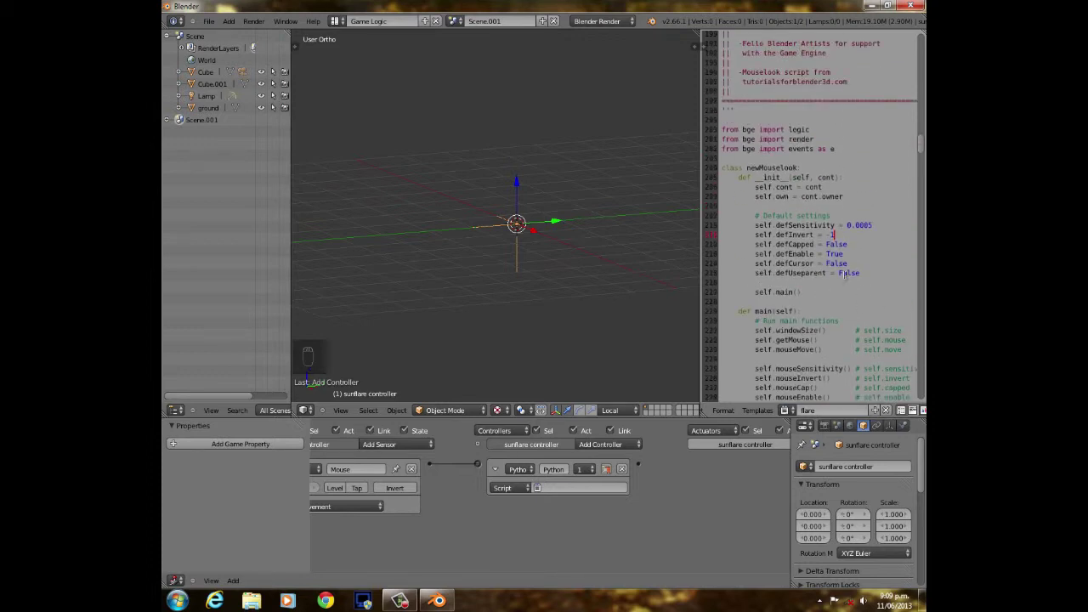
{"action": "middle_click_drag", "start_coordinate": [468, 255], "coordinate": [595, 255]}
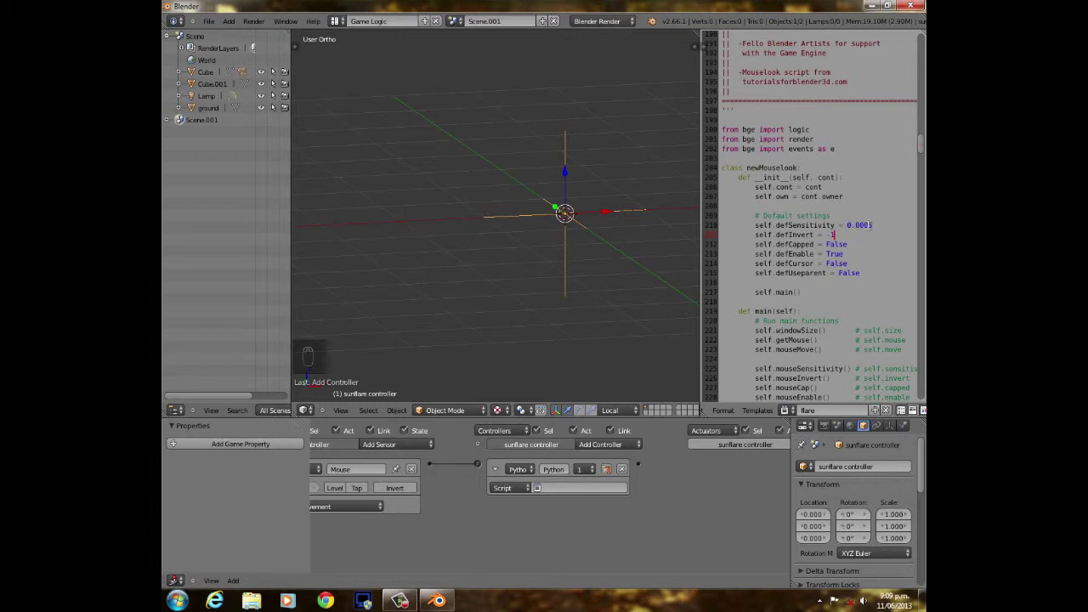
{"action": "middle_click_drag", "start_coordinate": [564, 276], "coordinate": [553, 255]}
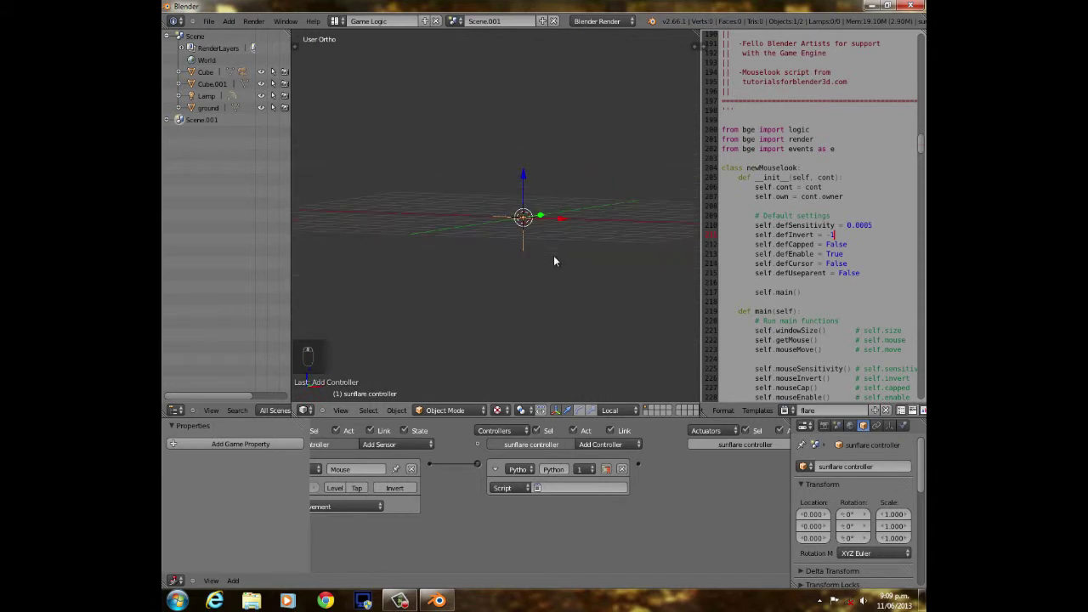
{"action": "scroll", "coordinate": [814, 226], "scroll_direction": "down", "scroll_amount": 1}
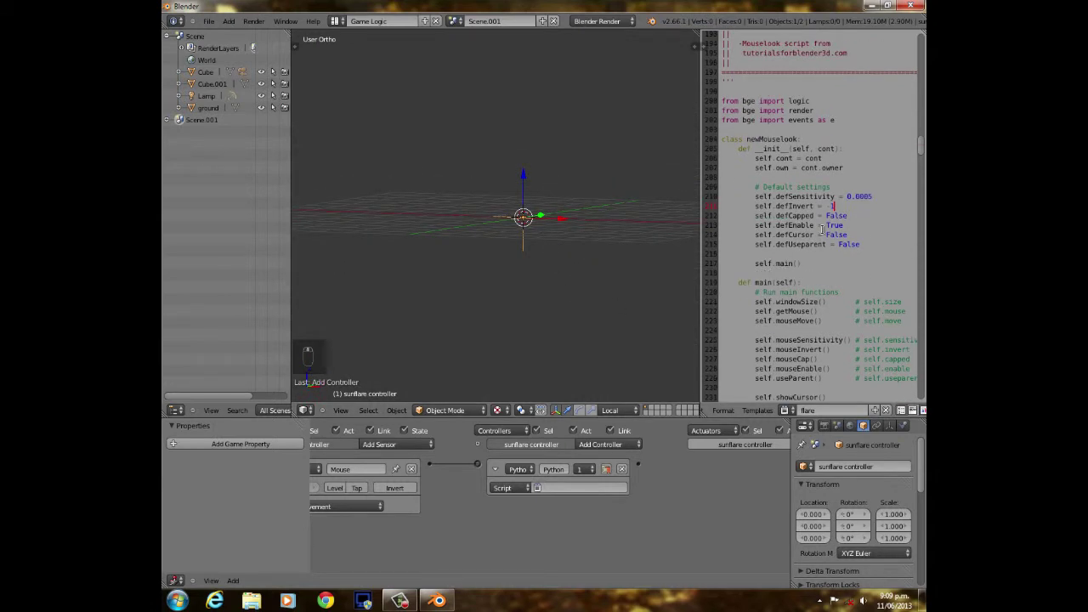
{"action": "scroll", "coordinate": [822, 230], "scroll_direction": "down", "scroll_amount": 5}
{"action": "scroll", "coordinate": [803, 148], "scroll_direction": "up", "scroll_amount": 5}
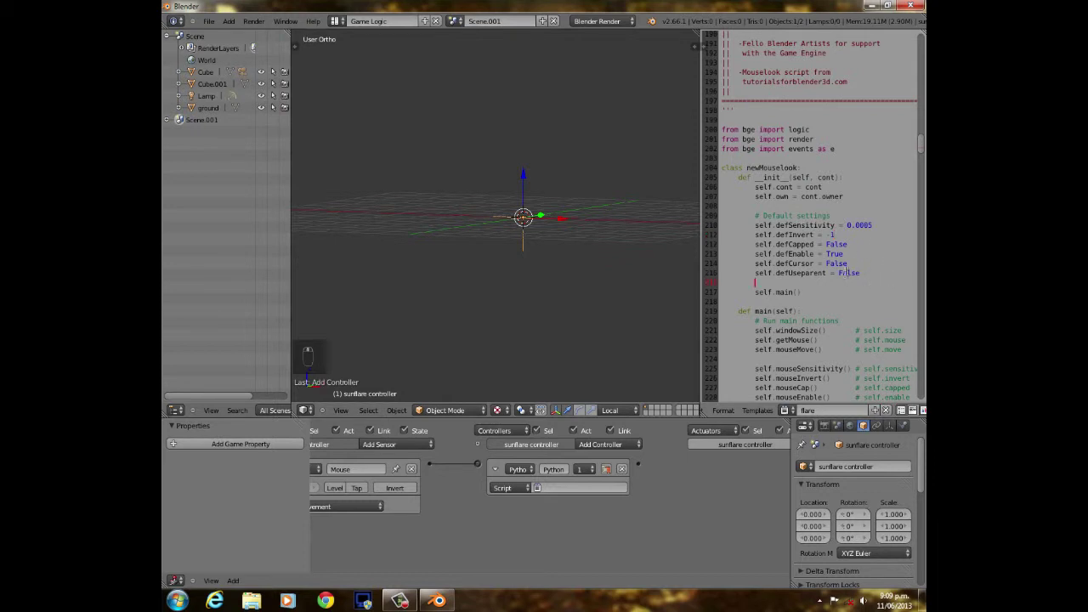
{"action": "key", "text": "ctrl+z"}
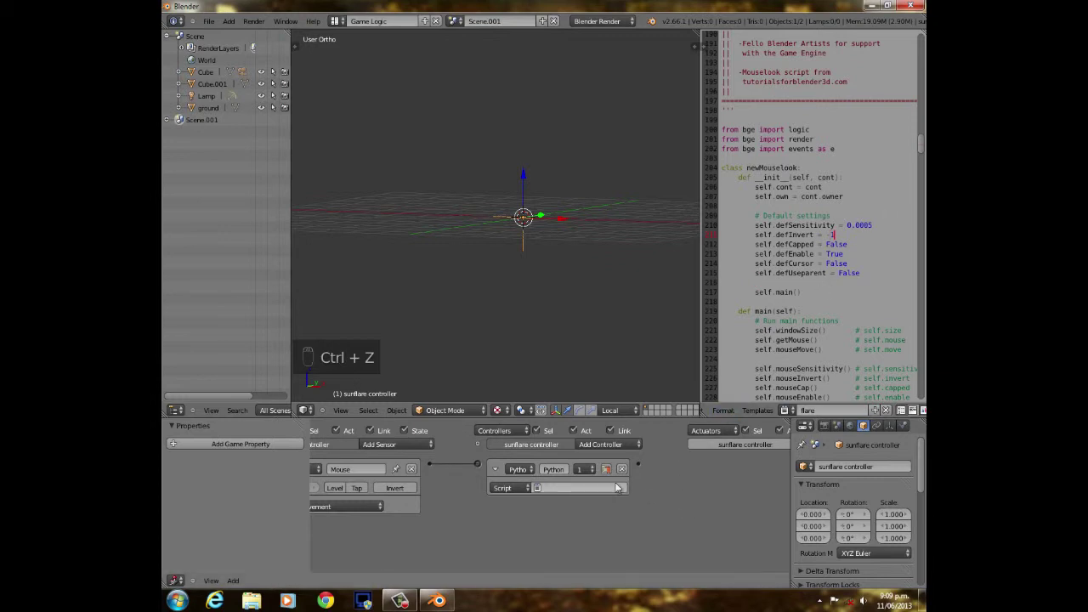
Assign the flare script to the sunflare controller's Python controller and collapse its Mouse sensor and Python controller bricks.
{"action": "left_click", "coordinate": [537, 488]}
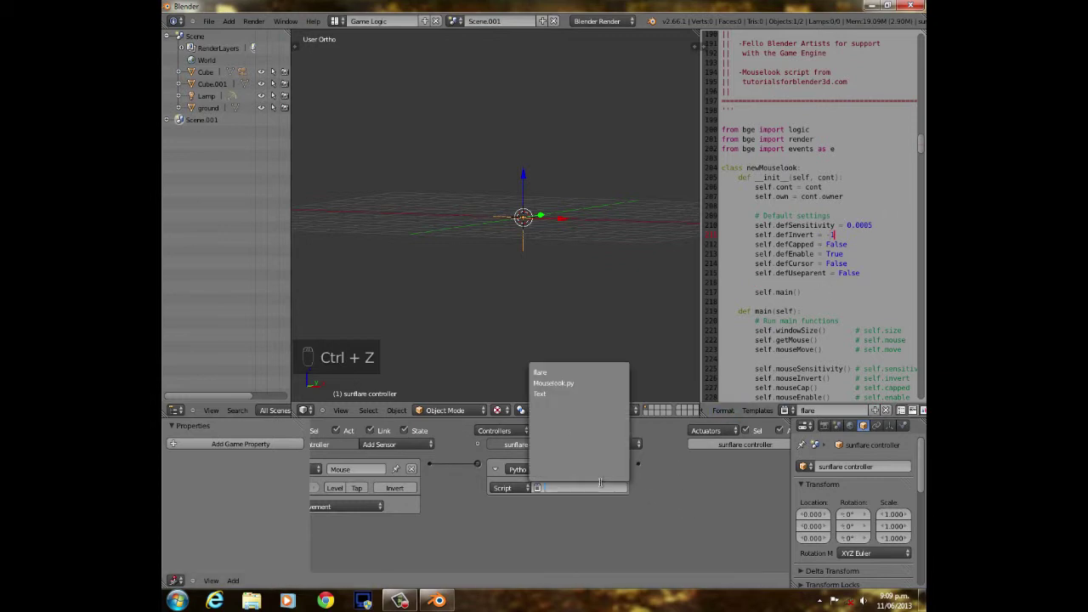
{"action": "left_click", "coordinate": [548, 373]}
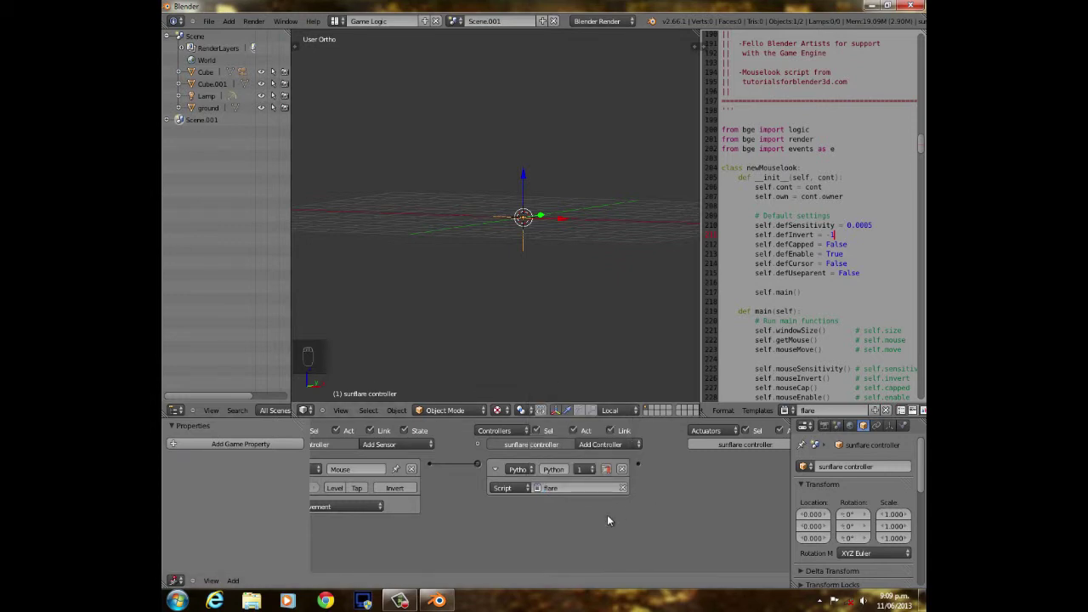
{"action": "middle_click_drag", "start_coordinate": [607, 514], "coordinate": [678, 517]}
{"action": "left_click", "coordinate": [322, 468]}
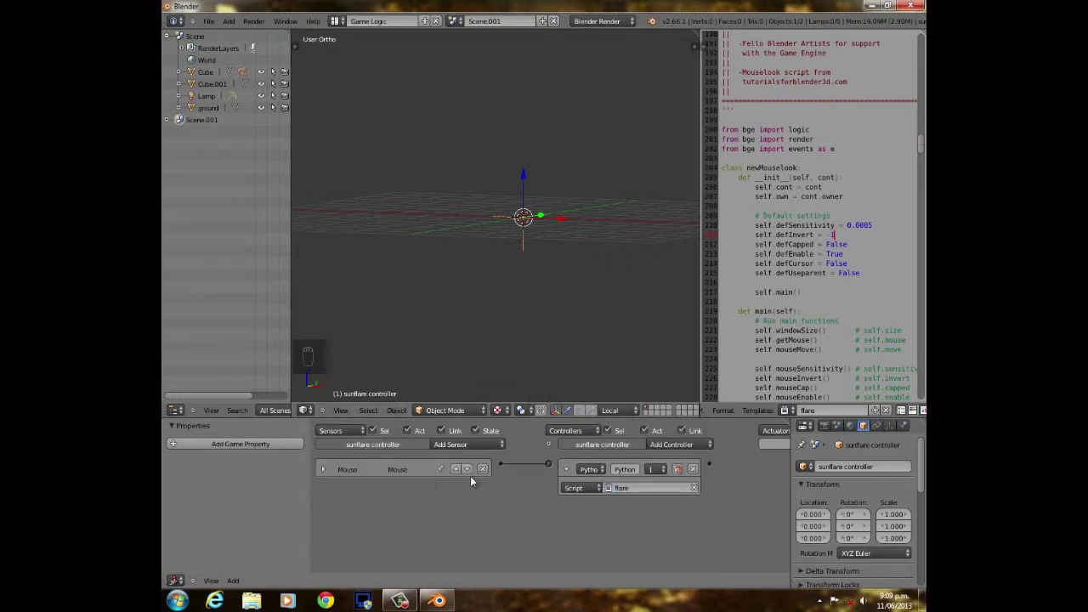
{"action": "left_click", "coordinate": [567, 469]}
Add a cube and move it about 3.475 units along the negative Y axis, away from the sunflare controller empty.
{"action": "middle_click_drag", "start_coordinate": [527, 246], "coordinate": [479, 259]}
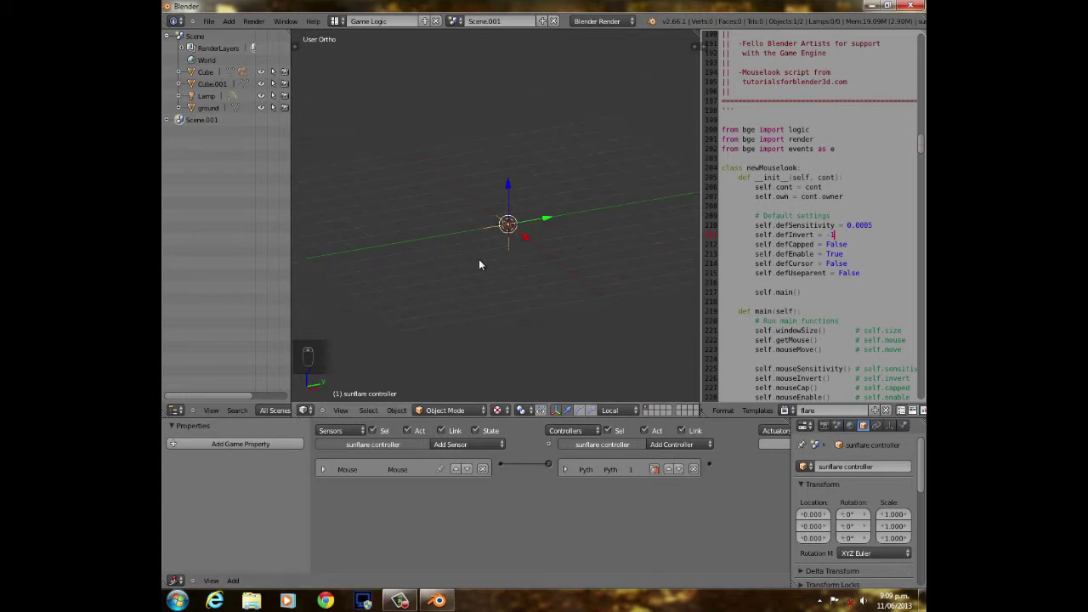
{"action": "key", "text": "shift+a"}
{"action": "mouse_move", "coordinate": [538, 142]}
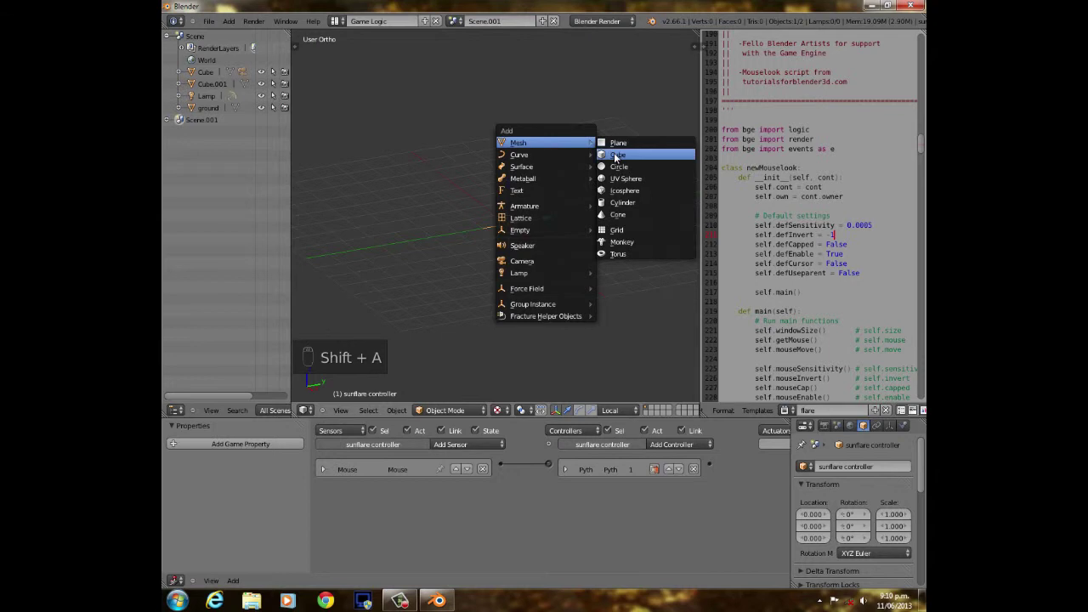
{"action": "left_click", "coordinate": [612, 155]}
{"action": "left_click_drag", "start_coordinate": [548, 216], "coordinate": [460, 235]}
{"action": "scroll", "coordinate": [495, 243], "scroll_direction": "up", "scroll_amount": 2}
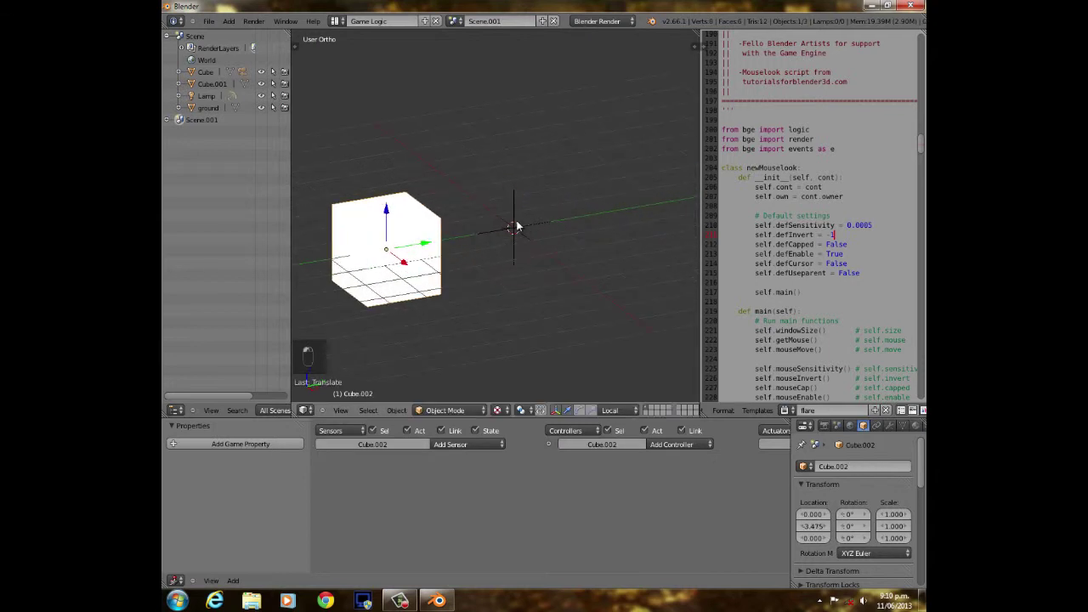
Parent the new cube to the sunflare controller empty.
{"action": "right_click", "coordinate": [517, 226], "text": "shift"}
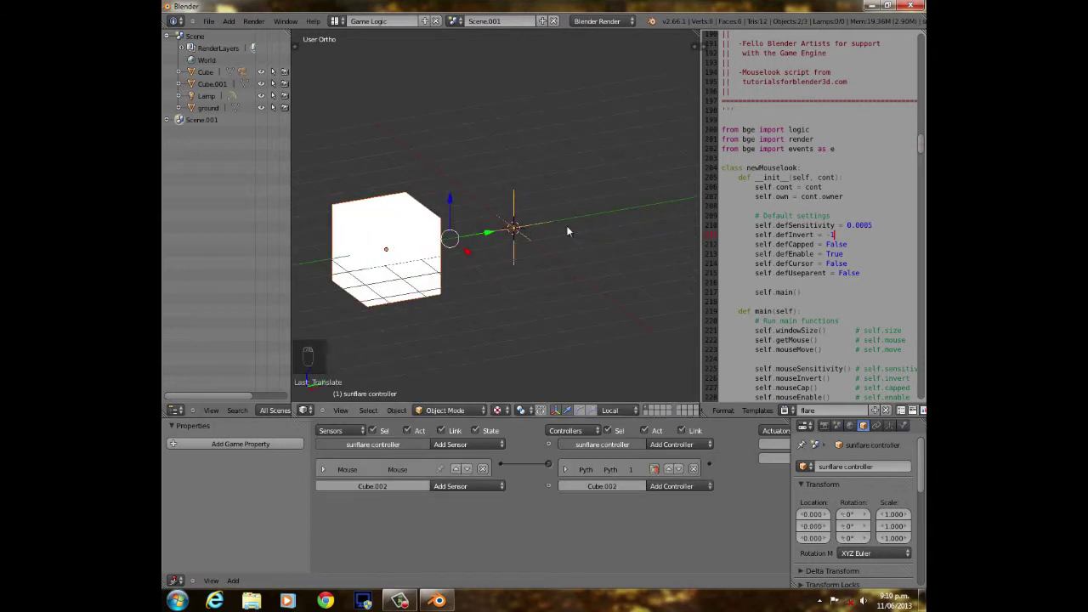
{"action": "key", "text": "ctrl+p"}
{"action": "left_click", "coordinate": [521, 245]}
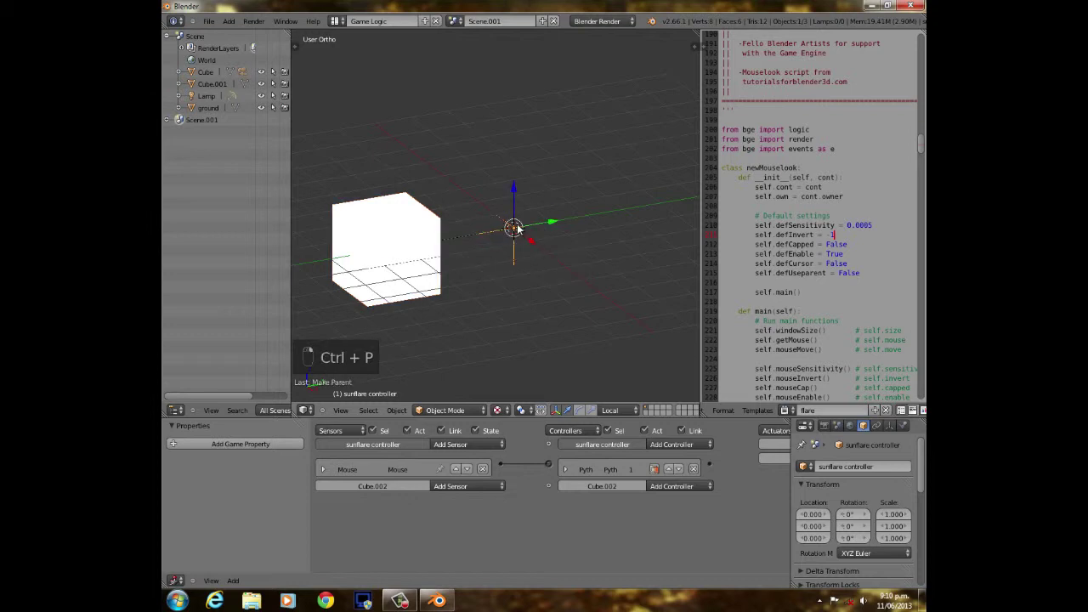
Switch to the original scene with the grass ground and rename it "main".
{"action": "left_click", "coordinate": [451, 20]}
{"action": "left_click", "coordinate": [463, 42]}
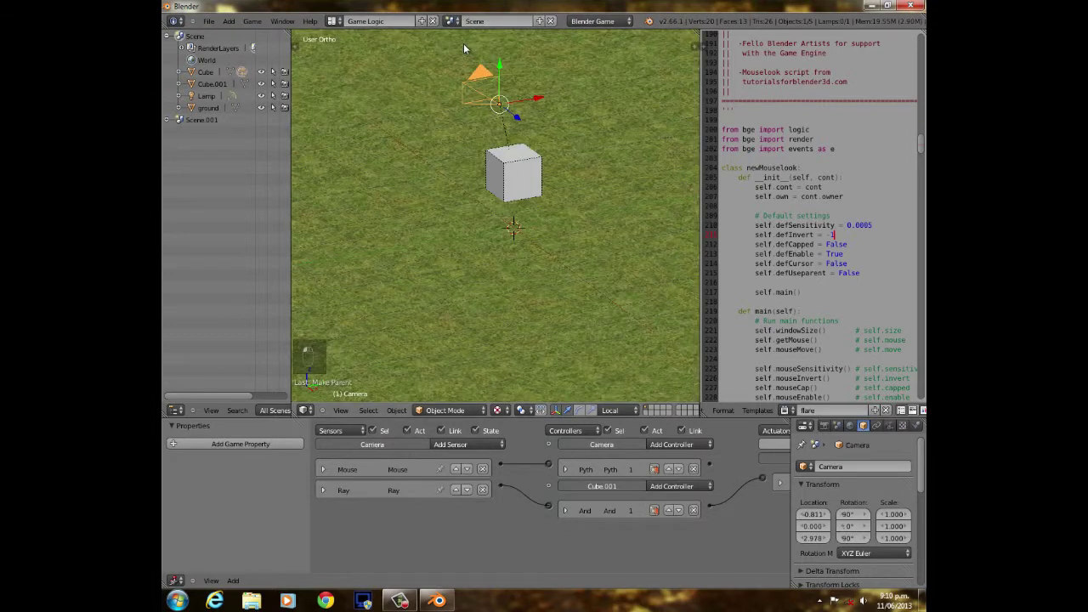
{"action": "left_click", "coordinate": [488, 18]}
{"action": "type", "text": "main"}
{"action": "key", "text": "Return"}
Switch to Scene.001 and rename it "flare".
{"action": "left_click", "coordinate": [439, 21]}
{"action": "left_click", "coordinate": [466, 48]}
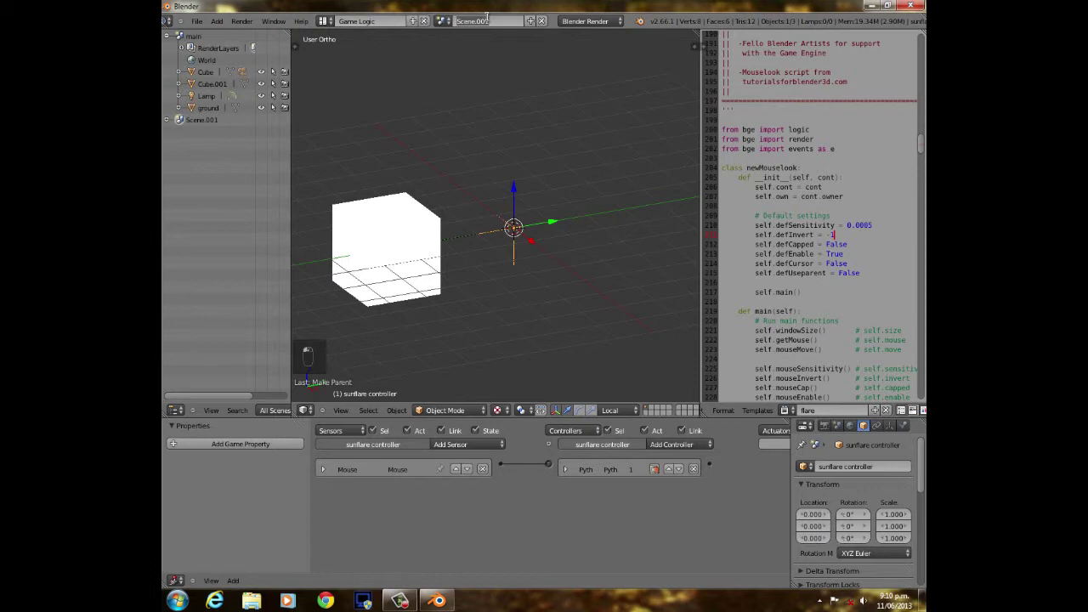
{"action": "left_click", "coordinate": [487, 19]}
{"action": "type", "text": "flare"}
{"action": "key", "text": "Return"}
Switch back to the main scene, keeping the camera selected for logic editing.
{"action": "left_click", "coordinate": [440, 20]}
{"action": "left_click", "coordinate": [450, 52]}
{"action": "scroll", "coordinate": [465, 167], "scroll_direction": "up", "scroll_amount": 3}
{"action": "middle_click_drag", "start_coordinate": [466, 167], "coordinate": [511, 291]}
{"action": "scroll", "coordinate": [511, 291], "scroll_direction": "down", "scroll_amount": 4}
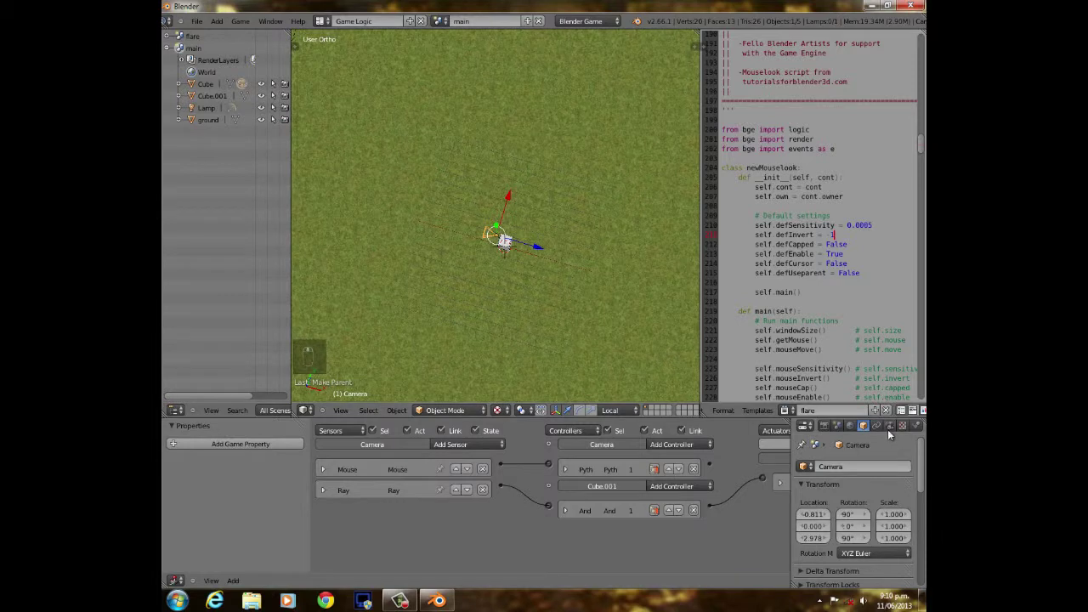
{"action": "scroll", "coordinate": [503, 307], "scroll_direction": "up", "scroll_amount": 3}
{"action": "middle_click_drag", "start_coordinate": [503, 307], "coordinate": [497, 151], "text": "shift"}
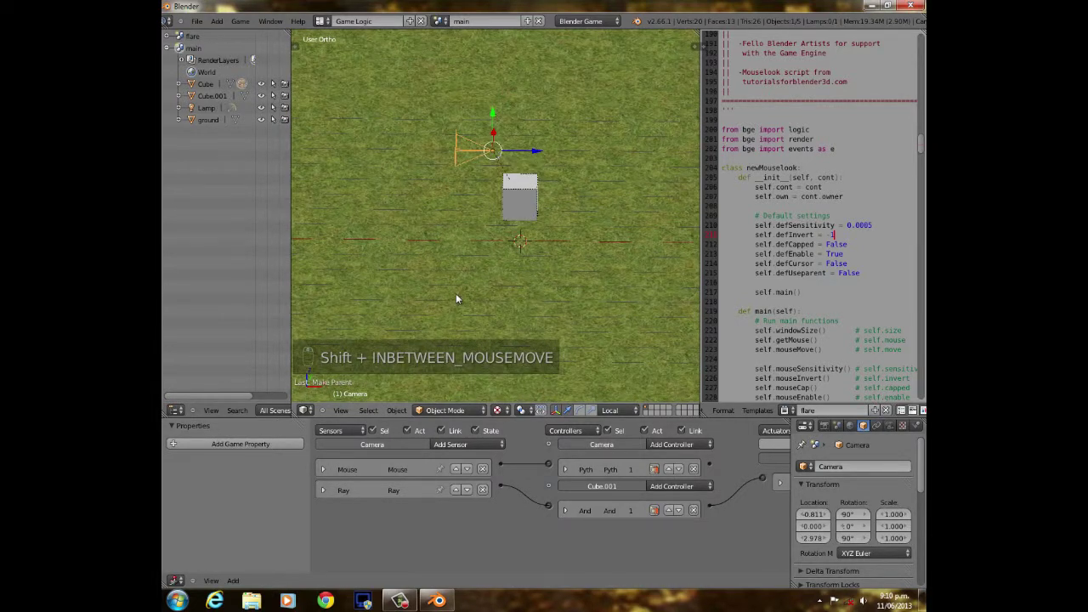
{"action": "middle_click_drag", "start_coordinate": [483, 491], "coordinate": [413, 492]}
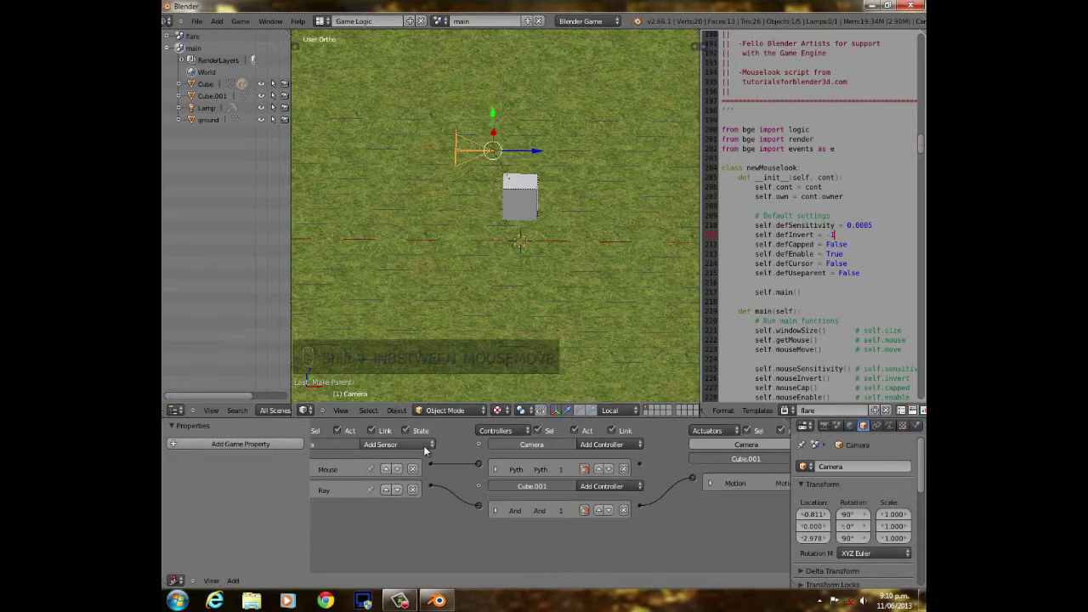
Add an Always sensor to the camera and wire it through an And controller to a new Scene actuator in Add Overlay Scene mode.
{"action": "left_click", "coordinate": [381, 444]}
{"action": "left_click", "coordinate": [408, 430]}
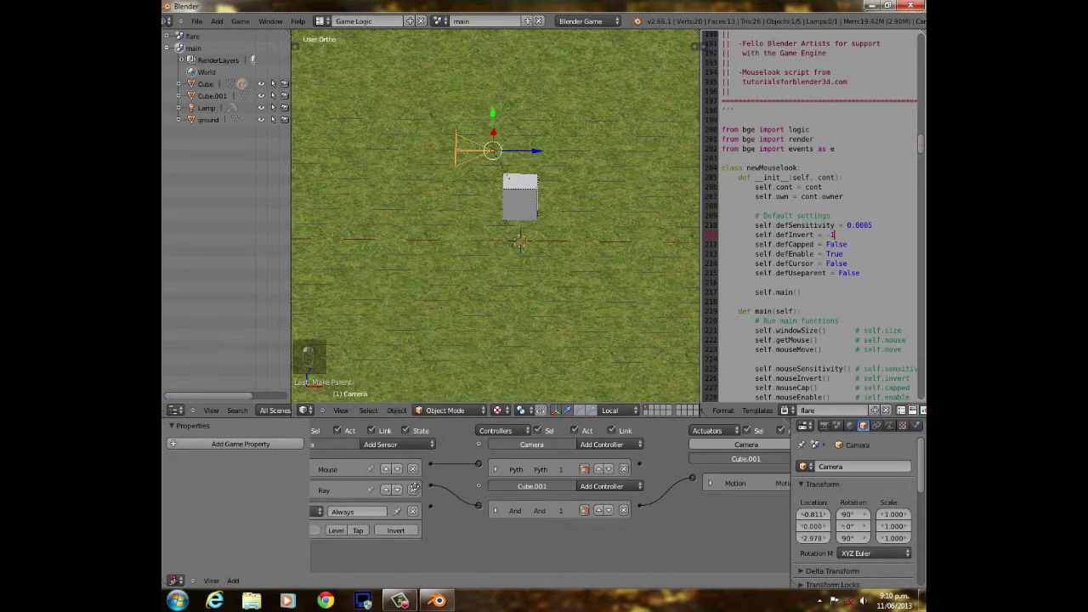
{"action": "middle_click_drag", "start_coordinate": [416, 488], "coordinate": [485, 487]}
{"action": "middle_click_drag", "start_coordinate": [688, 488], "coordinate": [570, 487]}
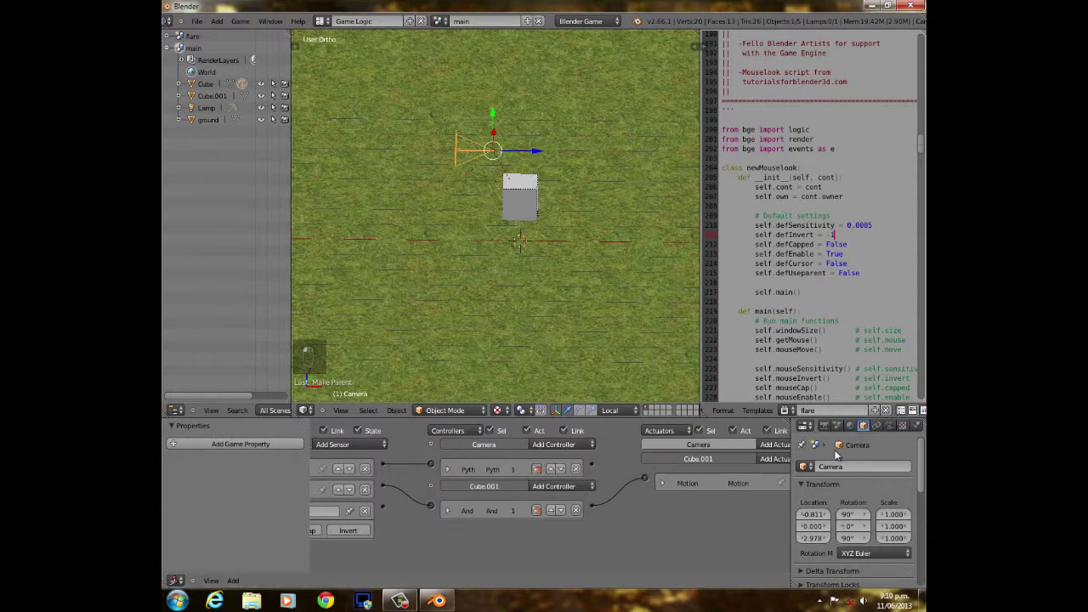
{"action": "left_click", "coordinate": [777, 446]}
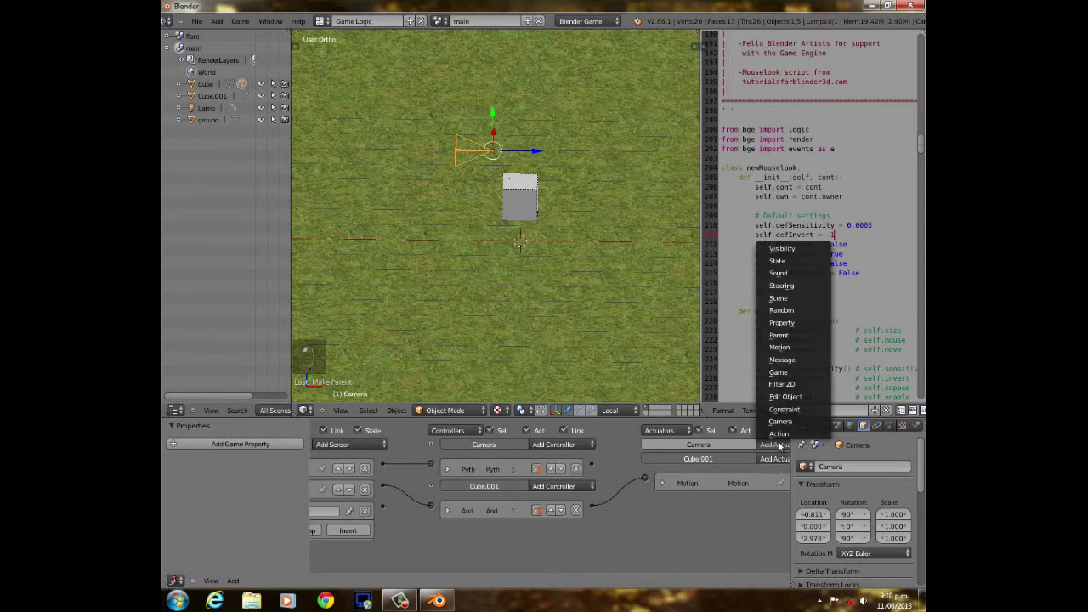
{"action": "left_click", "coordinate": [779, 299]}
{"action": "left_click", "coordinate": [731, 491]}
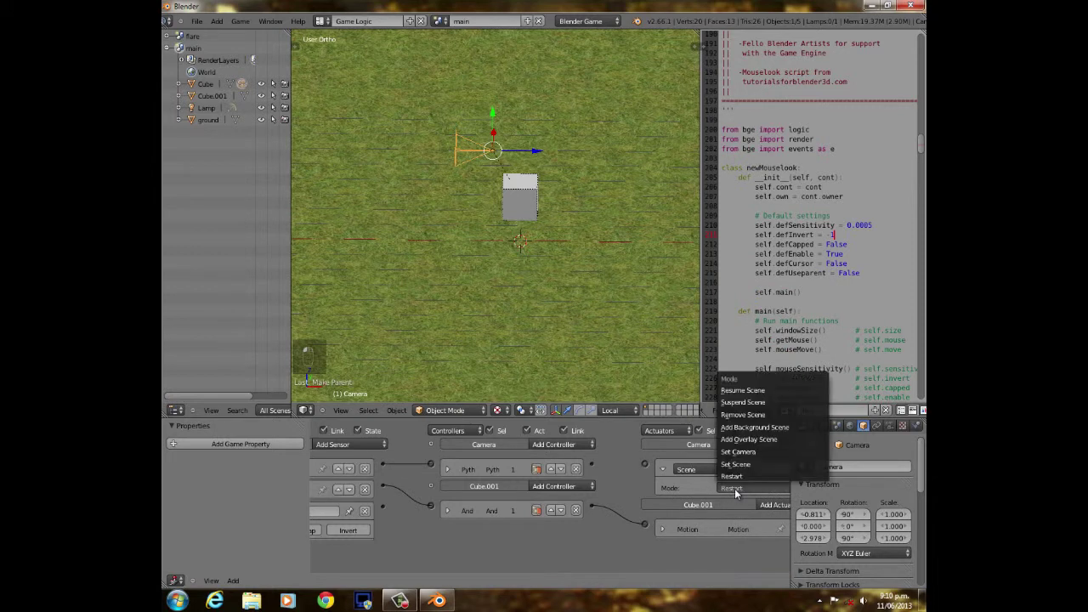
{"action": "left_click", "coordinate": [735, 451]}
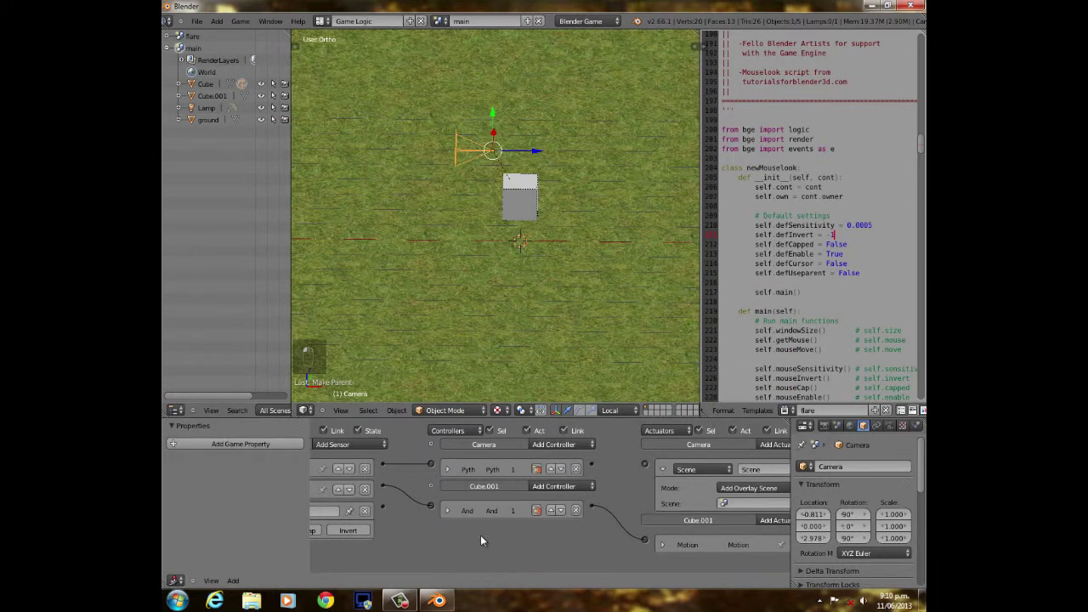
{"action": "left_click_drag", "start_coordinate": [382, 505], "coordinate": [645, 467]}
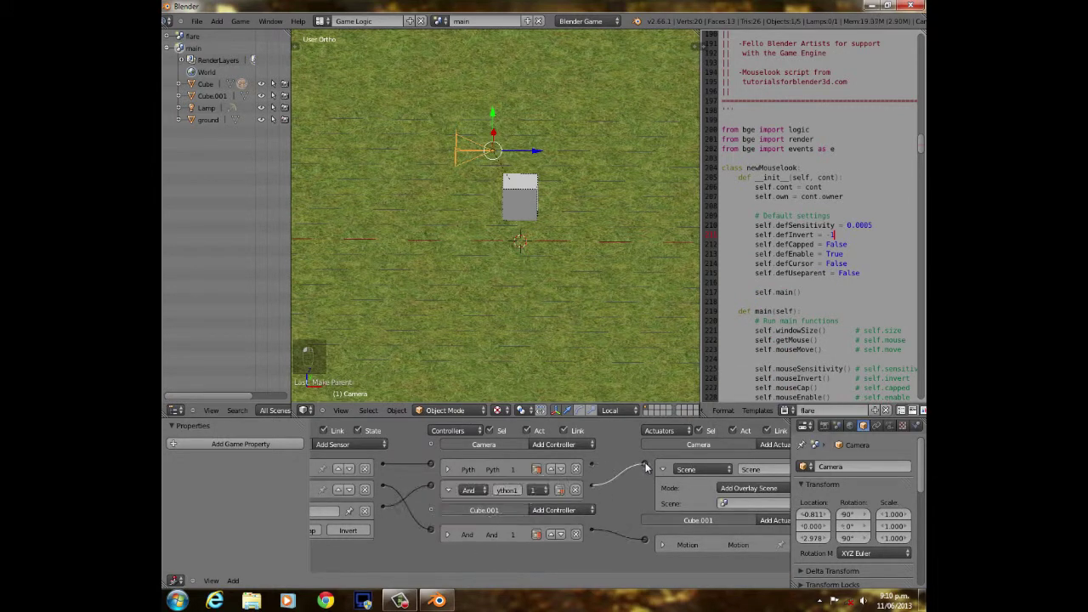
{"action": "left_click", "coordinate": [448, 490]}
{"action": "scroll", "coordinate": [487, 230], "scroll_direction": "down", "scroll_amount": 2}
{"action": "scroll", "coordinate": [510, 230], "scroll_direction": "down", "scroll_amount": 7}
{"action": "scroll", "coordinate": [462, 213], "scroll_direction": "up", "scroll_amount": 9}
{"action": "scroll", "coordinate": [446, 165], "scroll_direction": "down", "scroll_amount": 2}
{"action": "middle_click_drag", "start_coordinate": [408, 192], "coordinate": [506, 206]}
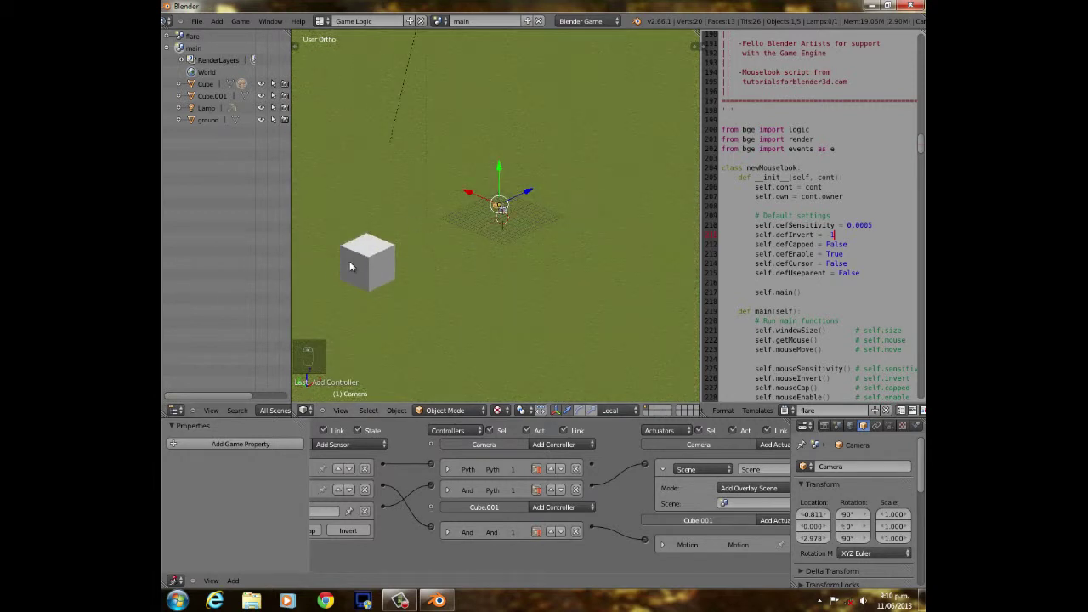
{"action": "middle_click_drag", "start_coordinate": [402, 271], "coordinate": [314, 250]}
{"action": "middle_click_drag", "start_coordinate": [327, 156], "coordinate": [404, 174]}
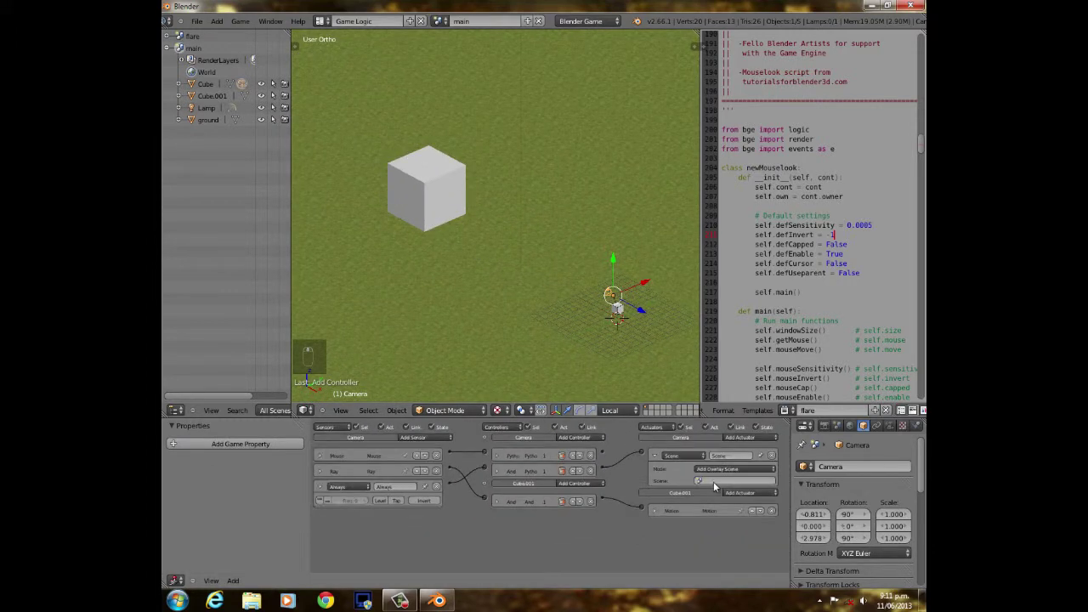
Choose flare as the camera's overlay scene and collapse the Scene actuator and Always sensor.
{"action": "scroll", "coordinate": [728, 493], "scroll_direction": "up", "scroll_amount": 4}
{"action": "left_click", "coordinate": [730, 498]}
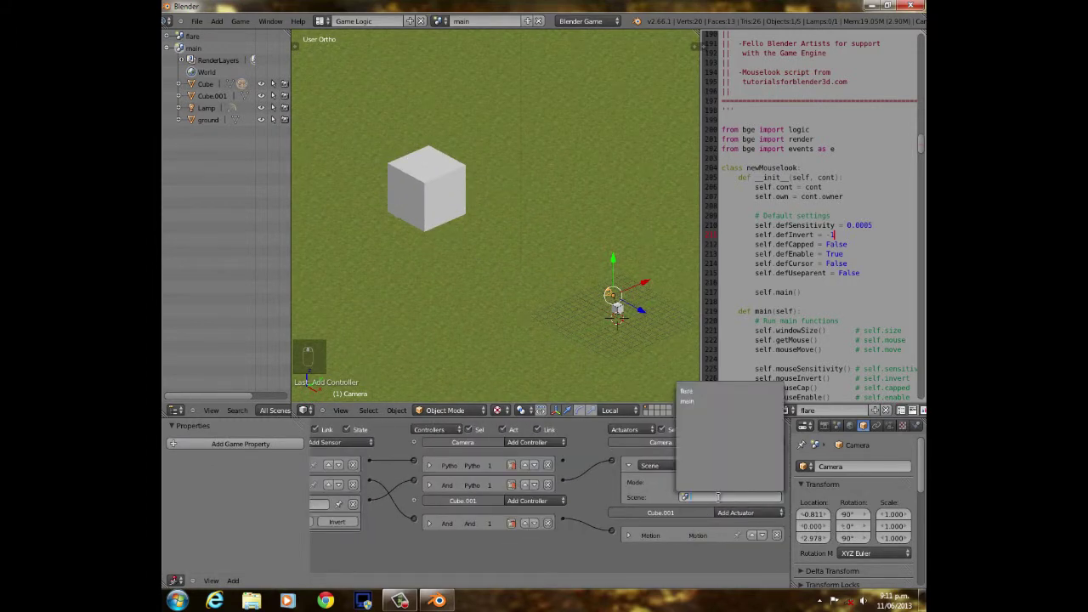
{"action": "left_click", "coordinate": [705, 391]}
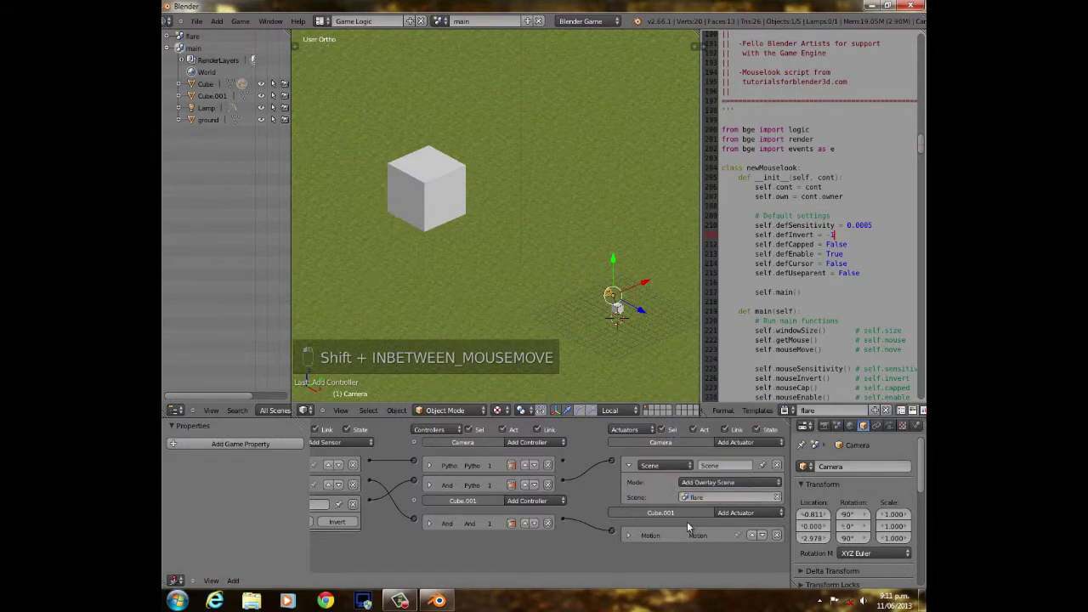
{"action": "left_click", "coordinate": [630, 464]}
{"action": "middle_click_drag", "start_coordinate": [524, 507], "coordinate": [641, 507]}
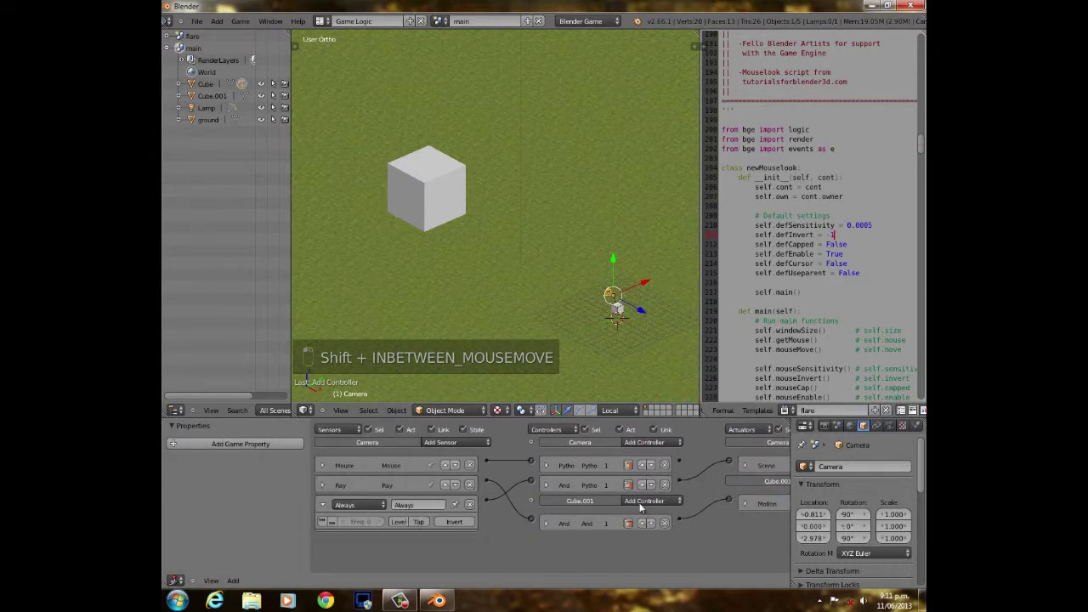
{"action": "left_click", "coordinate": [324, 506]}
Run the game from the camera view to test the flare scene overlay, and stop it.
{"action": "scroll", "coordinate": [438, 340], "scroll_direction": "up", "scroll_amount": 2}
{"action": "key", "text": "KP_0"}
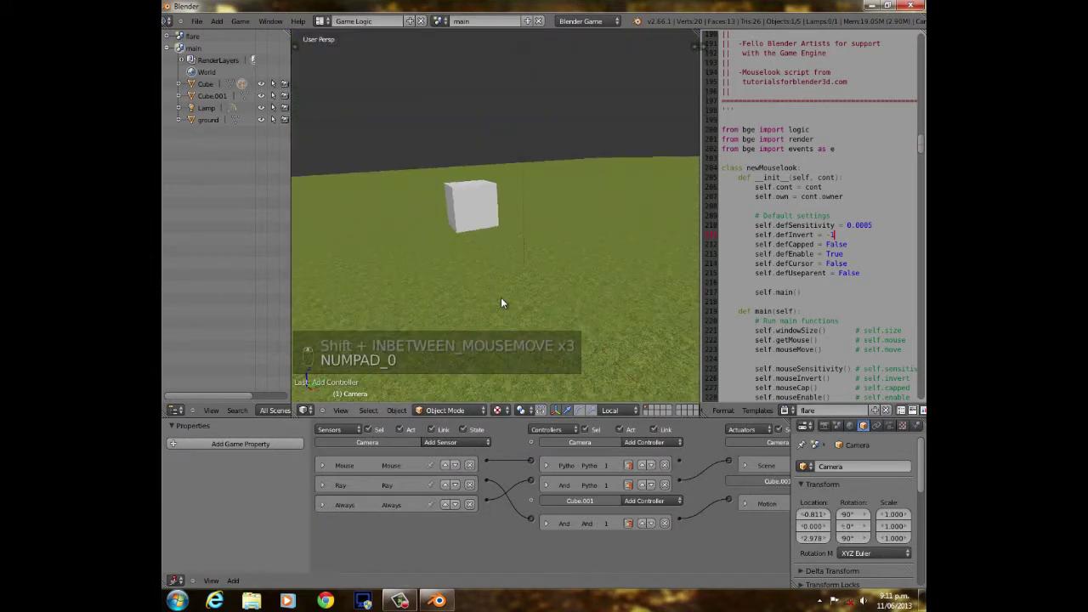
{"action": "key", "text": "p"}
{"action": "key", "text": "p"}
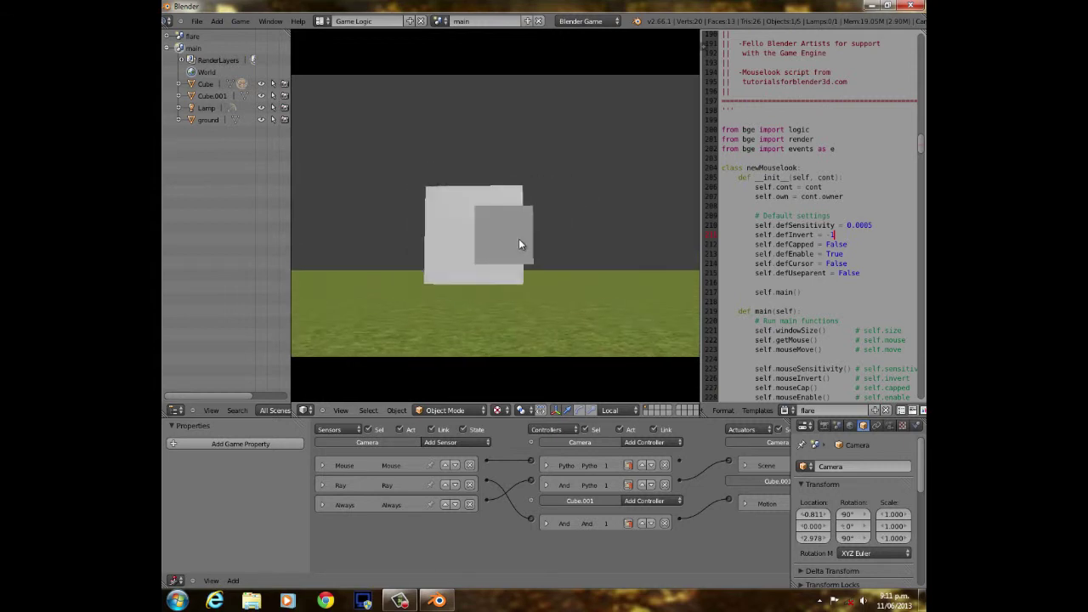
{"action": "key", "text": "Escape"}
Remove the Motion actuator and And controller from the large sunflare cube in the main scene.
{"action": "right_click", "coordinate": [474, 184]}
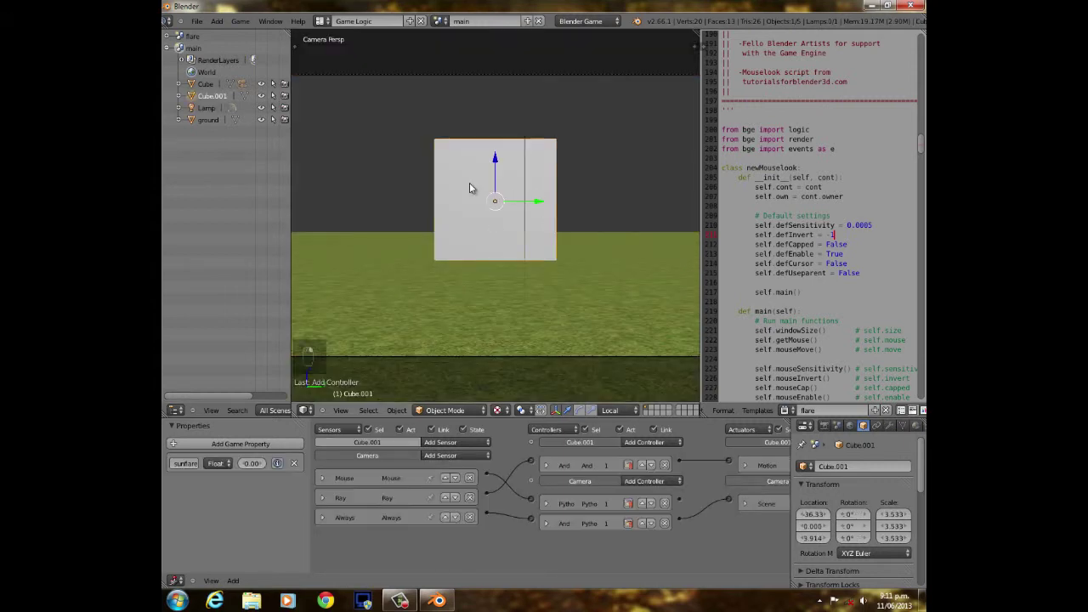
{"action": "middle_click_drag", "start_coordinate": [620, 546], "coordinate": [465, 524]}
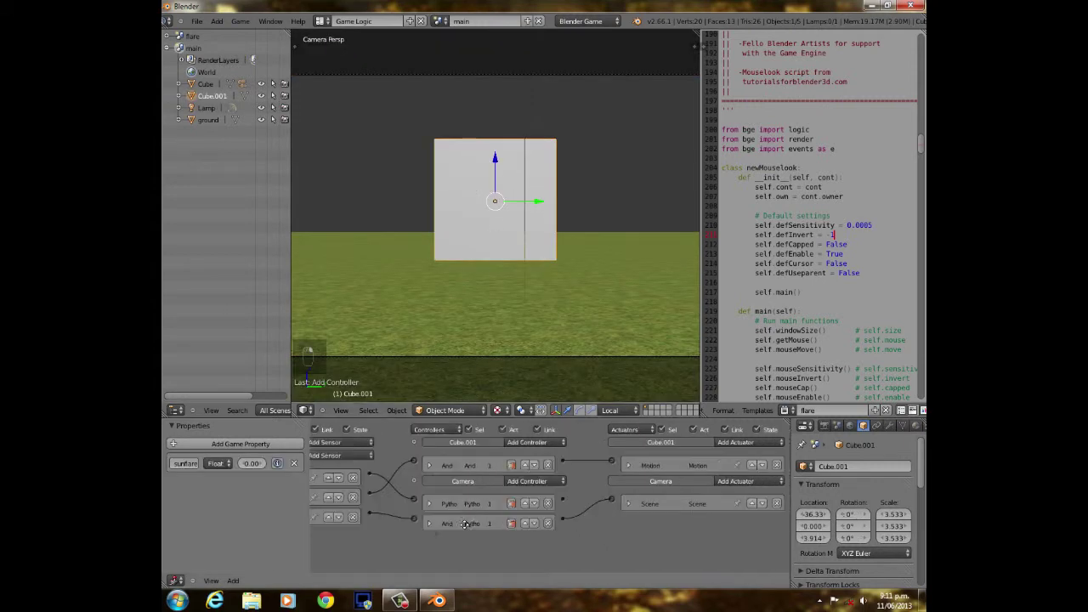
{"action": "left_click", "coordinate": [776, 466]}
{"action": "left_click", "coordinate": [549, 465]}
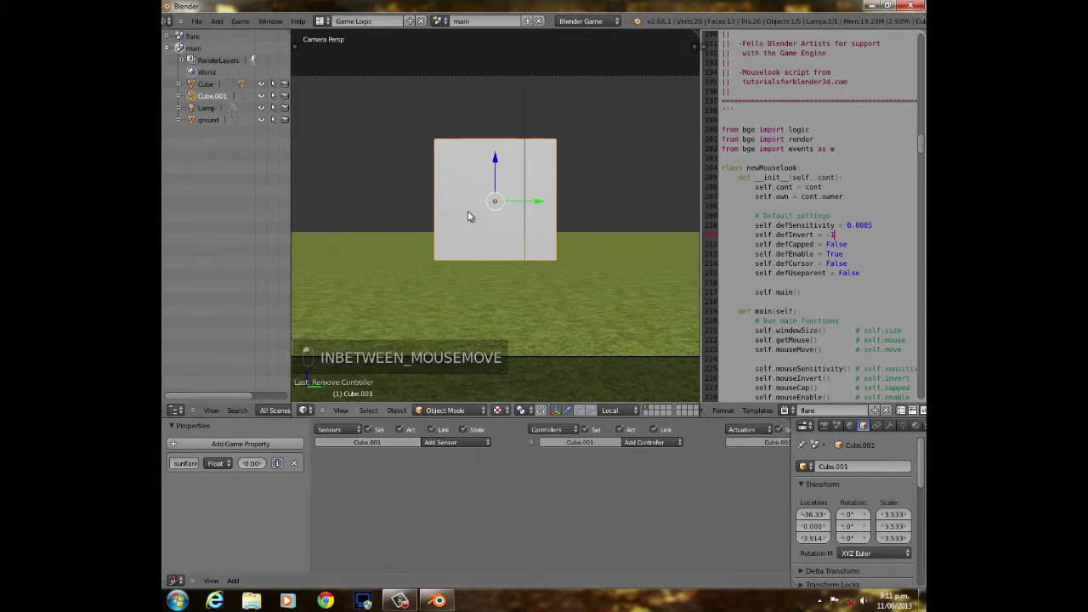
Switch to the flare scene and delete its cube.
{"action": "scroll", "coordinate": [468, 214], "scroll_direction": "down", "scroll_amount": 2}
{"action": "middle_click_drag", "start_coordinate": [469, 214], "coordinate": [556, 206]}
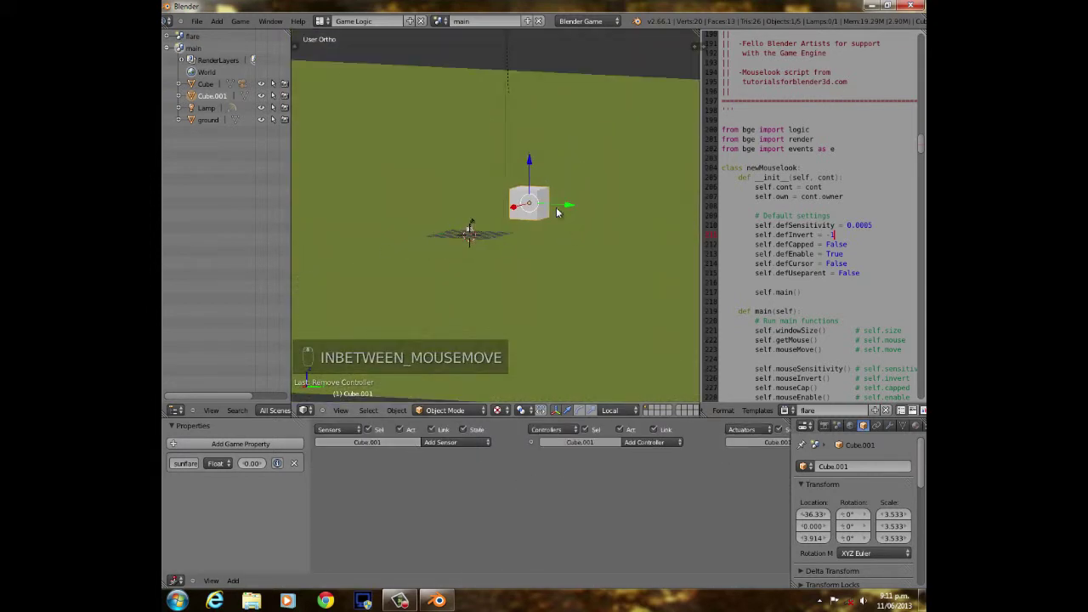
{"action": "left_click", "coordinate": [442, 21]}
{"action": "left_click", "coordinate": [463, 50]}
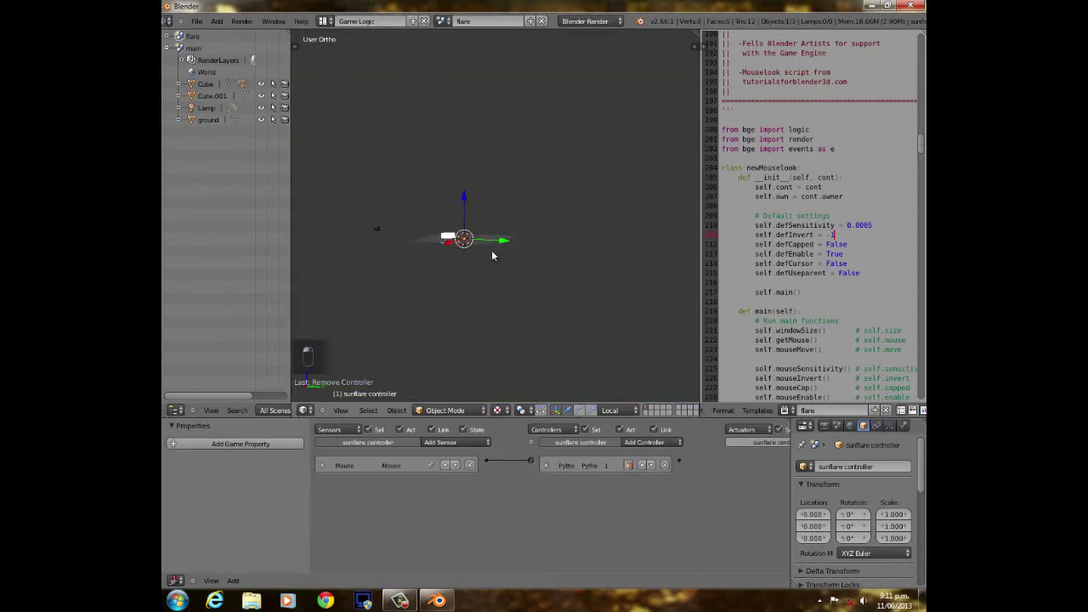
{"action": "middle_click_drag", "start_coordinate": [566, 215], "coordinate": [576, 248]}
{"action": "middle_click_drag", "start_coordinate": [491, 293], "coordinate": [542, 188], "text": "shift"}
{"action": "right_click", "coordinate": [535, 187]}
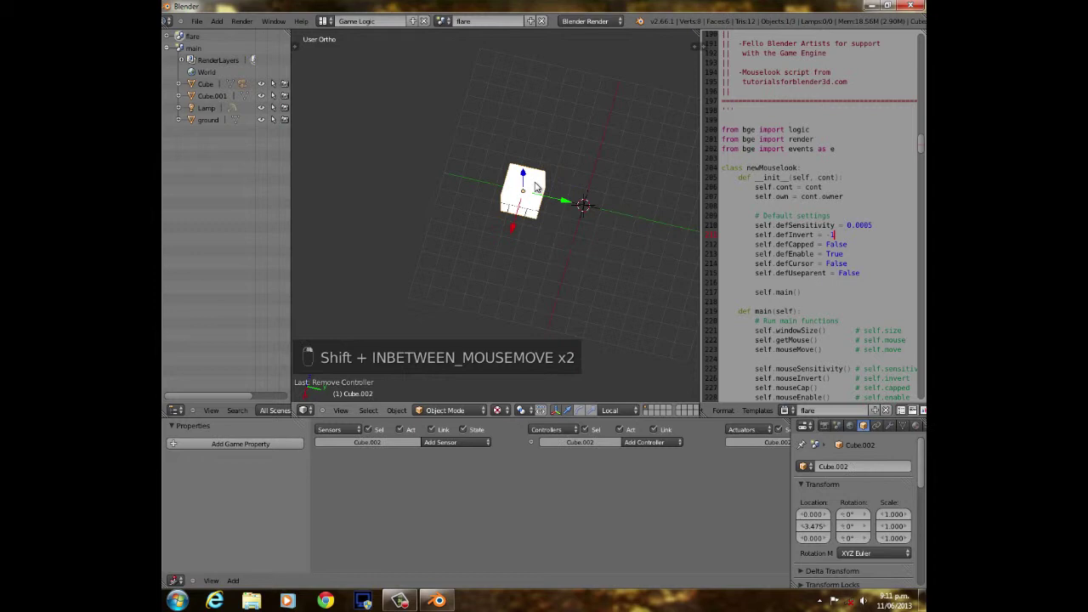
{"action": "key", "text": "x"}
{"action": "left_click", "coordinate": [525, 197]}
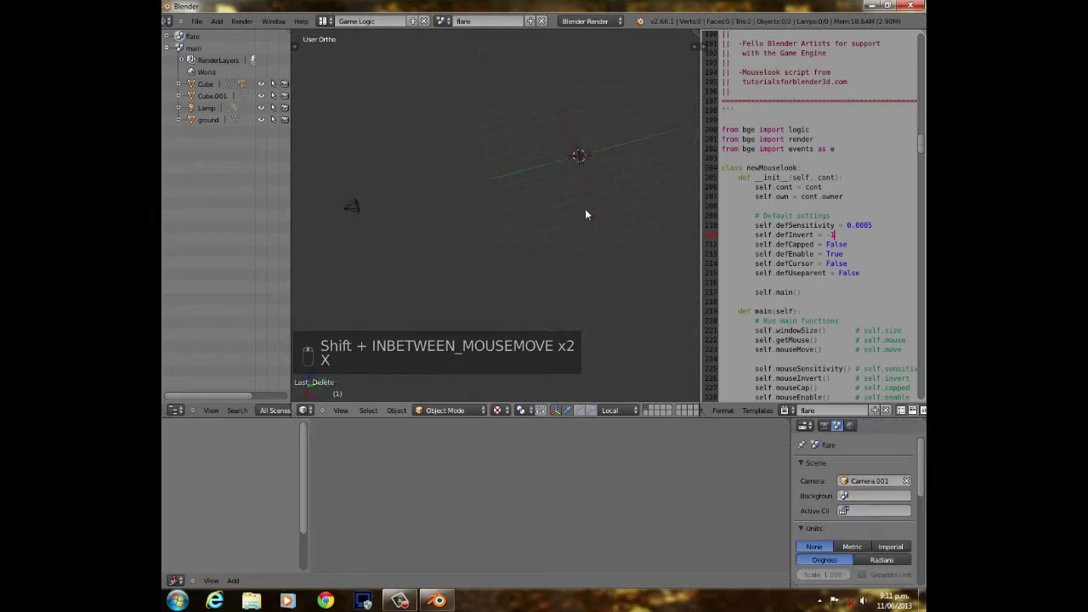
Add a plane at the flare scene's origin and rotate it 90° about the X axis.
{"action": "key", "text": "shift+a"}
{"action": "mouse_move", "coordinate": [629, 212]}
{"action": "left_click", "coordinate": [687, 201]}
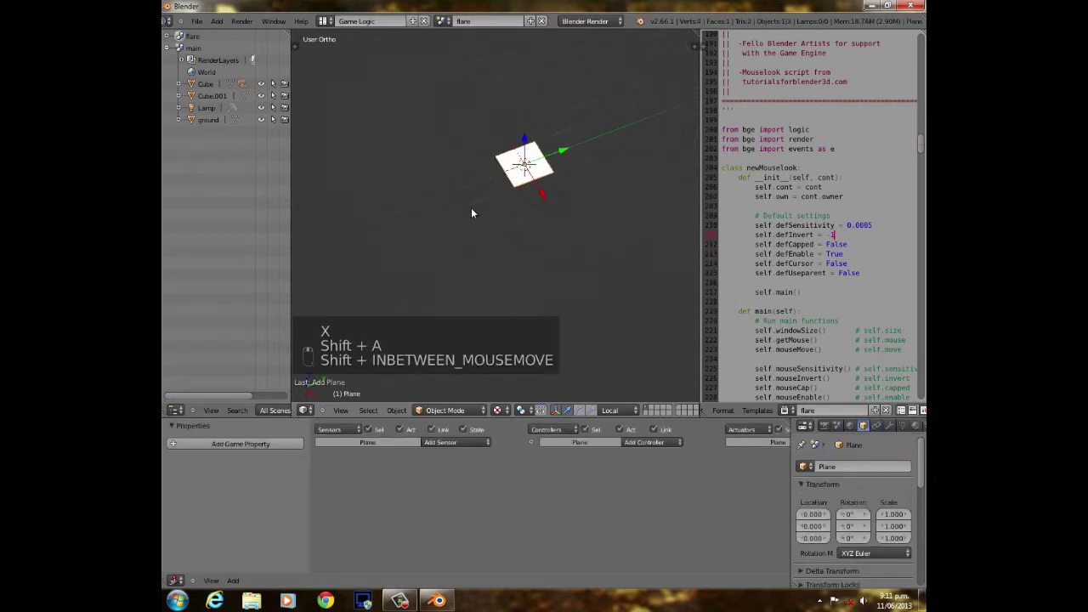
{"action": "scroll", "coordinate": [571, 207], "scroll_direction": "down", "scroll_amount": 3, "text": "shift"}
{"action": "type", "text": "rx90"}
{"action": "key", "text": "Return"}
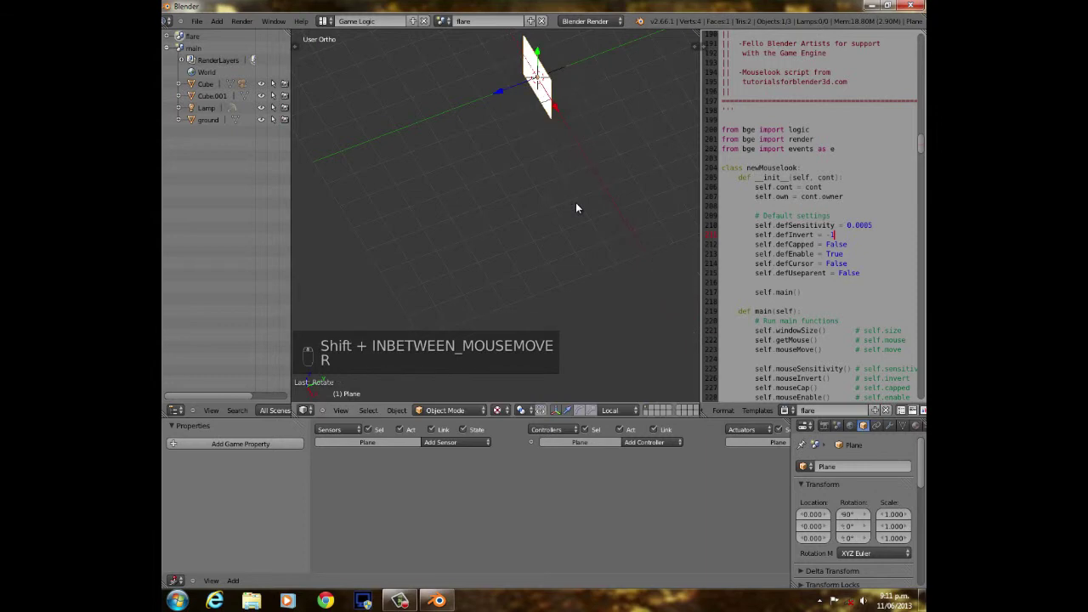
Move the plane about 3.3 units along the negative Y axis and set the transform orientation to Global.
{"action": "scroll", "coordinate": [575, 204], "scroll_direction": "up", "scroll_amount": 4}
{"action": "middle_click_drag", "start_coordinate": [576, 204], "coordinate": [482, 342], "text": "shift"}
{"action": "scroll", "coordinate": [482, 342], "scroll_direction": "down", "scroll_amount": 3}
{"action": "left_click_drag", "start_coordinate": [458, 174], "coordinate": [416, 213]}
{"action": "left_click", "coordinate": [610, 409]}
{"action": "left_click", "coordinate": [614, 344]}
{"action": "middle_click_drag", "start_coordinate": [448, 246], "coordinate": [481, 166], "text": "shift"}
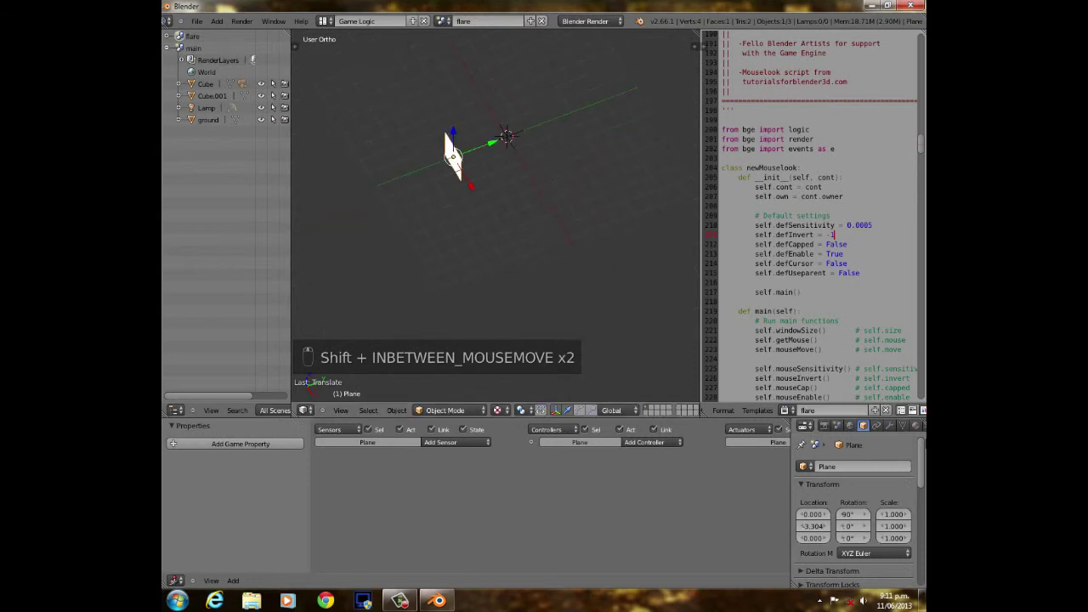
Give the plane a new material and rename the object "flare1".
{"action": "left_click", "coordinate": [890, 426]}
{"action": "left_click", "coordinate": [850, 505]}
{"action": "left_click", "coordinate": [835, 426]}
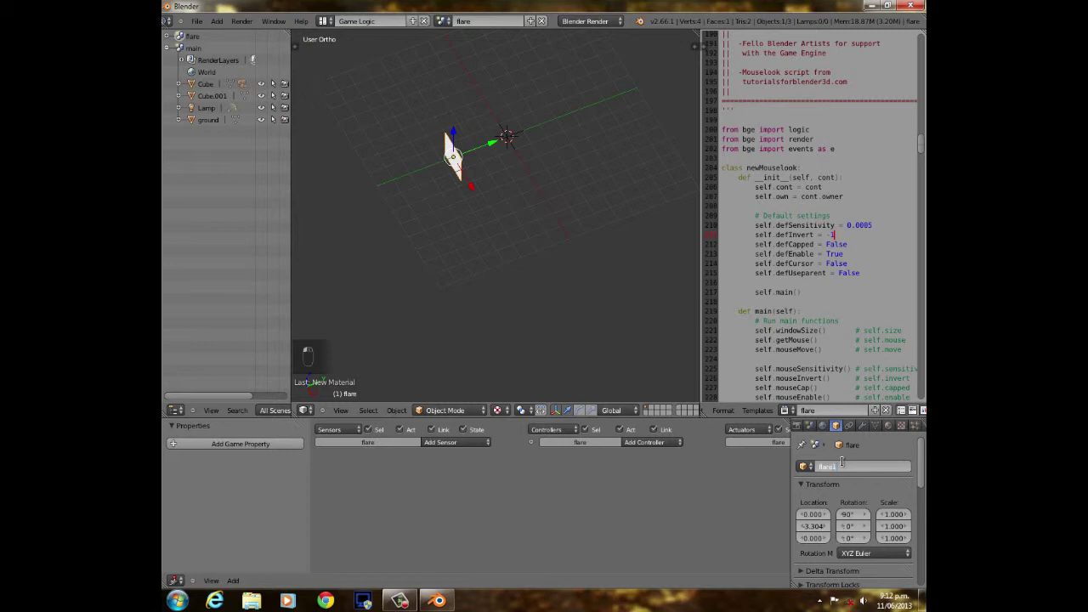
{"action": "left_click", "coordinate": [889, 425]}
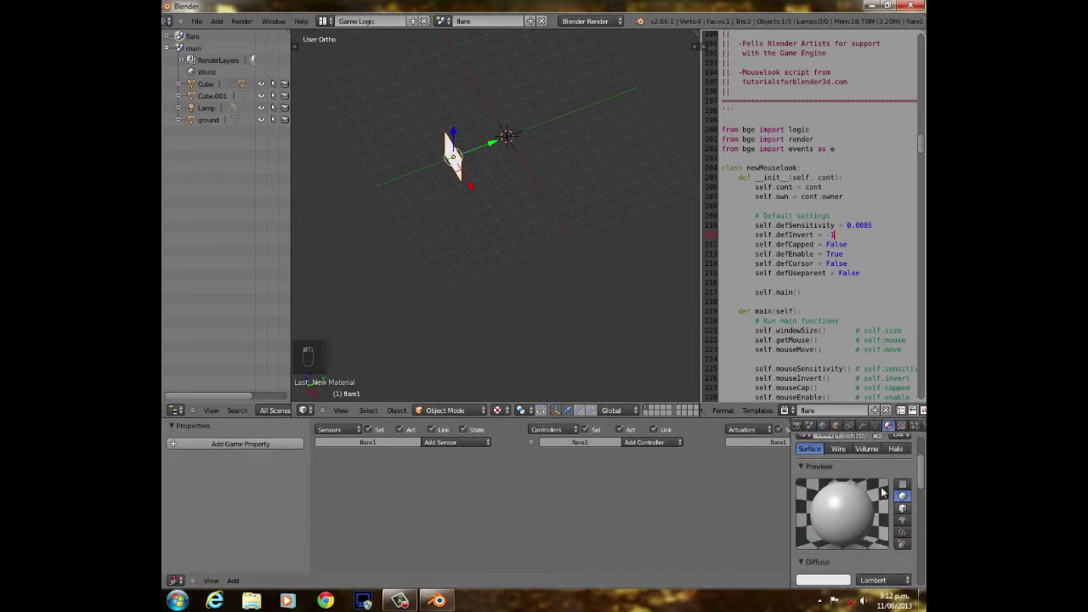
Set the plane material's specular intensity to 0 and enable Z Transparency with alpha and specular at 0.
{"action": "scroll", "coordinate": [832, 551], "scroll_direction": "down", "scroll_amount": 3}
{"action": "left_click_drag", "start_coordinate": [789, 551], "coordinate": [777, 551]}
{"action": "scroll", "coordinate": [887, 543], "scroll_direction": "down", "scroll_amount": 6}
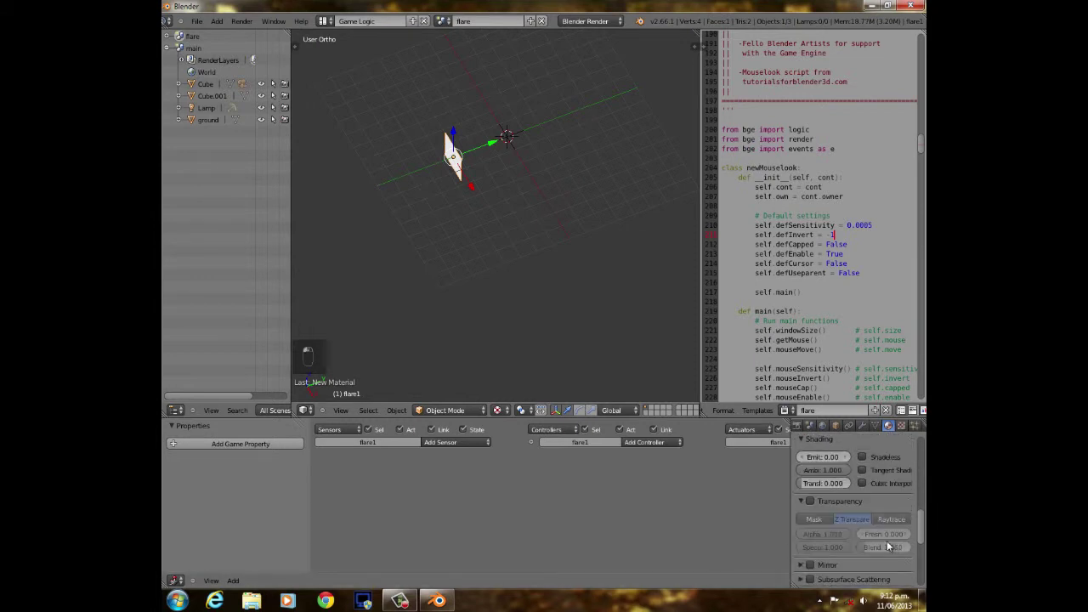
{"action": "scroll", "coordinate": [887, 545], "scroll_direction": "up", "scroll_amount": 4}
{"action": "scroll", "coordinate": [886, 540], "scroll_direction": "down", "scroll_amount": 4}
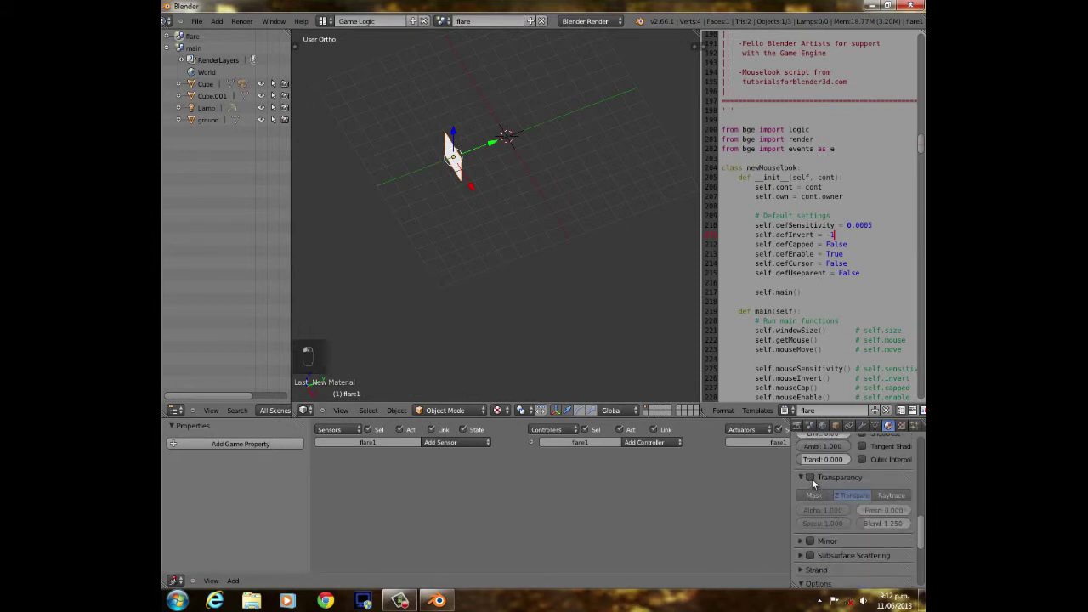
{"action": "left_click_drag", "start_coordinate": [837, 510], "coordinate": [748, 511]}
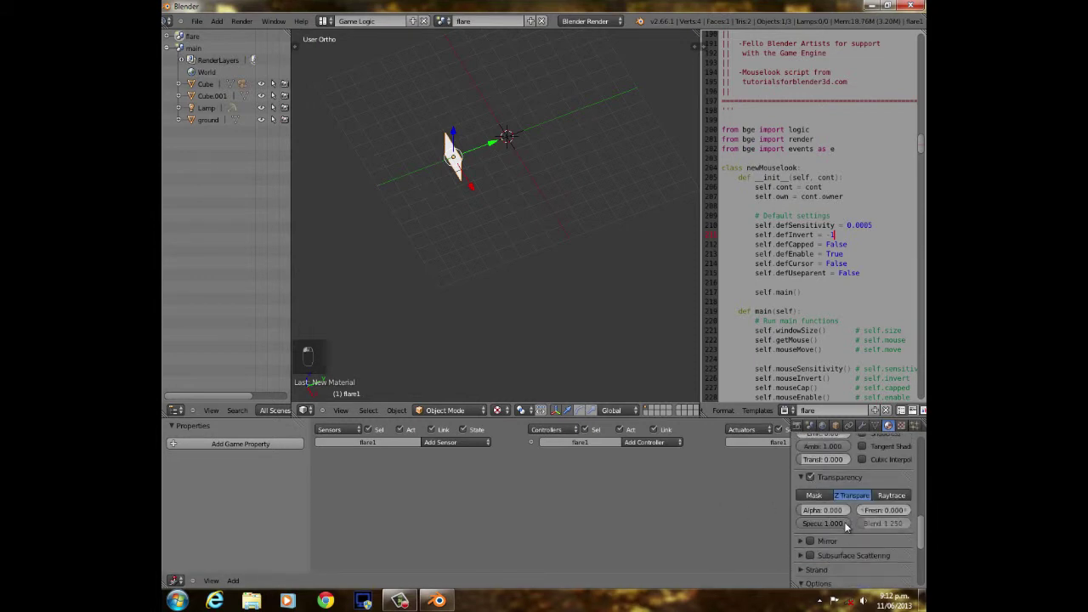
Switch the flare scene's render engine to Blender Game and disable backface culling on the plane's material.
{"action": "left_click", "coordinate": [593, 20]}
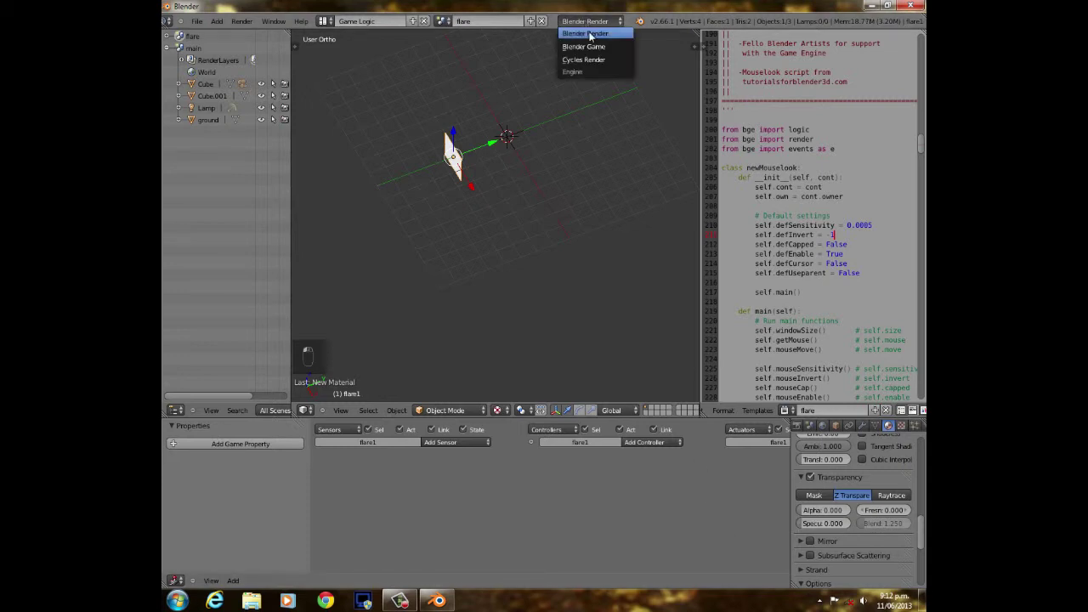
{"action": "left_click", "coordinate": [589, 46]}
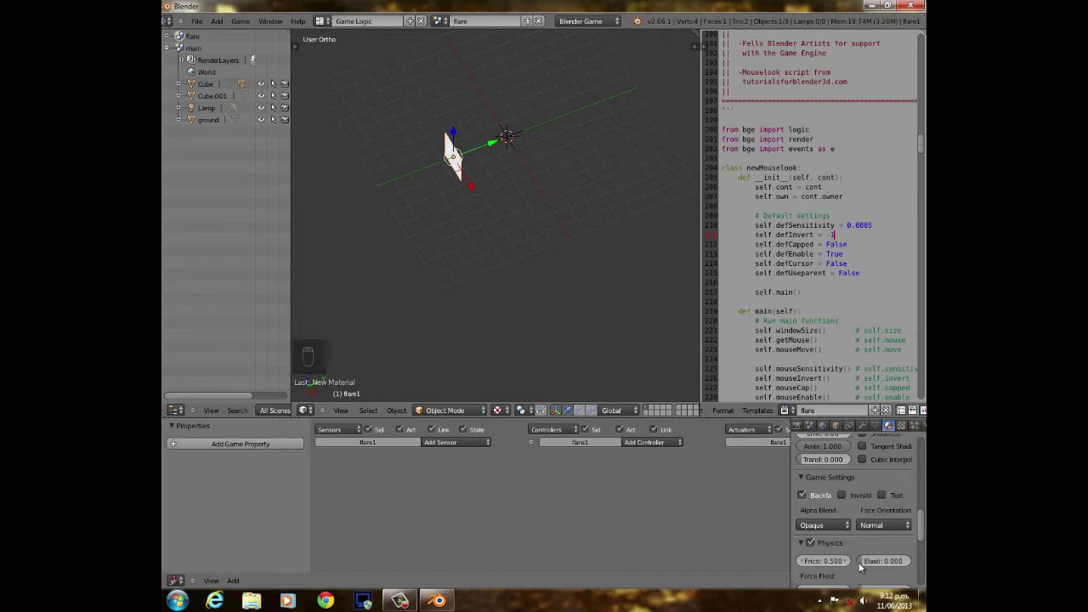
{"action": "scroll", "coordinate": [859, 578], "scroll_direction": "up", "scroll_amount": 1}
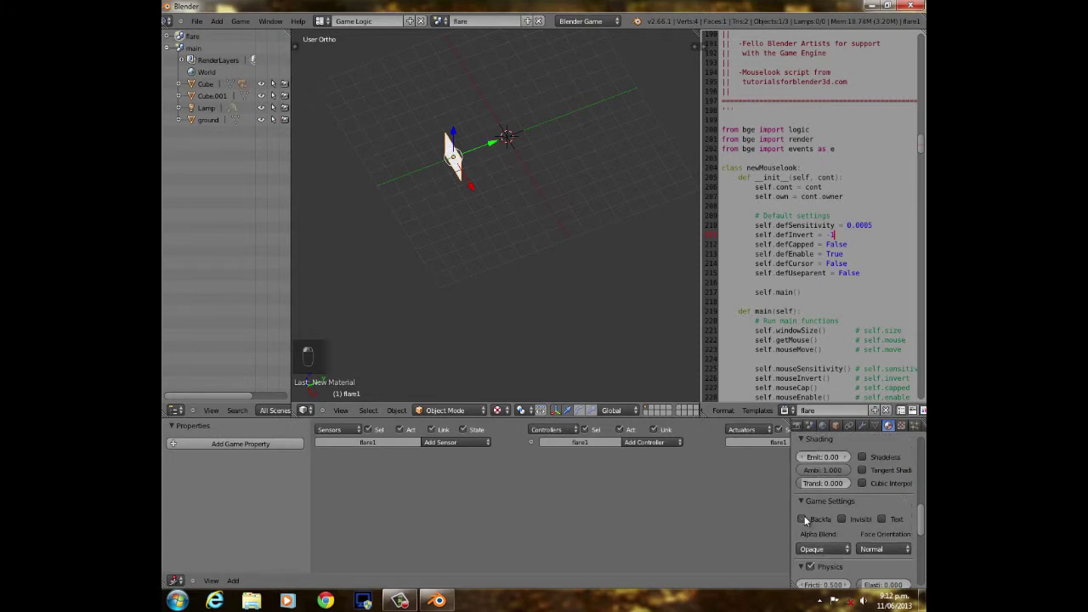
Expand the plane material's Transparency settings under Blender Game and check the alpha value.
{"action": "scroll", "coordinate": [829, 536], "scroll_direction": "down", "scroll_amount": 4}
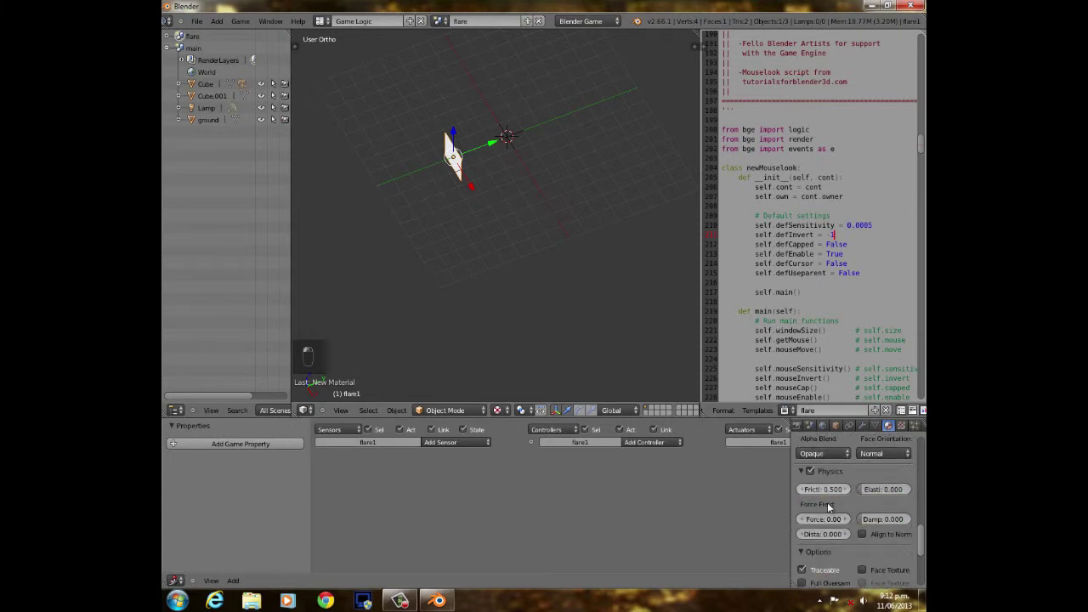
{"action": "scroll", "coordinate": [853, 541], "scroll_direction": "down", "scroll_amount": 6}
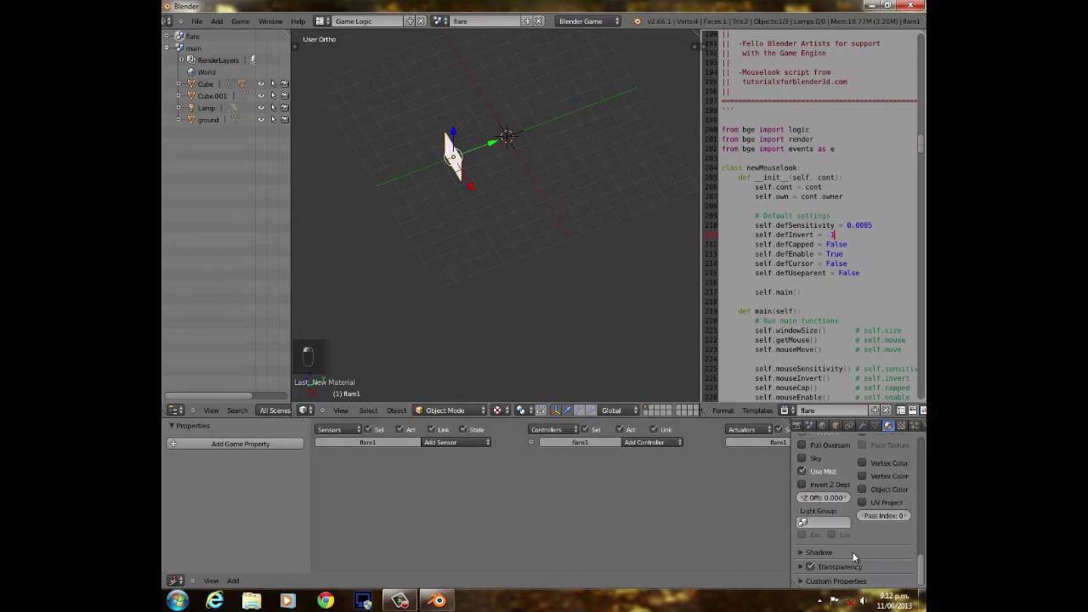
{"action": "left_click", "coordinate": [800, 566]}
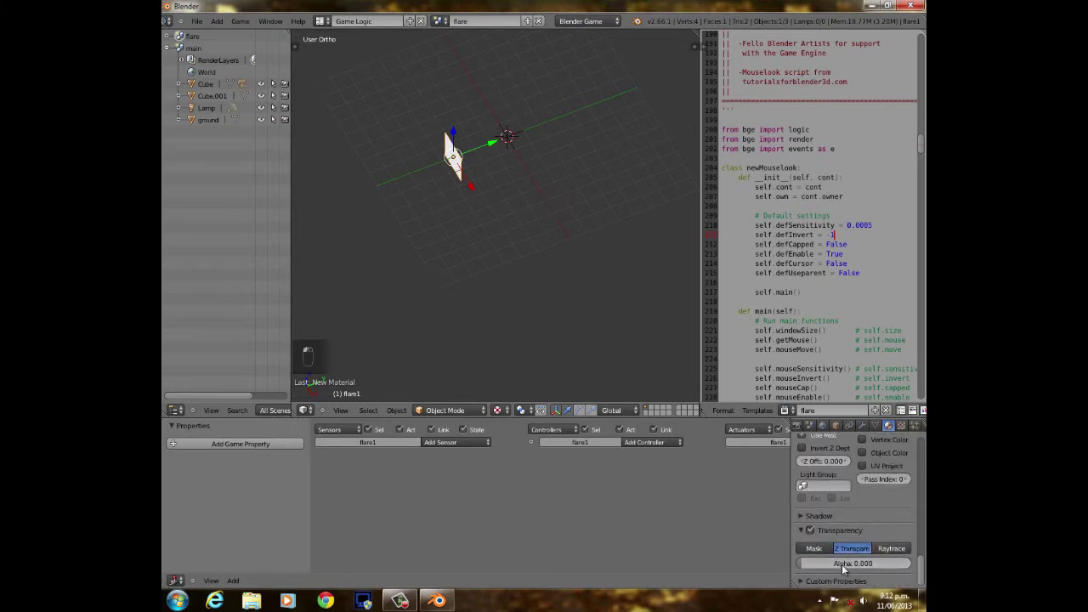
{"action": "scroll", "coordinate": [867, 480], "scroll_direction": "up", "scroll_amount": 15}
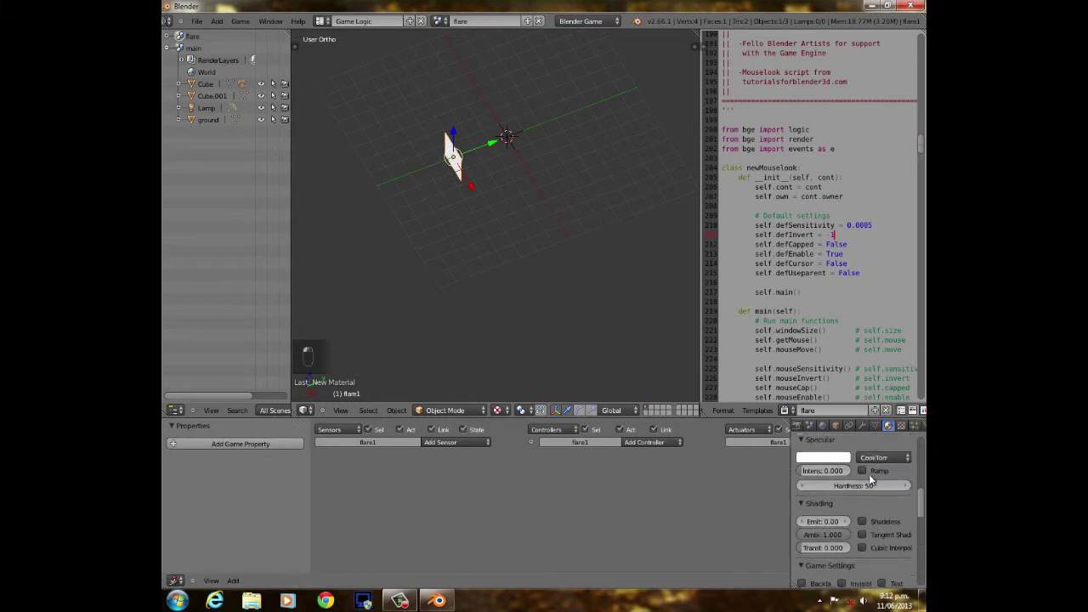
Add a new texture to the flare1 material and set its type to Image or Movie.
{"action": "left_click", "coordinate": [901, 426]}
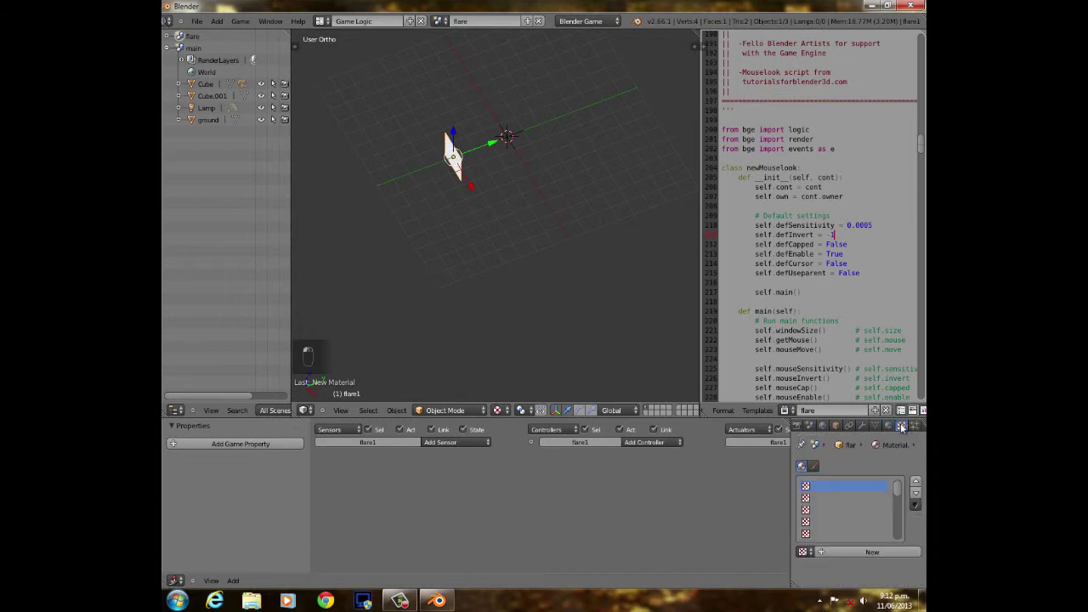
{"action": "left_click", "coordinate": [869, 553]}
{"action": "left_click", "coordinate": [852, 448]}
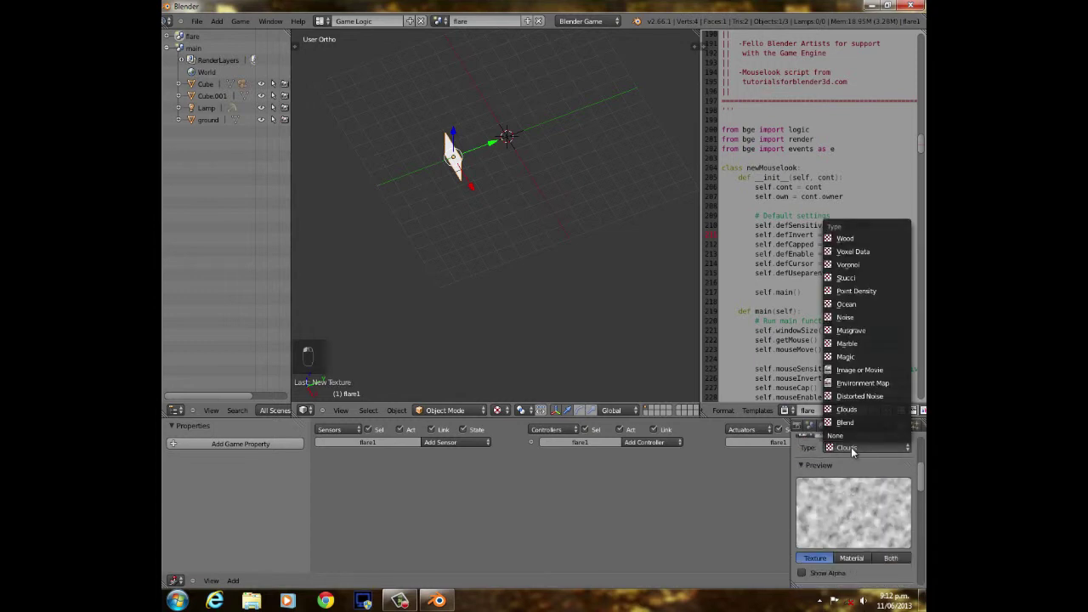
{"action": "left_click", "coordinate": [857, 371]}
{"action": "scroll", "coordinate": [850, 527], "scroll_direction": "down", "scroll_amount": 2}
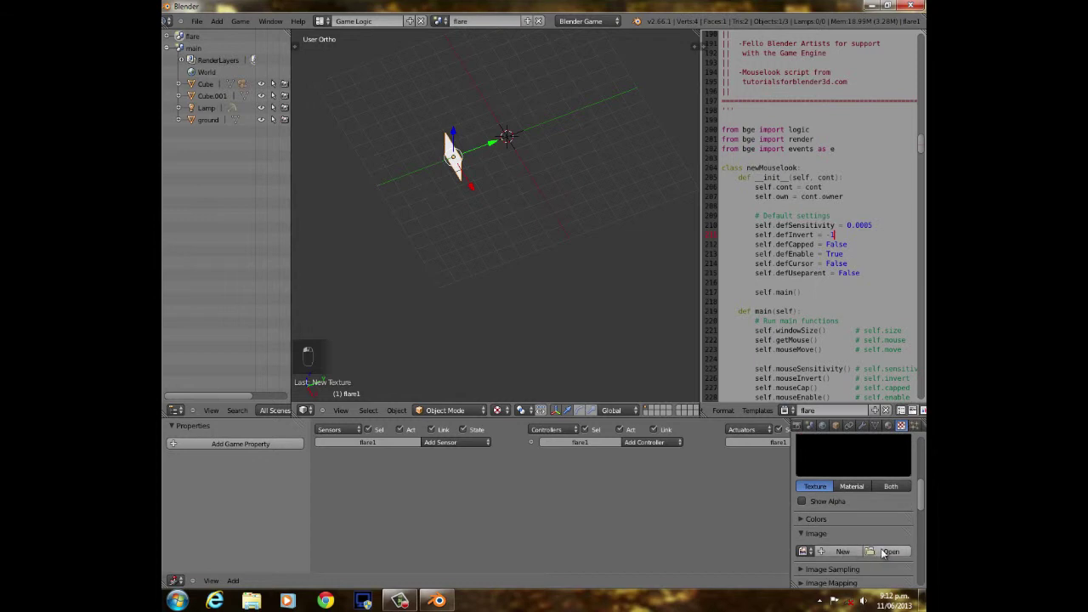
Load 0001.png from the Desktop's "lens flare elements" folder as the texture image, browsing the files as thumbnails.
{"action": "left_click", "coordinate": [884, 551]}
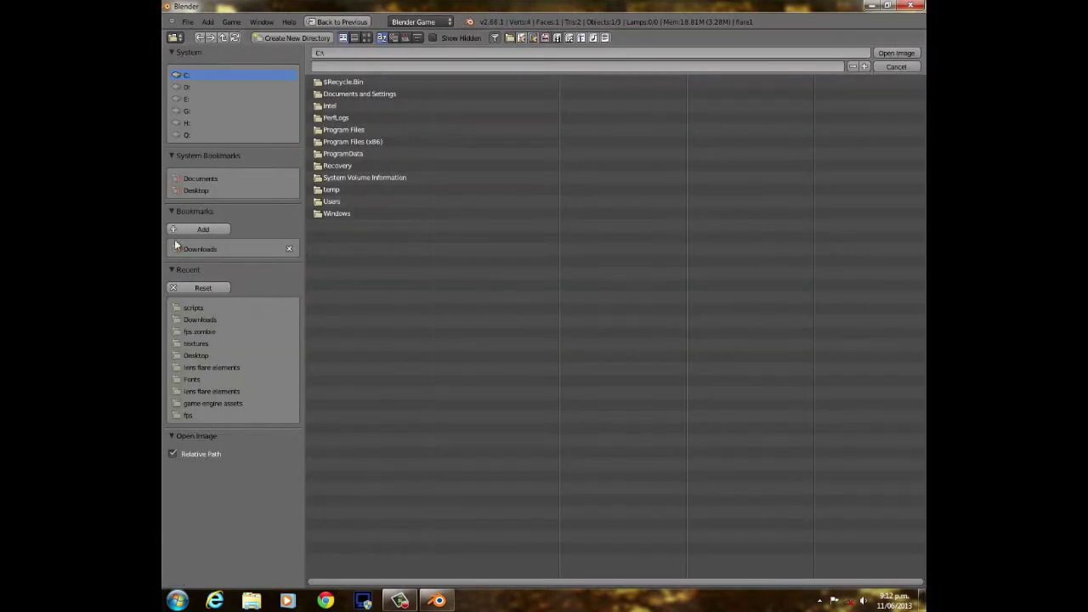
{"action": "left_click", "coordinate": [197, 191]}
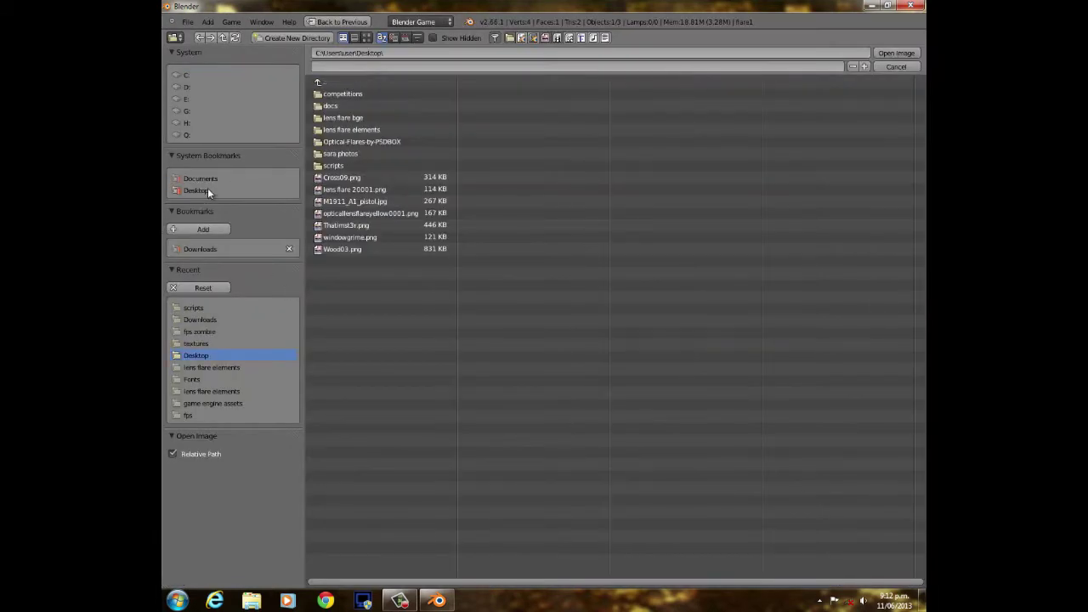
{"action": "left_click", "coordinate": [368, 130]}
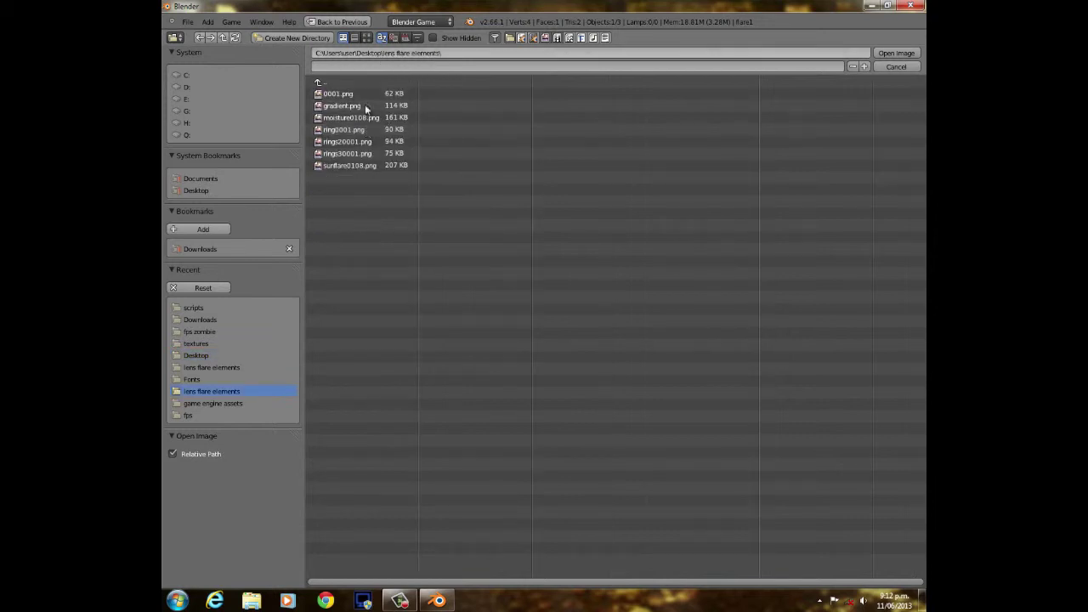
{"action": "left_click", "coordinate": [367, 39]}
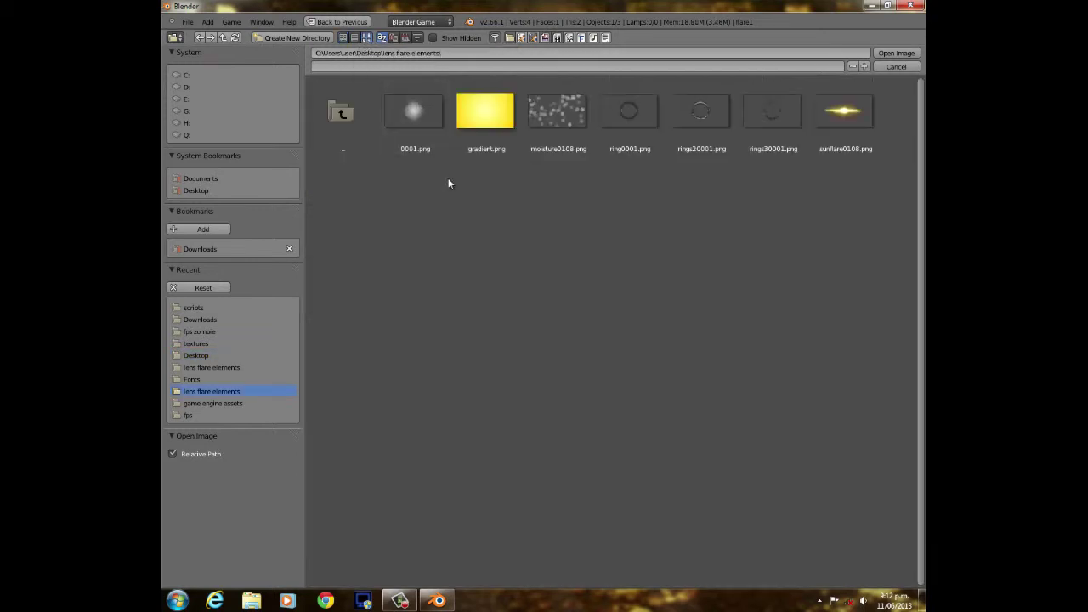
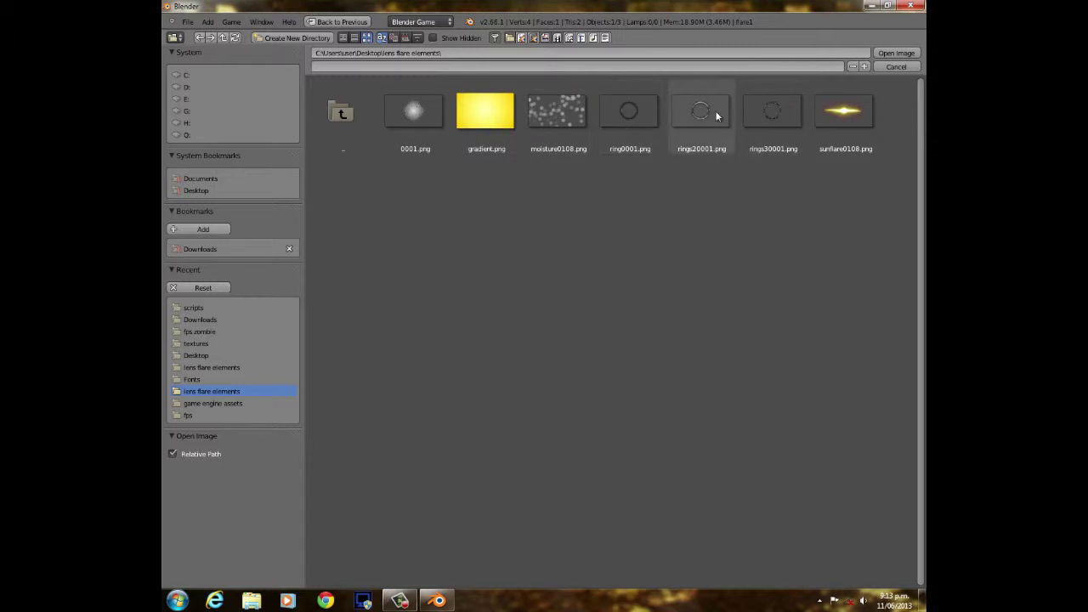
{"action": "left_click", "coordinate": [431, 114]}
{"action": "left_click", "coordinate": [915, 54]}
Map the texture with UV coordinates and enable its influence on diffuse alpha at 1.000.
{"action": "scroll", "coordinate": [875, 524], "scroll_direction": "down", "scroll_amount": 6}
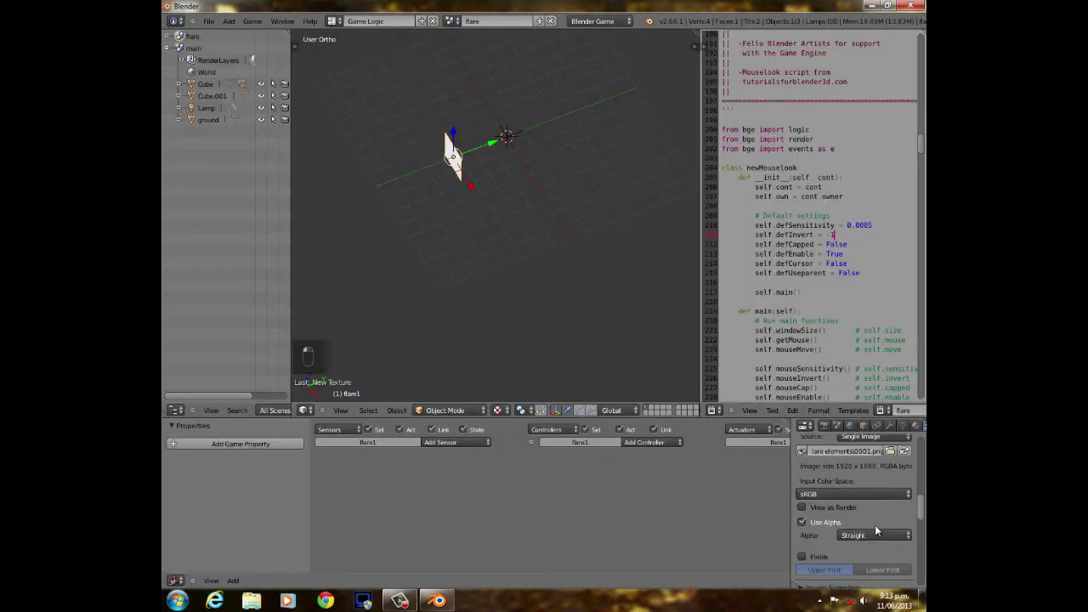
{"action": "scroll", "coordinate": [863, 531], "scroll_direction": "down", "scroll_amount": 3}
{"action": "left_click", "coordinate": [858, 444]}
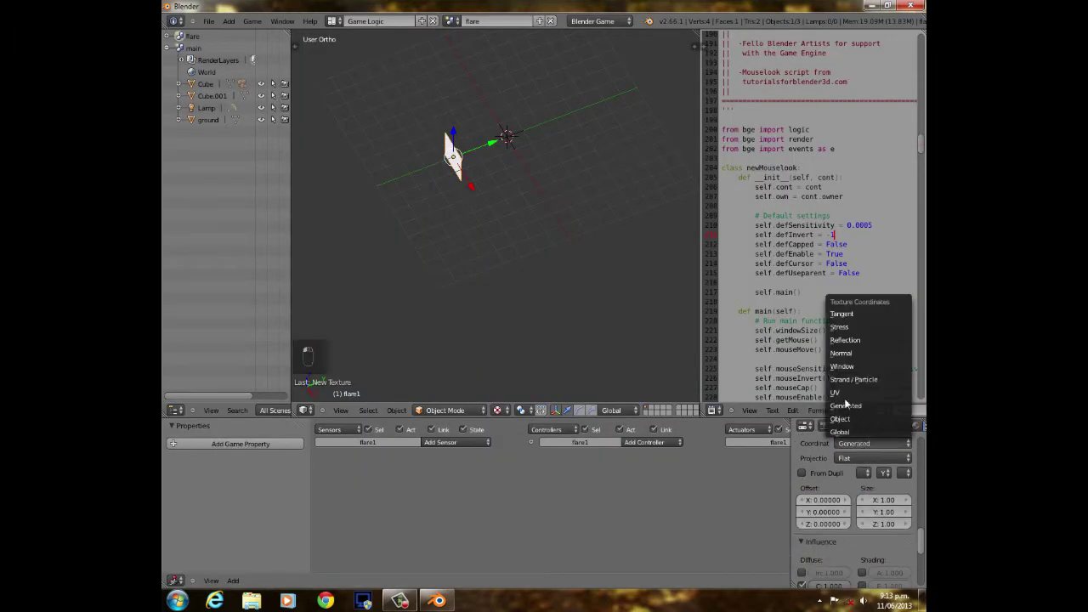
{"action": "left_click", "coordinate": [858, 398]}
{"action": "scroll", "coordinate": [848, 580], "scroll_direction": "down", "scroll_amount": 3}
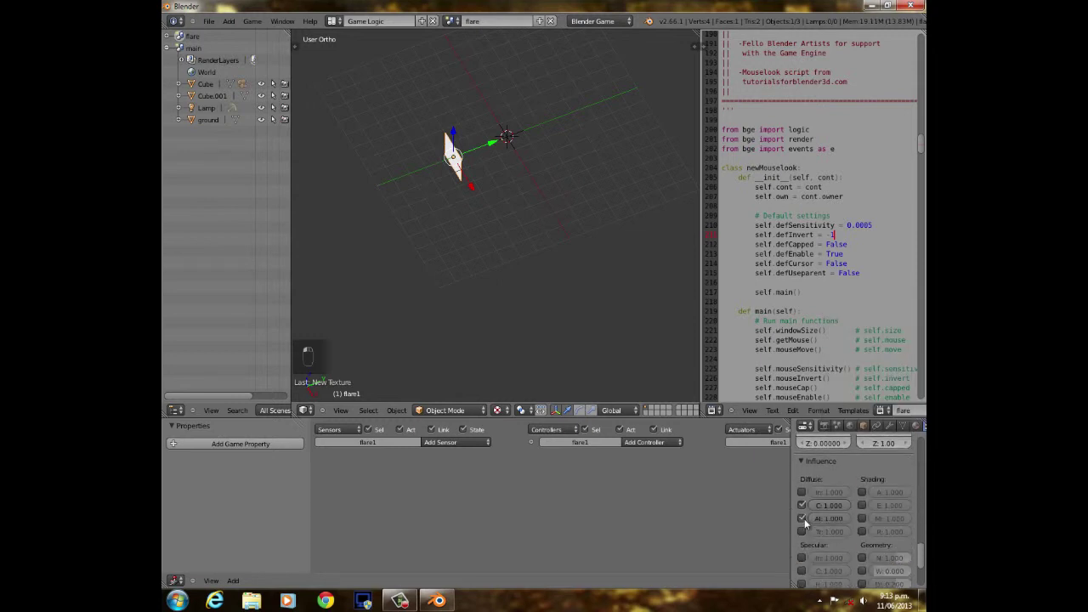
Make the flare1 plane's material shadeless.
{"action": "scroll", "coordinate": [472, 280], "scroll_direction": "down", "scroll_amount": 2}
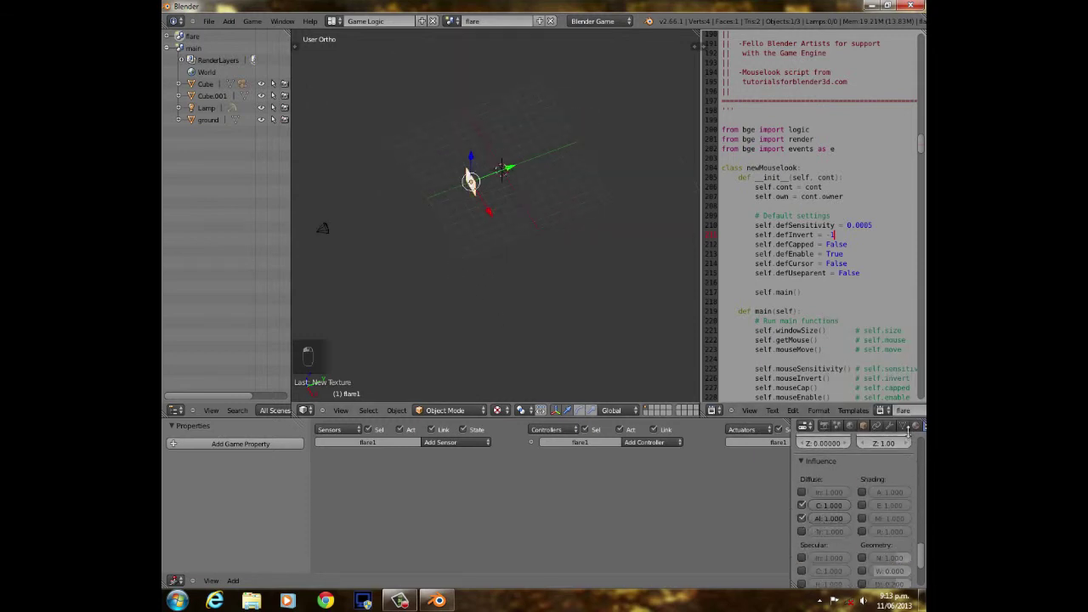
{"action": "left_click", "coordinate": [907, 428]}
{"action": "scroll", "coordinate": [872, 540], "scroll_direction": "down", "scroll_amount": 5}
{"action": "scroll", "coordinate": [871, 540], "scroll_direction": "down", "scroll_amount": 3}
{"action": "left_click", "coordinate": [863, 499]}
Scale up the flare1 plane slightly in the flare scene.
{"action": "middle_click_drag", "start_coordinate": [517, 332], "coordinate": [591, 242]}
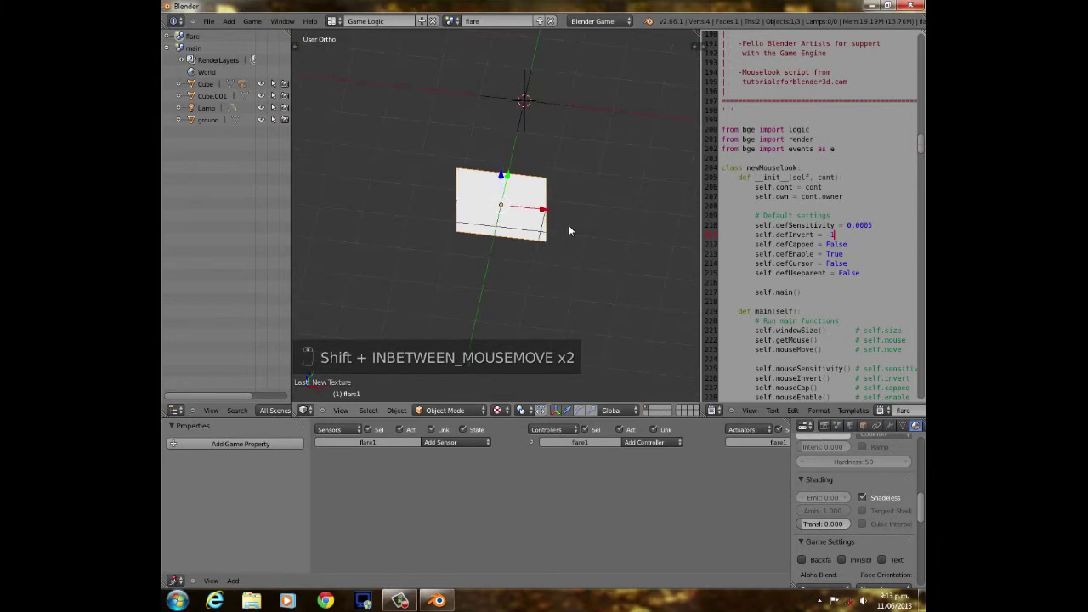
{"action": "key", "text": "s"}
{"action": "left_click", "coordinate": [586, 219]}
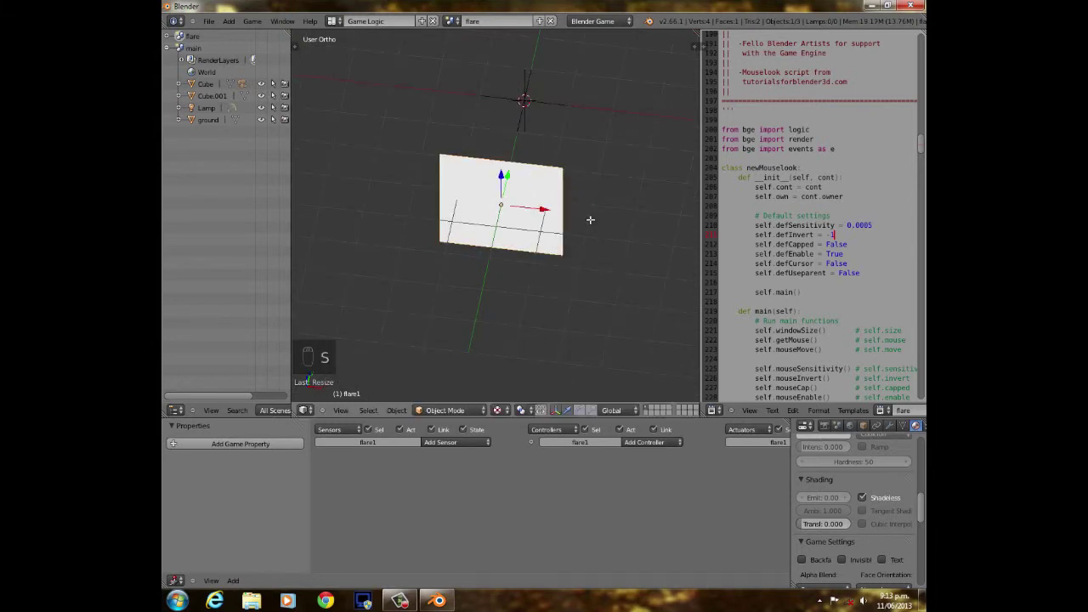
Unwrap the flare1 plane in Edit Mode and assign 0001.png to its UV face in the UV/Image Editor.
{"action": "key", "text": "Tab"}
{"action": "key", "text": "u"}
{"action": "left_click", "coordinate": [587, 221]}
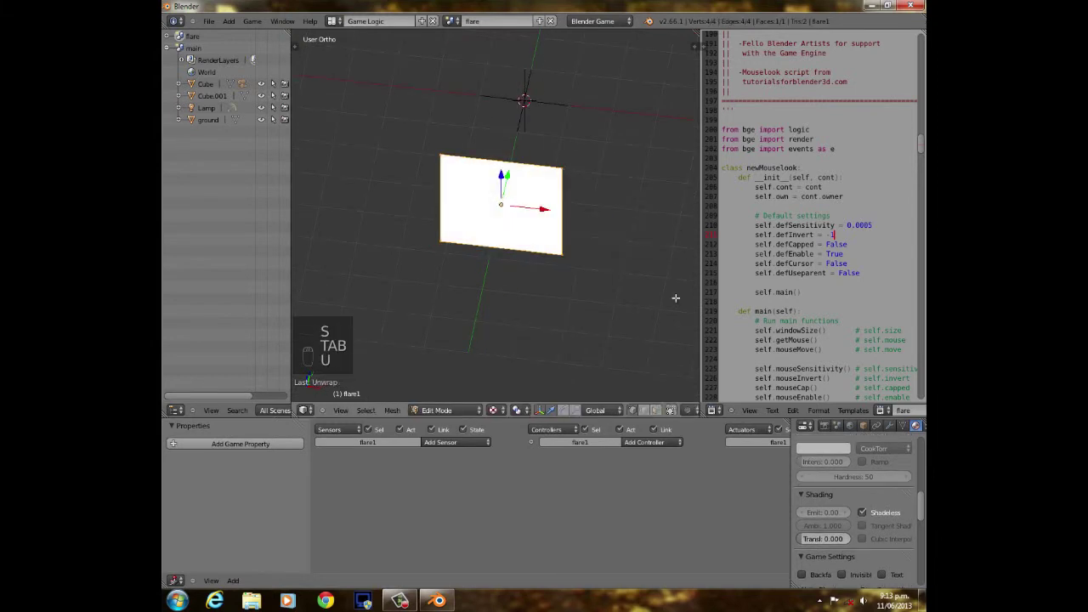
{"action": "left_click", "coordinate": [712, 410]}
{"action": "left_click", "coordinate": [757, 334]}
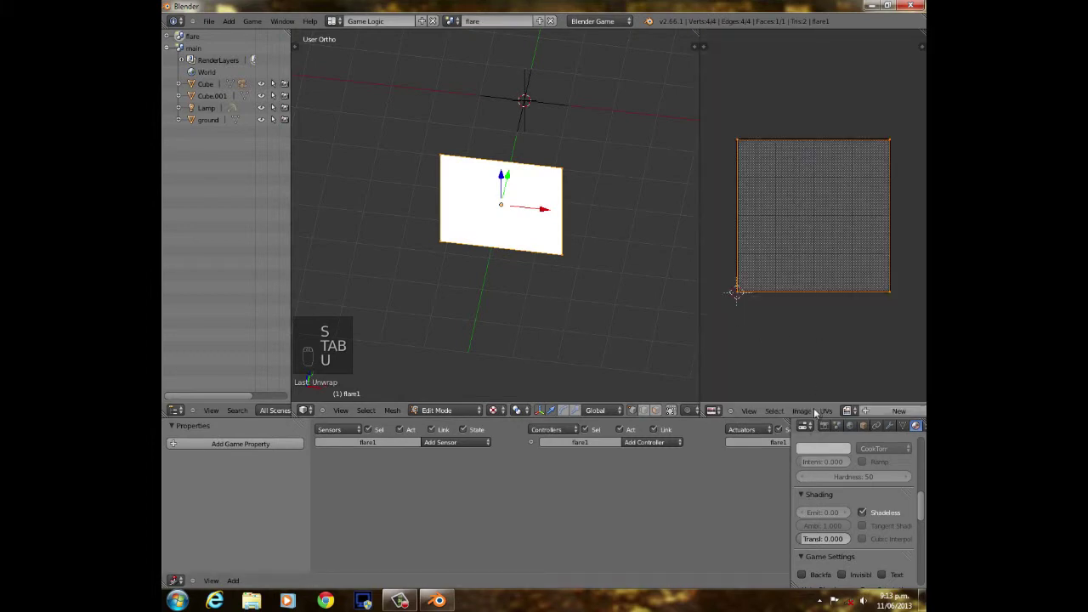
{"action": "left_click", "coordinate": [847, 411]}
{"action": "left_click", "coordinate": [778, 430]}
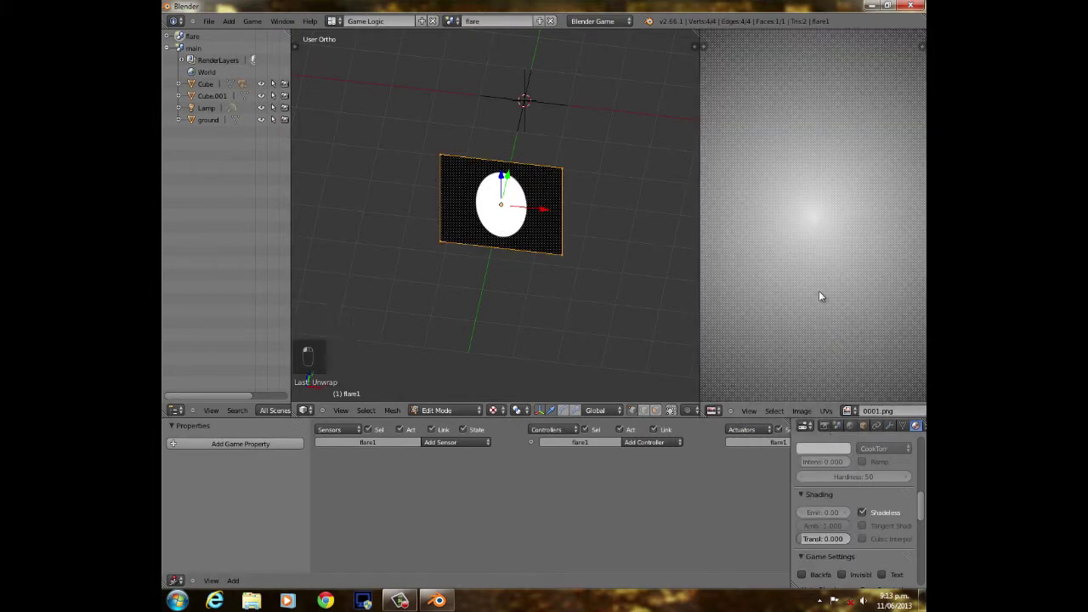
Narrow the plane's UV face horizontally around the glow, and scale the whole face to about 0.92.
{"action": "scroll", "coordinate": [818, 289], "scroll_direction": "down", "scroll_amount": 4}
{"action": "key", "text": "s"}
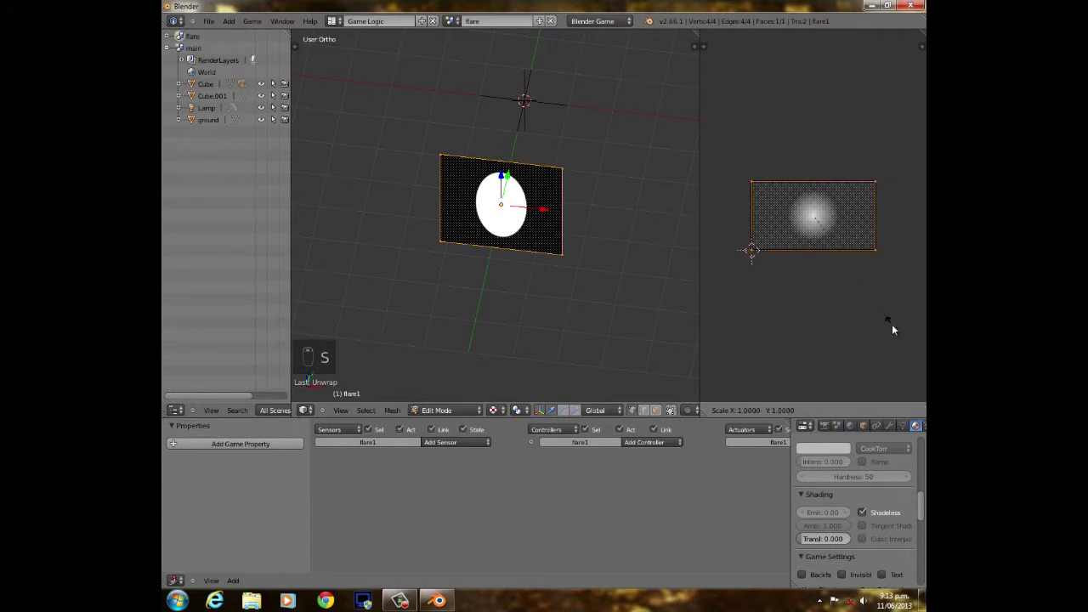
{"action": "left_click", "coordinate": [875, 277]}
{"action": "scroll", "coordinate": [874, 289], "scroll_direction": "up", "scroll_amount": 3}
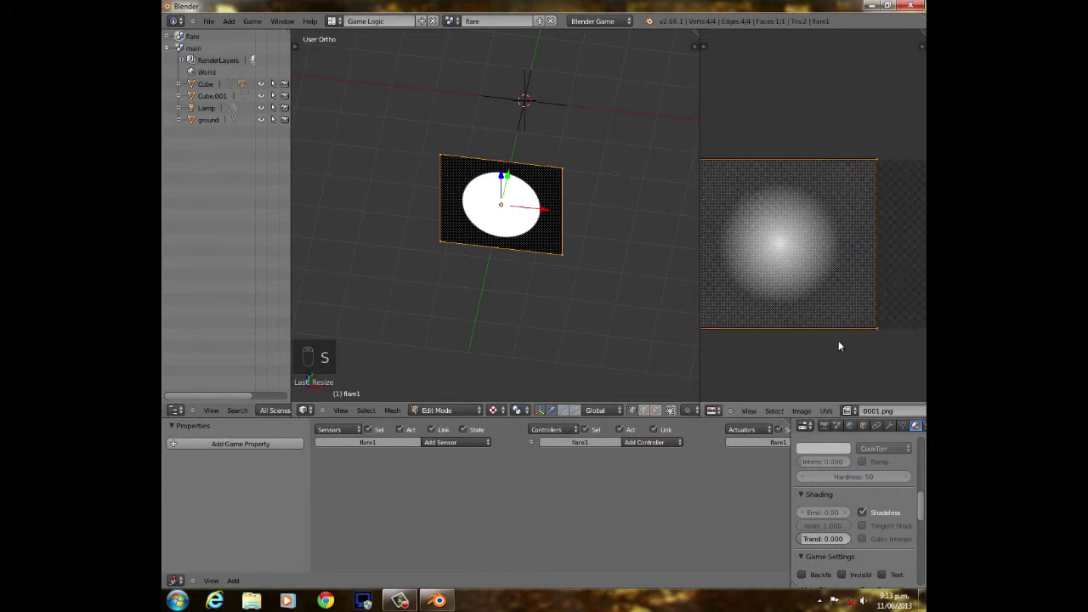
{"action": "key", "text": "Home"}
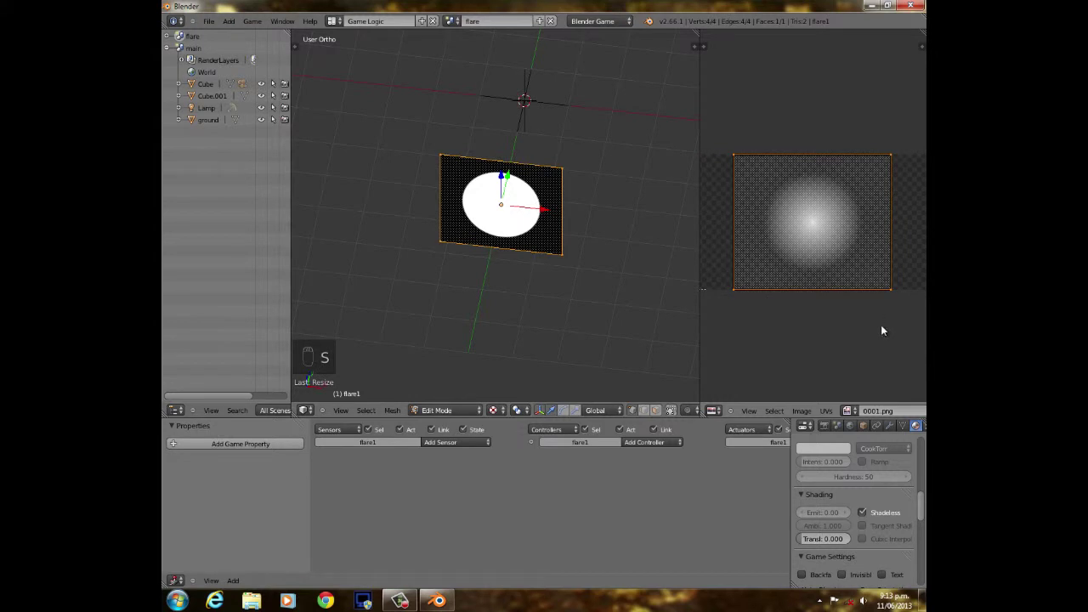
{"action": "key", "text": "s"}
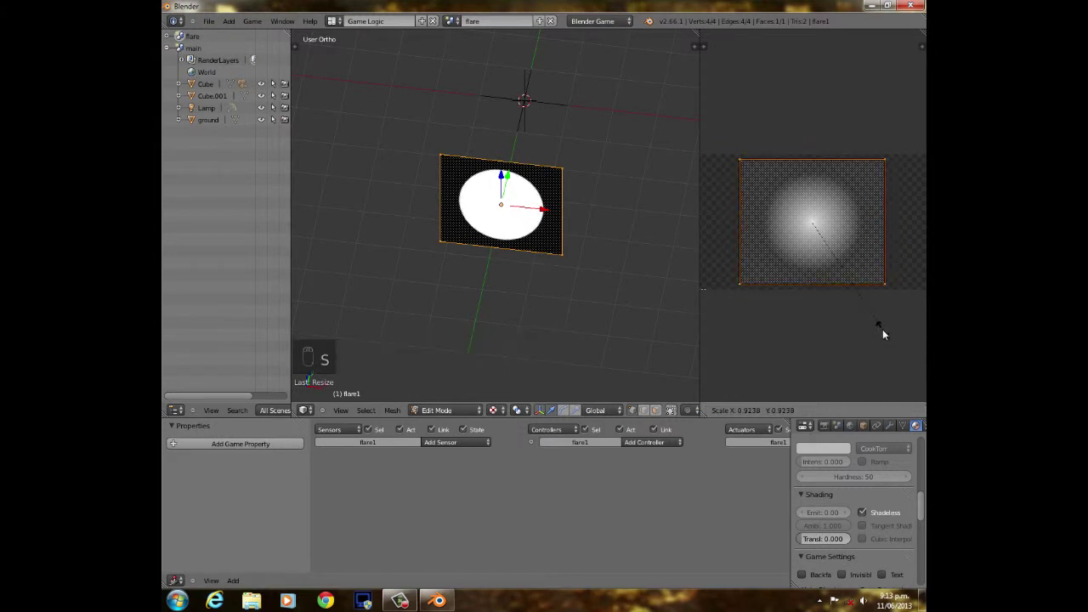
{"action": "left_click", "coordinate": [883, 329]}
Examine how the glow fits the UV face and the flare1 plane, returning to Object Mode.
{"action": "scroll", "coordinate": [846, 330], "scroll_direction": "up", "scroll_amount": 3}
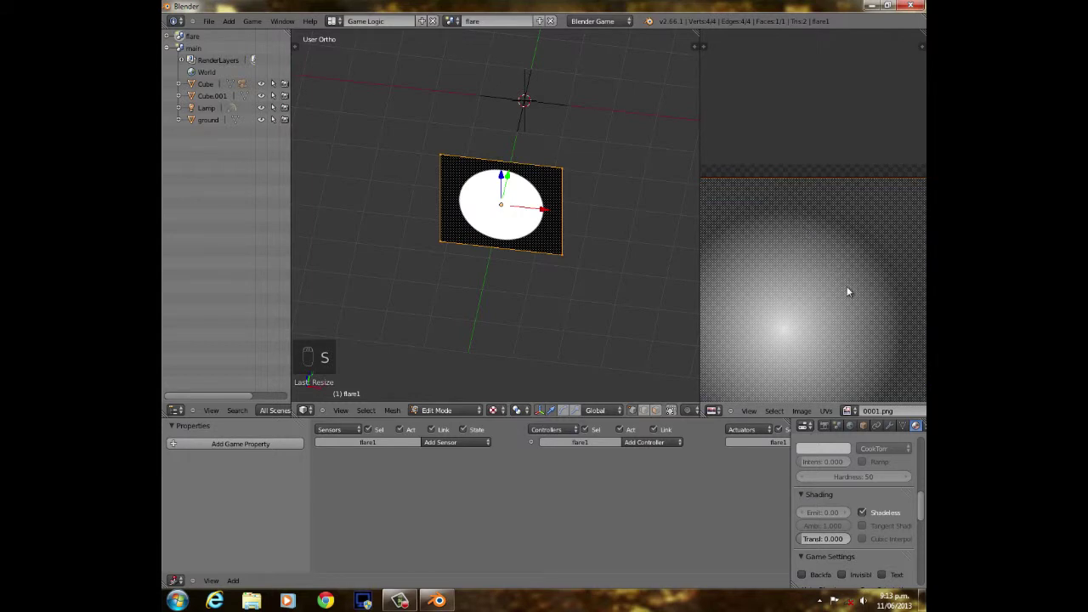
{"action": "scroll", "coordinate": [848, 289], "scroll_direction": "down", "scroll_amount": 3}
{"action": "scroll", "coordinate": [790, 247], "scroll_direction": "up", "scroll_amount": 3}
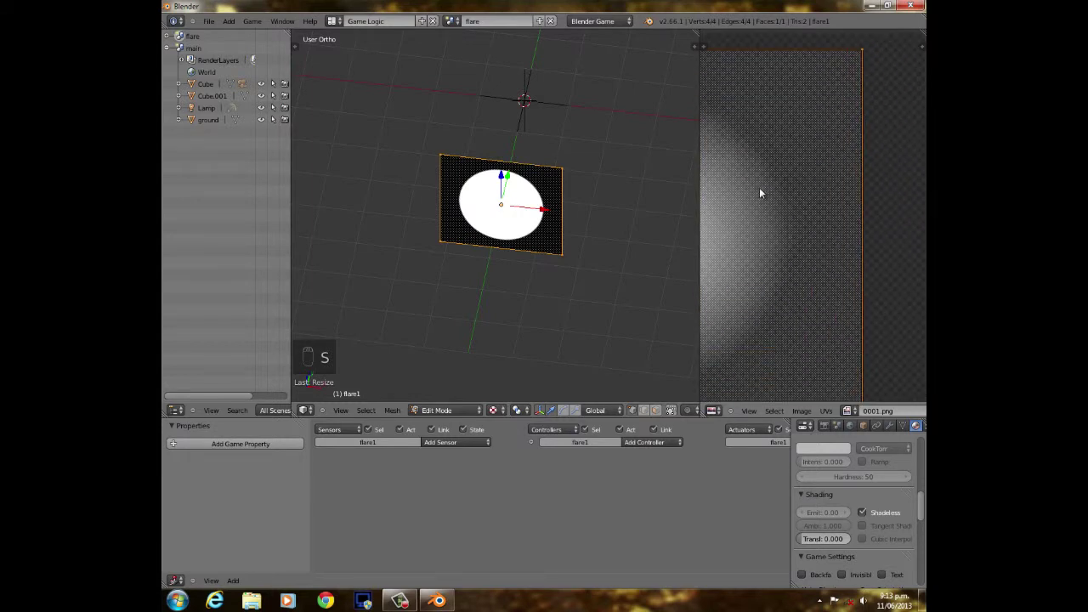
{"action": "scroll", "coordinate": [534, 296], "scroll_direction": "up", "scroll_amount": 8}
{"action": "middle_click_drag", "start_coordinate": [527, 278], "coordinate": [527, 234], "text": "shift"}
{"action": "scroll", "coordinate": [510, 313], "scroll_direction": "down", "scroll_amount": 3}
{"action": "key", "text": "Tab"}
{"action": "scroll", "coordinate": [510, 330], "scroll_direction": "down", "scroll_amount": 3}
{"action": "scroll", "coordinate": [510, 335], "scroll_direction": "up", "scroll_amount": 3}
{"action": "scroll", "coordinate": [511, 335], "scroll_direction": "down", "scroll_amount": 3}
Switch the flare scene's game shading mode to GLSL and look at the textured plane up close.
{"action": "left_click", "coordinate": [824, 426]}
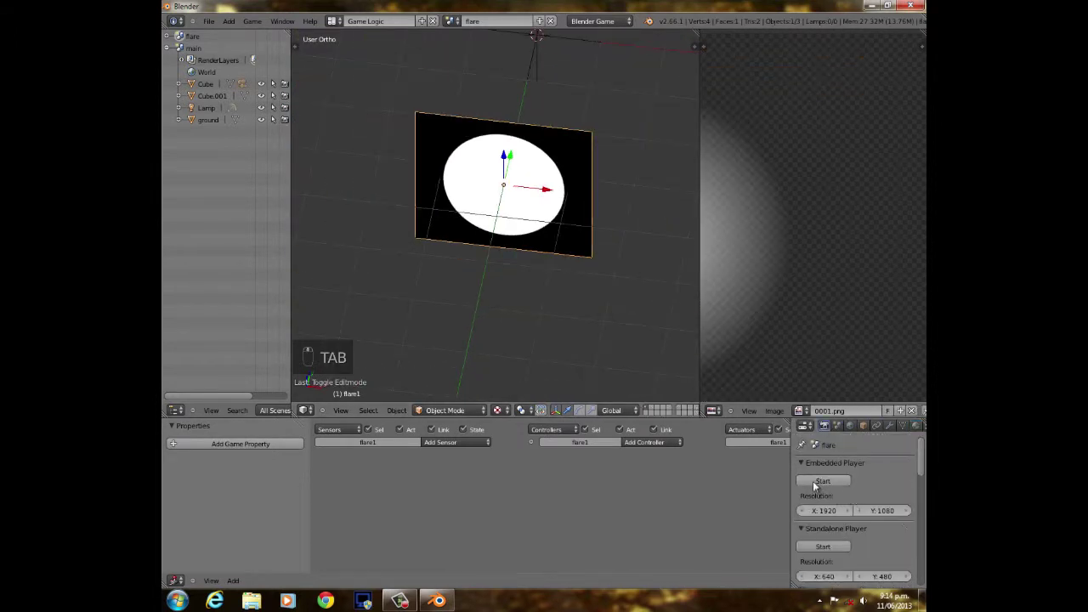
{"action": "scroll", "coordinate": [878, 487], "scroll_direction": "down", "scroll_amount": 5}
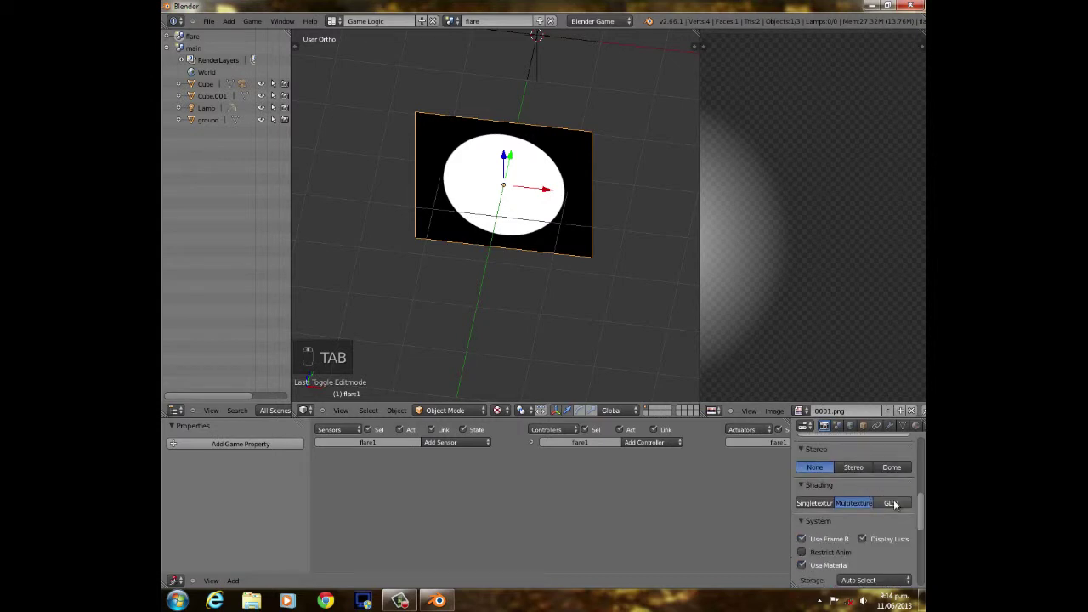
{"action": "left_click", "coordinate": [891, 504]}
{"action": "scroll", "coordinate": [538, 332], "scroll_direction": "up", "scroll_amount": 8}
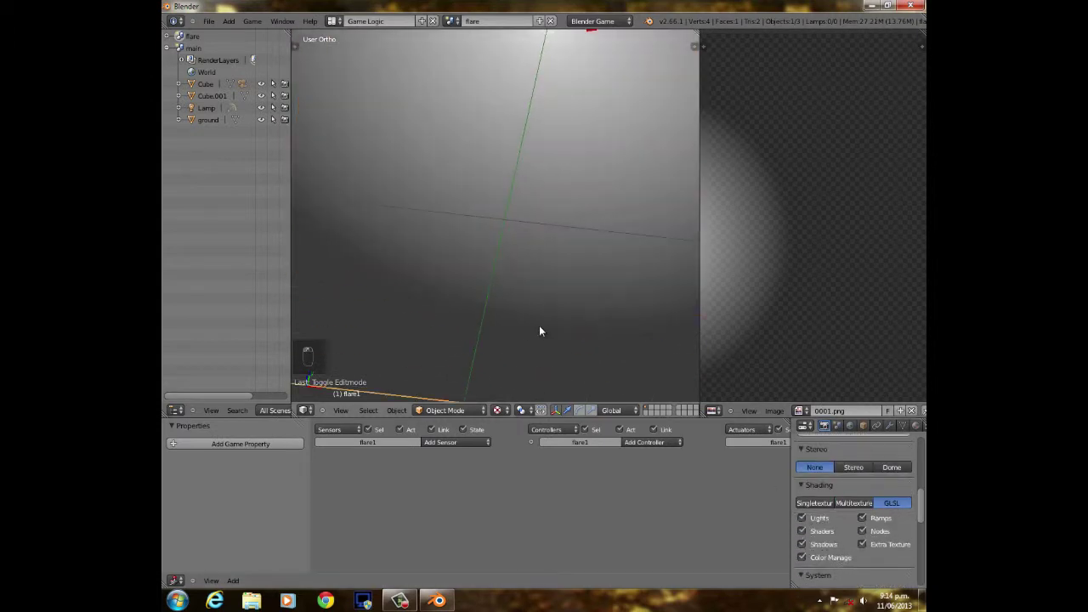
Try shrinking the flare1 plane's UV face around the glow so that the texture fills more of the plane.
{"action": "scroll", "coordinate": [869, 546], "scroll_direction": "down", "scroll_amount": 6}
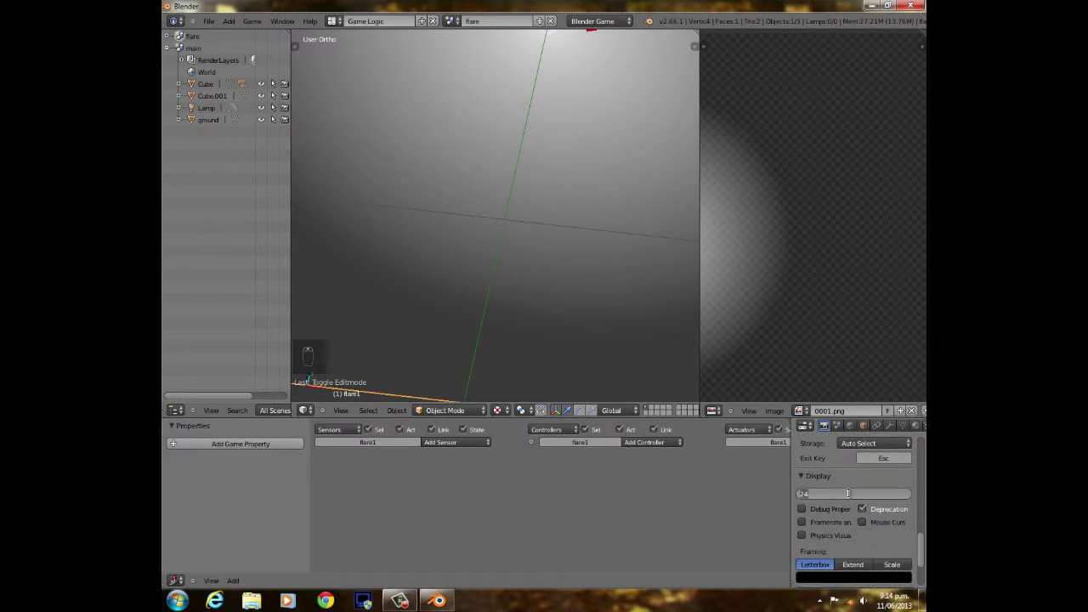
{"action": "scroll", "coordinate": [561, 257], "scroll_direction": "down", "scroll_amount": 7}
{"action": "middle_click_drag", "start_coordinate": [536, 203], "coordinate": [486, 223], "text": "shift"}
{"action": "scroll", "coordinate": [510, 233], "scroll_direction": "down", "scroll_amount": 2}
{"action": "middle_click_drag", "start_coordinate": [538, 254], "coordinate": [561, 237]}
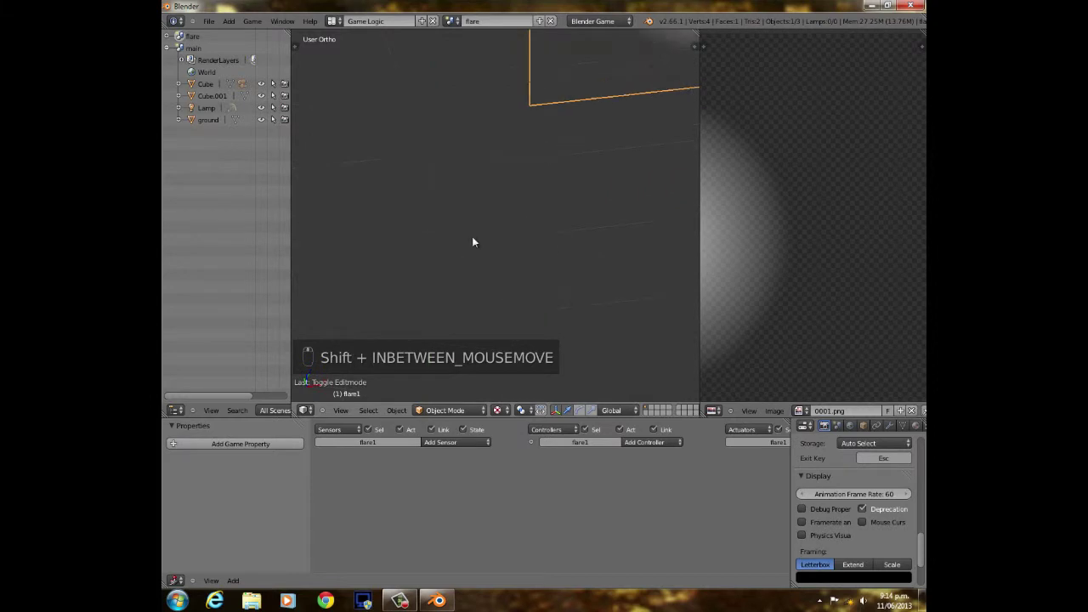
{"action": "middle_click_drag", "start_coordinate": [474, 238], "coordinate": [537, 269], "text": "shift"}
{"action": "key", "text": "Tab"}
{"action": "key", "text": "s"}
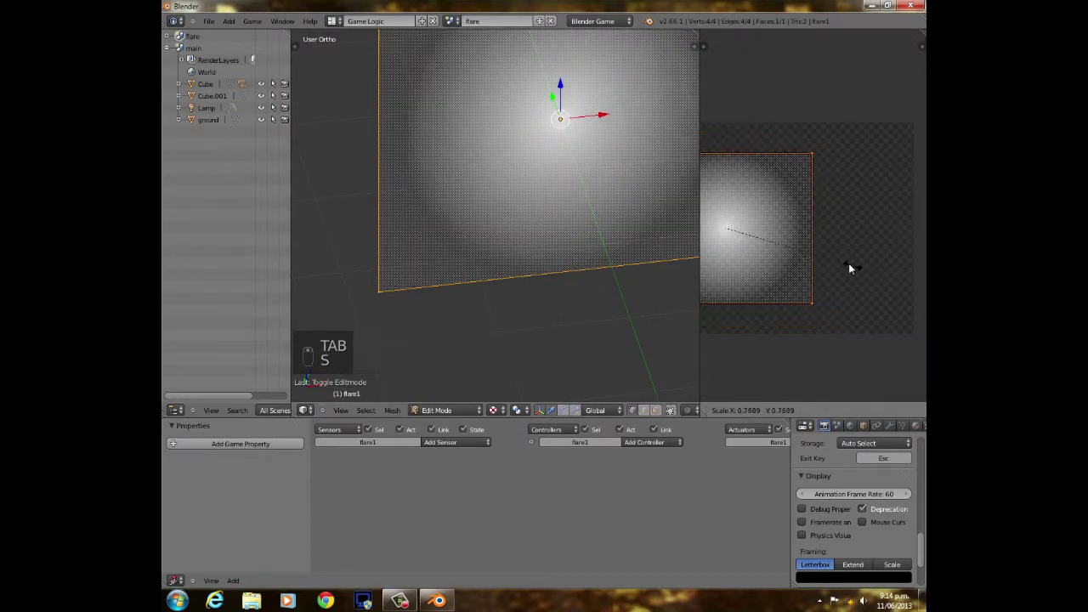
{"action": "left_click", "coordinate": [835, 255]}
{"action": "key", "text": "Tab"}
Enlarge flare1's UV face so the whole glow fits inside the plane with a transparent margin, and return to Object Mode.
{"action": "scroll", "coordinate": [549, 234], "scroll_direction": "up", "scroll_amount": 3}
{"action": "middle_click_drag", "start_coordinate": [500, 200], "coordinate": [563, 122], "text": "shift"}
{"action": "scroll", "coordinate": [543, 241], "scroll_direction": "up", "scroll_amount": 1}
{"action": "scroll", "coordinate": [600, 250], "scroll_direction": "down", "scroll_amount": 4}
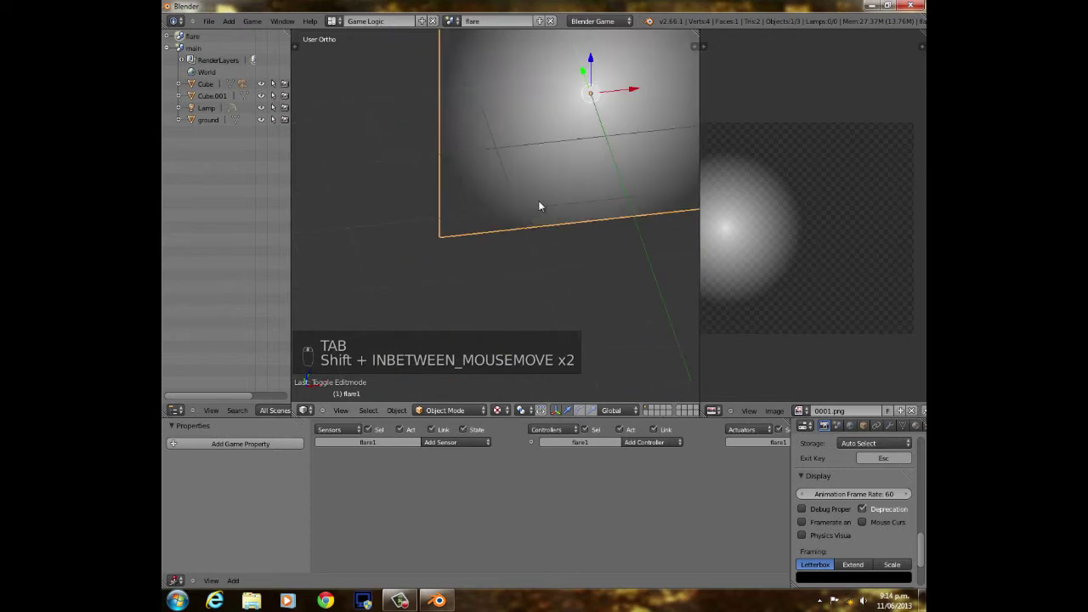
{"action": "key", "text": "Tab"}
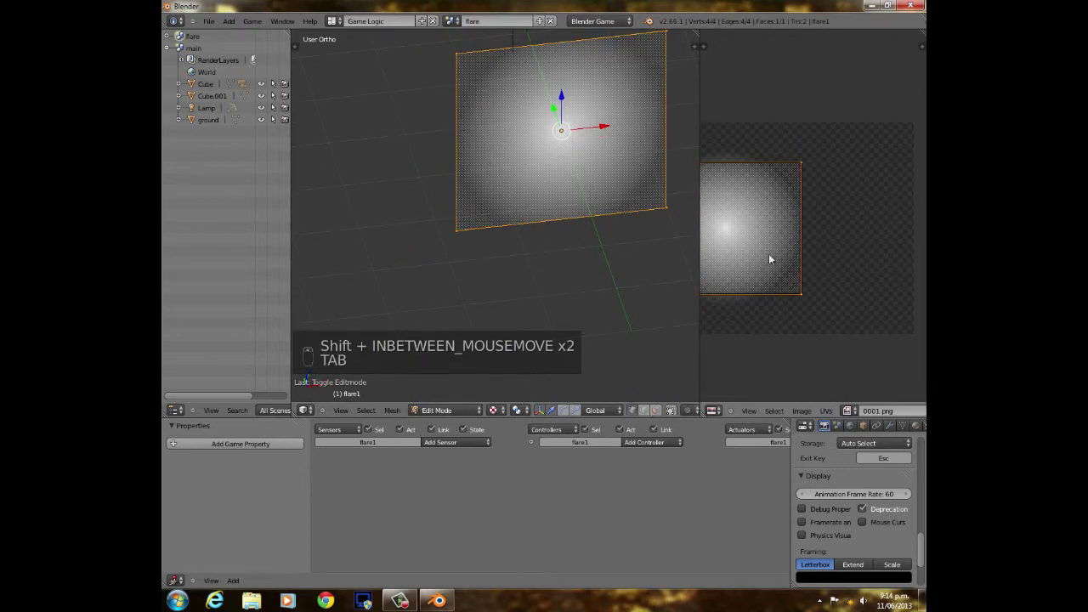
{"action": "key", "text": "s"}
{"action": "left_click", "coordinate": [812, 255]}
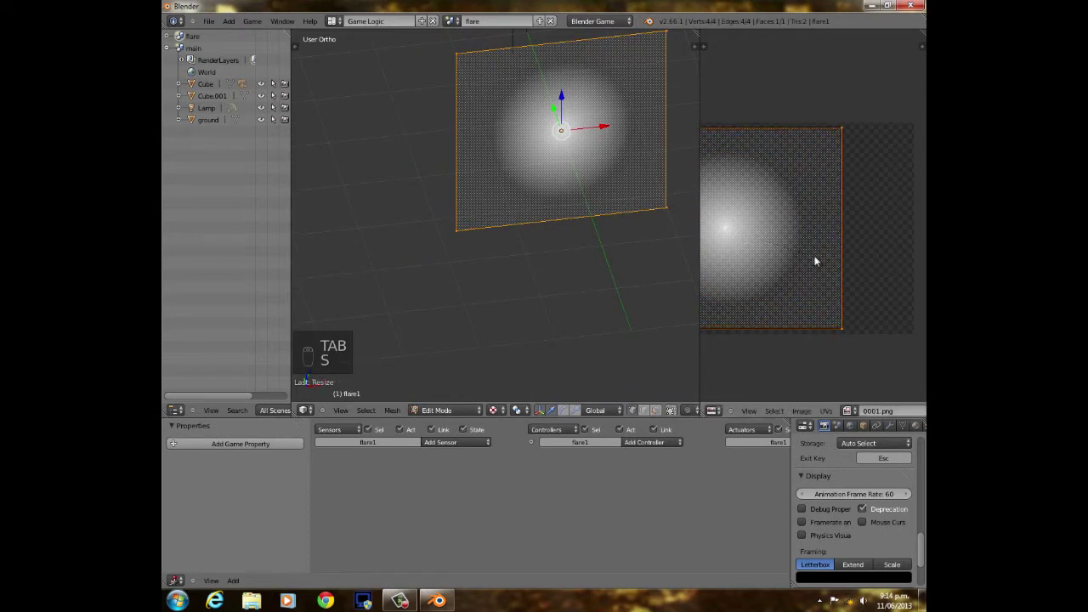
{"action": "key", "text": "s"}
{"action": "left_click", "coordinate": [842, 255]}
{"action": "key", "text": "Tab"}
Parent the flare1 plane to the sunflare controller with the Object option, and reselect flare1 on its own.
{"action": "scroll", "coordinate": [523, 202], "scroll_direction": "down", "scroll_amount": 3}
{"action": "scroll", "coordinate": [525, 226], "scroll_direction": "up", "scroll_amount": 4}
{"action": "scroll", "coordinate": [476, 299], "scroll_direction": "down", "scroll_amount": 5}
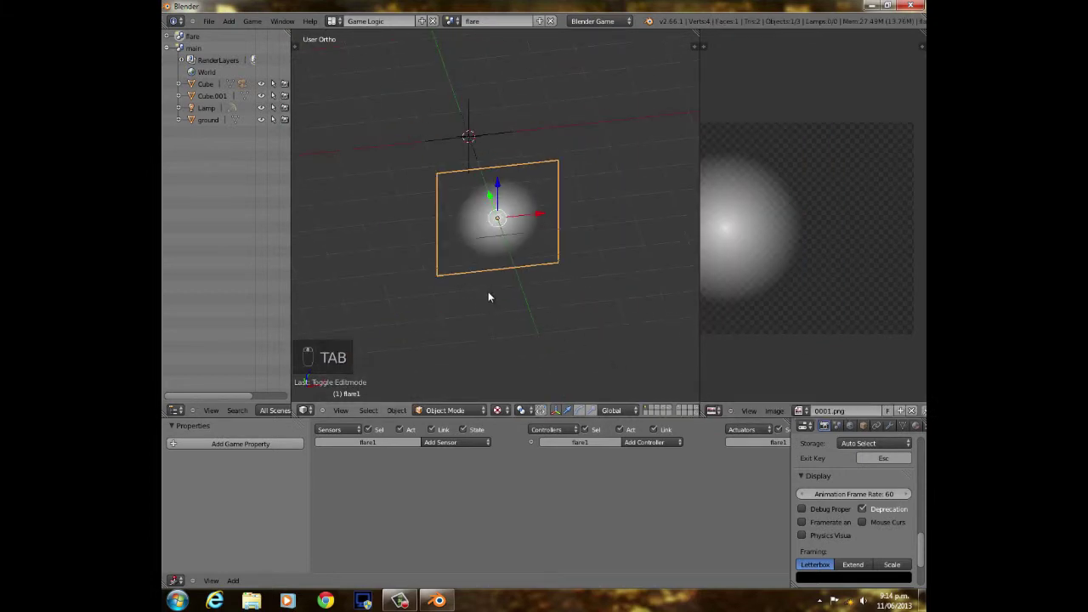
{"action": "middle_click_drag", "start_coordinate": [524, 287], "coordinate": [547, 258]}
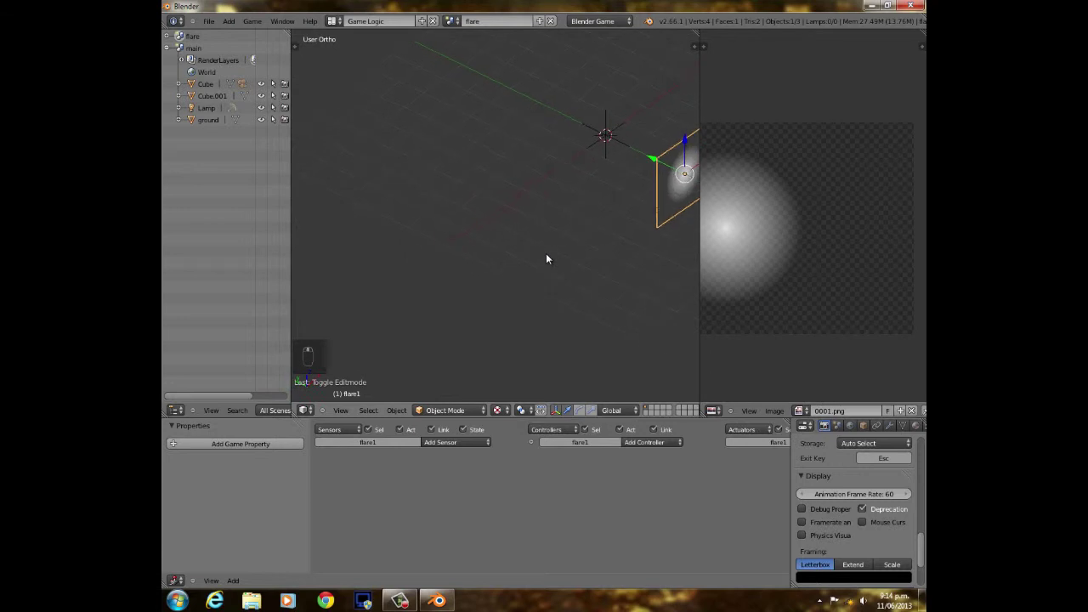
{"action": "right_click", "coordinate": [603, 134], "text": "shift"}
{"action": "key", "text": "ctrl+p"}
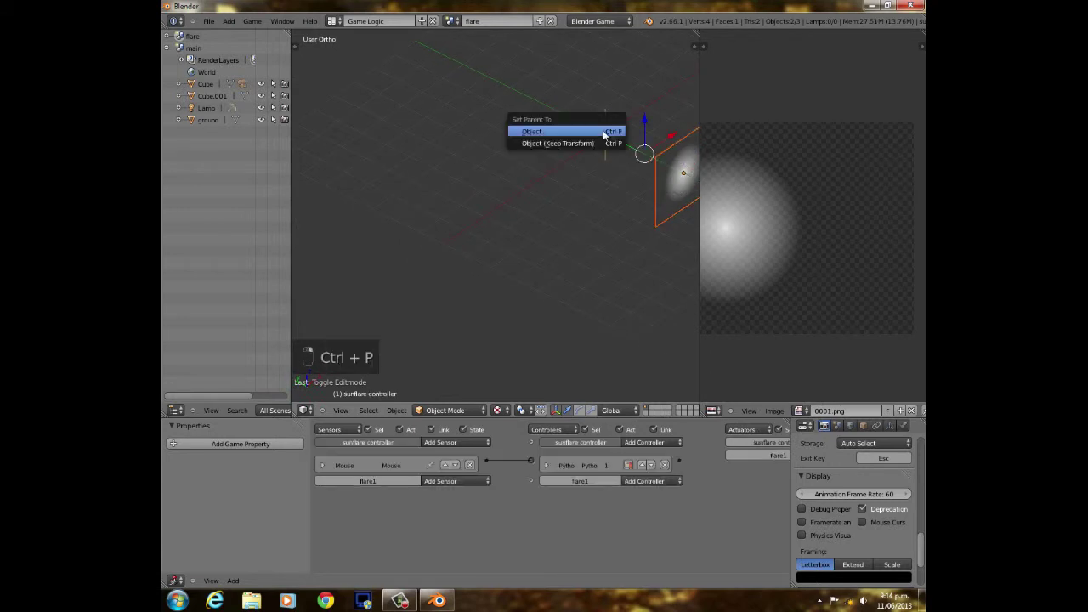
{"action": "left_click", "coordinate": [603, 130]}
{"action": "middle_click_drag", "start_coordinate": [603, 130], "coordinate": [502, 224], "text": "shift"}
{"action": "right_click", "coordinate": [575, 204]}
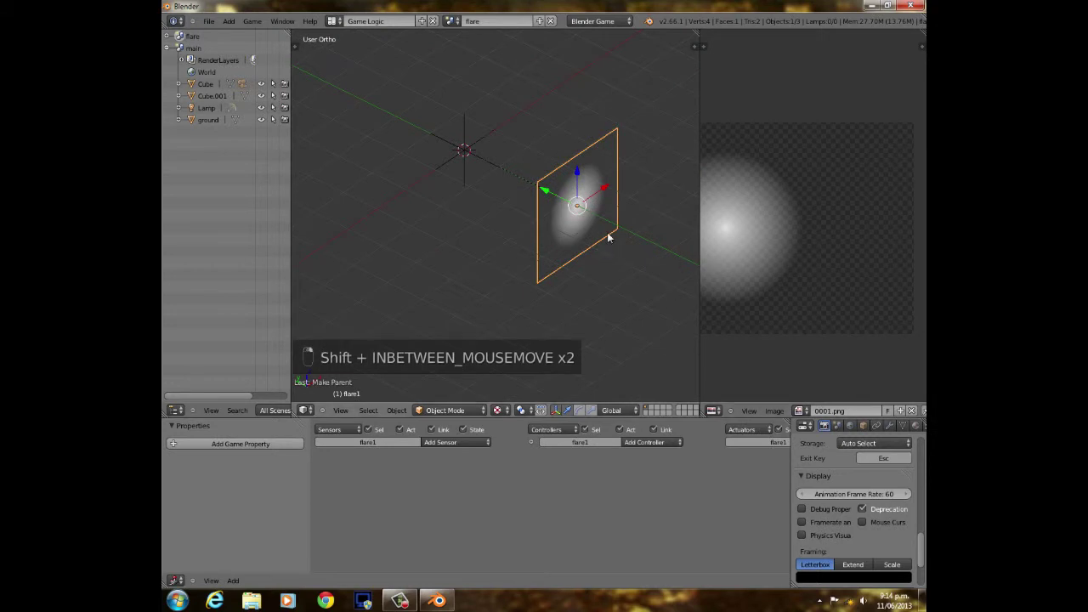
{"action": "scroll", "coordinate": [446, 157], "scroll_direction": "down", "scroll_amount": 3}
{"action": "middle_click_drag", "start_coordinate": [446, 157], "coordinate": [511, 194]}
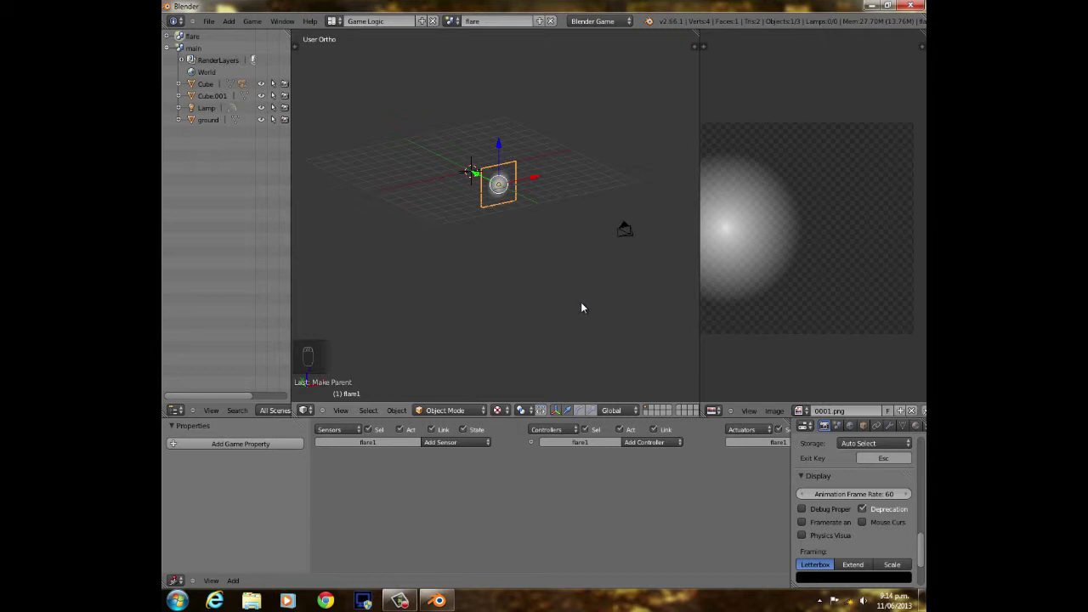
{"action": "scroll", "coordinate": [505, 216], "scroll_direction": "up", "scroll_amount": 2}
{"action": "middle_click_drag", "start_coordinate": [505, 216], "coordinate": [492, 184]}
{"action": "middle_click_drag", "start_coordinate": [614, 207], "coordinate": [488, 219]}
{"action": "middle_click_drag", "start_coordinate": [378, 193], "coordinate": [510, 223]}
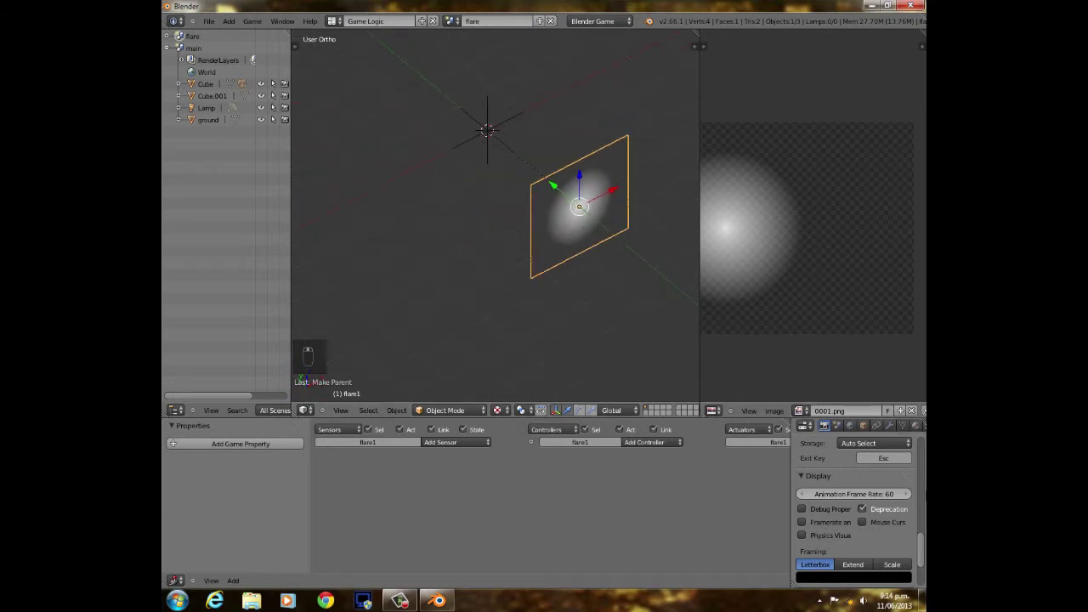
Add a second texture to flare1's material in the next free slot and set its type to Image or Movie.
{"action": "left_click", "coordinate": [881, 427]}
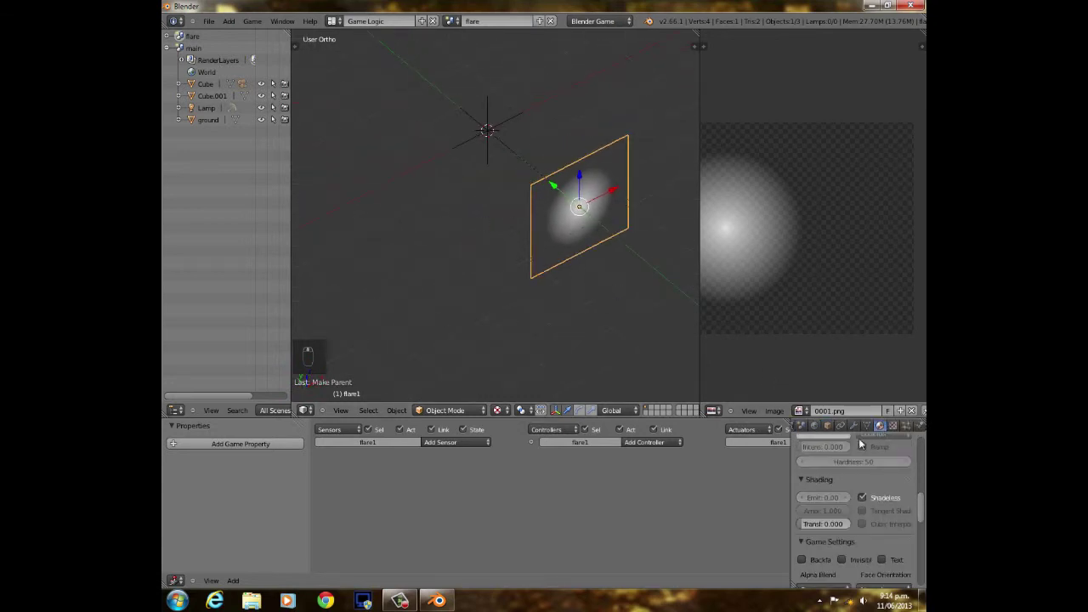
{"action": "scroll", "coordinate": [872, 492], "scroll_direction": "up", "scroll_amount": 6}
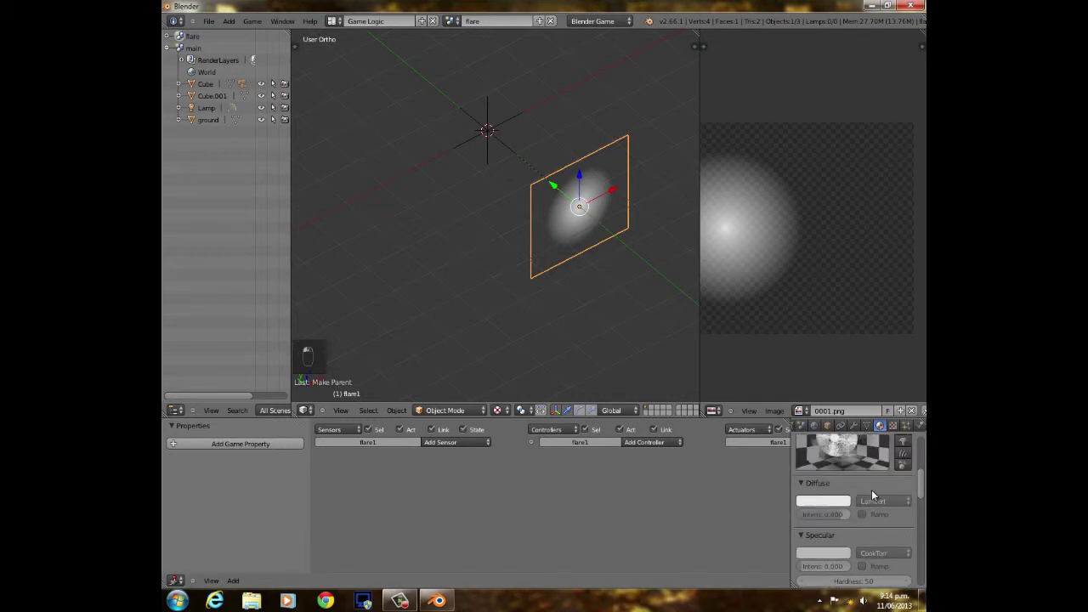
{"action": "left_click", "coordinate": [894, 425]}
{"action": "scroll", "coordinate": [869, 489], "scroll_direction": "down", "scroll_amount": 5}
{"action": "scroll", "coordinate": [869, 489], "scroll_direction": "up", "scroll_amount": 5}
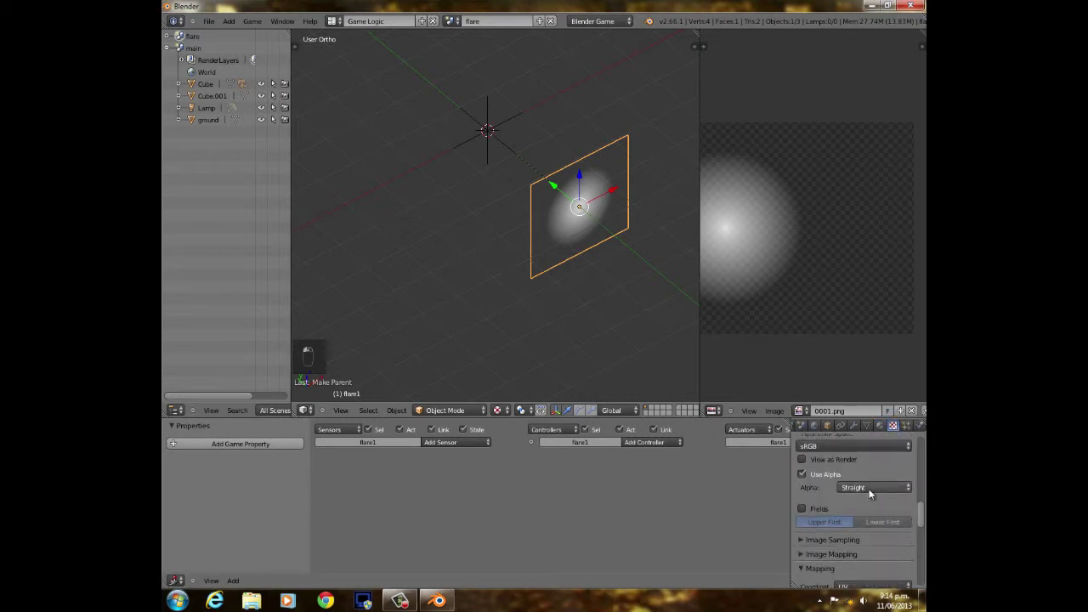
{"action": "scroll", "coordinate": [869, 489], "scroll_direction": "up", "scroll_amount": 4}
{"action": "left_click", "coordinate": [821, 498]}
{"action": "left_click", "coordinate": [850, 551]}
{"action": "left_click", "coordinate": [859, 495]}
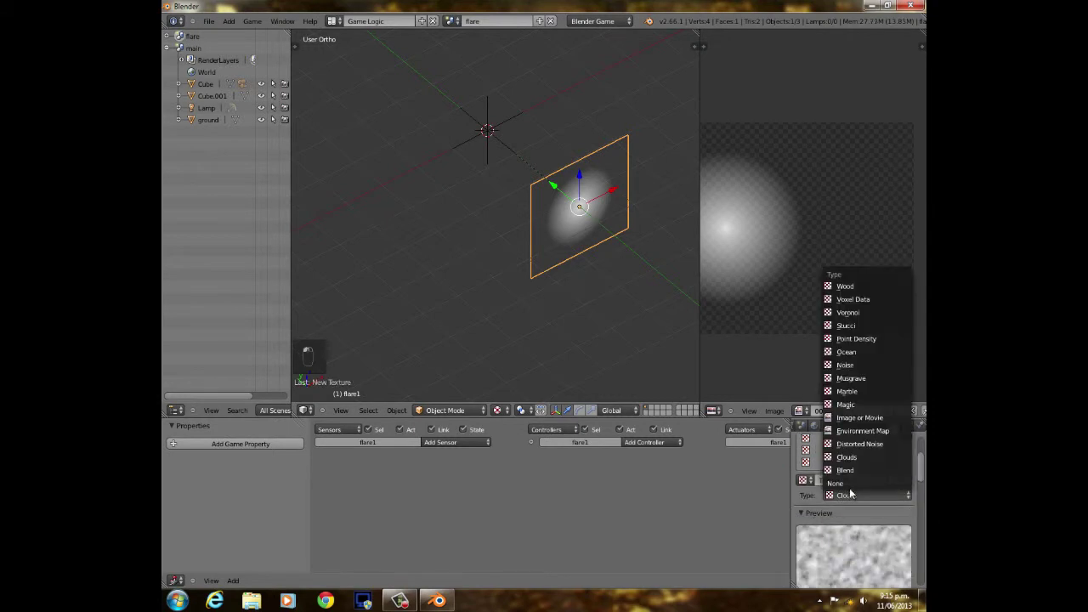
{"action": "left_click", "coordinate": [852, 418]}
Load gradient.png from the lens flare elements folder as the image of flare1's second texture.
{"action": "scroll", "coordinate": [832, 541], "scroll_direction": "down", "scroll_amount": 3}
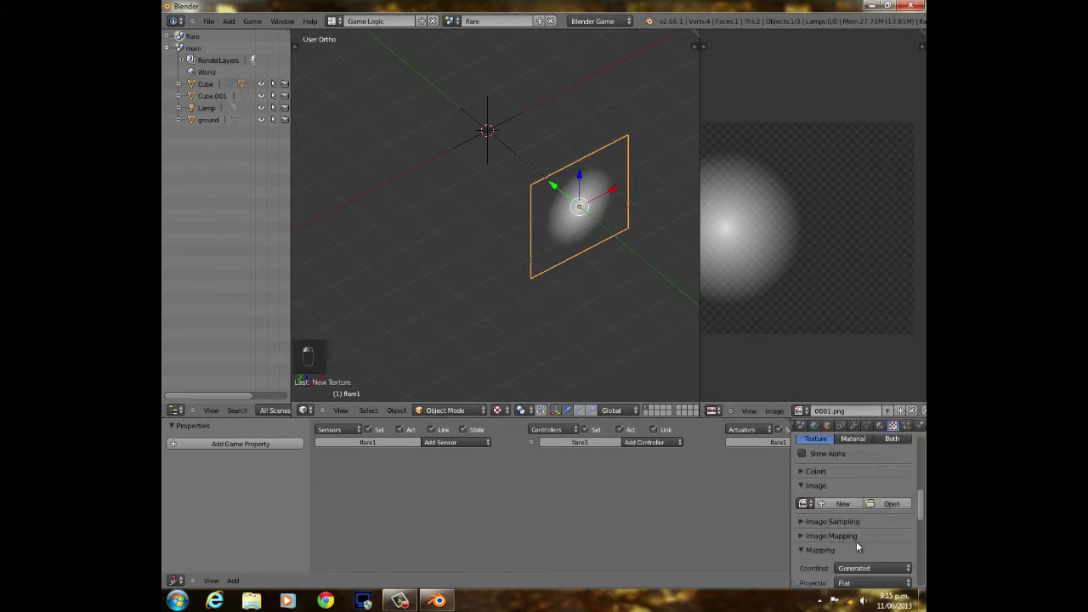
{"action": "left_click", "coordinate": [890, 504]}
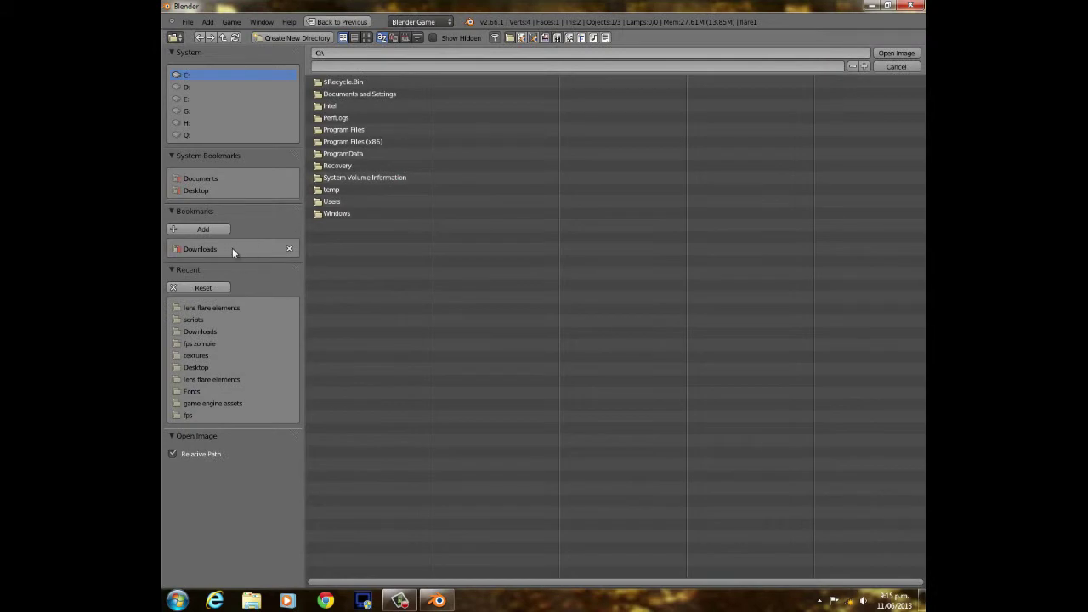
{"action": "left_click", "coordinate": [221, 308]}
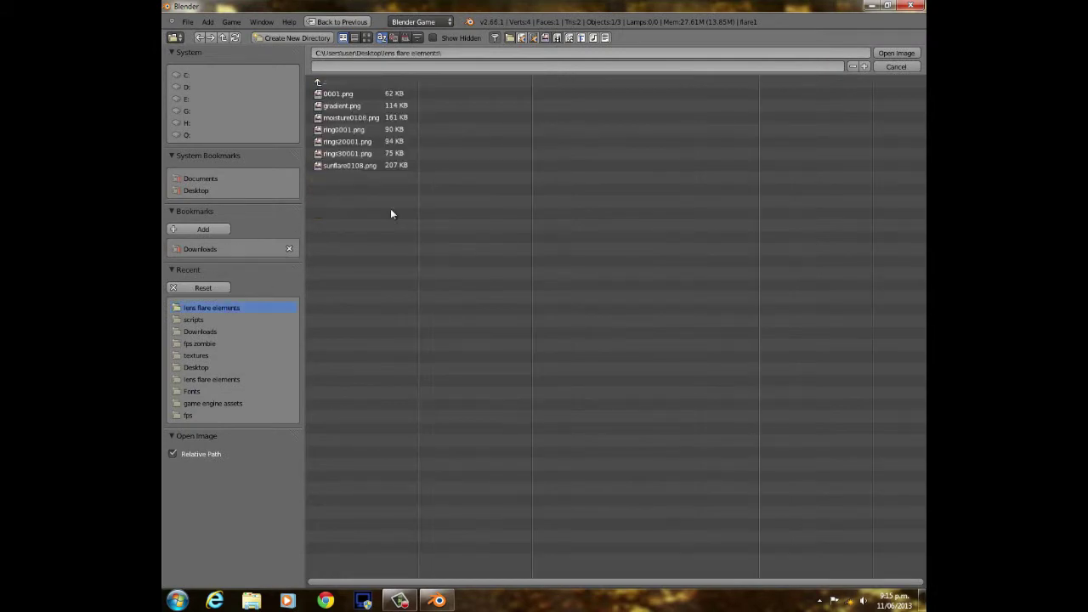
{"action": "left_click", "coordinate": [368, 107]}
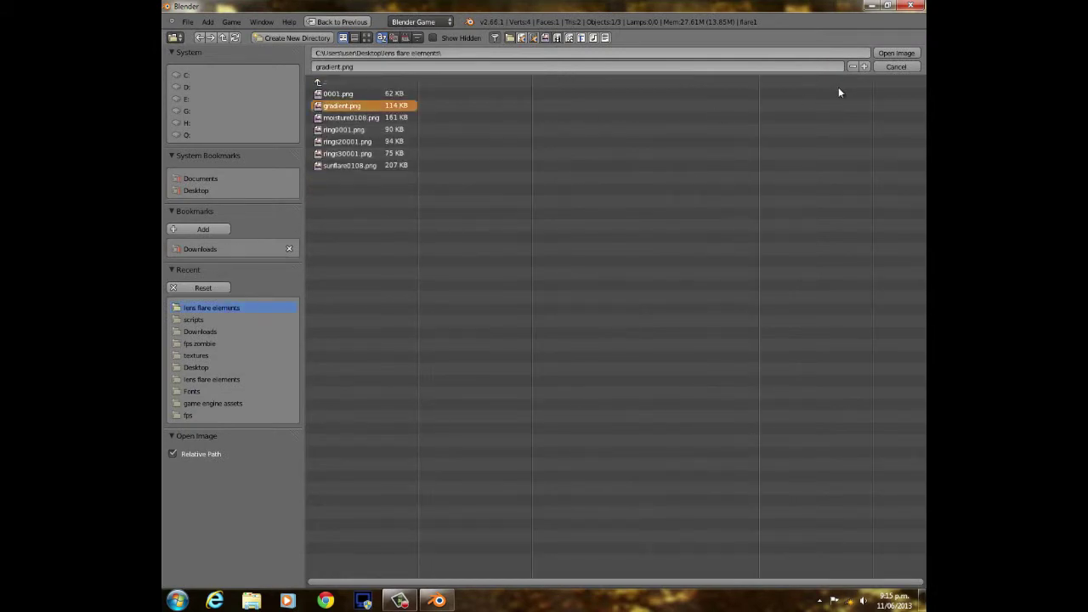
{"action": "left_click", "coordinate": [896, 54]}
{"action": "scroll", "coordinate": [842, 510], "scroll_direction": "down", "scroll_amount": 8}
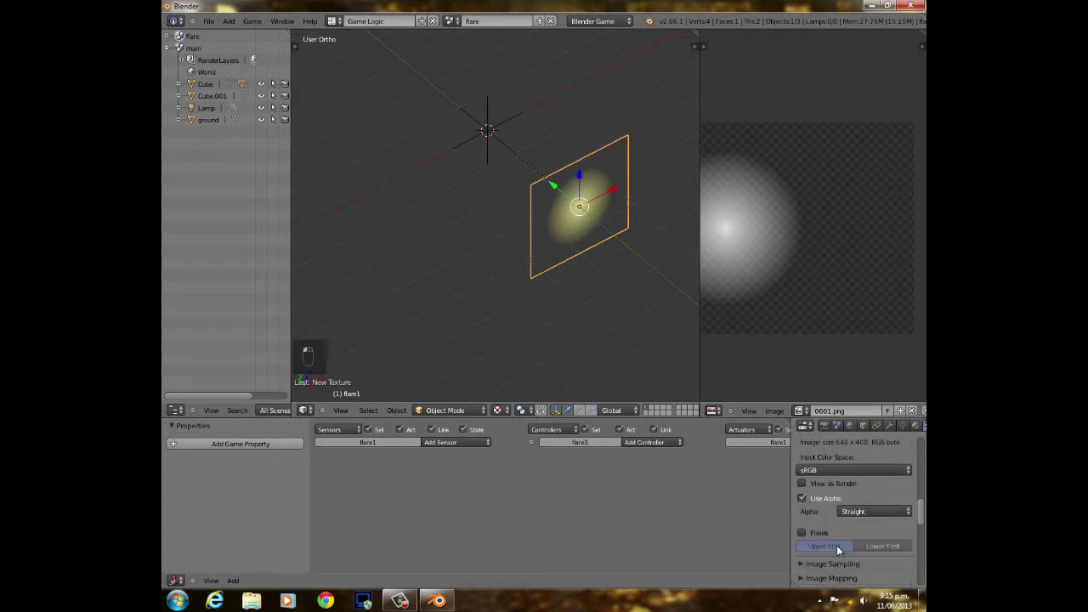
Set the gradient texture's mapping coordinates to UV and its blend mode to Multiply.
{"action": "scroll", "coordinate": [833, 542], "scroll_direction": "down", "scroll_amount": 3}
{"action": "left_click", "coordinate": [859, 490]}
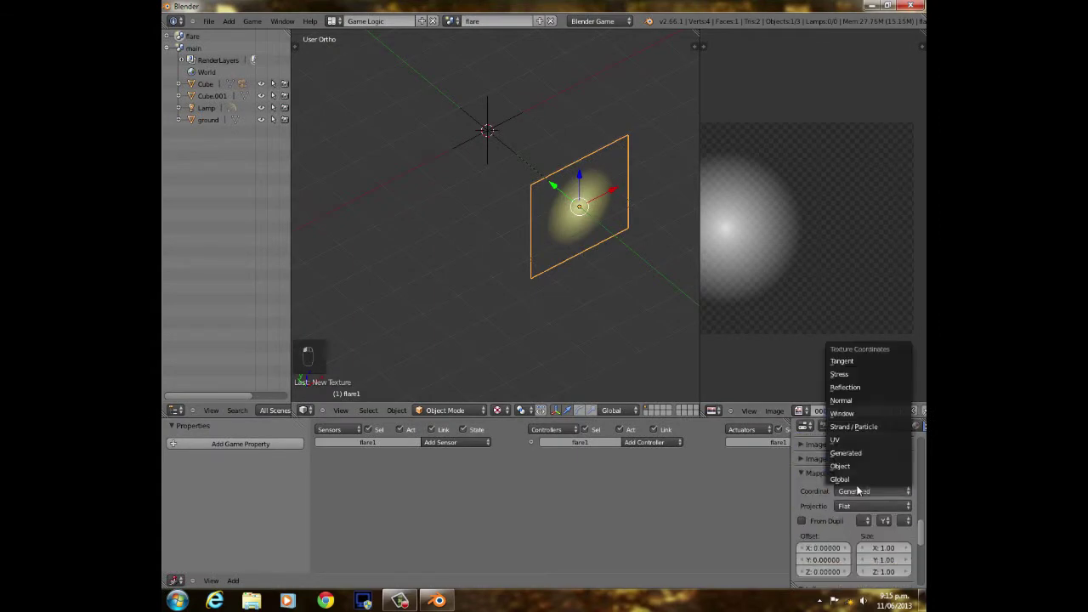
{"action": "left_click", "coordinate": [868, 440]}
{"action": "scroll", "coordinate": [586, 246], "scroll_direction": "up", "scroll_amount": 5}
{"action": "middle_click_drag", "start_coordinate": [616, 229], "coordinate": [570, 201]}
{"action": "scroll", "coordinate": [584, 235], "scroll_direction": "down", "scroll_amount": 3}
{"action": "scroll", "coordinate": [837, 531], "scroll_direction": "down", "scroll_amount": 8}
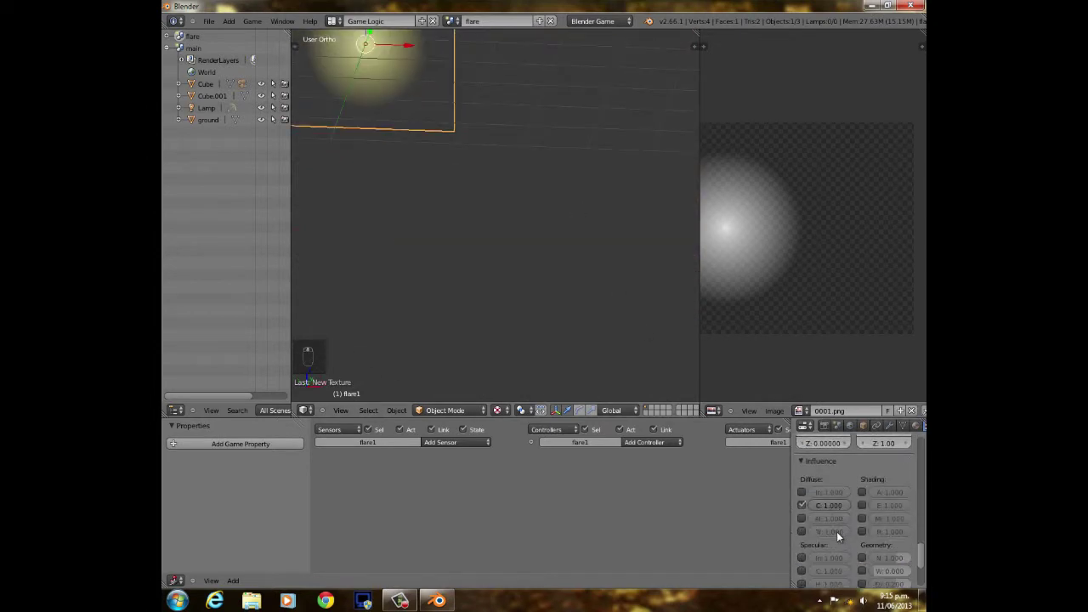
{"action": "left_click", "coordinate": [836, 510]}
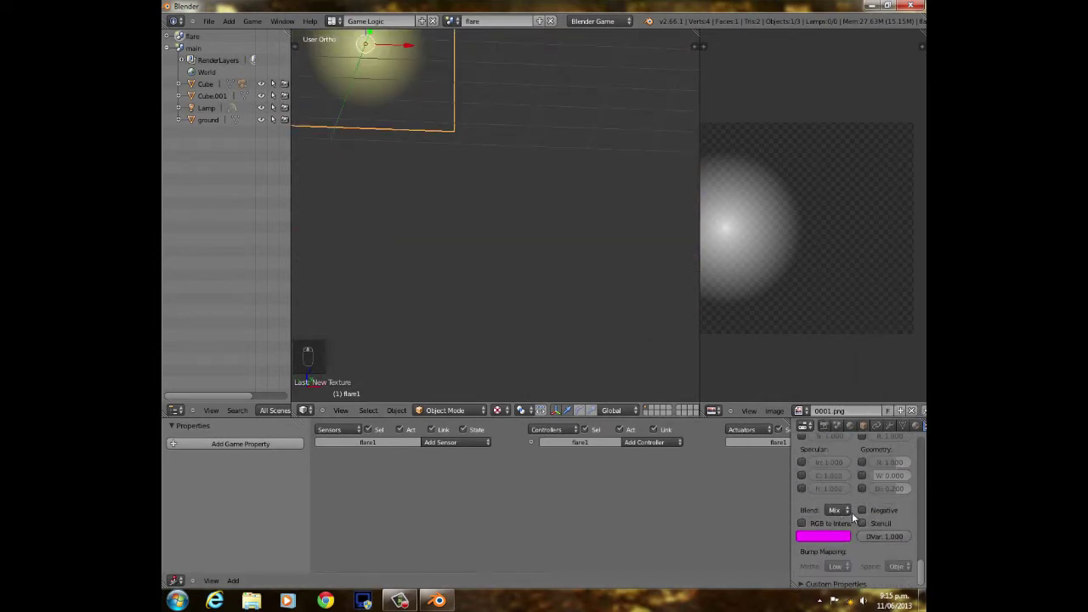
{"action": "left_click", "coordinate": [838, 511]}
{"action": "left_click", "coordinate": [850, 458]}
{"action": "scroll", "coordinate": [857, 479], "scroll_direction": "up", "scroll_amount": 10}
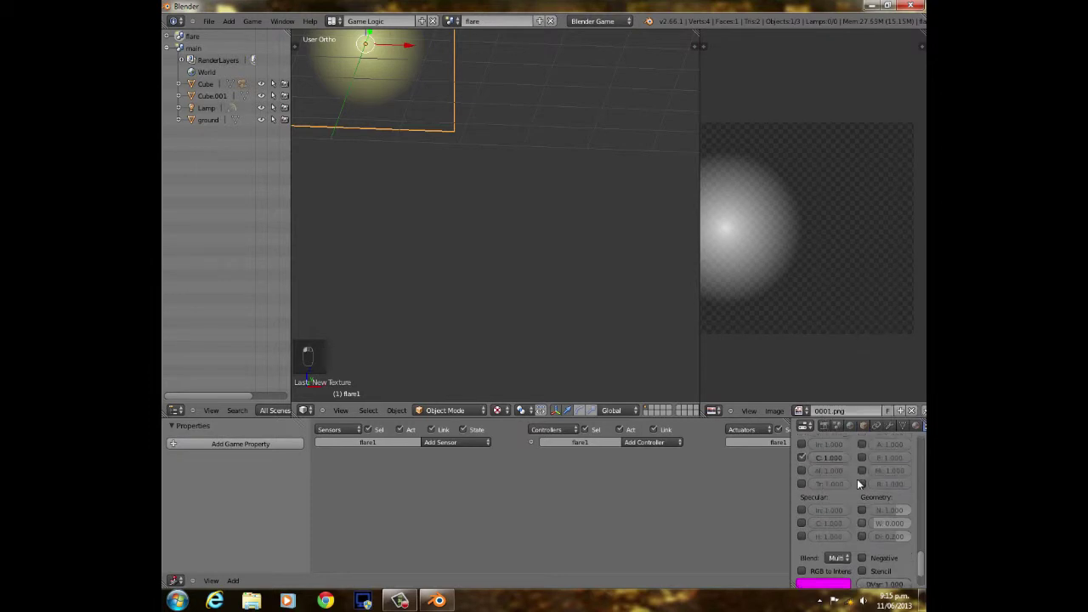
{"action": "scroll", "coordinate": [857, 481], "scroll_direction": "up", "scroll_amount": 10}
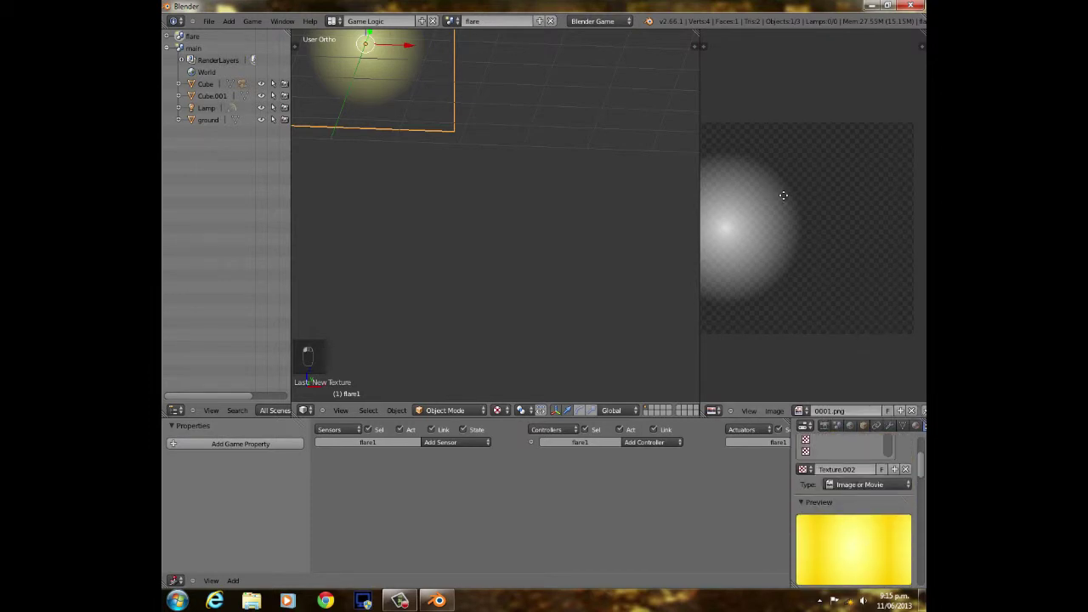
Examine the tinted glow on flare1 up close and compare it with the source image and the two texture slots.
{"action": "middle_click_drag", "start_coordinate": [752, 222], "coordinate": [835, 236]}
{"action": "scroll", "coordinate": [810, 247], "scroll_direction": "down", "scroll_amount": 2}
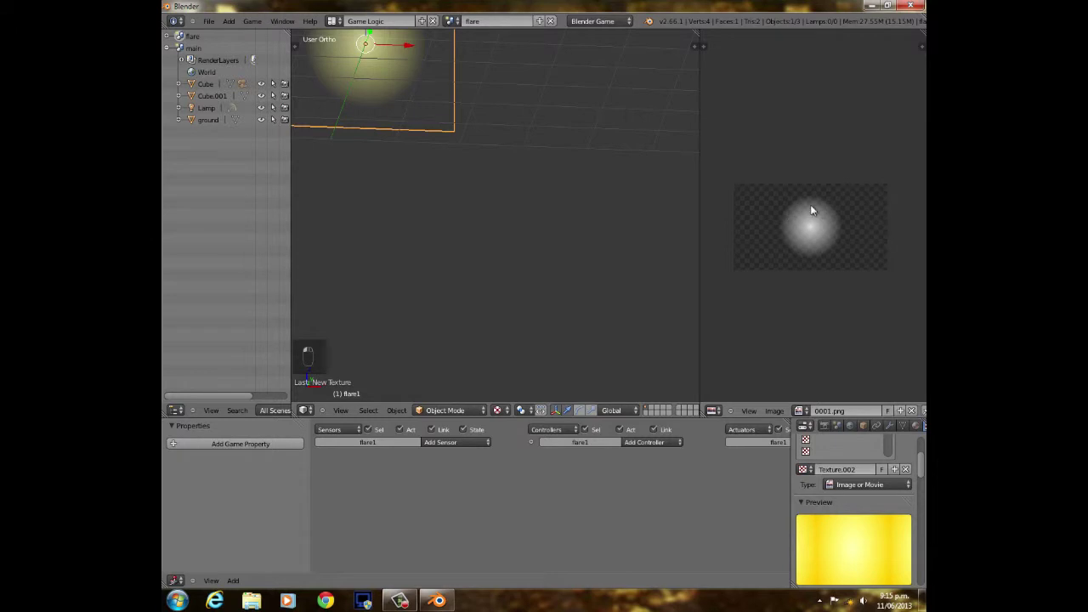
{"action": "middle_click_drag", "start_coordinate": [375, 100], "coordinate": [544, 233], "text": "shift"}
{"action": "scroll", "coordinate": [453, 278], "scroll_direction": "up", "scroll_amount": 7}
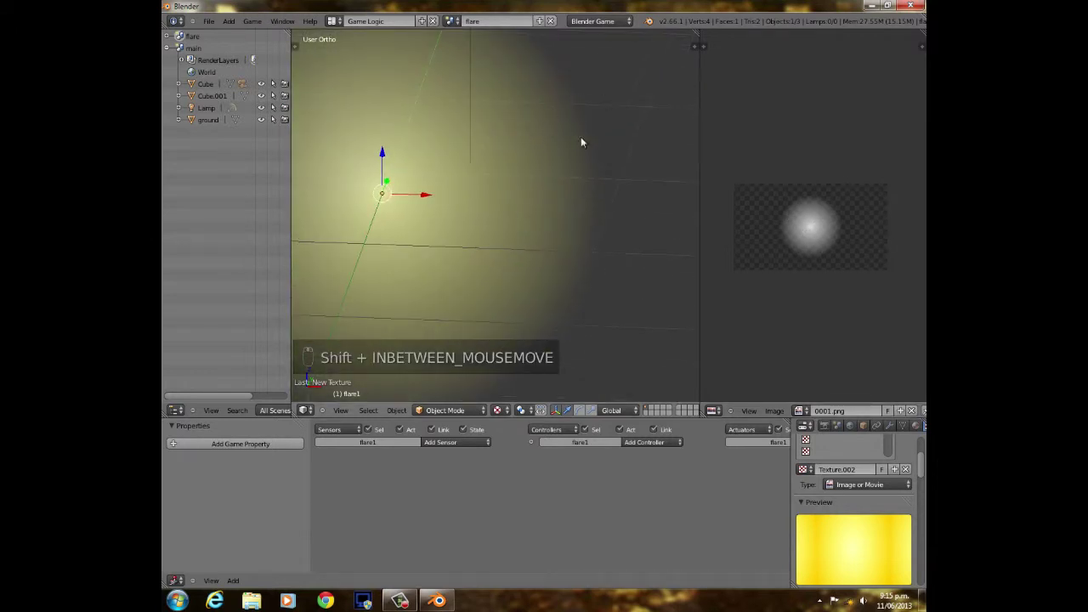
{"action": "scroll", "coordinate": [836, 462], "scroll_direction": "up", "scroll_amount": 2}
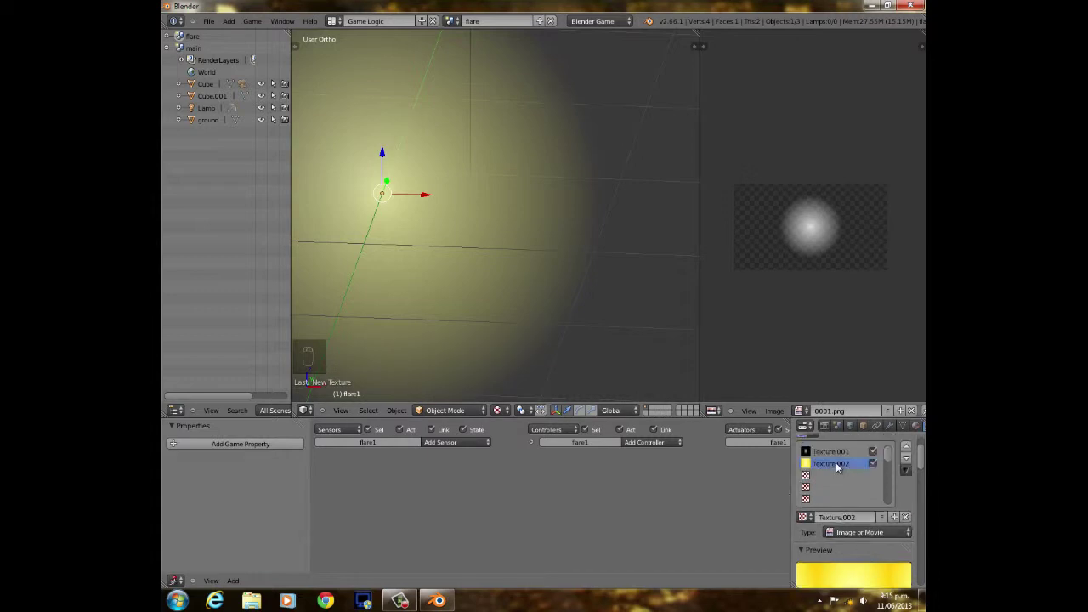
{"action": "scroll", "coordinate": [821, 232], "scroll_direction": "up", "scroll_amount": 6}
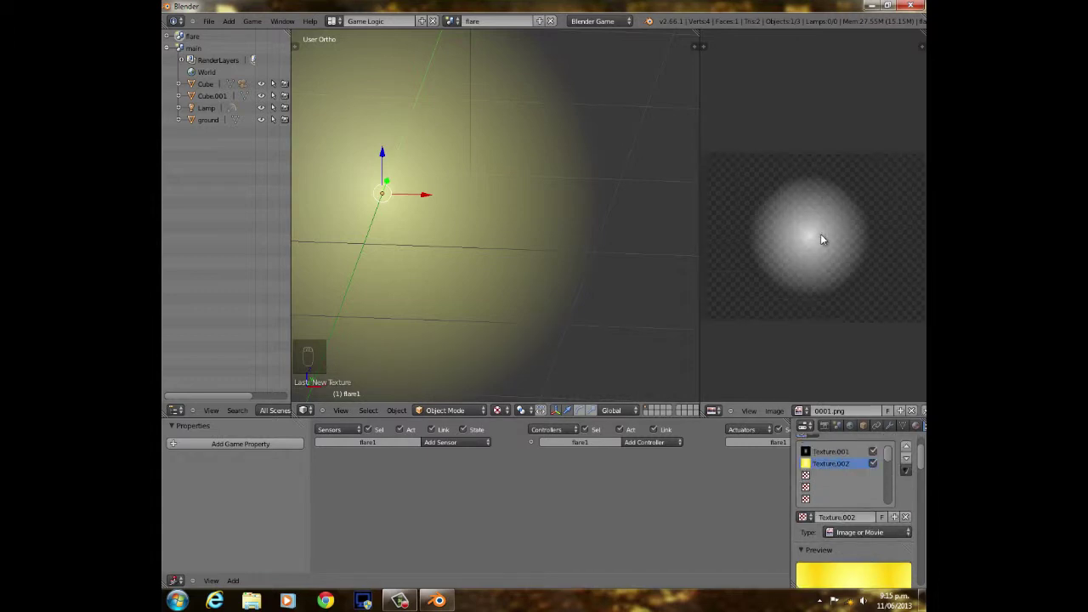
{"action": "scroll", "coordinate": [812, 269], "scroll_direction": "down", "scroll_amount": 3}
{"action": "scroll", "coordinate": [420, 240], "scroll_direction": "down", "scroll_amount": 5}
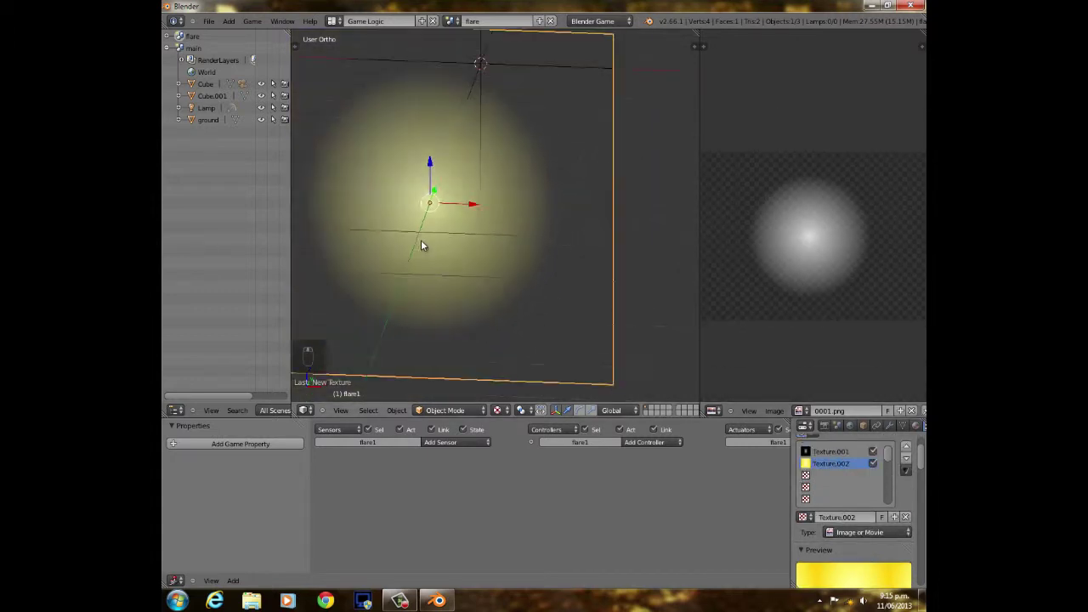
Add a mesh plane to the flare scene and rotate it 90 degrees about the X axis.
{"action": "middle_click_drag", "start_coordinate": [446, 267], "coordinate": [567, 220]}
{"action": "key", "text": "shift+a"}
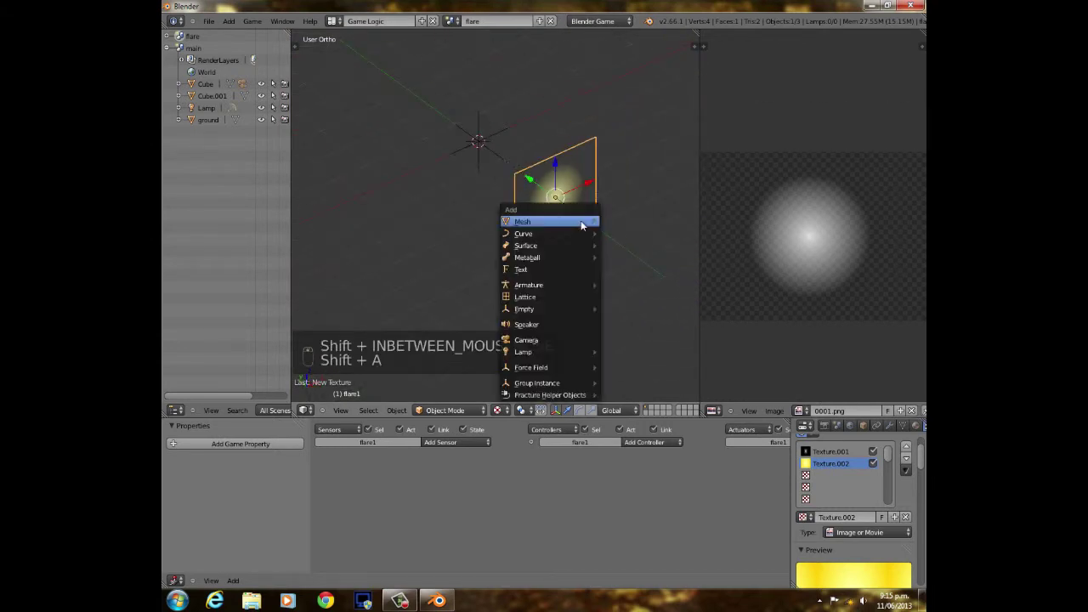
{"action": "mouse_move", "coordinate": [581, 221]}
{"action": "left_click", "coordinate": [620, 224]}
{"action": "type", "text": "rx90"}
{"action": "key", "text": "Return"}
Move the new plane along the Y axis beyond flare1 and resize it to roughly match flare1.
{"action": "left_click_drag", "start_coordinate": [455, 125], "coordinate": [576, 203]}
{"action": "scroll", "coordinate": [578, 200], "scroll_direction": "up", "scroll_amount": 3}
{"action": "middle_click_drag", "start_coordinate": [593, 189], "coordinate": [461, 173], "text": "shift"}
{"action": "key", "text": "s"}
{"action": "left_click", "coordinate": [636, 243]}
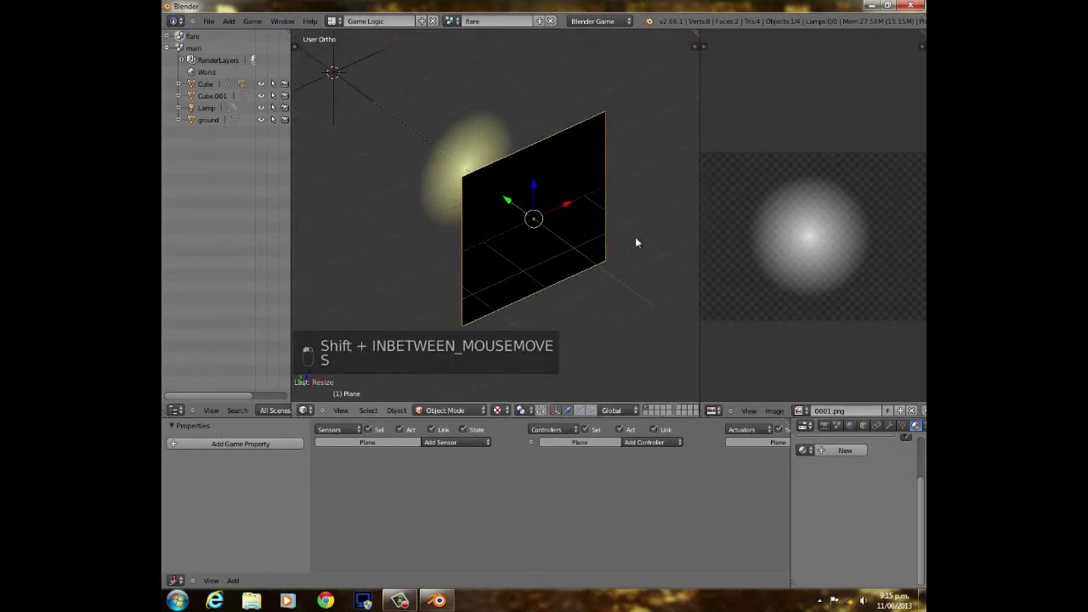
Create a new material for the second plane and enable Z Transparency with an alpha of 0.
{"action": "left_click", "coordinate": [848, 451]}
{"action": "left_click", "coordinate": [916, 426]}
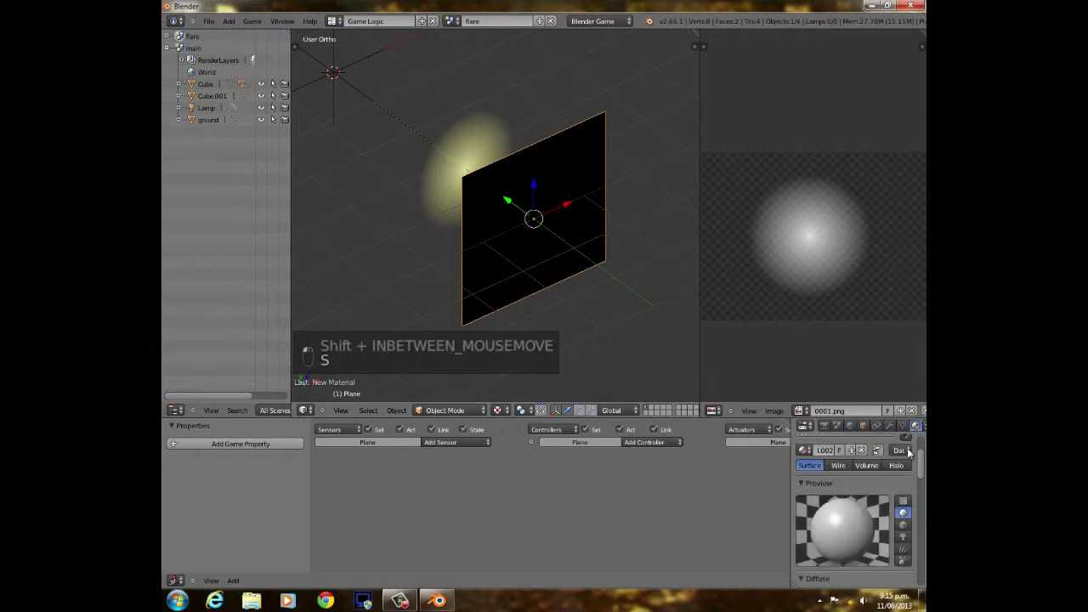
{"action": "scroll", "coordinate": [850, 510], "scroll_direction": "down", "scroll_amount": 5}
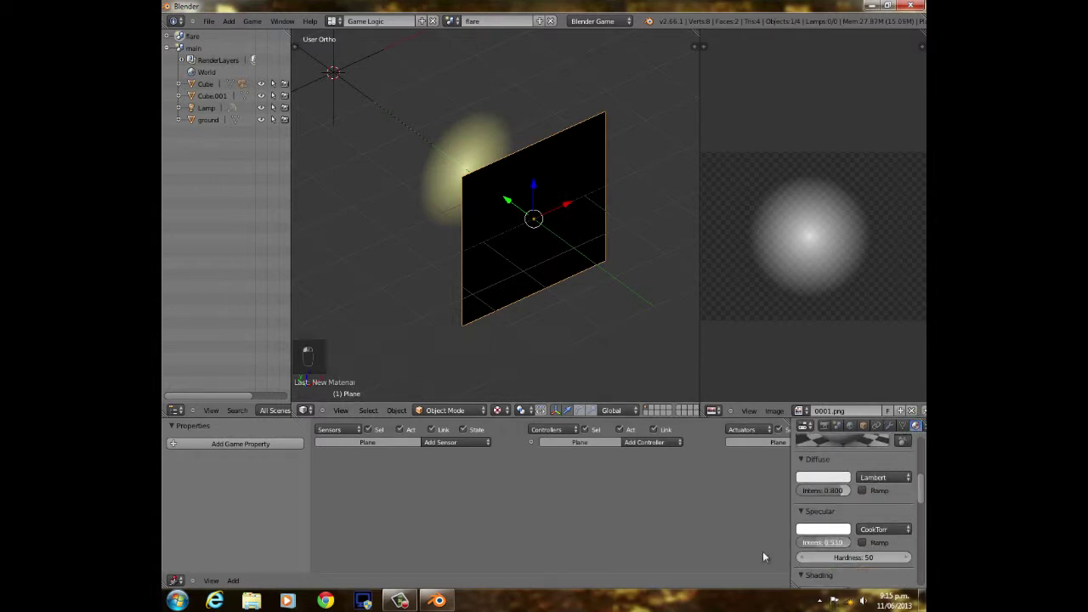
{"action": "scroll", "coordinate": [852, 552], "scroll_direction": "down", "scroll_amount": 10}
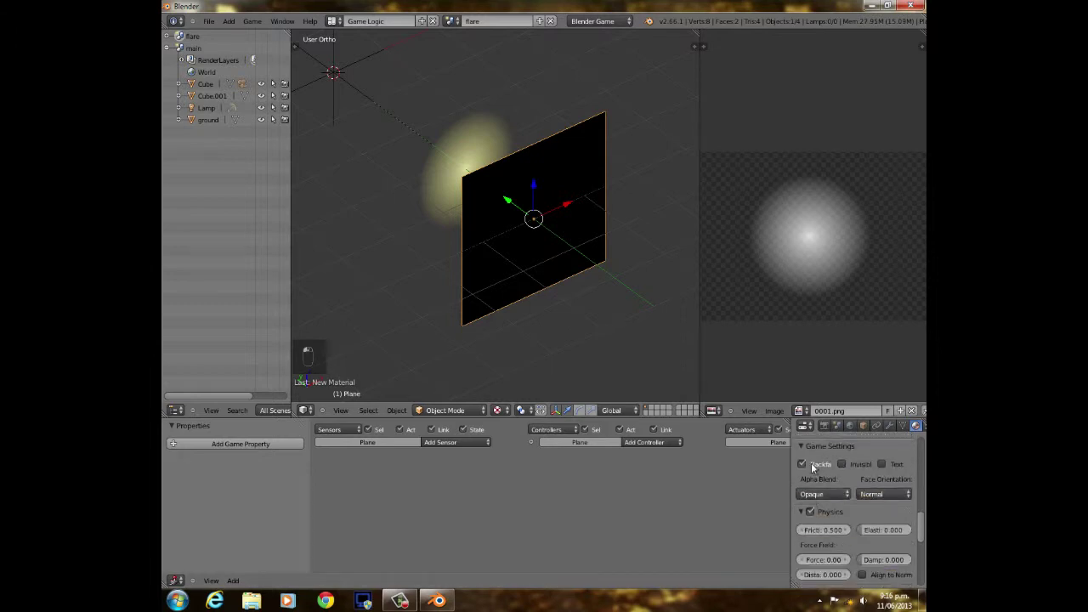
{"action": "scroll", "coordinate": [832, 523], "scroll_direction": "down", "scroll_amount": 6}
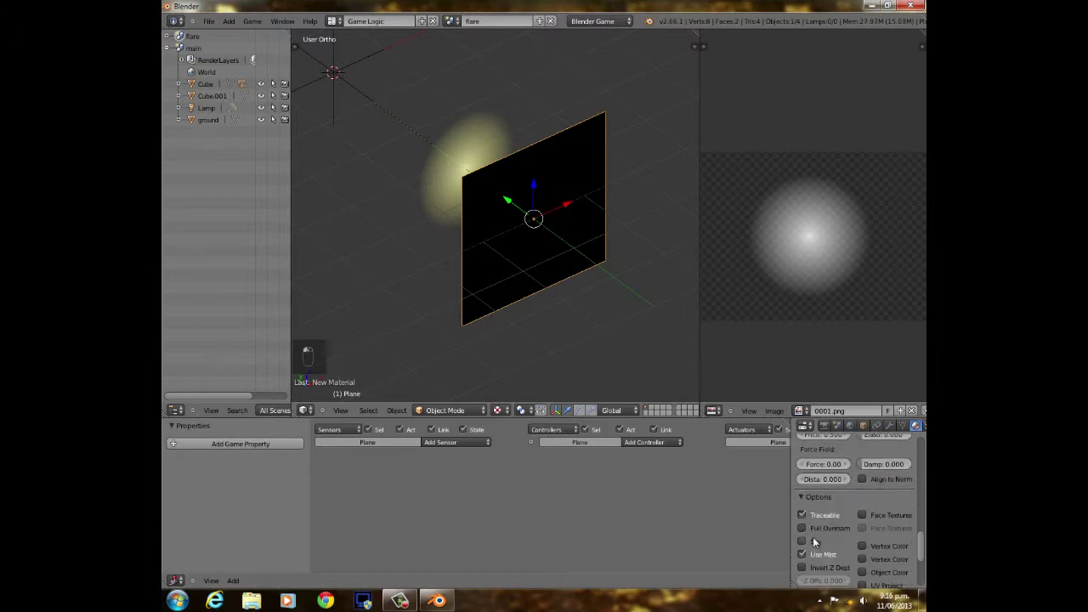
{"action": "scroll", "coordinate": [824, 538], "scroll_direction": "down", "scroll_amount": 3}
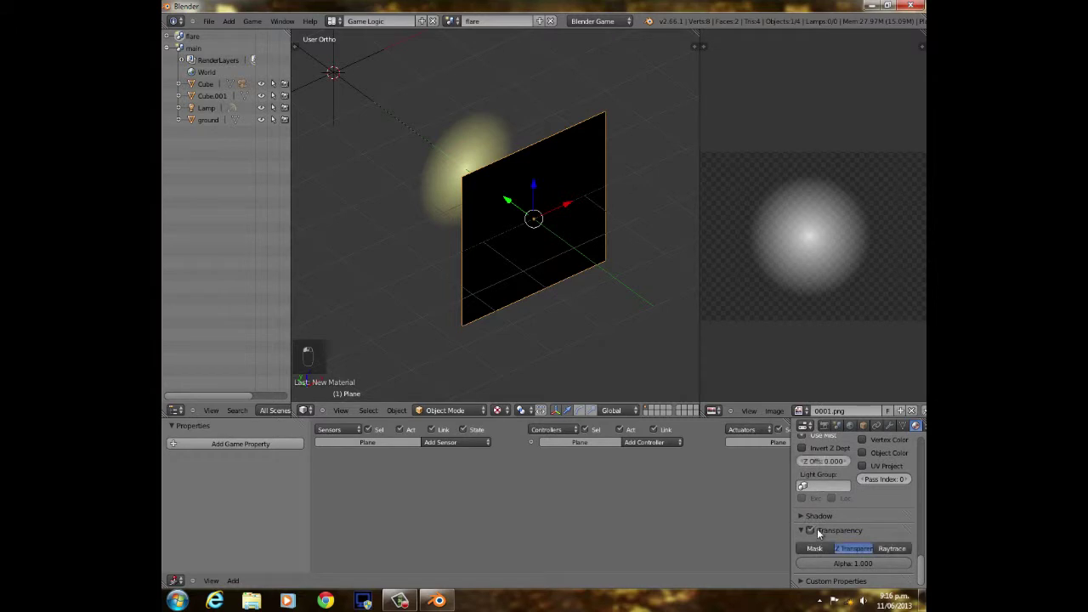
{"action": "left_click_drag", "start_coordinate": [916, 567], "coordinate": [644, 546]}
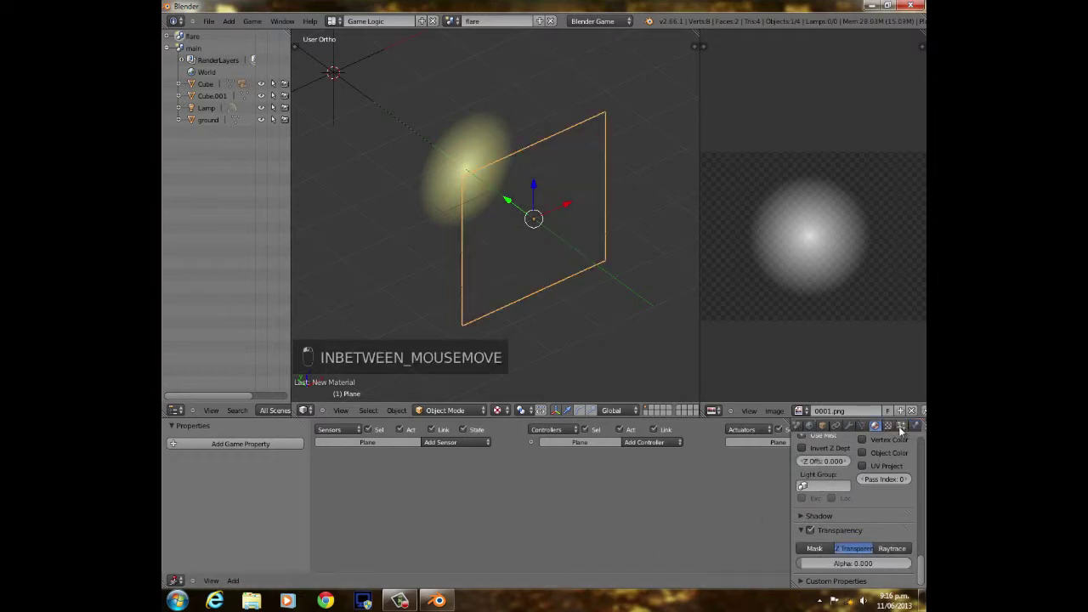
Add a texture to the second plane's material and set its type to Image or Movie.
{"action": "left_click", "coordinate": [888, 426]}
{"action": "left_click", "coordinate": [861, 518]}
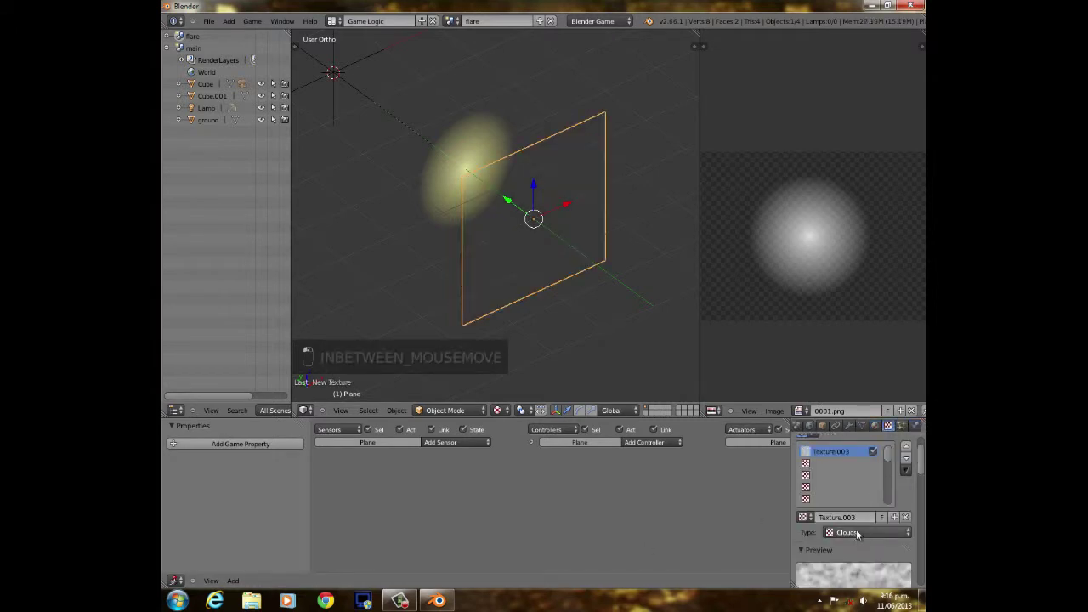
{"action": "left_click", "coordinate": [856, 529]}
{"action": "left_click", "coordinate": [858, 456]}
{"action": "scroll", "coordinate": [848, 557], "scroll_direction": "down", "scroll_amount": 5}
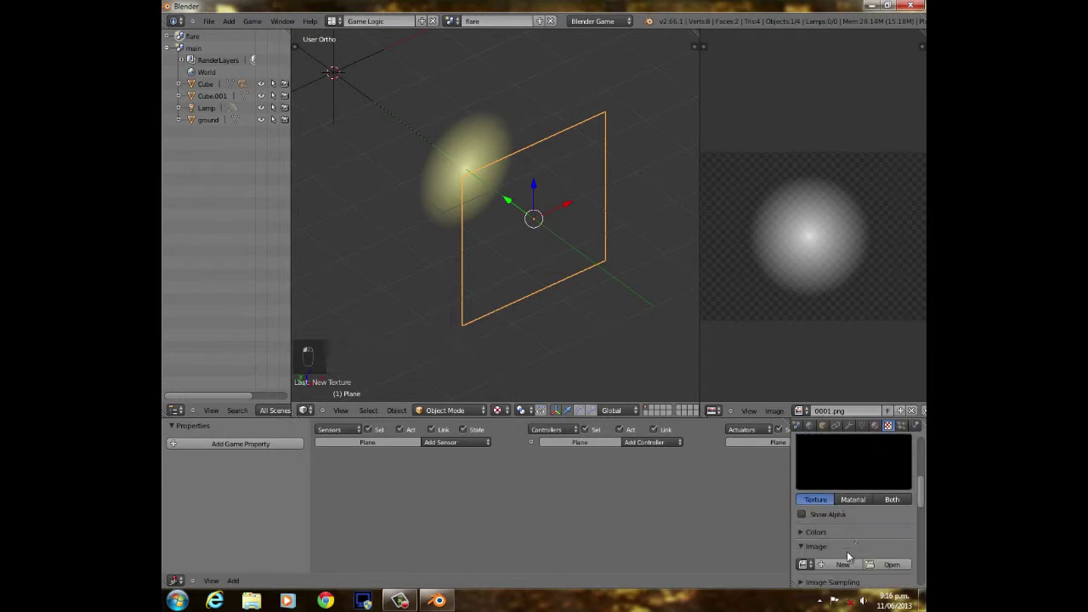
Load ring0001.png from the lens flare elements folder as the second plane's texture image.
{"action": "left_click", "coordinate": [879, 567]}
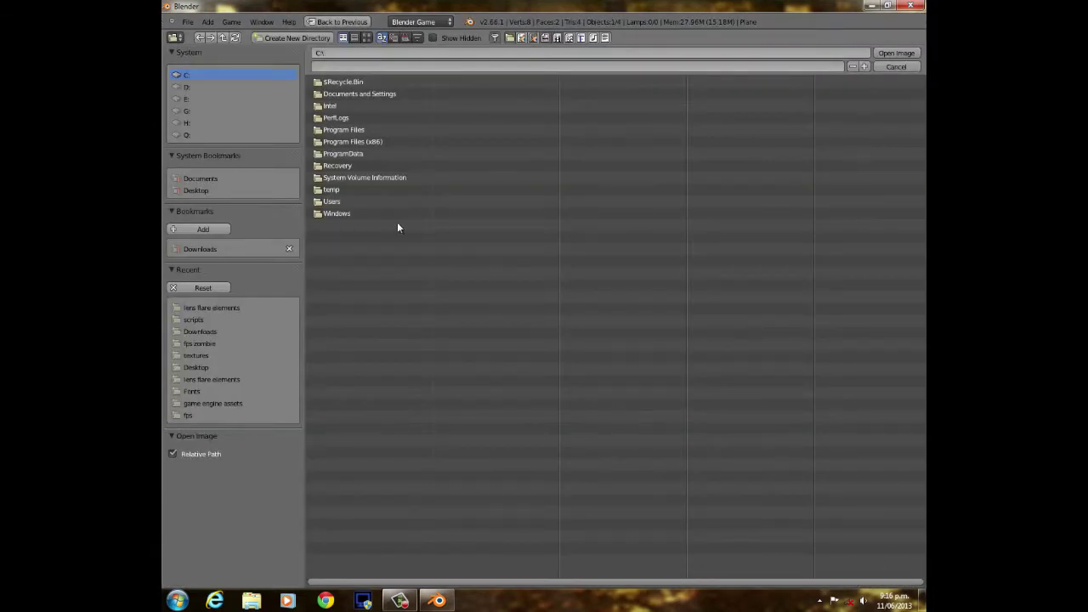
{"action": "left_click", "coordinate": [222, 307]}
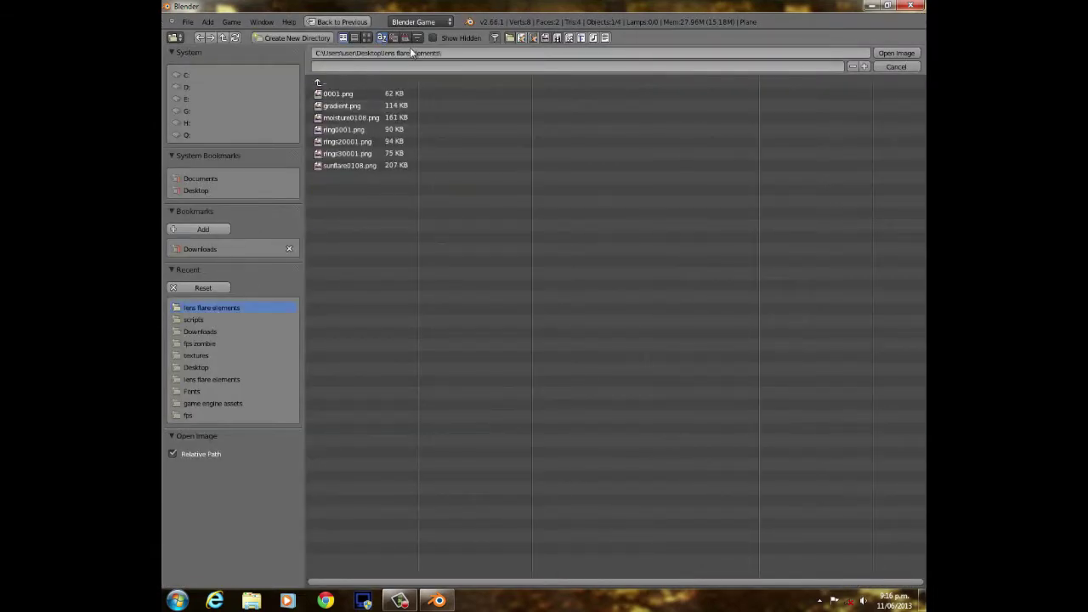
{"action": "left_click", "coordinate": [367, 39]}
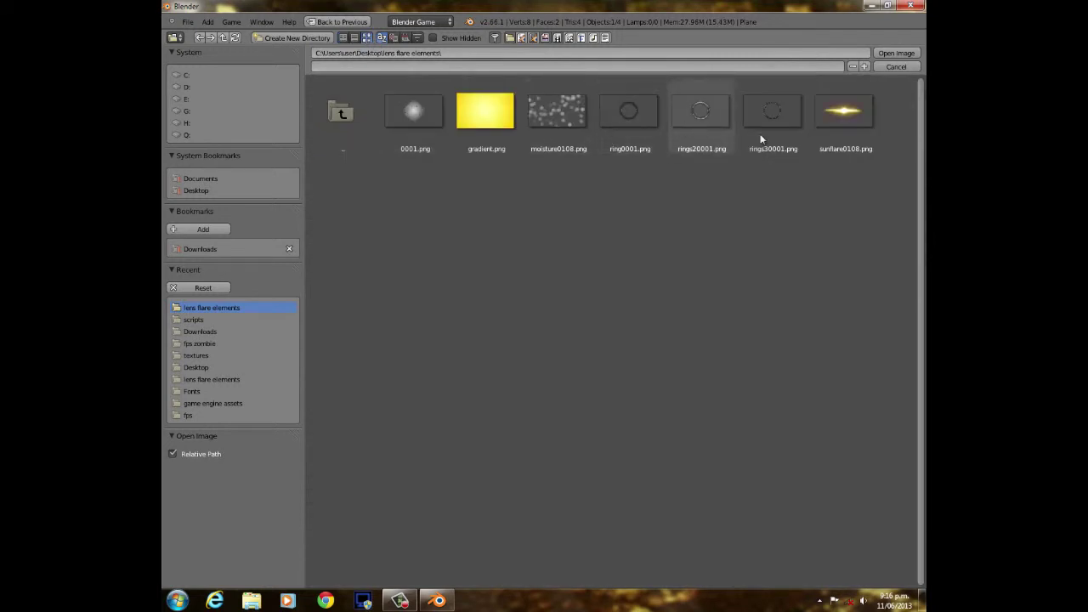
{"action": "left_click", "coordinate": [642, 119]}
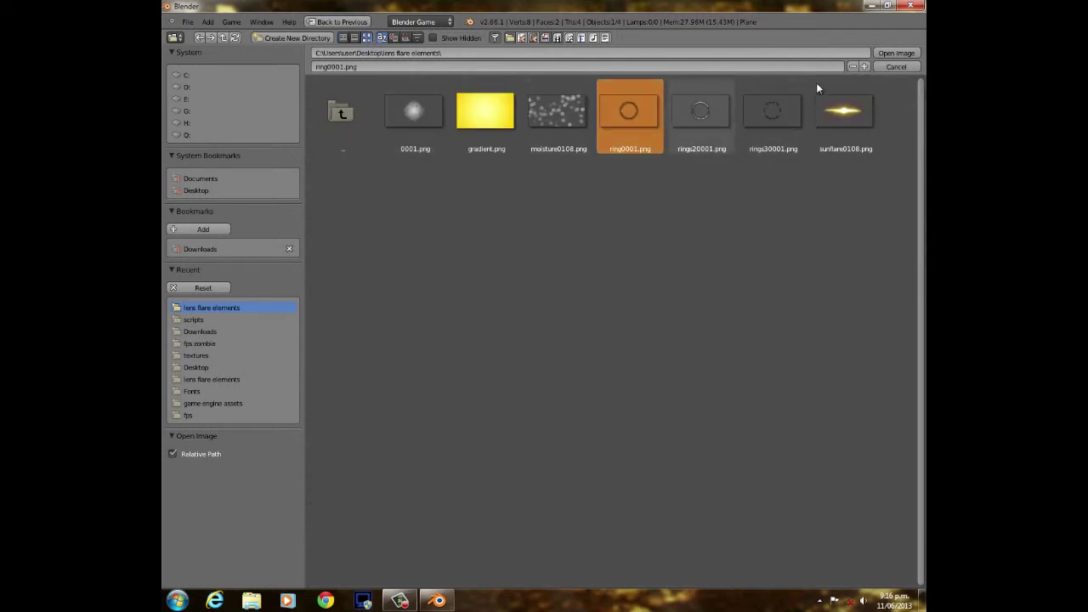
{"action": "left_click", "coordinate": [896, 53]}
Change the mapping coordinates of the second plane's ring texture from Generated to the type suited to an unwrapped image.
{"action": "scroll", "coordinate": [862, 502], "scroll_direction": "down", "scroll_amount": 8}
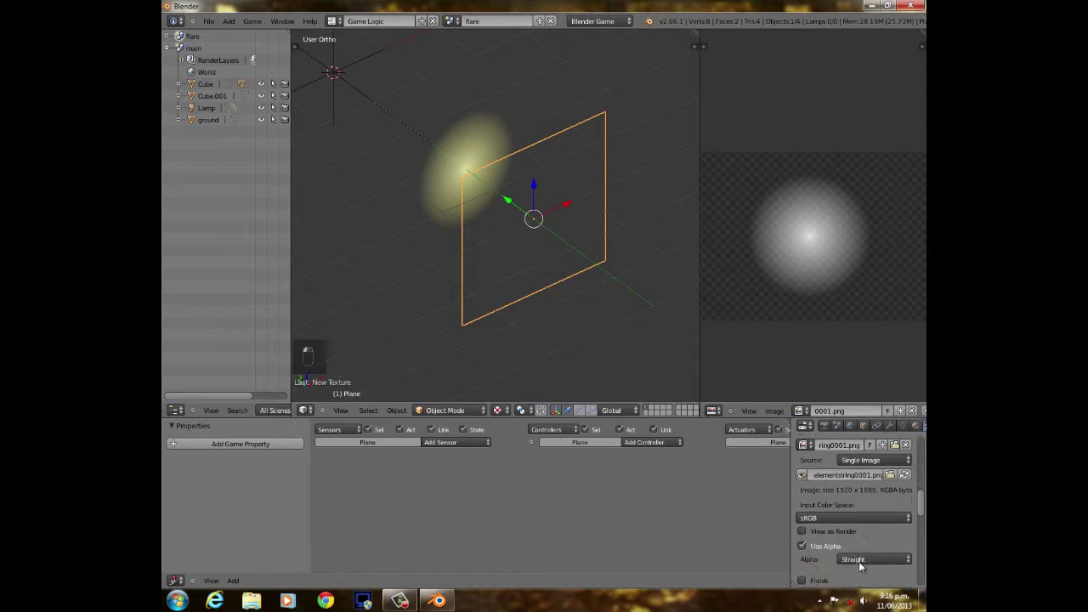
{"action": "scroll", "coordinate": [860, 544], "scroll_direction": "down", "scroll_amount": 10}
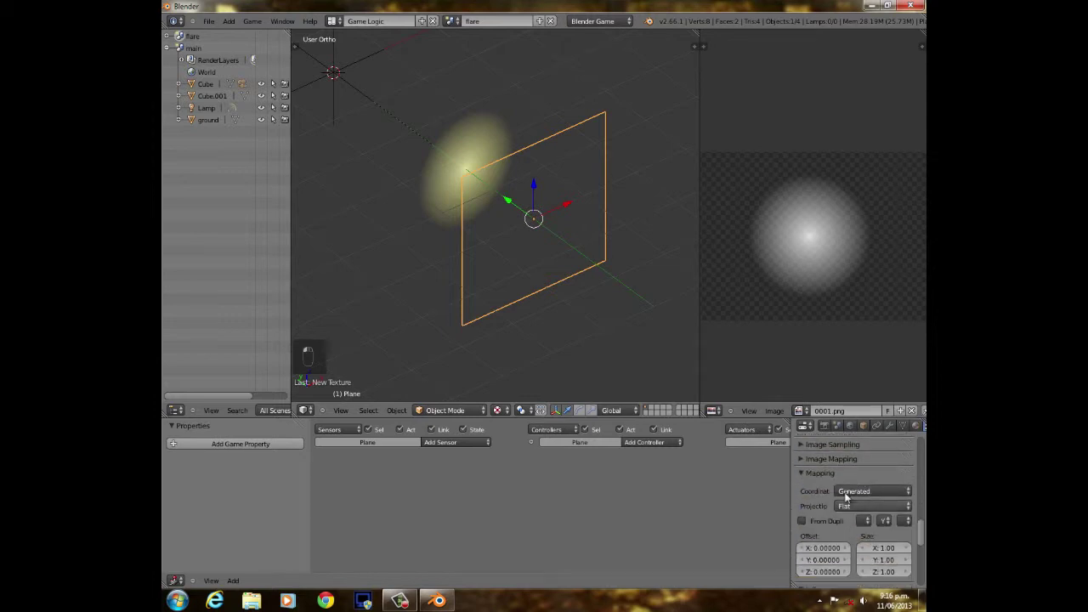
{"action": "left_click", "coordinate": [850, 492]}
{"action": "left_click", "coordinate": [846, 440]}
{"action": "scroll", "coordinate": [804, 523], "scroll_direction": "down", "scroll_amount": 4}
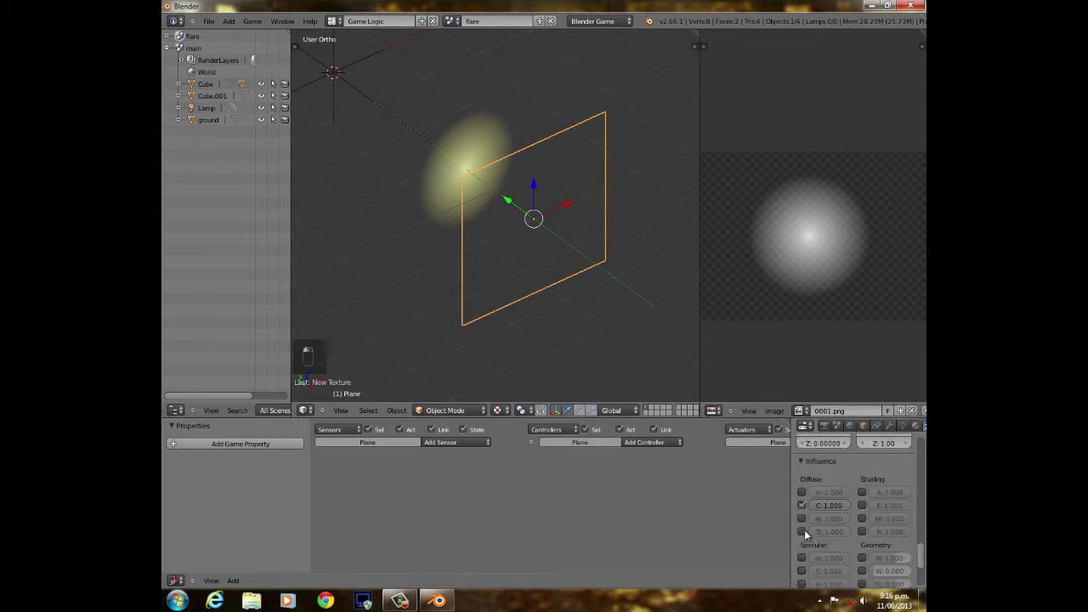
Bring up the diffuse and specular settings of the second plane's material.
{"action": "left_click", "coordinate": [902, 425]}
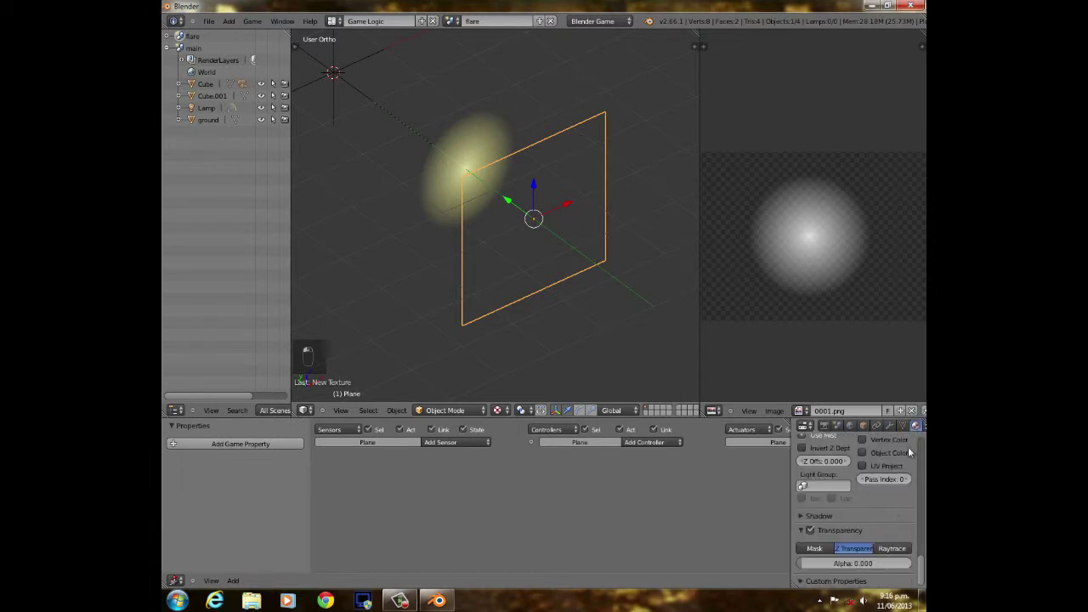
{"action": "scroll", "coordinate": [880, 493], "scroll_direction": "up", "scroll_amount": 10}
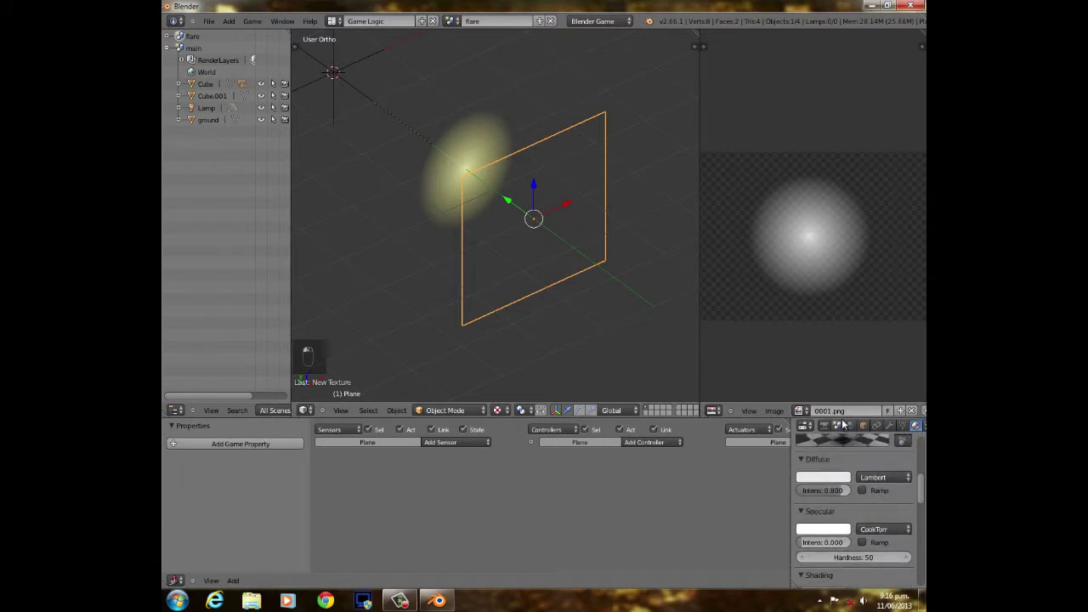
Enlarge the properties editor and make the selected plane's material shadeless.
{"action": "left_click_drag", "start_coordinate": [842, 417], "coordinate": [842, 302]}
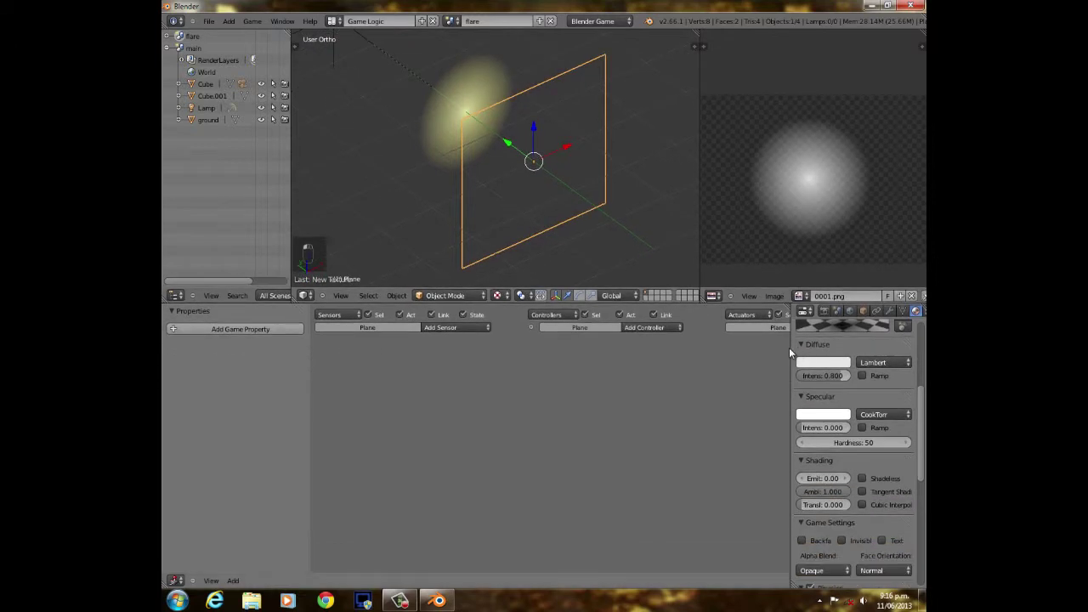
{"action": "left_click_drag", "start_coordinate": [779, 348], "coordinate": [672, 382]}
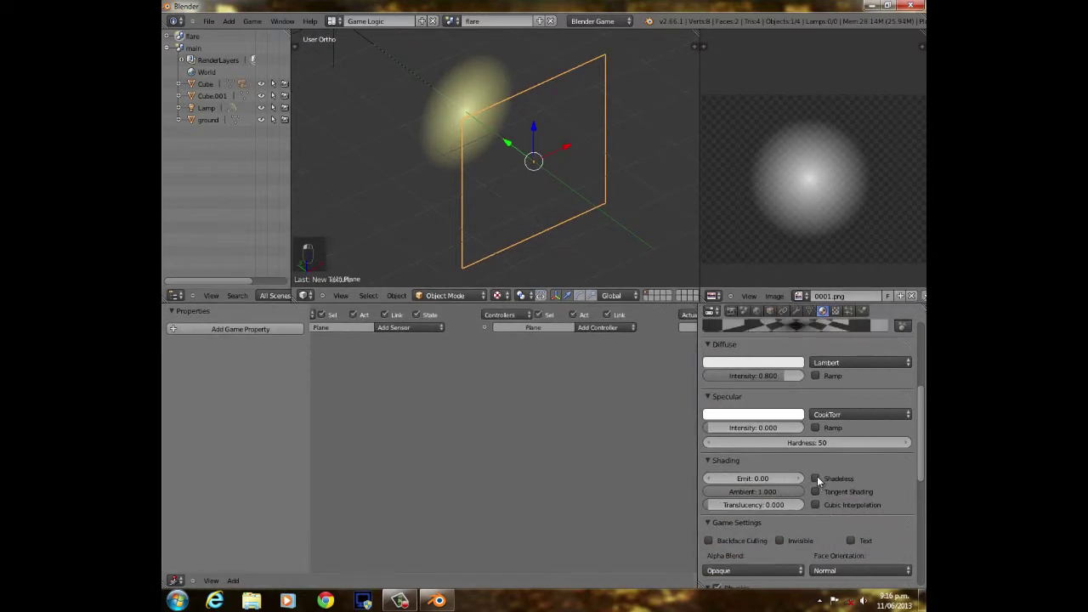
{"action": "scroll", "coordinate": [817, 477], "scroll_direction": "up", "scroll_amount": 8}
Unwrap the plane in Edit Mode and display ring0001.png behind its UV layout.
{"action": "middle_click_drag", "start_coordinate": [569, 199], "coordinate": [535, 204]}
{"action": "key", "text": "Tab"}
{"action": "key", "text": "u"}
{"action": "left_click", "coordinate": [536, 198]}
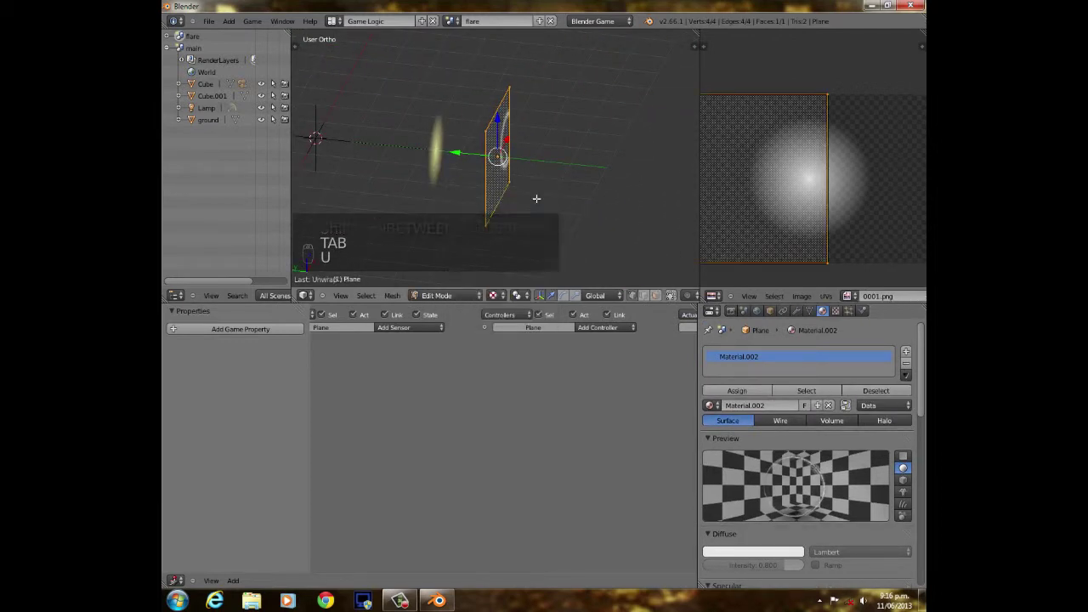
{"action": "left_click", "coordinate": [847, 296]}
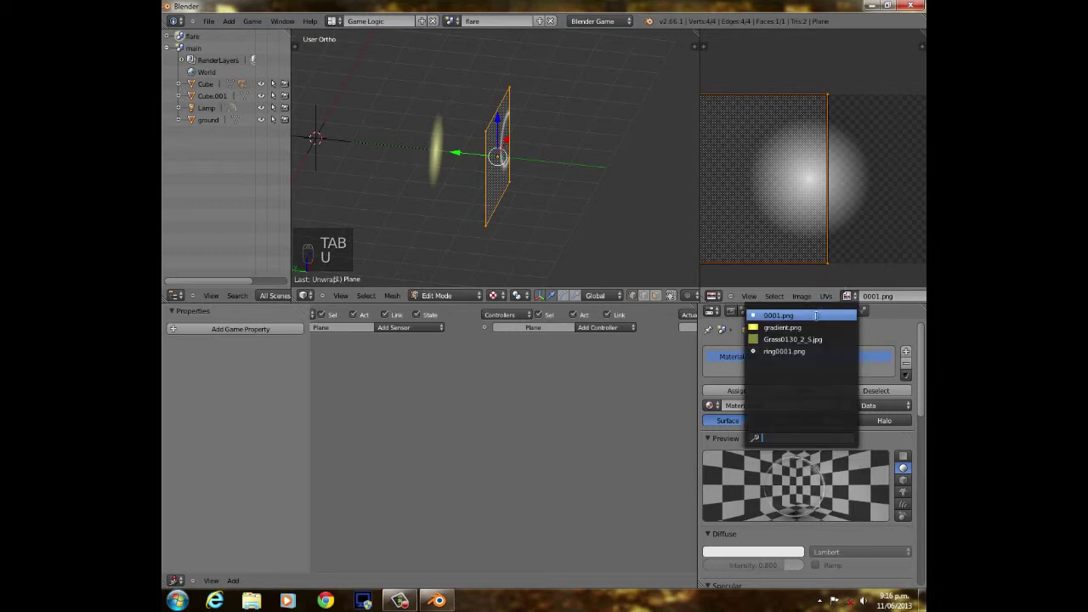
{"action": "left_click", "coordinate": [802, 351]}
Centre the plane's UV face on the ring along X, scale it down to fit closely, and return to Object Mode.
{"action": "scroll", "coordinate": [821, 194], "scroll_direction": "down", "scroll_amount": 2}
{"action": "key", "text": "g"}
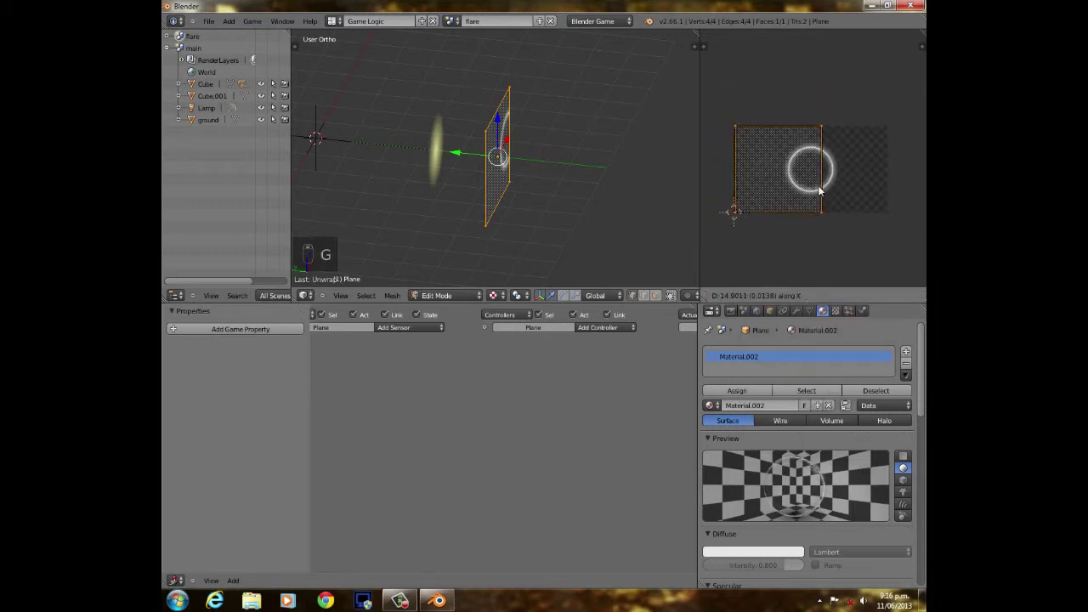
{"action": "left_click", "coordinate": [850, 192]}
{"action": "scroll", "coordinate": [490, 183], "scroll_direction": "up", "scroll_amount": 2}
{"action": "middle_click_drag", "start_coordinate": [457, 195], "coordinate": [567, 210]}
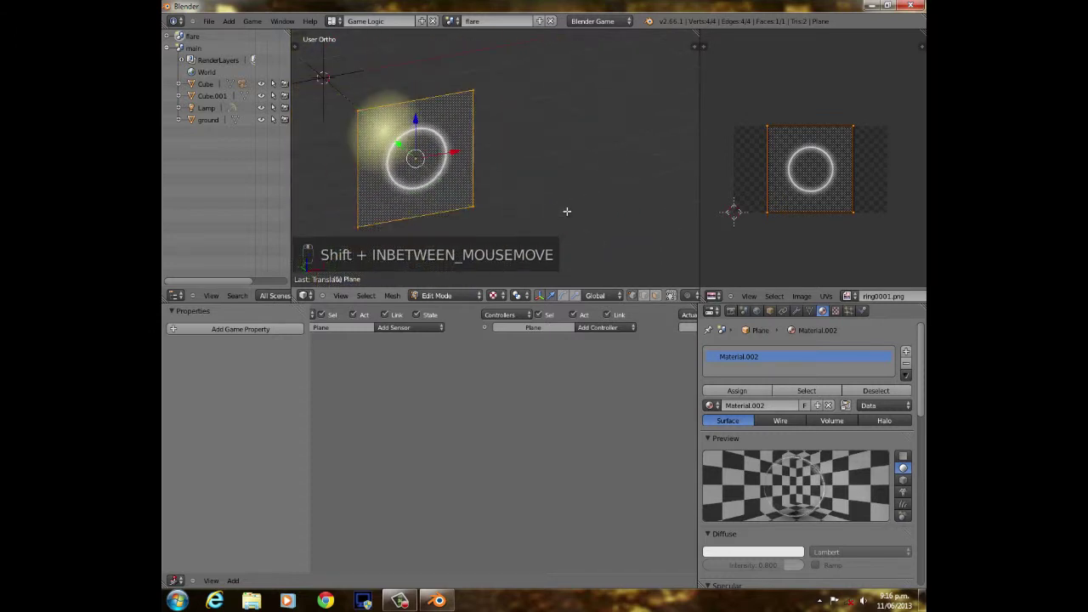
{"action": "key", "text": "s"}
{"action": "left_click", "coordinate": [871, 220]}
{"action": "scroll", "coordinate": [471, 219], "scroll_direction": "up", "scroll_amount": 5}
{"action": "key", "text": "Tab"}
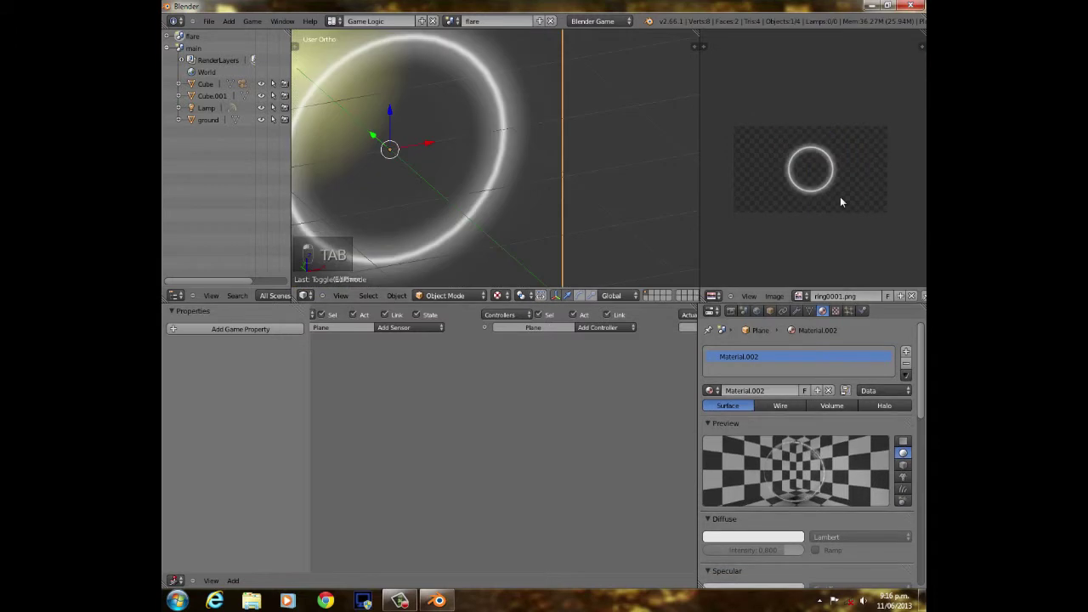
{"action": "key", "text": "Tab"}
{"action": "key", "text": "Tab"}
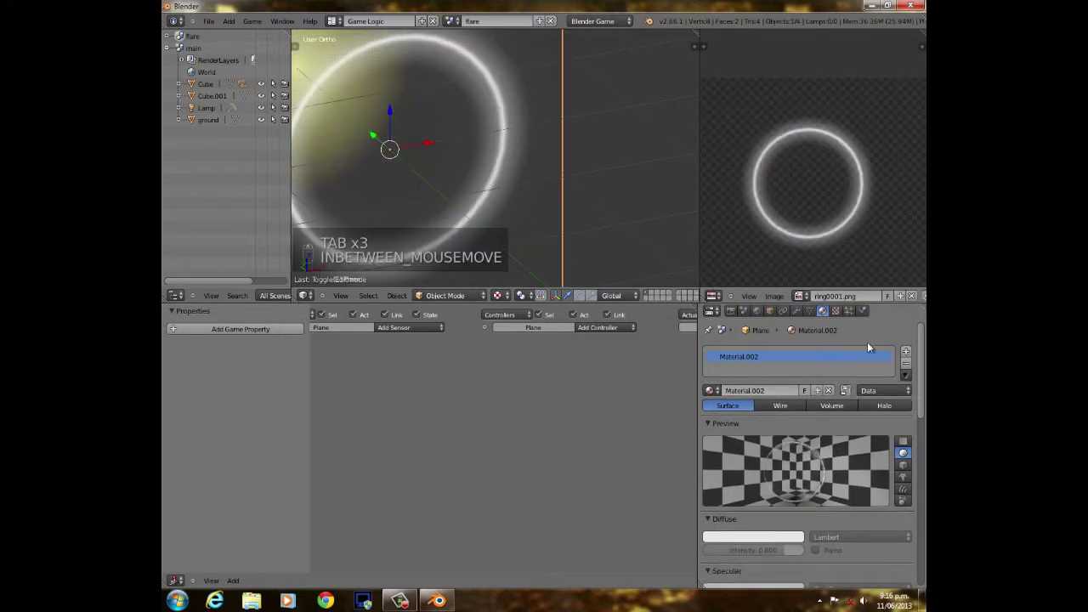
Assign the yellow gradient Texture.002 to the second texture slot of the ring plane's material.
{"action": "left_click", "coordinate": [834, 310]}
{"action": "scroll", "coordinate": [833, 382], "scroll_direction": "up", "scroll_amount": 5}
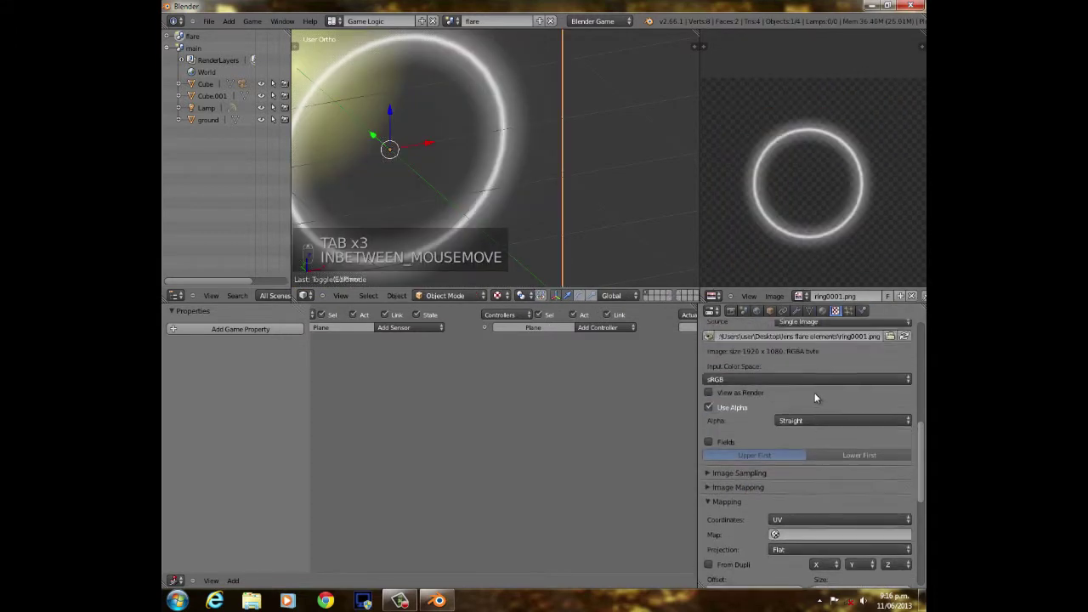
{"action": "scroll", "coordinate": [814, 397], "scroll_direction": "up", "scroll_amount": 5}
{"action": "left_click", "coordinate": [719, 382]}
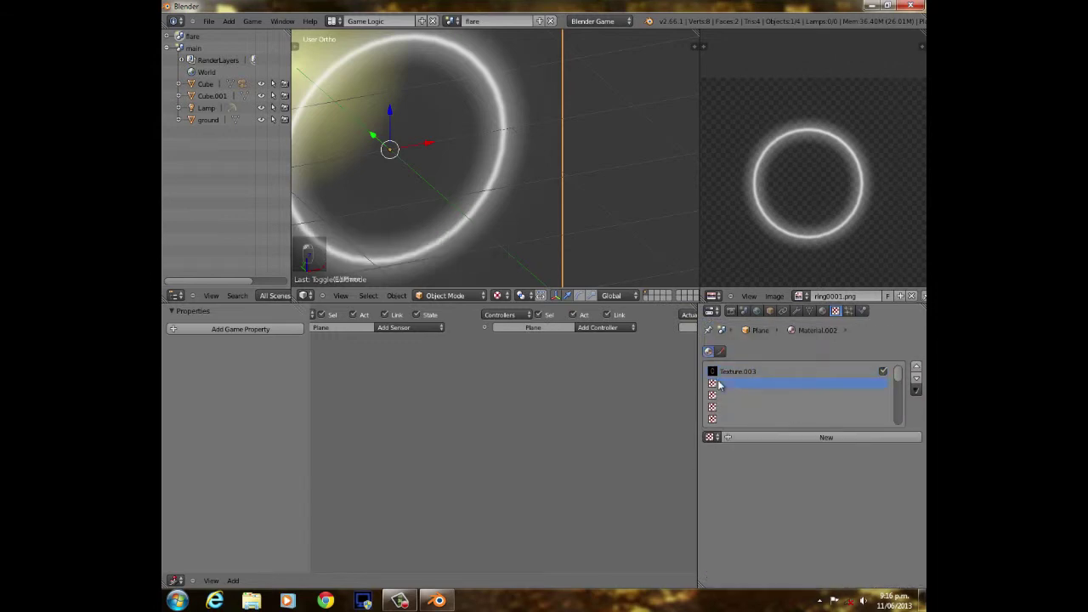
{"action": "left_click", "coordinate": [711, 437]}
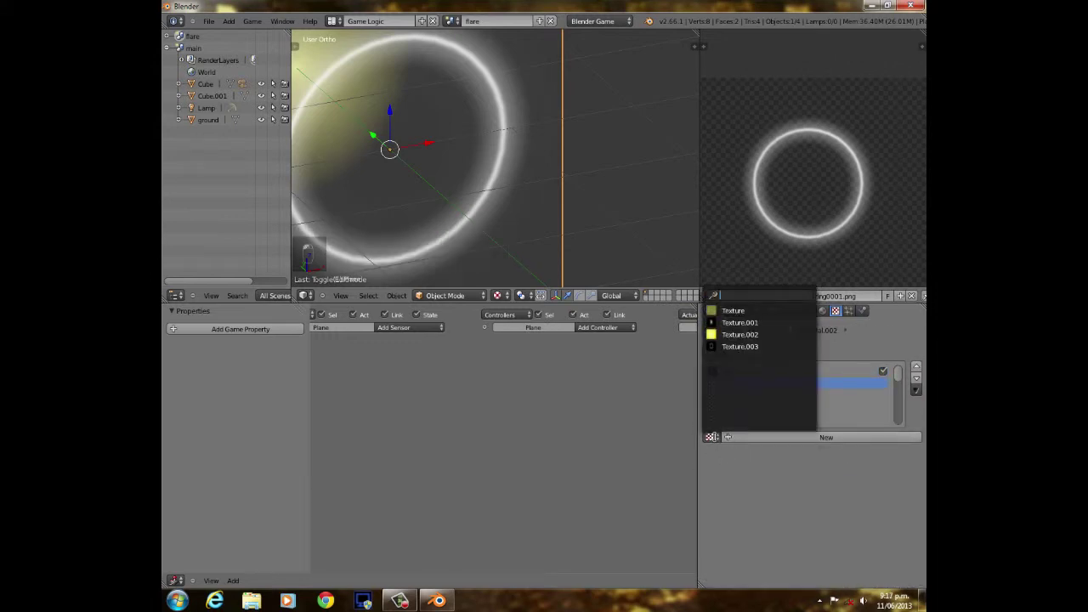
{"action": "left_click", "coordinate": [729, 335]}
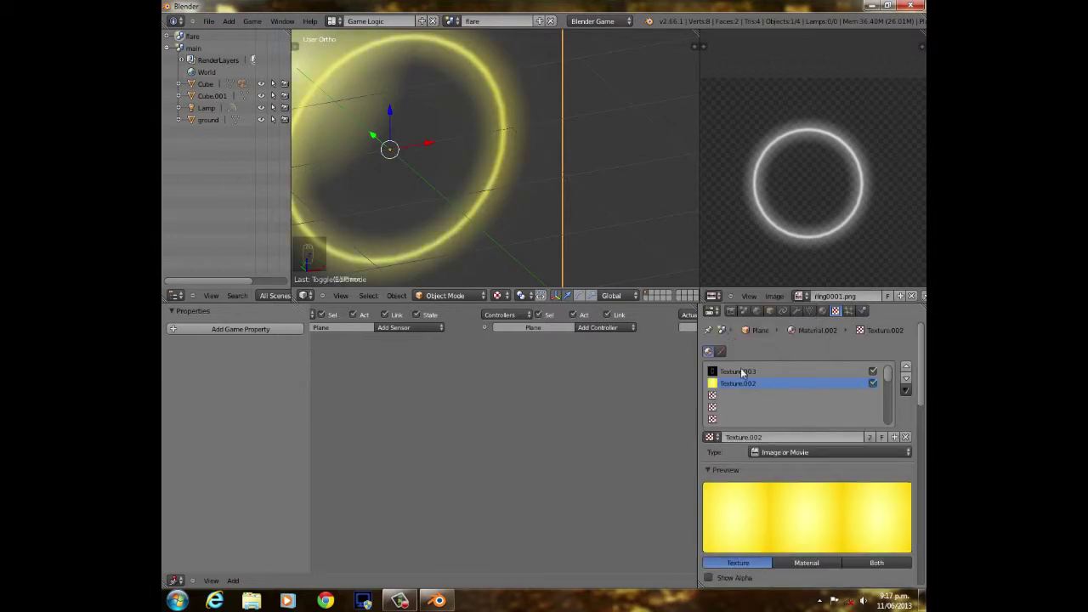
{"action": "scroll", "coordinate": [801, 566], "scroll_direction": "down", "scroll_amount": 5}
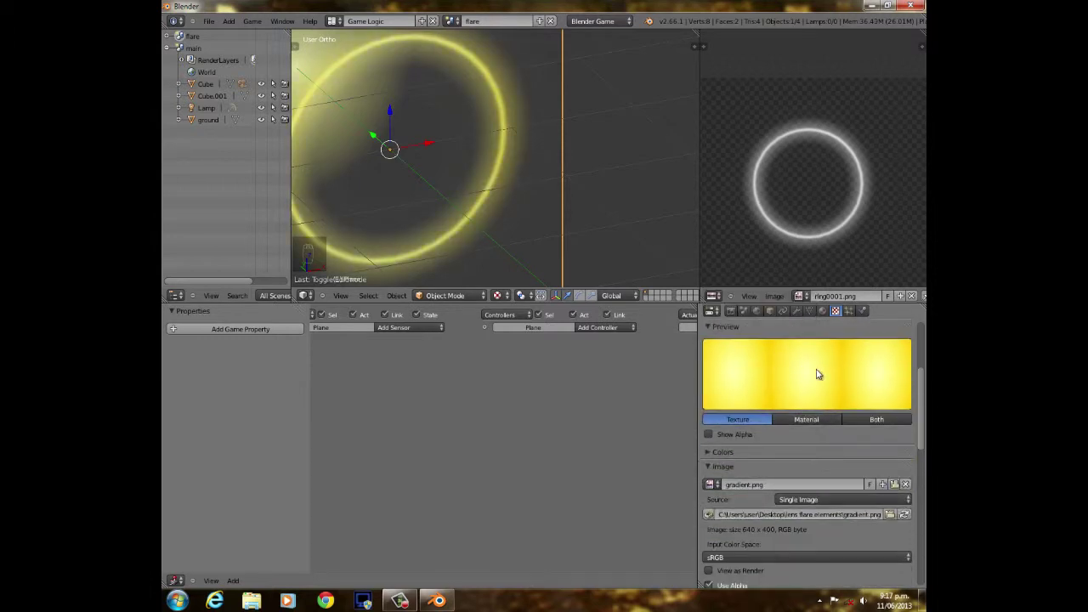
{"action": "scroll", "coordinate": [818, 374], "scroll_direction": "up", "scroll_amount": 5}
{"action": "scroll", "coordinate": [385, 216], "scroll_direction": "down", "scroll_amount": 4}
Scale up the yellow ring plane in the 3D view.
{"action": "middle_click_drag", "start_coordinate": [531, 196], "coordinate": [559, 181]}
{"action": "key", "text": "s"}
{"action": "left_click", "coordinate": [572, 164]}
{"action": "scroll", "coordinate": [412, 195], "scroll_direction": "up", "scroll_amount": 5}
{"action": "scroll", "coordinate": [492, 187], "scroll_direction": "down", "scroll_amount": 3}
{"action": "middle_click_drag", "start_coordinate": [491, 188], "coordinate": [582, 210]}
{"action": "scroll", "coordinate": [581, 210], "scroll_direction": "up", "scroll_amount": 2}
{"action": "middle_click_drag", "start_coordinate": [610, 162], "coordinate": [541, 166], "text": "shift"}
{"action": "scroll", "coordinate": [541, 167], "scroll_direction": "down", "scroll_amount": 3}
Add a plane, rotate it 90 degrees about X, and move it along Y to just beyond the yellow ring.
{"action": "key", "text": "shift+a"}
{"action": "mouse_move", "coordinate": [537, 126]}
{"action": "left_click", "coordinate": [582, 125]}
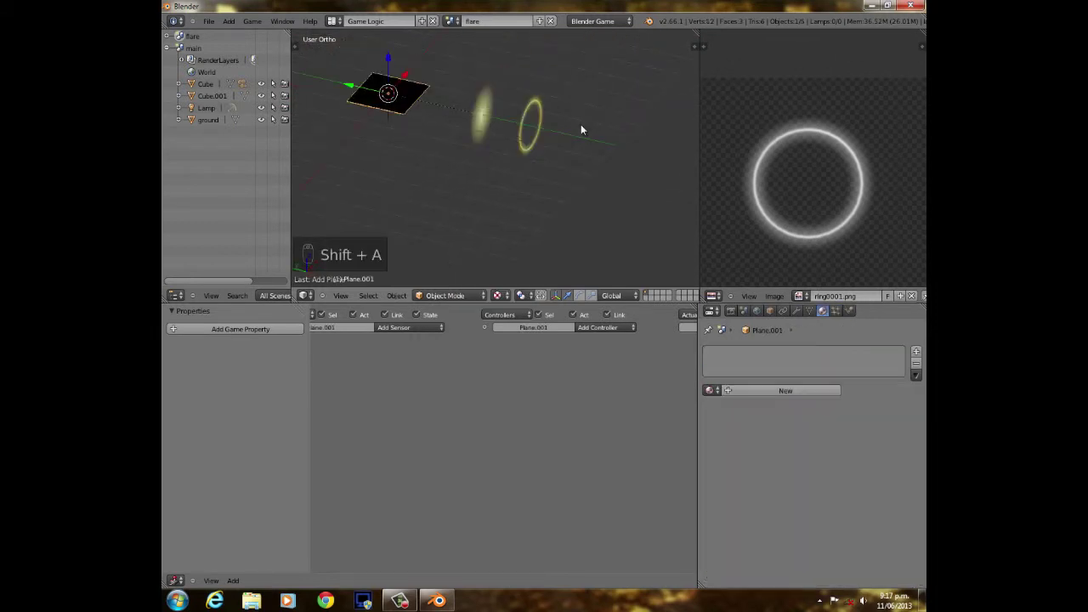
{"action": "type", "text": "rx90"}
{"action": "key", "text": "Return"}
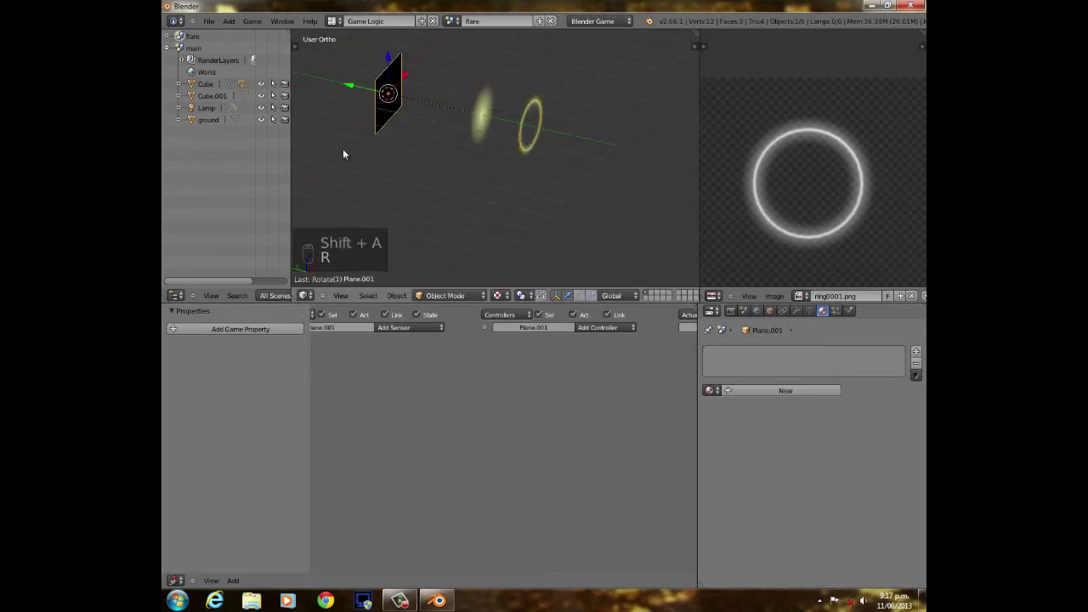
{"action": "key", "text": "g"}
{"action": "key", "text": "y"}
{"action": "left_click", "coordinate": [563, 134]}
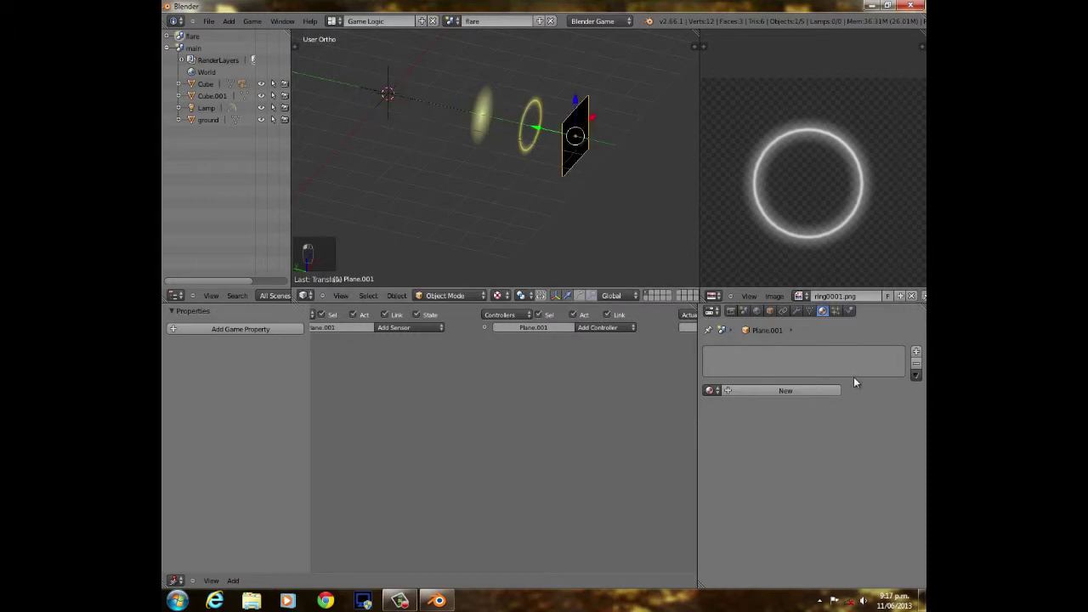
Give the new plane a material with specular intensity 0 and Z Transparency enabled at alpha 0.
{"action": "left_click", "coordinate": [816, 390]}
{"action": "left_click", "coordinate": [801, 437]}
{"action": "scroll", "coordinate": [774, 527], "scroll_direction": "down", "scroll_amount": 5}
{"action": "scroll", "coordinate": [785, 544], "scroll_direction": "down", "scroll_amount": 6}
{"action": "left_click", "coordinate": [716, 530]}
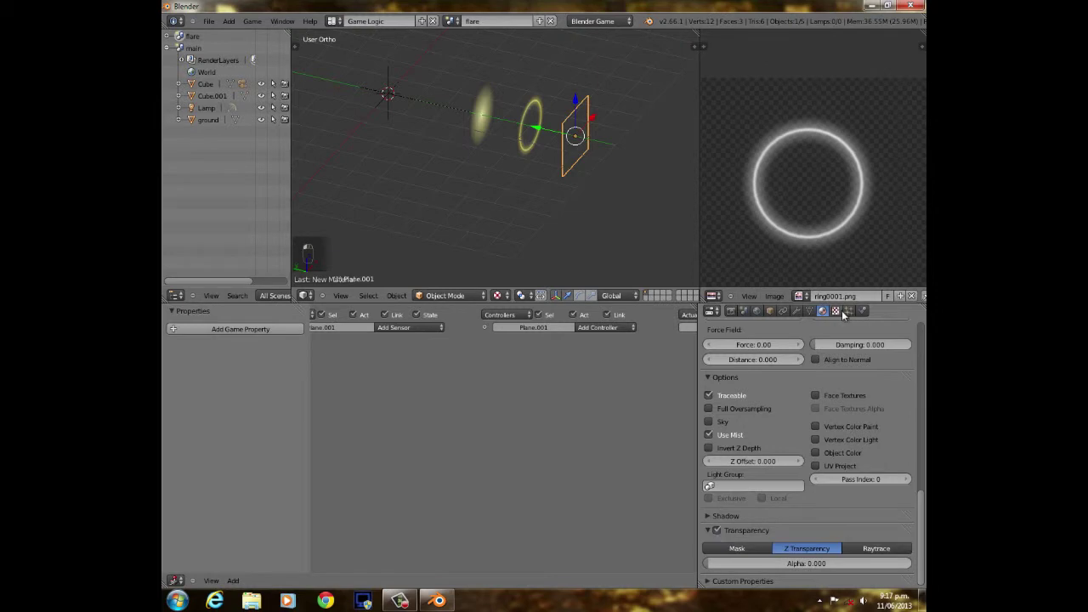
Add an Image or Movie texture to the material and load rings20001.png from the lens flare elements folder.
{"action": "left_click", "coordinate": [837, 311]}
{"action": "left_click", "coordinate": [742, 438]}
{"action": "left_click", "coordinate": [758, 455]}
{"action": "left_click", "coordinate": [780, 375]}
{"action": "scroll", "coordinate": [798, 444], "scroll_direction": "down", "scroll_amount": 5}
{"action": "left_click", "coordinate": [842, 455]}
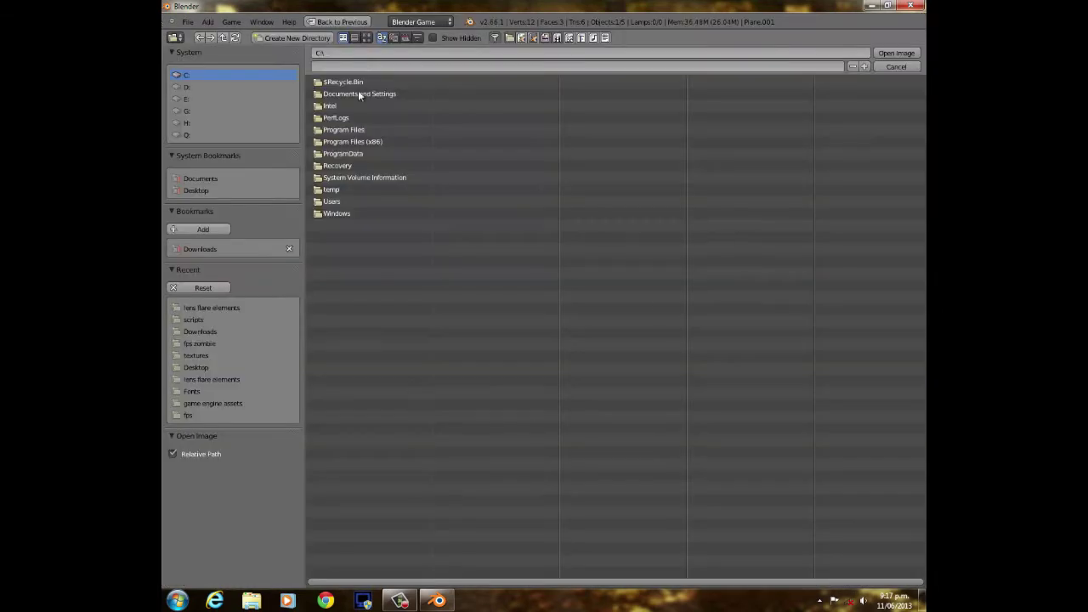
{"action": "left_click", "coordinate": [200, 249]}
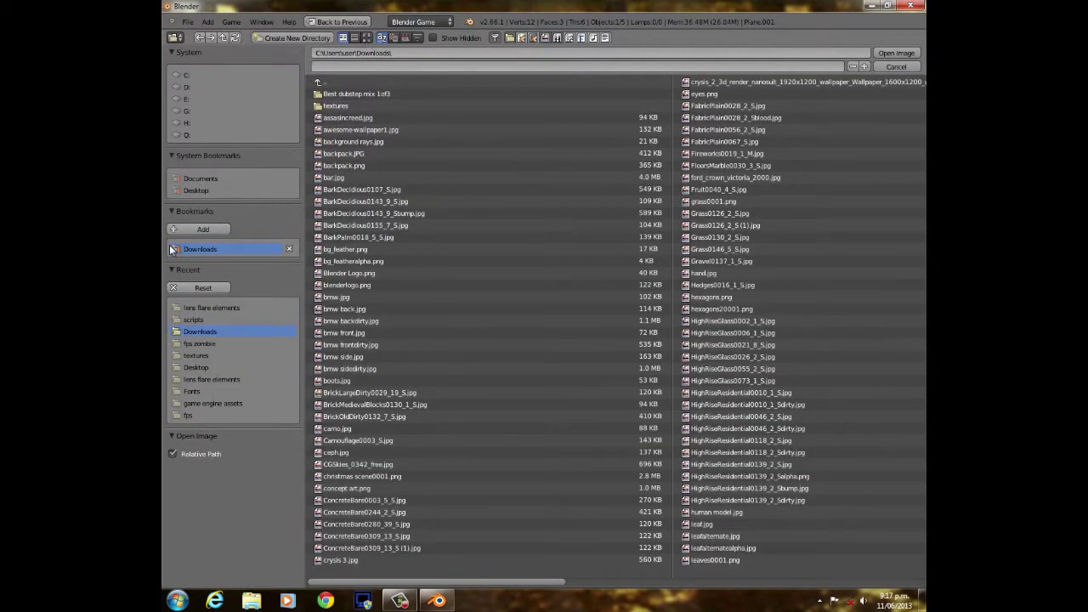
{"action": "left_click", "coordinate": [205, 308]}
{"action": "left_click", "coordinate": [366, 141]}
{"action": "left_click", "coordinate": [889, 53]}
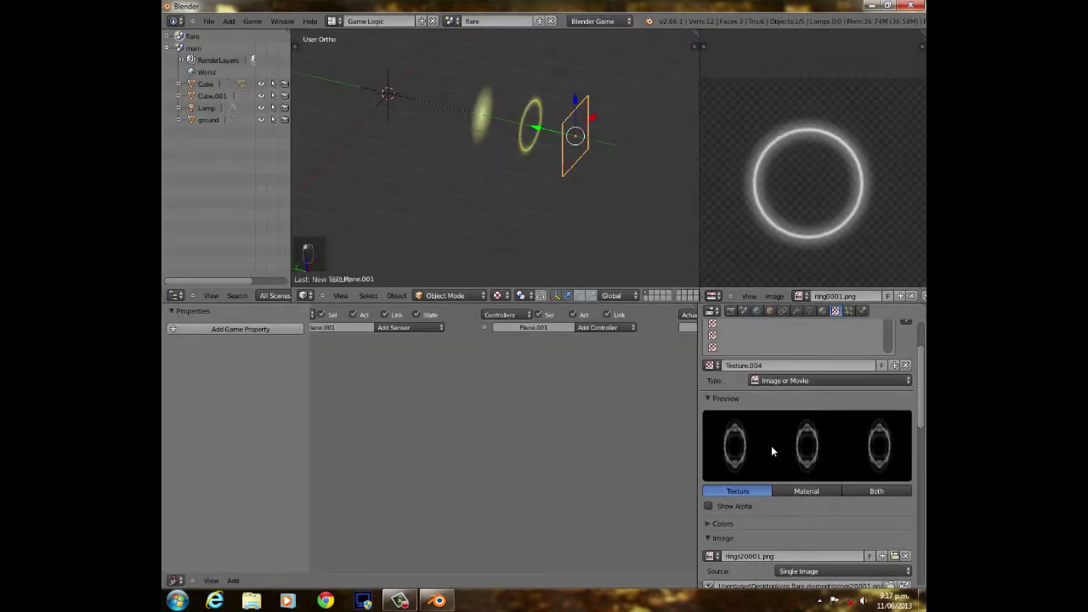
Set the rings texture's mapping coordinates to UV and enable its Alpha influence.
{"action": "scroll", "coordinate": [772, 451], "scroll_direction": "down", "scroll_amount": 10}
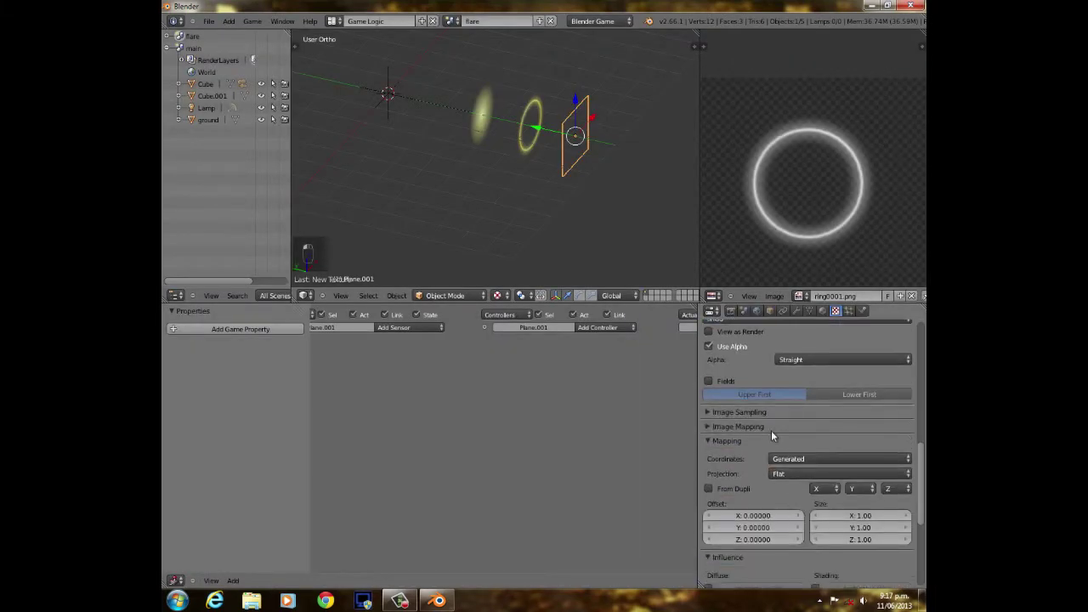
{"action": "left_click", "coordinate": [791, 458]}
{"action": "left_click", "coordinate": [789, 415]}
{"action": "scroll", "coordinate": [791, 476], "scroll_direction": "down", "scroll_amount": 5}
{"action": "left_click", "coordinate": [708, 485]}
Unwrap the second ring plane in Edit Mode and display rings20001.png behind its UV layout.
{"action": "scroll", "coordinate": [532, 154], "scroll_direction": "up", "scroll_amount": 3}
{"action": "key", "text": "Tab"}
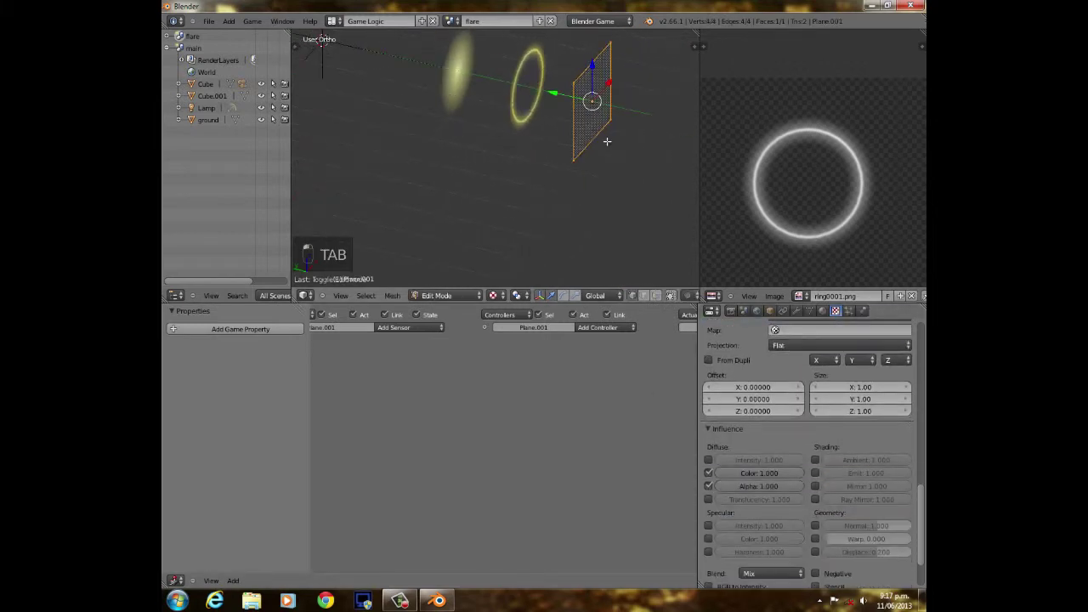
{"action": "key", "text": "u"}
{"action": "left_click", "coordinate": [607, 141]}
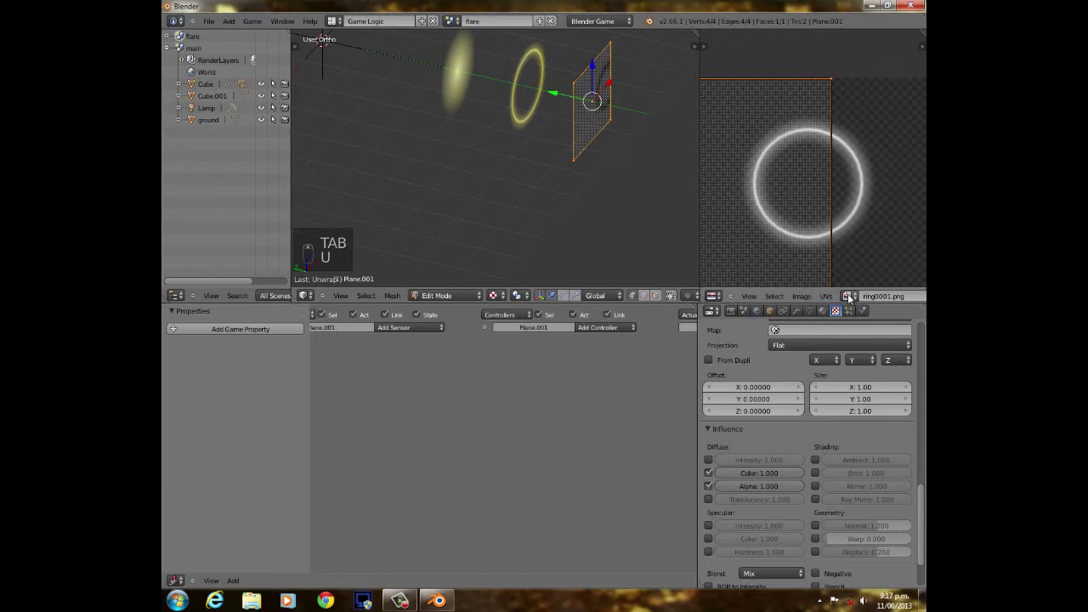
{"action": "left_click", "coordinate": [847, 296]}
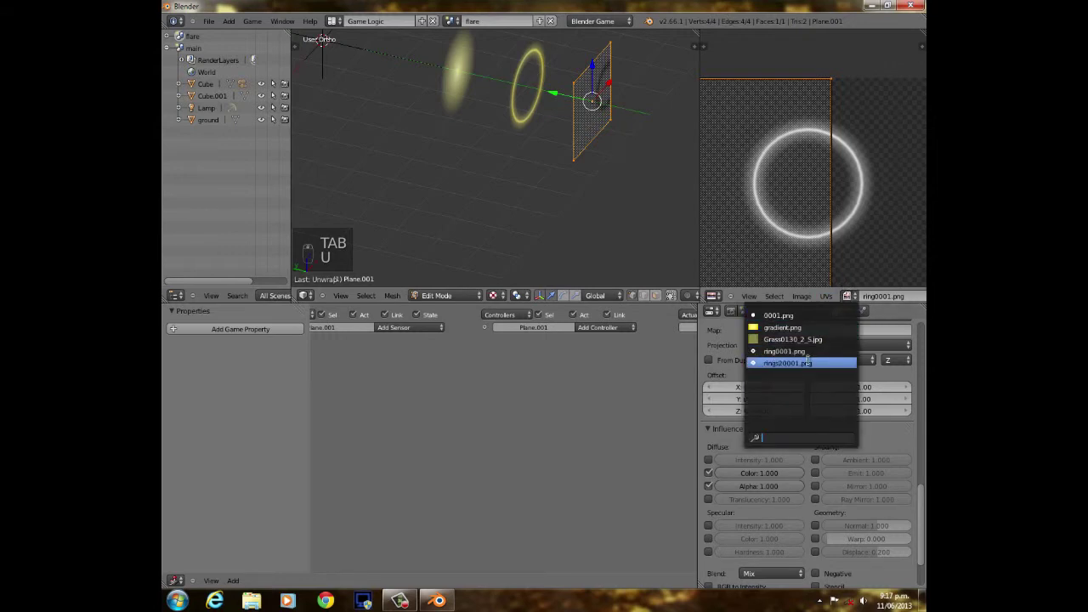
{"action": "left_click", "coordinate": [806, 363]}
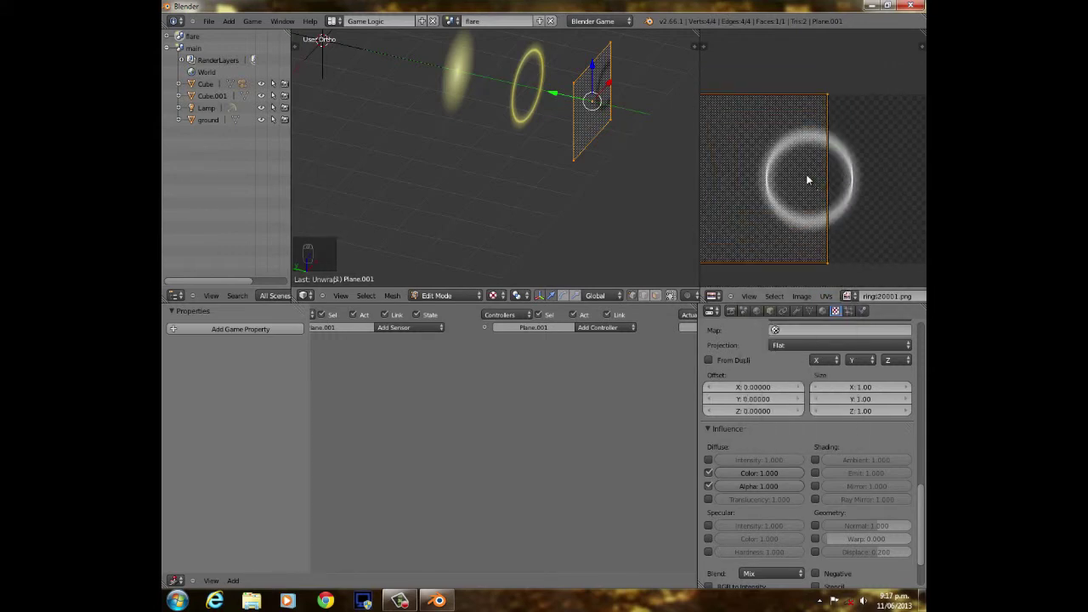
Move the UV face along X and scale it down so it closely frames the blurred ring.
{"action": "key", "text": "g"}
{"action": "left_click", "coordinate": [870, 190]}
{"action": "key", "text": "s"}
{"action": "left_click", "coordinate": [878, 177]}
{"action": "key", "text": "g"}
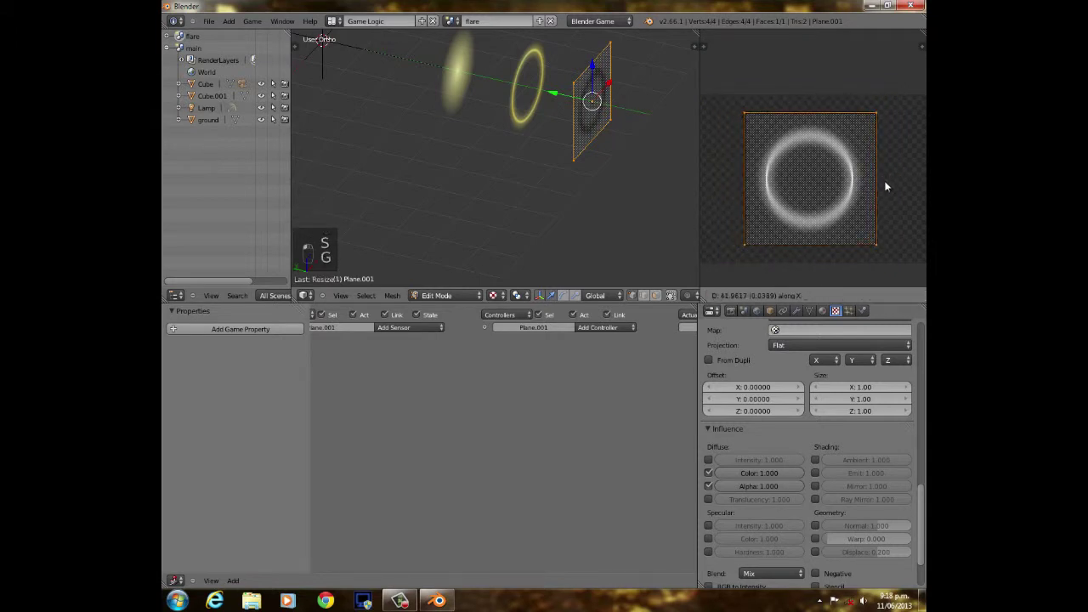
{"action": "left_click", "coordinate": [885, 186]}
Assign the yellow gradient Texture.002 to the second texture slot, below the rings20001.png texture.
{"action": "scroll", "coordinate": [776, 339], "scroll_direction": "up", "scroll_amount": 3}
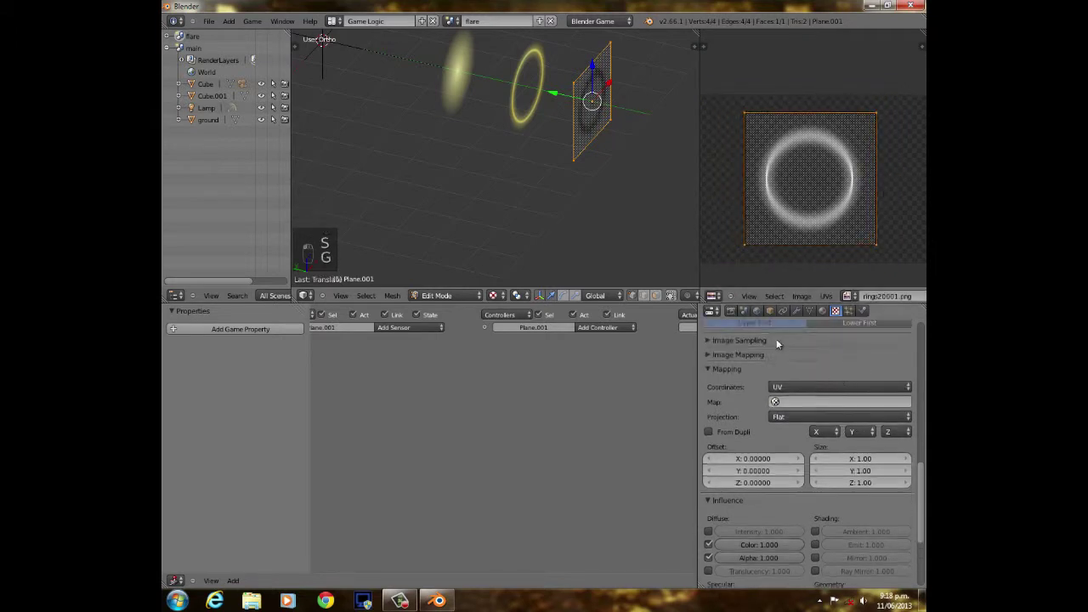
{"action": "scroll", "coordinate": [770, 348], "scroll_direction": "up", "scroll_amount": 10}
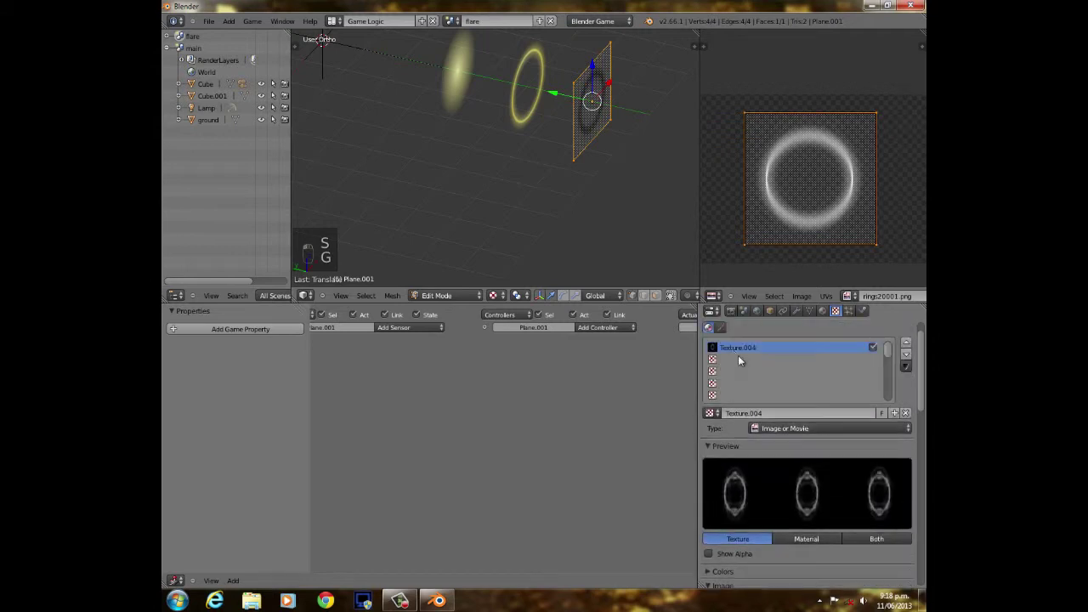
{"action": "left_click", "coordinate": [723, 360]}
{"action": "left_click", "coordinate": [710, 413]}
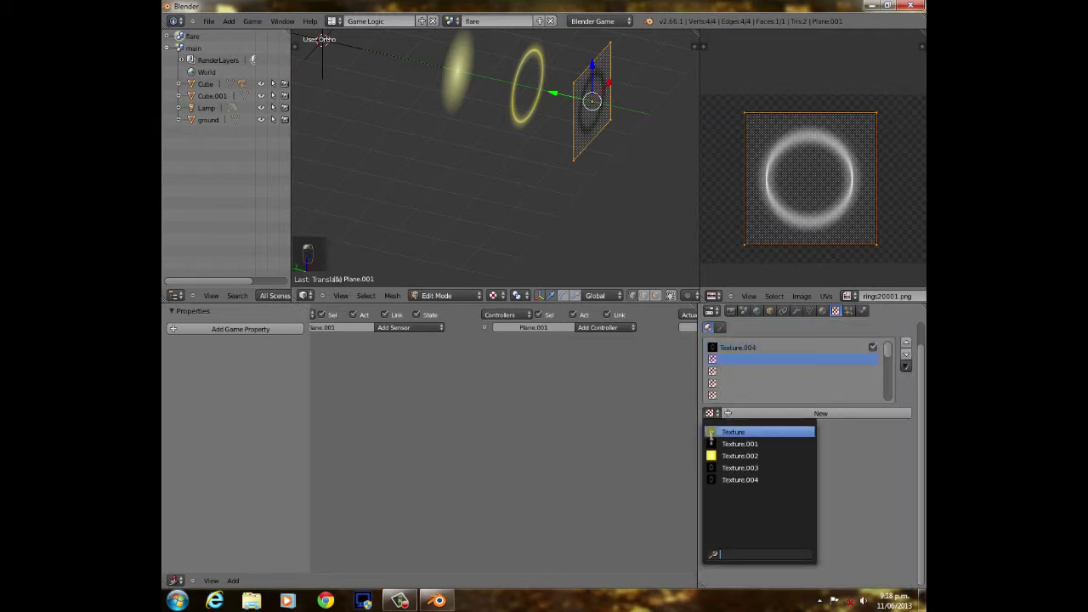
{"action": "left_click", "coordinate": [716, 455]}
{"action": "scroll", "coordinate": [553, 170], "scroll_direction": "down", "scroll_amount": 5}
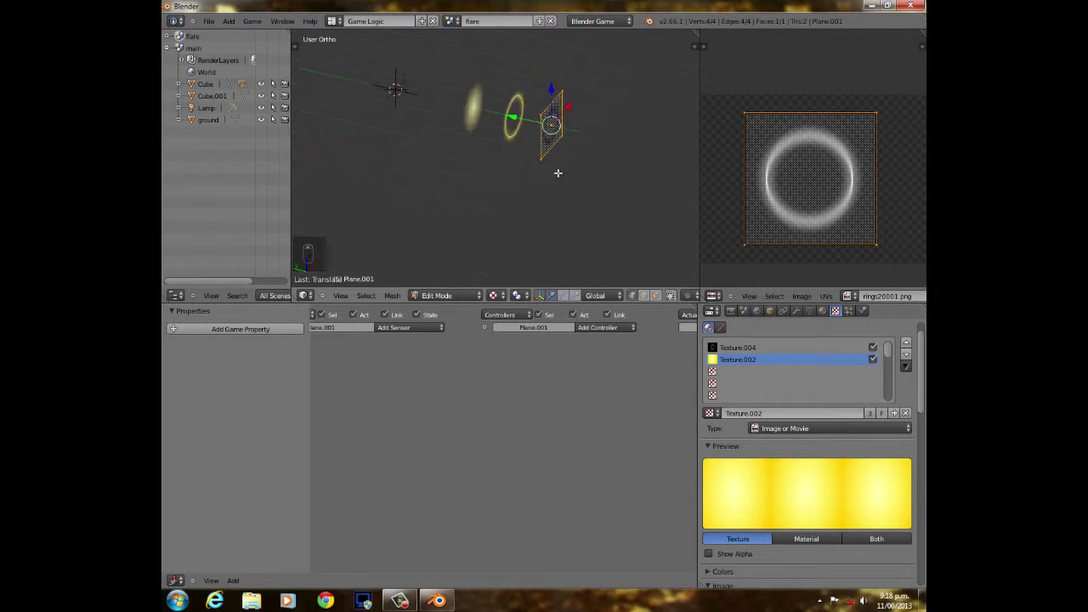
{"action": "scroll", "coordinate": [510, 175], "scroll_direction": "up", "scroll_amount": 6}
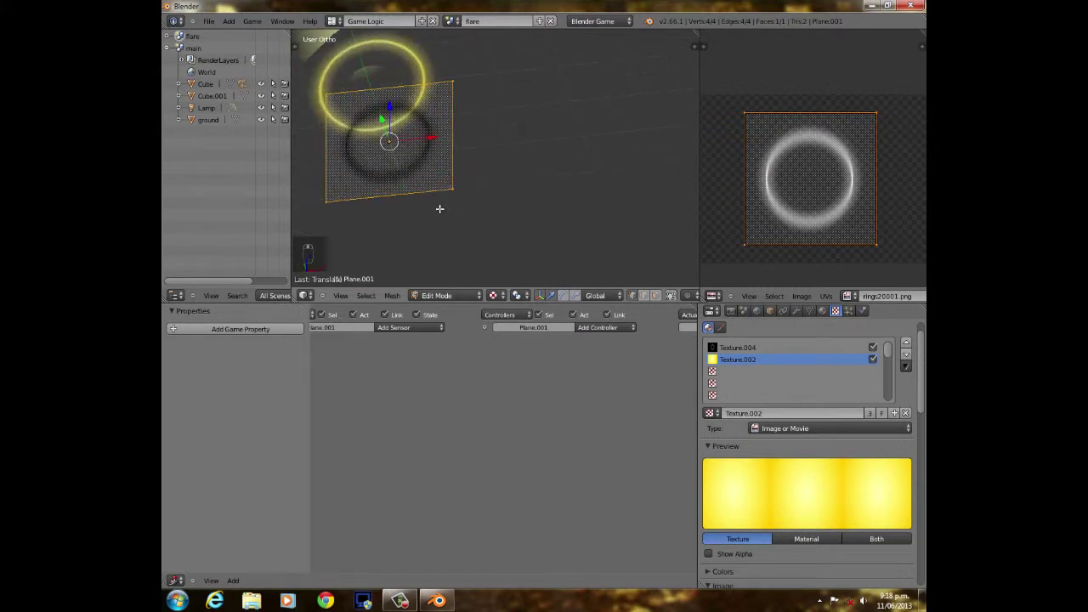
Make the second ring plane's material shadeless and return to Object Mode.
{"action": "left_click", "coordinate": [822, 311]}
{"action": "scroll", "coordinate": [868, 476], "scroll_direction": "up", "scroll_amount": 8}
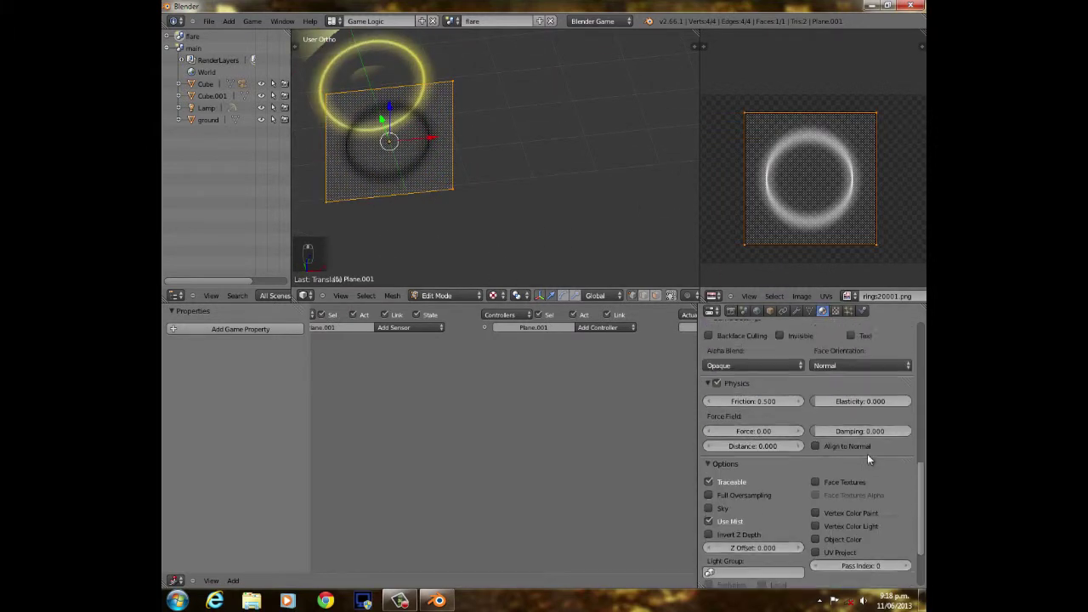
{"action": "scroll", "coordinate": [829, 493], "scroll_direction": "down", "scroll_amount": 3}
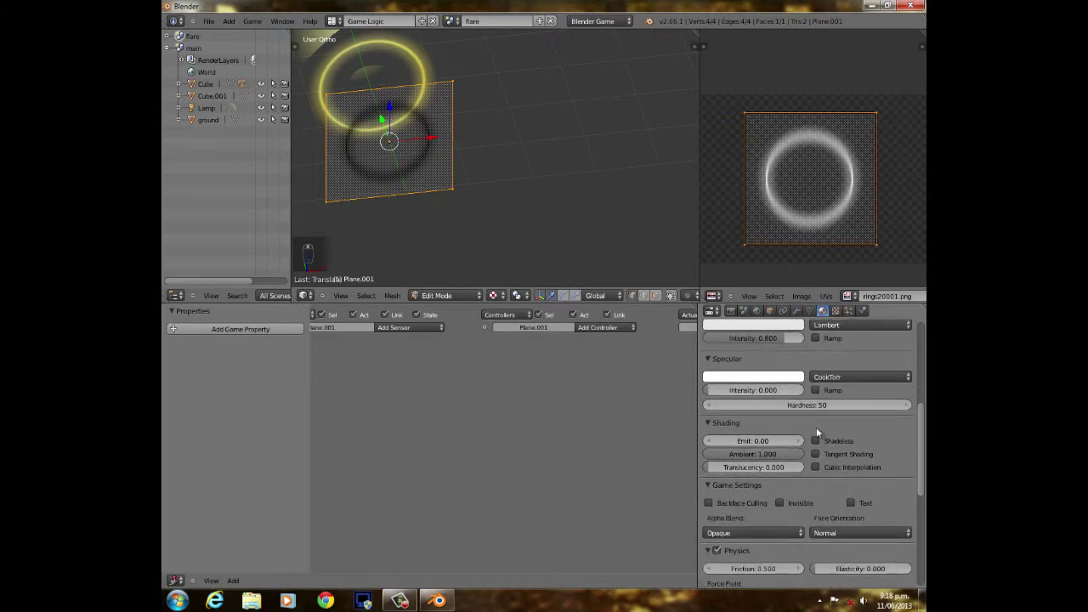
{"action": "left_click", "coordinate": [815, 440]}
{"action": "key", "text": "Tab"}
Add another plane, rotate it upright, and move it along Y to just beyond the second ring.
{"action": "scroll", "coordinate": [436, 215], "scroll_direction": "down", "scroll_amount": 3}
{"action": "middle_click_drag", "start_coordinate": [436, 215], "coordinate": [463, 102], "text": "shift"}
{"action": "key", "text": "shift+a"}
{"action": "mouse_move", "coordinate": [456, 95]}
{"action": "left_click", "coordinate": [510, 100]}
{"action": "key", "text": "r"}
{"action": "left_click", "coordinate": [400, 102]}
{"action": "left_click_drag", "start_coordinate": [374, 98], "coordinate": [507, 146]}
{"action": "scroll", "coordinate": [507, 146], "scroll_direction": "up", "scroll_amount": 3}
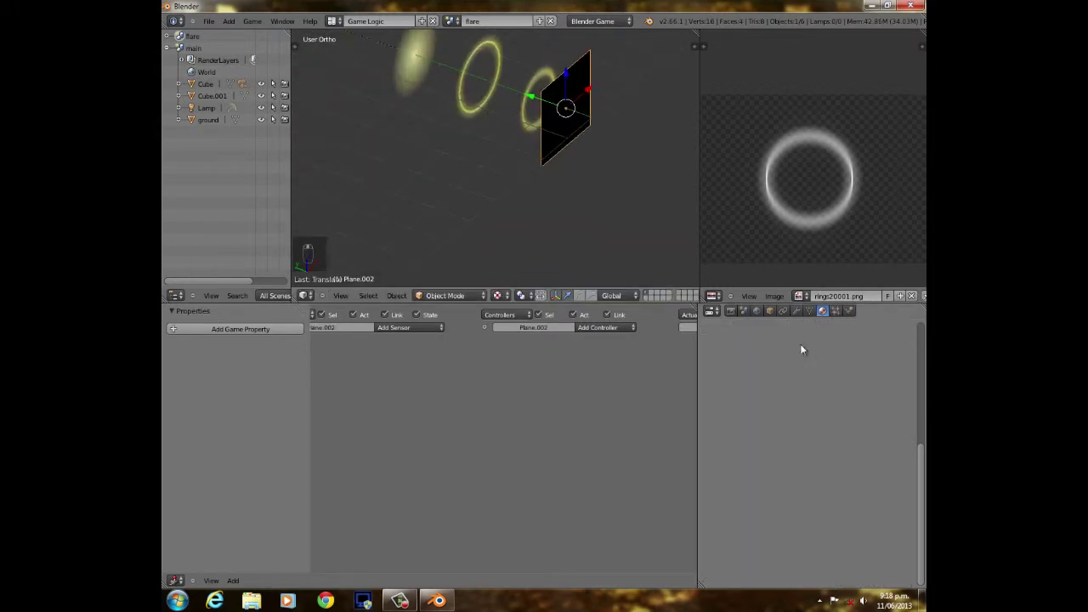
Give the newest plane a new material and make it shadeless.
{"action": "left_click", "coordinate": [772, 330]}
{"action": "scroll", "coordinate": [793, 562], "scroll_direction": "down", "scroll_amount": 2}
{"action": "left_click", "coordinate": [815, 558]}
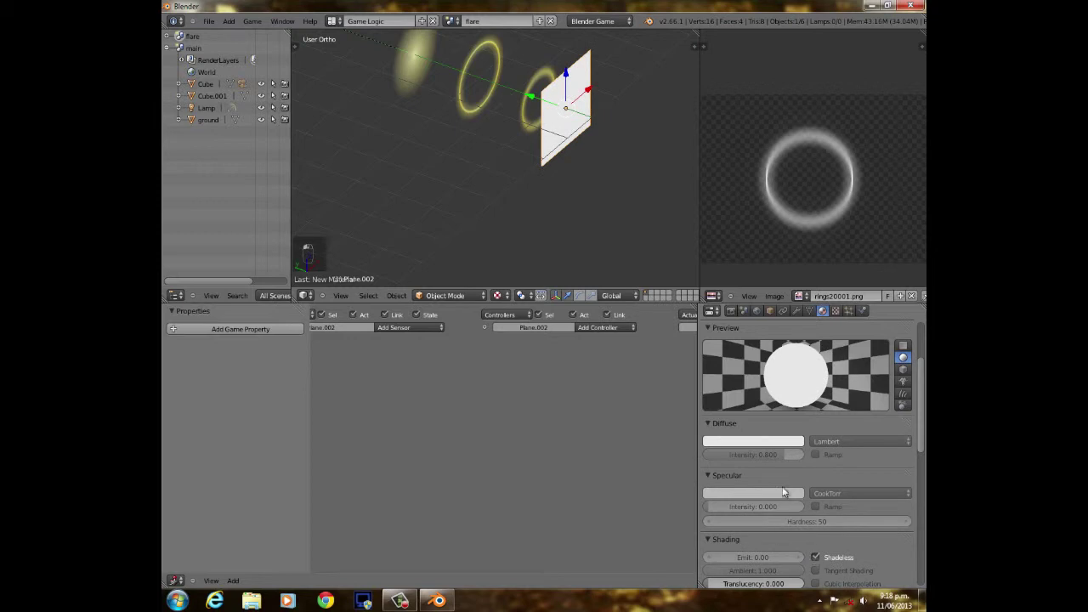
Enable transparency on the newest plane's material and give it an image texture using rings30001.png from the lens flare elements folder.
{"action": "scroll", "coordinate": [771, 466], "scroll_direction": "down", "scroll_amount": 6}
{"action": "left_click", "coordinate": [716, 531]}
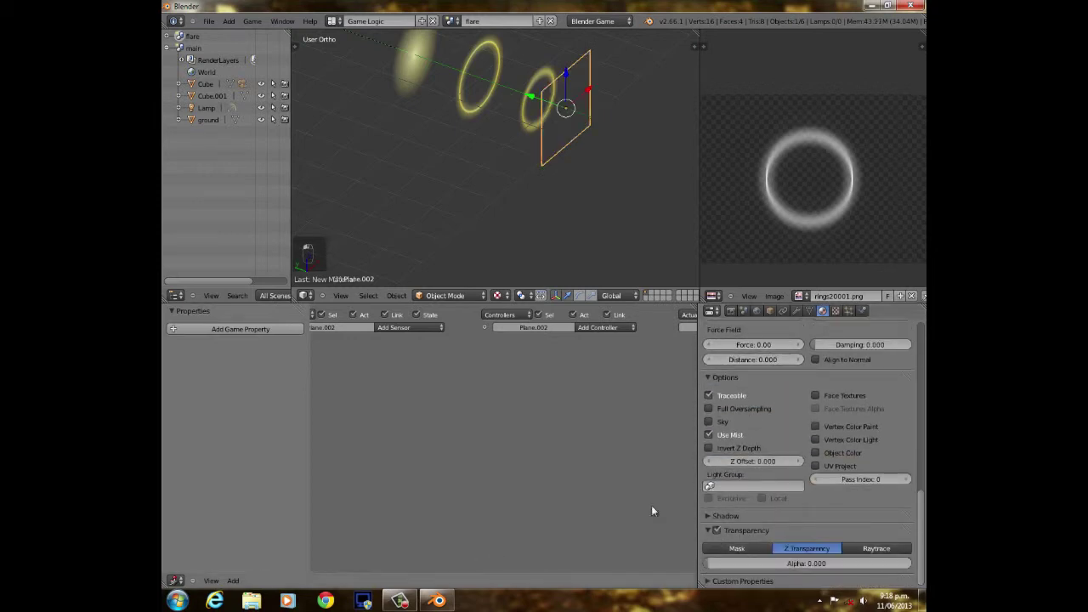
{"action": "left_click", "coordinate": [835, 310]}
{"action": "left_click", "coordinate": [807, 417]}
{"action": "scroll", "coordinate": [790, 408], "scroll_direction": "down", "scroll_amount": 2}
{"action": "left_click", "coordinate": [791, 356]}
{"action": "left_click", "coordinate": [784, 279]}
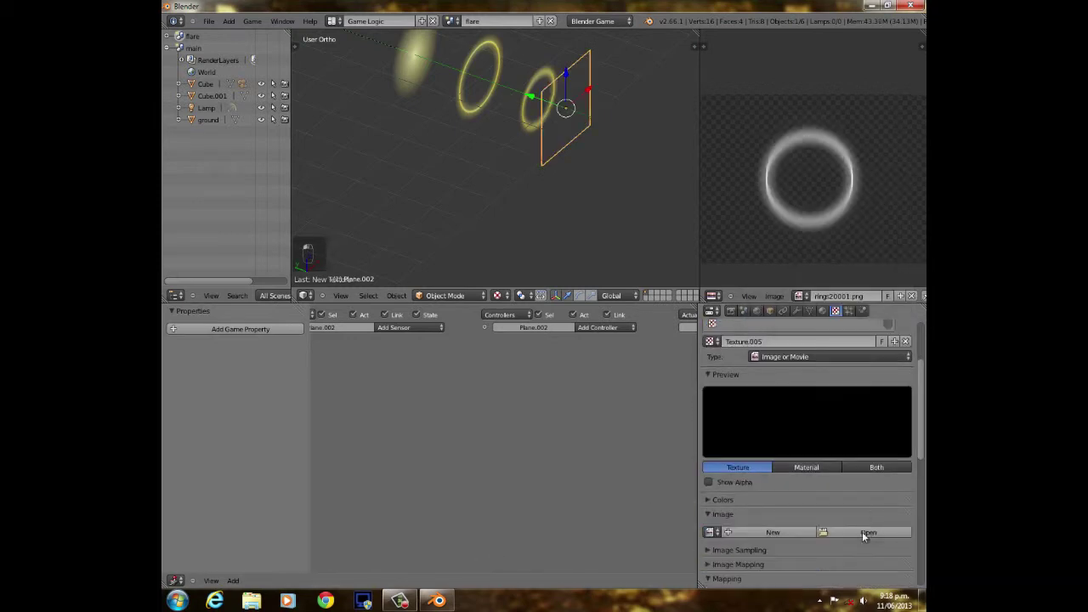
{"action": "left_click", "coordinate": [855, 529]}
{"action": "left_click", "coordinate": [203, 308]}
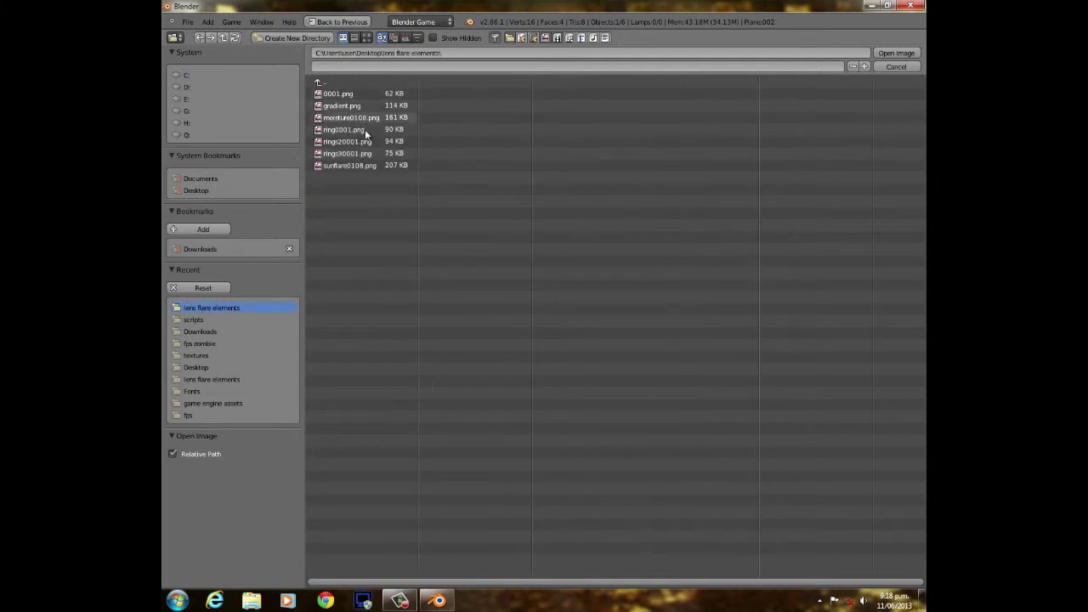
{"action": "left_click", "coordinate": [347, 153]}
{"action": "left_click", "coordinate": [896, 52]}
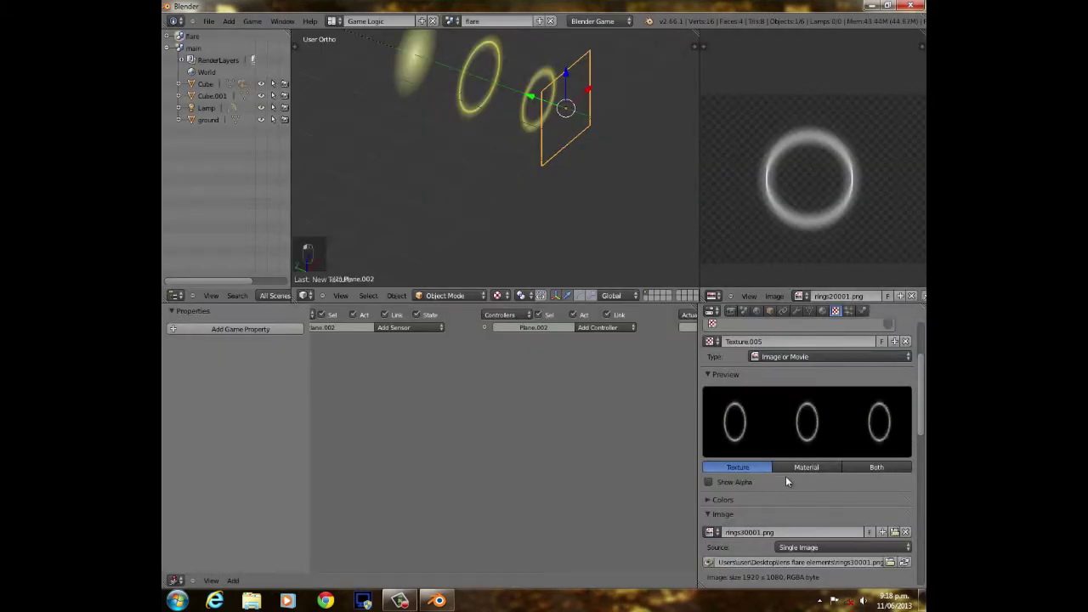
Set the ring texture's mapping coordinates to UV and let it influence alpha as well as color.
{"action": "scroll", "coordinate": [786, 478], "scroll_direction": "down", "scroll_amount": 8}
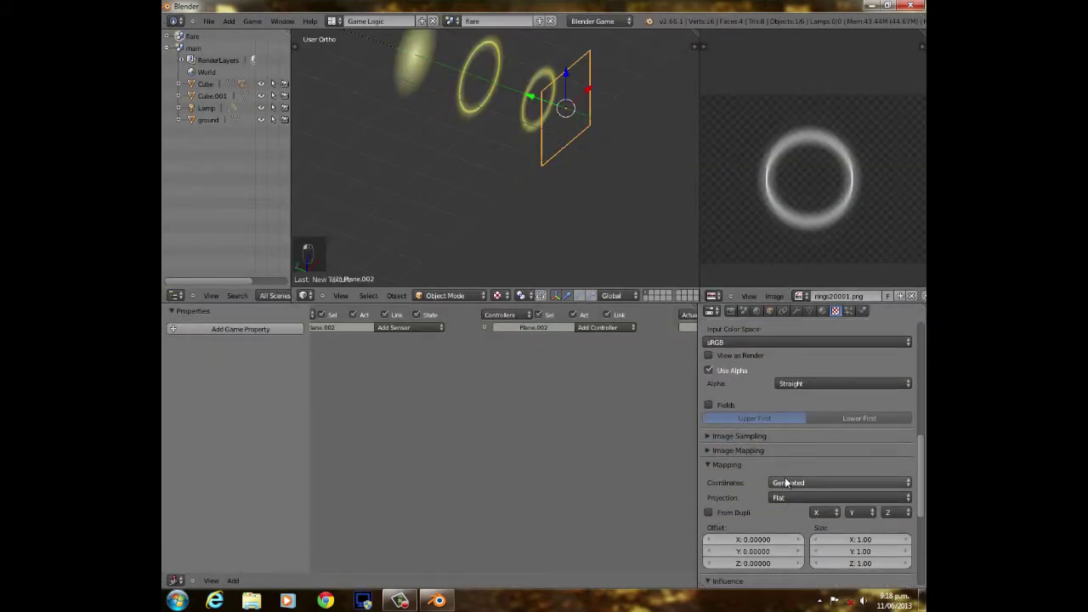
{"action": "left_click", "coordinate": [787, 482]}
{"action": "left_click", "coordinate": [776, 428]}
{"action": "scroll", "coordinate": [782, 554], "scroll_direction": "down", "scroll_amount": 5}
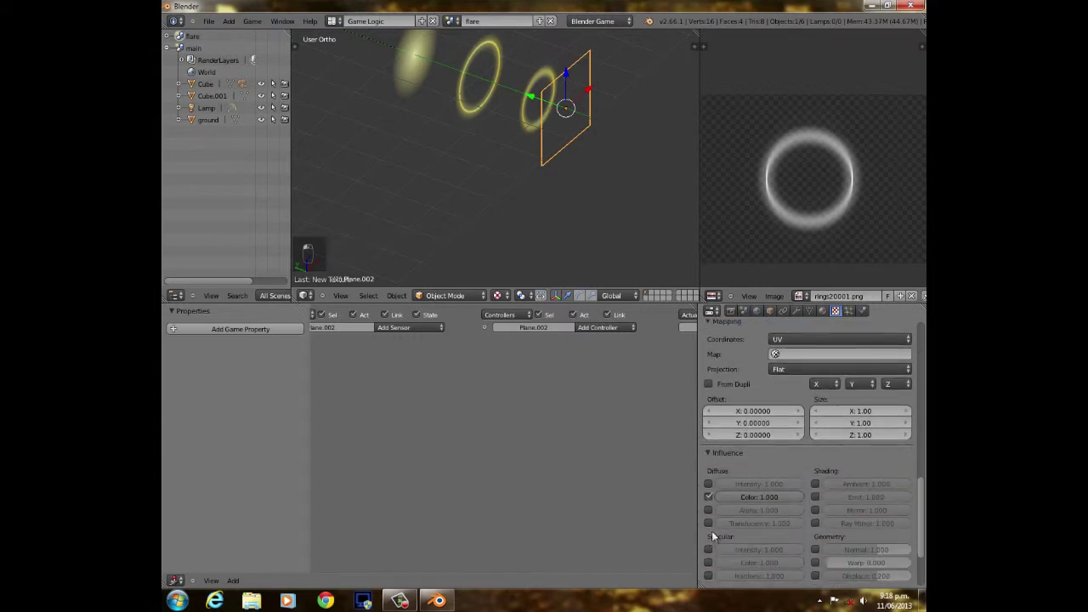
Unwrap the newest plane and assign rings30001.png to its UV layout.
{"action": "key", "text": "Tab"}
{"action": "key", "text": "u"}
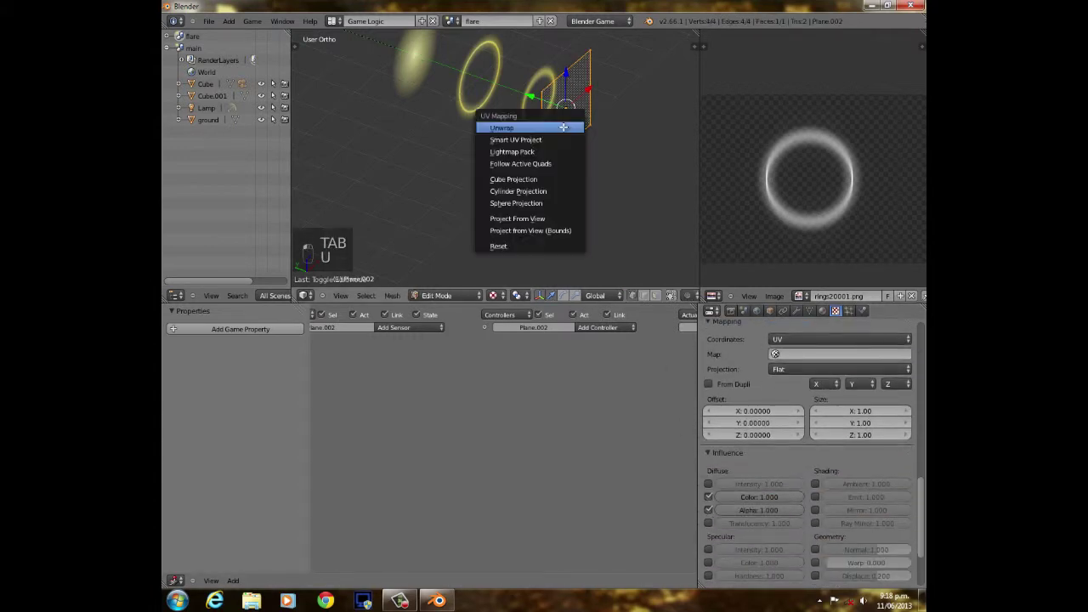
{"action": "left_click", "coordinate": [561, 127]}
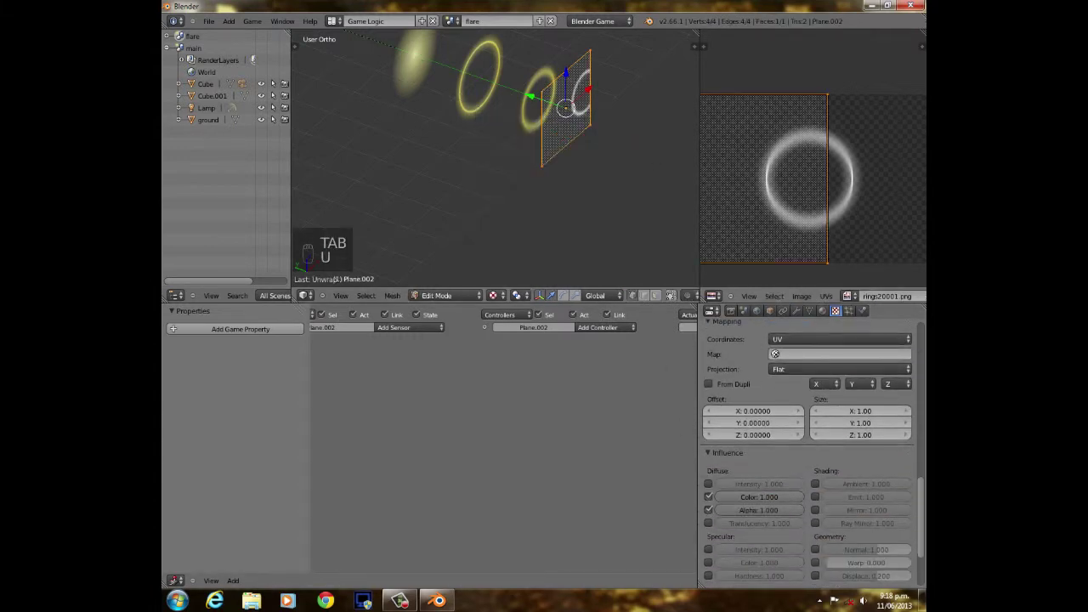
{"action": "left_click", "coordinate": [848, 296]}
{"action": "left_click", "coordinate": [812, 377]}
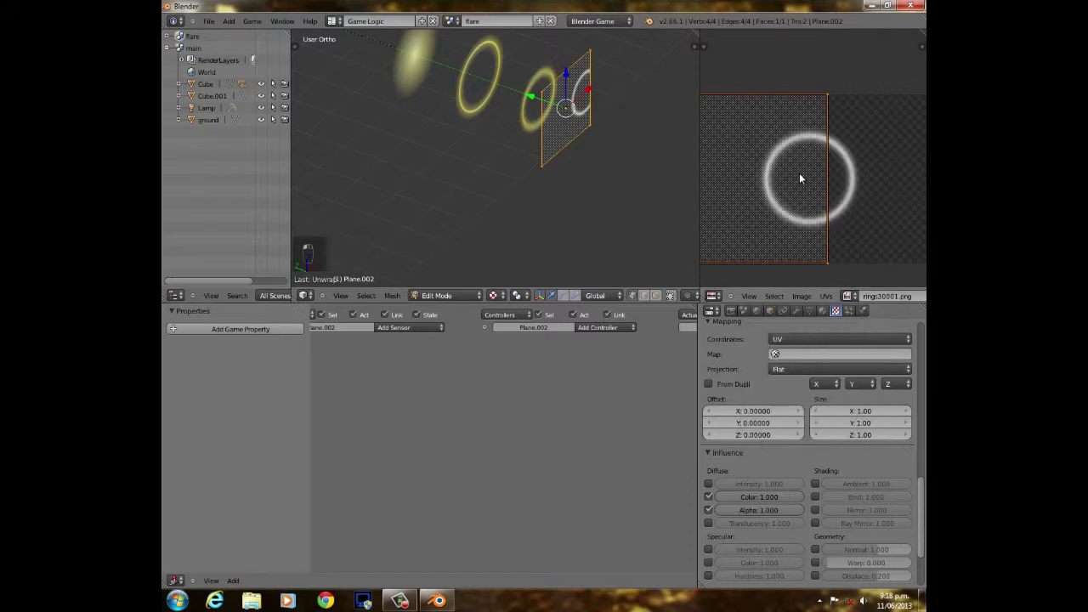
Move the UV face along X and scale it down so it closely frames the ring in the image.
{"action": "key", "text": "g"}
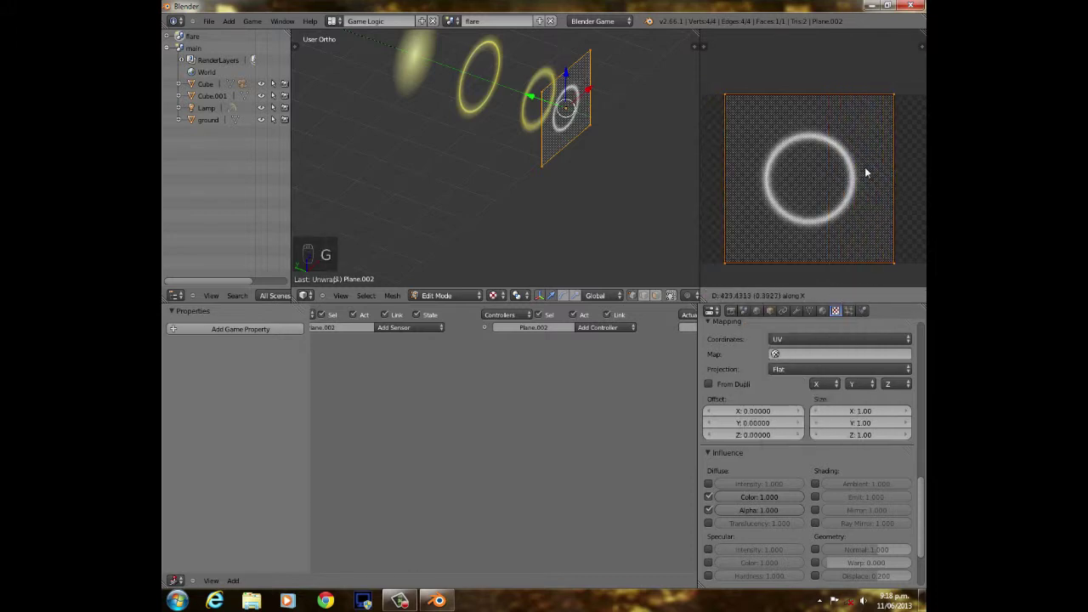
{"action": "left_click", "coordinate": [866, 173]}
{"action": "key", "text": "s"}
{"action": "left_click", "coordinate": [865, 165]}
{"action": "key", "text": "g"}
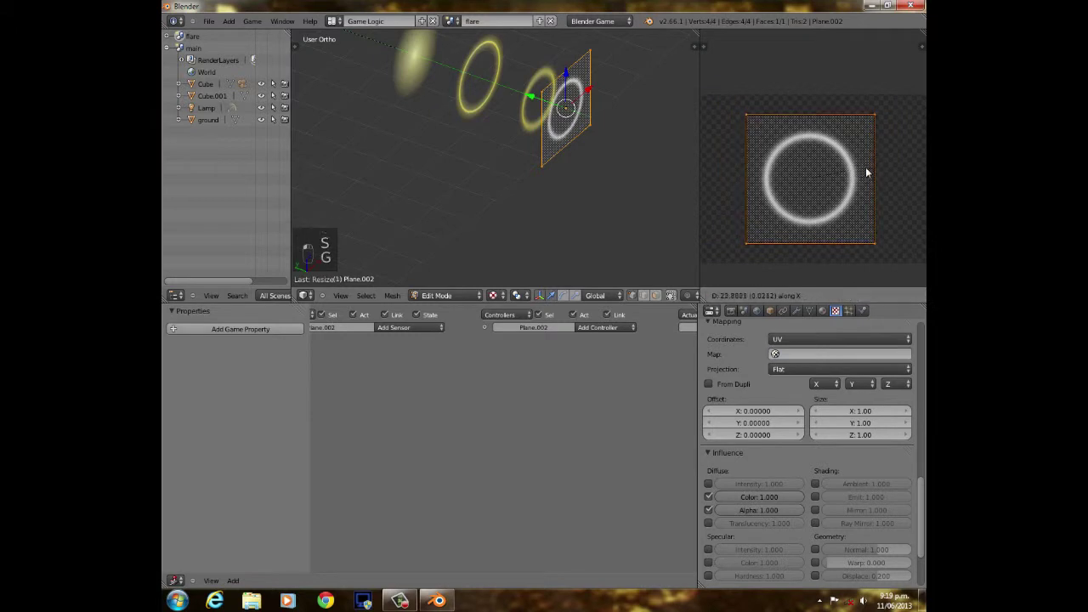
{"action": "left_click", "coordinate": [865, 170]}
{"action": "key", "text": "s"}
{"action": "left_click", "coordinate": [895, 246]}
Assign the yellow gradient Texture.002 to the second texture slot, below the rings30001.png texture.
{"action": "scroll", "coordinate": [846, 425], "scroll_direction": "up", "scroll_amount": 5}
{"action": "scroll", "coordinate": [820, 387], "scroll_direction": "up", "scroll_amount": 5}
{"action": "left_click", "coordinate": [823, 311]}
{"action": "scroll", "coordinate": [834, 404], "scroll_direction": "up", "scroll_amount": 6}
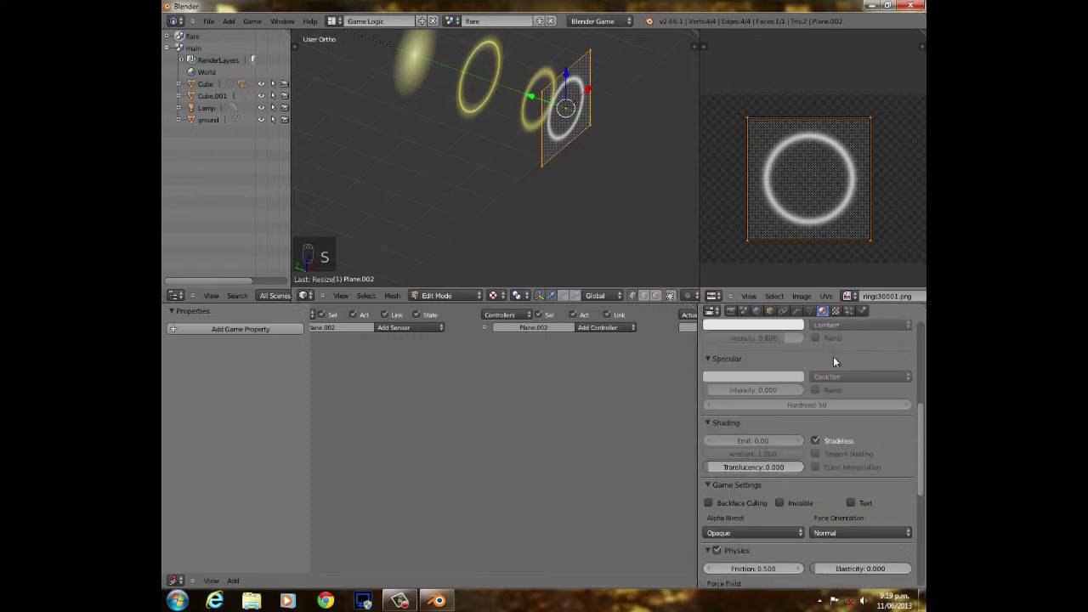
{"action": "left_click", "coordinate": [836, 311]}
{"action": "scroll", "coordinate": [761, 383], "scroll_direction": "up", "scroll_amount": 4}
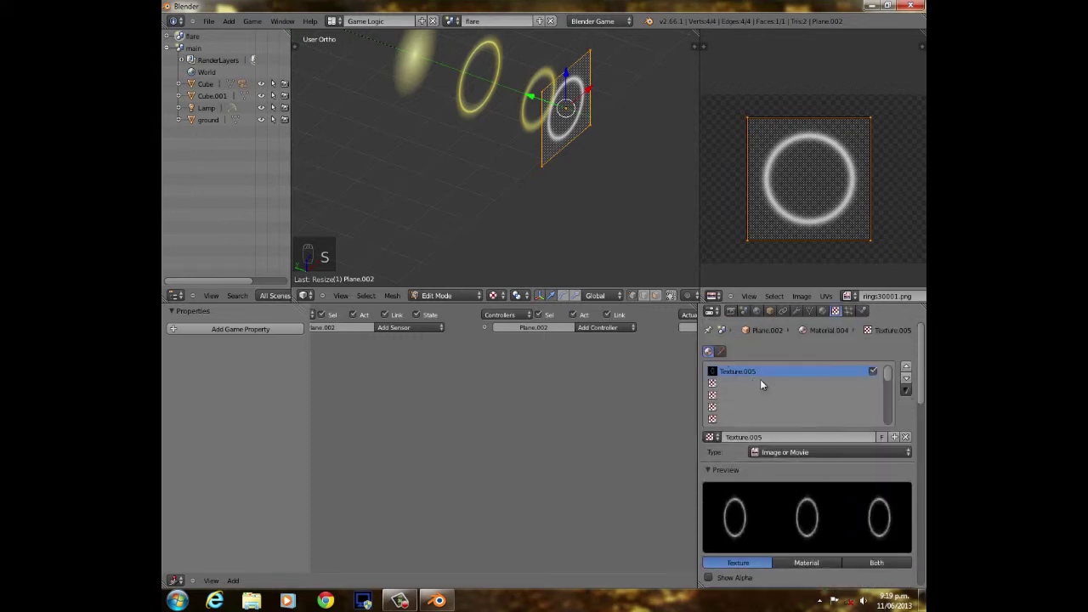
{"action": "left_click", "coordinate": [716, 384]}
{"action": "left_click", "coordinate": [709, 437]}
{"action": "left_click", "coordinate": [730, 337]}
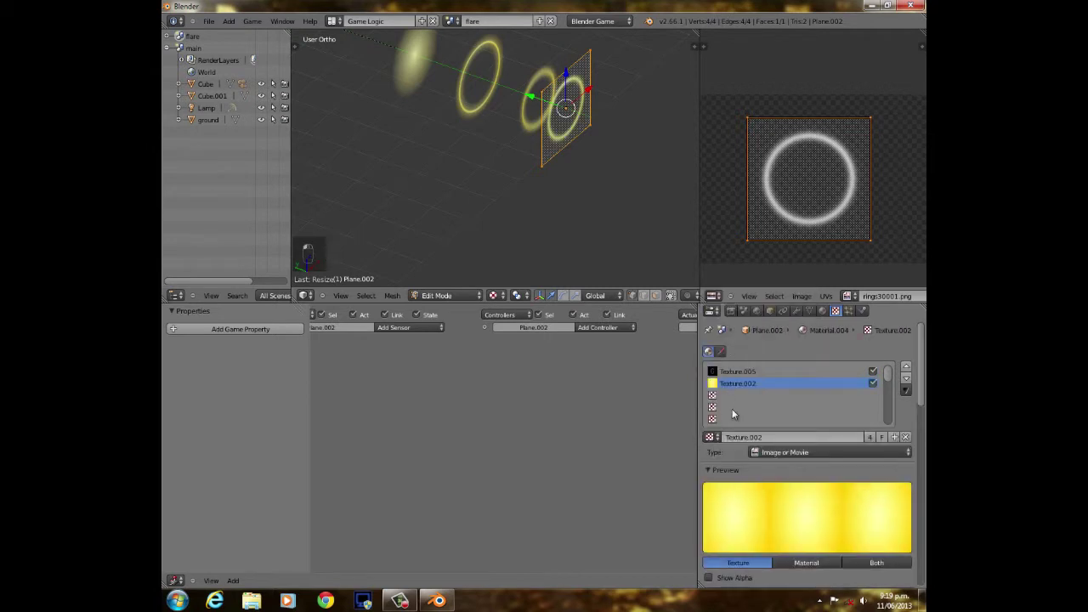
{"action": "left_click", "coordinate": [722, 394]}
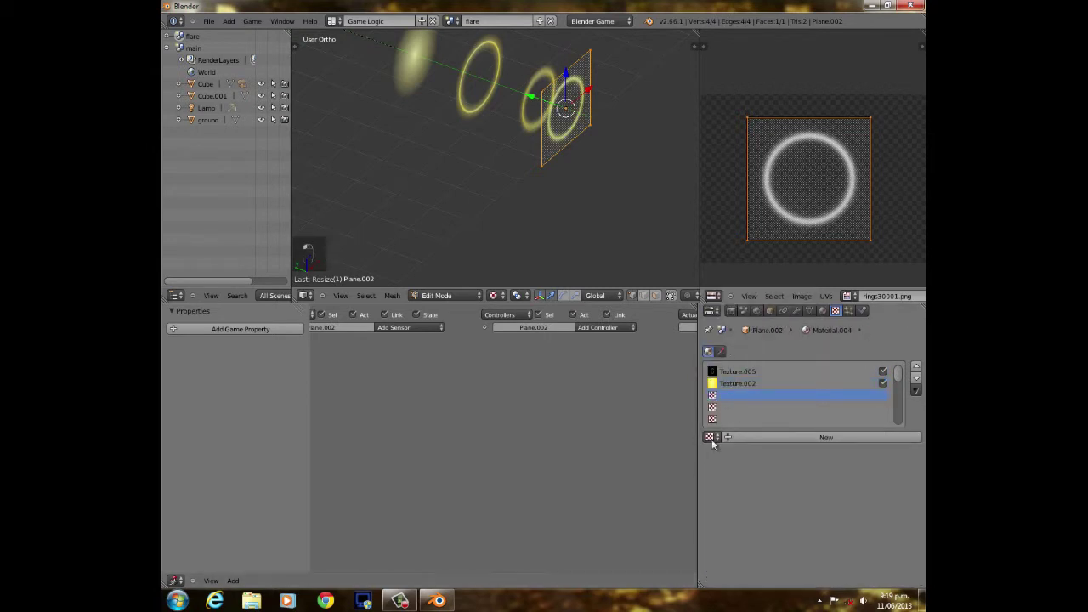
{"action": "left_click", "coordinate": [748, 372]}
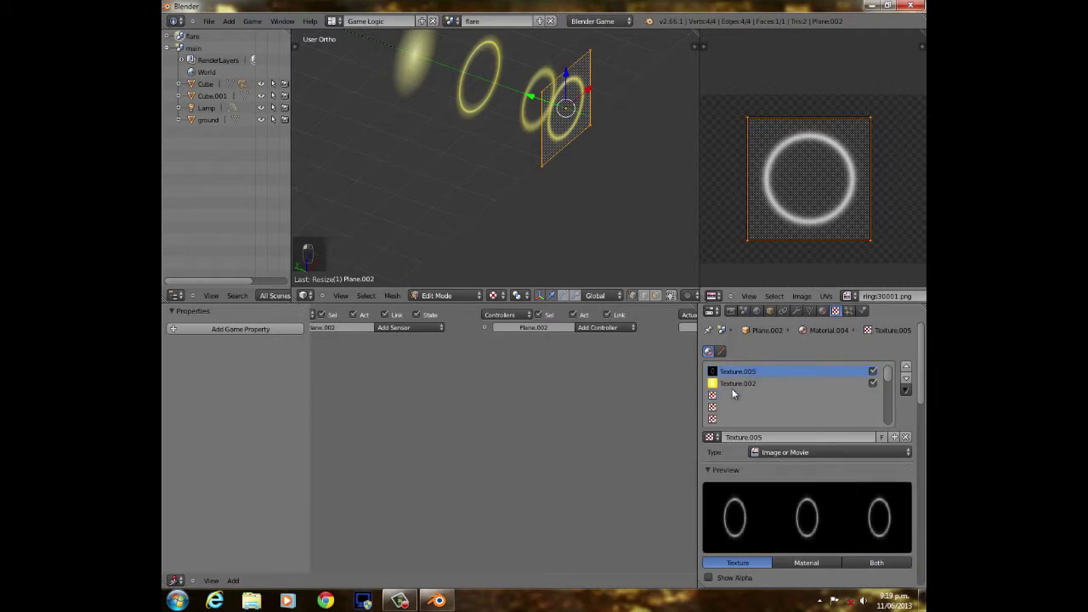
{"action": "left_click", "coordinate": [734, 383]}
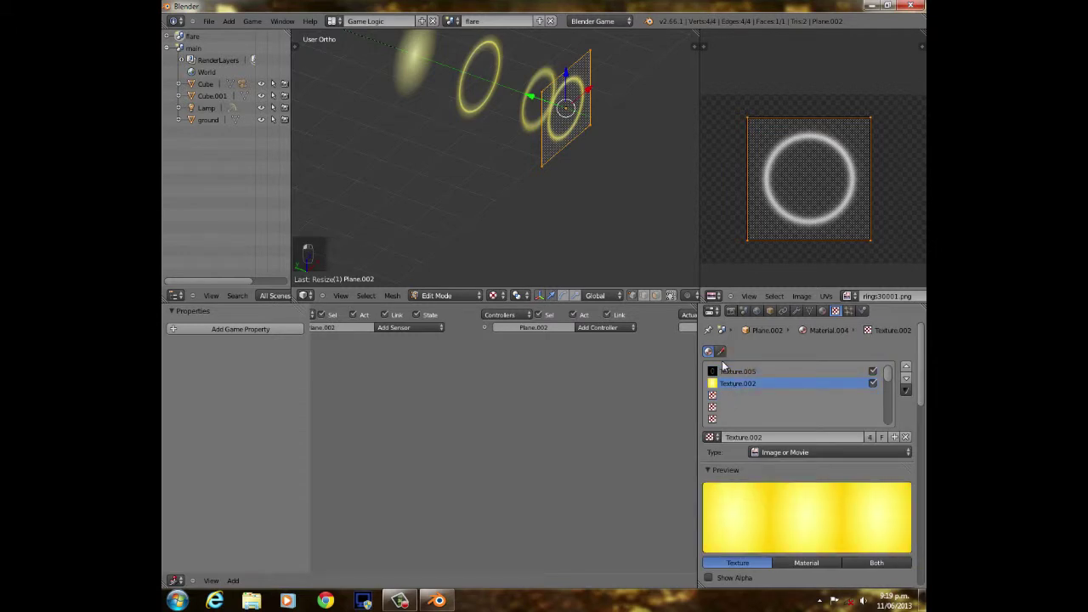
Return the third ring plane to Object Mode.
{"action": "scroll", "coordinate": [557, 160], "scroll_direction": "down", "scroll_amount": 3}
{"action": "middle_click_drag", "start_coordinate": [547, 155], "coordinate": [540, 202], "text": "shift"}
{"action": "scroll", "coordinate": [538, 204], "scroll_direction": "up", "scroll_amount": 1}
{"action": "key", "text": "Tab"}
{"action": "scroll", "coordinate": [536, 204], "scroll_direction": "up", "scroll_amount": 3}
{"action": "scroll", "coordinate": [468, 174], "scroll_direction": "down", "scroll_amount": 6}
Add a mesh plane at the 3D cursor and rotate it 90 degrees about the X axis.
{"action": "key", "text": "shift+a"}
{"action": "mouse_move", "coordinate": [448, 133]}
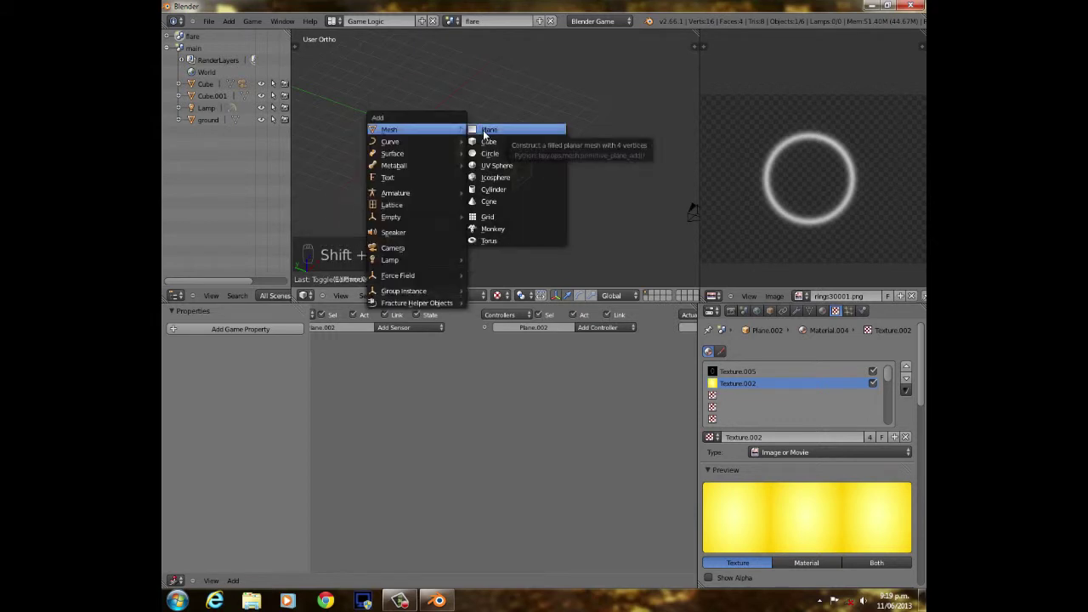
{"action": "scroll", "coordinate": [631, 119], "scroll_direction": "up", "scroll_amount": 2}
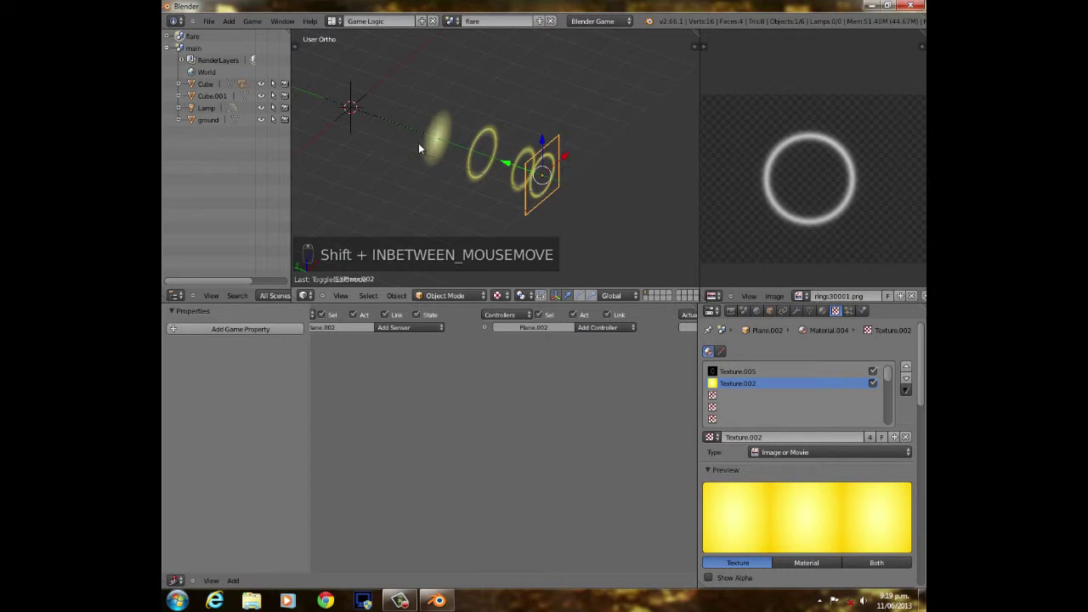
{"action": "middle_click_drag", "start_coordinate": [482, 154], "coordinate": [444, 132]}
{"action": "key", "text": "shift+a"}
{"action": "mouse_move", "coordinate": [445, 130]}
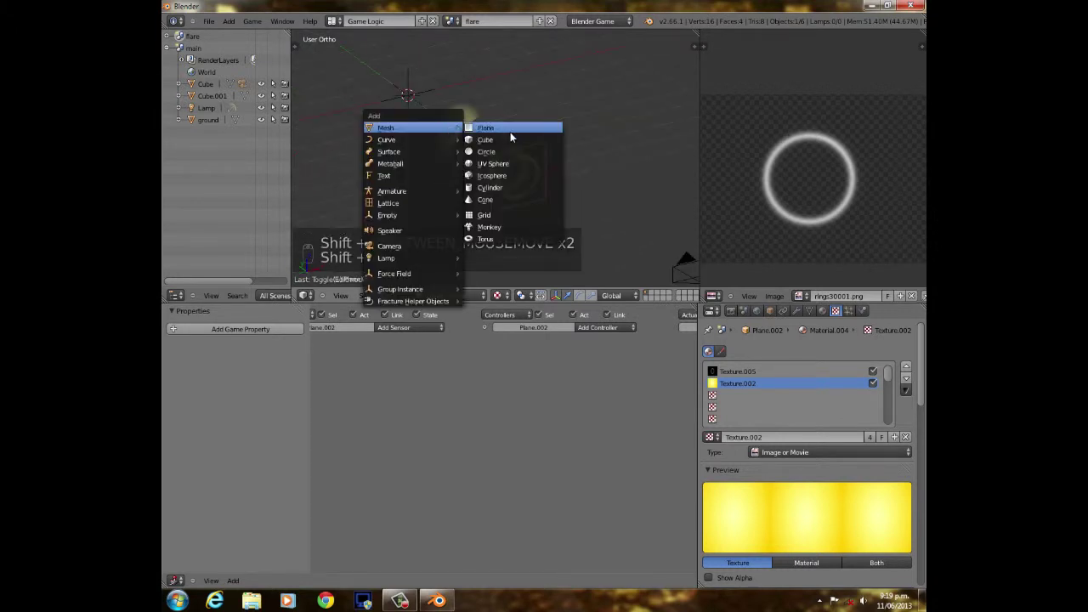
{"action": "left_click", "coordinate": [511, 132]}
{"action": "type", "text": "rx90"}
{"action": "key", "text": "Return"}
Scale the new plane up uniformly, using the camera view, until it covers most of the frame.
{"action": "key", "text": "s"}
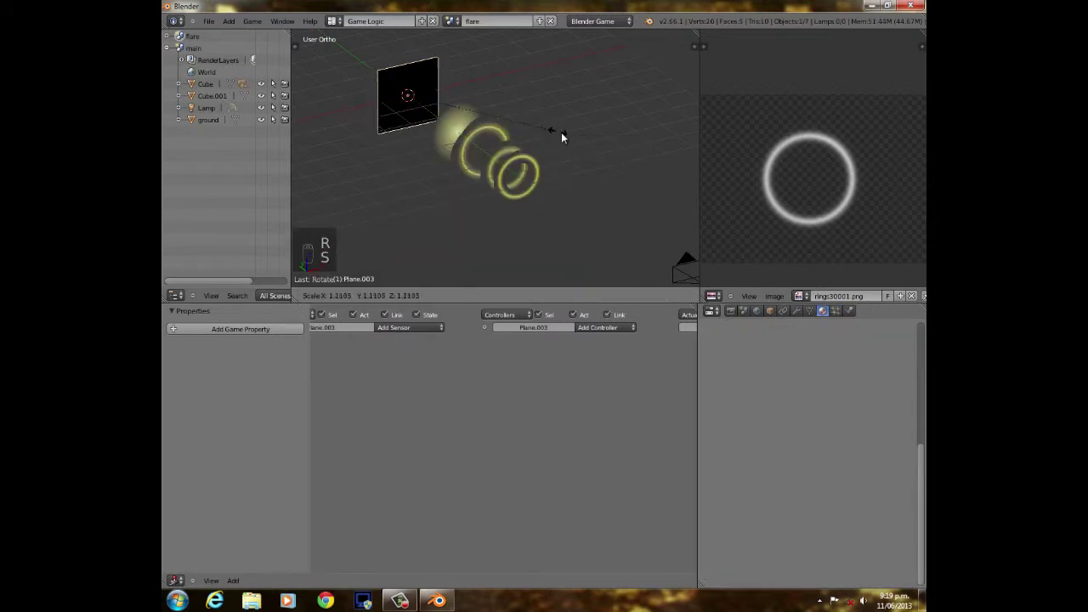
{"action": "left_click", "coordinate": [597, 141]}
{"action": "key", "text": "KP_0"}
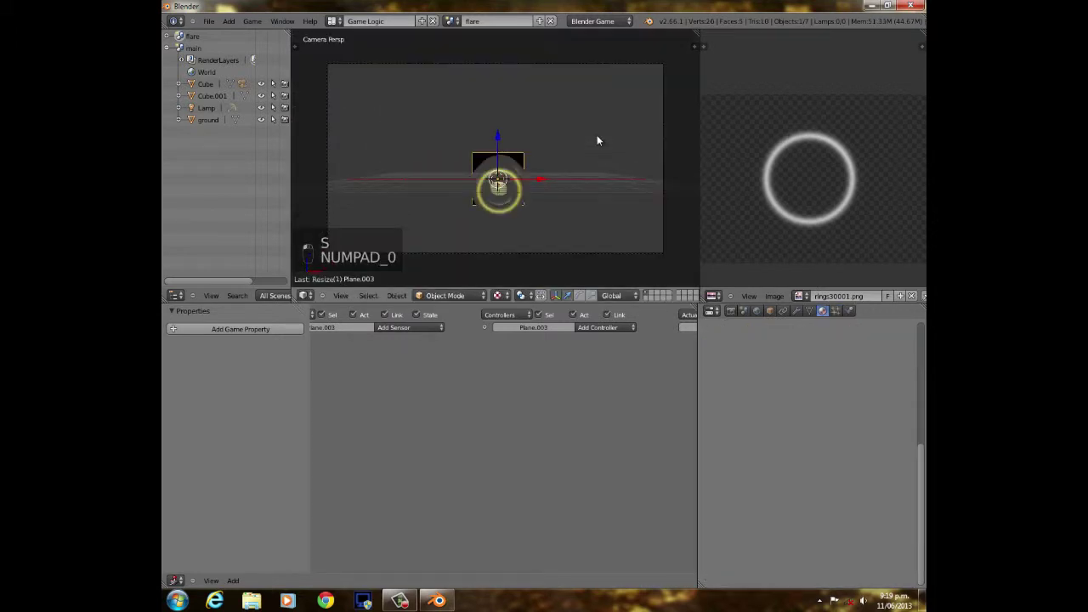
{"action": "key", "text": "s"}
{"action": "scroll", "coordinate": [551, 168], "scroll_direction": "down", "scroll_amount": 3}
{"action": "key", "text": "s"}
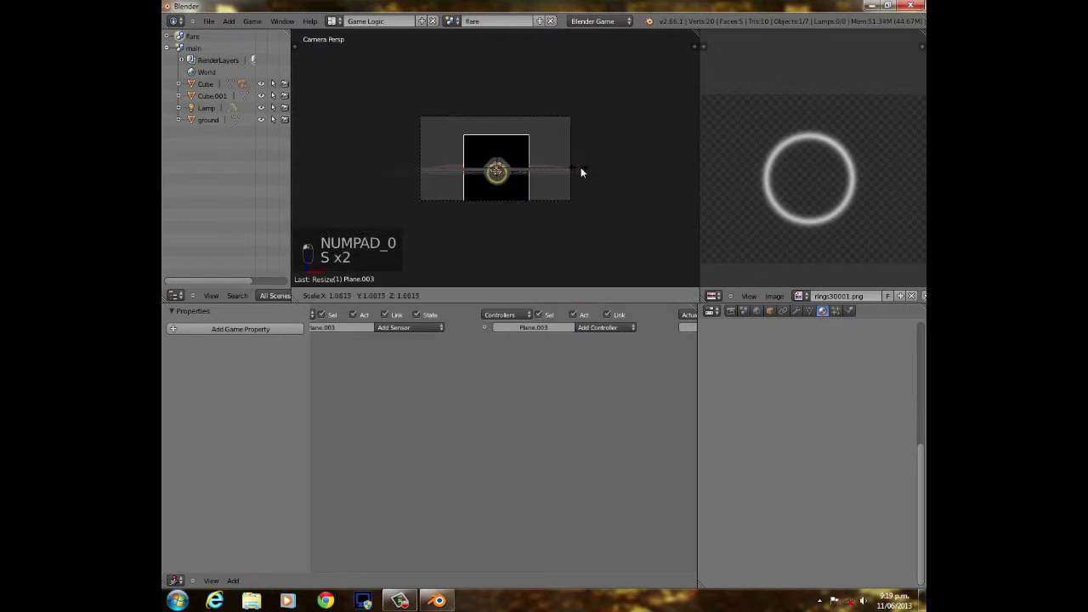
{"action": "left_click", "coordinate": [637, 170]}
{"action": "scroll", "coordinate": [584, 180], "scroll_direction": "up", "scroll_amount": 1}
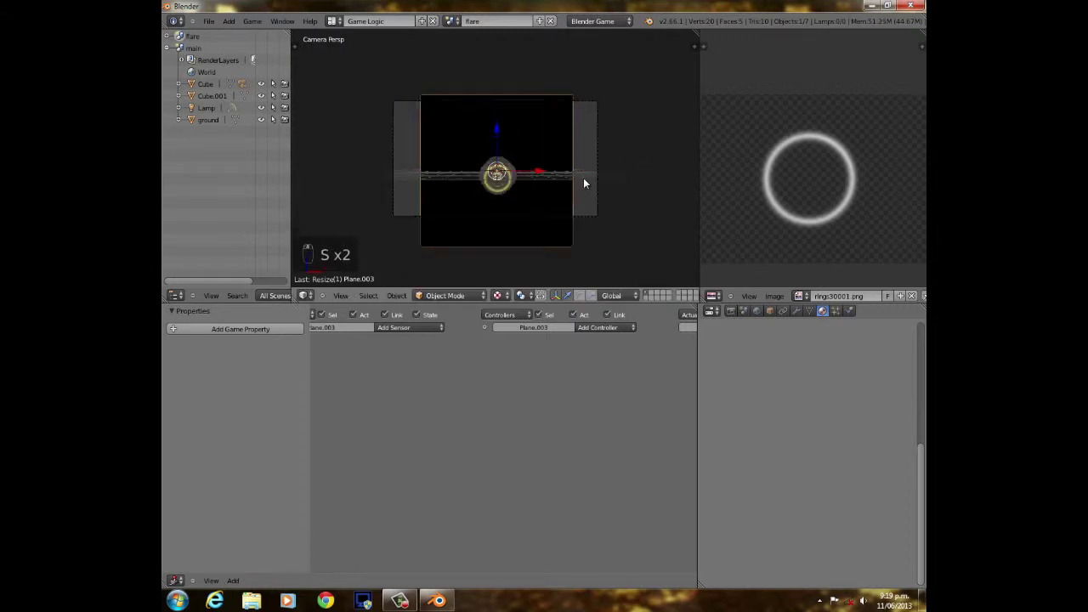
Stretch the plane along X, adjust its Z scale and reposition it so it slightly overfills the camera frame.
{"action": "key", "text": "s"}
{"action": "key", "text": "x"}
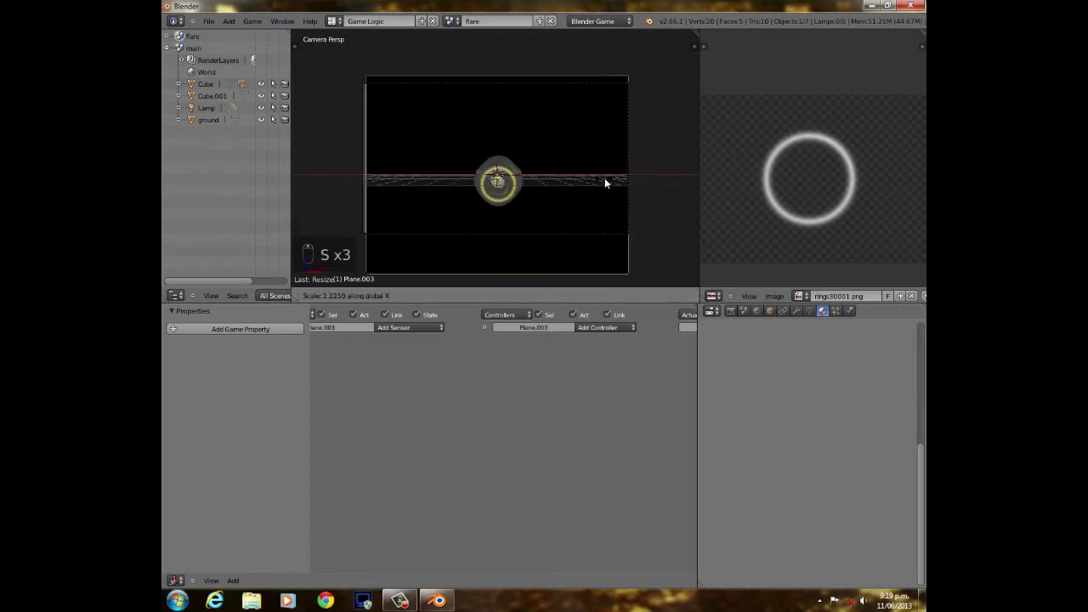
{"action": "key", "text": "s"}
{"action": "key", "text": "z"}
{"action": "key", "text": "g"}
{"action": "left_click", "coordinate": [612, 168]}
{"action": "key", "text": "g"}
{"action": "key", "text": "s"}
{"action": "key", "text": "x"}
{"action": "left_click", "coordinate": [621, 165]}
{"action": "key", "text": "s"}
{"action": "key", "text": "x"}
{"action": "key", "text": "g"}
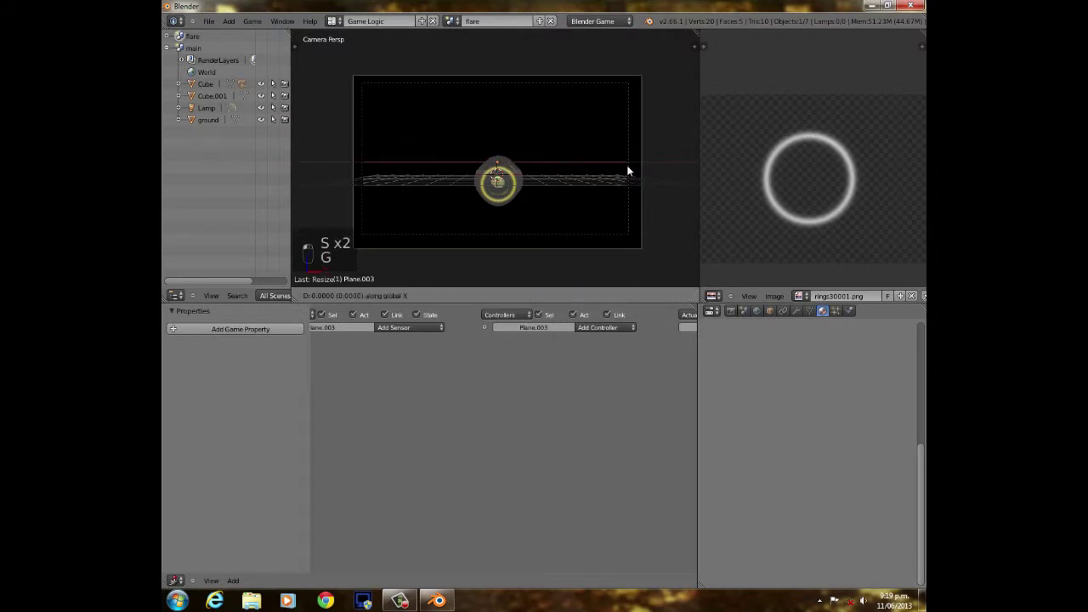
{"action": "left_click", "coordinate": [625, 168]}
Give the large background plane a new material and make it shadeless.
{"action": "middle_click_drag", "start_coordinate": [620, 168], "coordinate": [469, 195]}
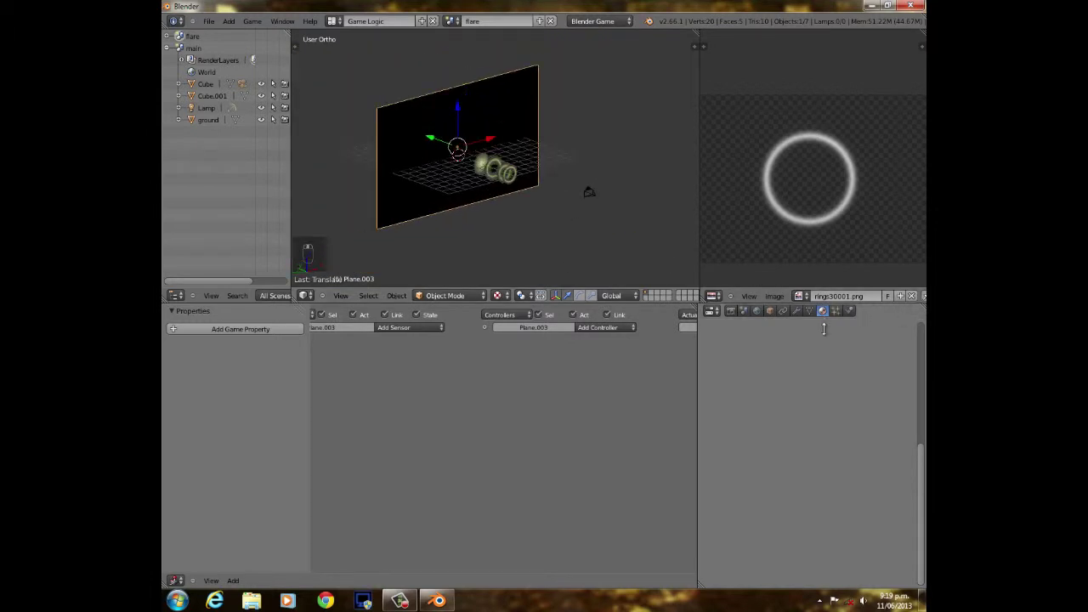
{"action": "left_click", "coordinate": [803, 389]}
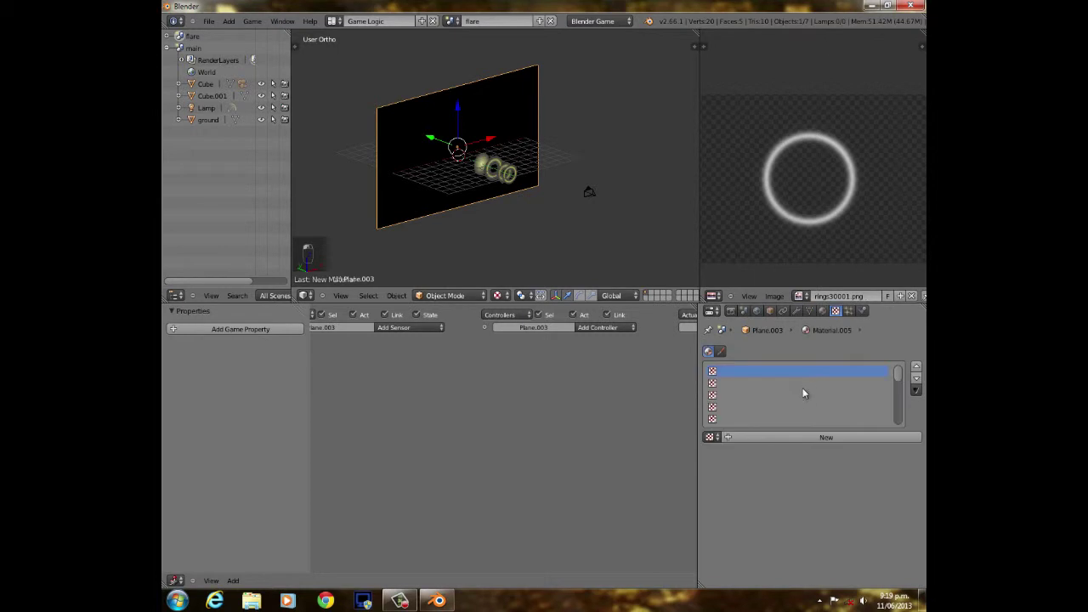
{"action": "left_click", "coordinate": [823, 311]}
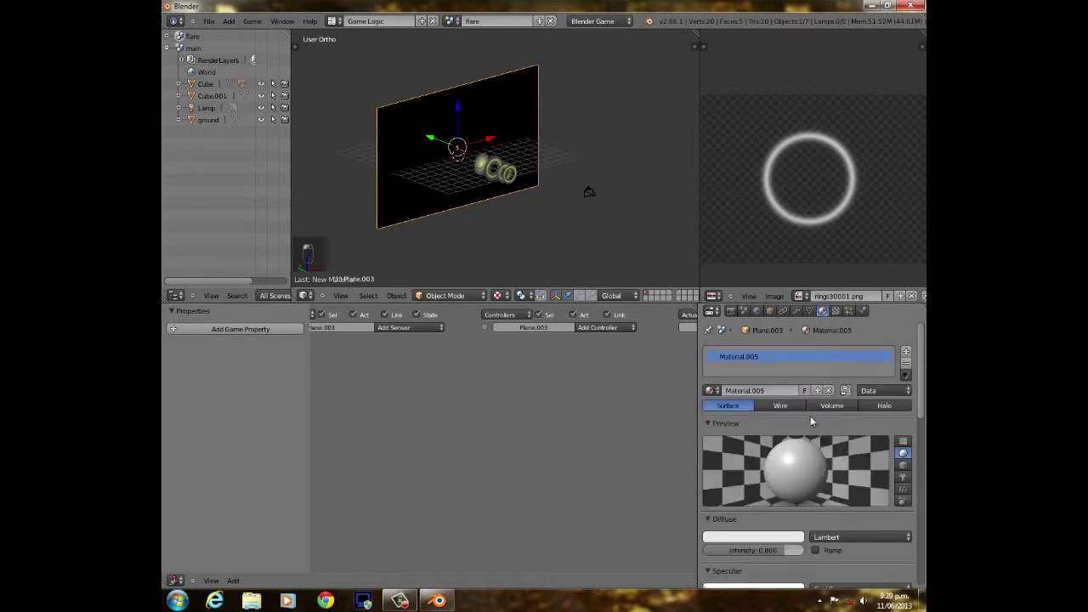
{"action": "scroll", "coordinate": [807, 421], "scroll_direction": "down", "scroll_amount": 2}
{"action": "scroll", "coordinate": [799, 493], "scroll_direction": "down", "scroll_amount": 7}
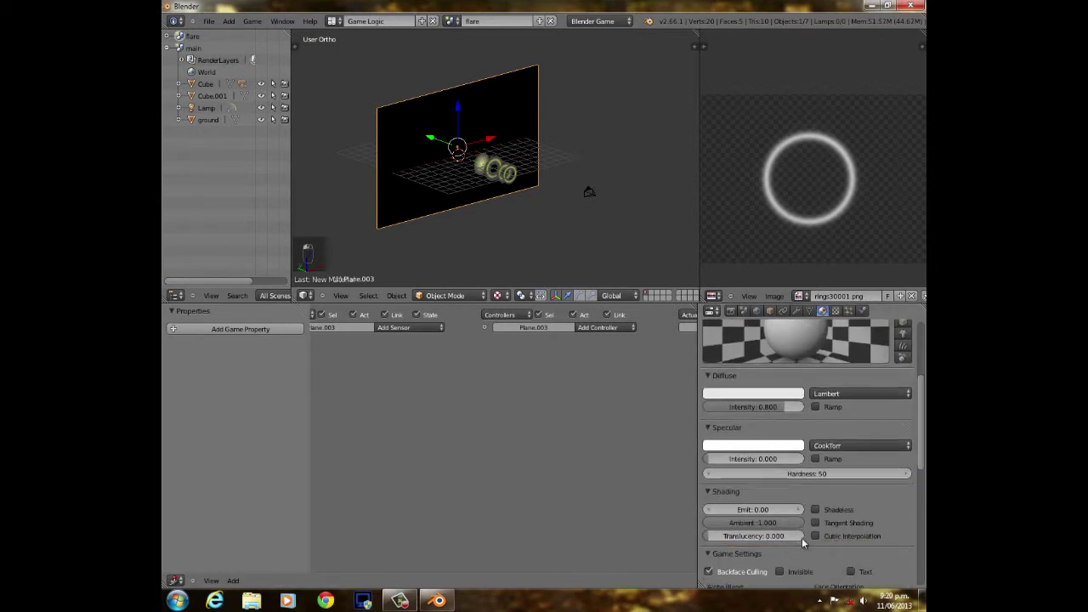
{"action": "left_click", "coordinate": [816, 439]}
Enable Z Transparency on the large plane's material.
{"action": "scroll", "coordinate": [788, 502], "scroll_direction": "down", "scroll_amount": 2}
{"action": "scroll", "coordinate": [787, 502], "scroll_direction": "down", "scroll_amount": 6}
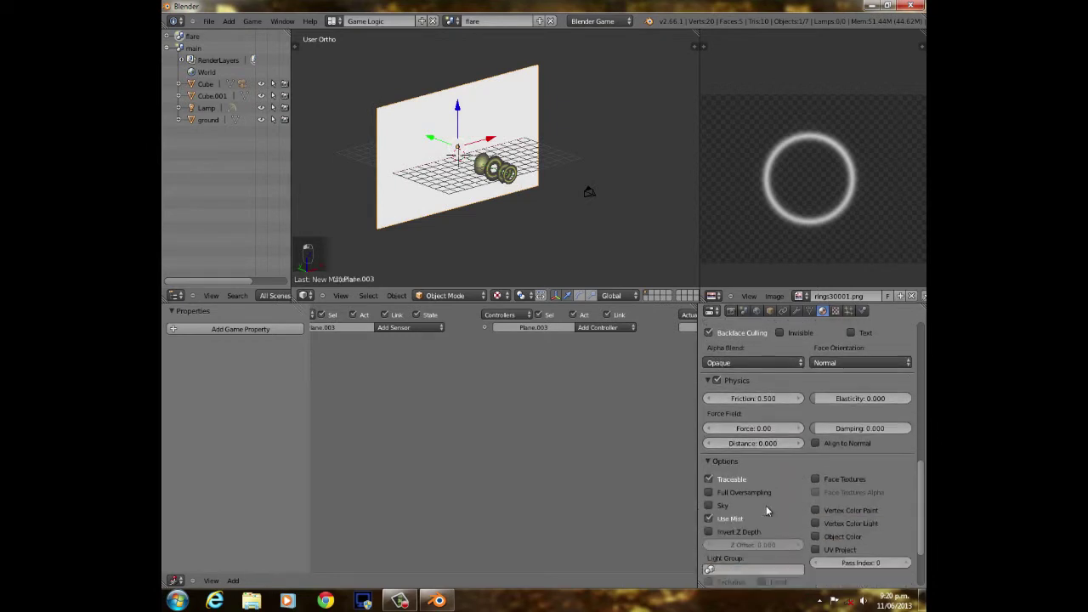
{"action": "scroll", "coordinate": [742, 456], "scroll_direction": "up", "scroll_amount": 2}
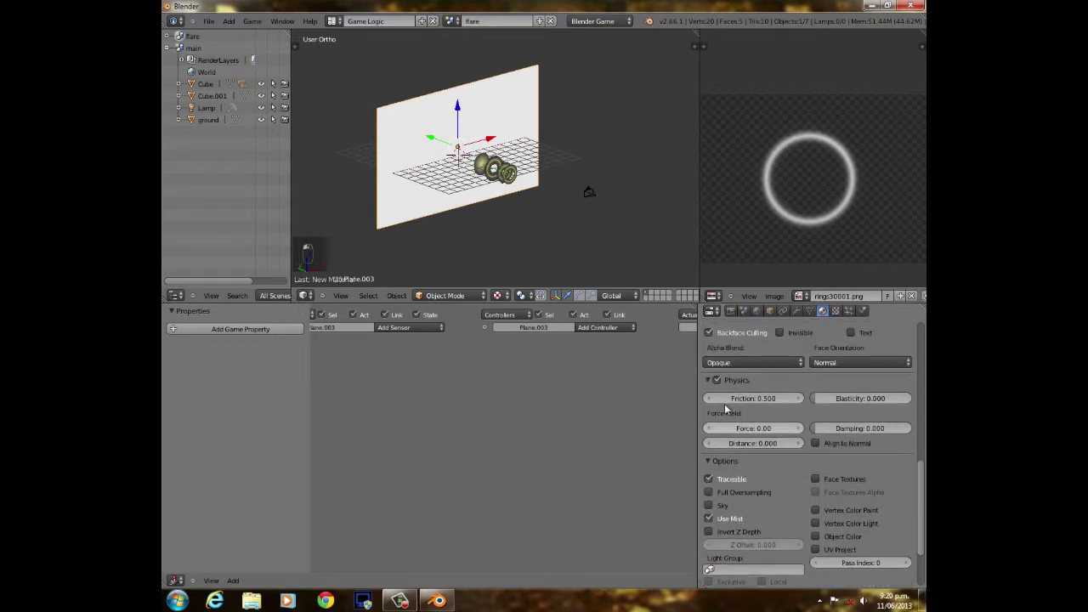
{"action": "scroll", "coordinate": [752, 476], "scroll_direction": "down", "scroll_amount": 4}
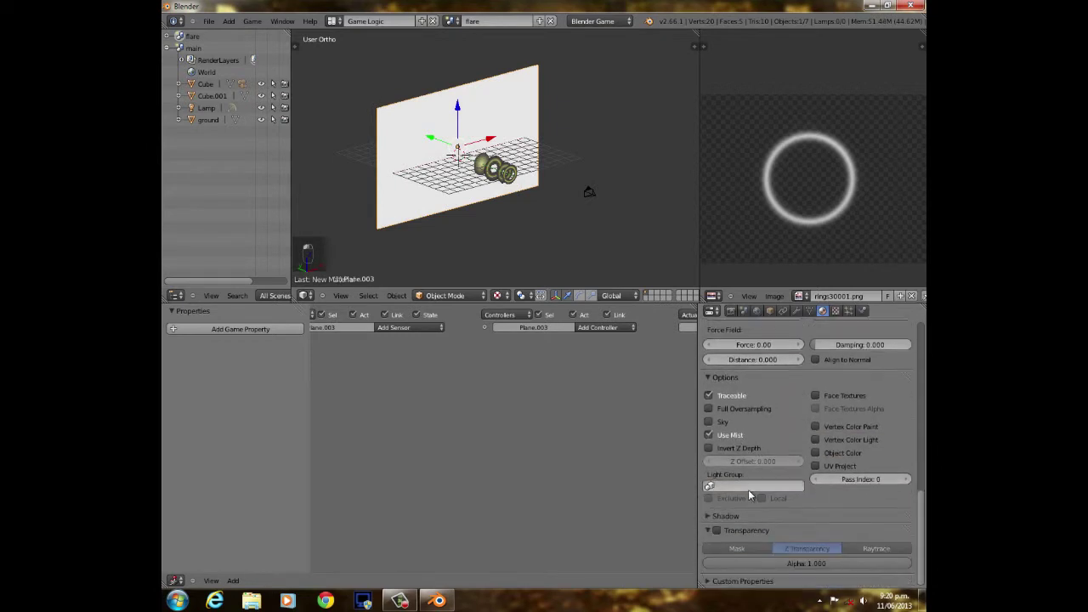
{"action": "left_click", "coordinate": [717, 530]}
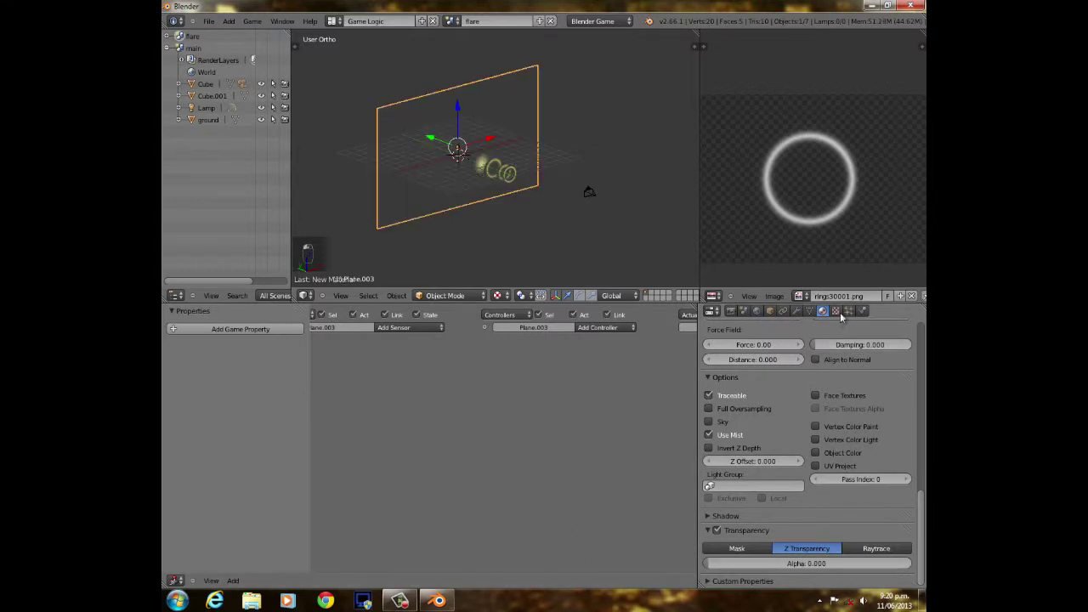
Add a new Image or Movie texture to the large plane's material and load moisture0108.png from the lens flare elements folder.
{"action": "left_click", "coordinate": [837, 311]}
{"action": "left_click", "coordinate": [792, 438]}
{"action": "left_click", "coordinate": [769, 454]}
{"action": "left_click", "coordinate": [780, 376]}
{"action": "scroll", "coordinate": [798, 498], "scroll_direction": "down", "scroll_amount": 4}
{"action": "scroll", "coordinate": [798, 499], "scroll_direction": "down", "scroll_amount": 2}
{"action": "left_click", "coordinate": [861, 460]}
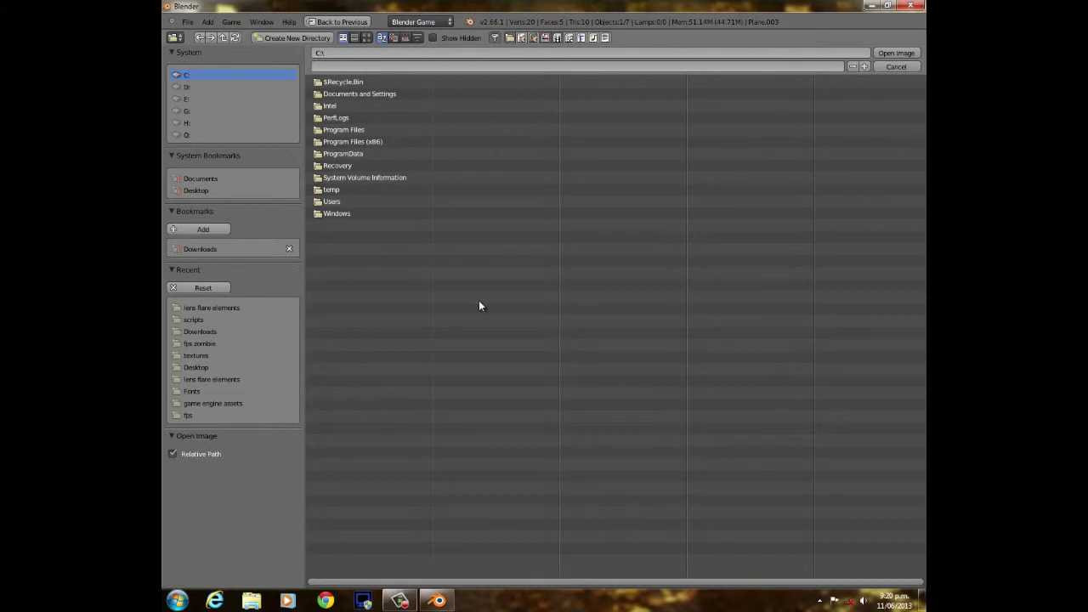
{"action": "left_click", "coordinate": [209, 308]}
{"action": "left_click", "coordinate": [379, 117]}
{"action": "left_click", "coordinate": [895, 54]}
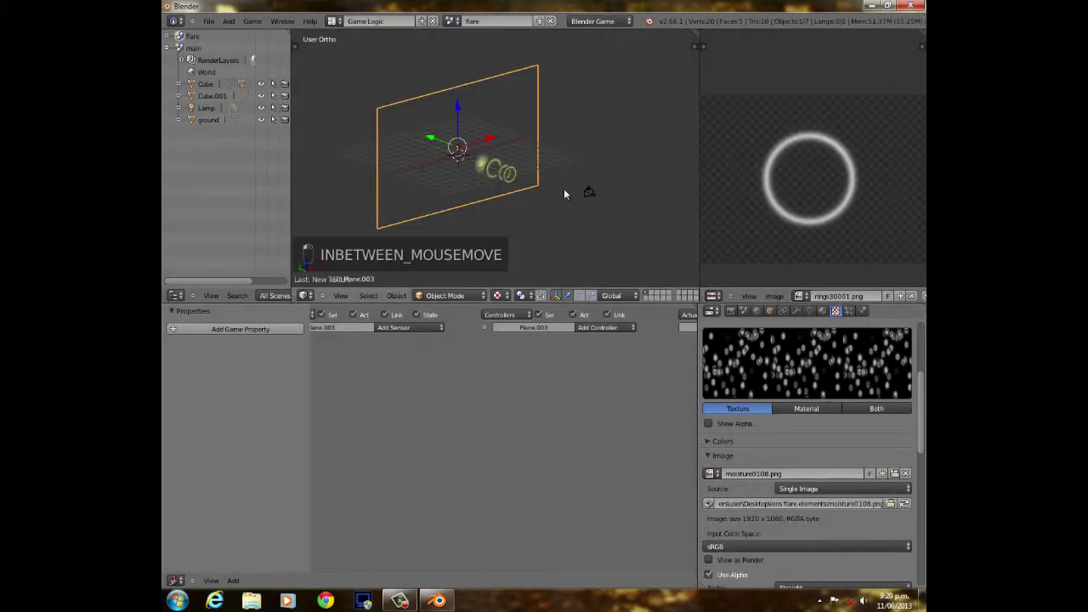
Map the moisture texture with UV coordinates and let it also influence alpha.
{"action": "scroll", "coordinate": [858, 544], "scroll_direction": "down", "scroll_amount": 5}
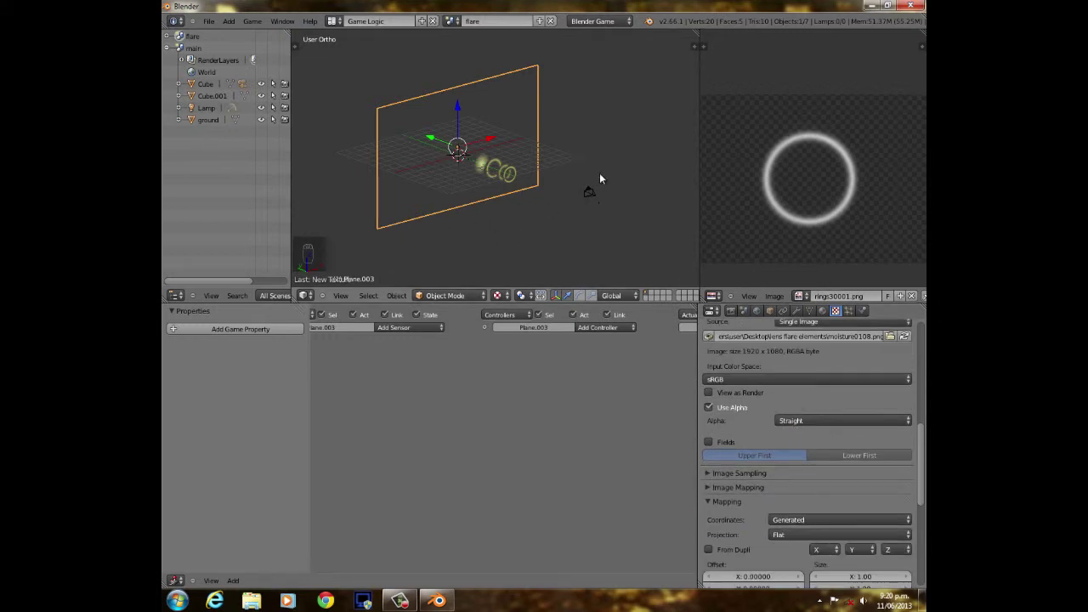
{"action": "middle_click_drag", "start_coordinate": [477, 178], "coordinate": [497, 192]}
{"action": "scroll", "coordinate": [850, 476], "scroll_direction": "down", "scroll_amount": 3}
{"action": "left_click", "coordinate": [820, 421]}
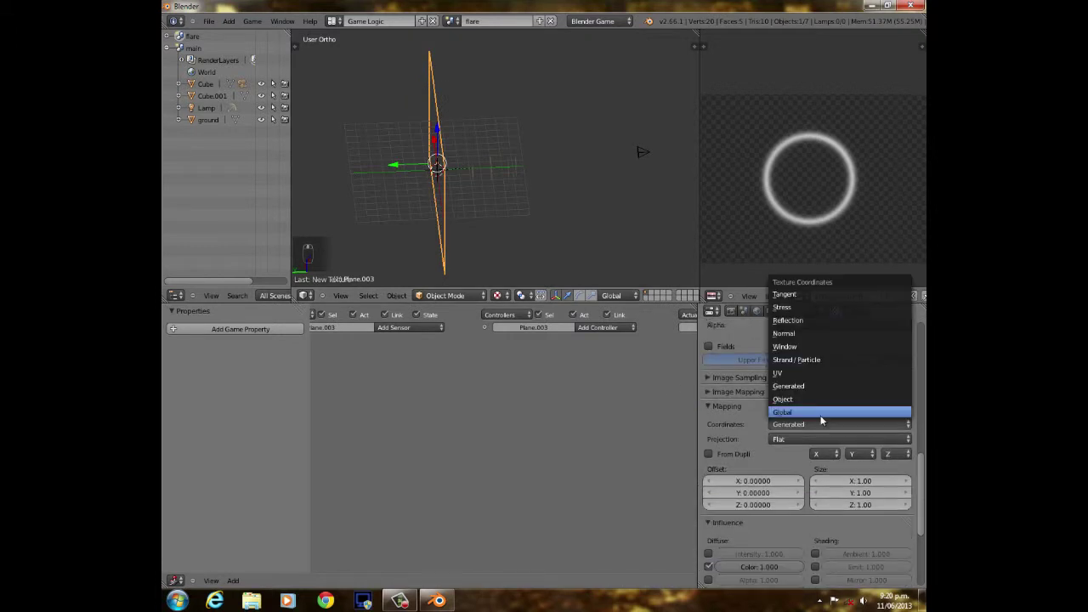
{"action": "left_click", "coordinate": [809, 382]}
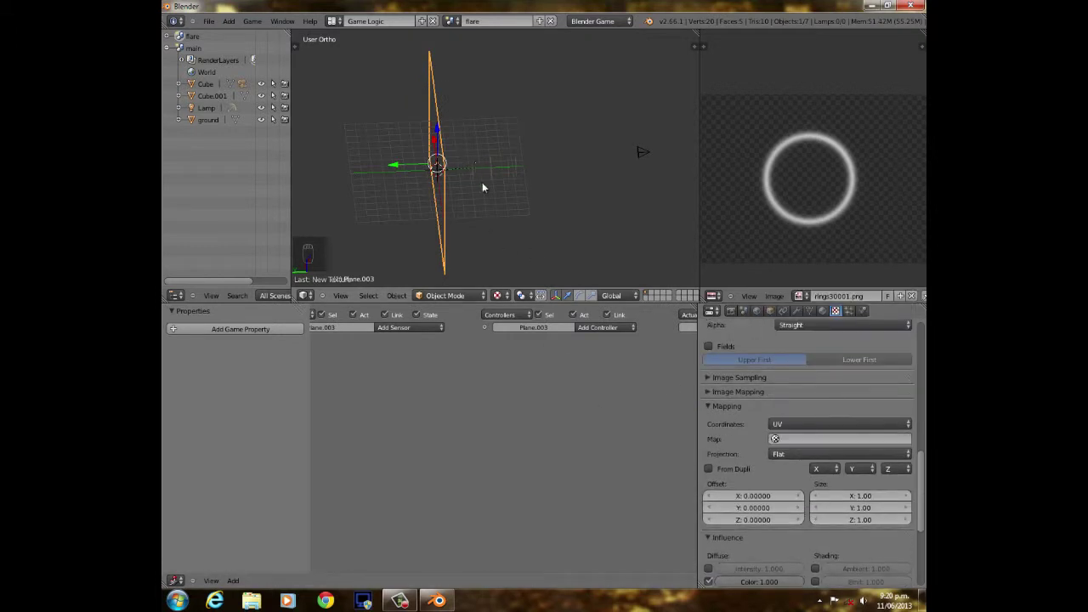
{"action": "scroll", "coordinate": [822, 487], "scroll_direction": "down", "scroll_amount": 5}
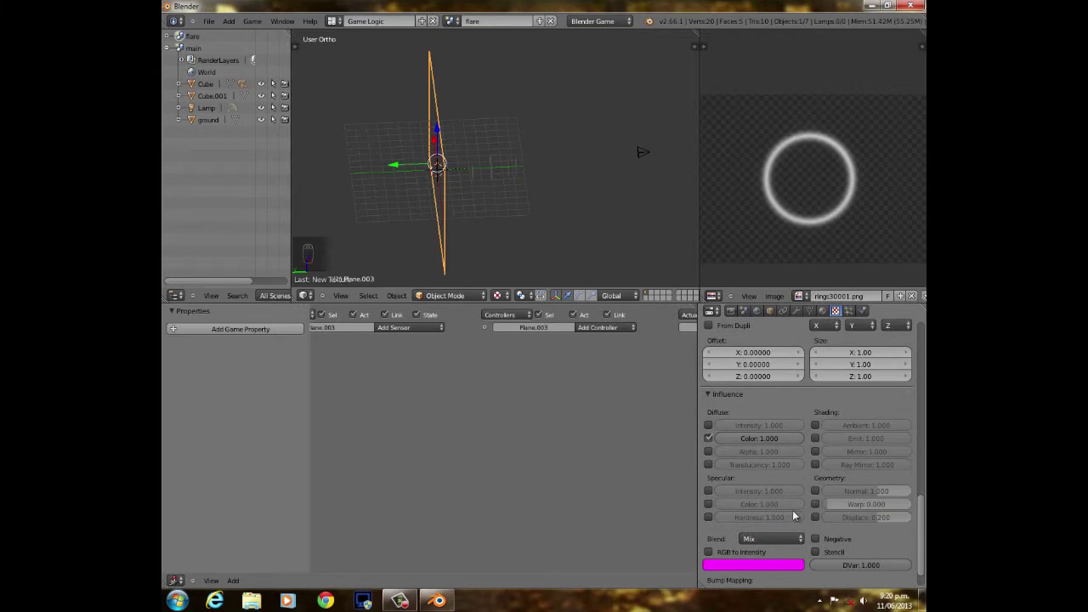
{"action": "scroll", "coordinate": [805, 484], "scroll_direction": "down", "scroll_amount": 1}
{"action": "left_click", "coordinate": [708, 440]}
{"action": "scroll", "coordinate": [799, 443], "scroll_direction": "up", "scroll_amount": 10}
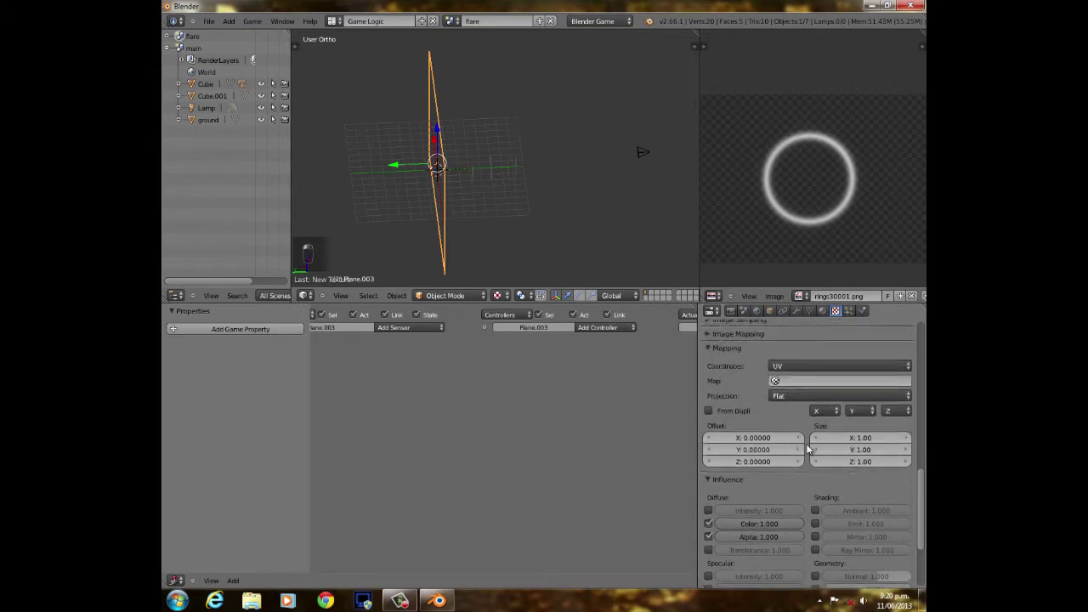
Assign the existing yellow gradient texture, Texture.002, to the material's second texture slot.
{"action": "scroll", "coordinate": [807, 449], "scroll_direction": "up", "scroll_amount": 4}
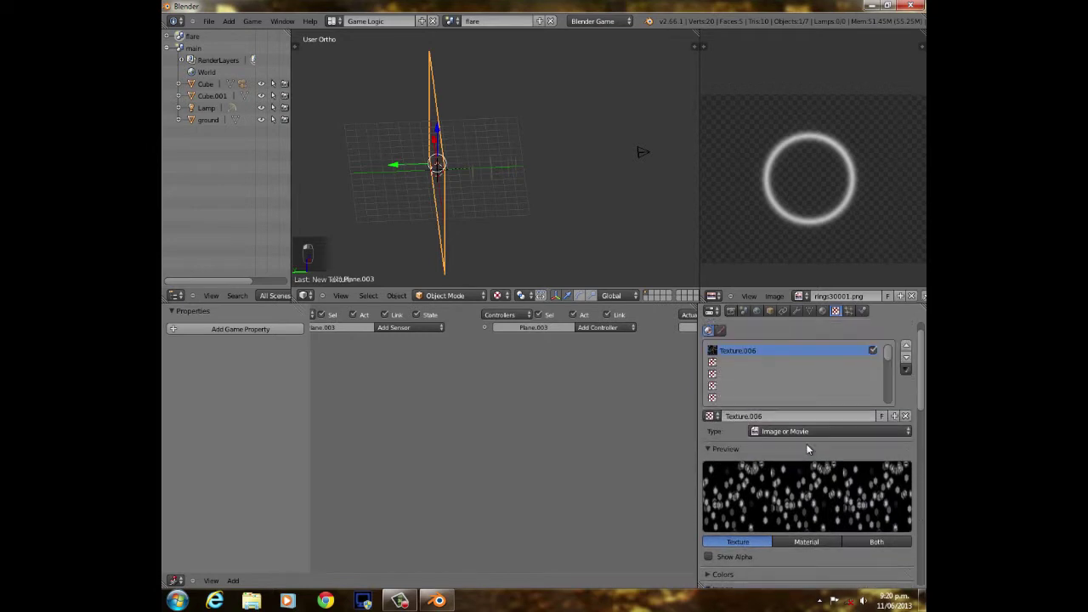
{"action": "left_click", "coordinate": [758, 362]}
{"action": "left_click", "coordinate": [712, 416]}
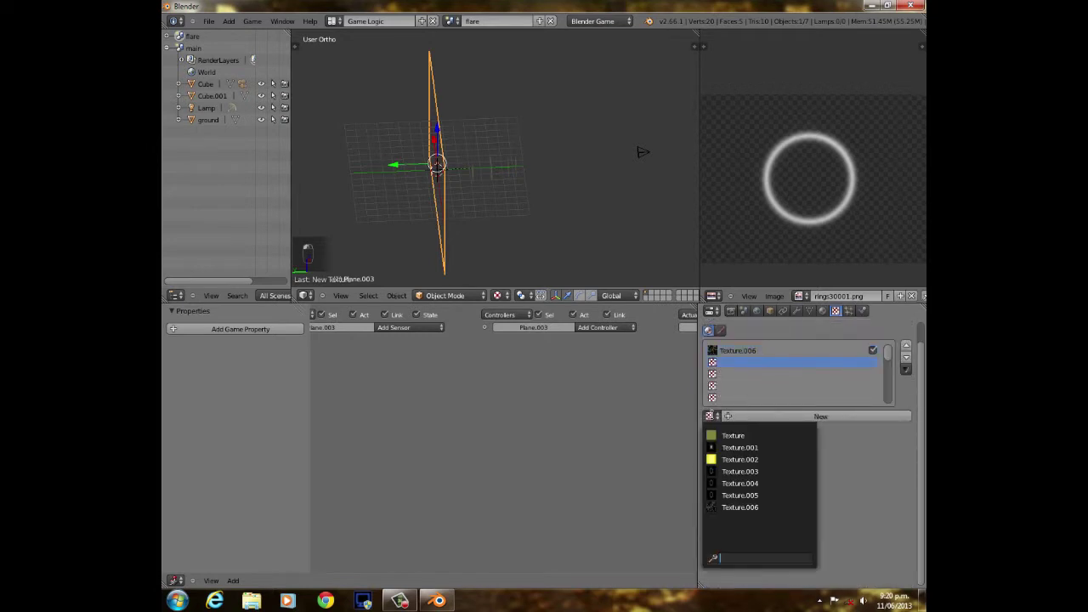
{"action": "left_click", "coordinate": [738, 452]}
{"action": "scroll", "coordinate": [768, 499], "scroll_direction": "down", "scroll_amount": 3}
Unwrap the large plane's face in Edit Mode and display moisture0108.png behind its UV layout.
{"action": "key", "text": "Tab"}
{"action": "middle_click_drag", "start_coordinate": [517, 214], "coordinate": [482, 205]}
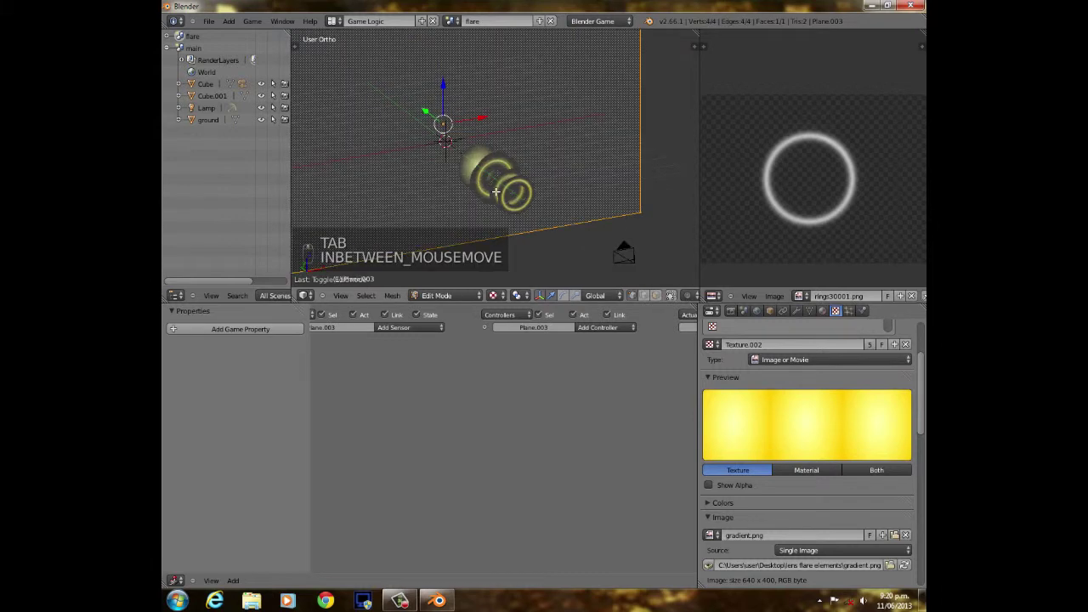
{"action": "key", "text": "u"}
{"action": "key", "text": "u"}
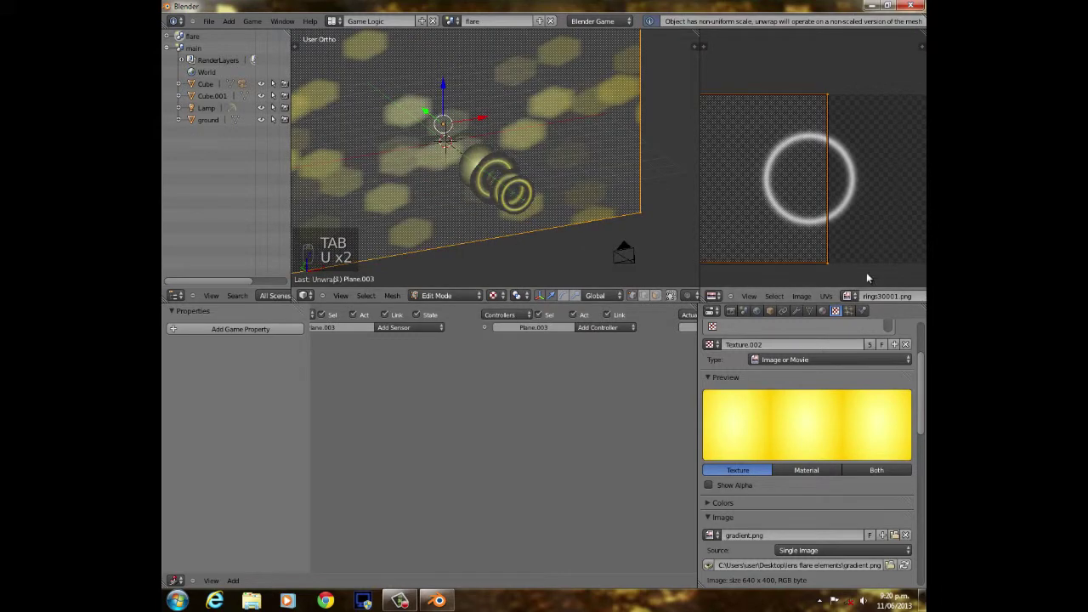
{"action": "left_click", "coordinate": [846, 296]}
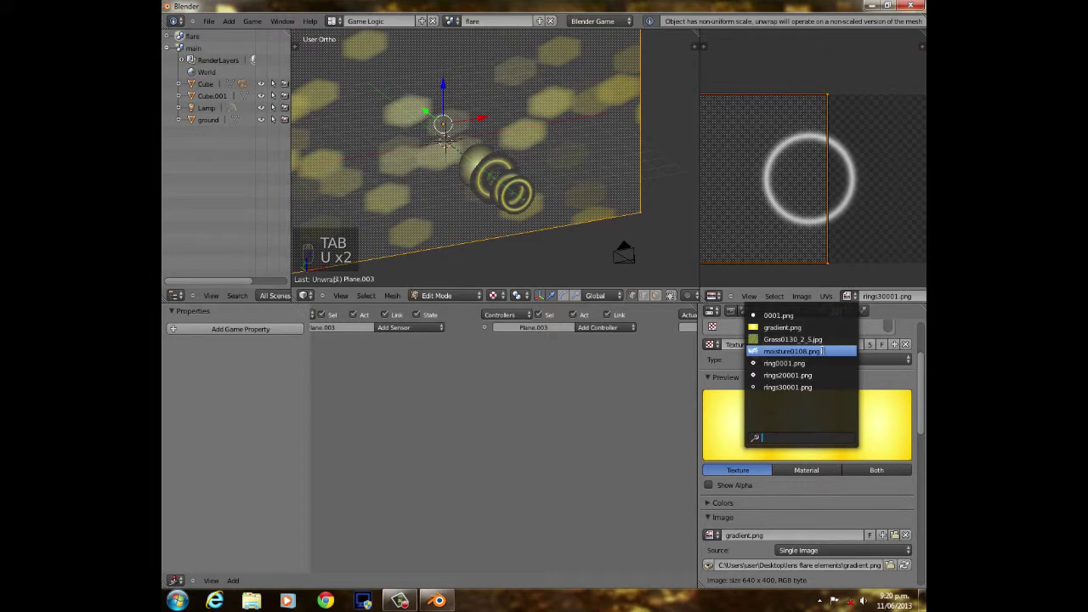
{"action": "left_click", "coordinate": [815, 359]}
{"action": "scroll", "coordinate": [812, 266], "scroll_direction": "down", "scroll_amount": 3}
Shift the plane's UV face along X over the moisture image and stretch it along X by about 1.6.
{"action": "key", "text": "g"}
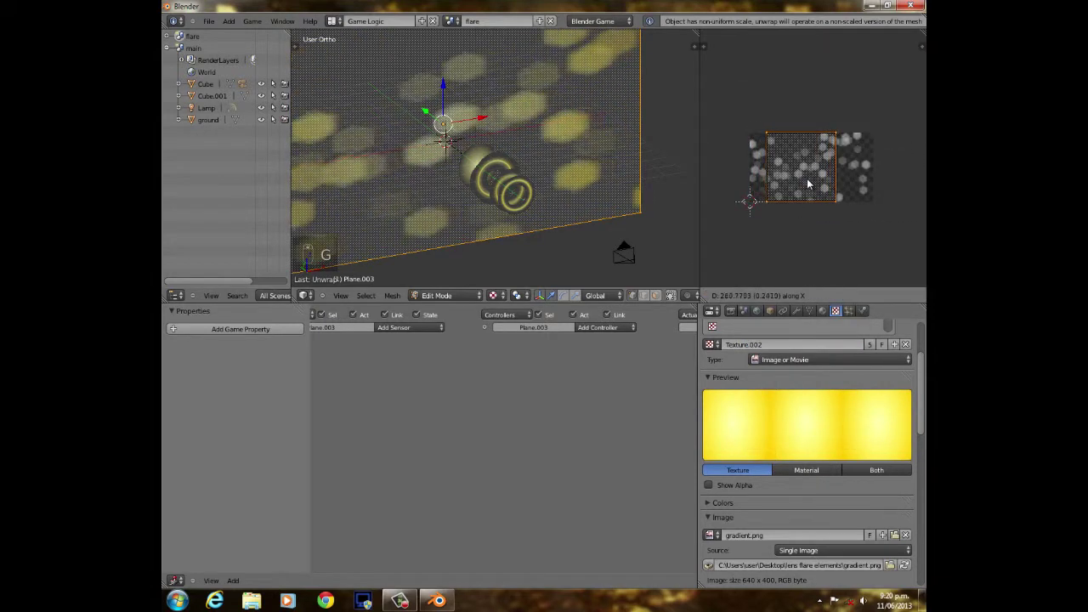
{"action": "left_click", "coordinate": [842, 195]}
{"action": "key", "text": "s"}
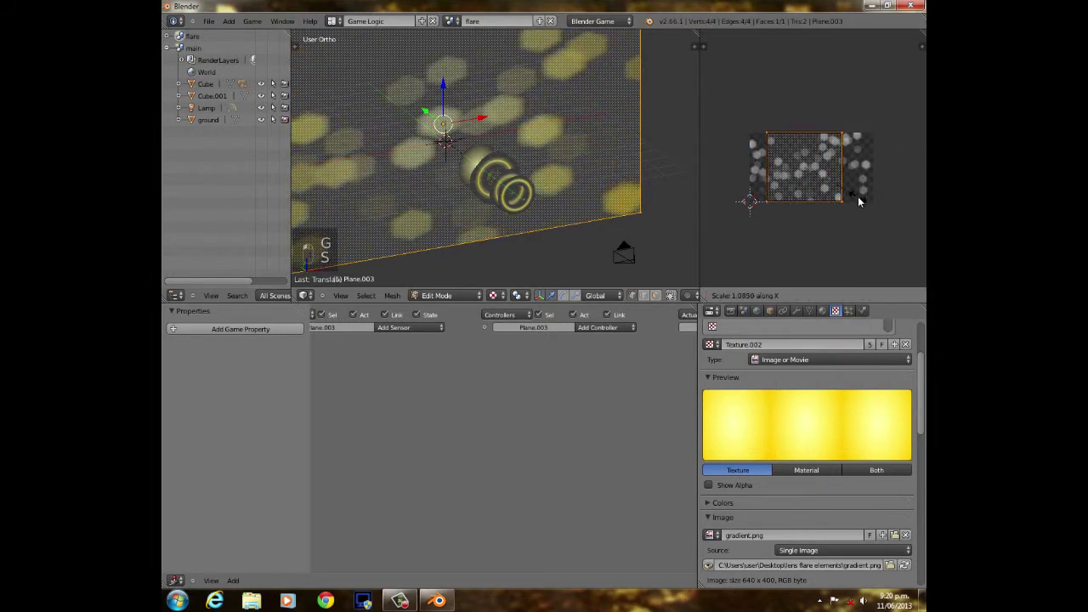
{"action": "key", "text": "x"}
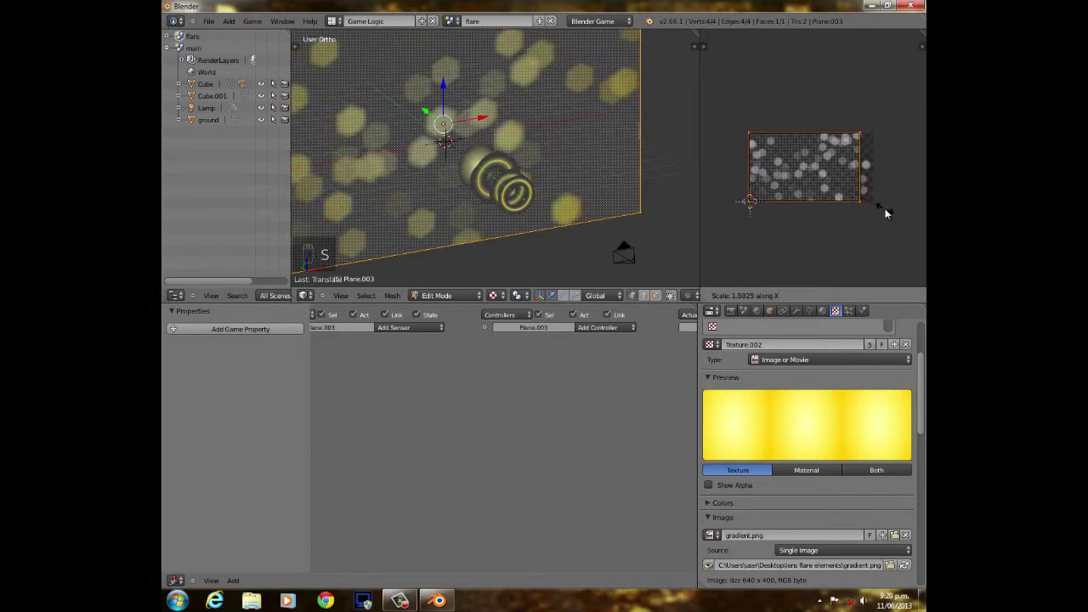
{"action": "left_click", "coordinate": [885, 213]}
{"action": "scroll", "coordinate": [859, 217], "scroll_direction": "up", "scroll_amount": 5}
{"action": "scroll", "coordinate": [856, 220], "scroll_direction": "down", "scroll_amount": 5}
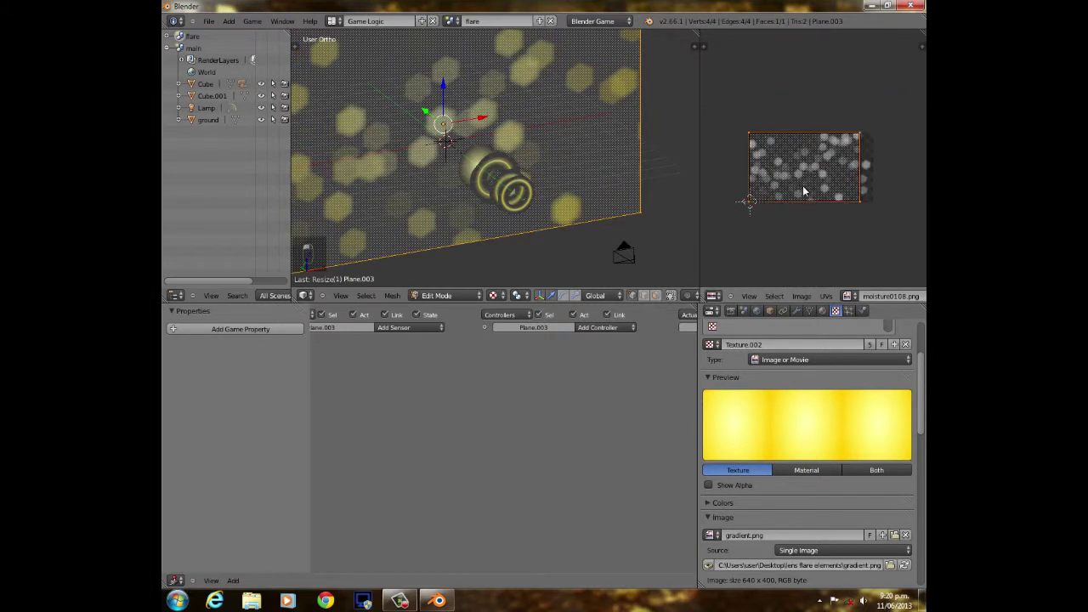
Reposition the UV face and scale it up slightly so it covers the whole moisture image.
{"action": "key", "text": "g"}
{"action": "left_click", "coordinate": [842, 197]}
{"action": "key", "text": "s"}
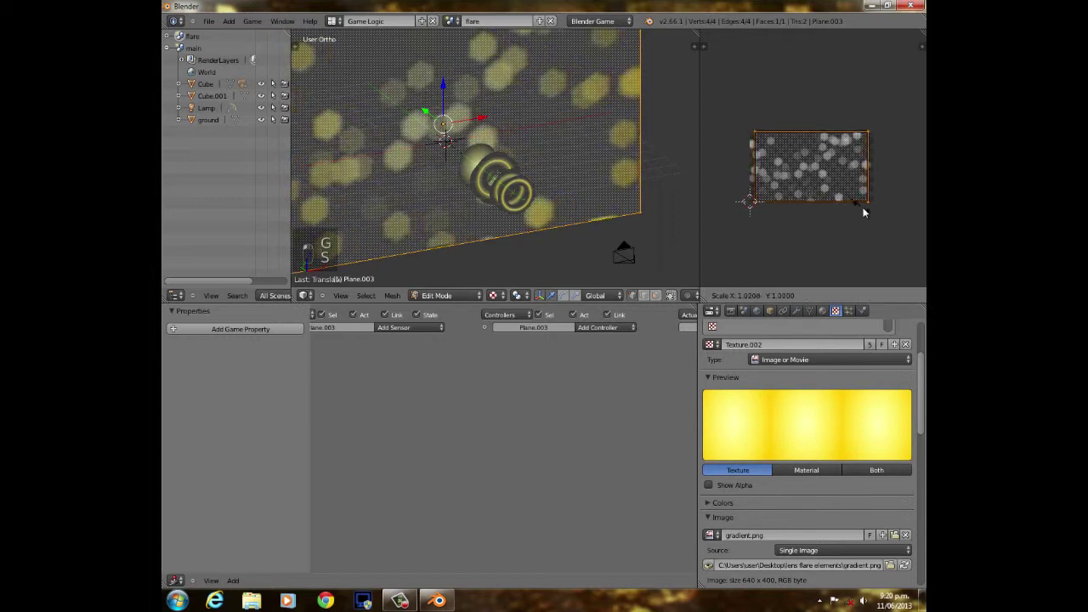
{"action": "left_click", "coordinate": [866, 208]}
{"action": "scroll", "coordinate": [793, 227], "scroll_direction": "up", "scroll_amount": 3}
{"action": "scroll", "coordinate": [793, 227], "scroll_direction": "down", "scroll_amount": 3}
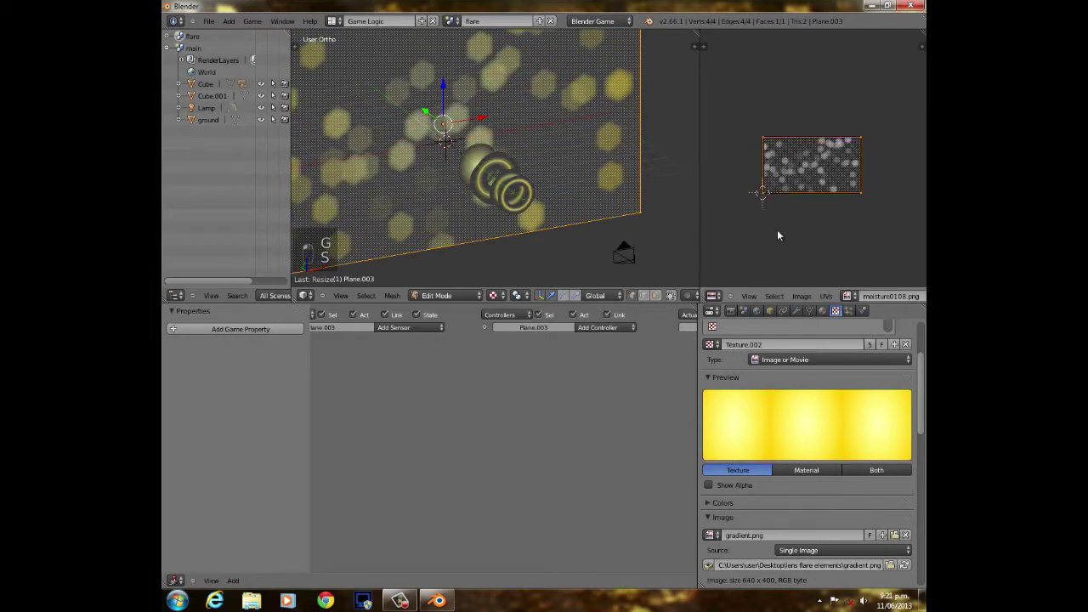
Return to Object Mode and examine through the camera how the moisture pattern fills the frame.
{"action": "scroll", "coordinate": [556, 170], "scroll_direction": "up", "scroll_amount": 2, "text": "shift"}
{"action": "scroll", "coordinate": [557, 170], "scroll_direction": "up", "scroll_amount": 1}
{"action": "scroll", "coordinate": [552, 174], "scroll_direction": "down", "scroll_amount": 7}
{"action": "middle_click_drag", "start_coordinate": [535, 193], "coordinate": [503, 171]}
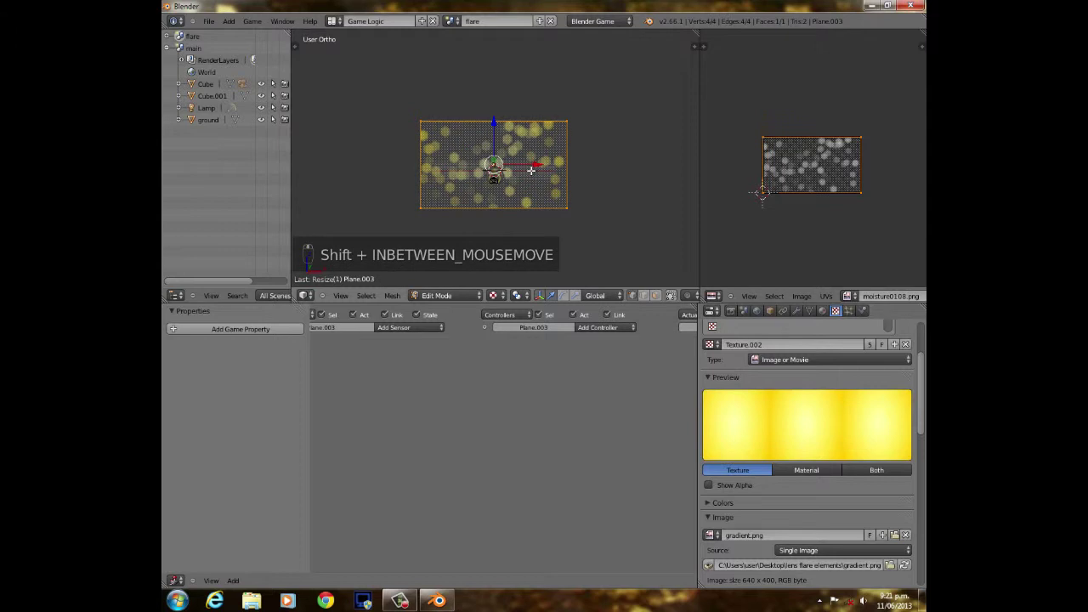
{"action": "key", "text": "KP_0"}
{"action": "key", "text": "KP_0"}
{"action": "key", "text": "KP_0"}
{"action": "key", "text": "Tab"}
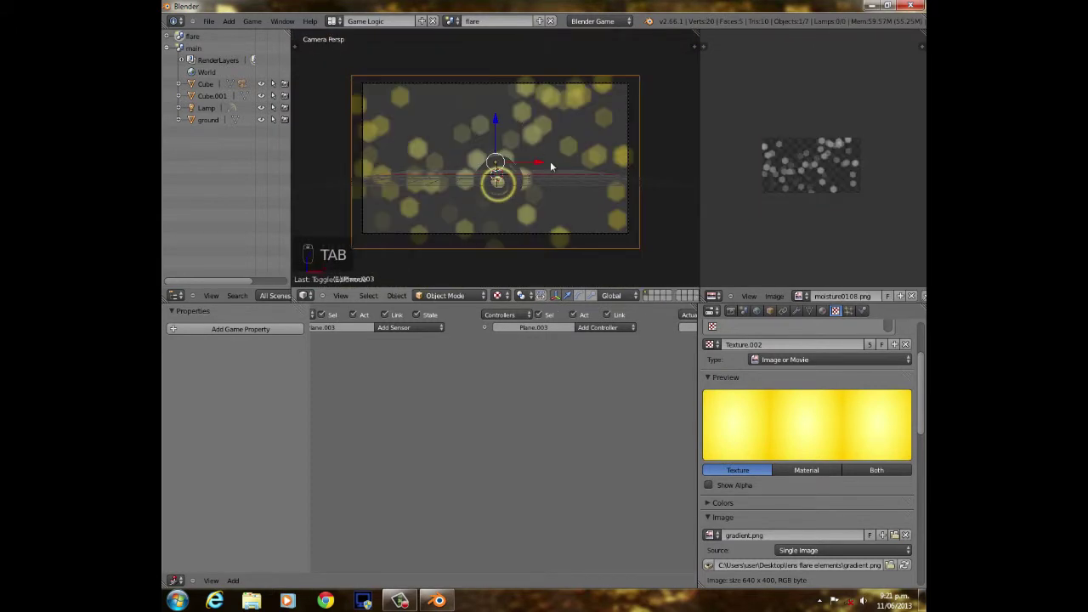
{"action": "scroll", "coordinate": [550, 163], "scroll_direction": "up", "scroll_amount": 5}
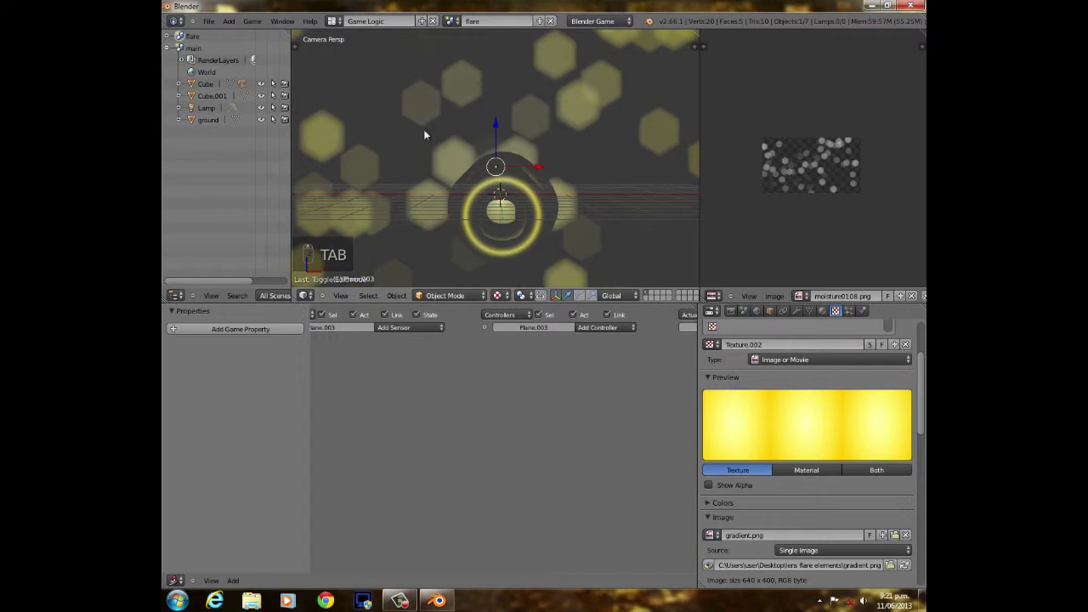
{"action": "scroll", "coordinate": [638, 130], "scroll_direction": "down", "scroll_amount": 5}
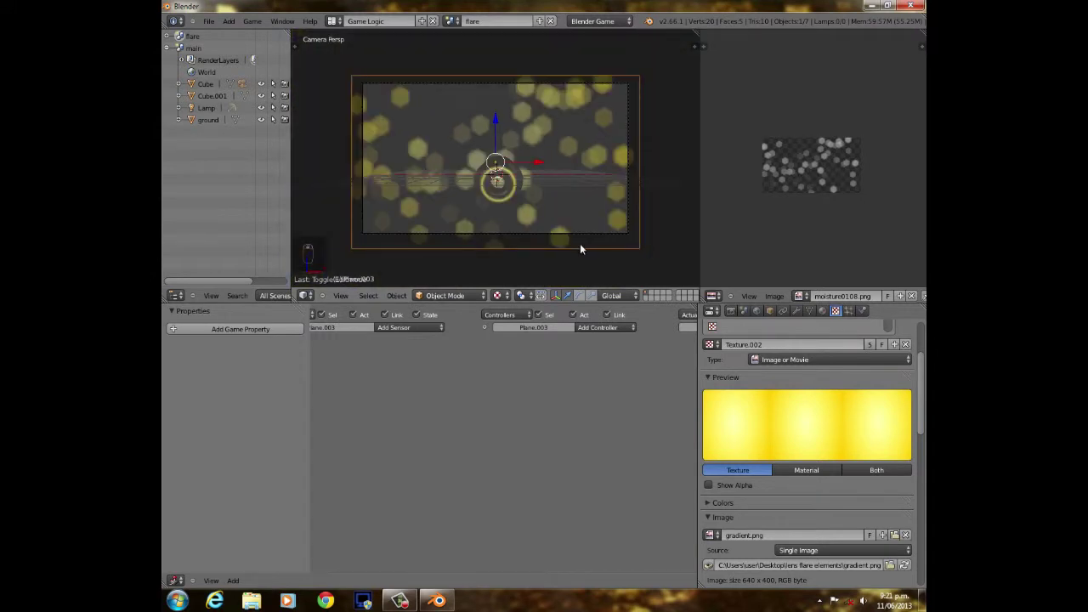
{"action": "scroll", "coordinate": [421, 188], "scroll_direction": "up", "scroll_amount": 6}
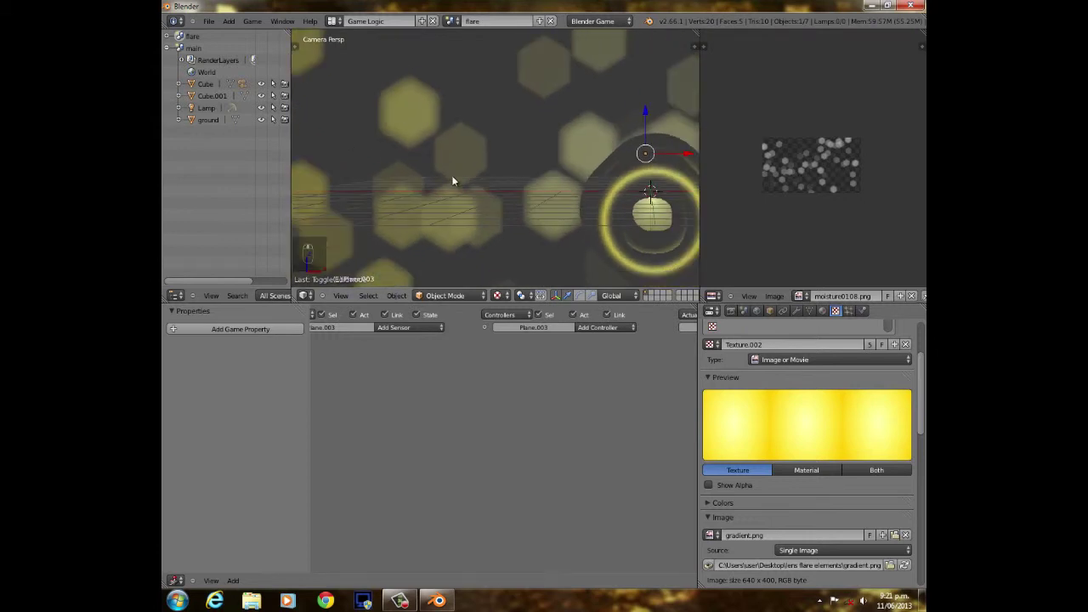
{"action": "scroll", "coordinate": [805, 437], "scroll_direction": "down", "scroll_amount": 5}
Set the moisture texture's diffuse alpha influence to 0.3.
{"action": "scroll", "coordinate": [806, 436], "scroll_direction": "up", "scroll_amount": 3}
{"action": "scroll", "coordinate": [806, 436], "scroll_direction": "up", "scroll_amount": 5}
{"action": "left_click", "coordinate": [734, 350]}
{"action": "scroll", "coordinate": [774, 507], "scroll_direction": "down", "scroll_amount": 8}
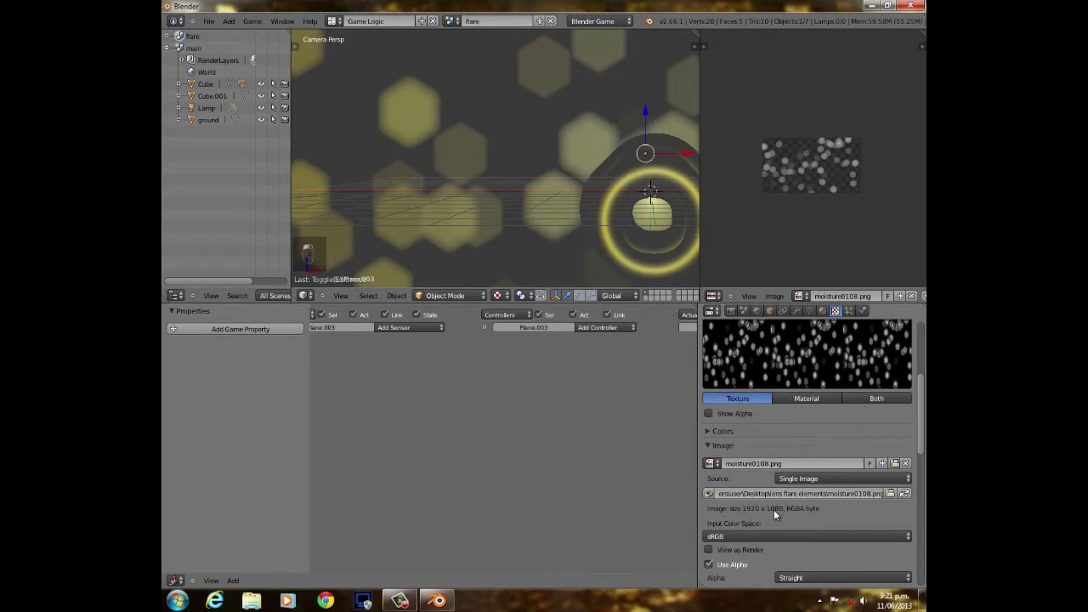
{"action": "scroll", "coordinate": [762, 525], "scroll_direction": "down", "scroll_amount": 6}
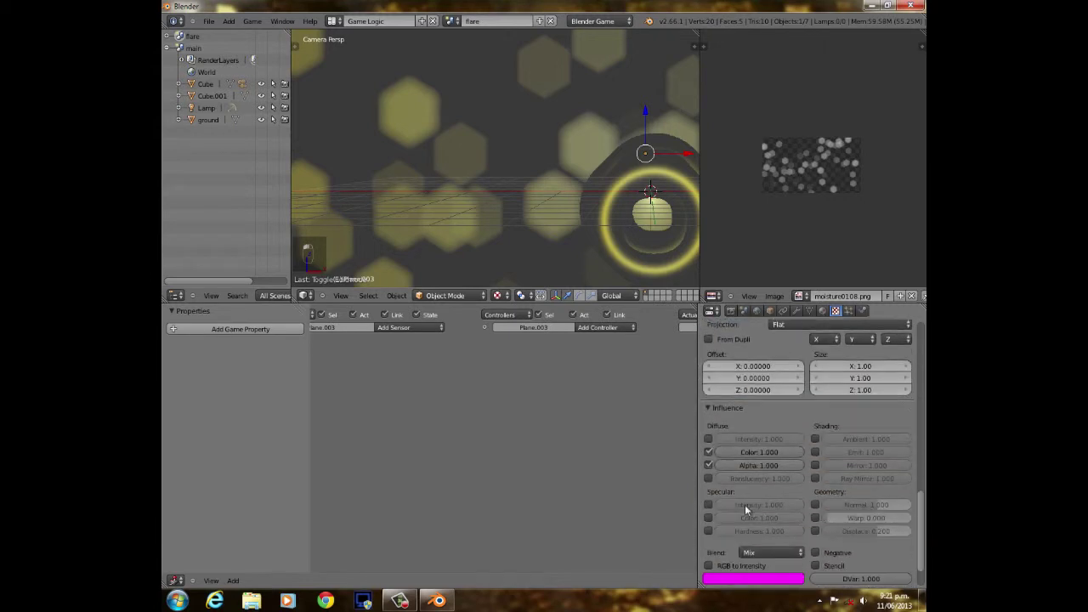
{"action": "left_click", "coordinate": [765, 464]}
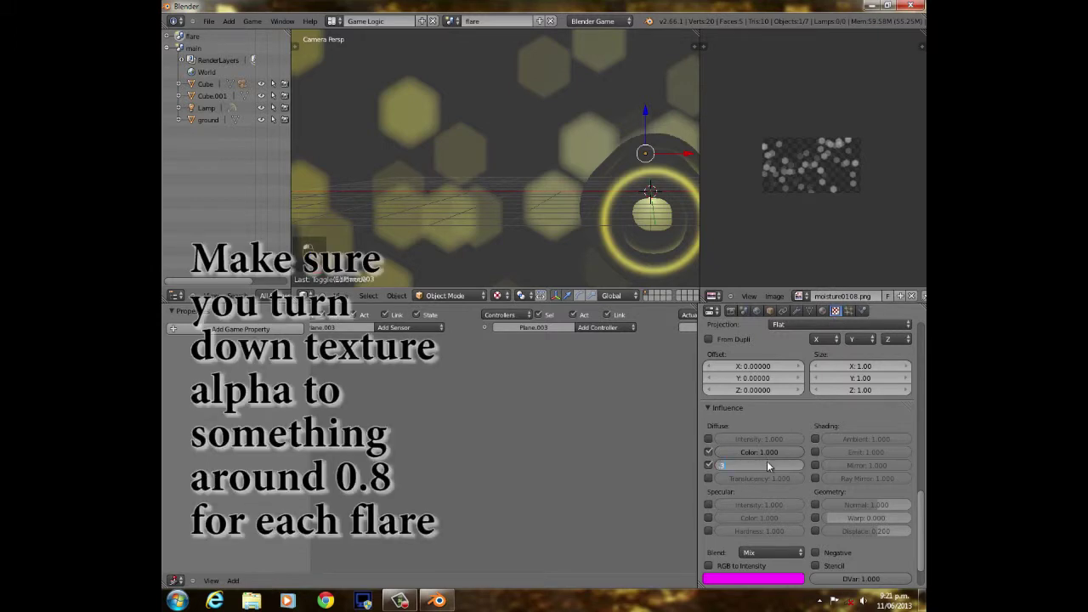
{"action": "key", "text": "Return"}
{"action": "scroll", "coordinate": [476, 151], "scroll_direction": "down", "scroll_amount": 5}
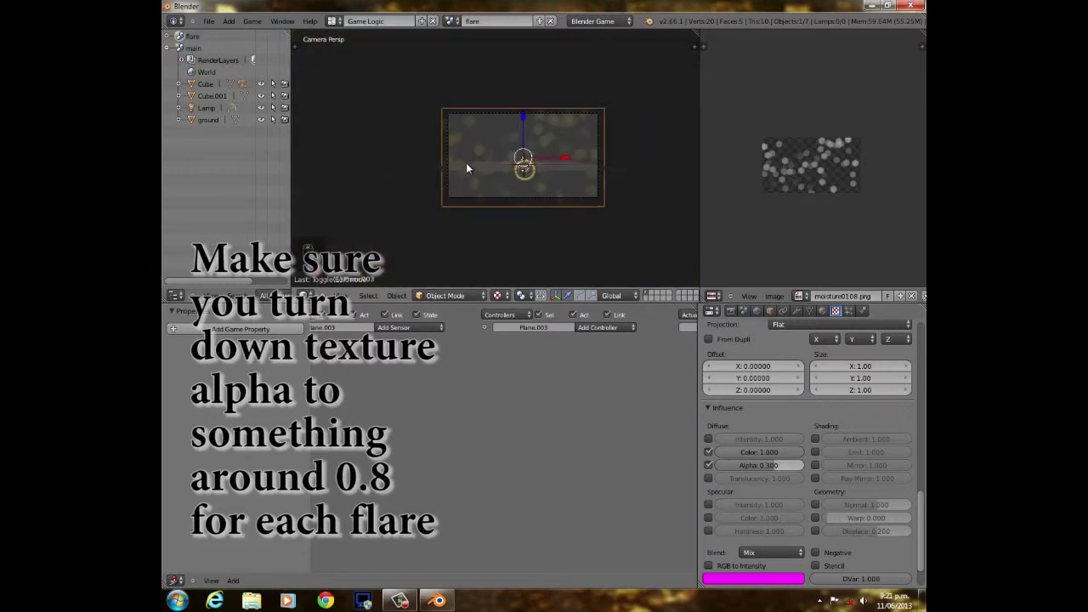
{"action": "scroll", "coordinate": [466, 167], "scroll_direction": "up", "scroll_amount": 4}
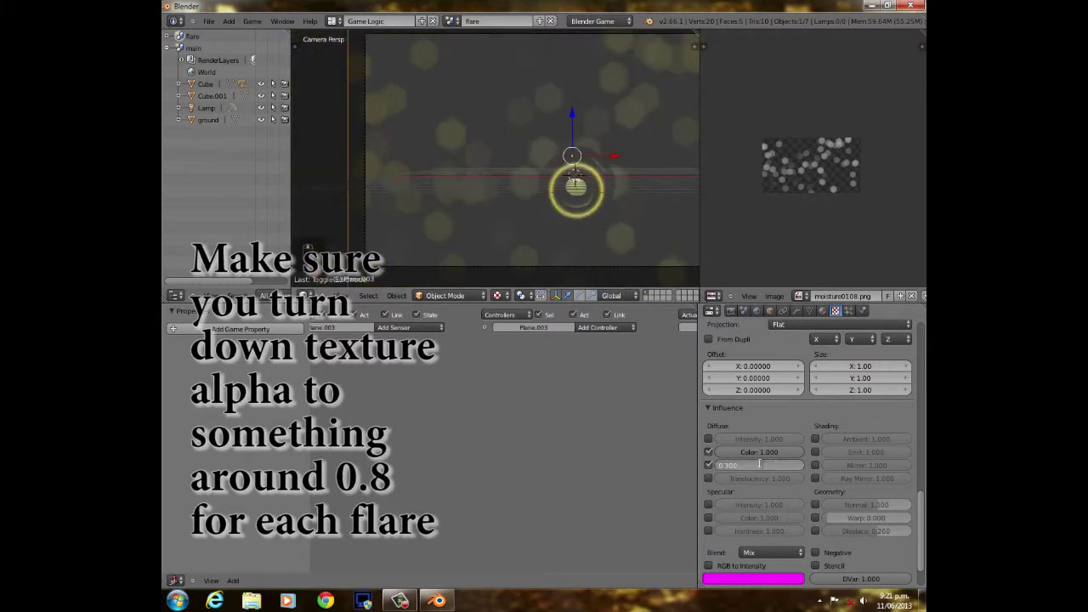
Move the large moisture plane along Y, farther from the camera and beyond the sunflare controller.
{"action": "scroll", "coordinate": [761, 465], "scroll_direction": "down", "scroll_amount": 1, "text": "ctrl"}
{"action": "scroll", "coordinate": [544, 78], "scroll_direction": "down", "scroll_amount": 4}
{"action": "scroll", "coordinate": [561, 93], "scroll_direction": "up", "scroll_amount": 4}
{"action": "middle_click_drag", "start_coordinate": [579, 103], "coordinate": [550, 231], "text": "shift"}
{"action": "scroll", "coordinate": [510, 213], "scroll_direction": "down", "scroll_amount": 3}
{"action": "scroll", "coordinate": [451, 165], "scroll_direction": "up", "scroll_amount": 1}
{"action": "middle_click_drag", "start_coordinate": [436, 143], "coordinate": [514, 163]}
{"action": "key", "text": "g"}
{"action": "key", "text": "y"}
{"action": "left_click_drag", "start_coordinate": [429, 130], "coordinate": [410, 128]}
{"action": "scroll", "coordinate": [476, 149], "scroll_direction": "up", "scroll_amount": 3}
Parent each of the three ring planes to the sunflare controller.
{"action": "right_click", "coordinate": [602, 147]}
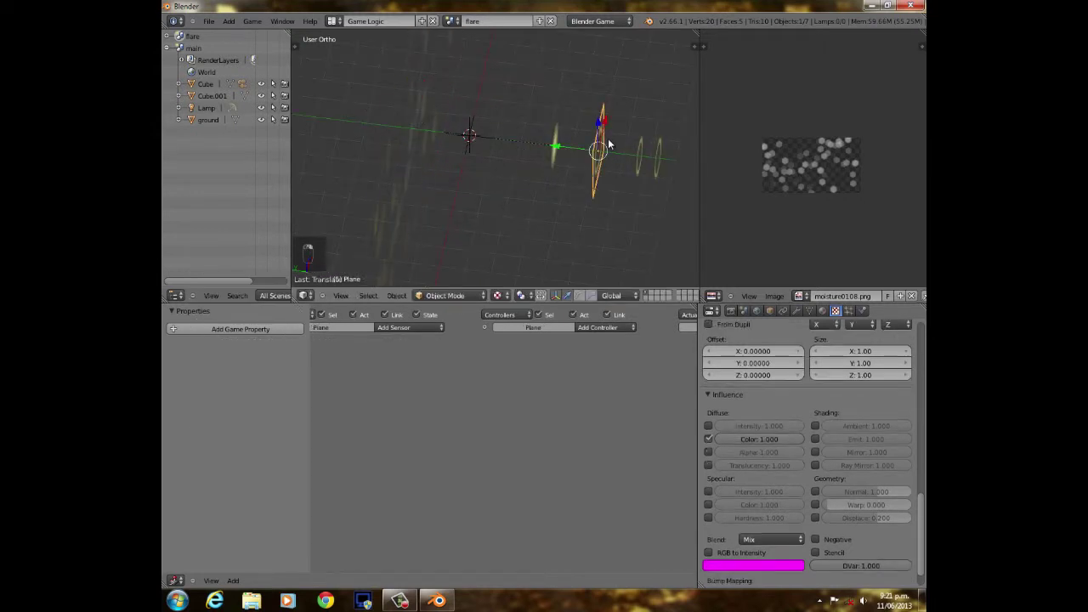
{"action": "right_click", "coordinate": [468, 133]}
{"action": "key", "text": "ctrl+p"}
{"action": "left_click", "coordinate": [485, 130]}
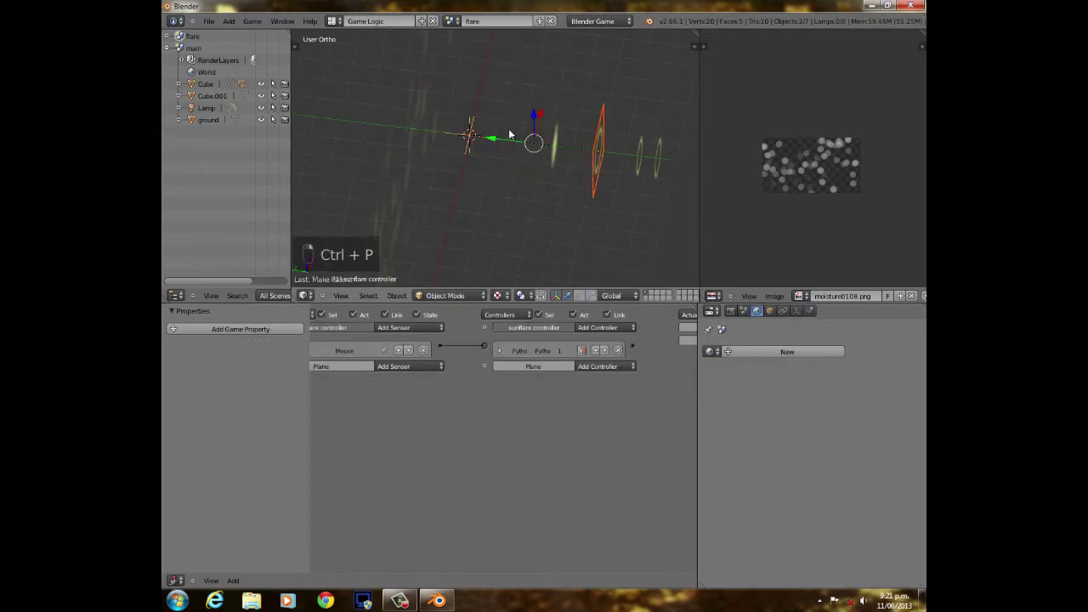
{"action": "right_click", "coordinate": [630, 162]}
{"action": "right_click", "coordinate": [473, 141], "text": "shift"}
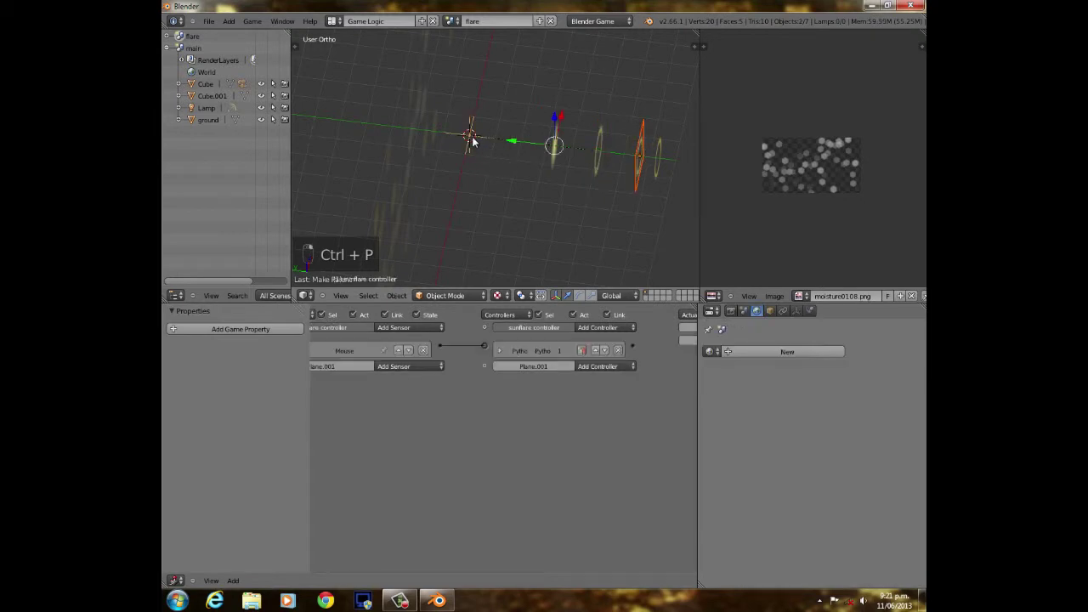
{"action": "key", "text": "ctrl+p"}
{"action": "left_click", "coordinate": [476, 135]}
{"action": "right_click", "coordinate": [663, 146]}
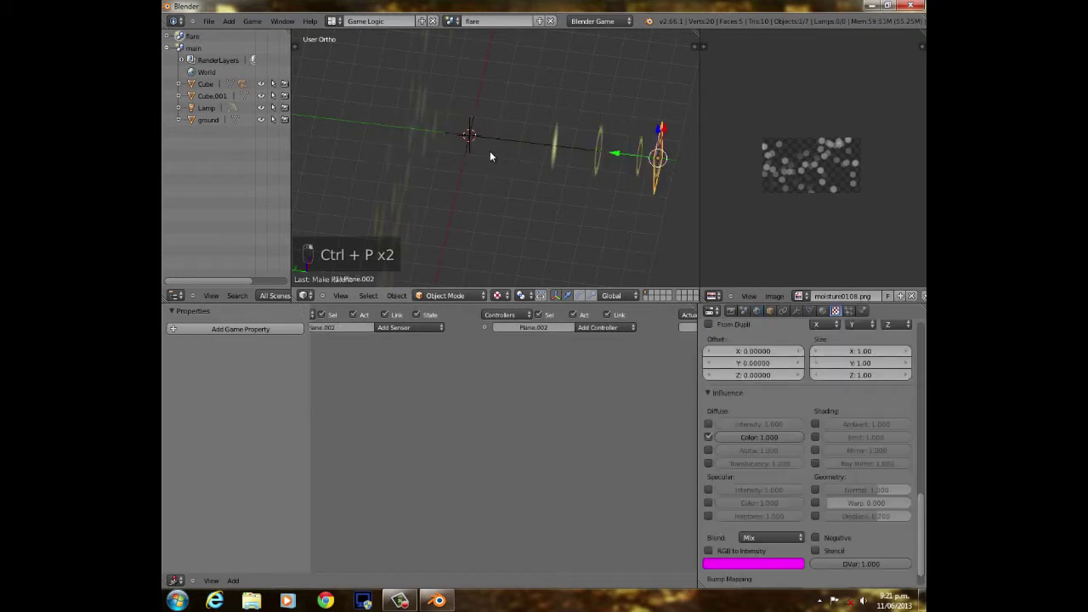
{"action": "right_click", "coordinate": [467, 142], "text": "shift"}
{"action": "key", "text": "ctrl+p"}
{"action": "left_click", "coordinate": [467, 138]}
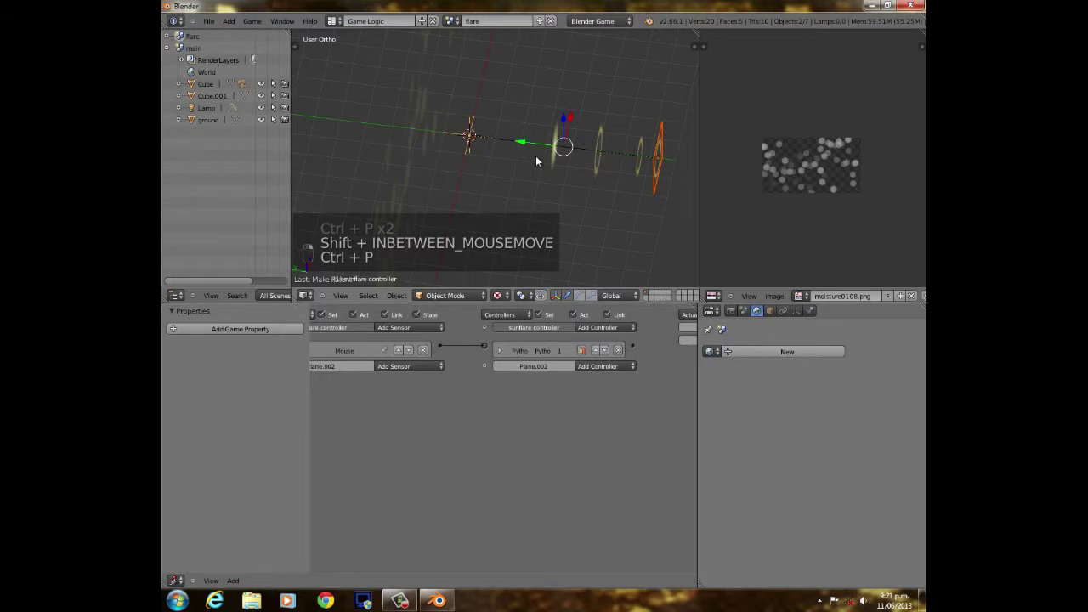
Move the large ring plane along Y closer to the sunflare controller and scale it up.
{"action": "scroll", "coordinate": [581, 128], "scroll_direction": "up", "scroll_amount": 3}
{"action": "right_click", "coordinate": [578, 126]}
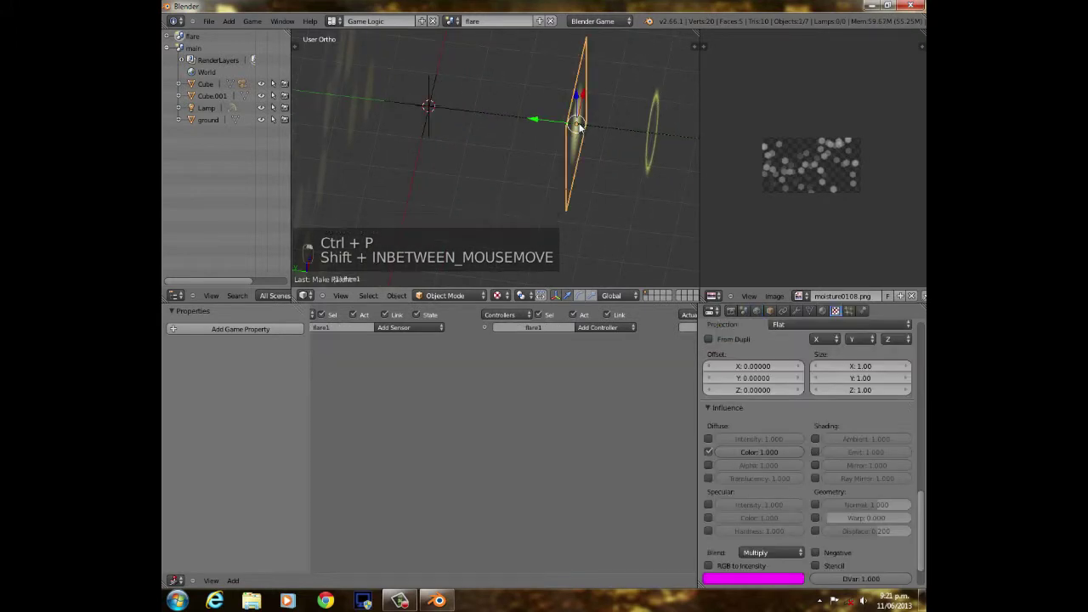
{"action": "middle_click_drag", "start_coordinate": [577, 128], "coordinate": [603, 170]}
{"action": "right_click", "coordinate": [581, 165]}
{"action": "left_click_drag", "start_coordinate": [567, 135], "coordinate": [566, 134]}
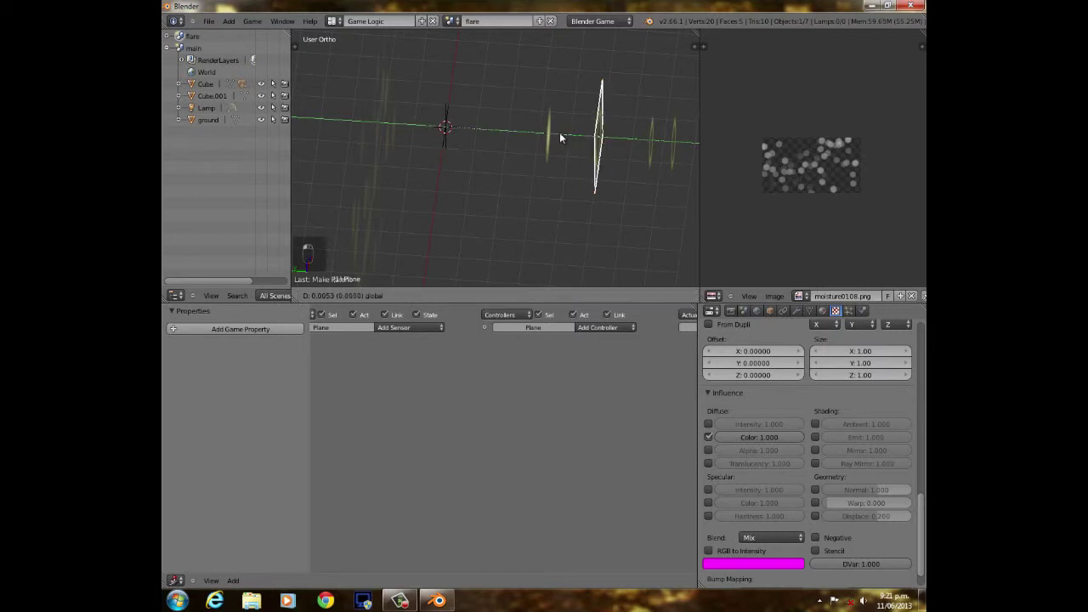
{"action": "left_click", "coordinate": [480, 132]}
{"action": "middle_click_drag", "start_coordinate": [629, 177], "coordinate": [621, 198]}
{"action": "key", "text": "s"}
{"action": "left_click", "coordinate": [601, 150]}
Scale up the flare1 glow plane until it is clearly larger than the large ring.
{"action": "right_click", "coordinate": [588, 183]}
{"action": "key", "text": "s"}
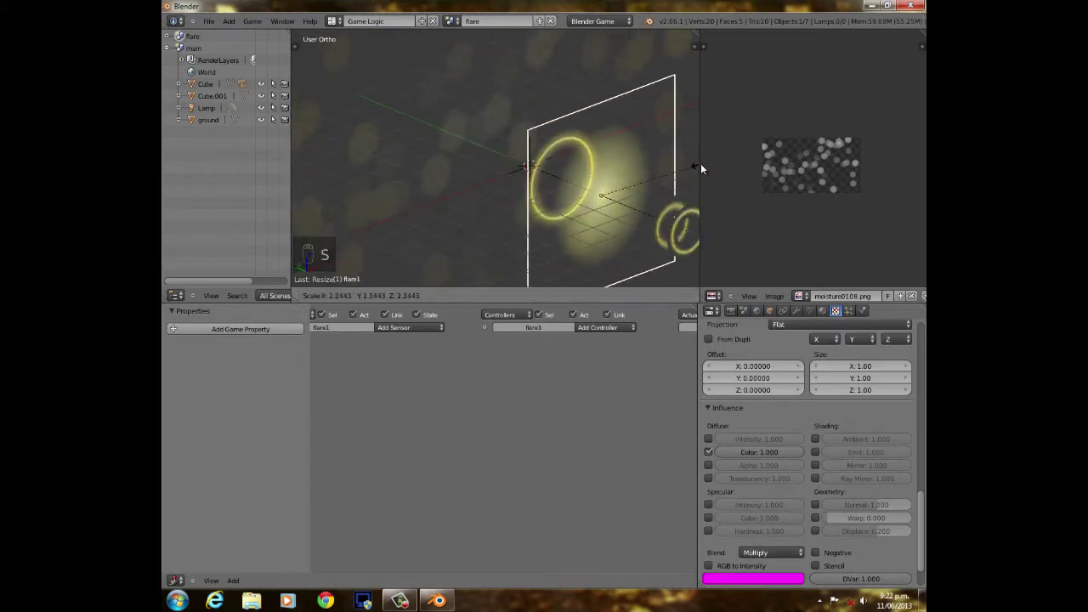
{"action": "left_click", "coordinate": [693, 167]}
{"action": "scroll", "coordinate": [671, 179], "scroll_direction": "up", "scroll_amount": 3}
{"action": "scroll", "coordinate": [656, 179], "scroll_direction": "down", "scroll_amount": 4}
{"action": "key", "text": "s"}
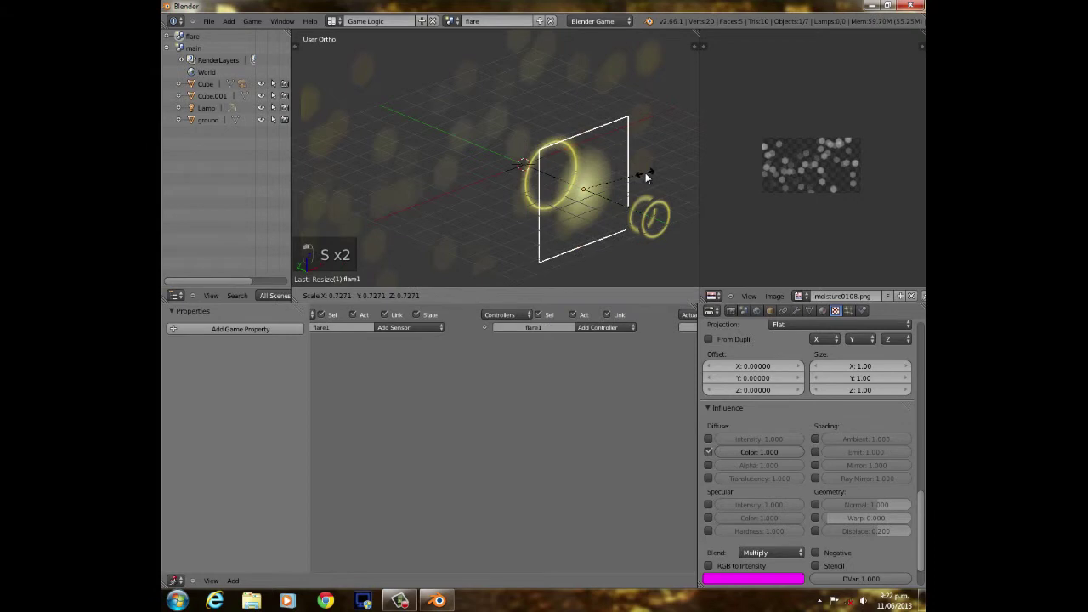
{"action": "left_click", "coordinate": [668, 175]}
Move the flare1 glow plane along Y to sit between the sunflare controller and the large ring.
{"action": "left_click_drag", "start_coordinate": [556, 180], "coordinate": [502, 158]}
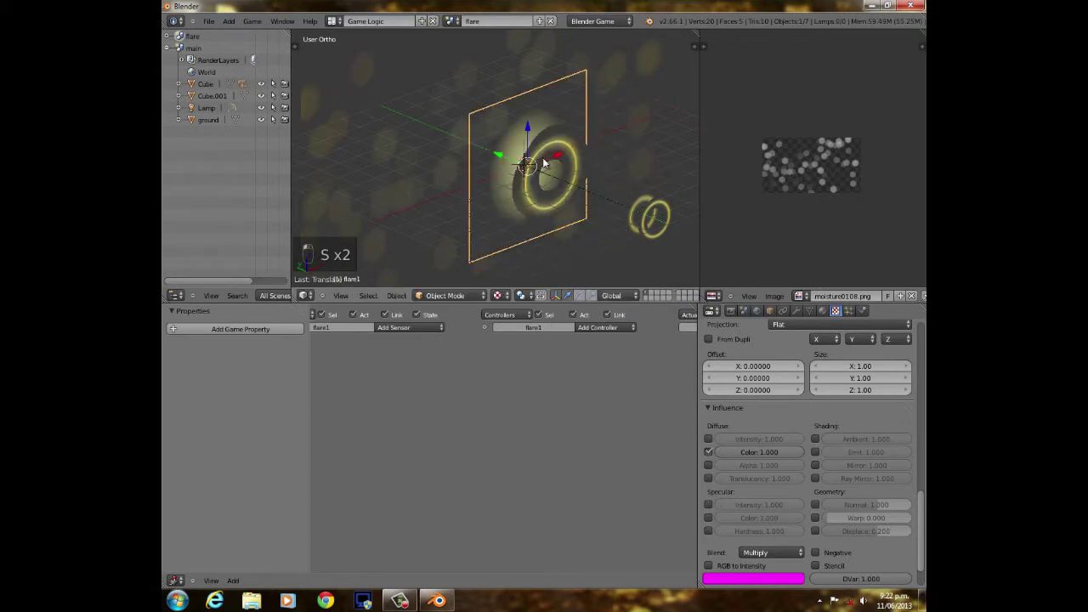
{"action": "right_click", "coordinate": [546, 176]}
{"action": "mouse_move", "coordinate": [527, 167]}
{"action": "middle_mouse_down"}
{"action": "mouse_move", "coordinate": [514, 148]}
{"action": "mouse_move", "coordinate": [536, 161]}
{"action": "middle_mouse_up"}
{"action": "right_click", "coordinate": [488, 137]}
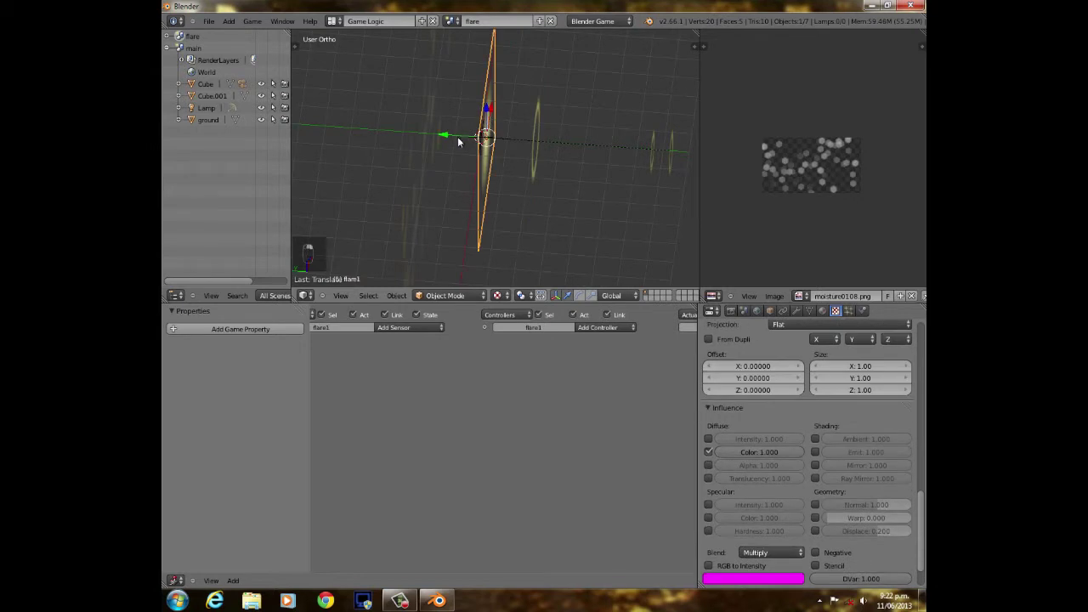
{"action": "key", "text": "g"}
{"action": "key", "text": "y"}
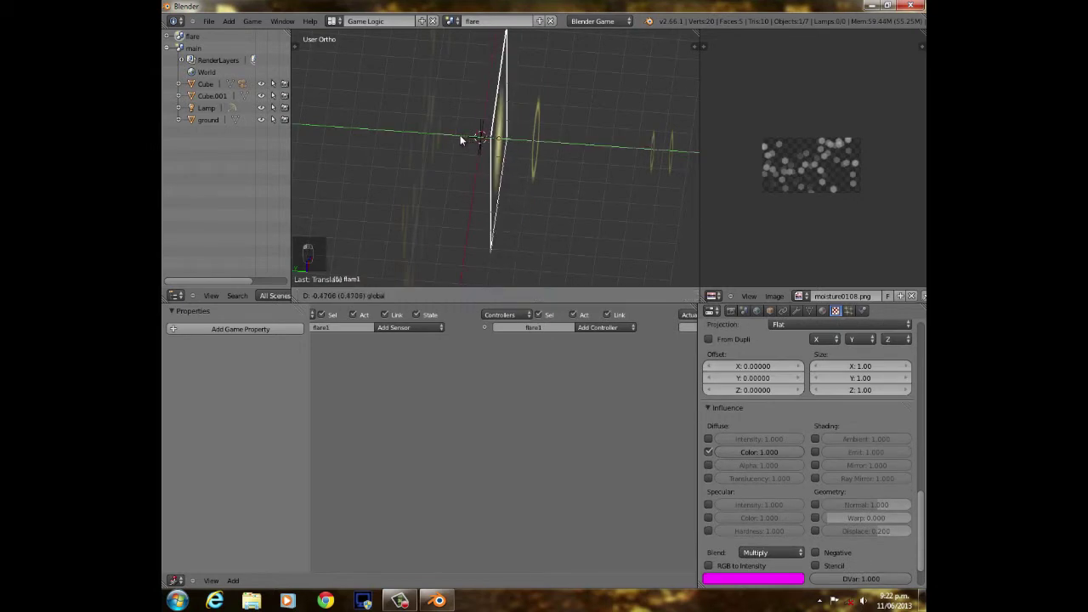
{"action": "left_click", "coordinate": [475, 143]}
Adjust the scale of the large ring plane in front of the flare1 glow.
{"action": "mouse_move", "coordinate": [518, 167]}
{"action": "middle_mouse_down"}
{"action": "mouse_move", "coordinate": [629, 182]}
{"action": "mouse_move", "coordinate": [600, 189]}
{"action": "mouse_move", "coordinate": [570, 127]}
{"action": "mouse_move", "coordinate": [527, 129]}
{"action": "mouse_move", "coordinate": [627, 169]}
{"action": "mouse_move", "coordinate": [575, 133]}
{"action": "mouse_move", "coordinate": [641, 134]}
{"action": "mouse_move", "coordinate": [529, 170]}
{"action": "middle_mouse_up"}
{"action": "right_click", "coordinate": [533, 139]}
{"action": "key", "text": "s"}
{"action": "left_click", "coordinate": [638, 133]}
Duplicate the flare1 glow plane about 2.9 units along Y, past the large ring, and scale the copy down.
{"action": "right_click", "coordinate": [511, 144]}
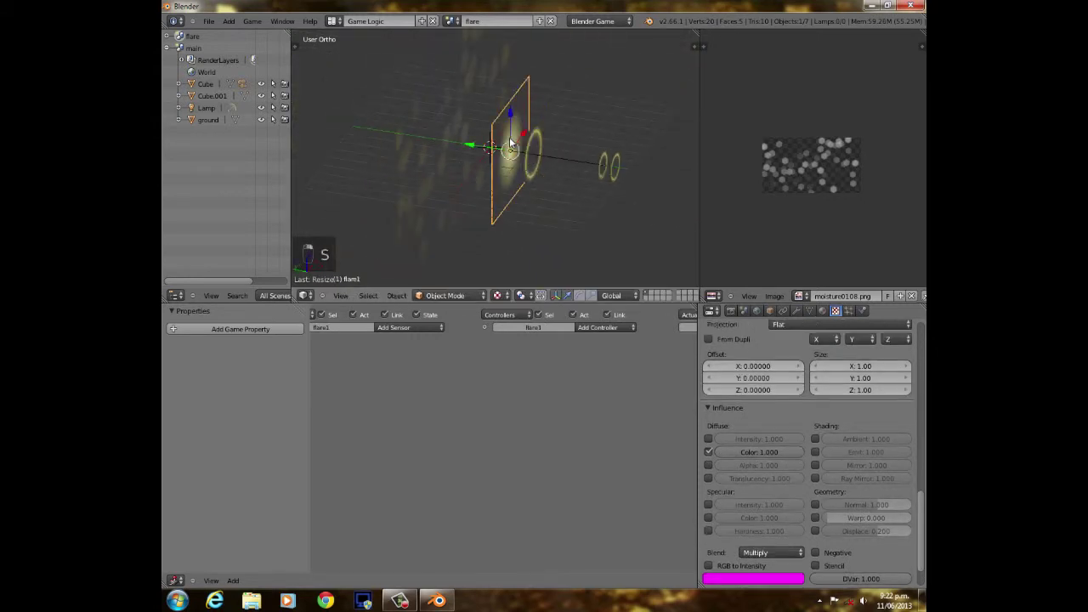
{"action": "key", "text": "shift+d"}
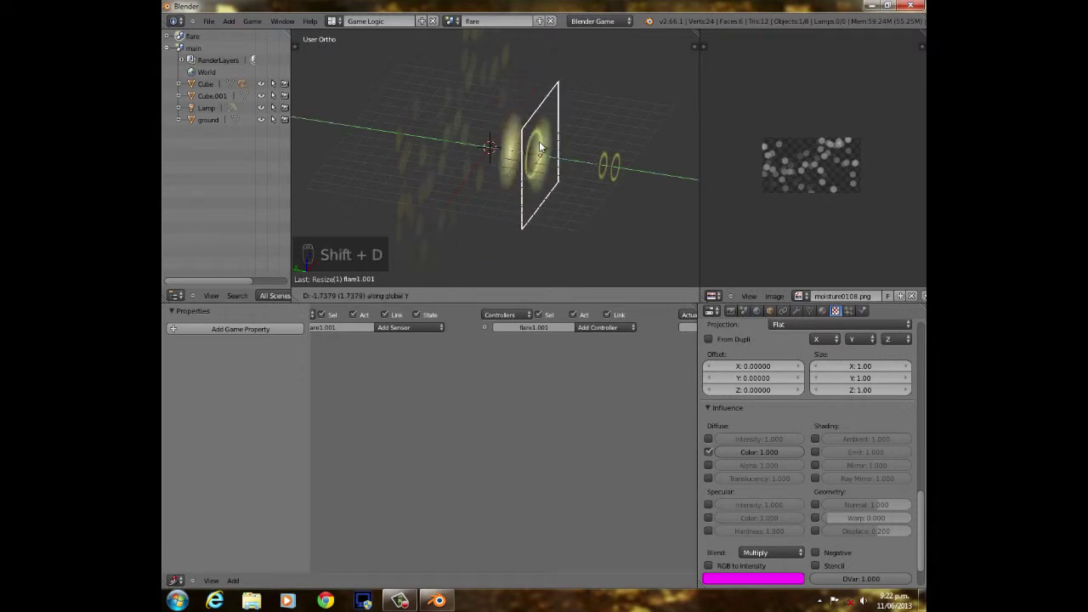
{"action": "key", "text": "y"}
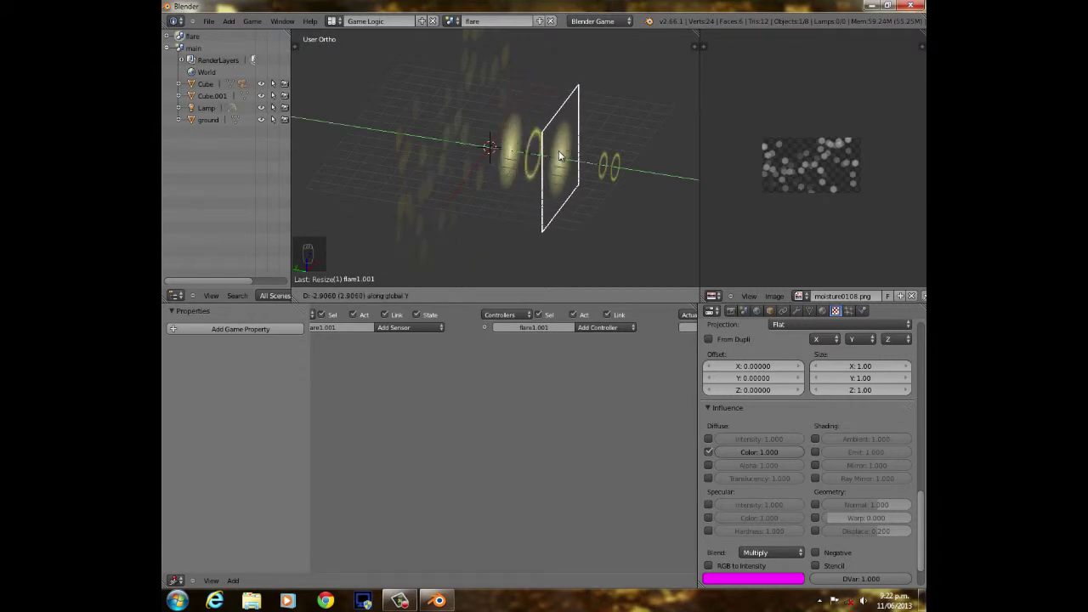
{"action": "left_click", "coordinate": [559, 157]}
{"action": "middle_click_drag", "start_coordinate": [559, 156], "coordinate": [630, 116], "text": "shift"}
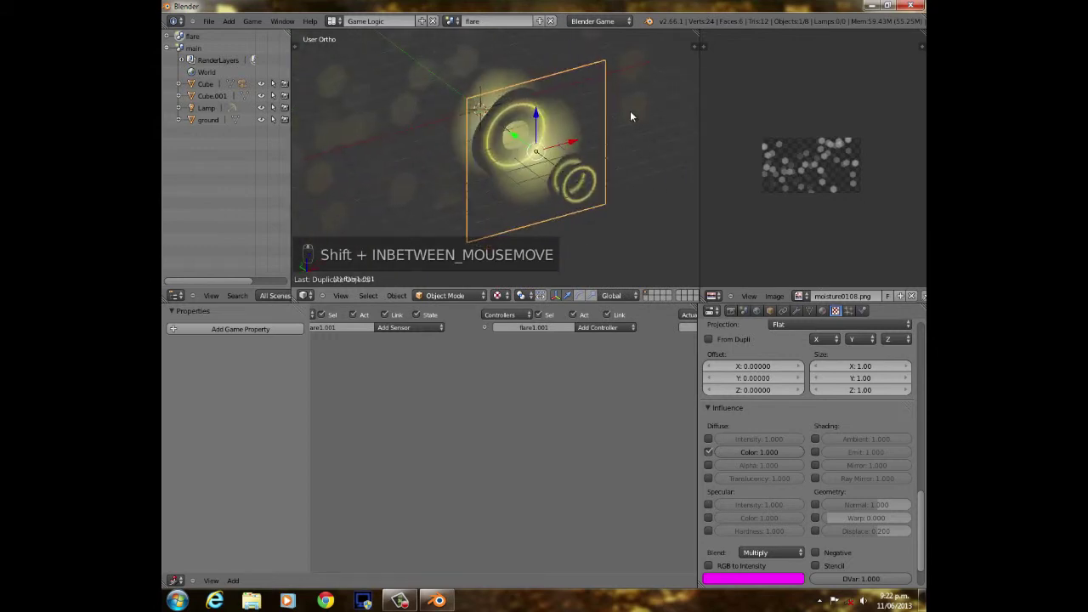
{"action": "key", "text": "s"}
{"action": "left_click", "coordinate": [595, 121]}
Move the middle ring plane about 1.2 units along Y towards the duplicated glow plane.
{"action": "scroll", "coordinate": [539, 156], "scroll_direction": "down", "scroll_amount": 2}
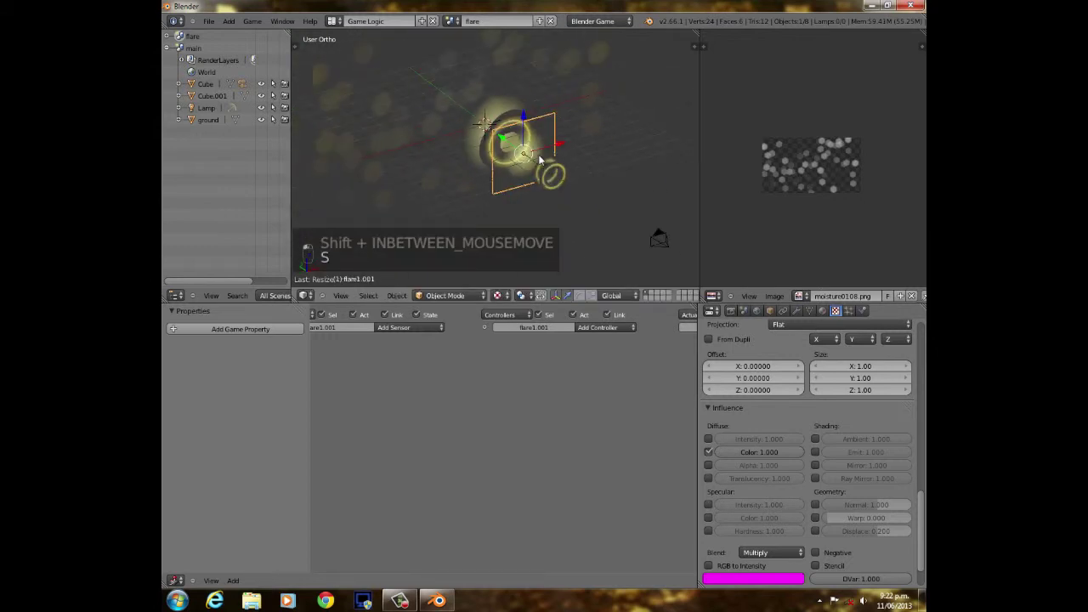
{"action": "middle_click_drag", "start_coordinate": [540, 156], "coordinate": [576, 171]}
{"action": "scroll", "coordinate": [576, 171], "scroll_direction": "up", "scroll_amount": 4}
{"action": "scroll", "coordinate": [576, 172], "scroll_direction": "up", "scroll_amount": 1, "text": "shift"}
{"action": "right_click", "coordinate": [586, 177]}
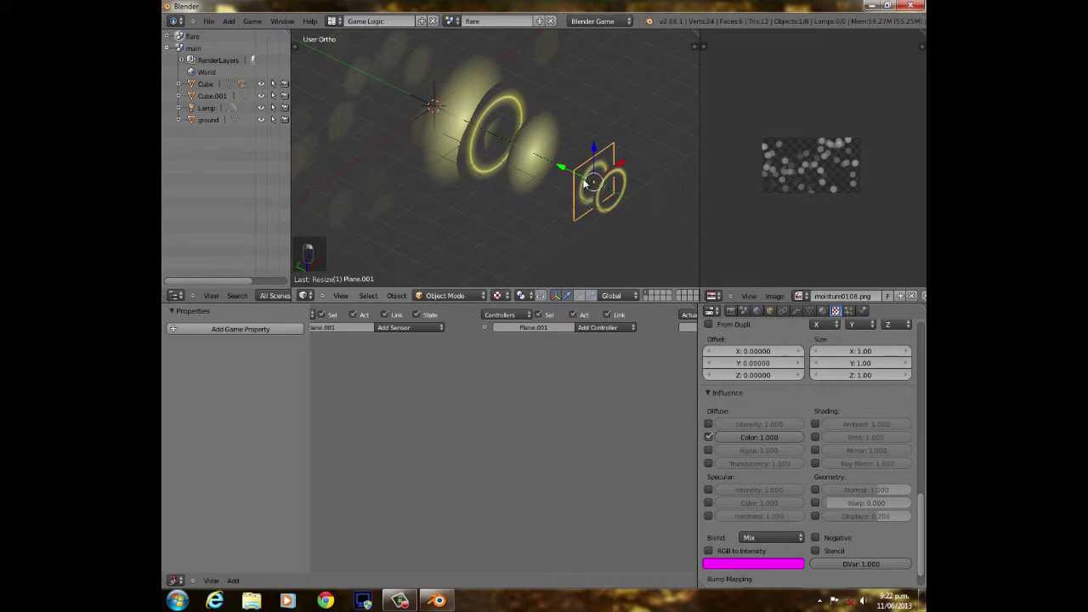
{"action": "key", "text": "g"}
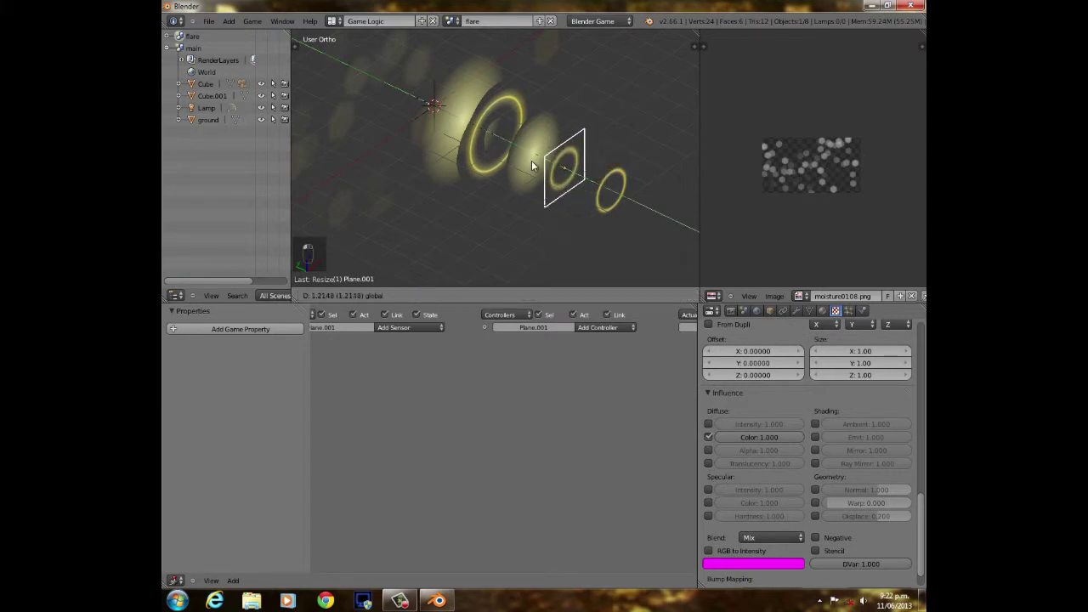
{"action": "left_click", "coordinate": [533, 160]}
Scale up the middle ring plane.
{"action": "scroll", "coordinate": [602, 172], "scroll_direction": "up", "scroll_amount": 3}
{"action": "middle_click_drag", "start_coordinate": [603, 173], "coordinate": [616, 147]}
{"action": "key", "text": "s"}
{"action": "left_click", "coordinate": [629, 145]}
{"action": "scroll", "coordinate": [628, 145], "scroll_direction": "up", "scroll_amount": 3}
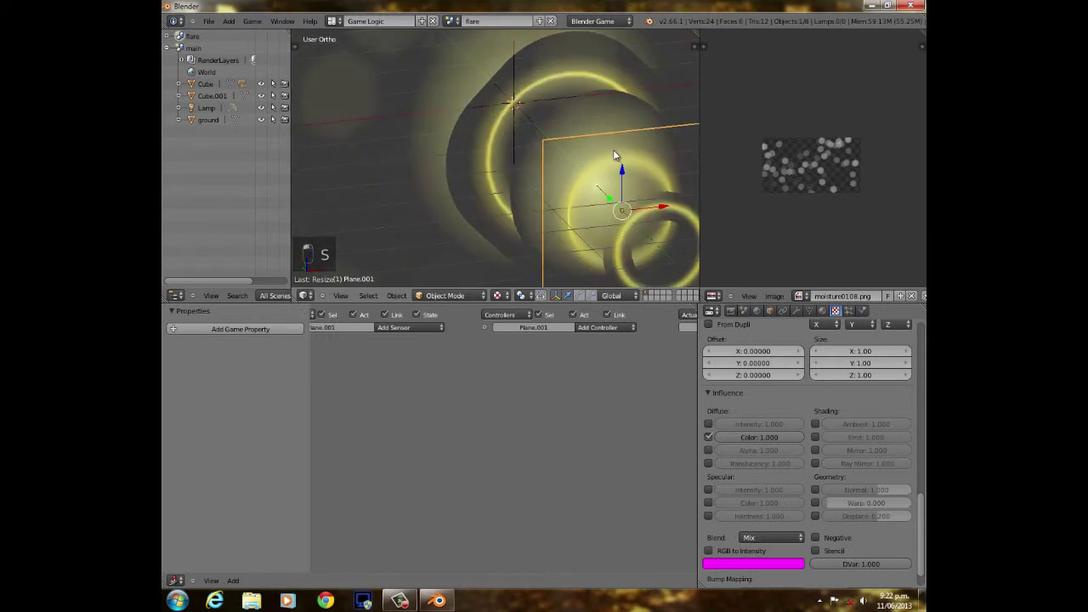
{"action": "scroll", "coordinate": [625, 143], "scroll_direction": "down", "scroll_amount": 3}
Duplicate the second glow plane along Y to between the middle and smallest rings, and scale the copy down.
{"action": "middle_click_drag", "start_coordinate": [621, 141], "coordinate": [606, 138]}
{"action": "right_click", "coordinate": [519, 134]}
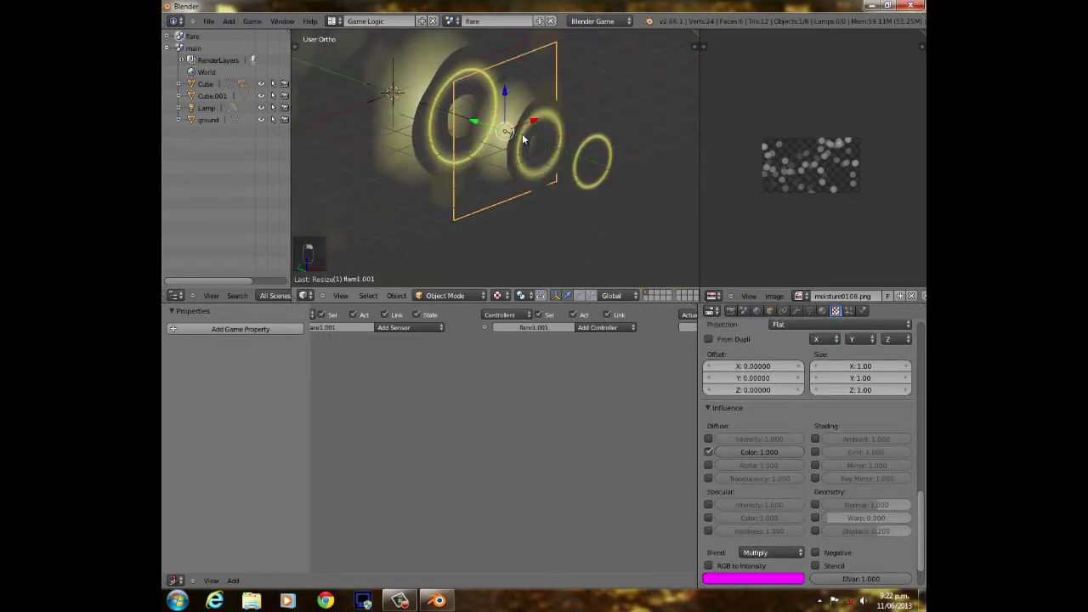
{"action": "key", "text": "shift+d"}
{"action": "key", "text": "y"}
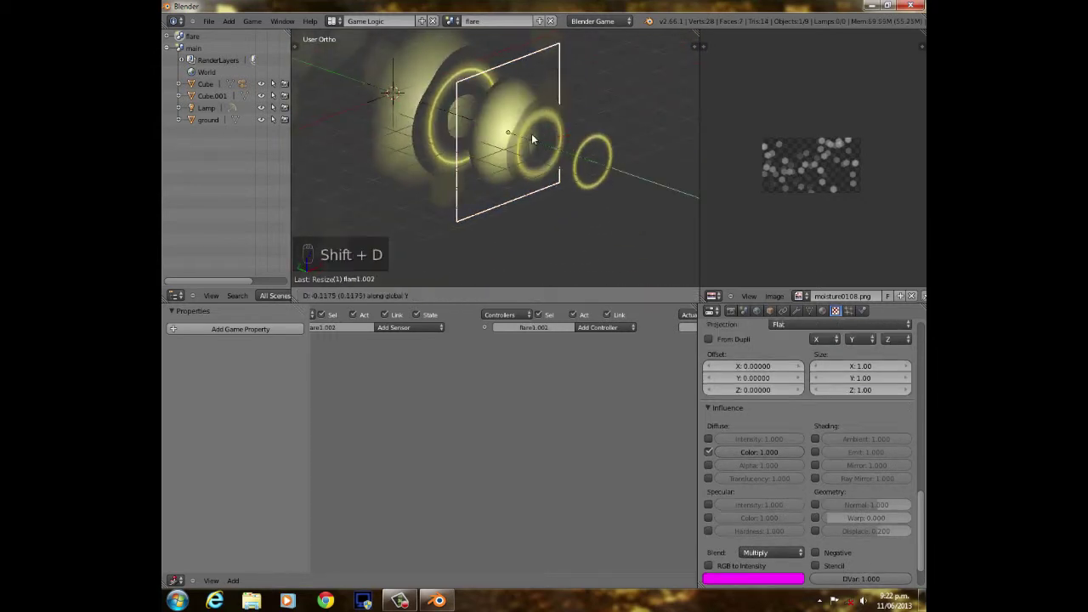
{"action": "left_click", "coordinate": [583, 144]}
{"action": "scroll", "coordinate": [583, 145], "scroll_direction": "down", "scroll_amount": 3}
{"action": "mouse_move", "coordinate": [580, 145]}
{"action": "middle_mouse_down"}
{"action": "mouse_move", "coordinate": [606, 164]}
{"action": "mouse_move", "coordinate": [578, 149]}
{"action": "middle_mouse_up"}
{"action": "key", "text": "s"}
{"action": "left_click", "coordinate": [586, 132]}
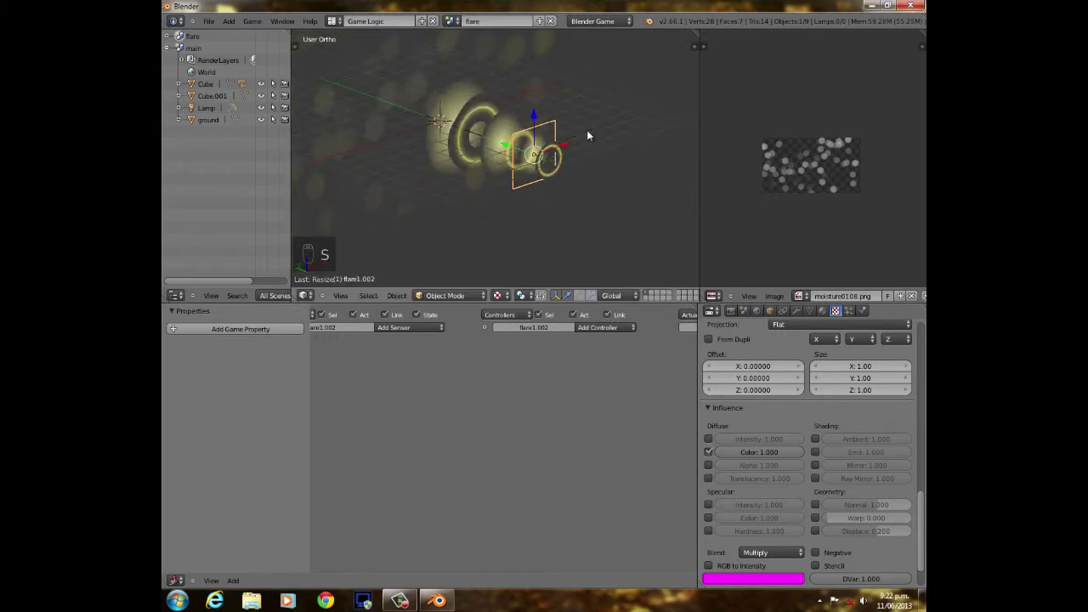
Scale down the smallest ring plane at the camera end of the flare row.
{"action": "right_click", "coordinate": [554, 159]}
{"action": "key", "text": "s"}
{"action": "right_click", "coordinate": [602, 121]}
{"action": "scroll", "coordinate": [605, 140], "scroll_direction": "up", "scroll_amount": 3}
{"action": "scroll", "coordinate": [609, 157], "scroll_direction": "down", "scroll_amount": 3}
{"action": "mouse_move", "coordinate": [517, 119]}
{"action": "middle_mouse_down"}
{"action": "mouse_move", "coordinate": [593, 136]}
{"action": "mouse_move", "coordinate": [590, 126]}
{"action": "mouse_move", "coordinate": [487, 137]}
{"action": "mouse_move", "coordinate": [583, 165]}
{"action": "mouse_move", "coordinate": [428, 104]}
{"action": "mouse_move", "coordinate": [519, 105]}
{"action": "middle_mouse_up"}
{"action": "scroll", "coordinate": [520, 108], "scroll_direction": "up", "scroll_amount": 3}
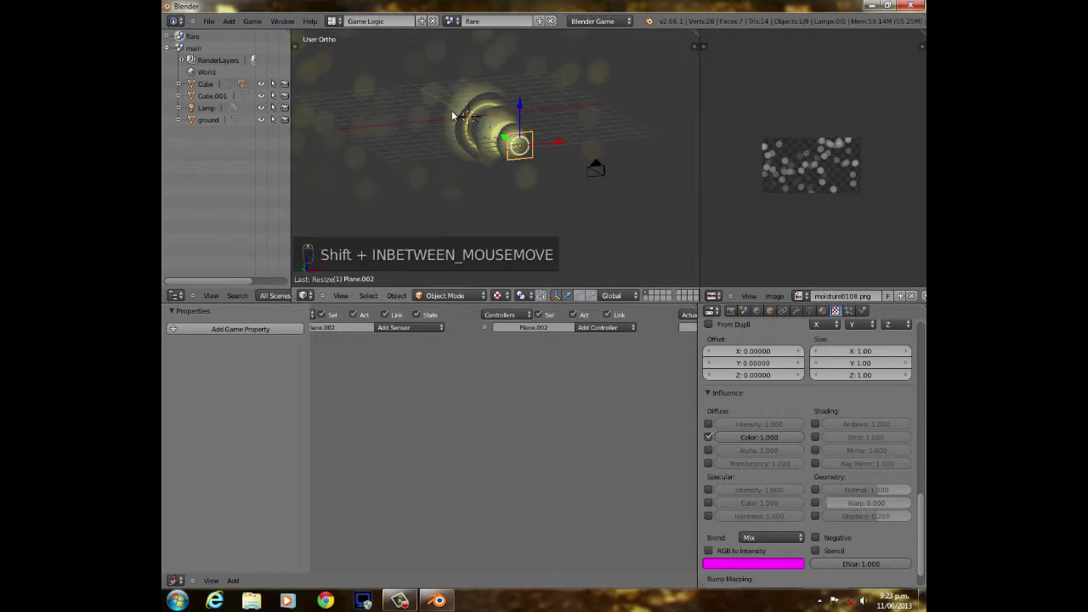
Add a mesh plane at the 3D cursor and rotate it upright to face the camera.
{"action": "middle_click_drag", "start_coordinate": [453, 115], "coordinate": [564, 130], "text": "shift"}
{"action": "key", "text": "shift+a"}
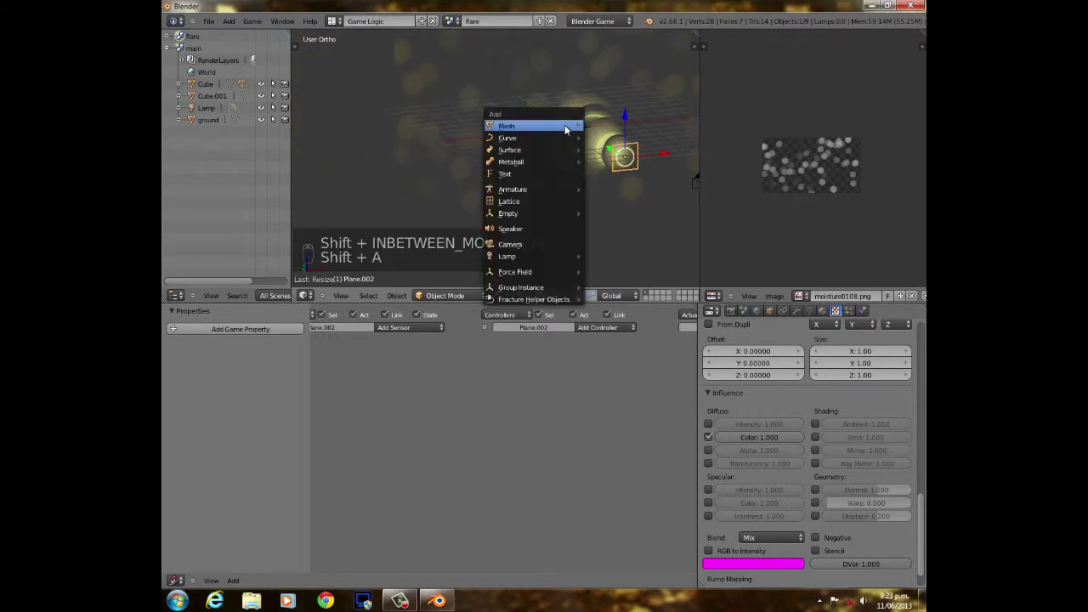
{"action": "mouse_move", "coordinate": [569, 131]}
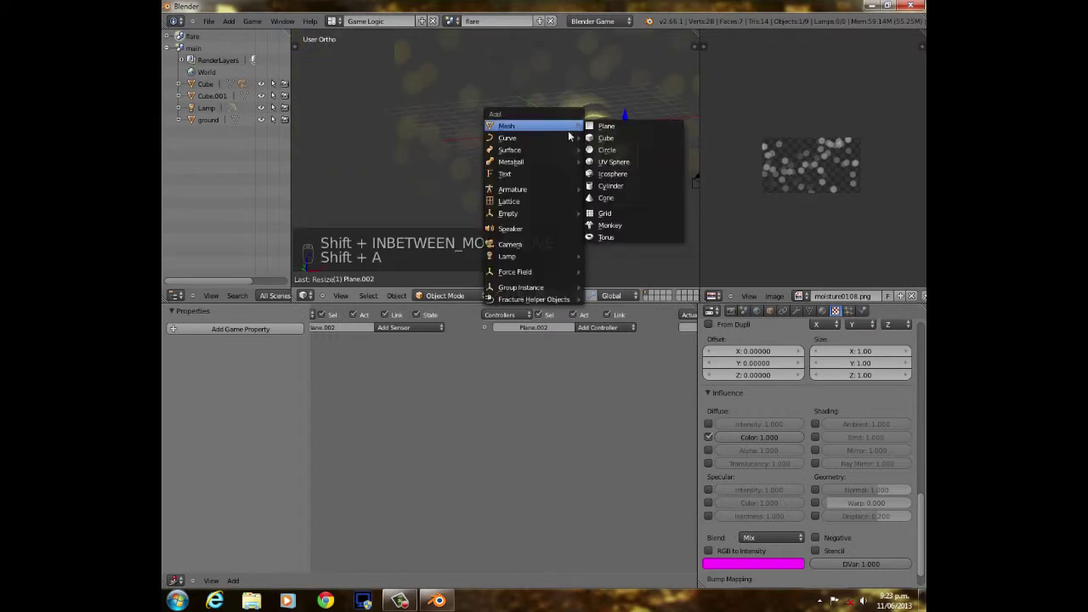
{"action": "left_click", "coordinate": [621, 126]}
{"action": "key", "text": "r"}
{"action": "left_click", "coordinate": [586, 136]}
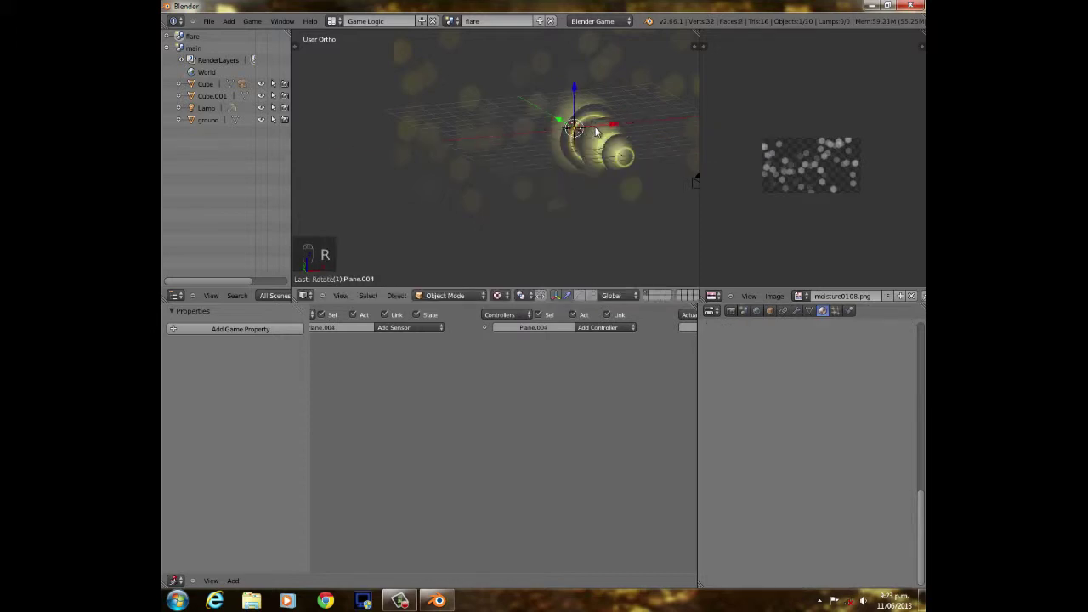
Scale up the new upright plane, refining its size in camera view to cover the frame's height.
{"action": "scroll", "coordinate": [465, 172], "scroll_direction": "up", "scroll_amount": 4}
{"action": "scroll", "coordinate": [567, 151], "scroll_direction": "down", "scroll_amount": 4}
{"action": "middle_click_drag", "start_coordinate": [580, 179], "coordinate": [555, 165]}
{"action": "key", "text": "s"}
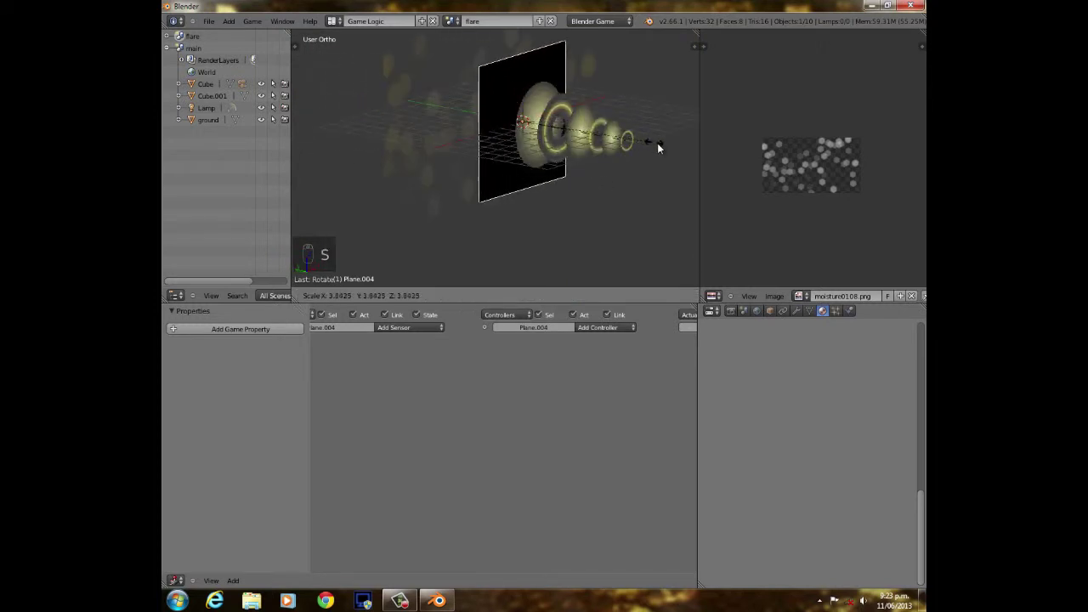
{"action": "left_click", "coordinate": [551, 154]}
{"action": "key", "text": "KP_0"}
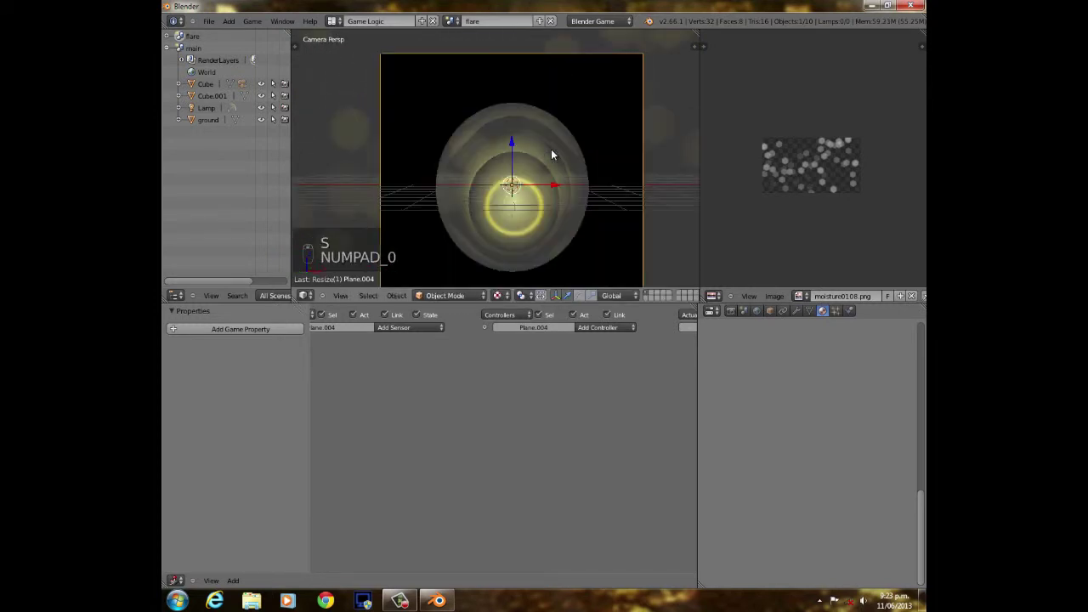
{"action": "scroll", "coordinate": [551, 150], "scroll_direction": "down", "scroll_amount": 3}
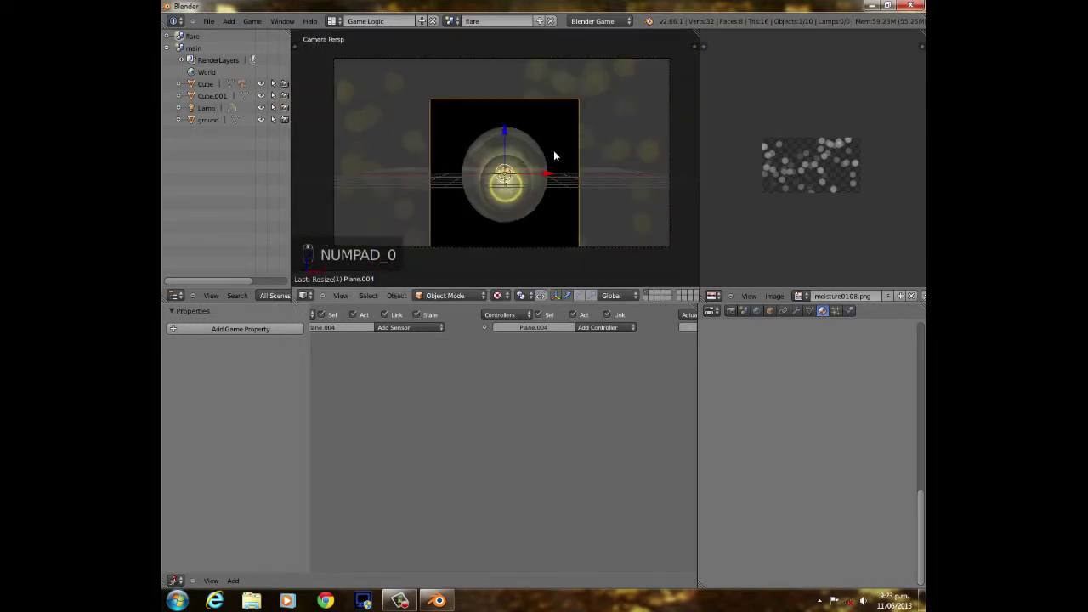
{"action": "scroll", "coordinate": [553, 151], "scroll_direction": "down", "scroll_amount": 4}
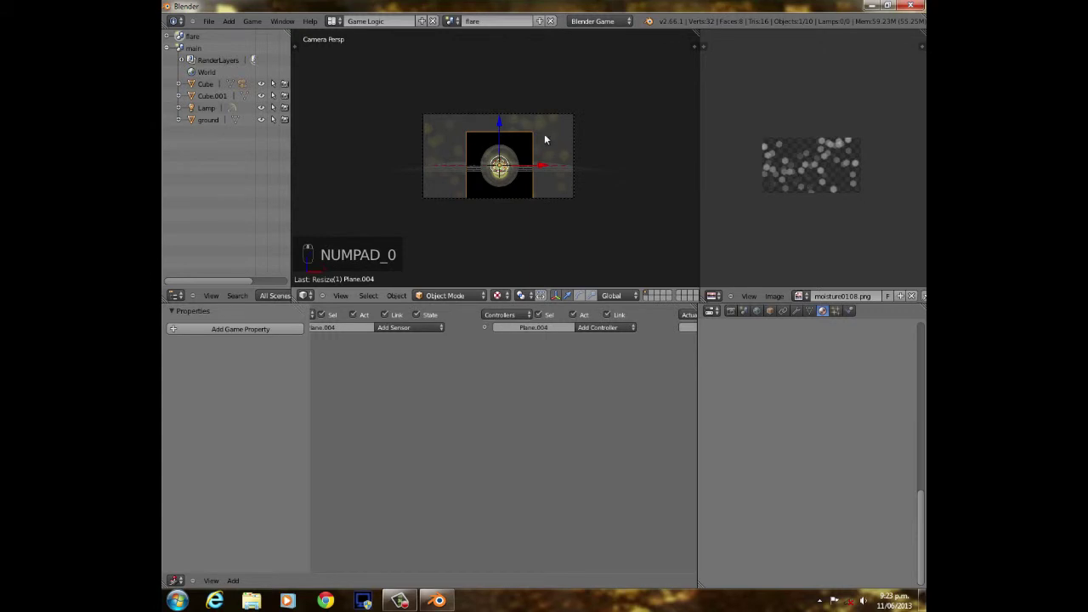
{"action": "key", "text": "s"}
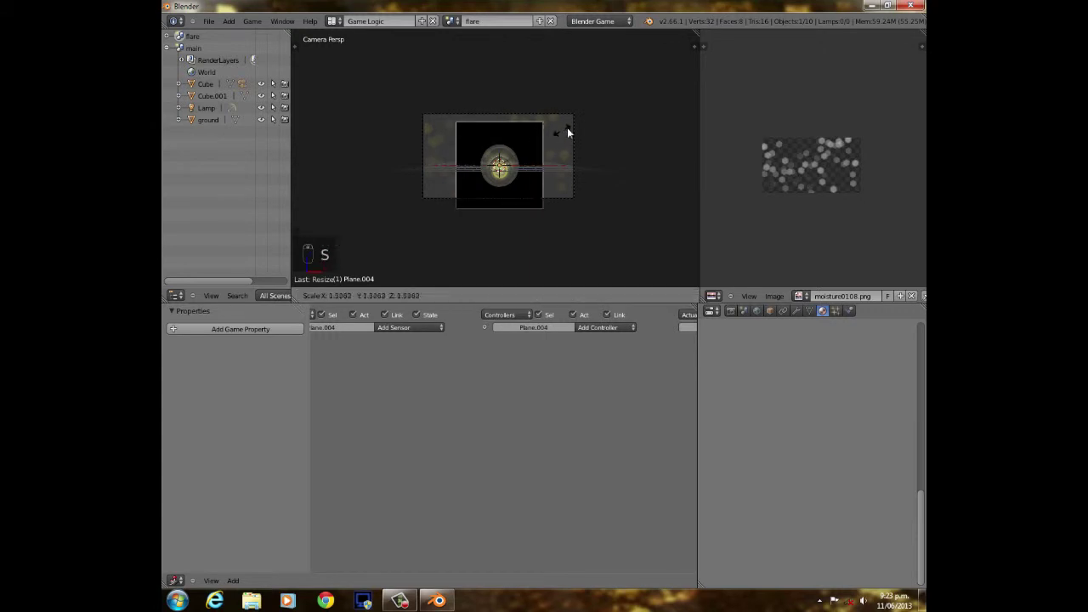
{"action": "left_click", "coordinate": [573, 123]}
Raise the new plane along Z and scale it along Z to match the height of the camera frame.
{"action": "key", "text": "g"}
{"action": "key", "text": "z"}
{"action": "left_click", "coordinate": [570, 113]}
{"action": "key", "text": "s"}
{"action": "key", "text": "z"}
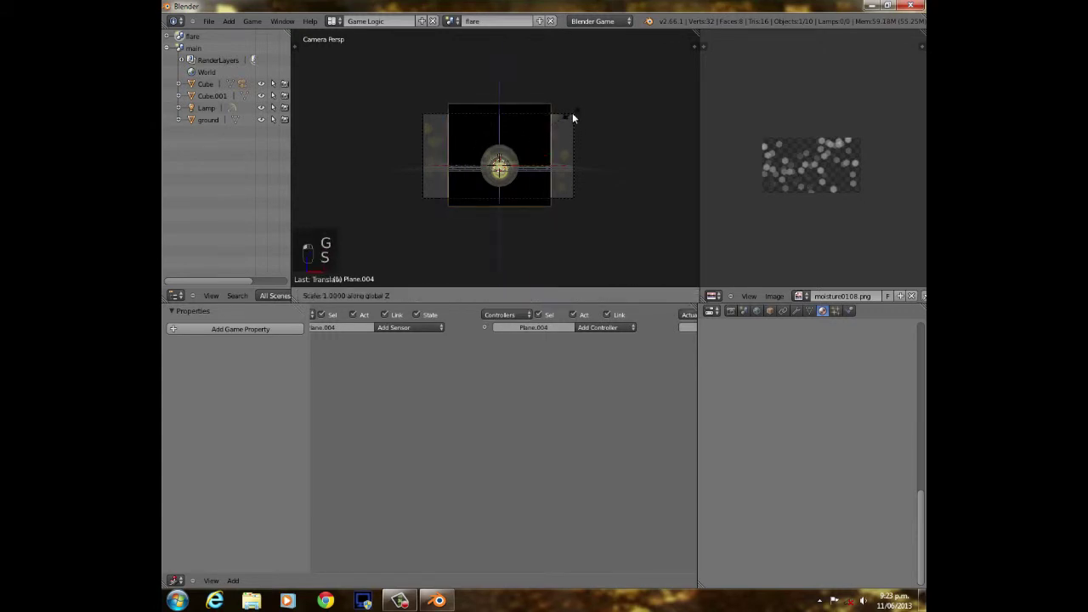
Stretch the new plane along X until it spans the width of the camera frame.
{"action": "key", "text": "s"}
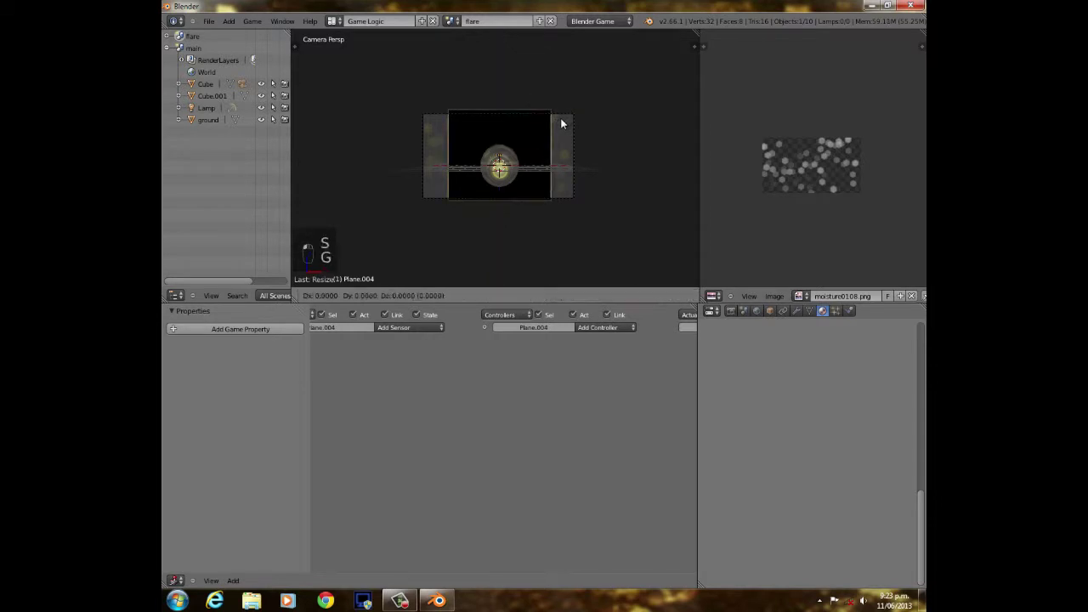
{"action": "key", "text": "x"}
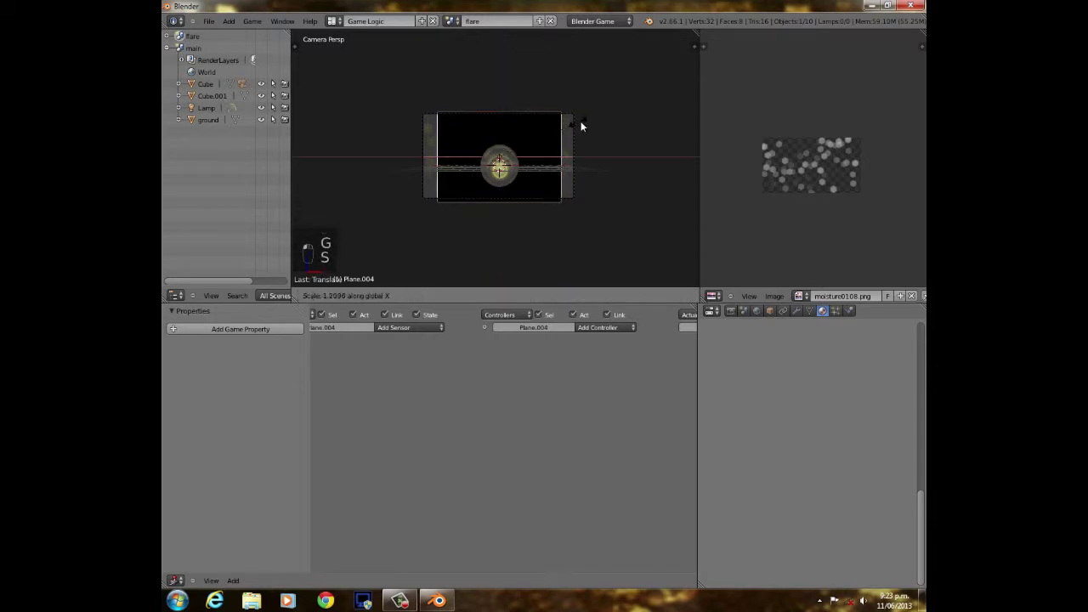
{"action": "left_click", "coordinate": [599, 119]}
{"action": "scroll", "coordinate": [512, 175], "scroll_direction": "up", "scroll_amount": 3}
{"action": "key", "text": "s"}
{"action": "key", "text": "x"}
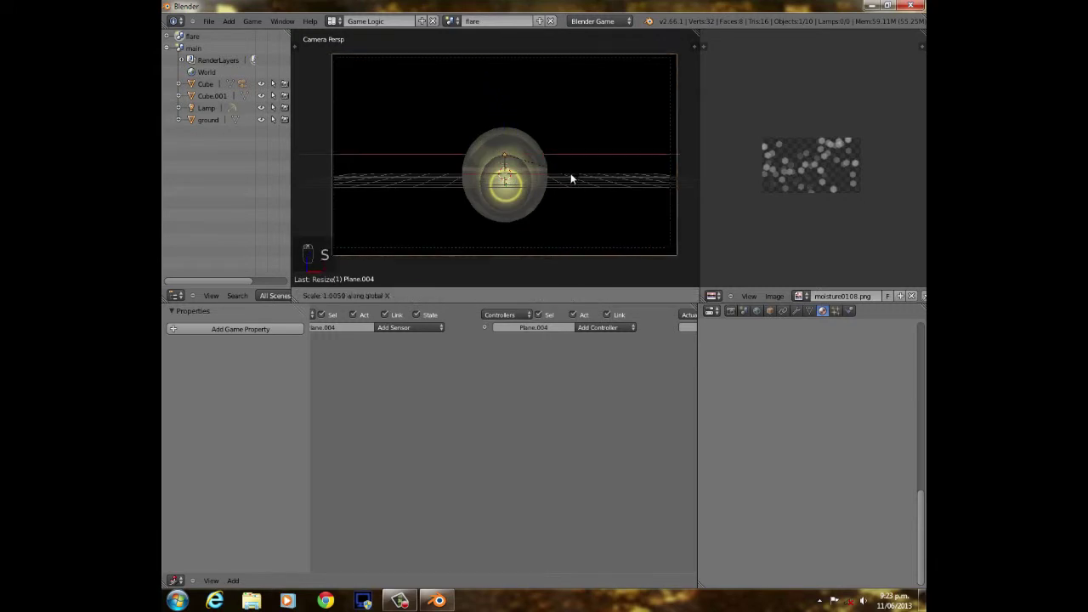
{"action": "left_click", "coordinate": [572, 174]}
Shift the new plane about 0.2 units or slightly more along negative X to cover the camera frame's edges.
{"action": "key", "text": "g"}
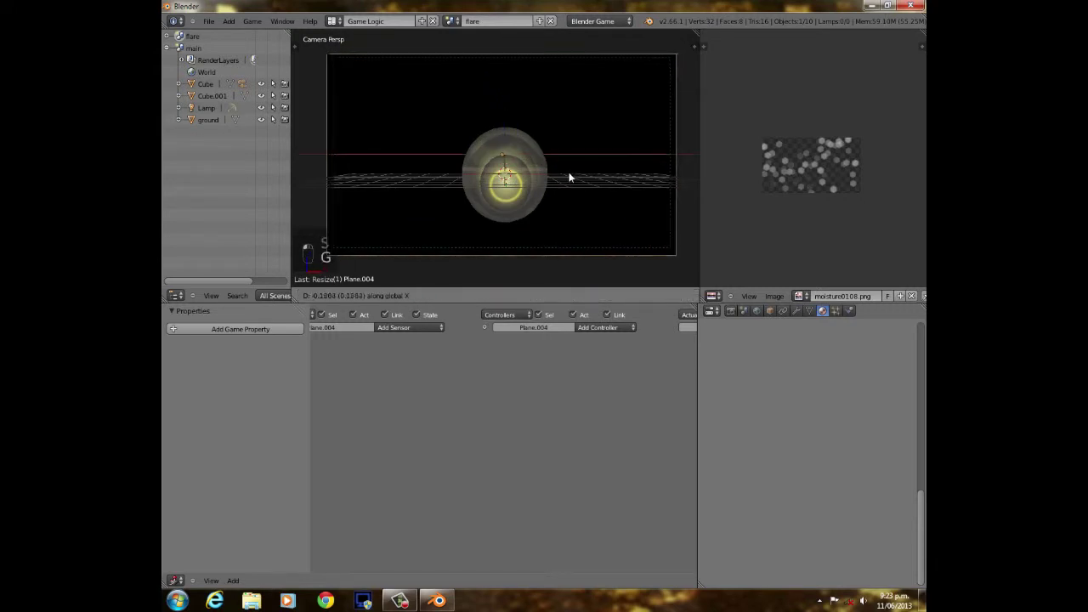
{"action": "left_click", "coordinate": [565, 178]}
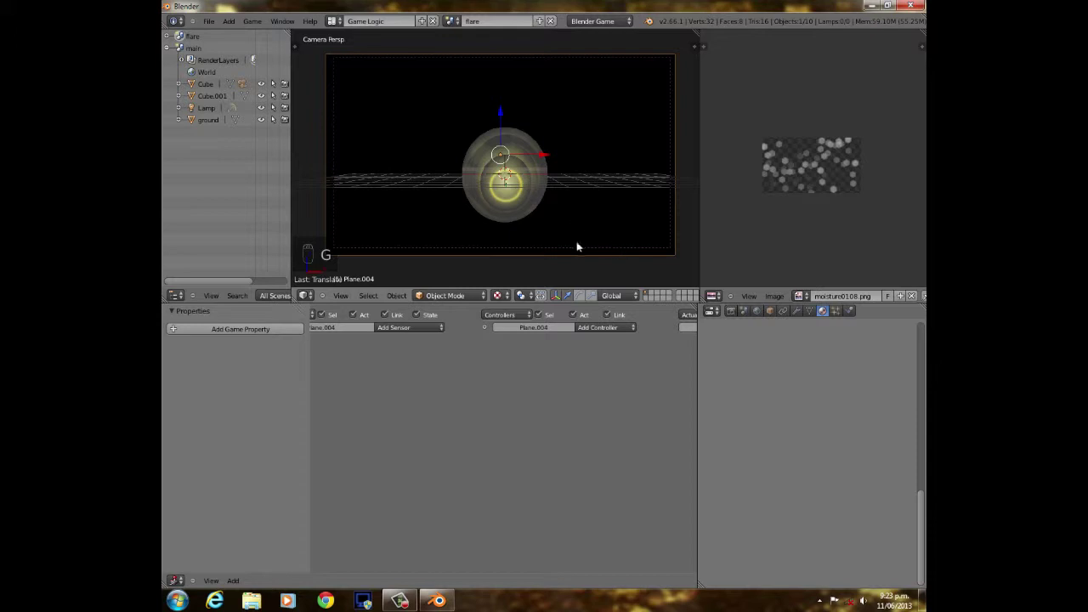
{"action": "scroll", "coordinate": [807, 349], "scroll_direction": "up", "scroll_amount": 5}
{"action": "scroll", "coordinate": [354, 146], "scroll_direction": "down", "scroll_amount": 3}
{"action": "middle_click_drag", "start_coordinate": [426, 157], "coordinate": [537, 179]}
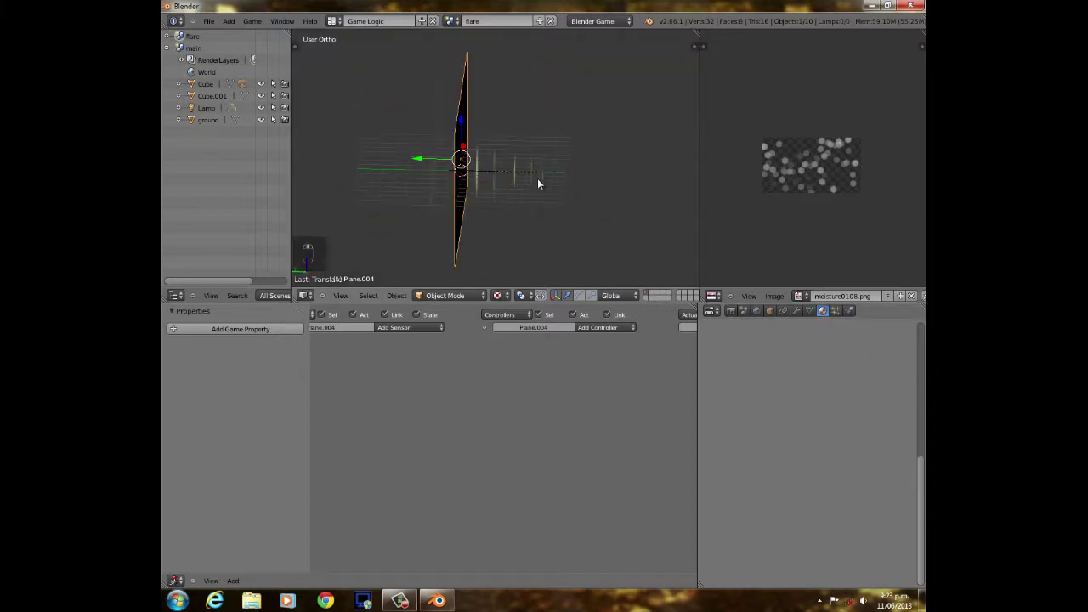
{"action": "key", "text": "KP_0"}
{"action": "scroll", "coordinate": [537, 179], "scroll_direction": "up", "scroll_amount": 4}
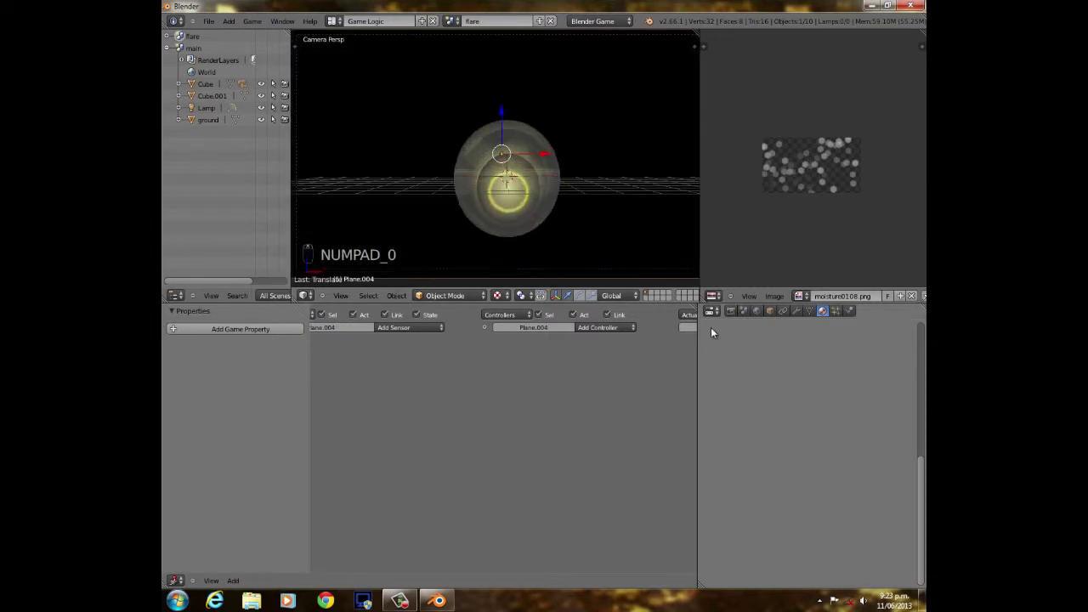
Create a new material for the upright plane with specular intensity 0 and Shadeless shading.
{"action": "scroll", "coordinate": [902, 429], "scroll_direction": "up", "scroll_amount": 5}
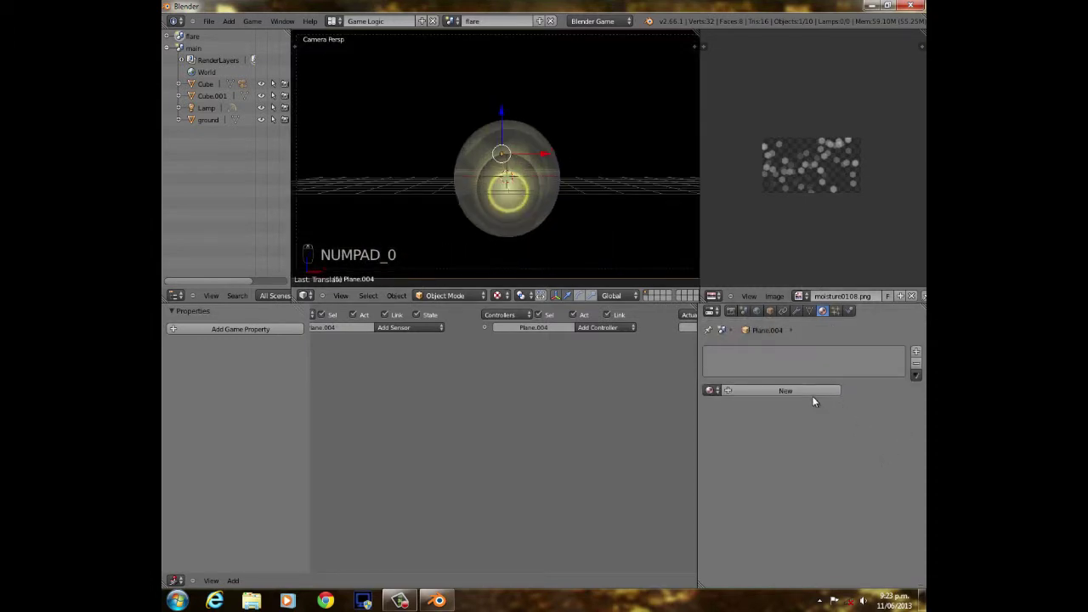
{"action": "left_click", "coordinate": [804, 391]}
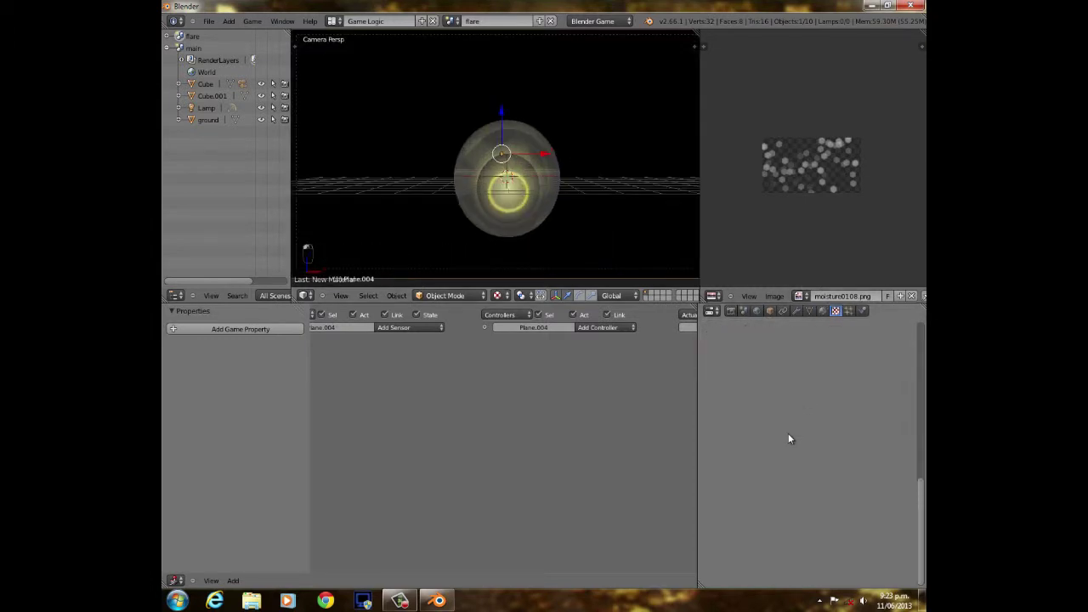
{"action": "left_click", "coordinate": [821, 312]}
{"action": "scroll", "coordinate": [759, 525], "scroll_direction": "down", "scroll_amount": 2}
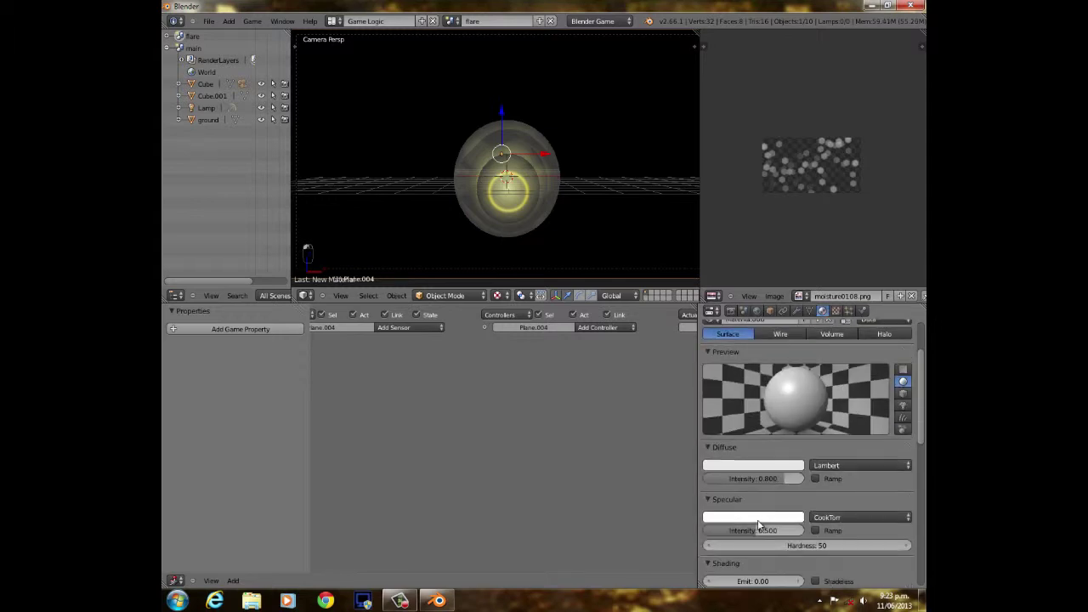
{"action": "left_click_drag", "start_coordinate": [693, 536], "coordinate": [690, 536]}
{"action": "scroll", "coordinate": [823, 520], "scroll_direction": "down", "scroll_amount": 5}
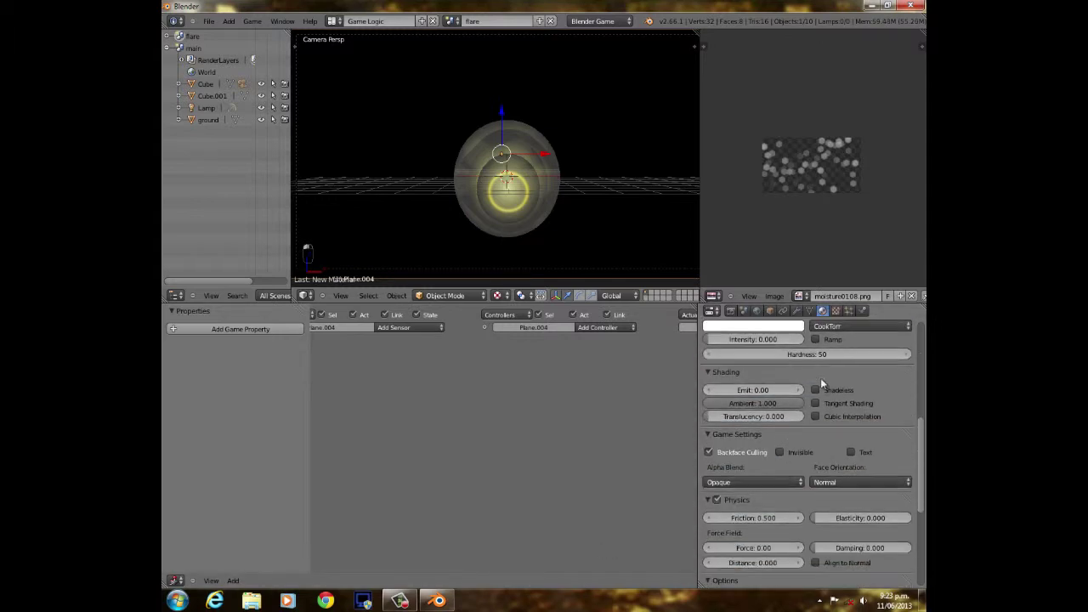
{"action": "left_click", "coordinate": [815, 390]}
Enable Z Transparency on the new material and set its alpha to 0.
{"action": "scroll", "coordinate": [760, 490], "scroll_direction": "down", "scroll_amount": 5}
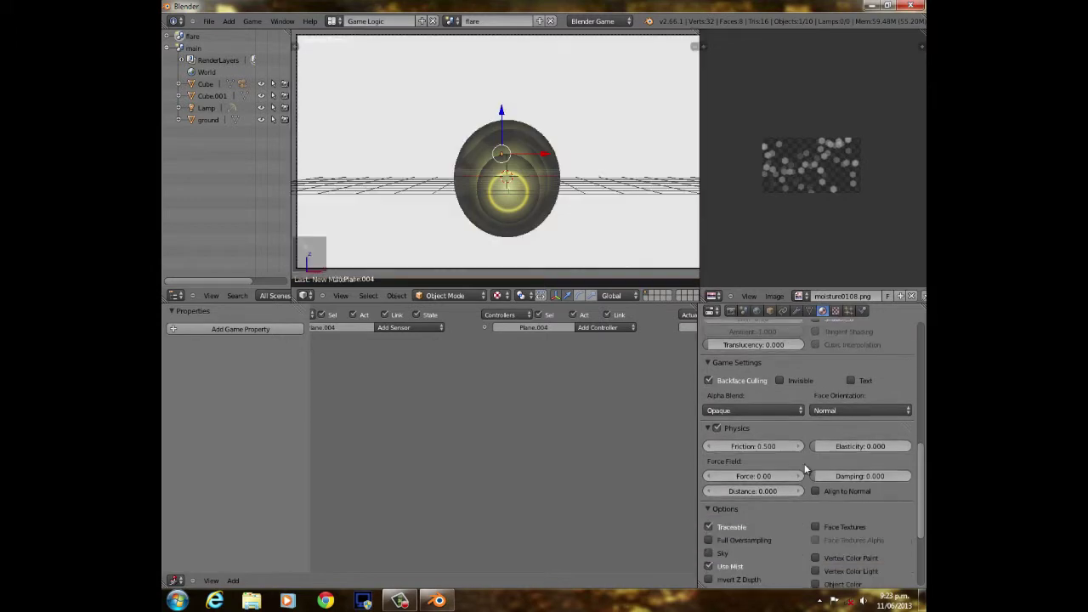
{"action": "left_click", "coordinate": [716, 531]}
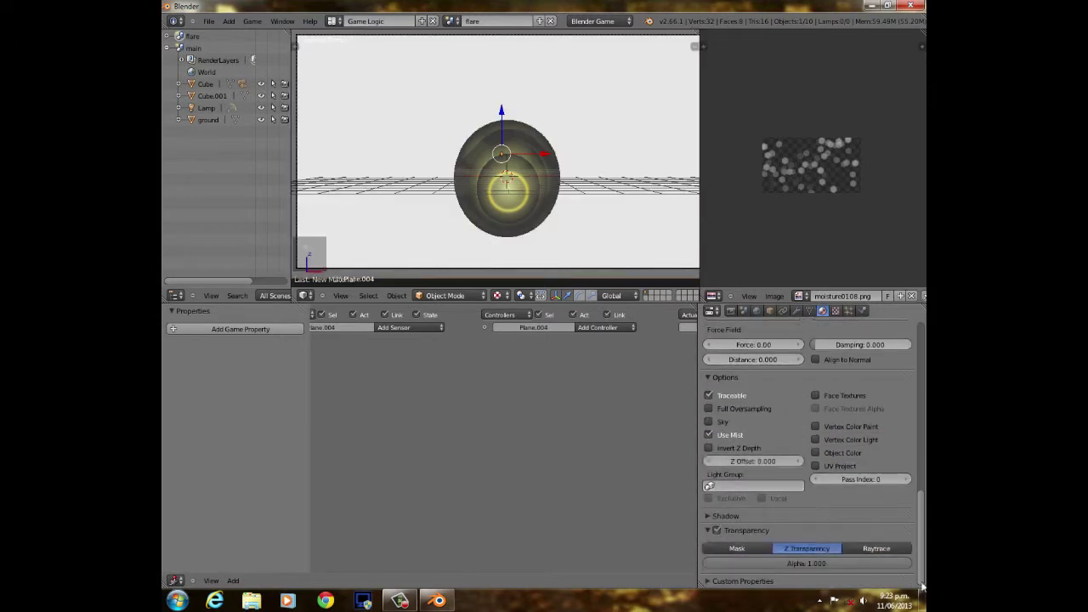
{"action": "left_click_drag", "start_coordinate": [903, 565], "coordinate": [704, 563]}
Add a new texture to the plane's material and set its type to Image or Movie.
{"action": "left_click", "coordinate": [837, 311]}
{"action": "scroll", "coordinate": [814, 408], "scroll_direction": "up", "scroll_amount": 2}
{"action": "left_click", "coordinate": [799, 367]}
{"action": "scroll", "coordinate": [783, 353], "scroll_direction": "down", "scroll_amount": 1}
{"action": "scroll", "coordinate": [783, 352], "scroll_direction": "up", "scroll_amount": 4}
{"action": "left_click", "coordinate": [784, 406]}
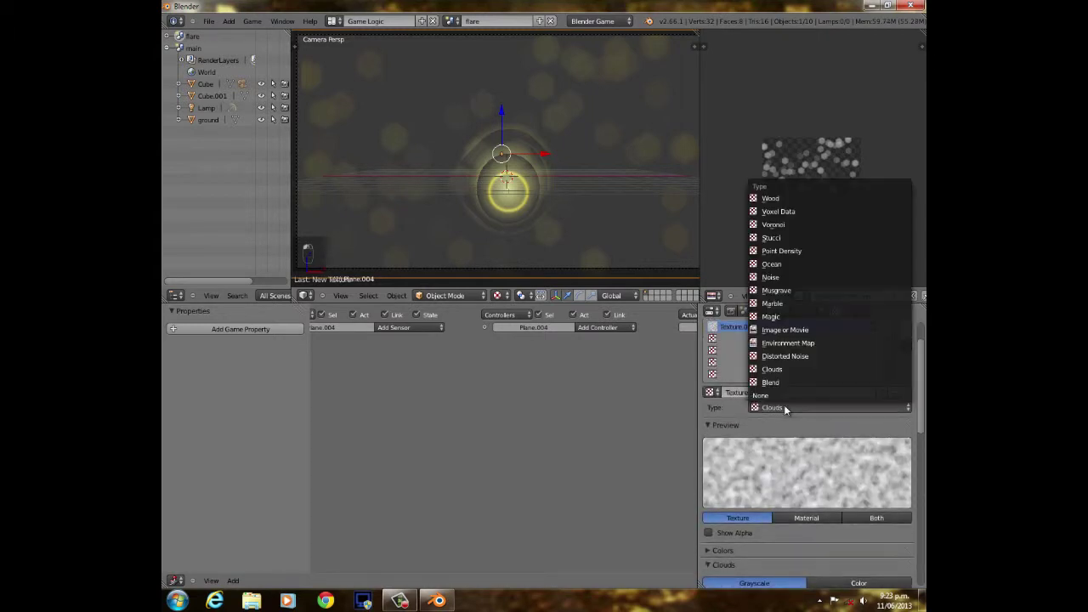
{"action": "left_click", "coordinate": [786, 334]}
Set the texture's mapping coordinates to UV and load sunflare0108.png from the lens flare elements folder.
{"action": "scroll", "coordinate": [783, 421], "scroll_direction": "down", "scroll_amount": 1}
{"action": "scroll", "coordinate": [783, 429], "scroll_direction": "down", "scroll_amount": 3}
{"action": "left_click", "coordinate": [801, 529]}
{"action": "left_click", "coordinate": [824, 477]}
{"action": "left_click", "coordinate": [846, 465]}
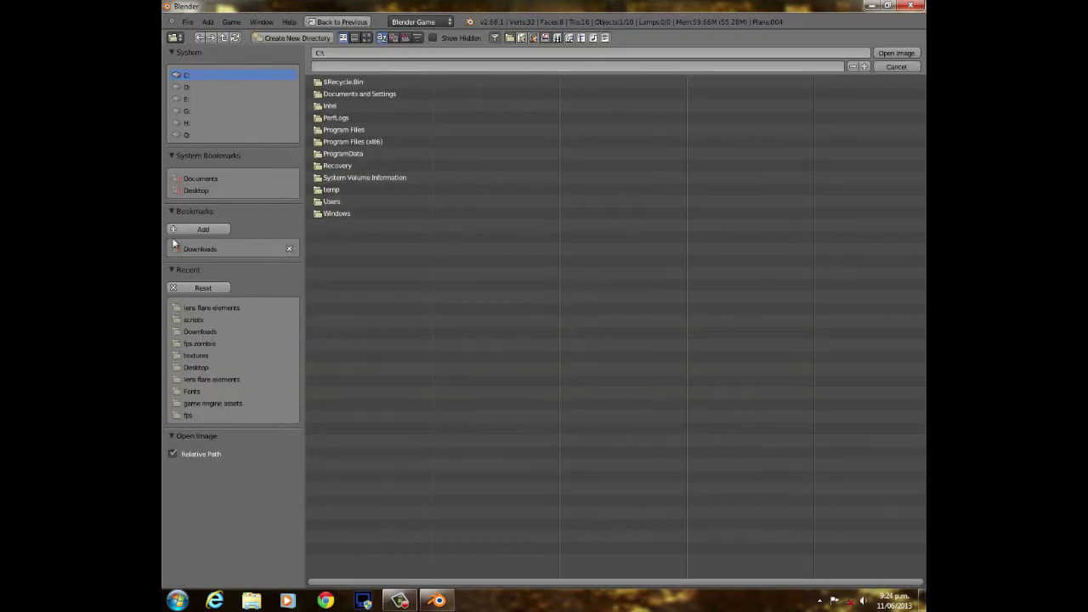
{"action": "left_click", "coordinate": [210, 306]}
{"action": "left_click", "coordinate": [348, 166]}
{"action": "left_click", "coordinate": [896, 53]}
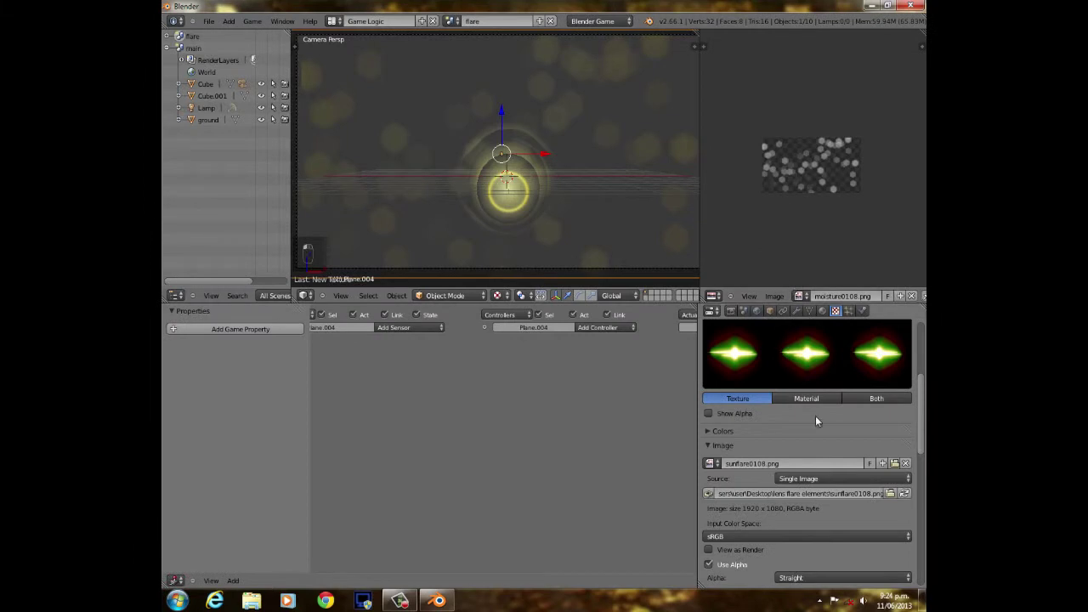
Browse the lens flare elements images as thumbnails and load sunflare0108.png again.
{"action": "left_click", "coordinate": [895, 463]}
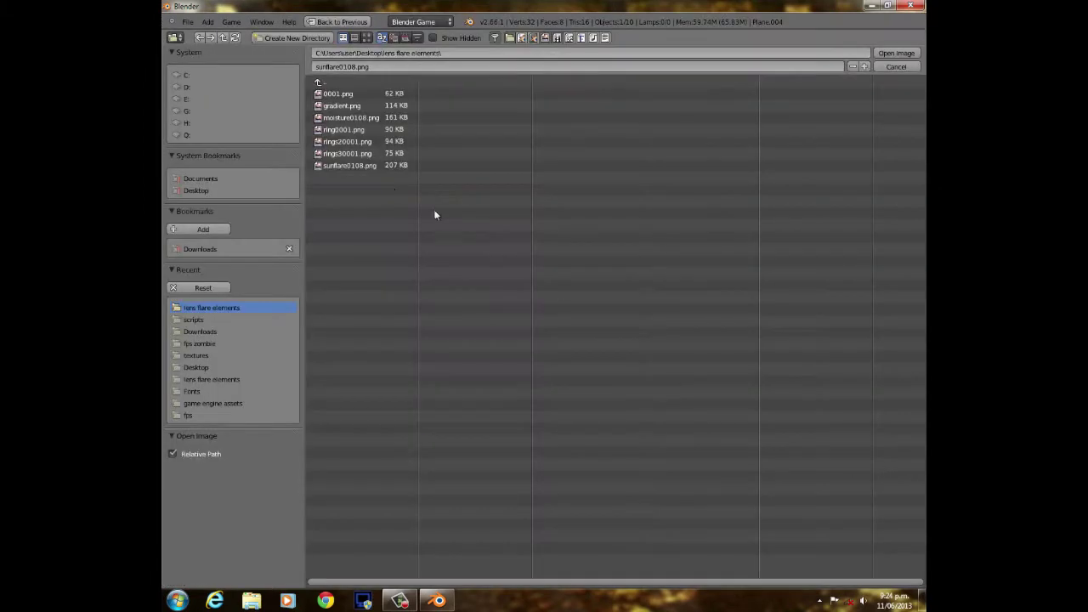
{"action": "left_click", "coordinate": [351, 95]}
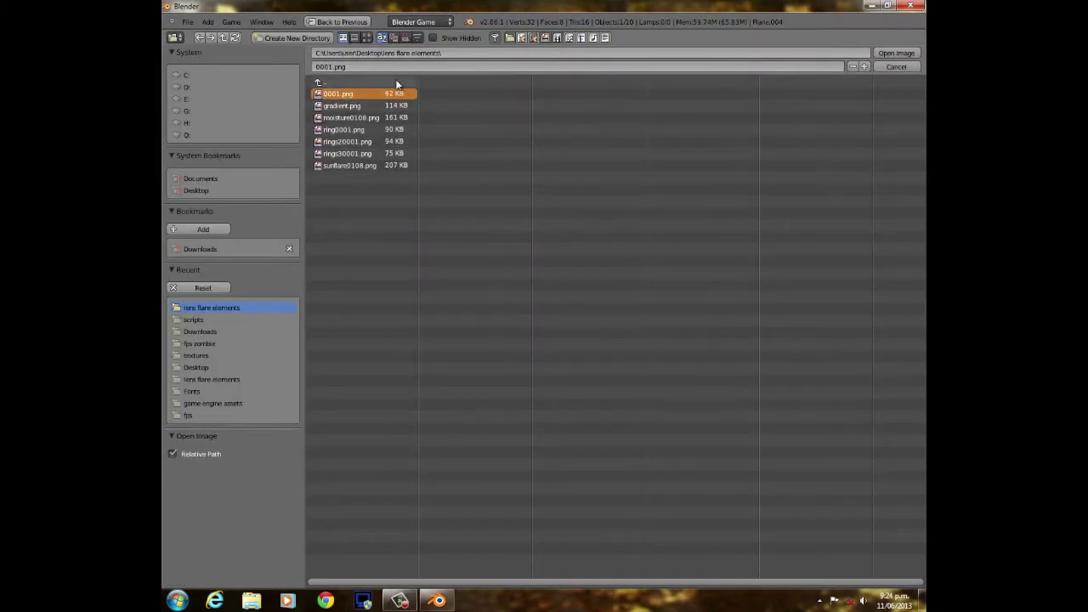
{"action": "left_click", "coordinate": [368, 38]}
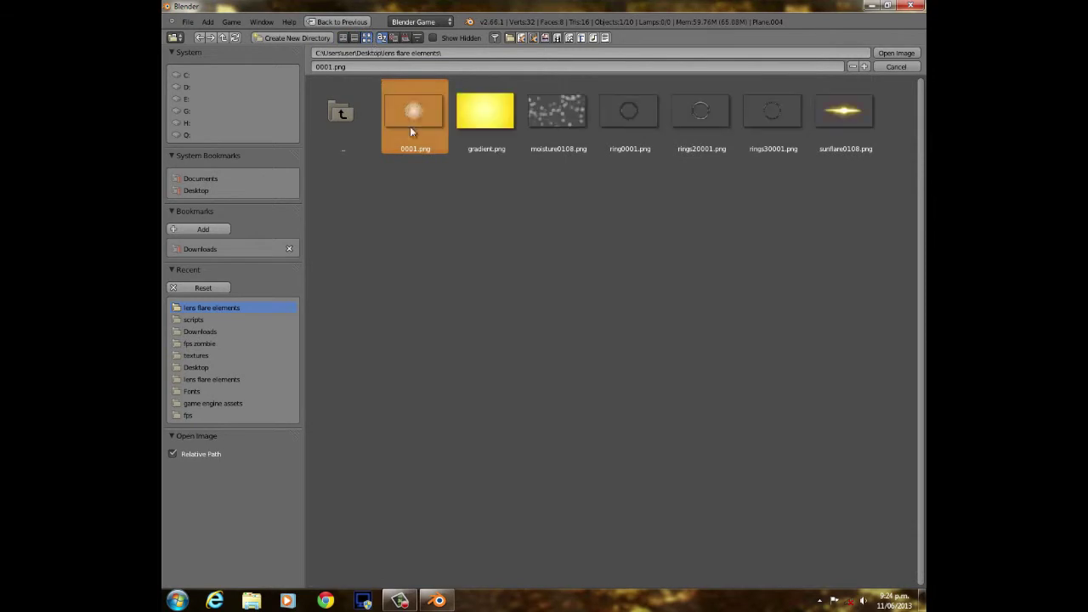
{"action": "left_click", "coordinate": [838, 108]}
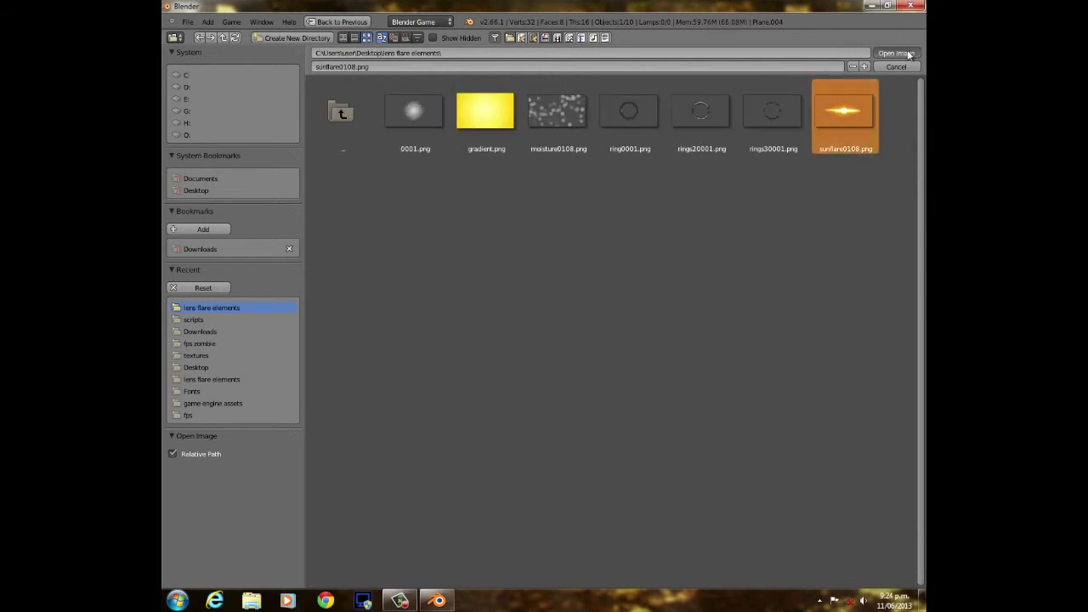
{"action": "left_click", "coordinate": [897, 54]}
{"action": "scroll", "coordinate": [822, 399], "scroll_direction": "up", "scroll_amount": 2}
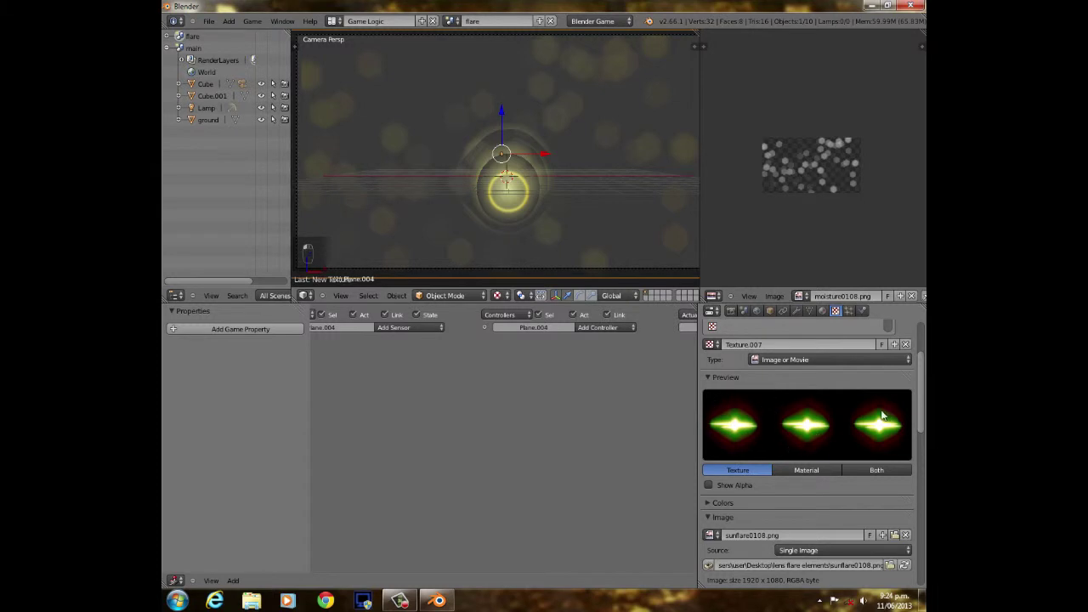
Enable the diffuse alpha influence for the sunflare texture and check the material preview.
{"action": "scroll", "coordinate": [824, 436], "scroll_direction": "down", "scroll_amount": 3}
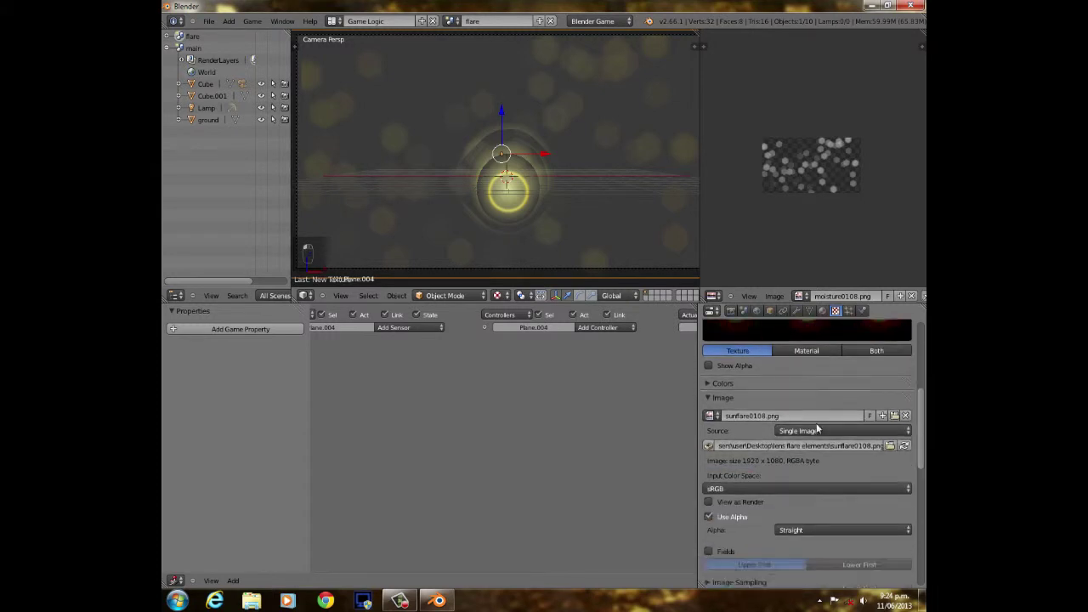
{"action": "scroll", "coordinate": [817, 429], "scroll_direction": "down", "scroll_amount": 3}
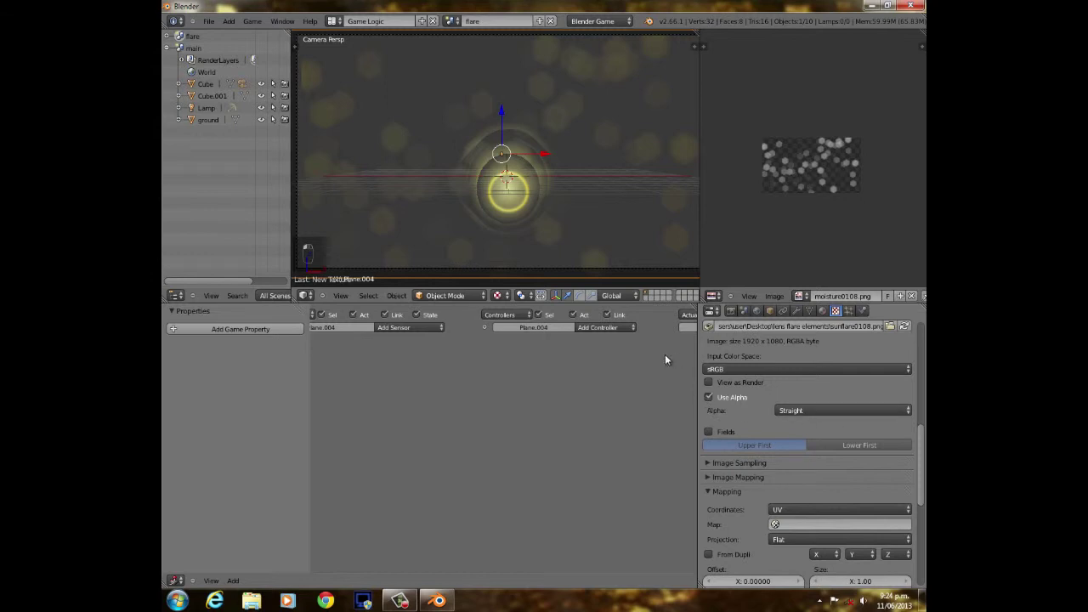
{"action": "scroll", "coordinate": [785, 474], "scroll_direction": "down", "scroll_amount": 5}
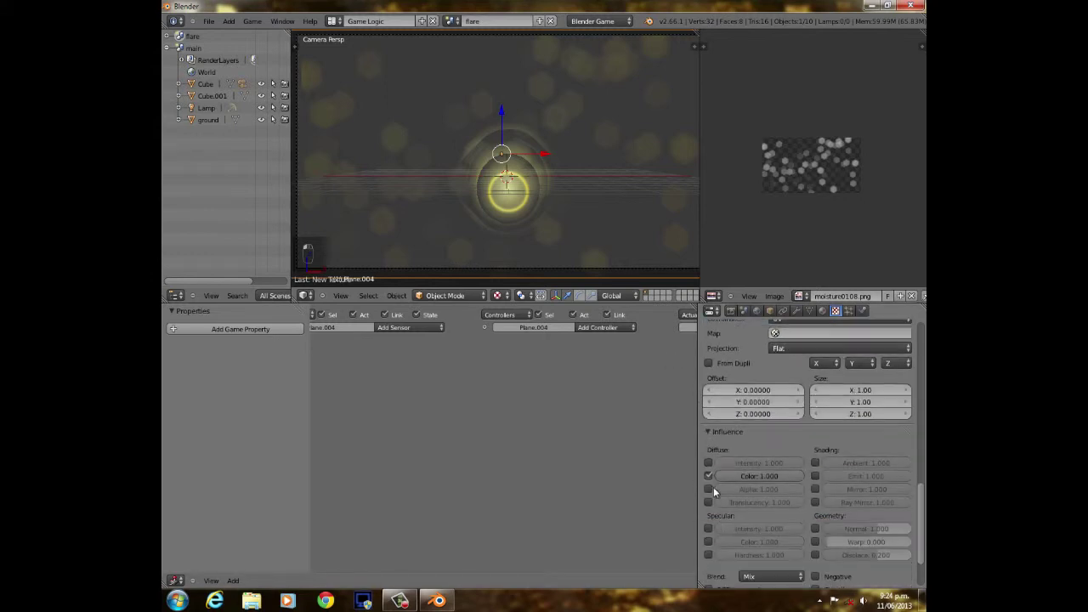
{"action": "left_click", "coordinate": [824, 311]}
{"action": "scroll", "coordinate": [783, 400], "scroll_direction": "up", "scroll_amount": 8}
{"action": "scroll", "coordinate": [782, 399], "scroll_direction": "up", "scroll_amount": 2}
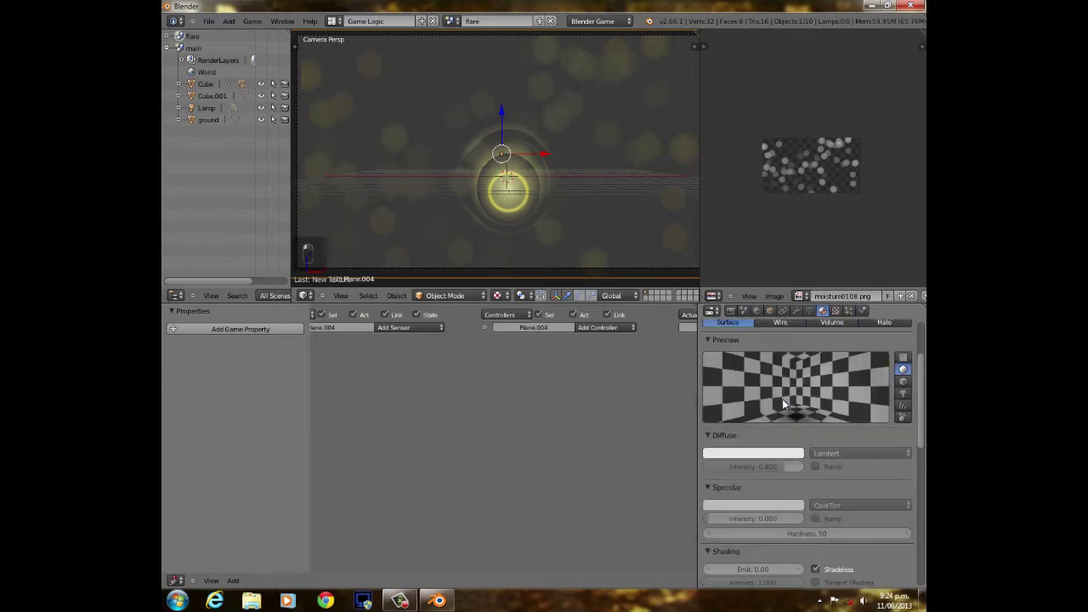
{"action": "left_click", "coordinate": [836, 311]}
{"action": "scroll", "coordinate": [820, 374], "scroll_direction": "up", "scroll_amount": 5}
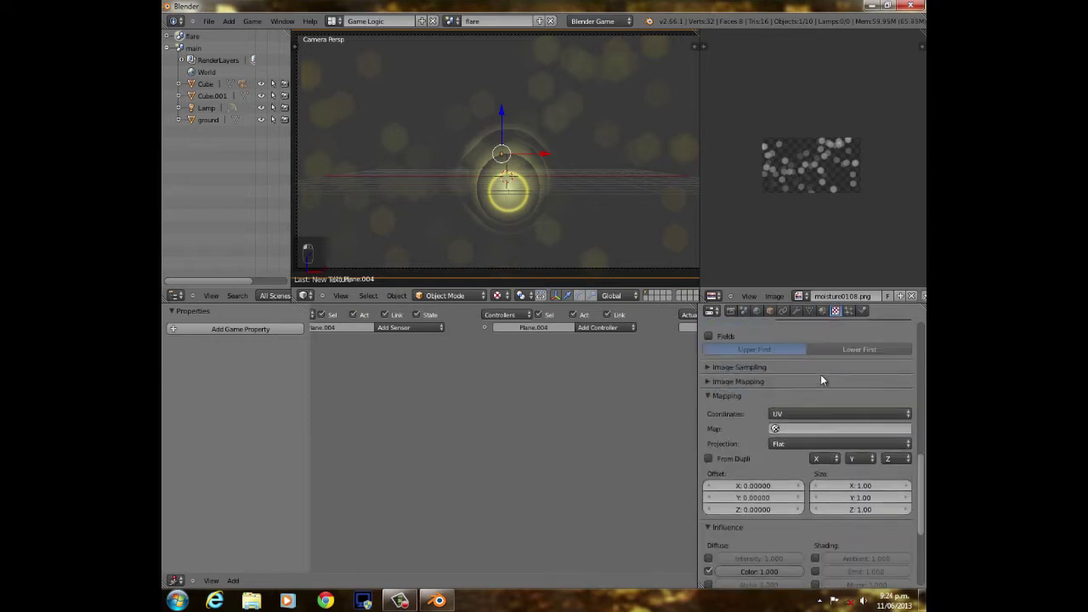
{"action": "scroll", "coordinate": [779, 482], "scroll_direction": "down", "scroll_amount": 3}
{"action": "scroll", "coordinate": [779, 482], "scroll_direction": "down", "scroll_amount": 2}
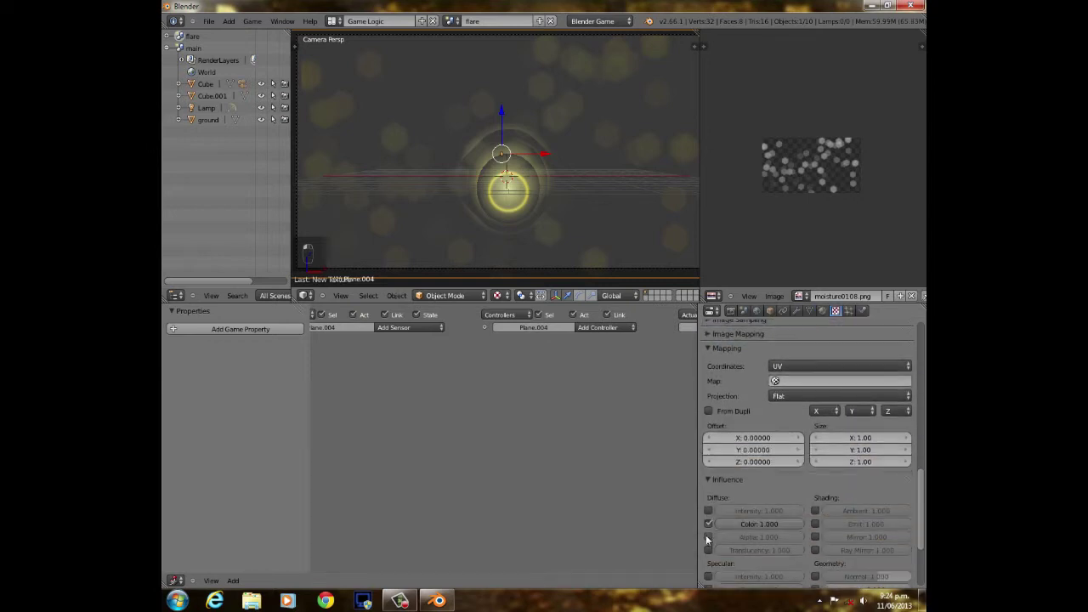
{"action": "left_click", "coordinate": [822, 311]}
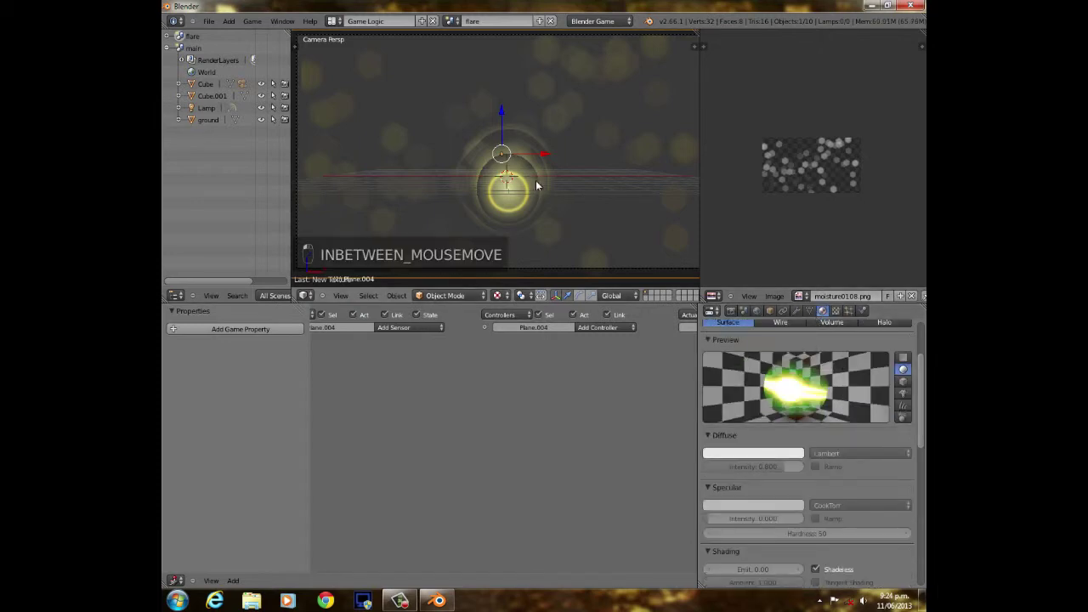
Review the material's shading and transparency settings and the sunflare texture's influence, mapping and image settings.
{"action": "scroll", "coordinate": [823, 404], "scroll_direction": "up", "scroll_amount": 2}
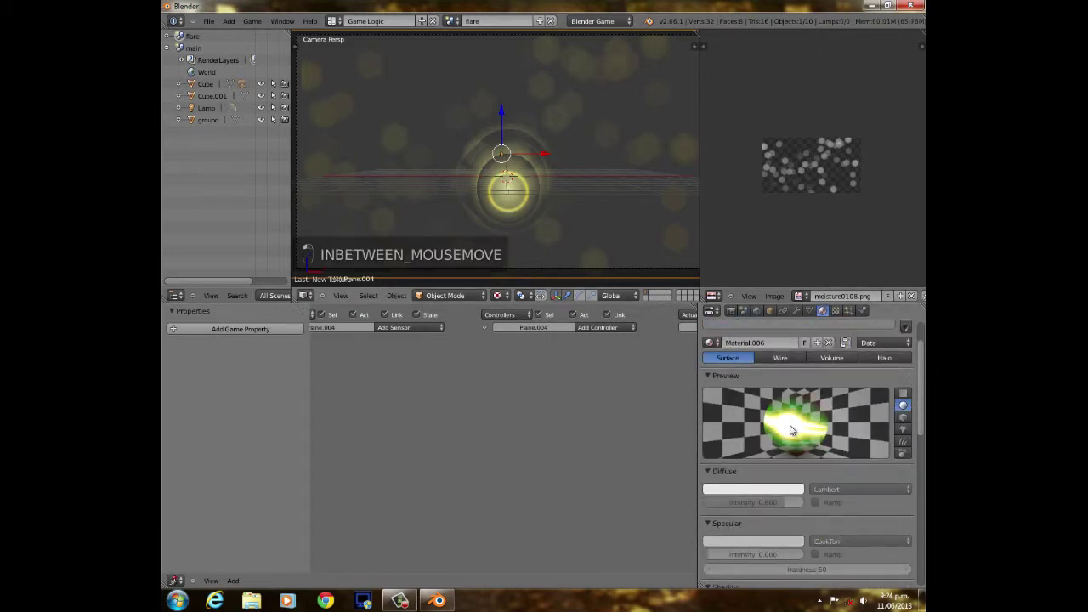
{"action": "scroll", "coordinate": [796, 459], "scroll_direction": "down", "scroll_amount": 15}
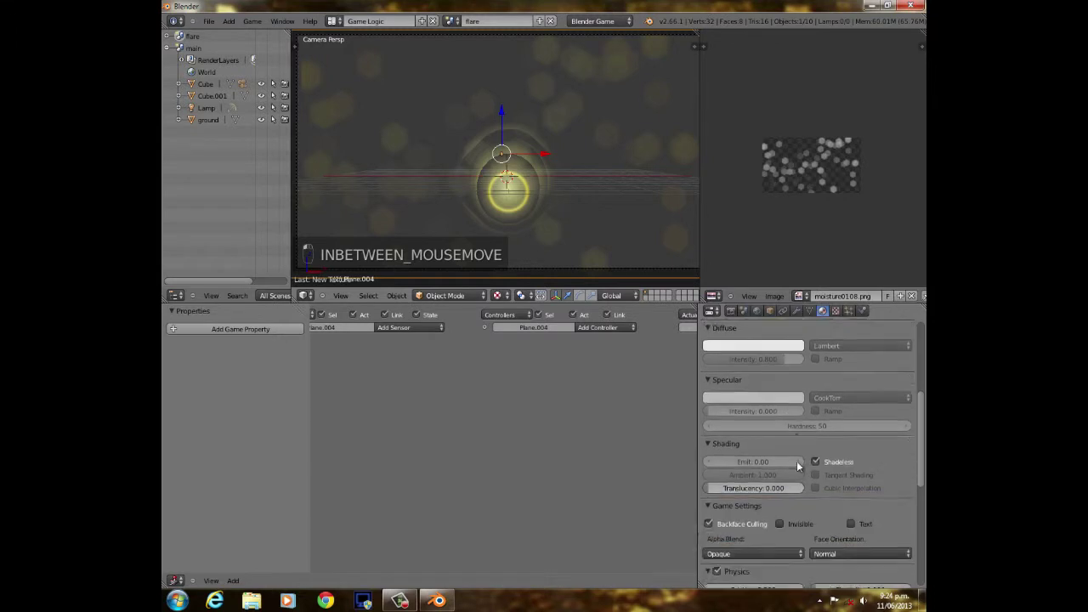
{"action": "scroll", "coordinate": [775, 493], "scroll_direction": "down", "scroll_amount": 1}
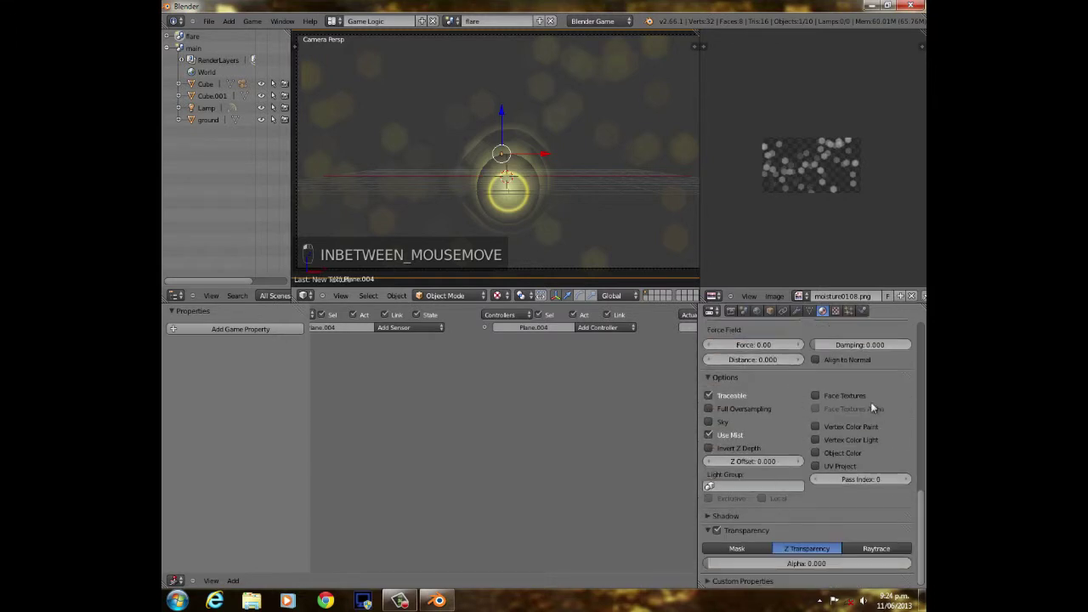
{"action": "left_click", "coordinate": [836, 311]}
{"action": "scroll", "coordinate": [803, 465], "scroll_direction": "down", "scroll_amount": 4}
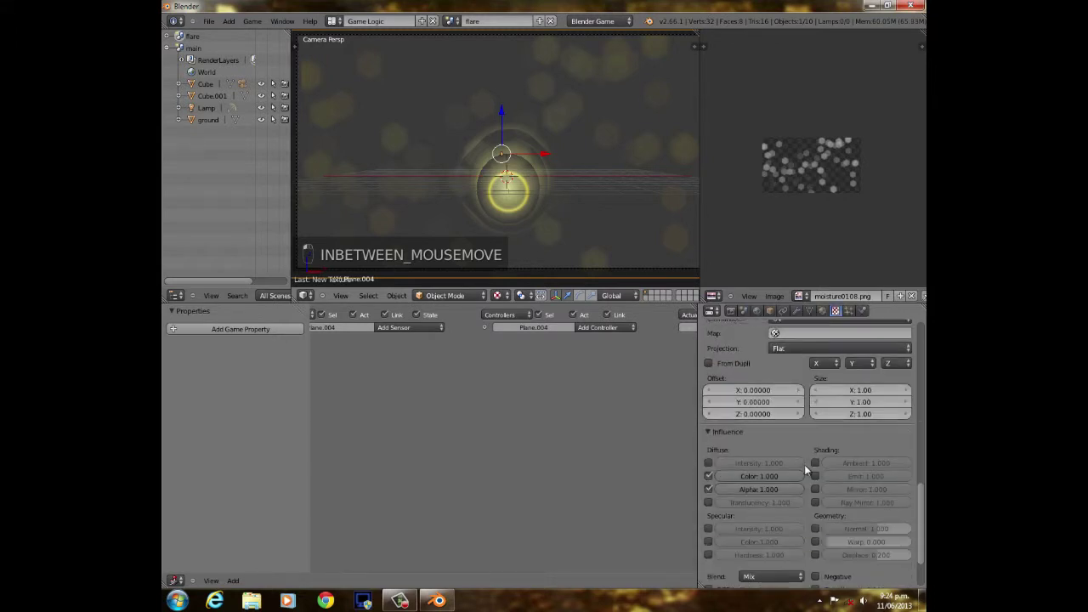
{"action": "scroll", "coordinate": [804, 464], "scroll_direction": "up", "scroll_amount": 6}
{"action": "scroll", "coordinate": [804, 465], "scroll_direction": "up", "scroll_amount": 10}
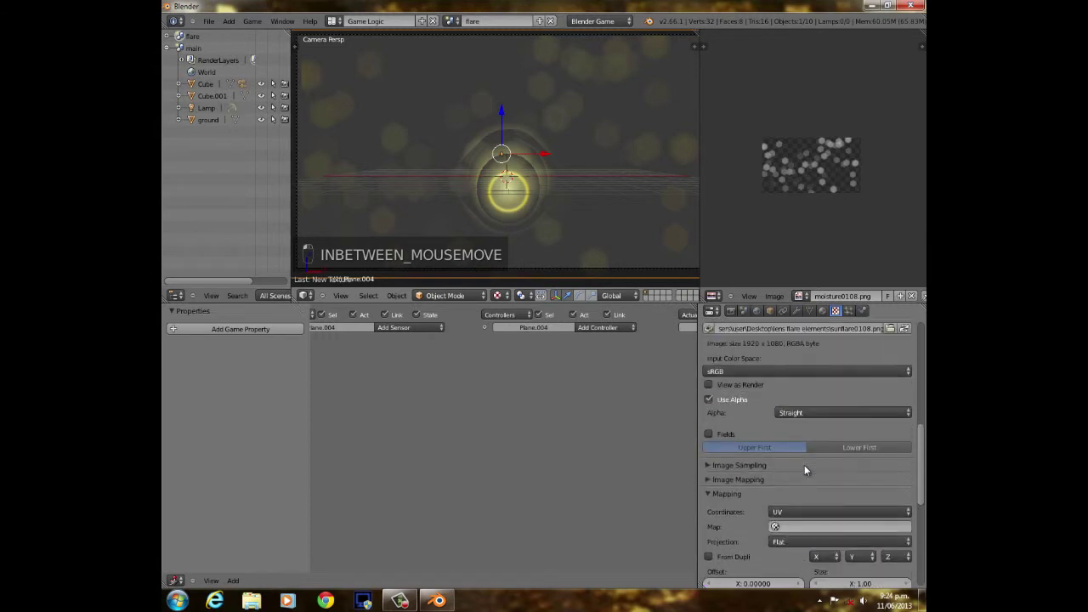
{"action": "scroll", "coordinate": [806, 470], "scroll_direction": "up", "scroll_amount": 5}
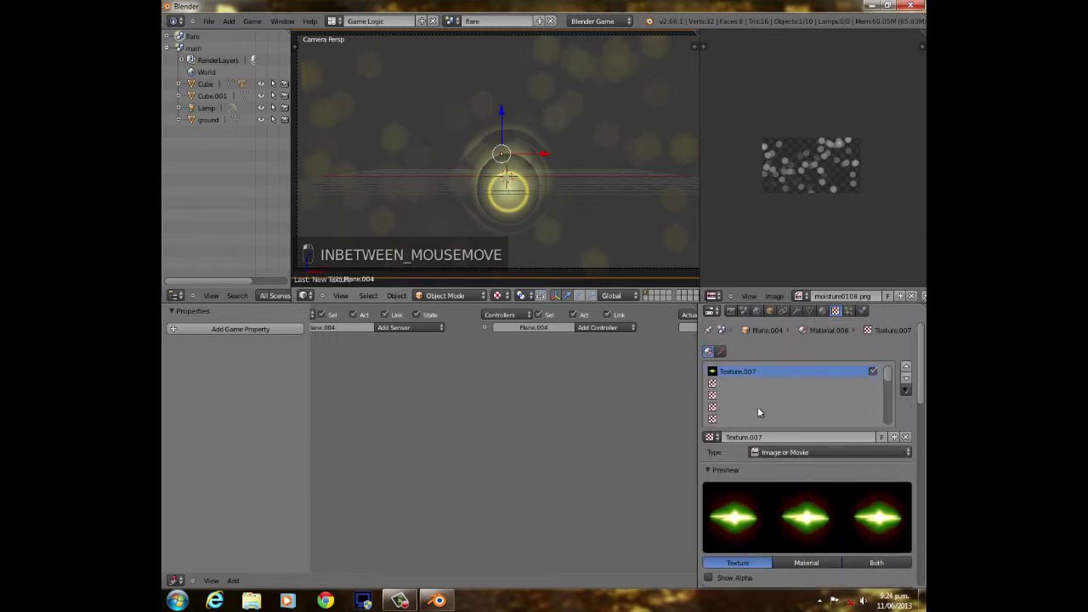
{"action": "left_click", "coordinate": [725, 383]}
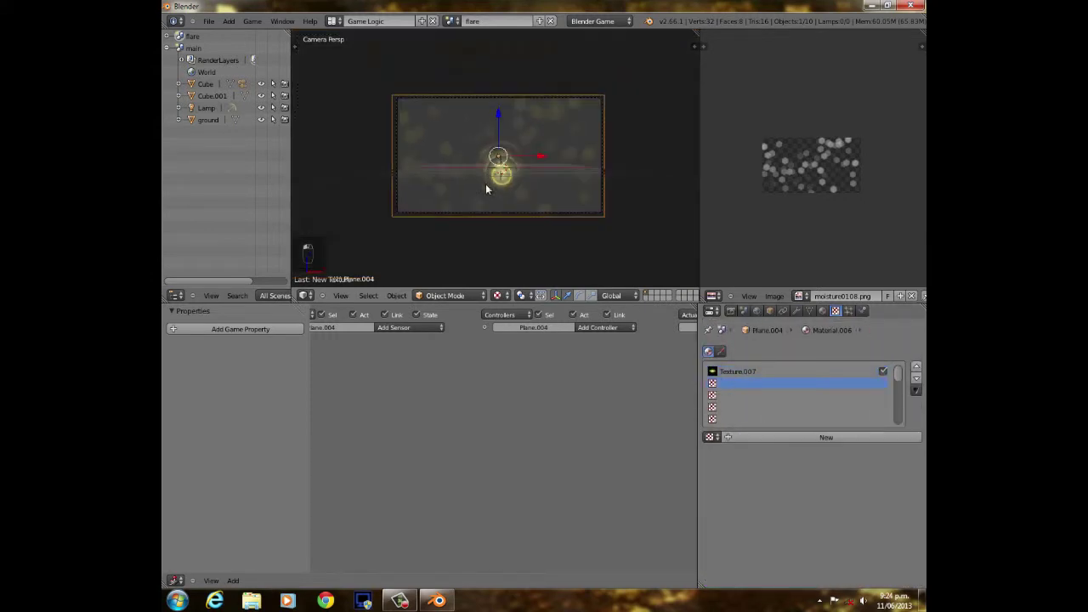
Unwrap the plane's face and display sunflare0108.png behind its UVs.
{"action": "key", "text": "Tab"}
{"action": "key", "text": "u"}
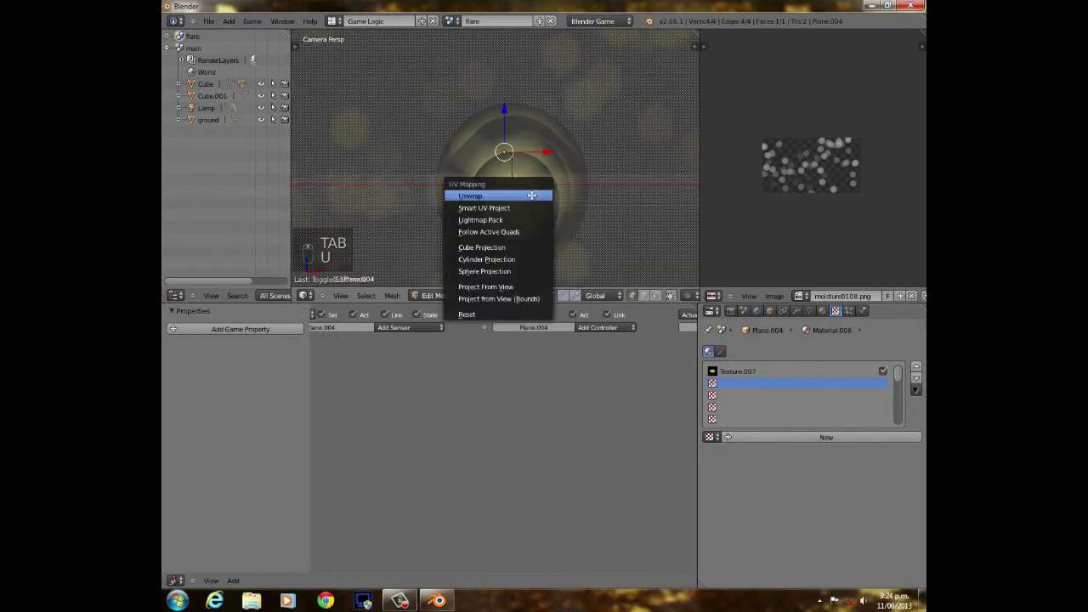
{"action": "left_click", "coordinate": [529, 194]}
{"action": "scroll", "coordinate": [614, 191], "scroll_direction": "down", "scroll_amount": 1}
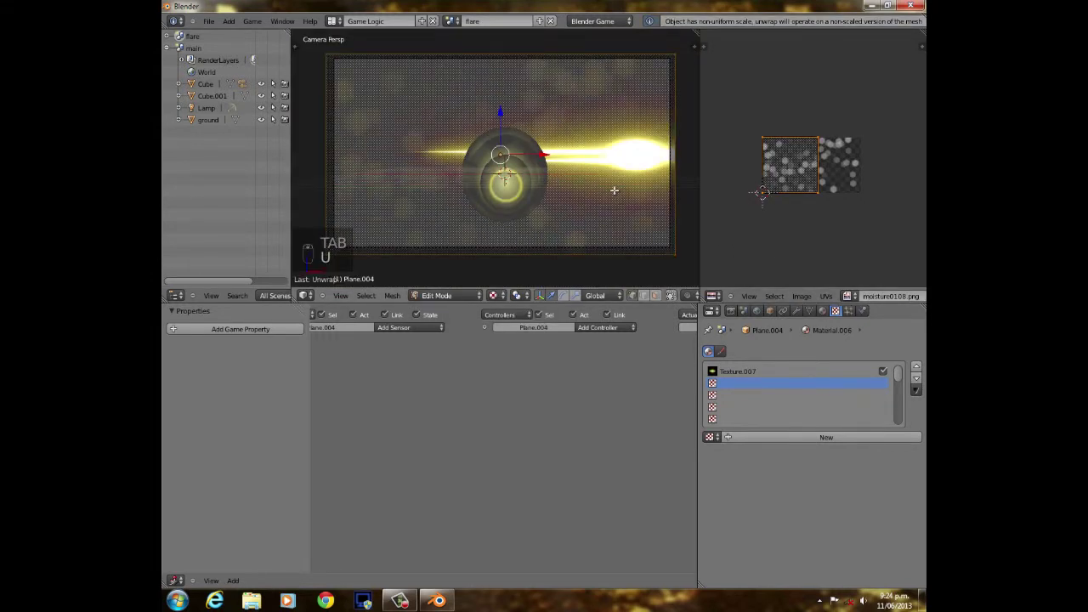
{"action": "left_click", "coordinate": [847, 296]}
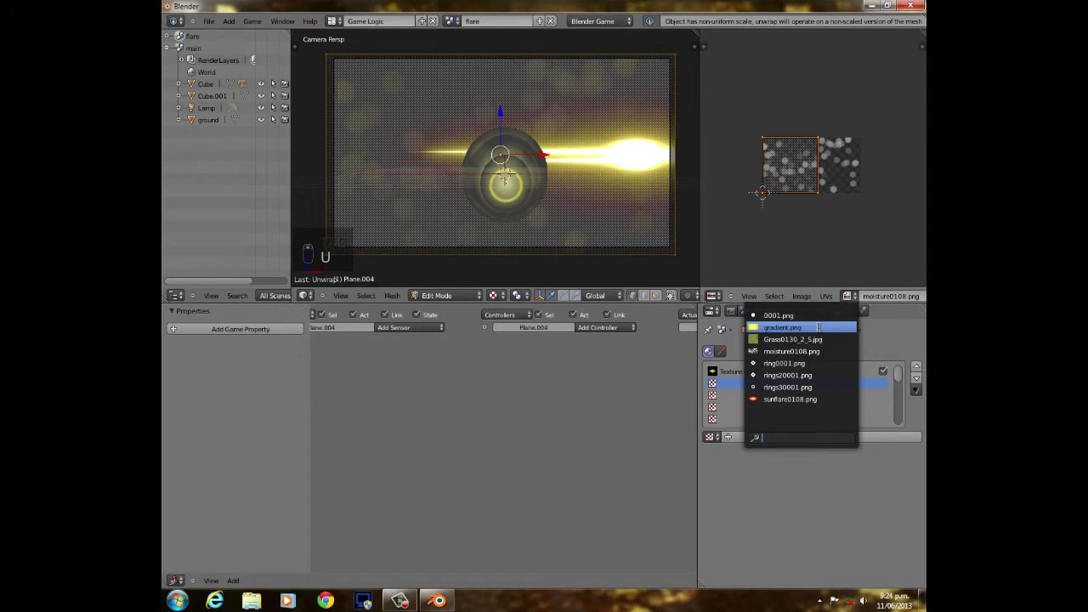
{"action": "left_click", "coordinate": [803, 400]}
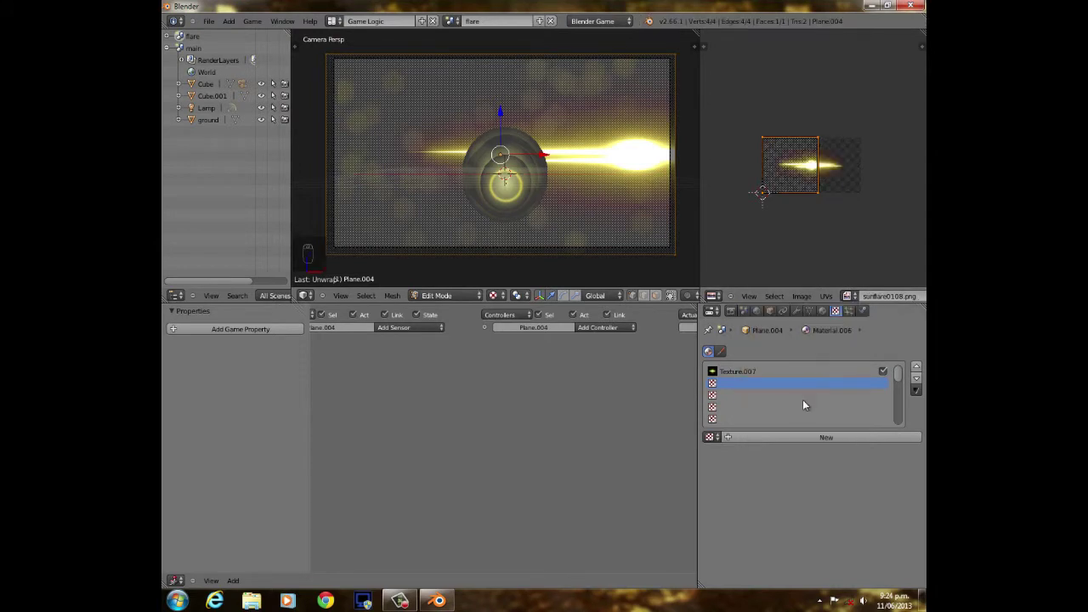
Move the plane's UV face over the middle of the sunflare image and widen it along X by about 1.4.
{"action": "key", "text": "g"}
{"action": "left_click", "coordinate": [828, 207]}
{"action": "key", "text": "s"}
{"action": "key", "text": "x"}
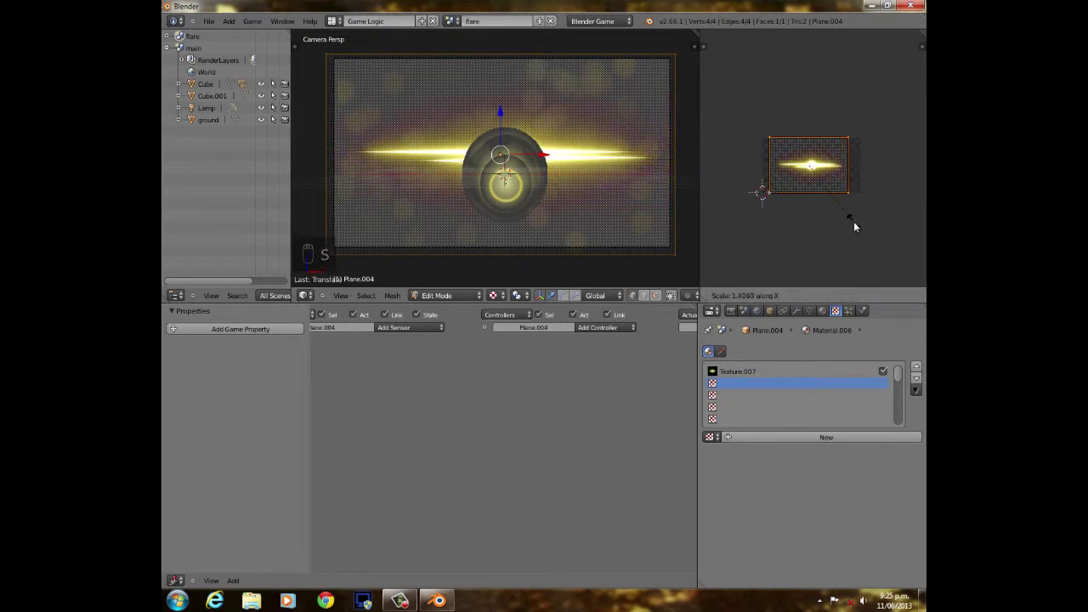
{"action": "left_click", "coordinate": [856, 220]}
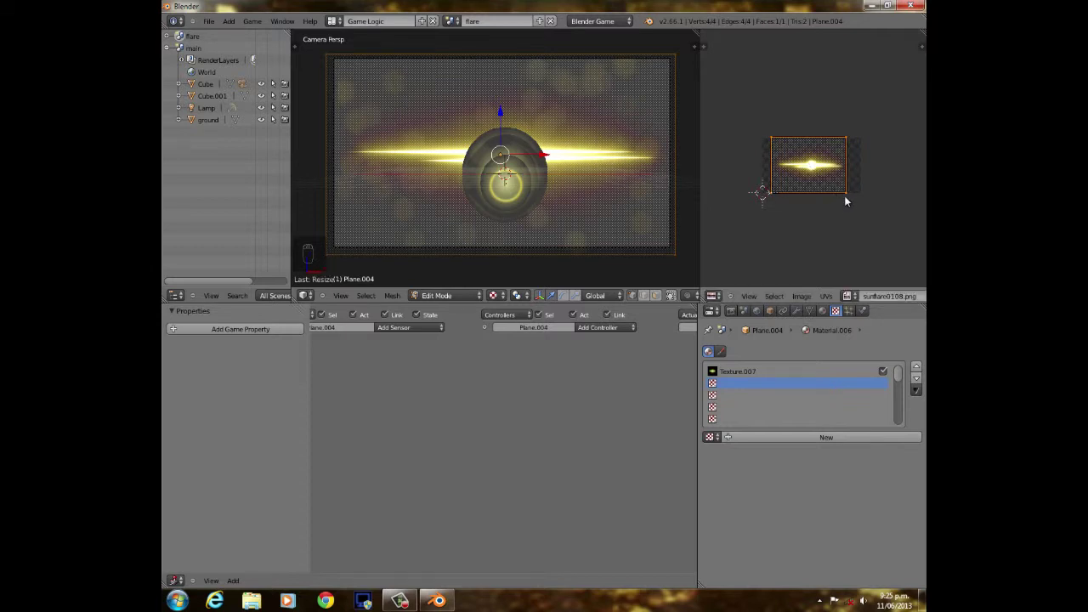
Shift the plane's UV face slightly along X over the sunflare image and return to Object Mode.
{"action": "key", "text": "g"}
{"action": "key", "text": "x"}
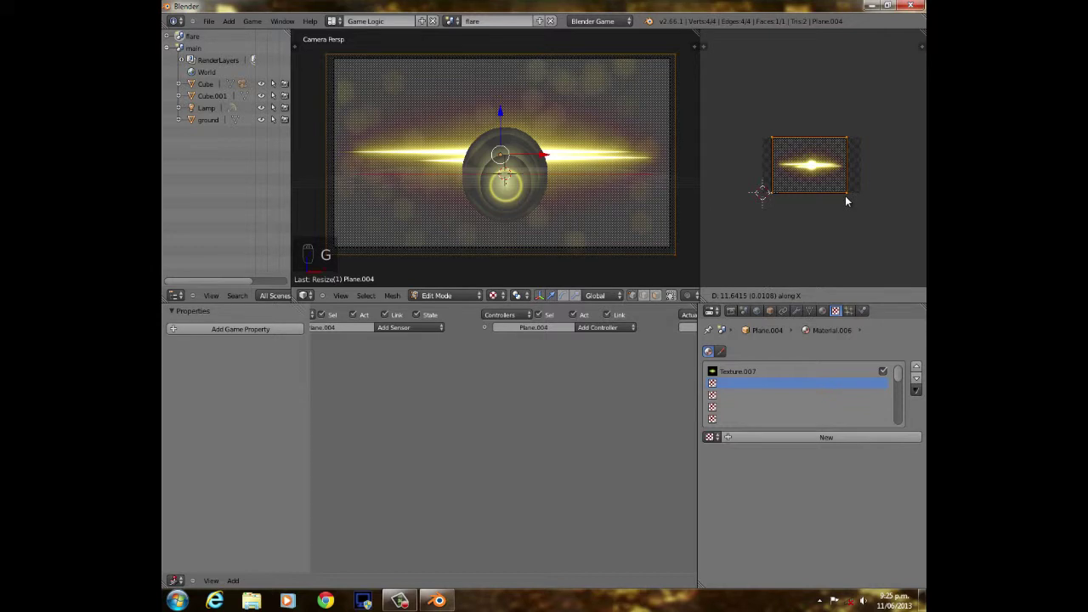
{"action": "left_click", "coordinate": [845, 196]}
{"action": "scroll", "coordinate": [501, 208], "scroll_direction": "up", "scroll_amount": 3}
{"action": "scroll", "coordinate": [520, 209], "scroll_direction": "down", "scroll_amount": 4}
{"action": "key", "text": "Tab"}
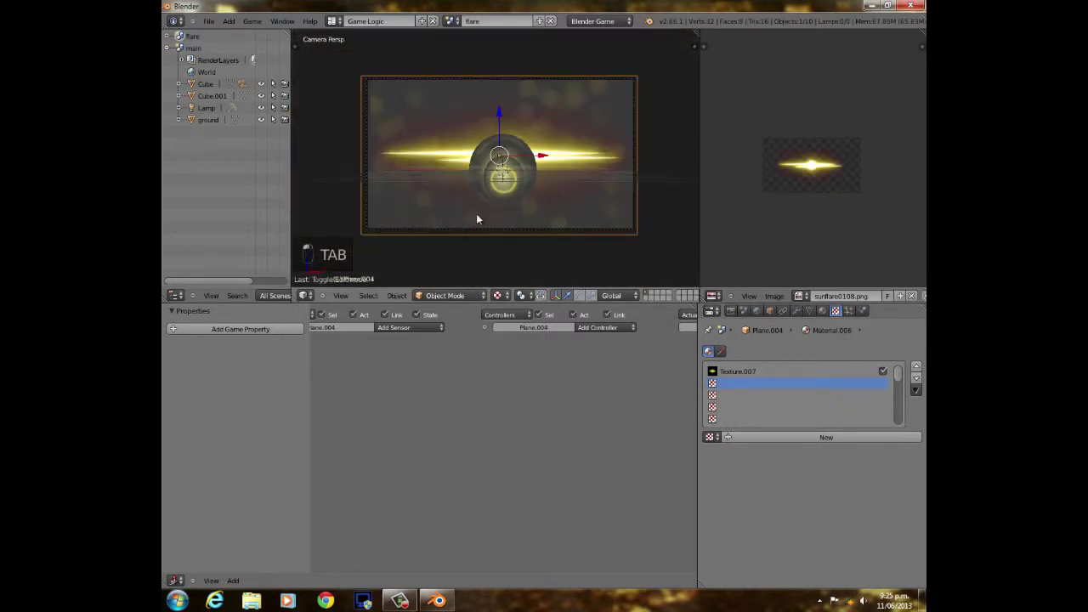
Enlarge the sunflare plane and move it back along Y, farther behind the flare rings.
{"action": "middle_click_drag", "start_coordinate": [477, 219], "coordinate": [469, 169]}
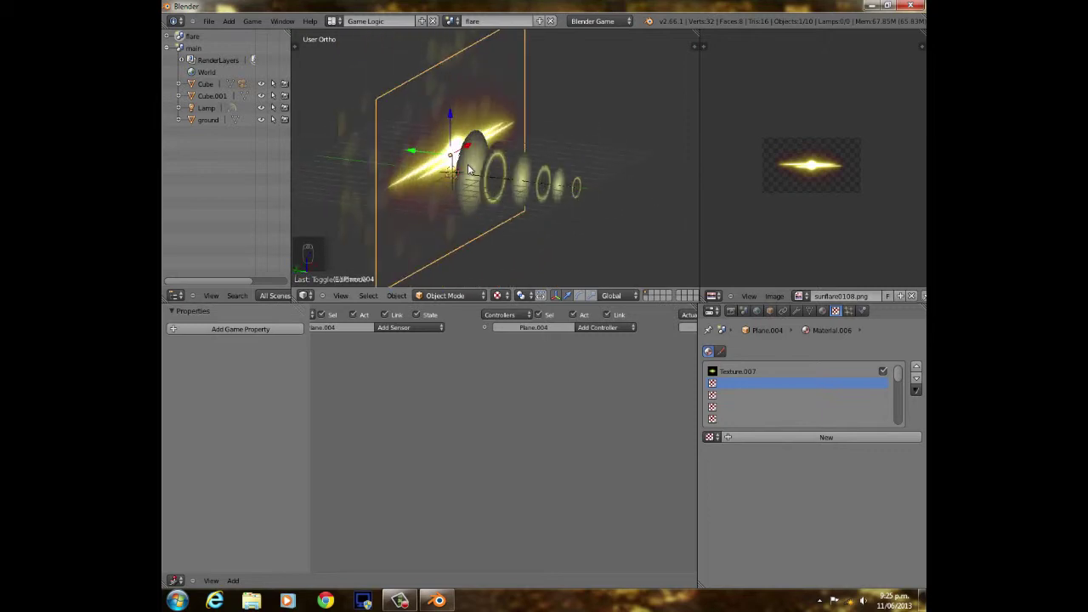
{"action": "key", "text": "KP_0"}
{"action": "key", "text": "KP_0"}
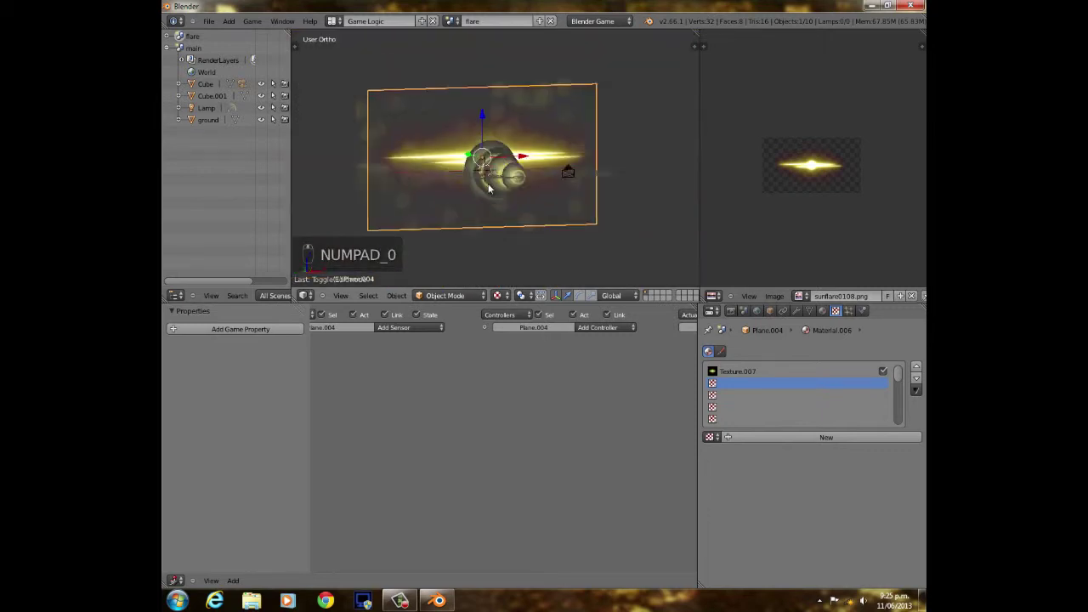
{"action": "middle_click_drag", "start_coordinate": [454, 179], "coordinate": [493, 168]}
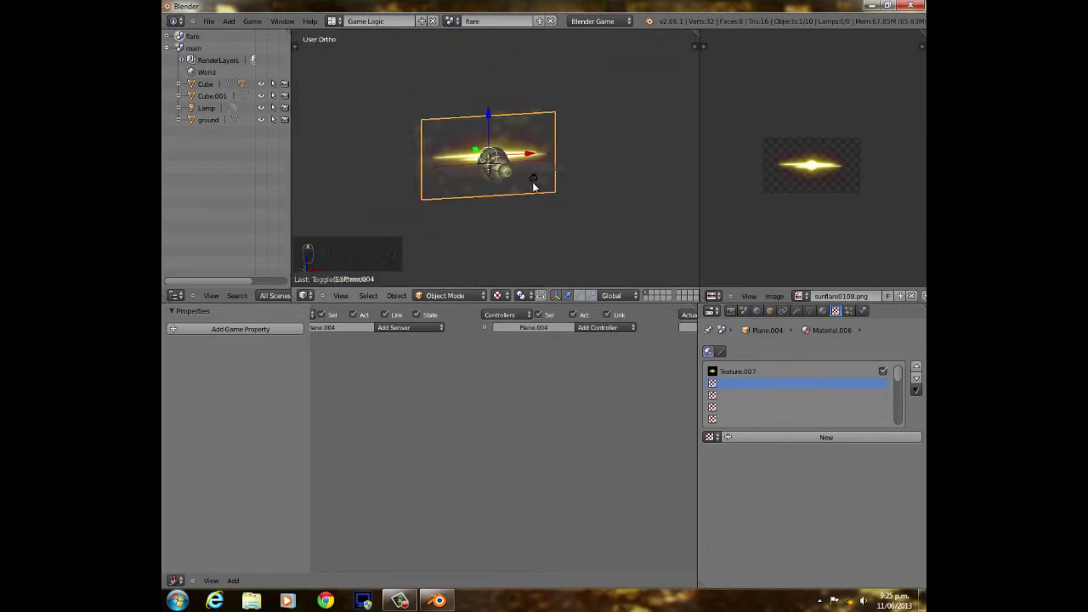
{"action": "key", "text": "s"}
{"action": "left_click", "coordinate": [536, 210]}
{"action": "middle_click_drag", "start_coordinate": [535, 210], "coordinate": [428, 153]}
{"action": "left_click_drag", "start_coordinate": [427, 153], "coordinate": [371, 150]}
{"action": "middle_click_drag", "start_coordinate": [434, 169], "coordinate": [500, 156]}
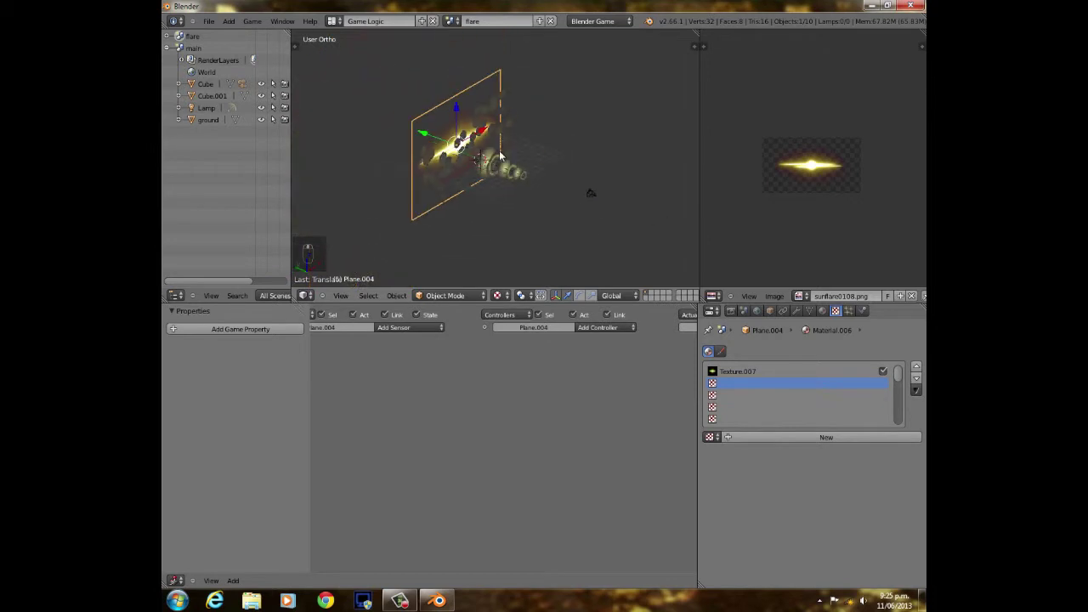
Switch to the main scene, view it through the camera and run the game to check the flare overlay.
{"action": "left_click", "coordinate": [451, 21]}
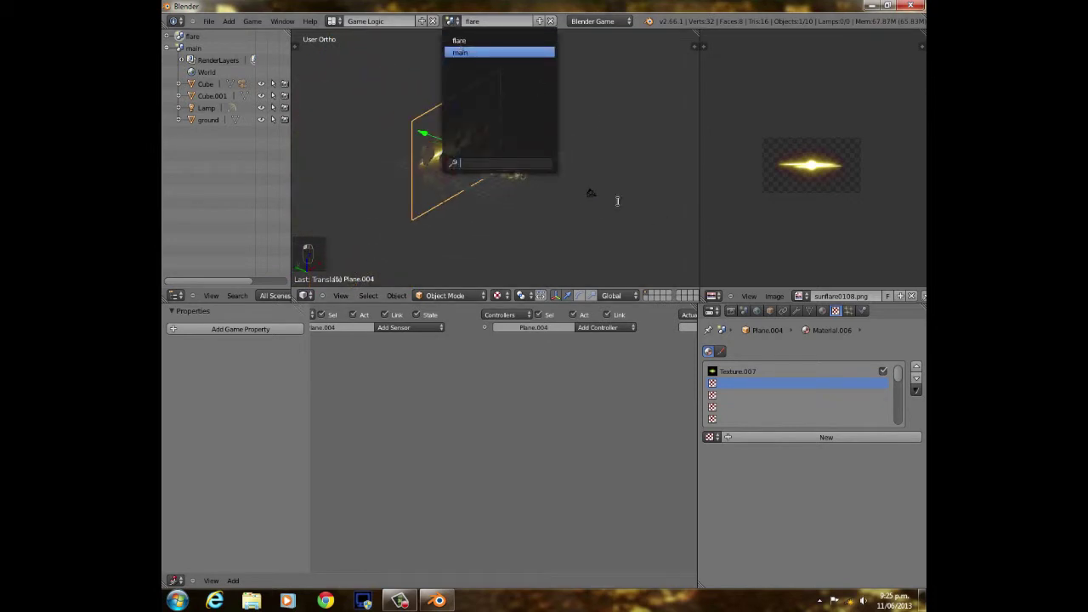
{"action": "left_click", "coordinate": [568, 175]}
{"action": "middle_click_drag", "start_coordinate": [568, 175], "coordinate": [564, 176]}
{"action": "left_click", "coordinate": [451, 21]}
{"action": "left_click", "coordinate": [466, 51]}
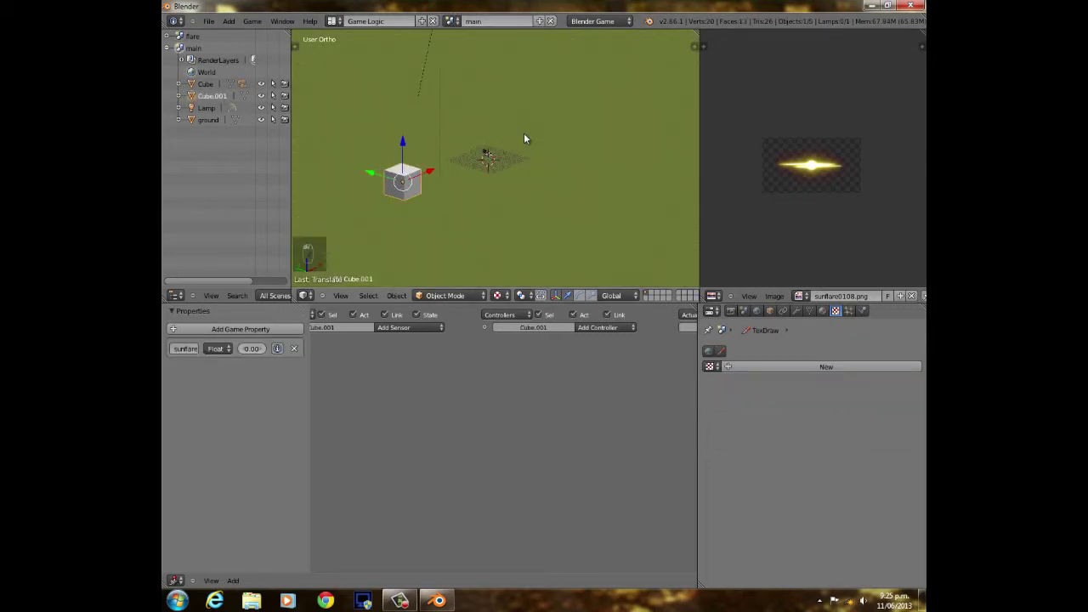
{"action": "key", "text": "KP_0"}
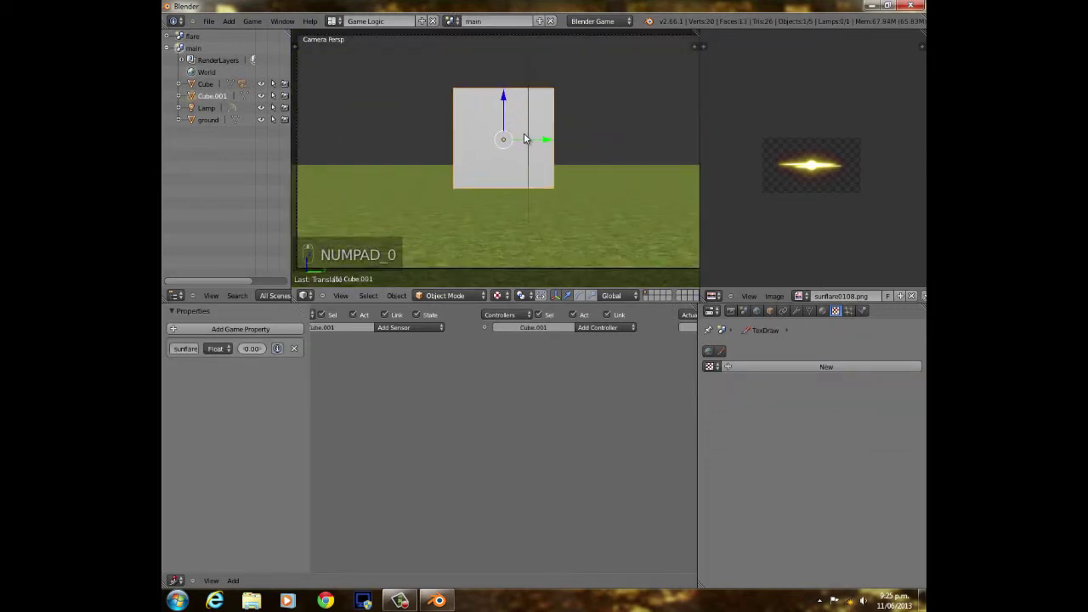
{"action": "key", "text": "p"}
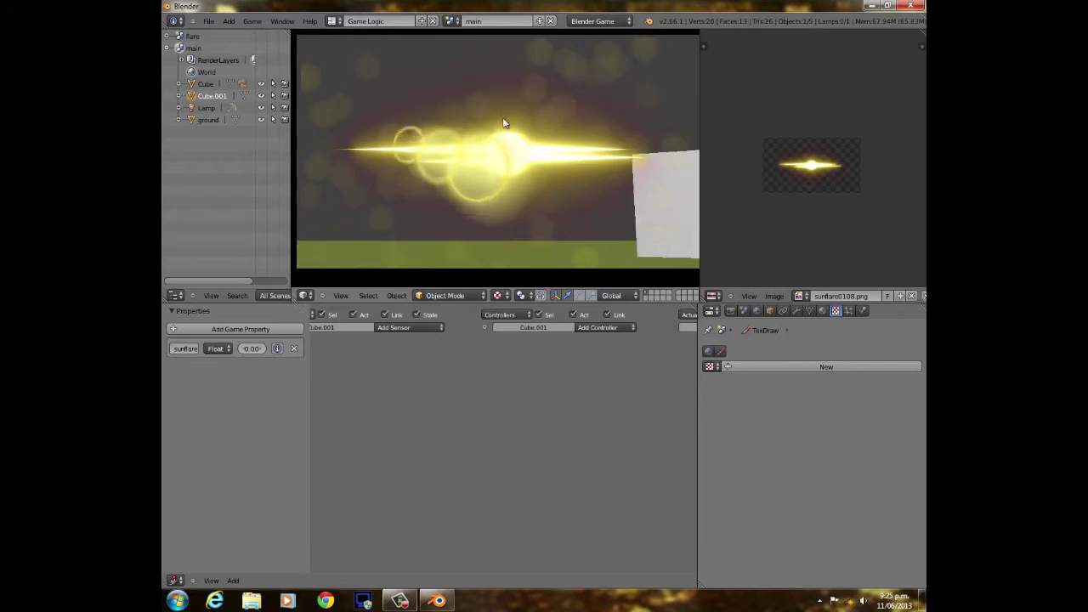
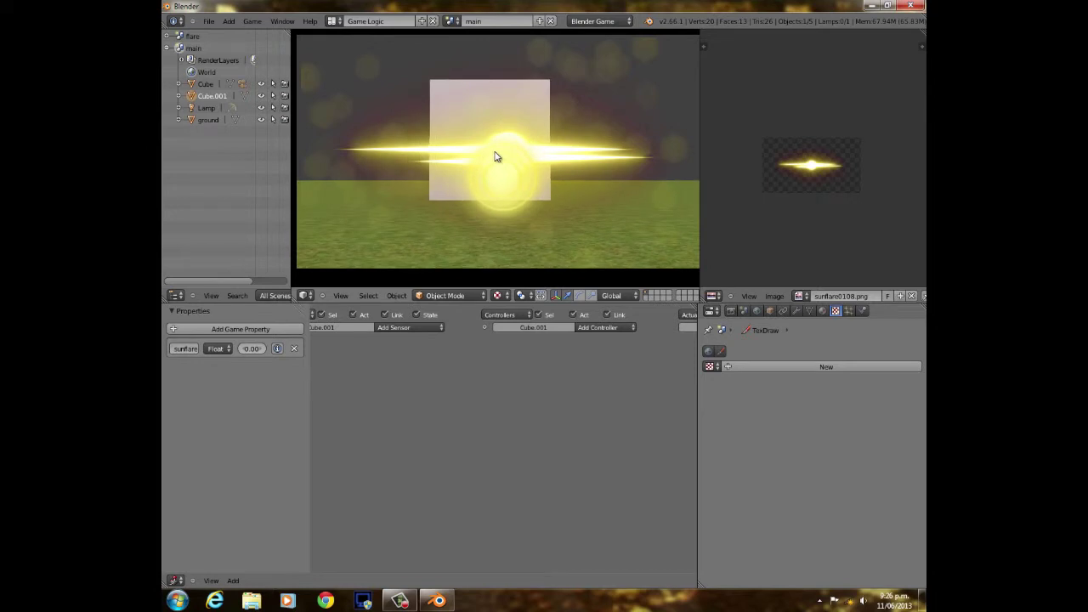
{"action": "key", "text": "Escape"}
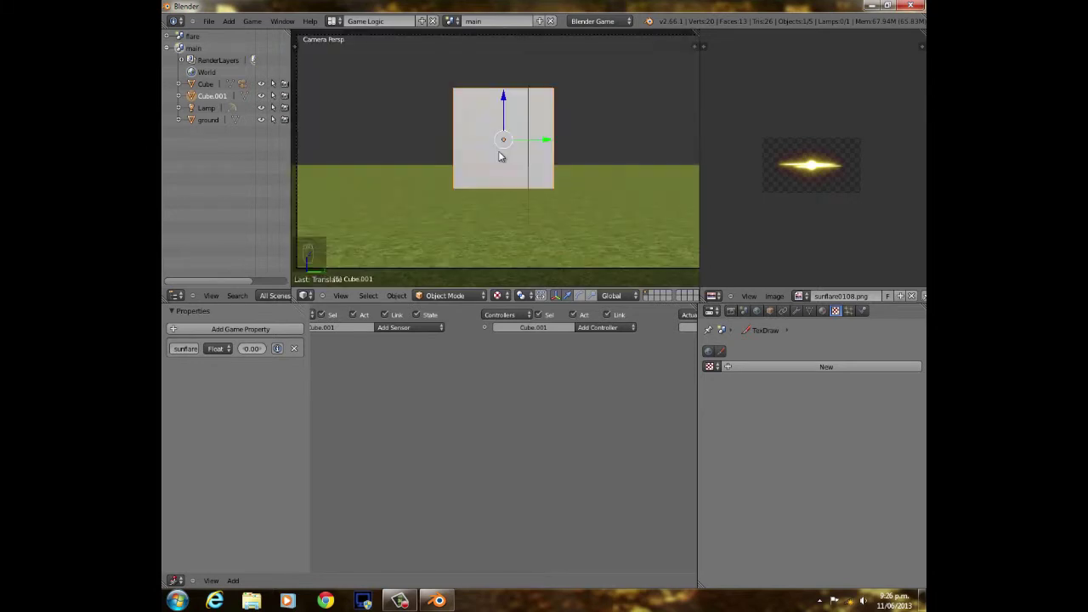
In the flare scene, lower the sunflare plane along Z and nudge it along X so its glow centres on the rings.
{"action": "left_click", "coordinate": [451, 20]}
{"action": "left_click", "coordinate": [467, 40]}
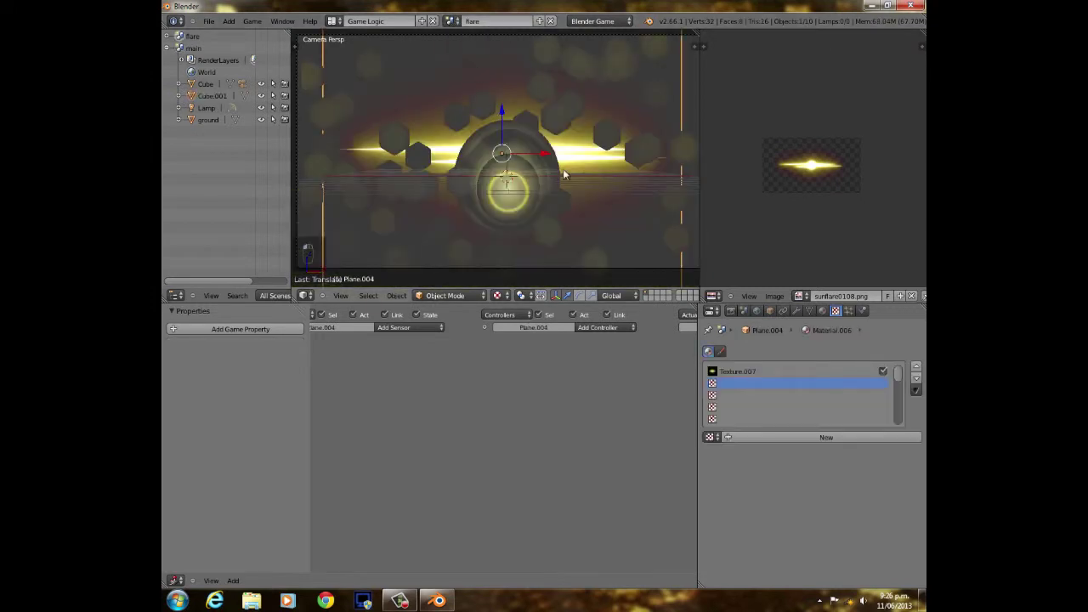
{"action": "key", "text": "g"}
{"action": "key", "text": "z"}
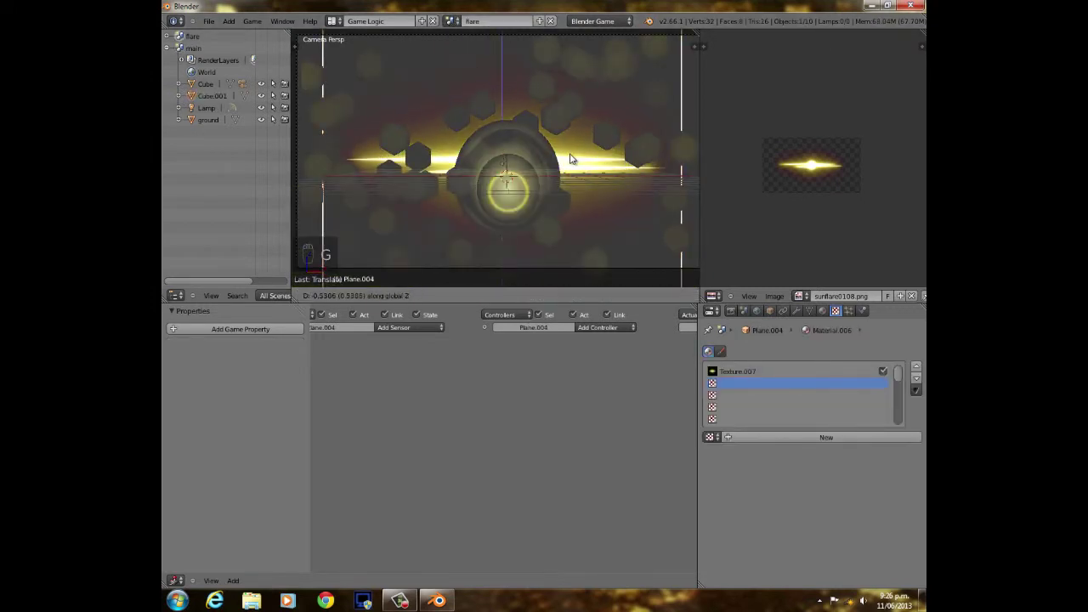
{"action": "left_click", "coordinate": [571, 171]}
{"action": "key", "text": "g"}
{"action": "key", "text": "x"}
{"action": "left_click", "coordinate": [565, 172]}
{"action": "key", "text": "g"}
{"action": "left_click", "coordinate": [561, 173]}
Run the game from the main scene again to check the repositioned sunflare, then stop it.
{"action": "left_click", "coordinate": [451, 20]}
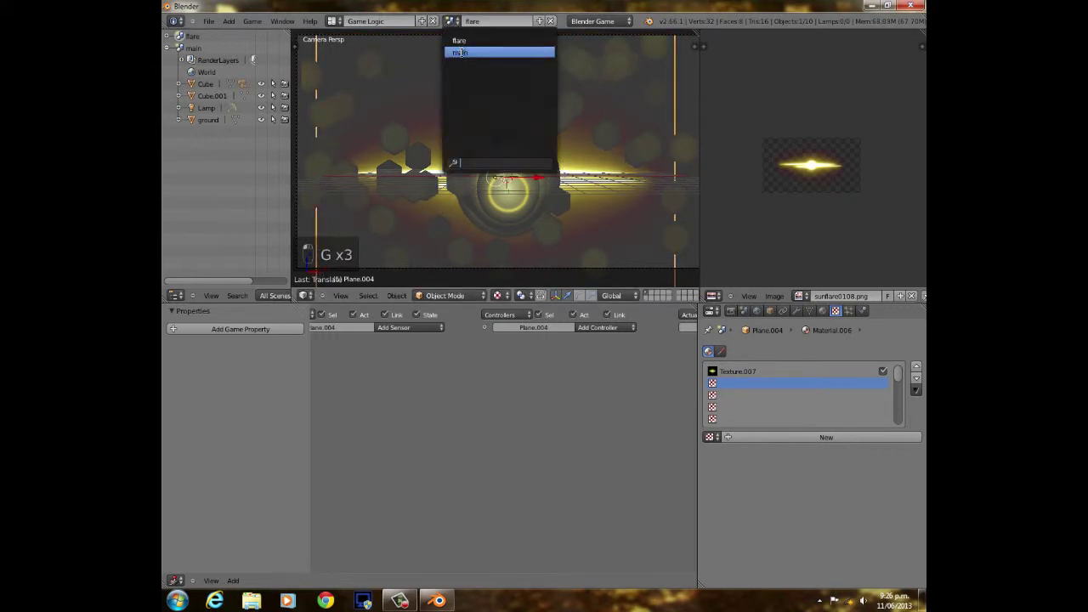
{"action": "left_click", "coordinate": [536, 52]}
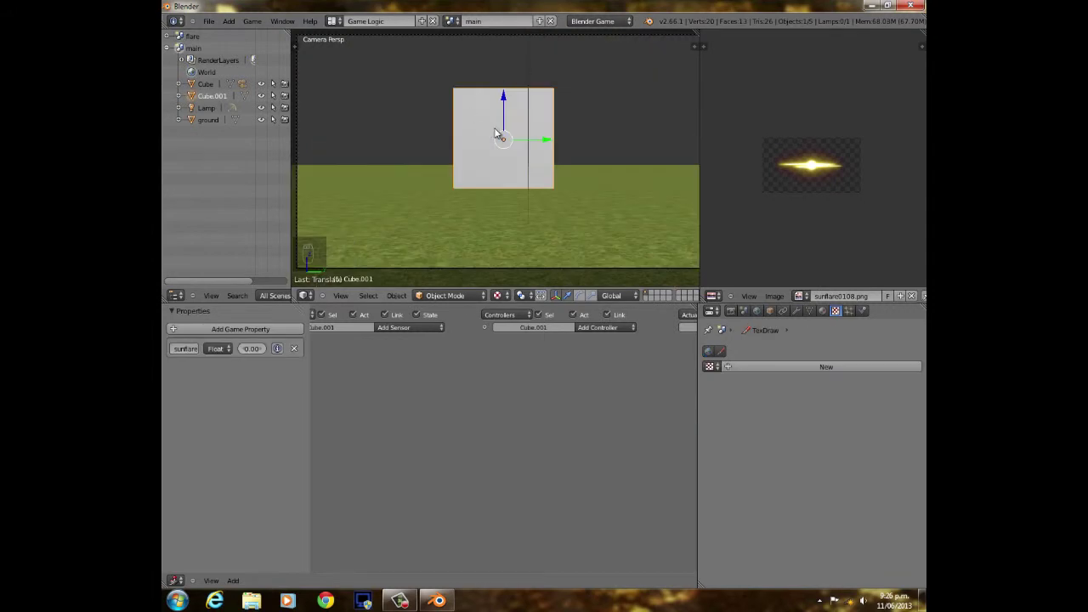
{"action": "key", "text": "p"}
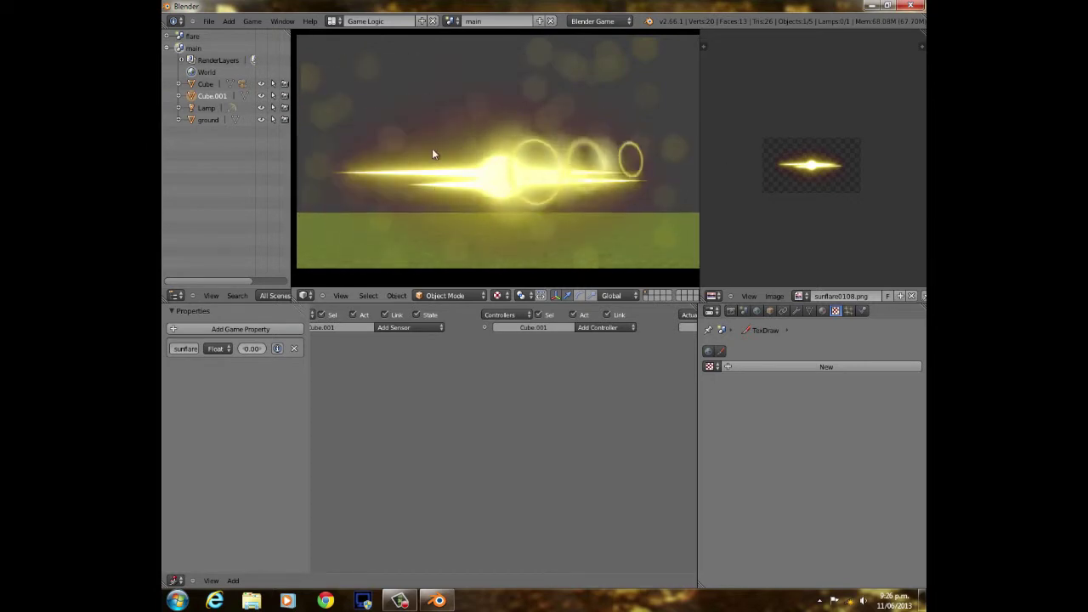
{"action": "key", "text": "Escape"}
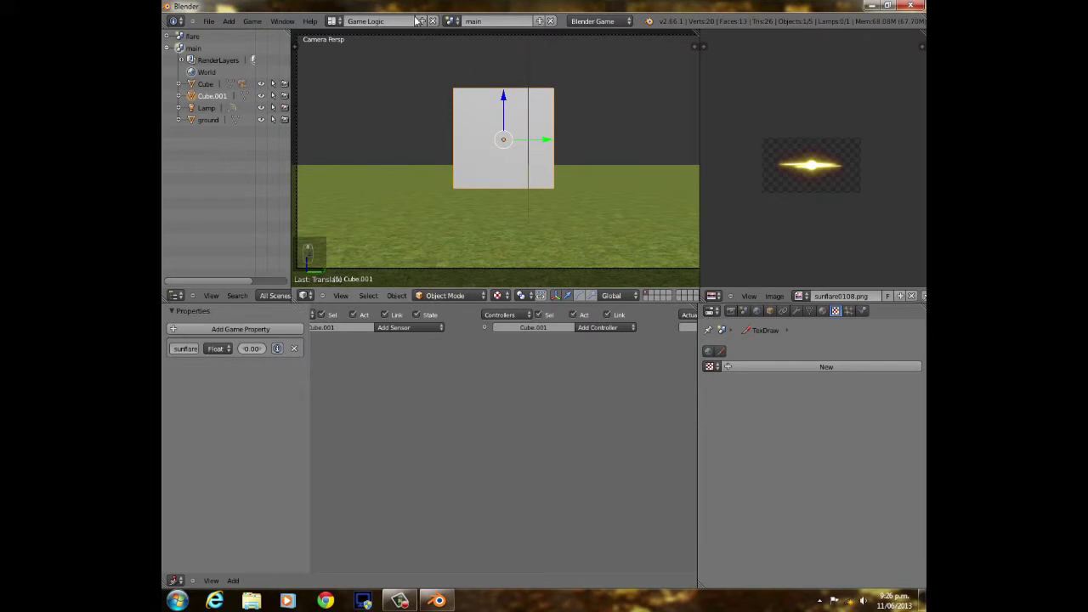
Select the main scene's camera and inspect the settings of its Always and Ray sensors.
{"action": "middle_click_drag", "start_coordinate": [563, 186], "coordinate": [443, 185]}
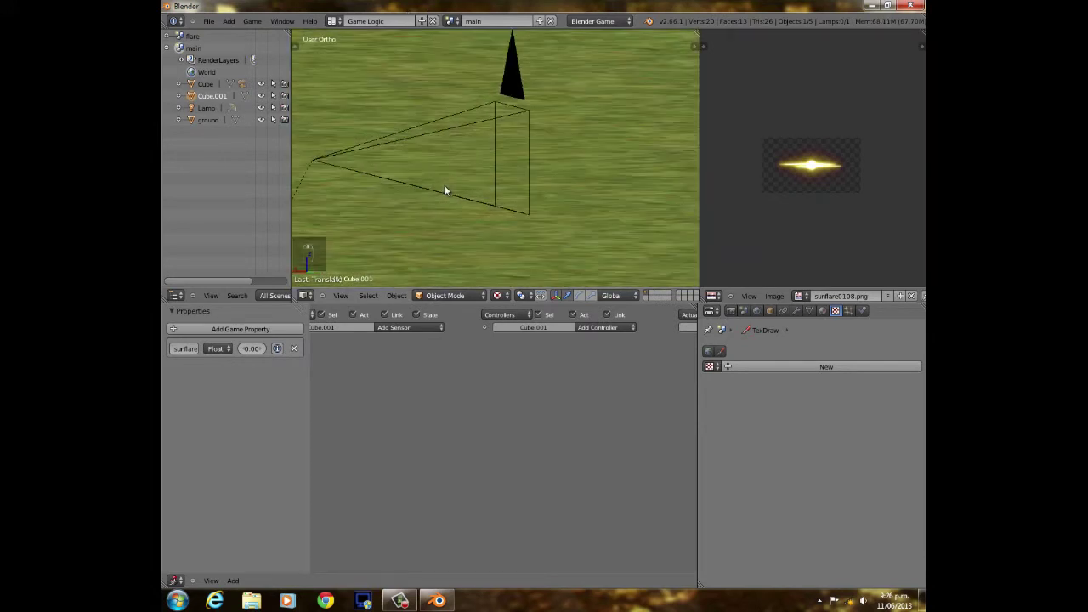
{"action": "scroll", "coordinate": [443, 196], "scroll_direction": "down", "scroll_amount": 5}
{"action": "scroll", "coordinate": [476, 204], "scroll_direction": "up", "scroll_amount": 3}
{"action": "middle_click_drag", "start_coordinate": [512, 216], "coordinate": [529, 155], "text": "shift"}
{"action": "scroll", "coordinate": [531, 119], "scroll_direction": "down", "scroll_amount": 3}
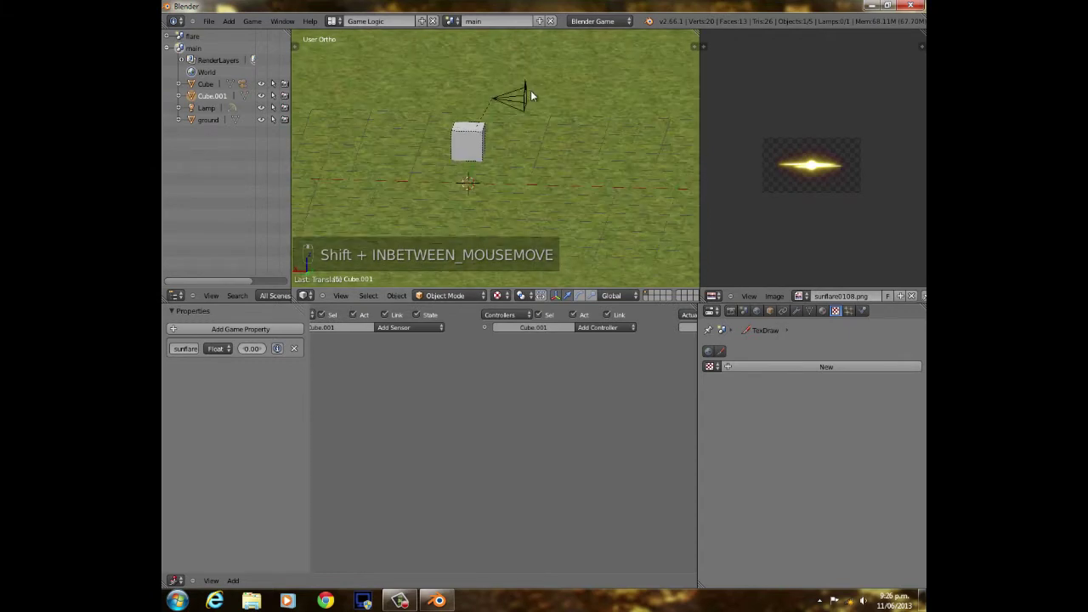
{"action": "middle_click_drag", "start_coordinate": [528, 95], "coordinate": [507, 150], "text": "shift"}
{"action": "scroll", "coordinate": [507, 151], "scroll_direction": "up", "scroll_amount": 2}
{"action": "right_click", "coordinate": [516, 125]}
{"action": "middle_click_drag", "start_coordinate": [378, 413], "coordinate": [635, 447]}
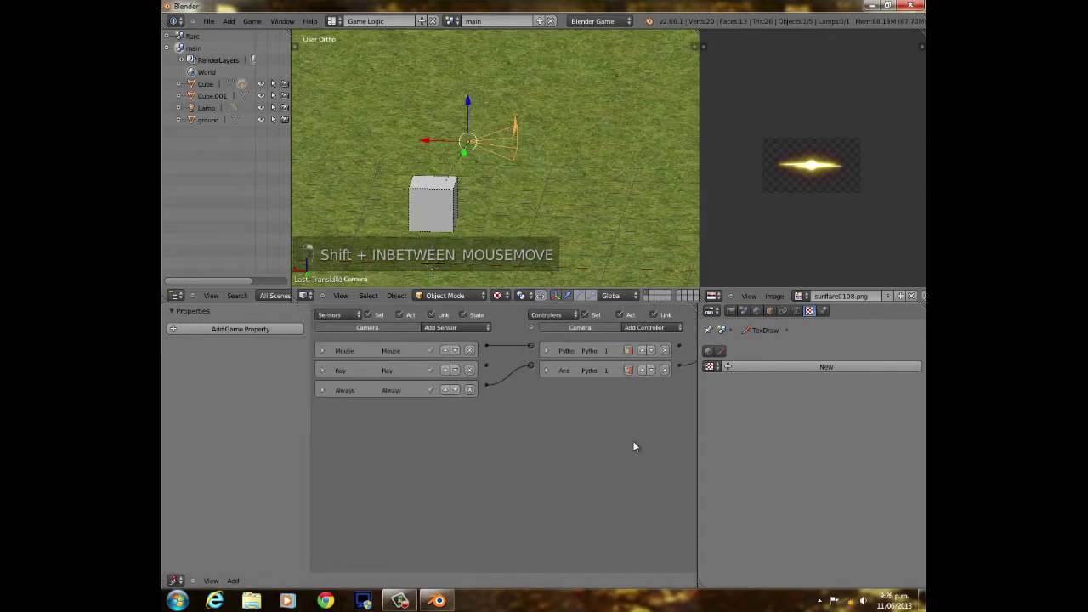
{"action": "left_click", "coordinate": [323, 390]}
{"action": "left_click", "coordinate": [322, 390]}
{"action": "left_click", "coordinate": [322, 371]}
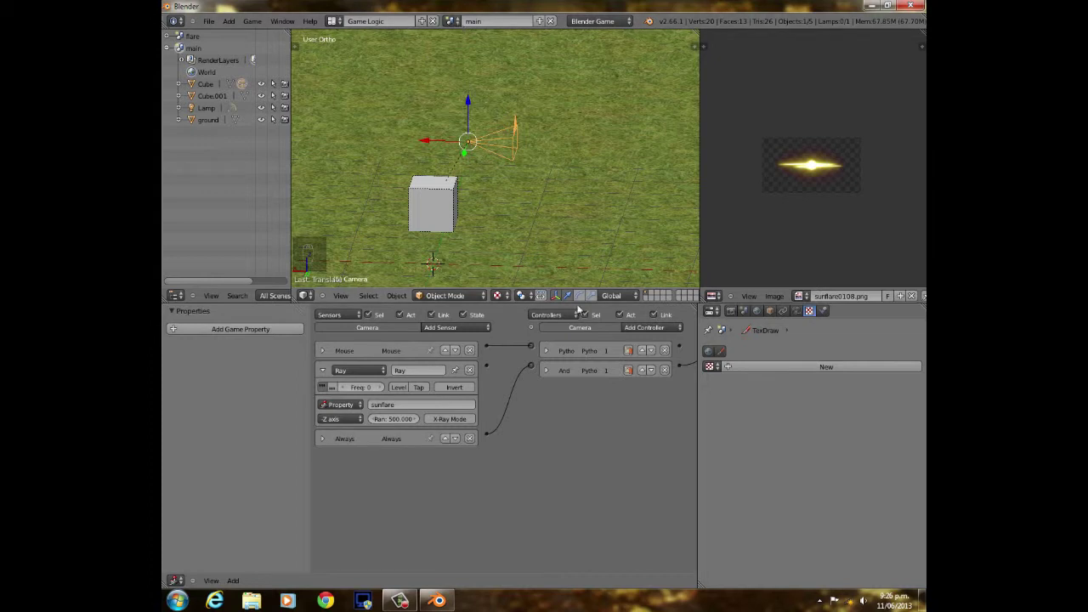
Add an And controller to the camera, move it up to second place and connect the Ray sensor to it.
{"action": "middle_click_drag", "start_coordinate": [639, 357], "coordinate": [514, 369]}
{"action": "scroll", "coordinate": [507, 170], "scroll_direction": "down", "scroll_amount": 3}
{"action": "scroll", "coordinate": [507, 169], "scroll_direction": "down", "scroll_amount": 1}
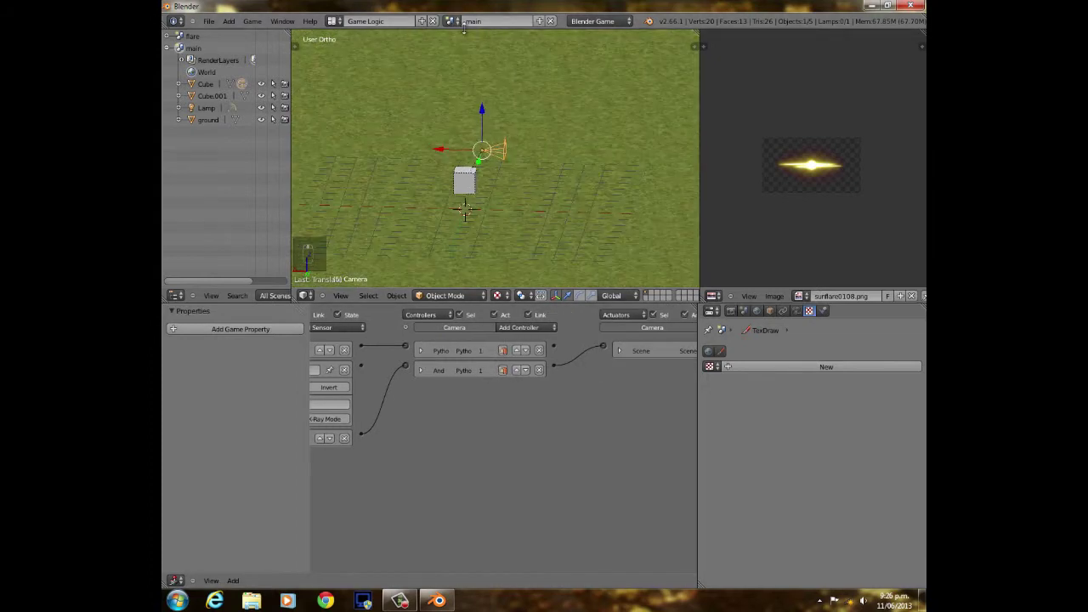
{"action": "scroll", "coordinate": [491, 368], "scroll_direction": "down", "scroll_amount": 2}
{"action": "scroll", "coordinate": [585, 390], "scroll_direction": "up", "scroll_amount": 2}
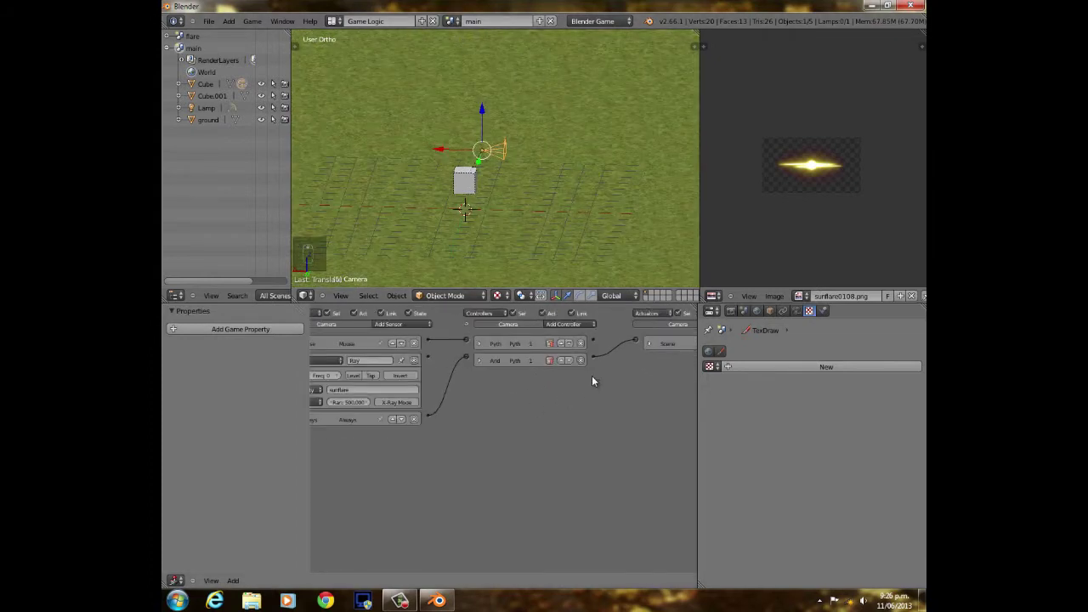
{"action": "left_click", "coordinate": [557, 325]}
{"action": "left_click", "coordinate": [559, 343]}
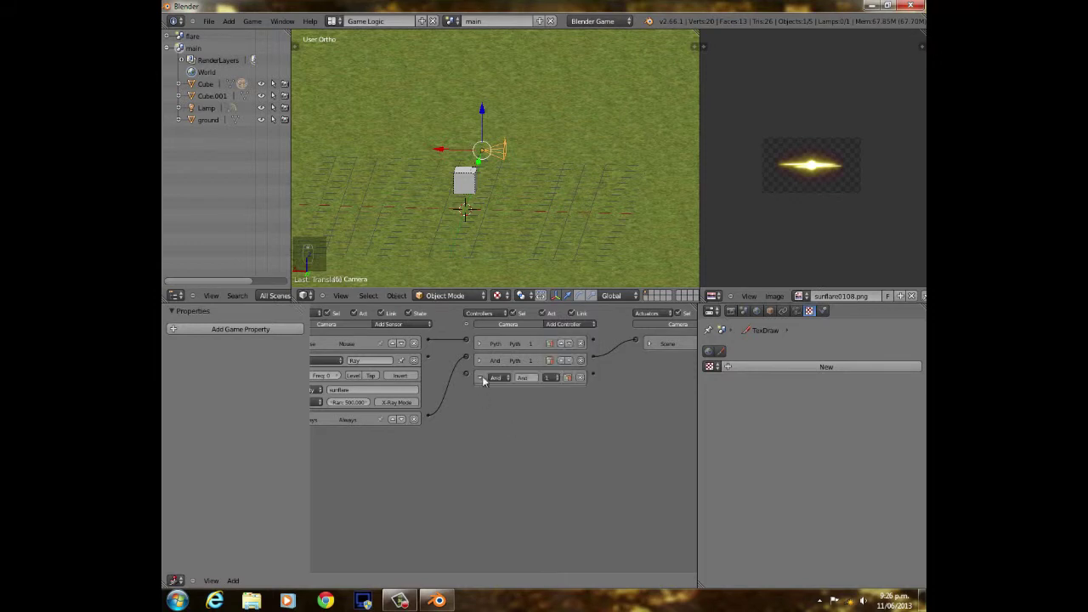
{"action": "left_click", "coordinate": [559, 379]}
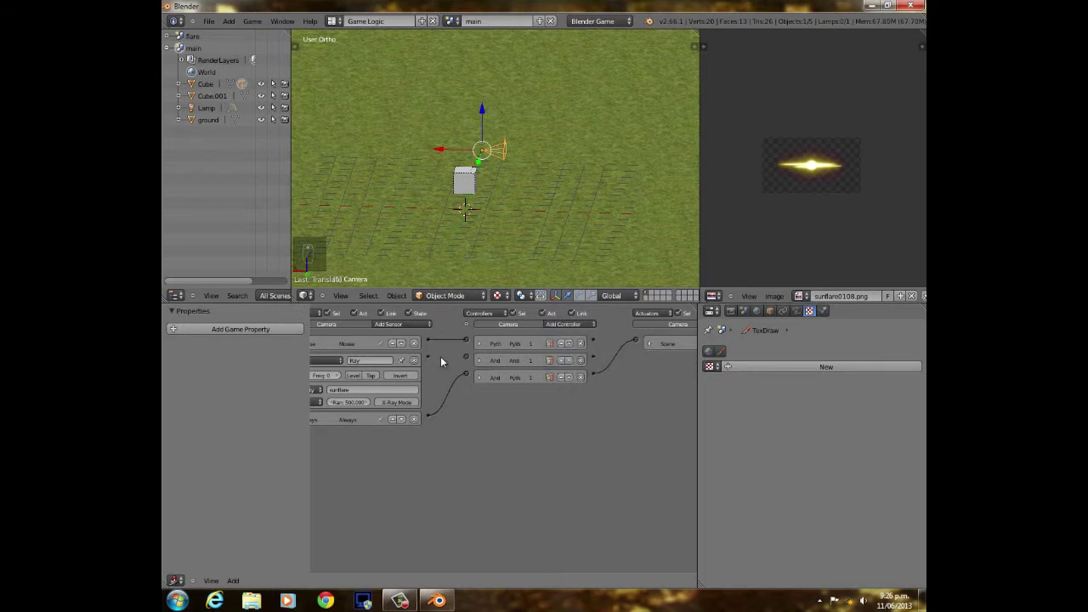
Add a Message actuator to the camera and browse the objects available as its recipient.
{"action": "middle_click_drag", "start_coordinate": [560, 374], "coordinate": [468, 374]}
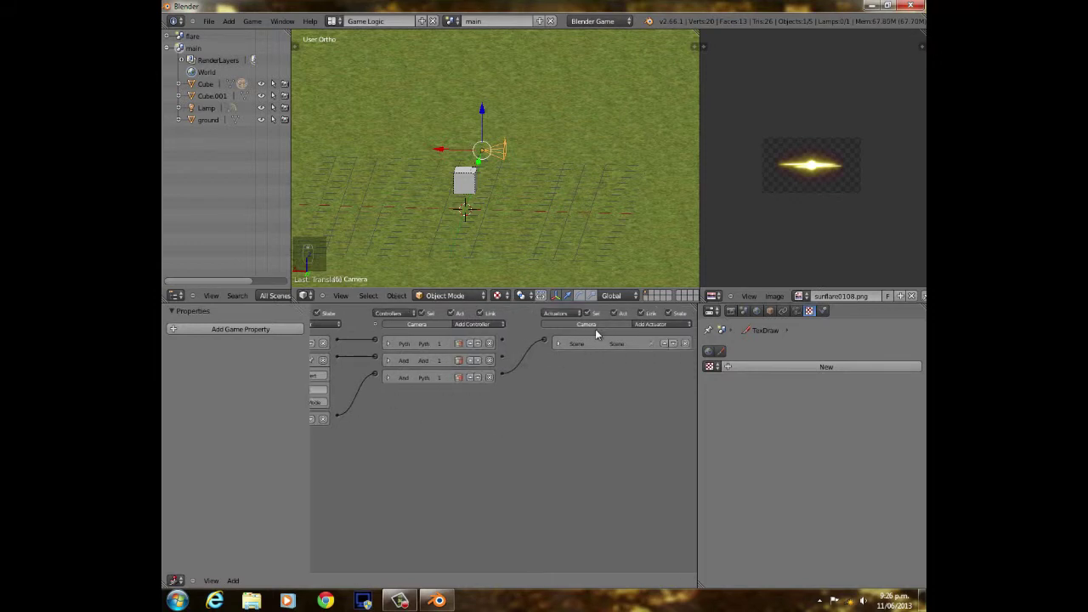
{"action": "left_click", "coordinate": [668, 324]}
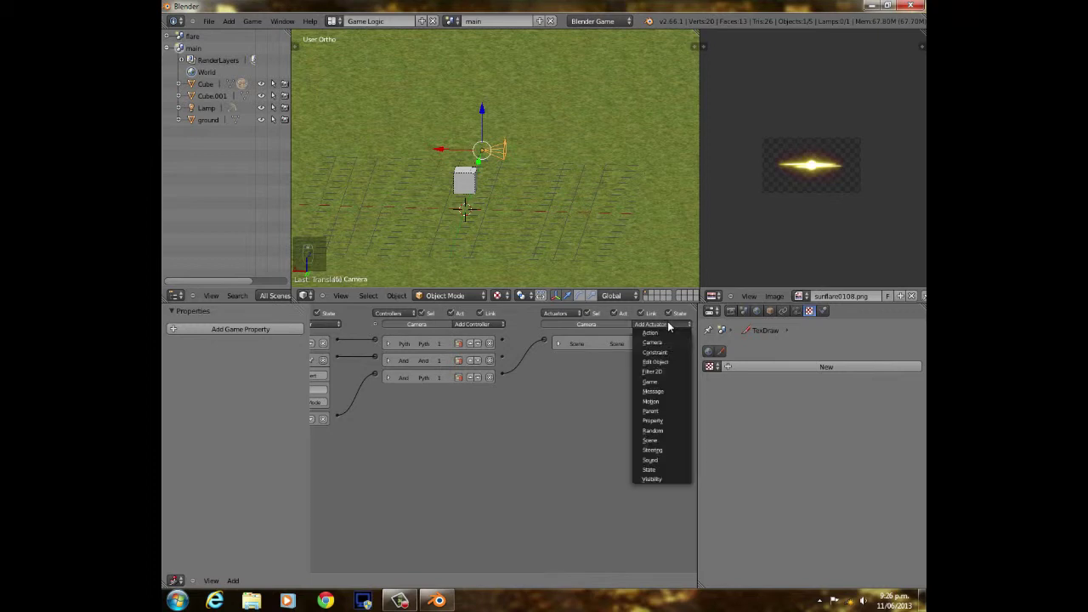
{"action": "left_click", "coordinate": [663, 392]}
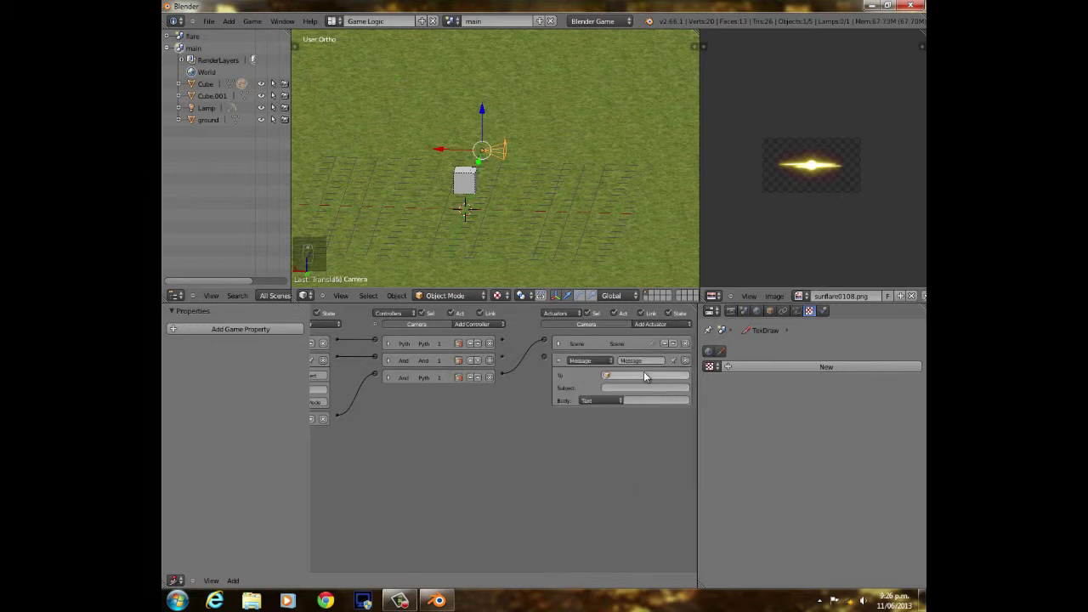
{"action": "left_click", "coordinate": [644, 374]}
{"action": "left_click", "coordinate": [650, 479]}
{"action": "left_click", "coordinate": [625, 374]}
{"action": "scroll", "coordinate": [641, 455], "scroll_direction": "down", "scroll_amount": 6}
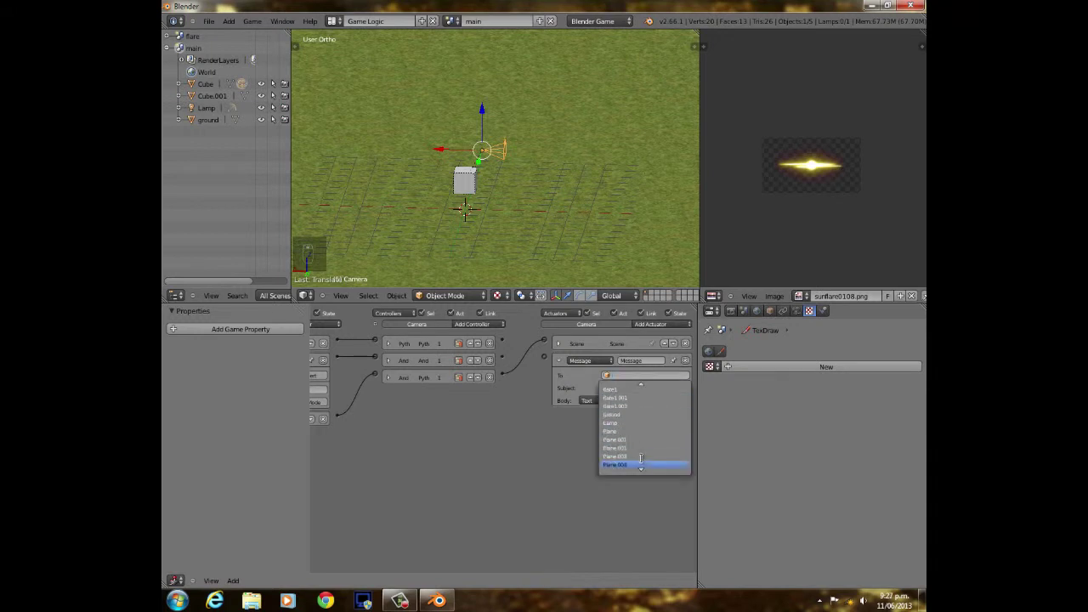
{"action": "scroll", "coordinate": [641, 458], "scroll_direction": "up", "scroll_amount": 5}
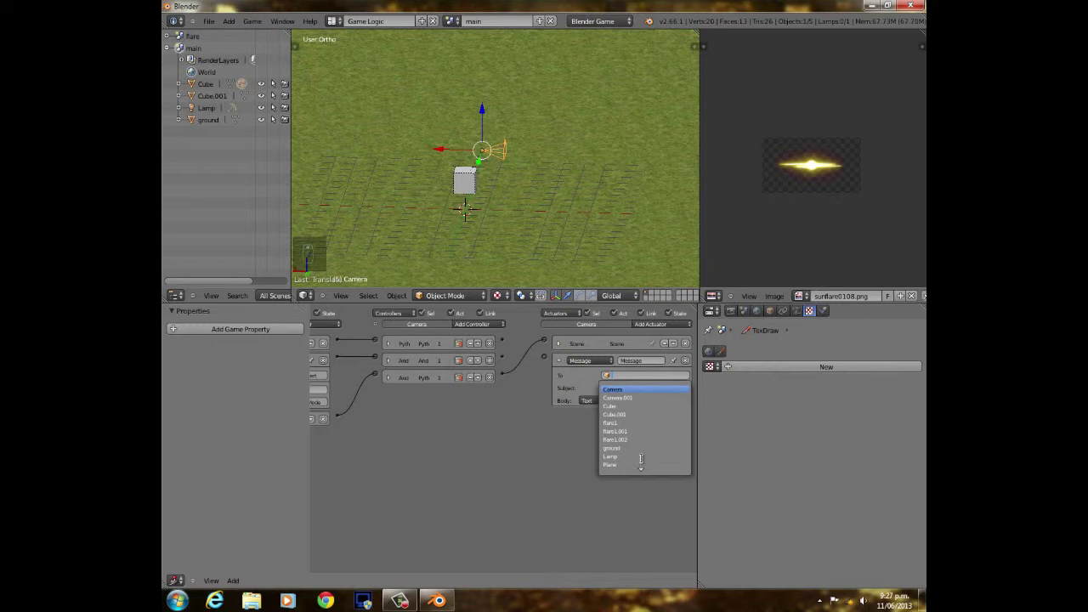
Switch to the flare scene, select the sunflare controller and check its object name.
{"action": "left_click", "coordinate": [452, 20]}
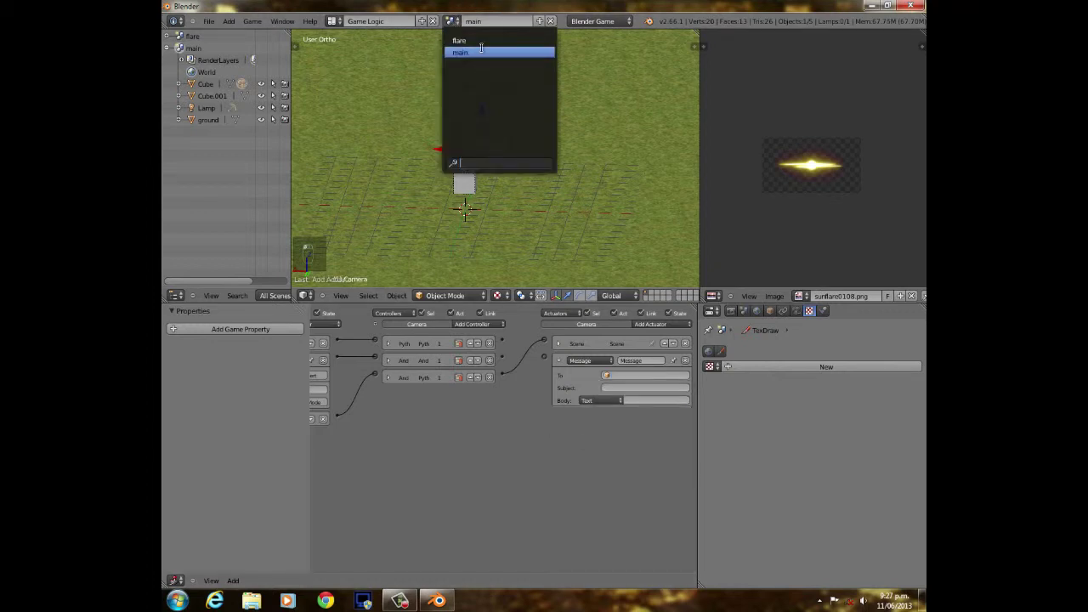
{"action": "left_click", "coordinate": [479, 40]}
{"action": "scroll", "coordinate": [546, 211], "scroll_direction": "down", "scroll_amount": 3}
{"action": "middle_click_drag", "start_coordinate": [532, 170], "coordinate": [480, 187]}
{"action": "right_click", "coordinate": [476, 193]}
{"action": "left_click", "coordinate": [770, 311]}
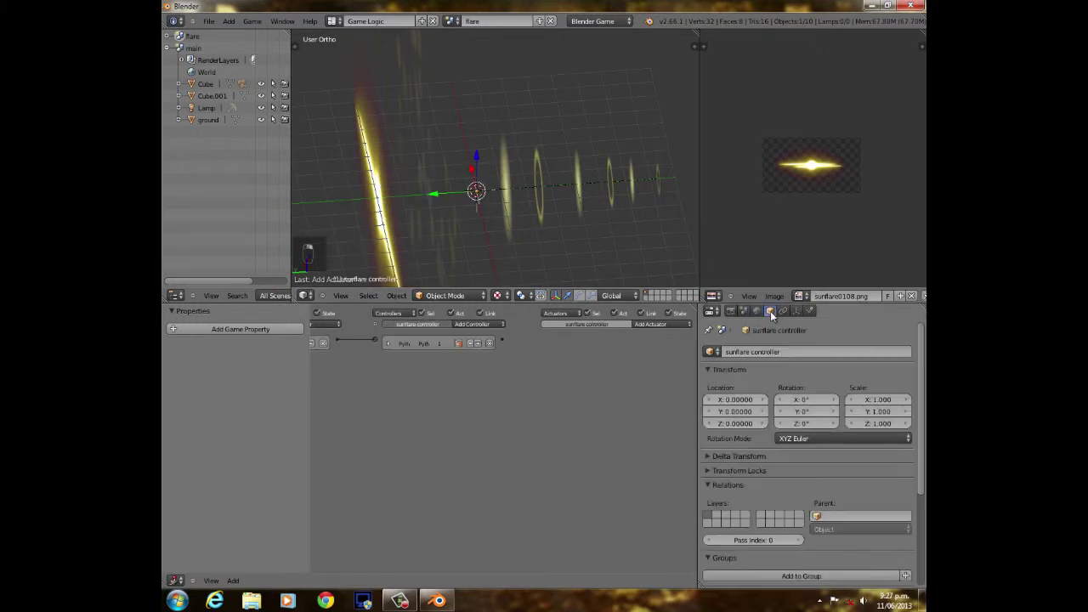
Return to the main scene and set the camera's Message actuator to send to the sunflare controller.
{"action": "left_click", "coordinate": [451, 20]}
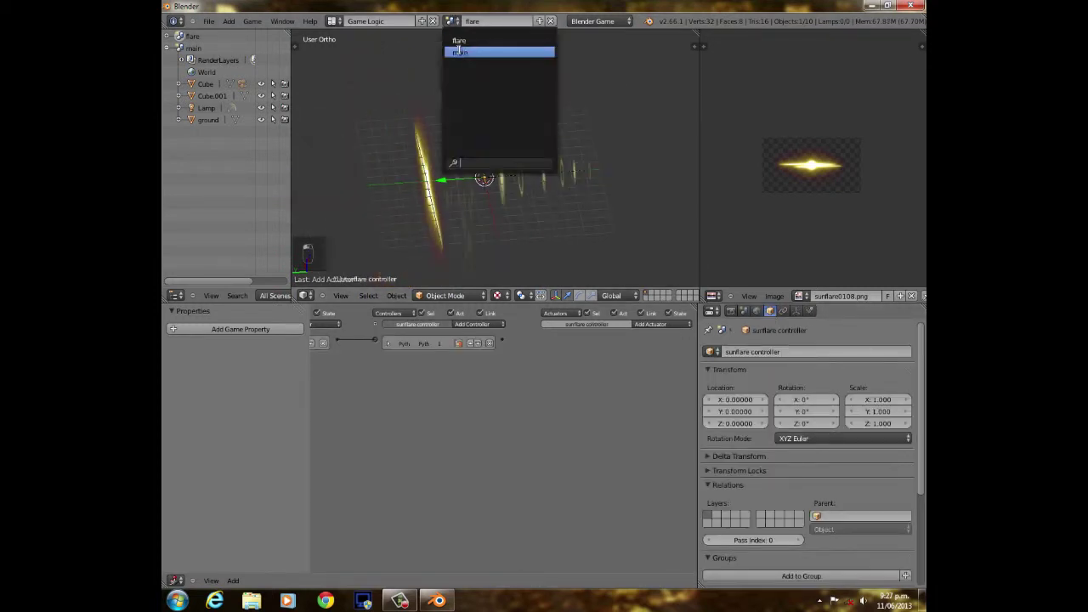
{"action": "left_click", "coordinate": [463, 52]}
{"action": "scroll", "coordinate": [586, 391], "scroll_direction": "up", "scroll_amount": 2}
{"action": "left_click", "coordinate": [661, 393]}
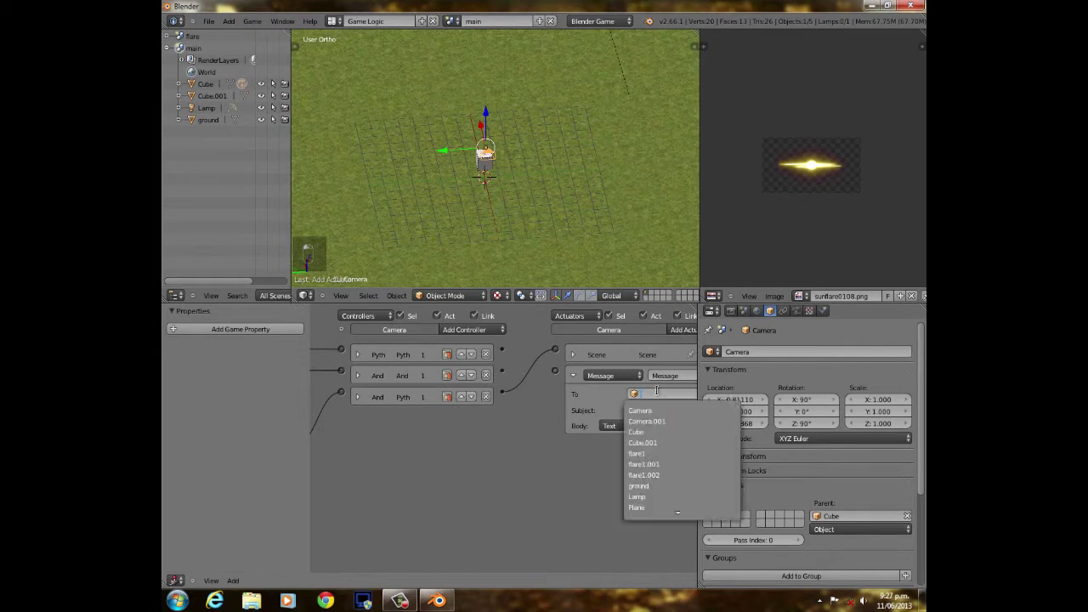
{"action": "scroll", "coordinate": [656, 507], "scroll_direction": "down", "scroll_amount": 6}
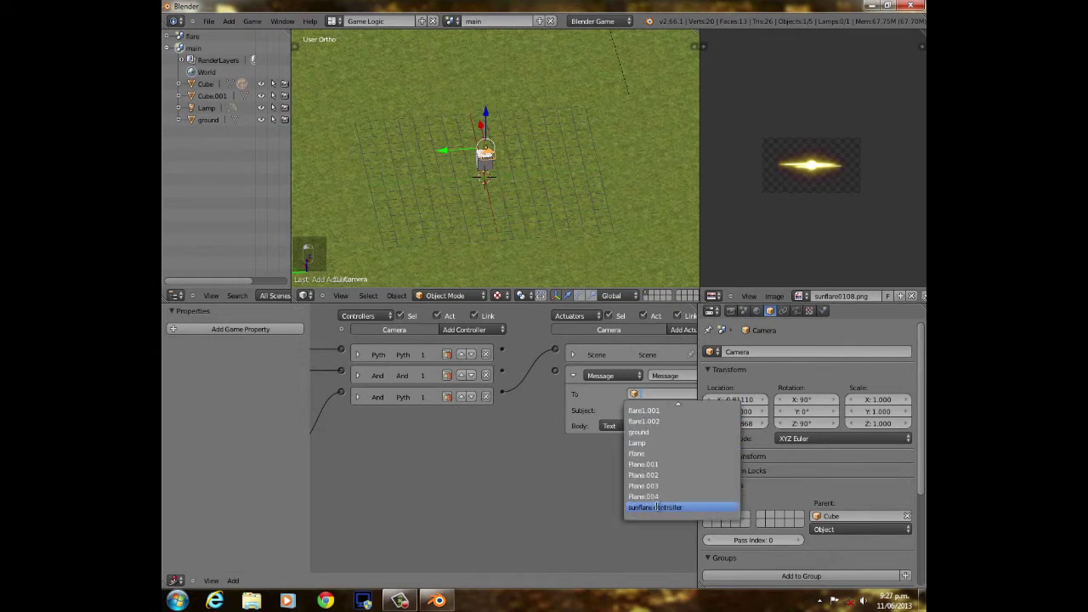
{"action": "left_click", "coordinate": [657, 508]}
Set the message subject to "on" and its text body to "body", and connect the camera's second controller to the Message actuator.
{"action": "scroll", "coordinate": [598, 510], "scroll_direction": "right", "scroll_amount": 2, "text": "ctrl"}
{"action": "left_click", "coordinate": [610, 410]}
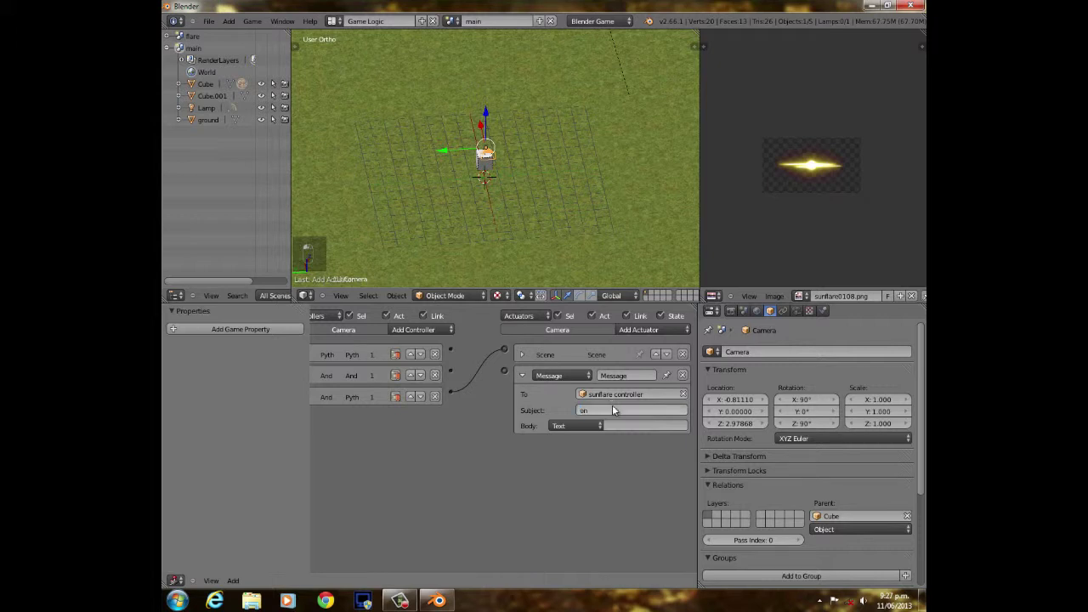
{"action": "left_click", "coordinate": [623, 426]}
{"action": "key", "text": "Return"}
{"action": "scroll", "coordinate": [470, 372], "scroll_direction": "down", "scroll_amount": 3}
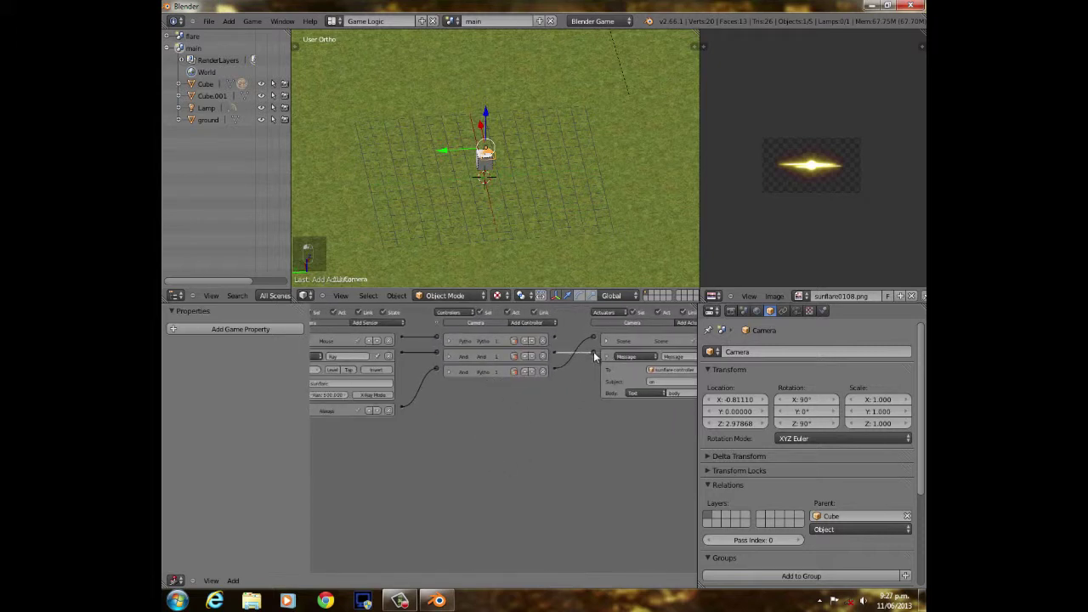
{"action": "left_click", "coordinate": [606, 357]}
Add a second Message actuator and a Nand controller to the camera.
{"action": "scroll", "coordinate": [629, 348], "scroll_direction": "right", "scroll_amount": 2, "text": "ctrl"}
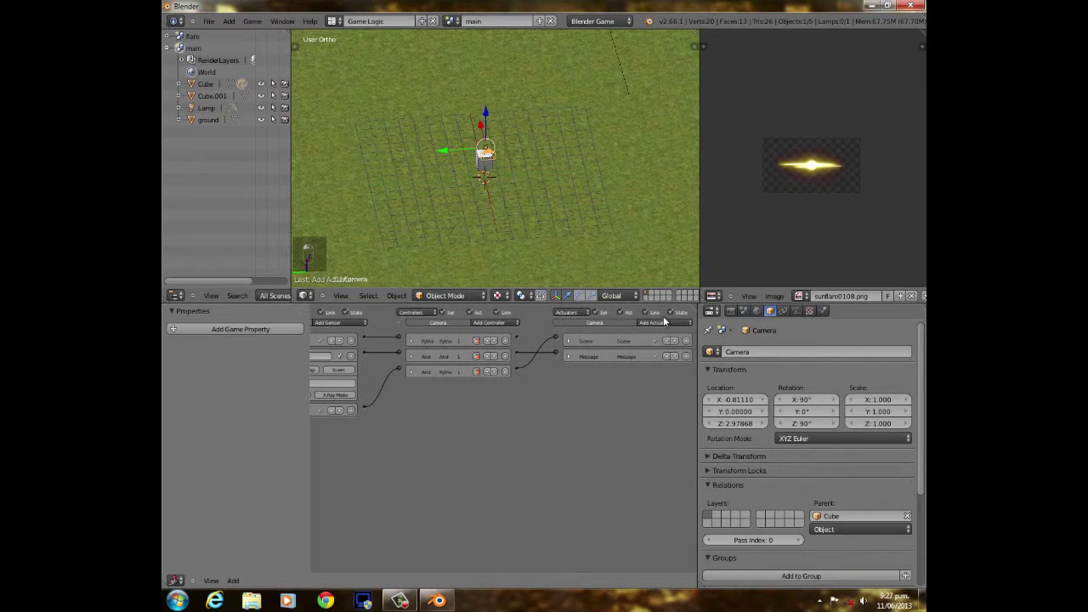
{"action": "left_click", "coordinate": [666, 324]}
{"action": "left_click", "coordinate": [664, 387]}
{"action": "scroll", "coordinate": [646, 391], "scroll_direction": "up", "scroll_amount": 1}
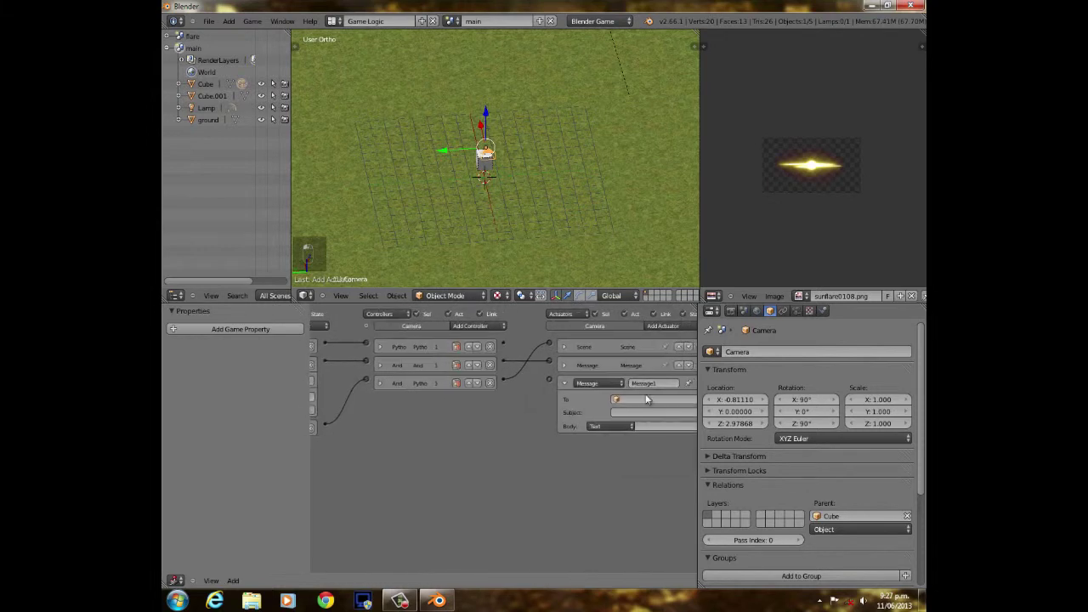
{"action": "left_click", "coordinate": [646, 399]}
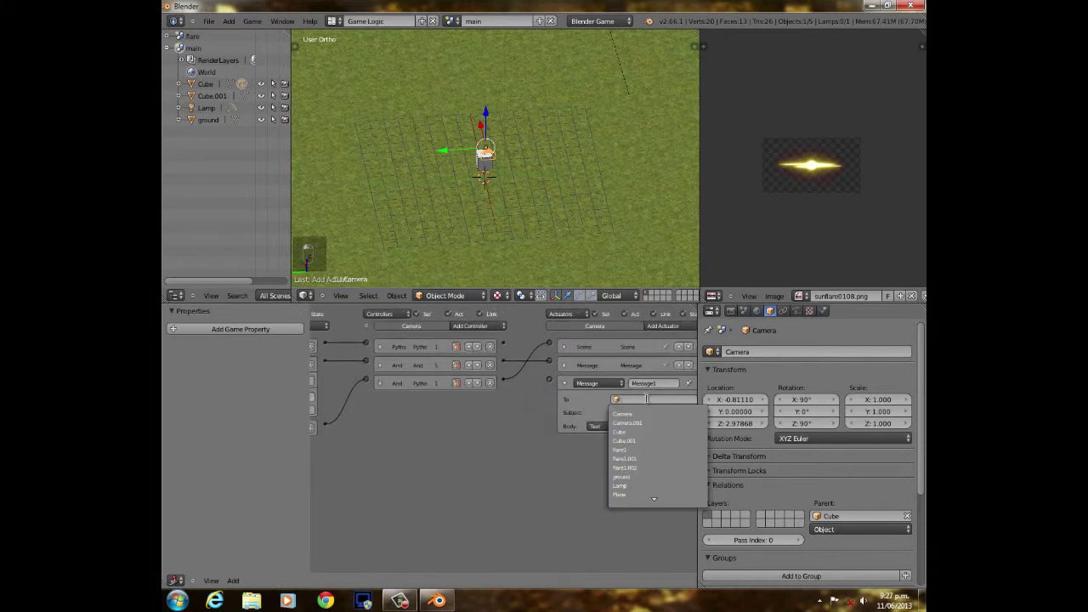
{"action": "left_click", "coordinate": [476, 327]}
{"action": "left_click", "coordinate": [479, 355]}
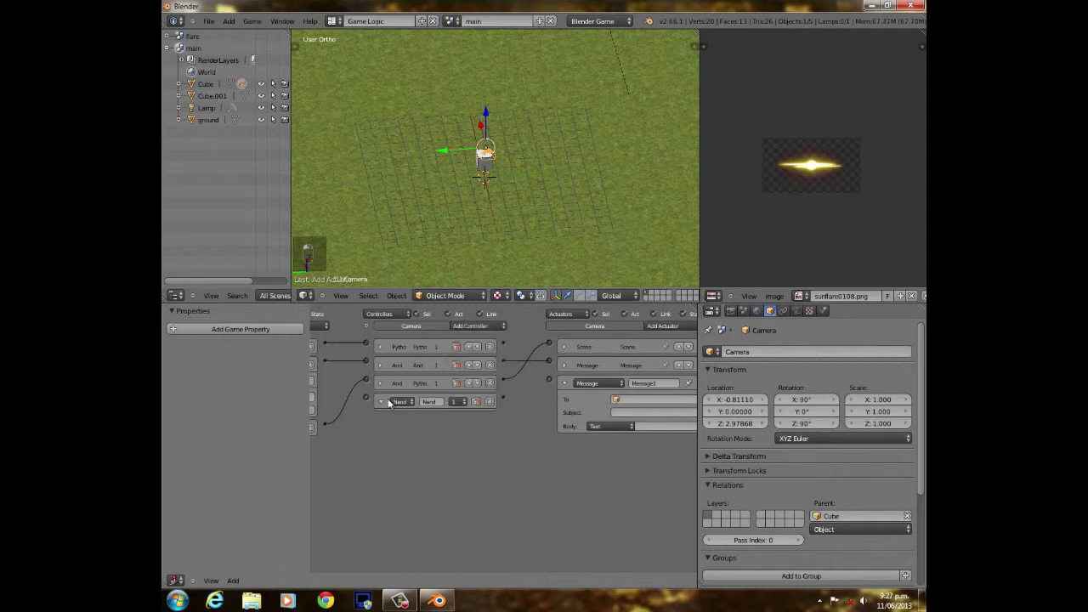
Collapse the Ray sensor, move the Nand controller up to third place and connect the Ray sensor to it.
{"action": "scroll", "coordinate": [341, 372], "scroll_direction": "down", "scroll_amount": 1}
{"action": "middle_click_drag", "start_coordinate": [341, 372], "coordinate": [521, 377]}
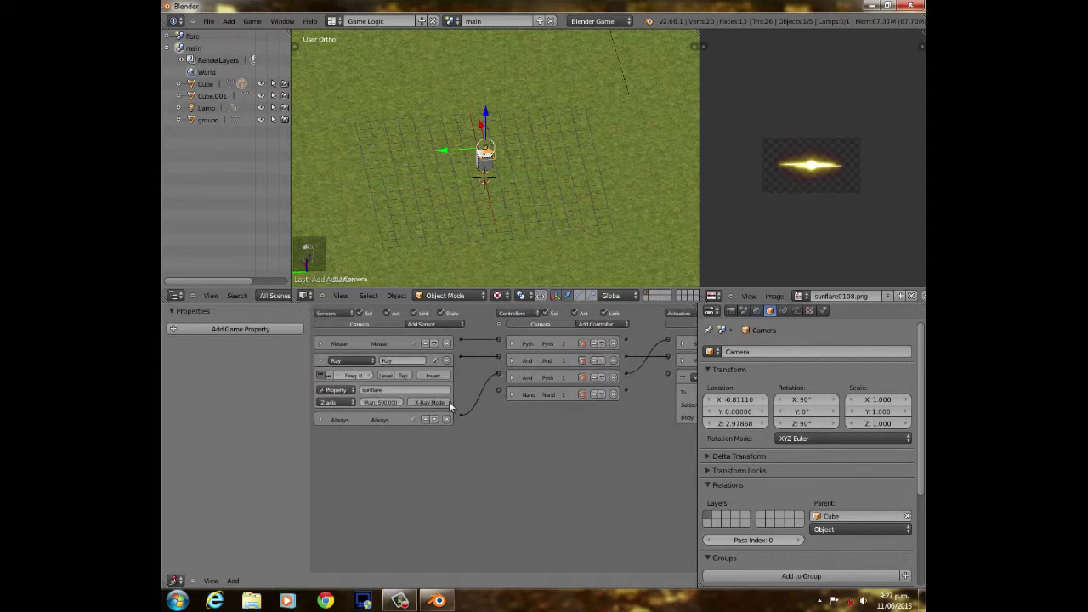
{"action": "scroll", "coordinate": [508, 130], "scroll_direction": "down", "scroll_amount": 4}
{"action": "middle_click_drag", "start_coordinate": [553, 396], "coordinate": [390, 394]}
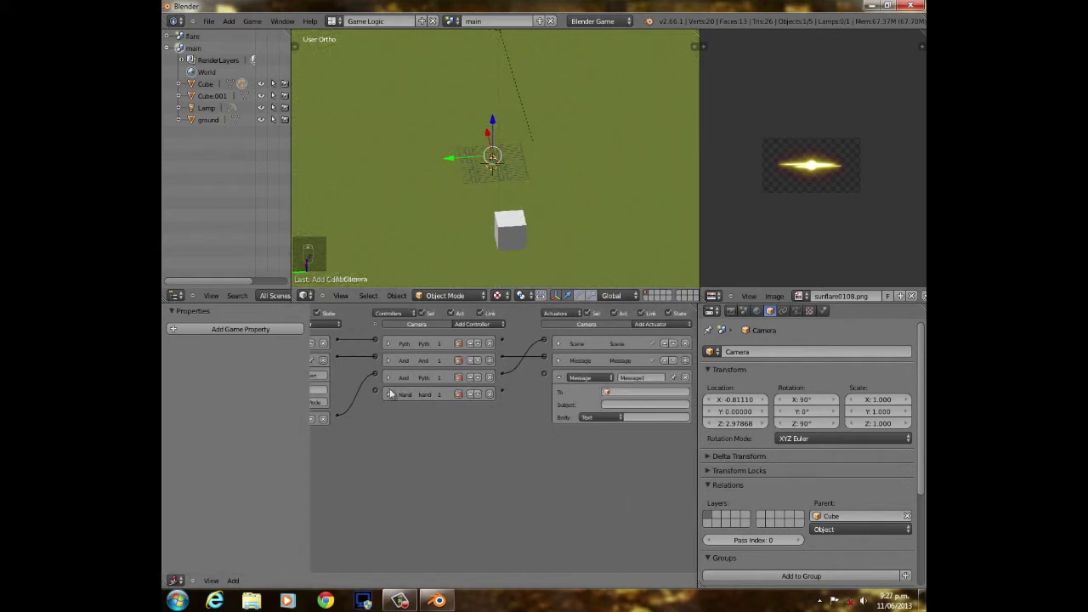
{"action": "left_click", "coordinate": [559, 361]}
{"action": "left_click", "coordinate": [559, 361]}
{"action": "middle_click_drag", "start_coordinate": [315, 386], "coordinate": [433, 391]}
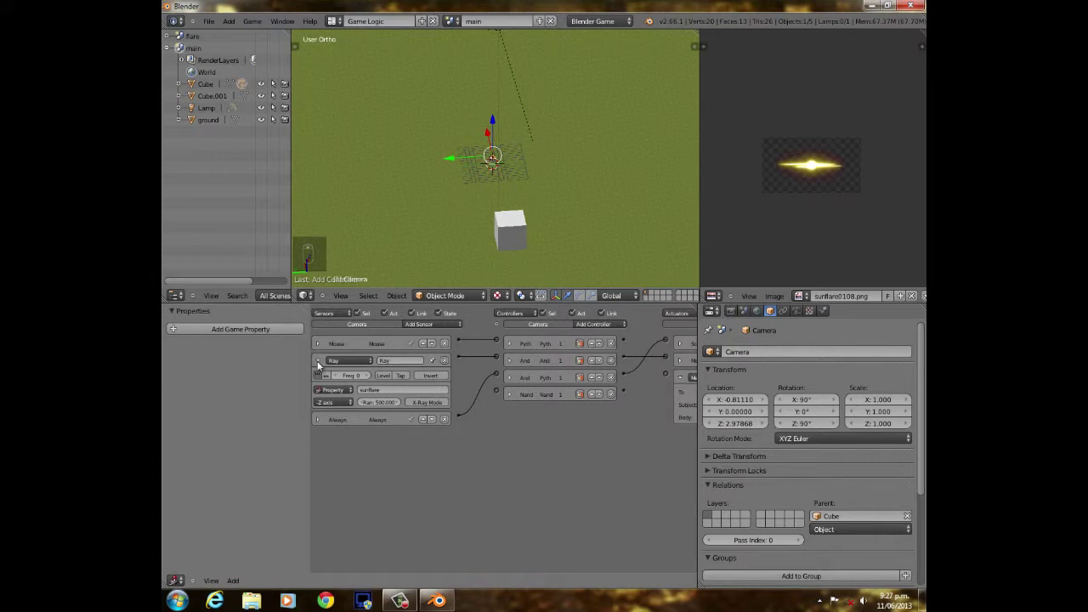
{"action": "left_click", "coordinate": [319, 364]}
{"action": "middle_click_drag", "start_coordinate": [506, 398], "coordinate": [449, 405]}
{"action": "left_click", "coordinate": [451, 395]}
{"action": "left_click", "coordinate": [534, 393]}
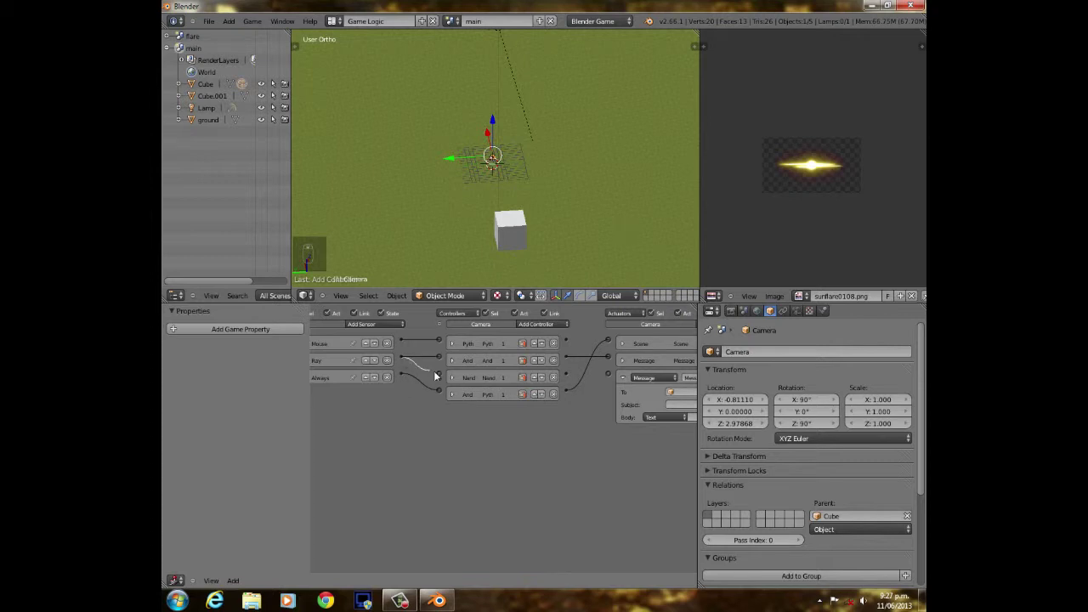
Connect the Nand controller to the second Message actuator and address it to the sunflare controller with subject "off" and text "body".
{"action": "scroll", "coordinate": [510, 383], "scroll_direction": "right", "scroll_amount": 4, "text": "ctrl"}
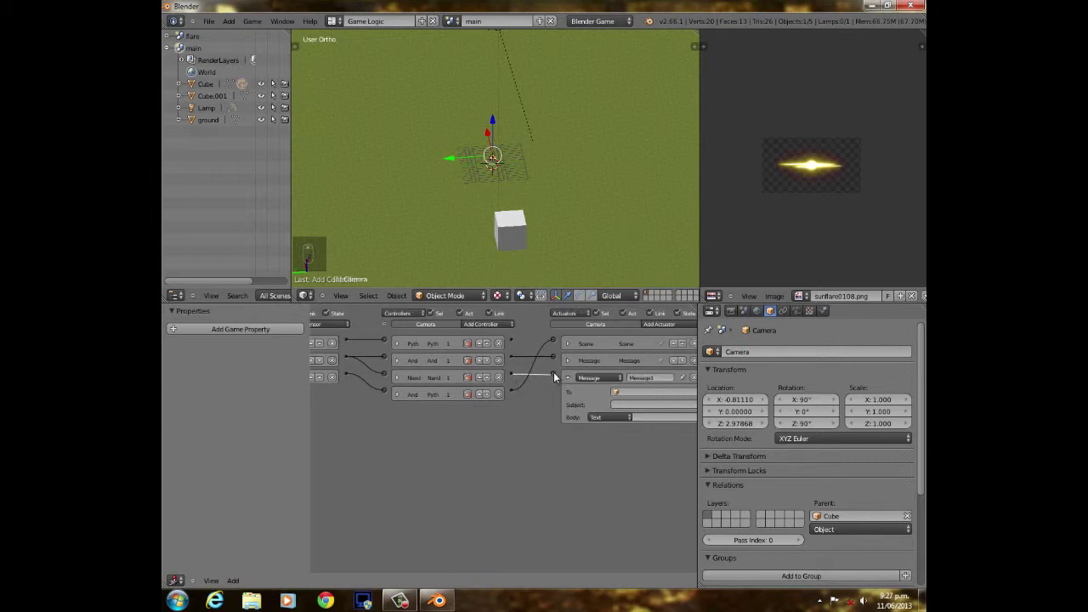
{"action": "left_click", "coordinate": [652, 392]}
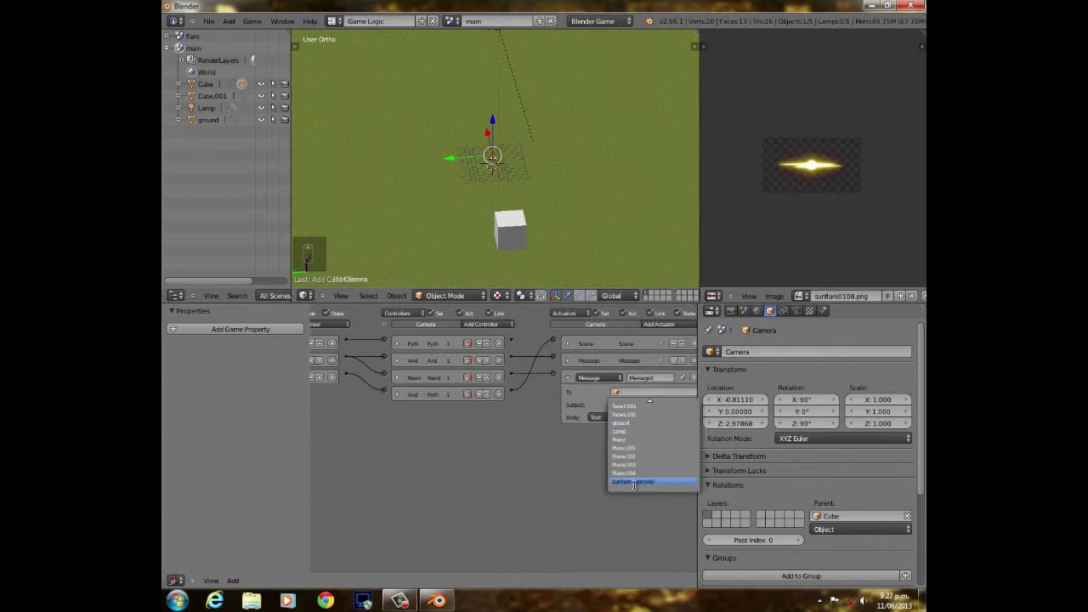
{"action": "left_click", "coordinate": [634, 482]}
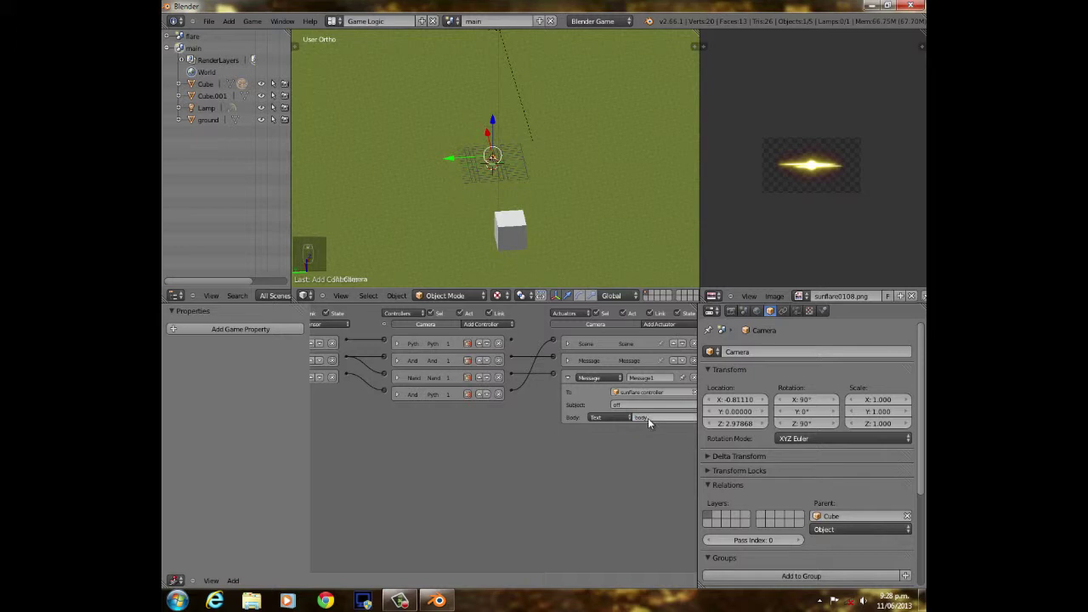
{"action": "scroll", "coordinate": [593, 398], "scroll_direction": "down", "scroll_amount": 2}
{"action": "left_click", "coordinate": [585, 362]}
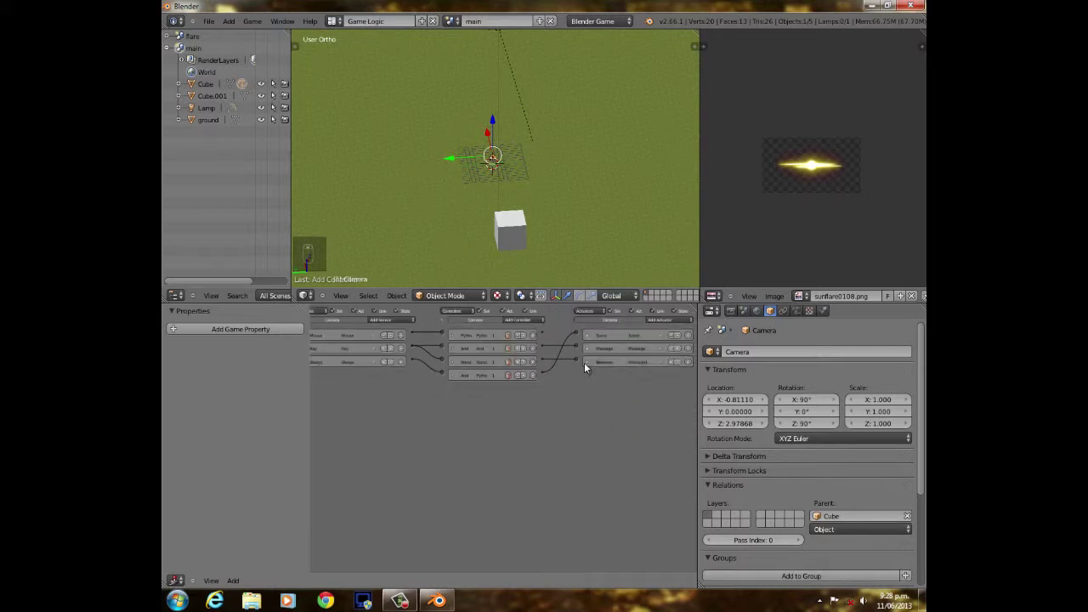
In the flare scene, add two Message sensors to the sunflare controller, one with subject "on" and one with "off".
{"action": "left_click", "coordinate": [460, 41]}
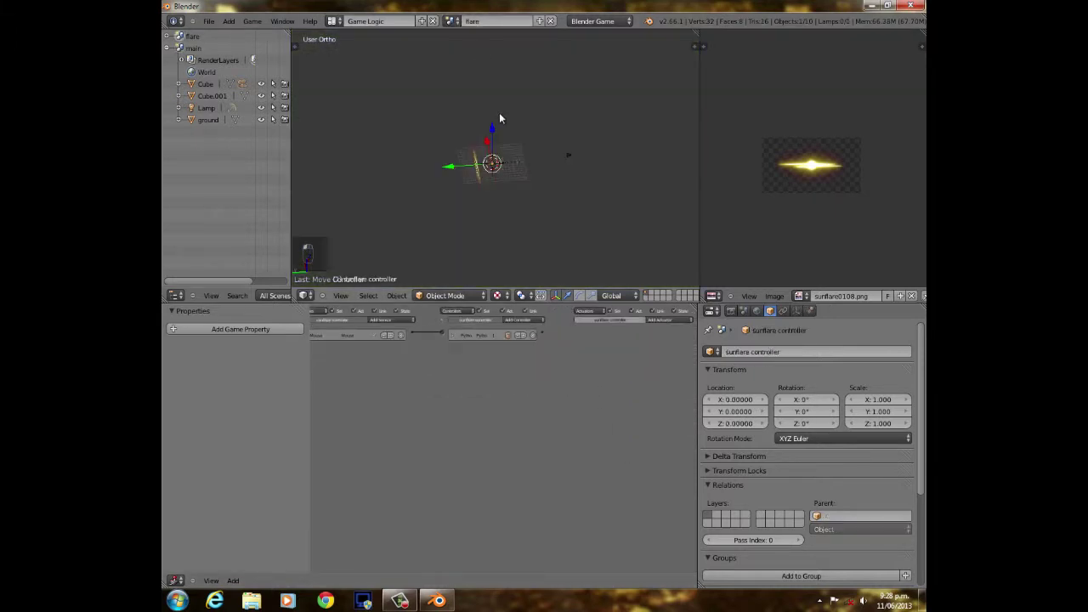
{"action": "scroll", "coordinate": [413, 349], "scroll_direction": "up", "scroll_amount": 4}
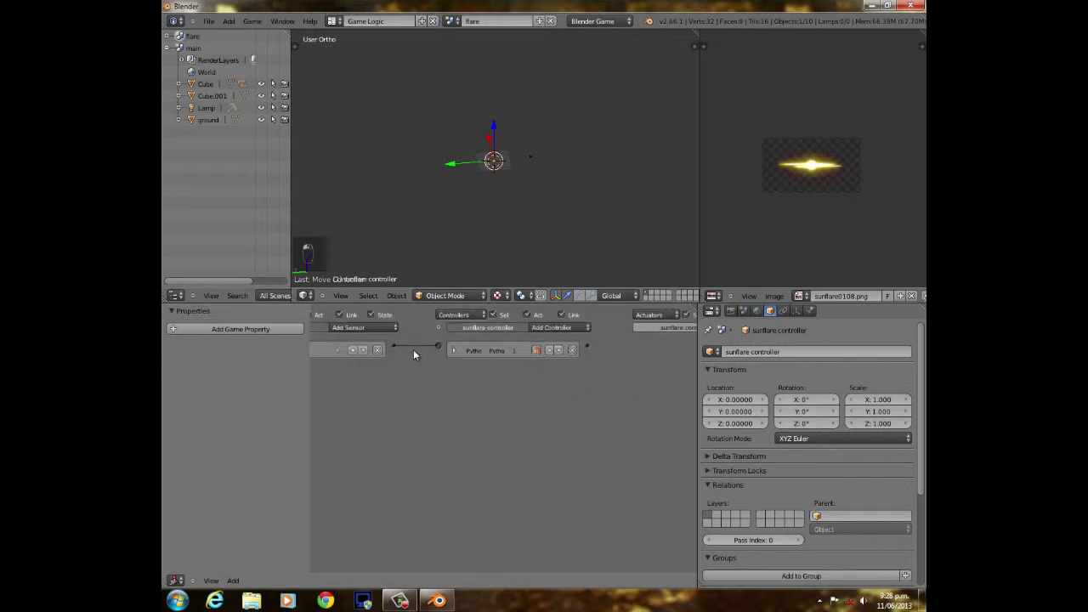
{"action": "left_click", "coordinate": [493, 334]}
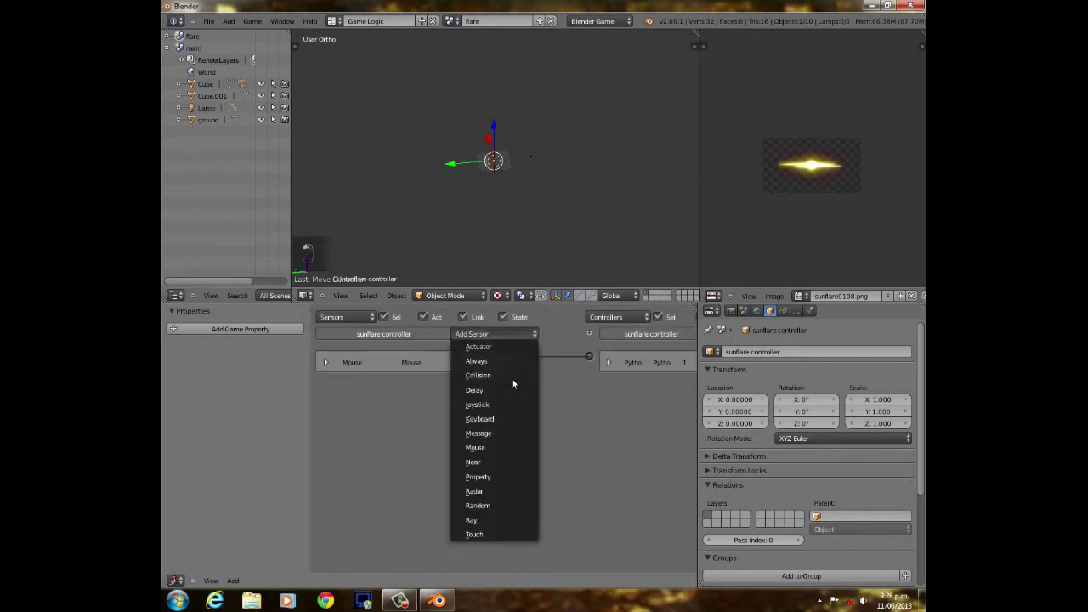
{"action": "left_click", "coordinate": [487, 434]}
{"action": "left_click", "coordinate": [459, 429]}
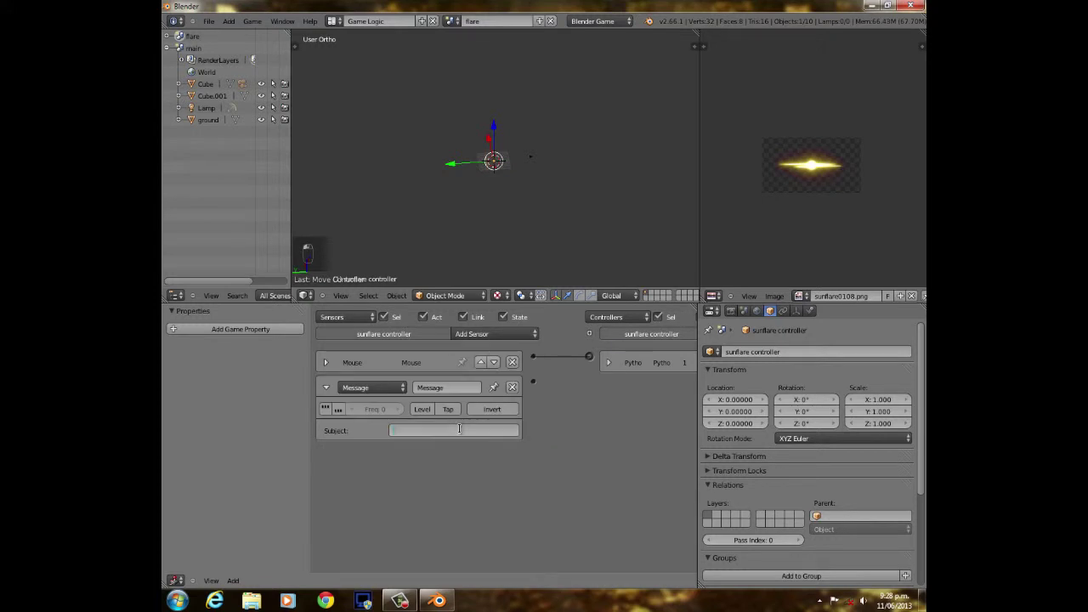
{"action": "type", "text": "on"}
{"action": "key", "text": "Return"}
{"action": "left_click", "coordinate": [325, 387]}
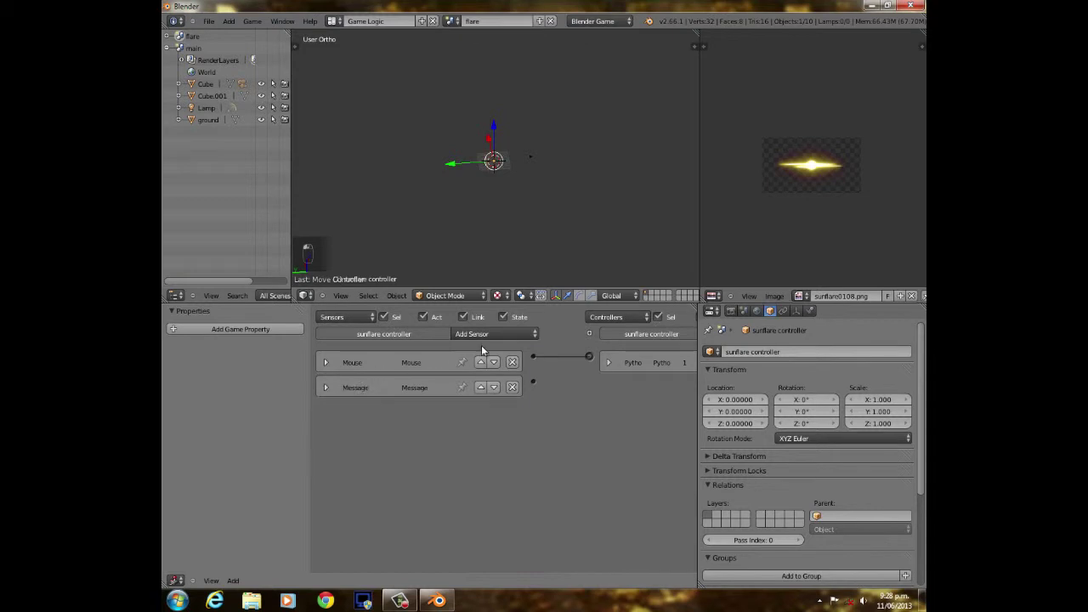
{"action": "left_click", "coordinate": [481, 334]}
{"action": "left_click", "coordinate": [481, 433]}
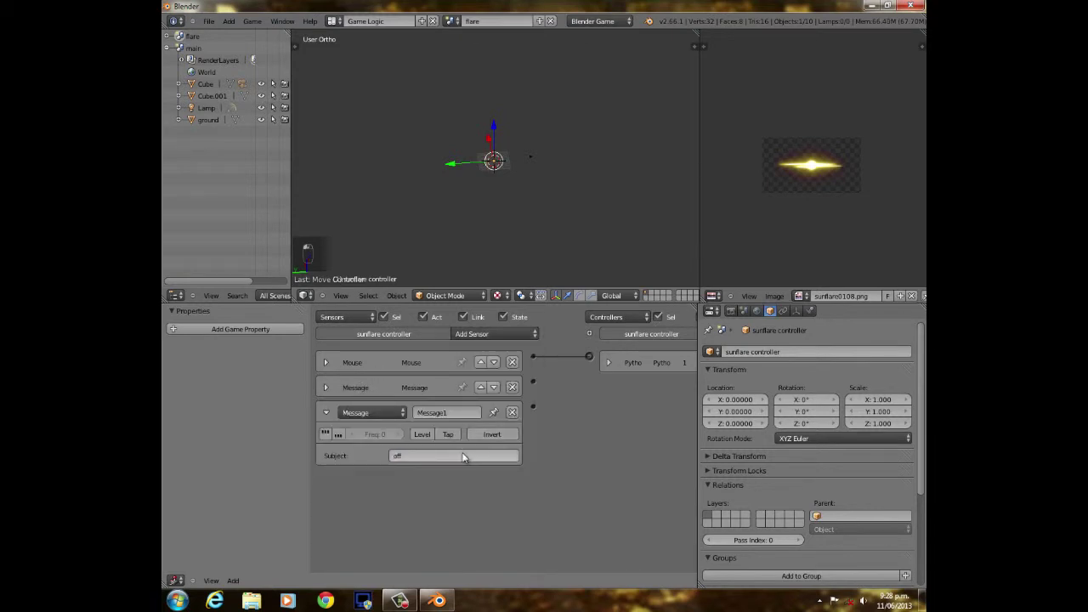
Add two And controllers to the sunflare controller, connect each Message sensor to its own one, and collapse the logic bricks.
{"action": "scroll", "coordinate": [599, 382], "scroll_direction": "right", "scroll_amount": 3, "text": "ctrl"}
{"action": "left_click", "coordinate": [640, 334]}
{"action": "left_click", "coordinate": [638, 348]}
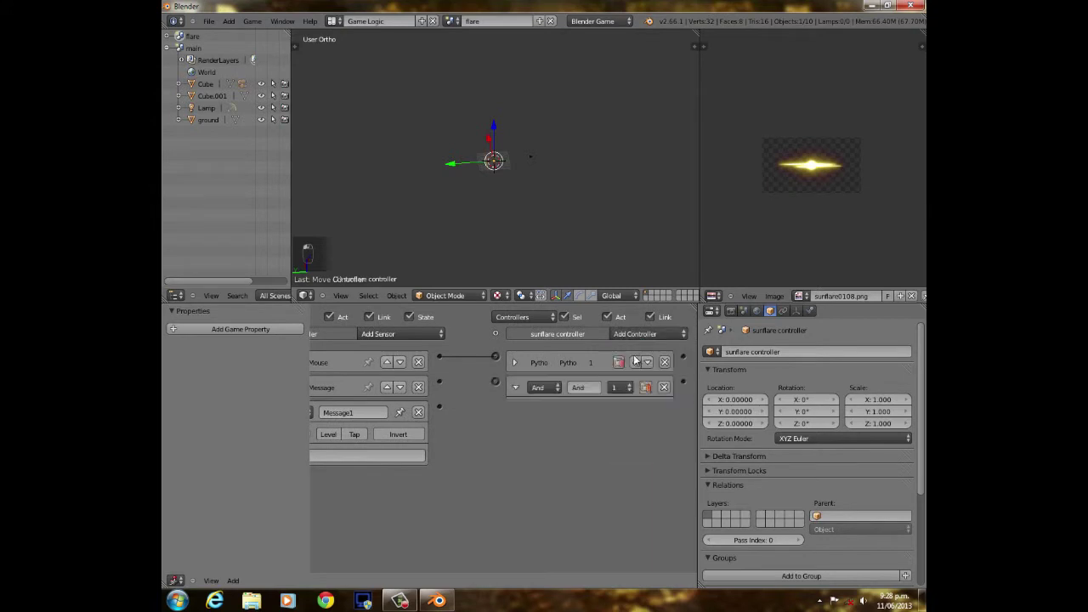
{"action": "left_click", "coordinate": [638, 333]}
{"action": "left_click", "coordinate": [638, 350]}
{"action": "left_click_drag", "start_coordinate": [442, 411], "coordinate": [497, 411]}
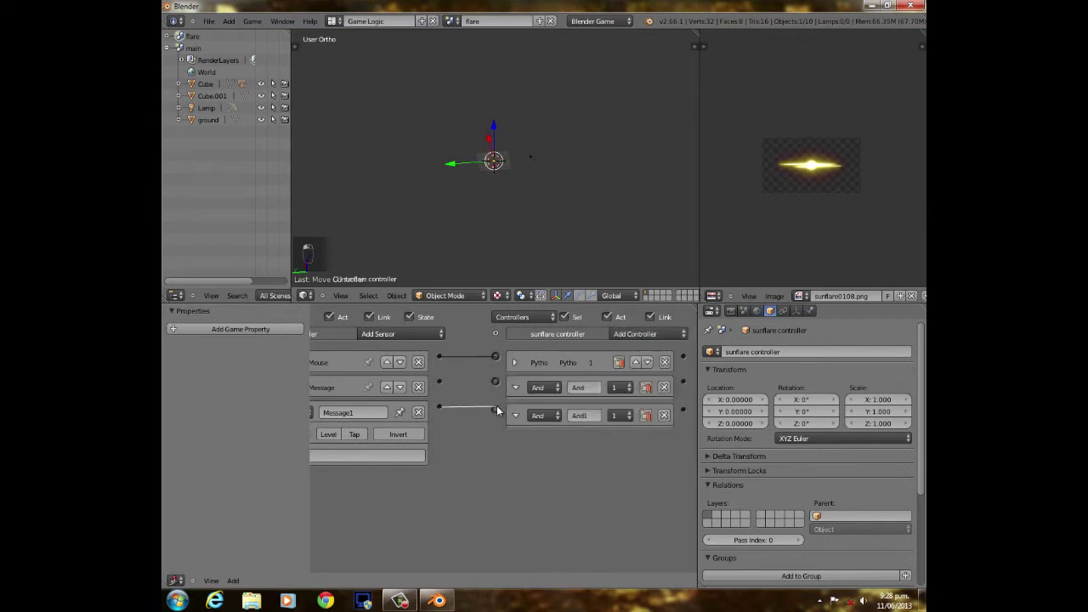
{"action": "left_click_drag", "start_coordinate": [440, 382], "coordinate": [496, 382]}
{"action": "scroll", "coordinate": [442, 387], "scroll_direction": "left", "scroll_amount": 3, "text": "ctrl"}
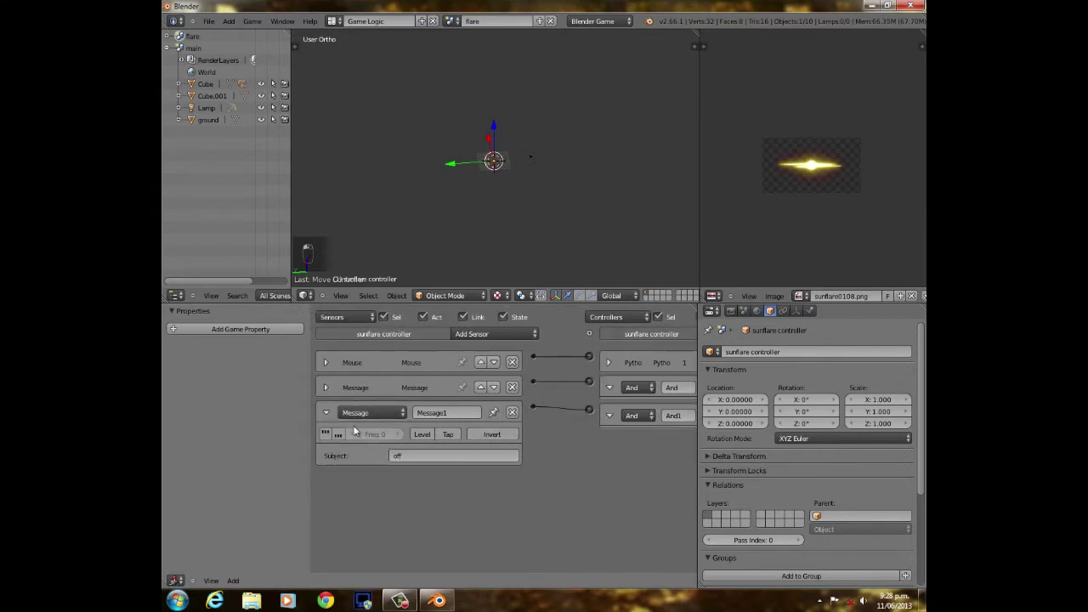
{"action": "left_click", "coordinate": [326, 413]}
{"action": "scroll", "coordinate": [399, 437], "scroll_direction": "right", "scroll_amount": 3, "text": "ctrl"}
{"action": "scroll", "coordinate": [400, 425], "scroll_direction": "down", "scroll_amount": 4}
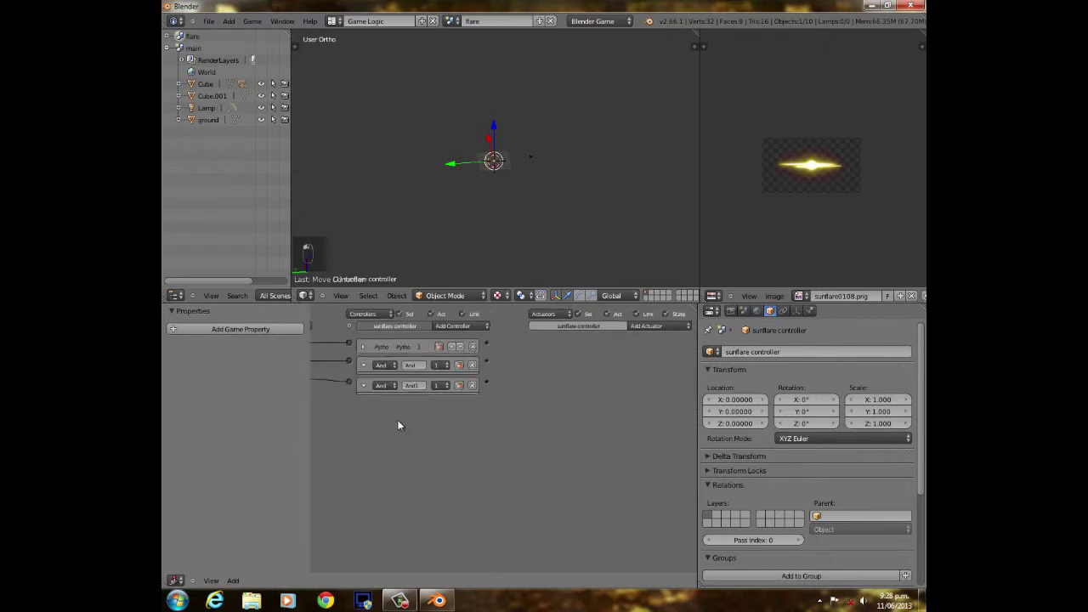
{"action": "left_click", "coordinate": [430, 352]}
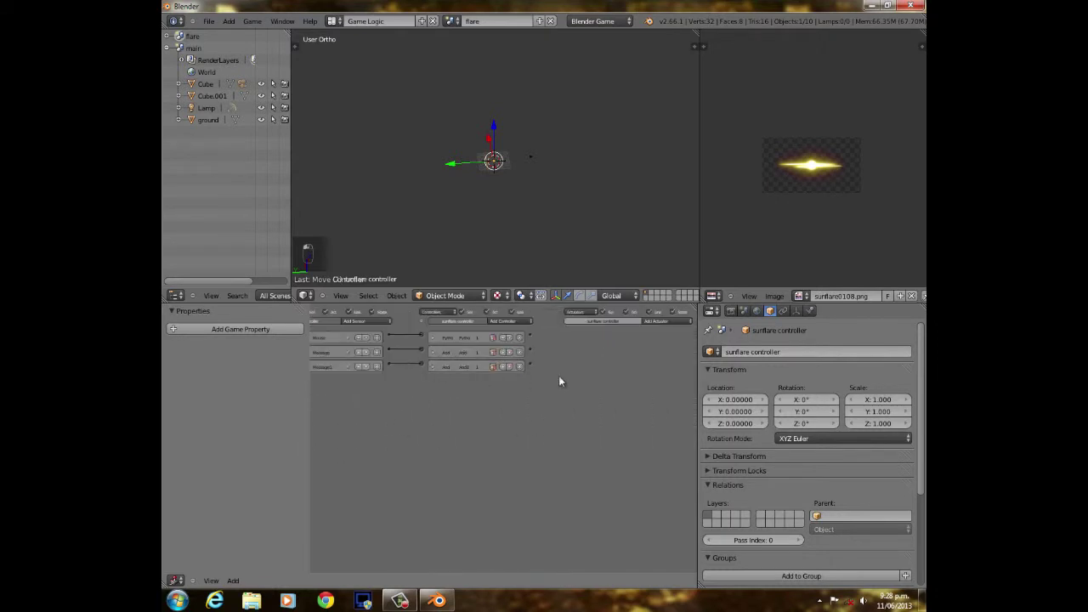
{"action": "left_click", "coordinate": [662, 321]}
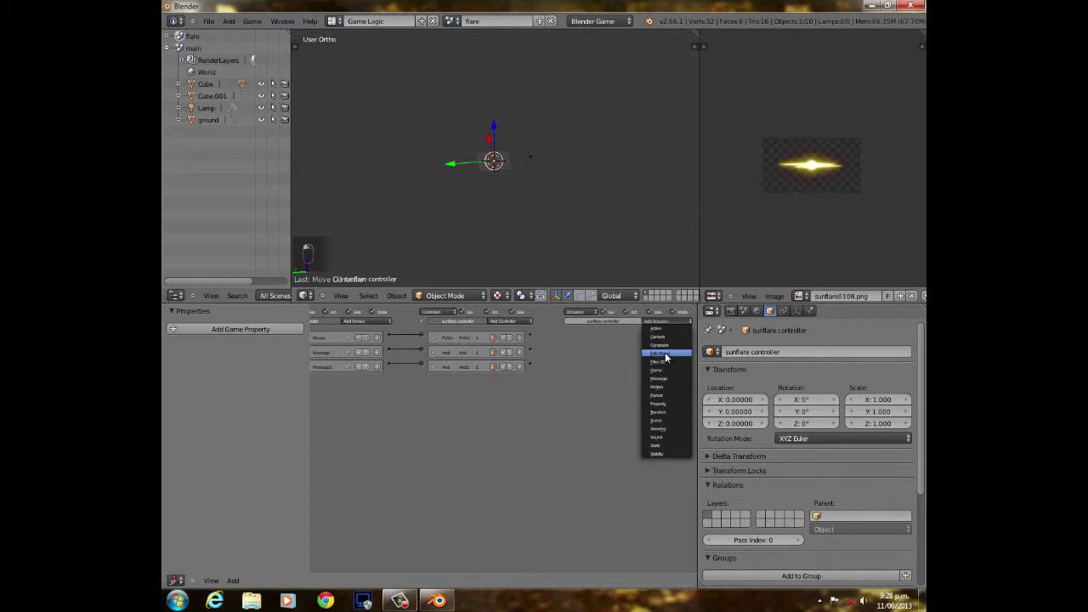
{"action": "scroll", "coordinate": [614, 382], "scroll_direction": "up", "scroll_amount": 3}
{"action": "scroll", "coordinate": [613, 387], "scroll_direction": "right", "scroll_amount": 3, "text": "ctrl"}
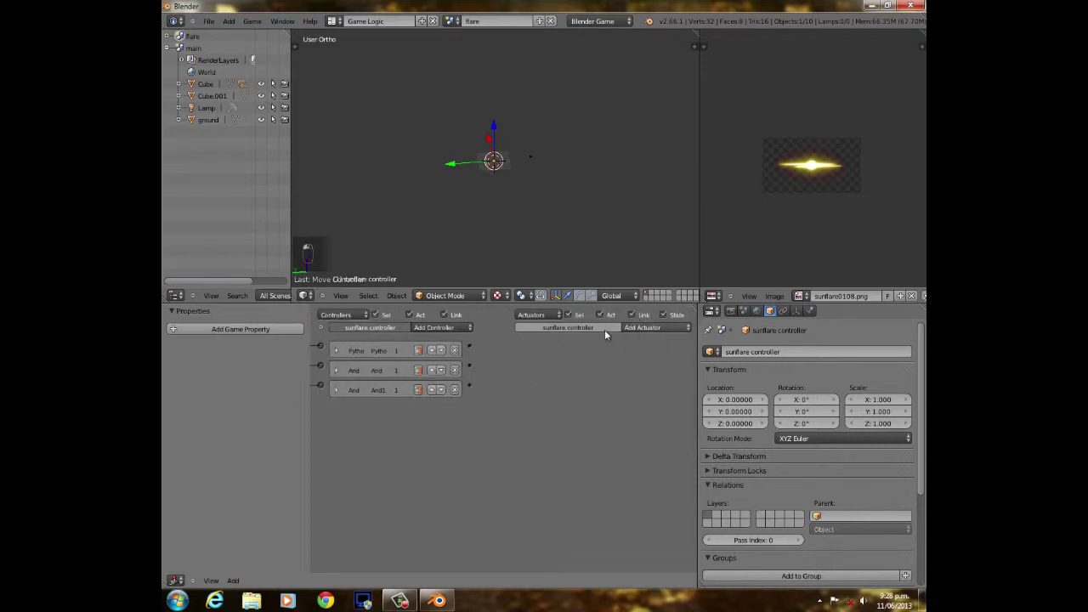
{"action": "left_click", "coordinate": [643, 329]}
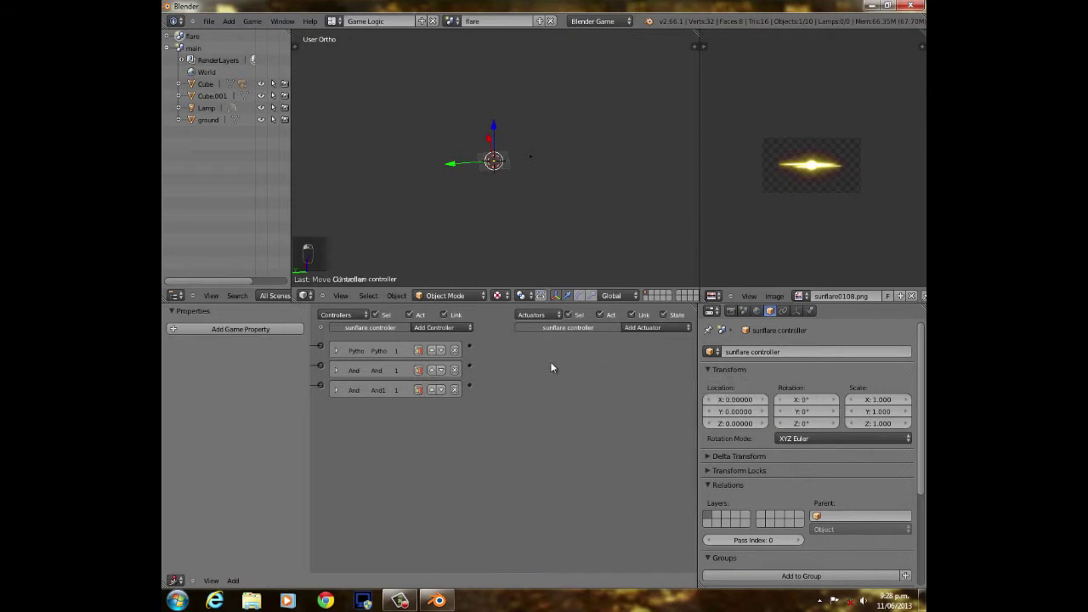
Rename the flare plane directly behind flare1 as "flare 2".
{"action": "scroll", "coordinate": [389, 230], "scroll_direction": "up", "scroll_amount": 7}
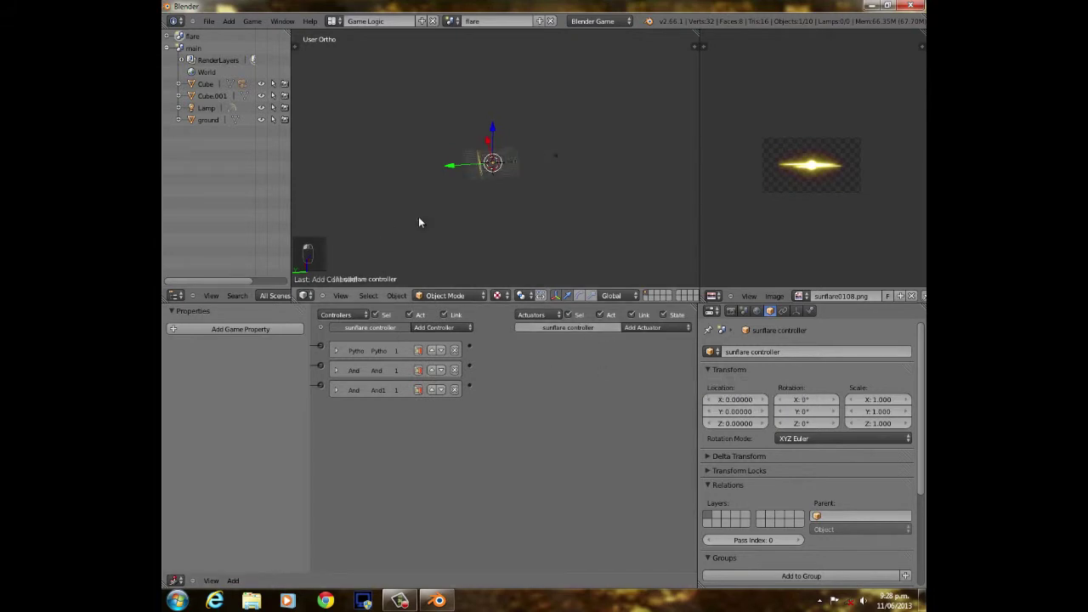
{"action": "scroll", "coordinate": [510, 194], "scroll_direction": "up", "scroll_amount": 3}
{"action": "middle_click_drag", "start_coordinate": [554, 186], "coordinate": [552, 144], "text": "shift"}
{"action": "right_click", "coordinate": [499, 122]}
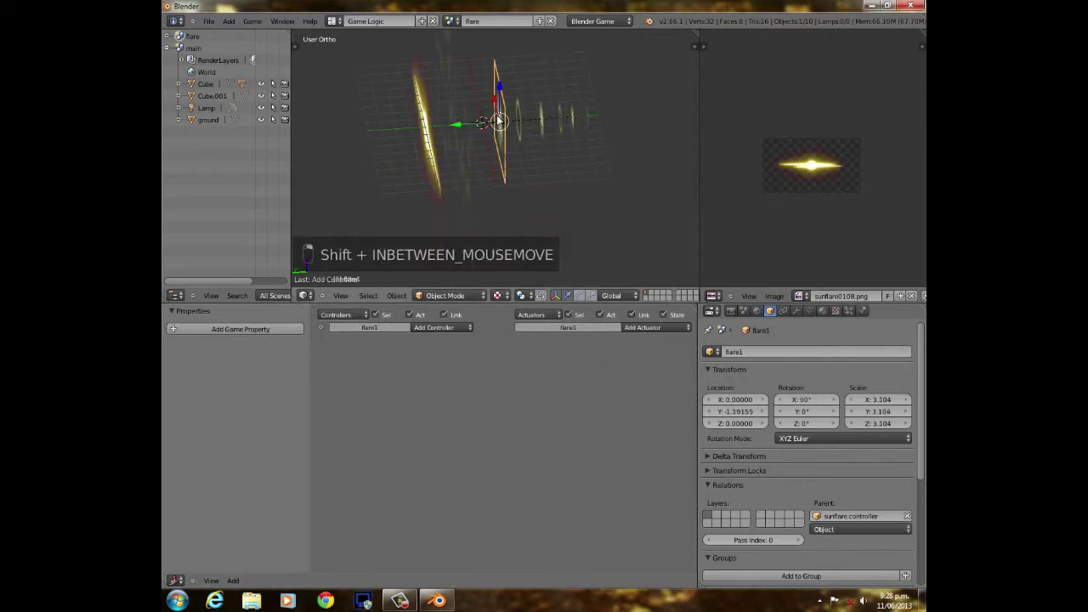
{"action": "right_click", "coordinate": [518, 124]}
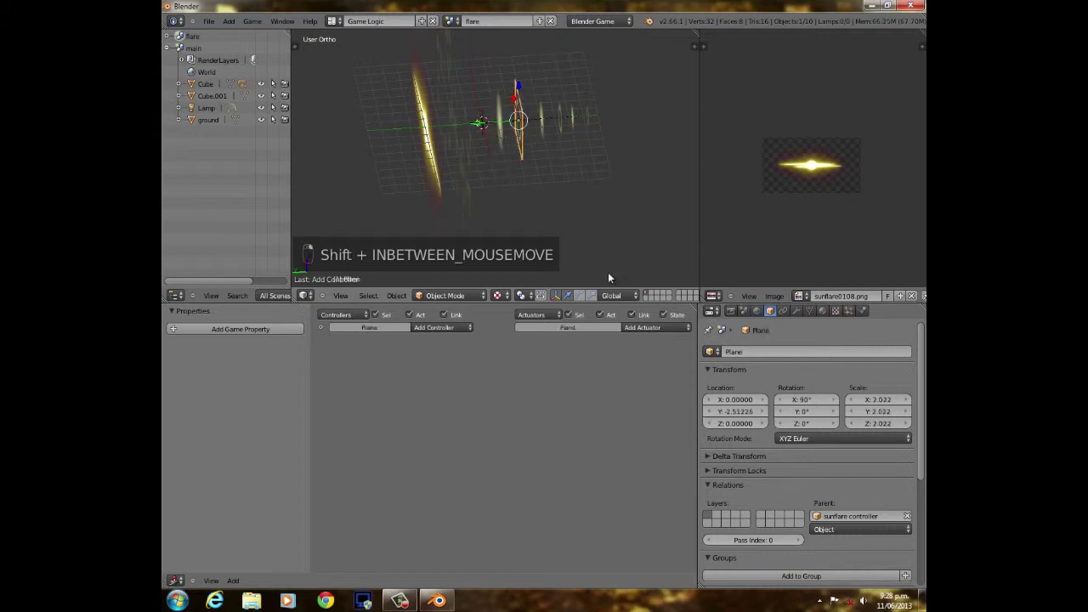
{"action": "left_click", "coordinate": [756, 352]}
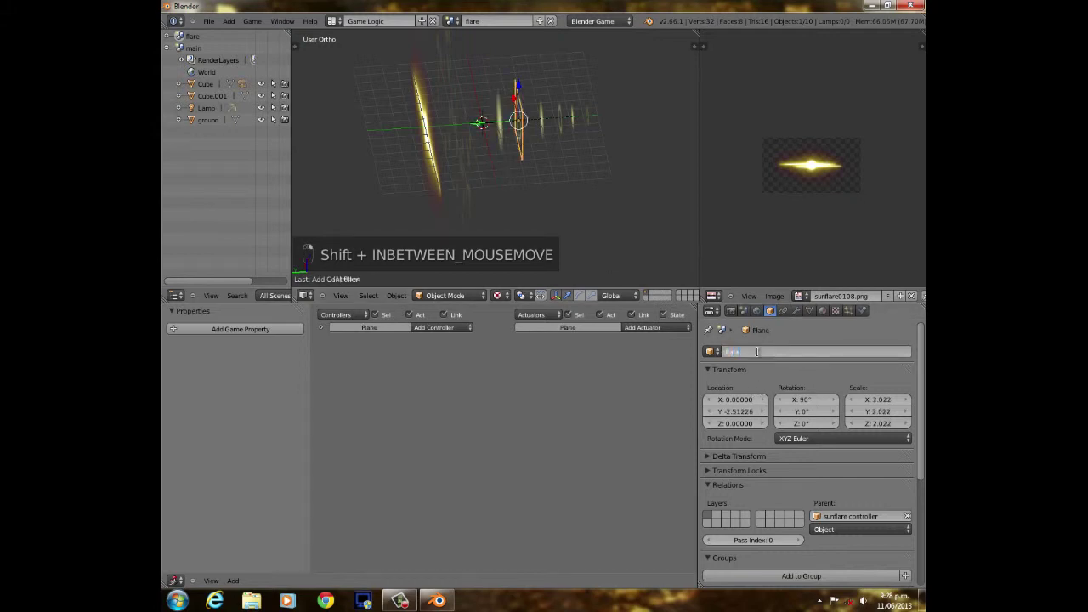
{"action": "type", "text": "flare 2"}
{"action": "key", "text": "Return"}
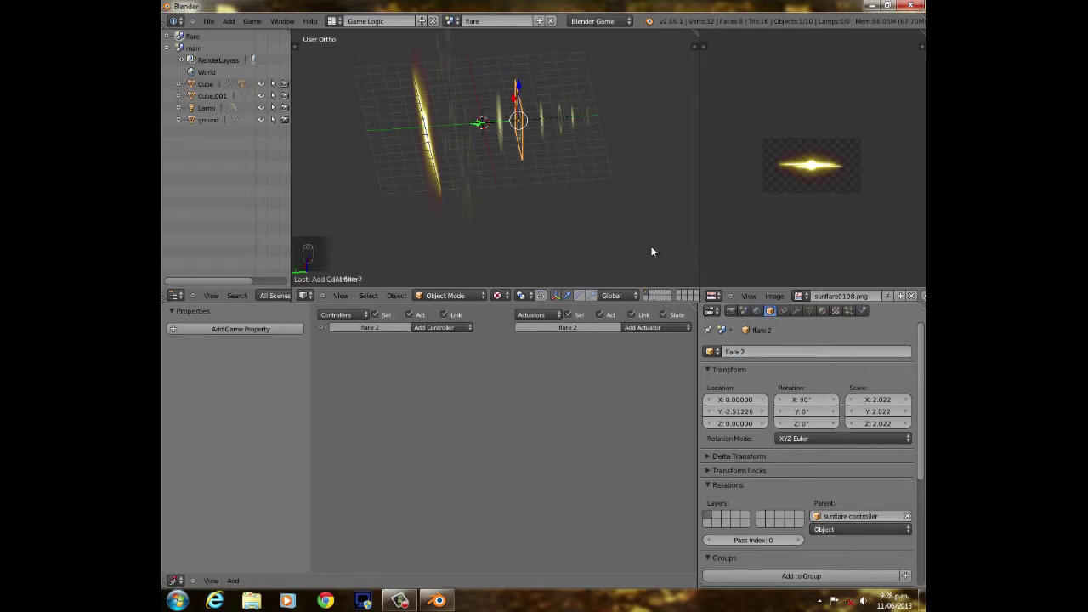
Rename the third flare plane in the row as "flare 3".
{"action": "right_click", "coordinate": [536, 124]}
{"action": "left_click", "coordinate": [786, 348]}
{"action": "key", "text": "BackSpace"}
{"action": "type", "text": "flare 3"}
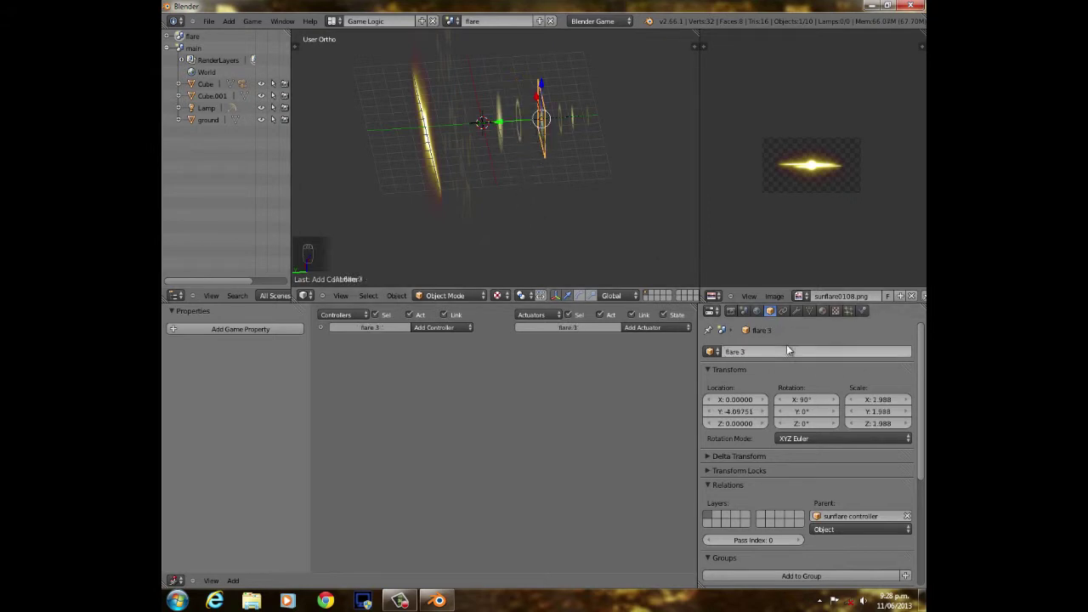
{"action": "key", "text": "Return"}
Rename the fourth flare plane, Plane.001, as "flare4".
{"action": "right_click", "coordinate": [557, 119]}
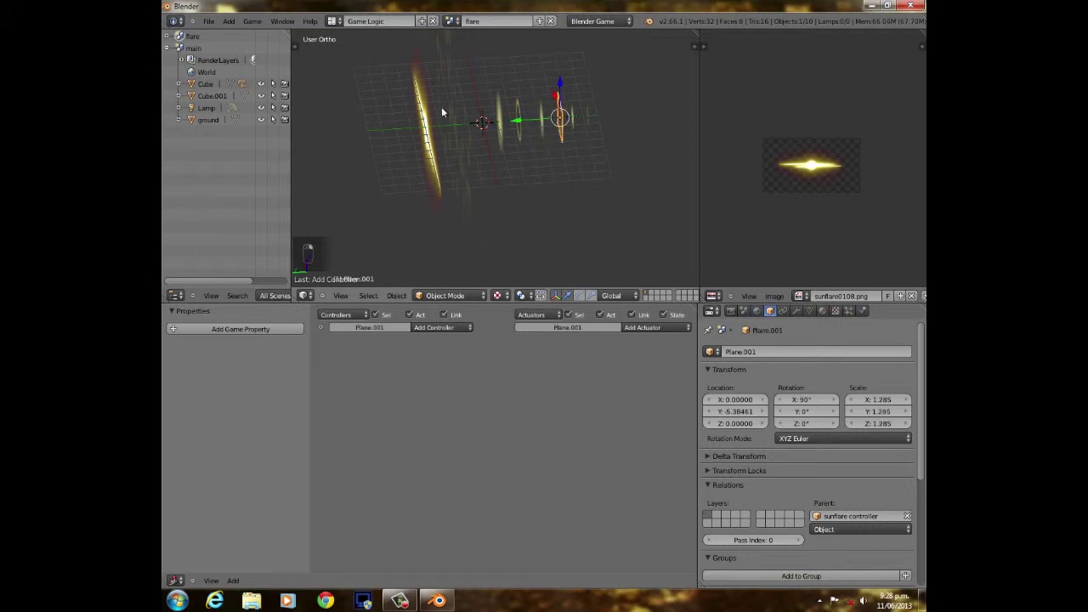
{"action": "left_click", "coordinate": [776, 350]}
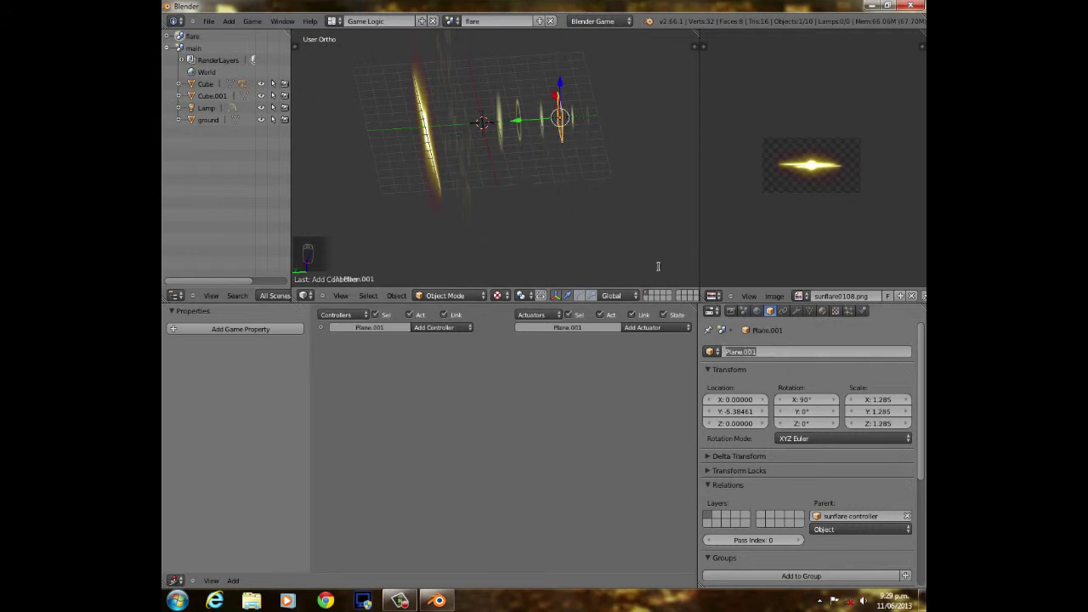
{"action": "type", "text": "flare4"}
{"action": "key", "text": "Return"}
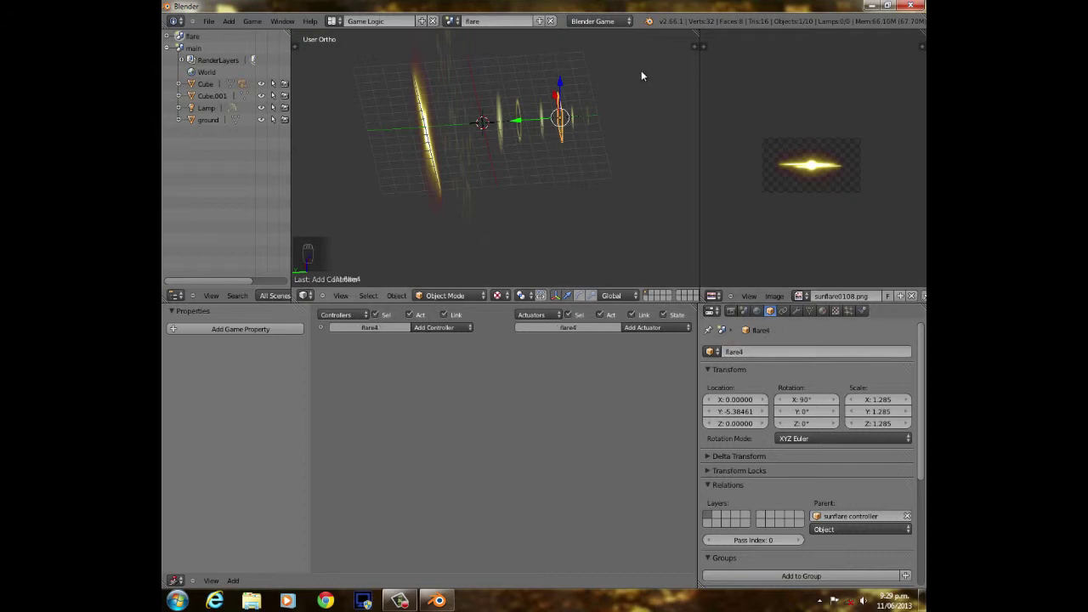
Rename the fifth flare plane, flare1.002, as "flare 5".
{"action": "right_click", "coordinate": [571, 115]}
{"action": "left_click", "coordinate": [783, 350]}
{"action": "key", "text": "BackSpace"}
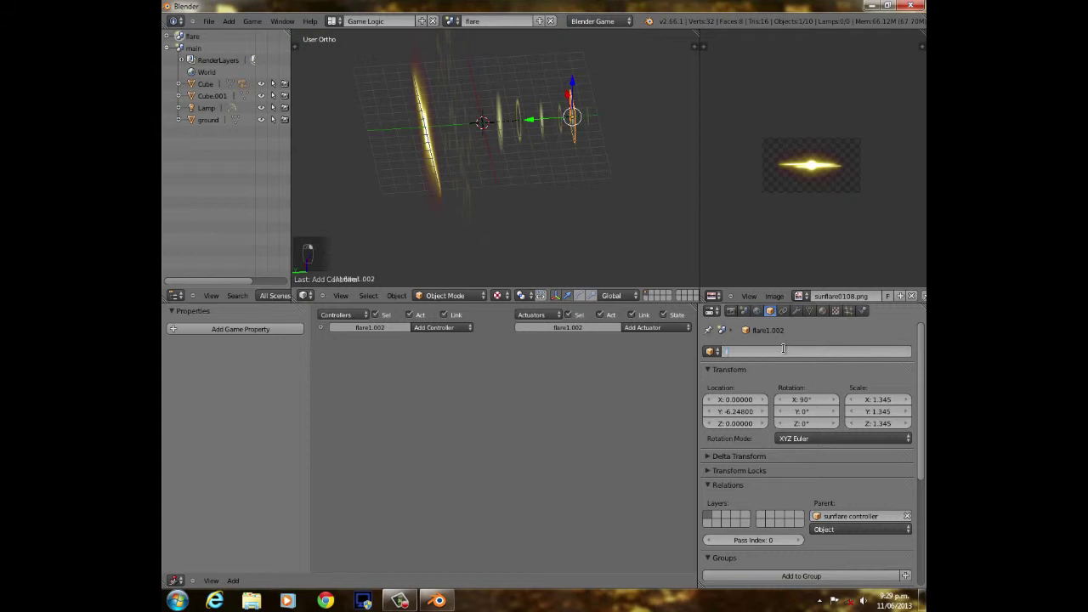
{"action": "type", "text": "flare 5"}
{"action": "key", "text": "Return"}
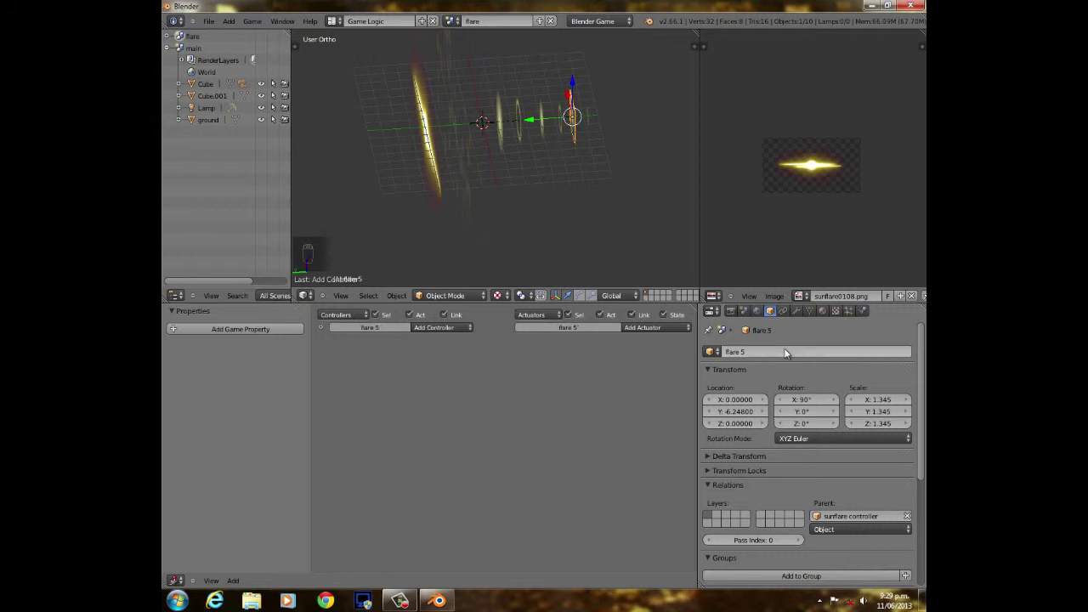
Rename the last flare plane in the row, Plane.002, as "flare 6".
{"action": "right_click", "coordinate": [588, 122]}
{"action": "middle_click_drag", "start_coordinate": [630, 177], "coordinate": [571, 153]}
{"action": "left_click", "coordinate": [757, 352]}
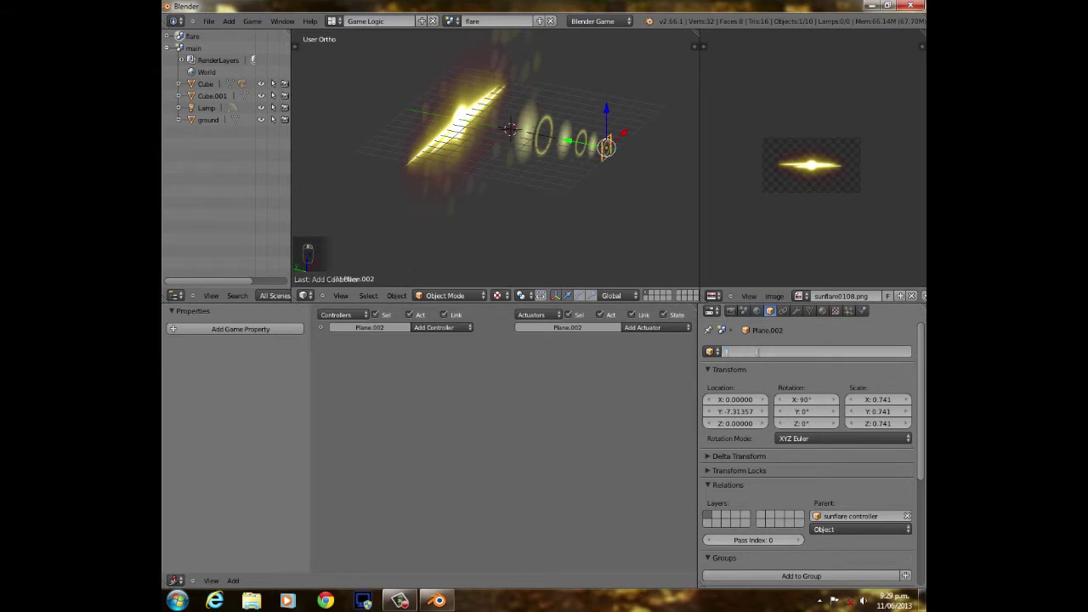
{"action": "type", "text": "flare 6"}
{"action": "key", "text": "Return"}
Move flare 6 slightly along the Y axis toward the other flares.
{"action": "scroll", "coordinate": [580, 188], "scroll_direction": "up", "scroll_amount": 3}
{"action": "middle_click_drag", "start_coordinate": [573, 157], "coordinate": [508, 110], "text": "shift"}
{"action": "key", "text": "g"}
{"action": "key", "text": "y"}
{"action": "left_click_drag", "start_coordinate": [509, 111], "coordinate": [498, 110]}
Move flare4 slightly along the Y axis toward flare 3.
{"action": "scroll", "coordinate": [493, 115], "scroll_direction": "down", "scroll_amount": 2}
{"action": "middle_click_drag", "start_coordinate": [474, 127], "coordinate": [486, 130], "text": "shift"}
{"action": "right_click", "coordinate": [498, 129]}
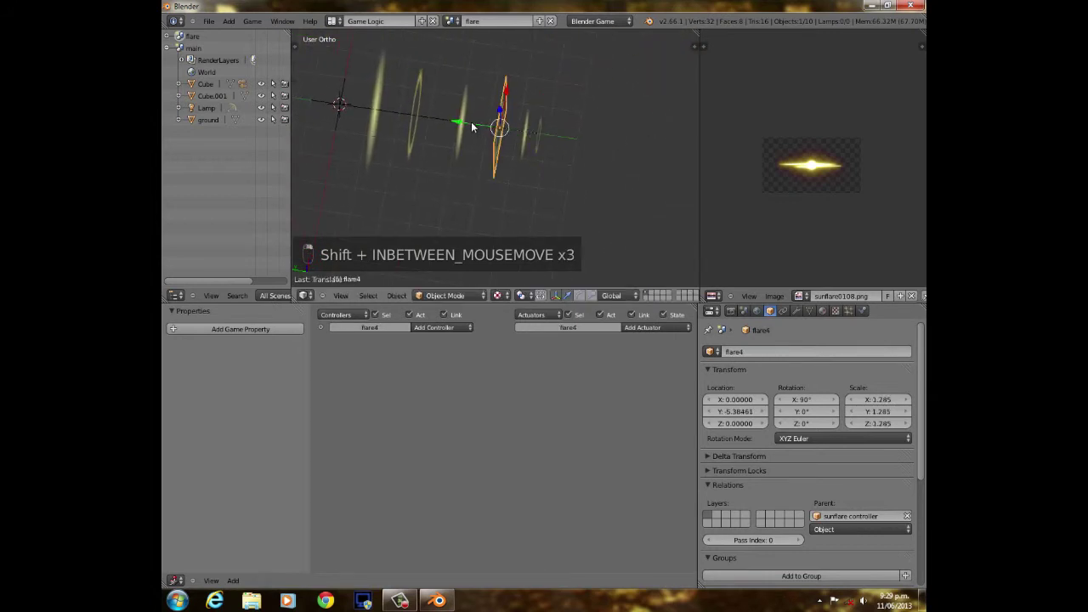
{"action": "left_click_drag", "start_coordinate": [462, 123], "coordinate": [451, 127]}
{"action": "middle_click_drag", "start_coordinate": [452, 127], "coordinate": [457, 167]}
{"action": "scroll", "coordinate": [457, 167], "scroll_direction": "down", "scroll_amount": 4}
Set the Alpha influence of flare4's ring texture, Texture.004, to 0.9.
{"action": "left_click", "coordinate": [822, 311]}
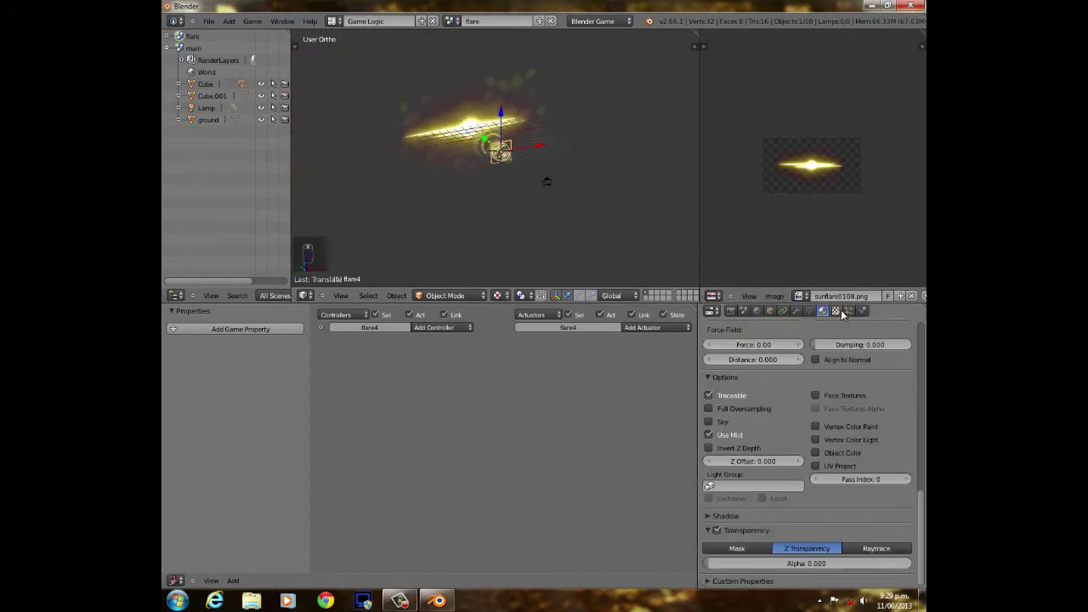
{"action": "left_click", "coordinate": [837, 311]}
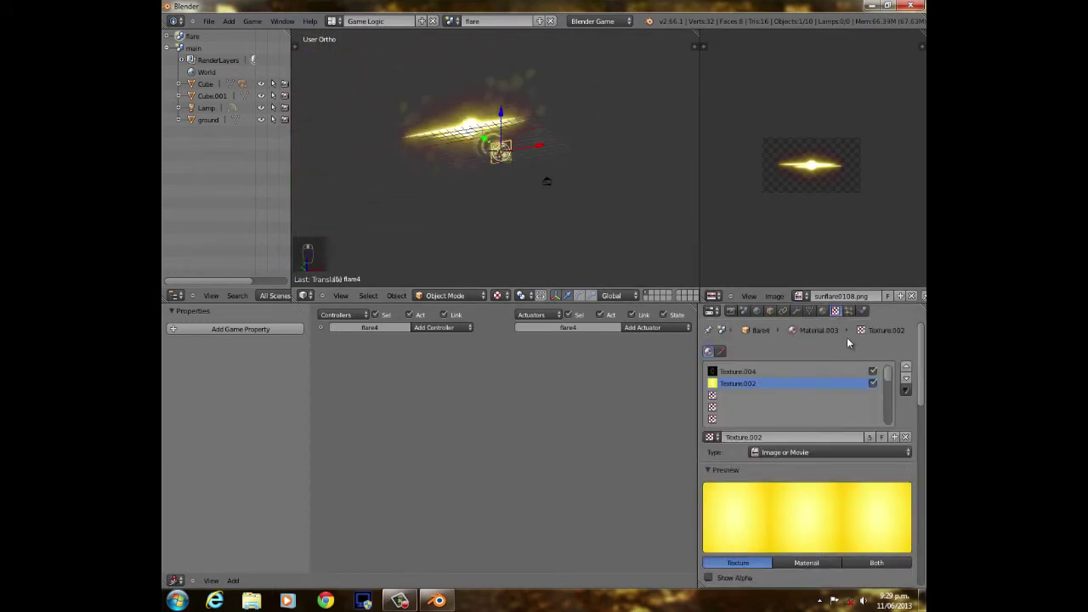
{"action": "left_click", "coordinate": [728, 372]}
{"action": "scroll", "coordinate": [794, 479], "scroll_direction": "down", "scroll_amount": 15}
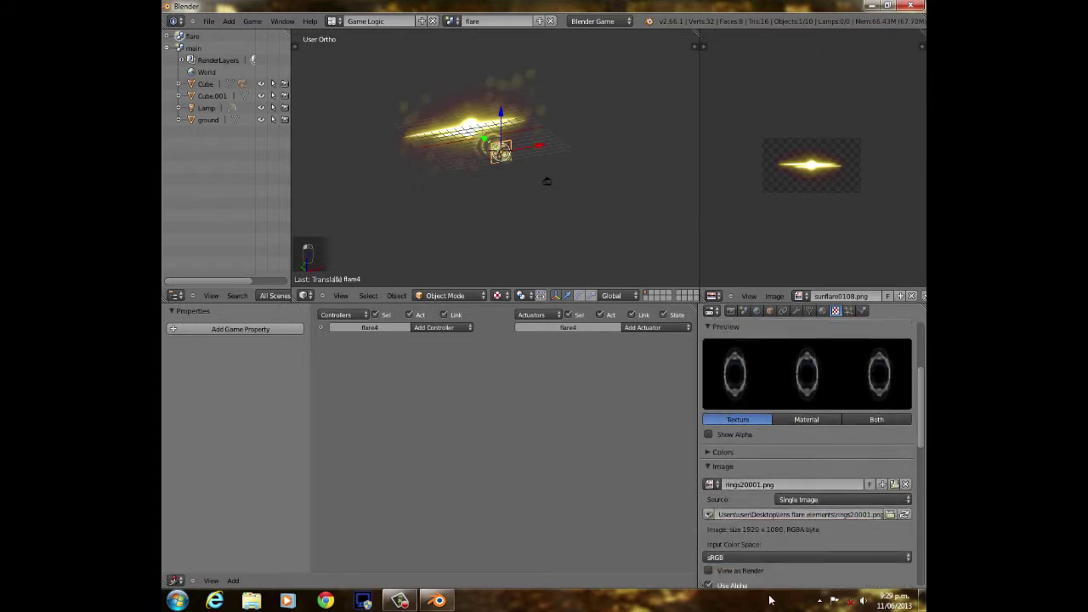
{"action": "scroll", "coordinate": [759, 555], "scroll_direction": "down", "scroll_amount": 4}
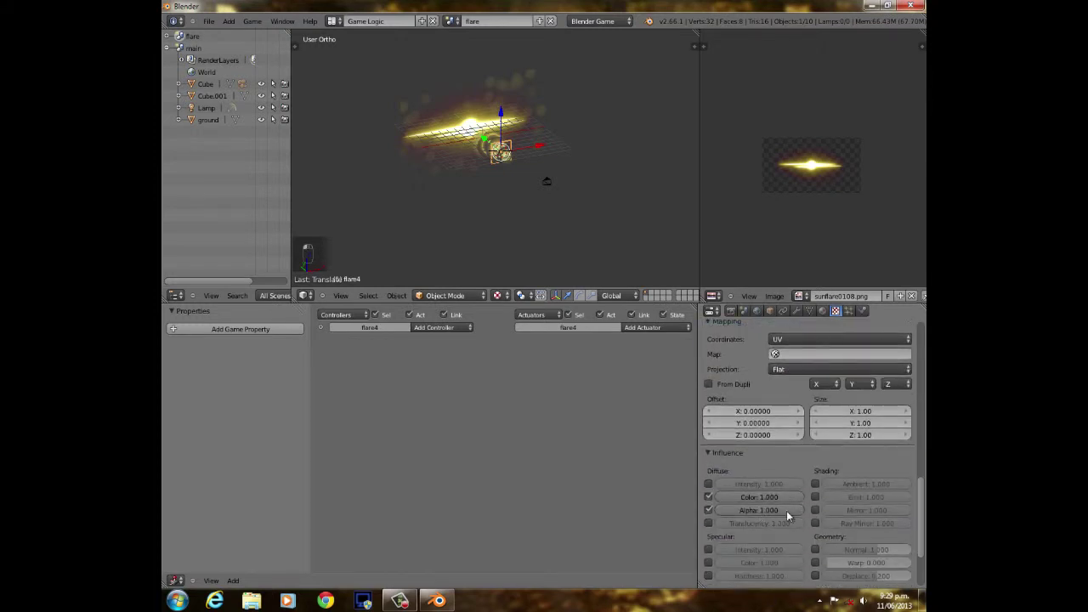
{"action": "left_click", "coordinate": [772, 510]}
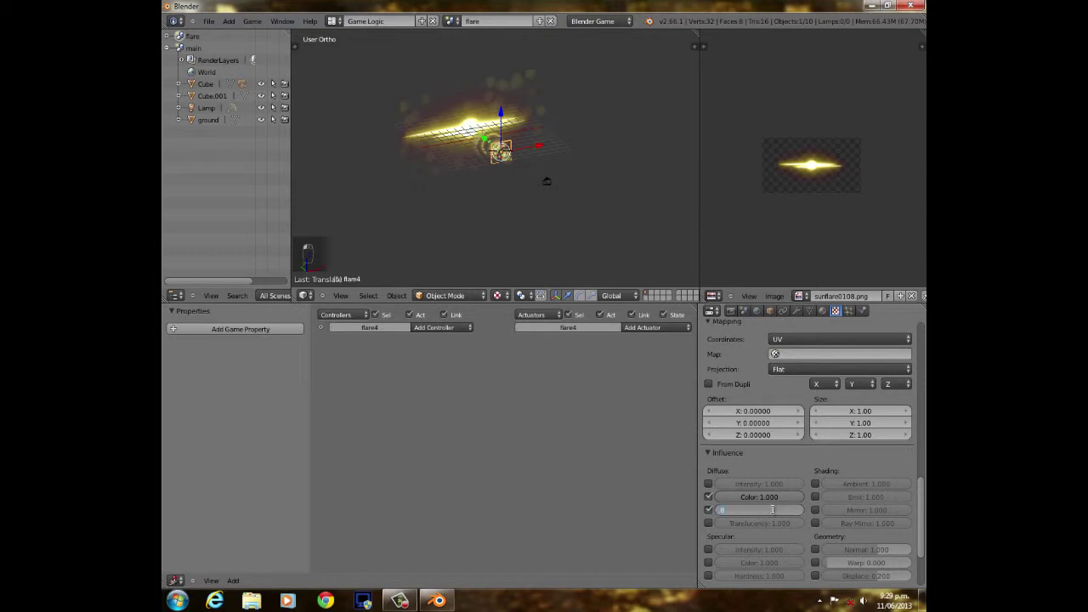
{"action": "key", "text": "Return"}
Lower the Alpha influence of flare4's ring texture to 0.8 and check the rings up close.
{"action": "scroll", "coordinate": [491, 173], "scroll_direction": "up", "scroll_amount": 8}
{"action": "middle_click_drag", "start_coordinate": [490, 174], "coordinate": [544, 131]}
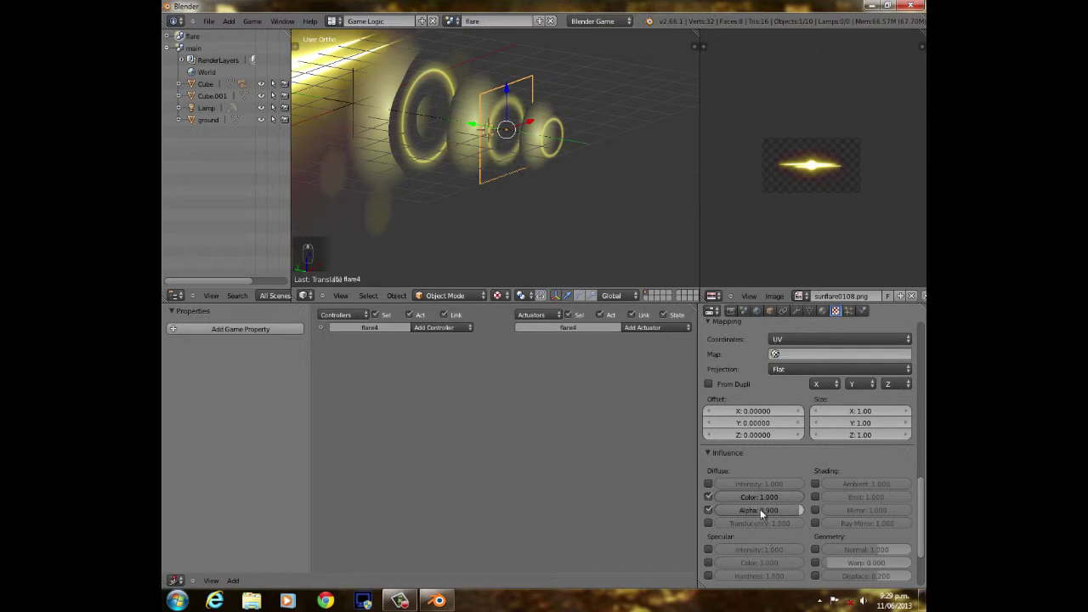
{"action": "left_click", "coordinate": [761, 510]}
{"action": "type", "text": "0.8"}
{"action": "key", "text": "Return"}
{"action": "scroll", "coordinate": [561, 168], "scroll_direction": "up", "scroll_amount": 5}
{"action": "middle_click_drag", "start_coordinate": [561, 168], "coordinate": [476, 215]}
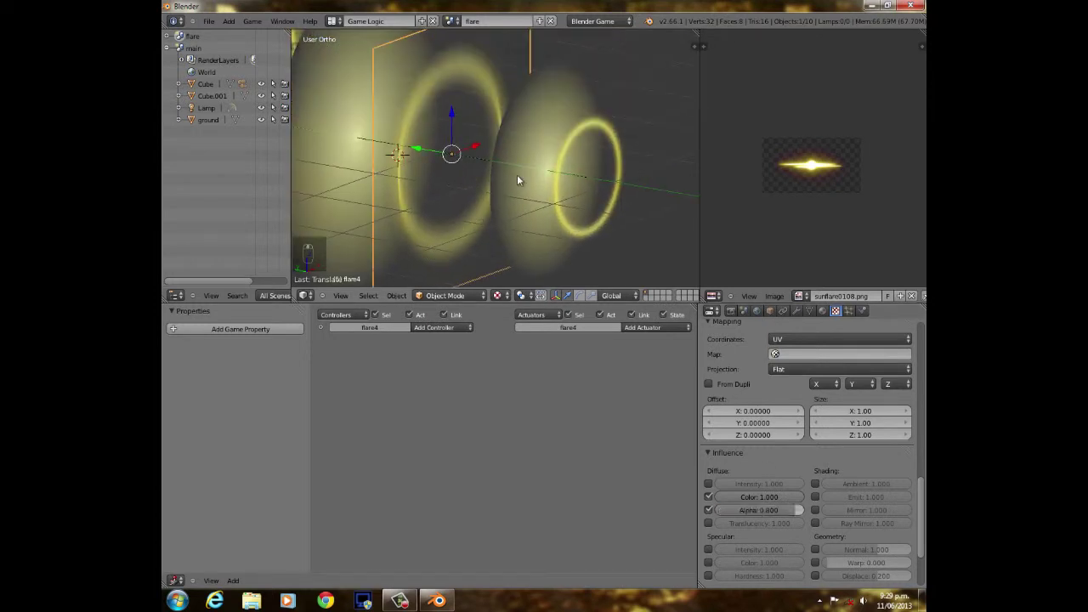
Rename the large plane with the spots texture, Plane.003, as "moisture".
{"action": "scroll", "coordinate": [517, 176], "scroll_direction": "down", "scroll_amount": 9}
{"action": "middle_click_drag", "start_coordinate": [385, 170], "coordinate": [565, 193], "text": "shift"}
{"action": "right_click", "coordinate": [565, 193]}
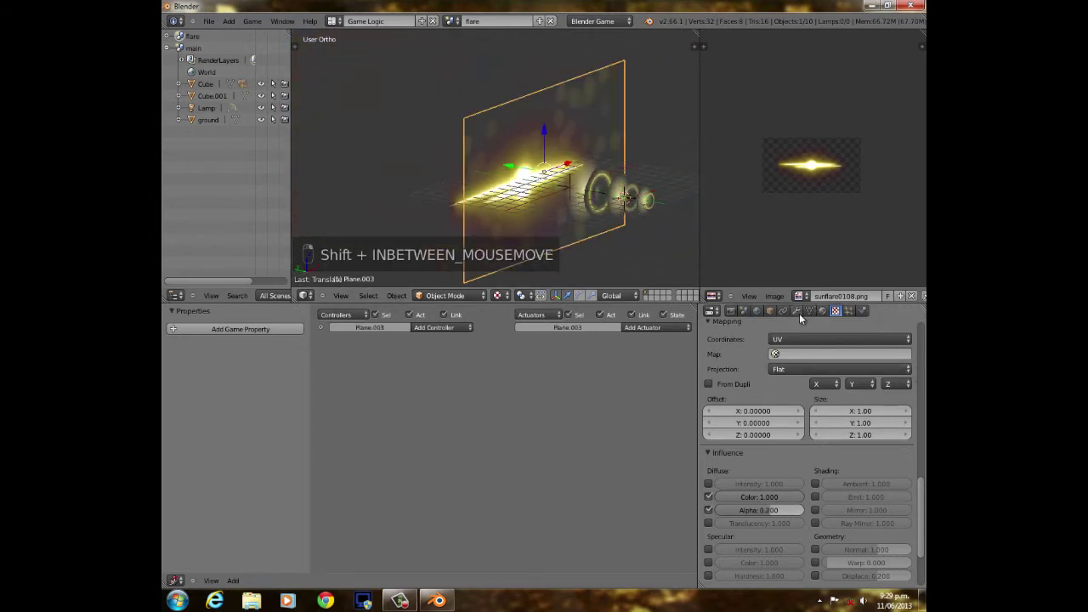
{"action": "left_click", "coordinate": [770, 311]}
{"action": "left_click", "coordinate": [781, 351]}
{"action": "type", "text": "mosture"}
{"action": "key", "text": "Return"}
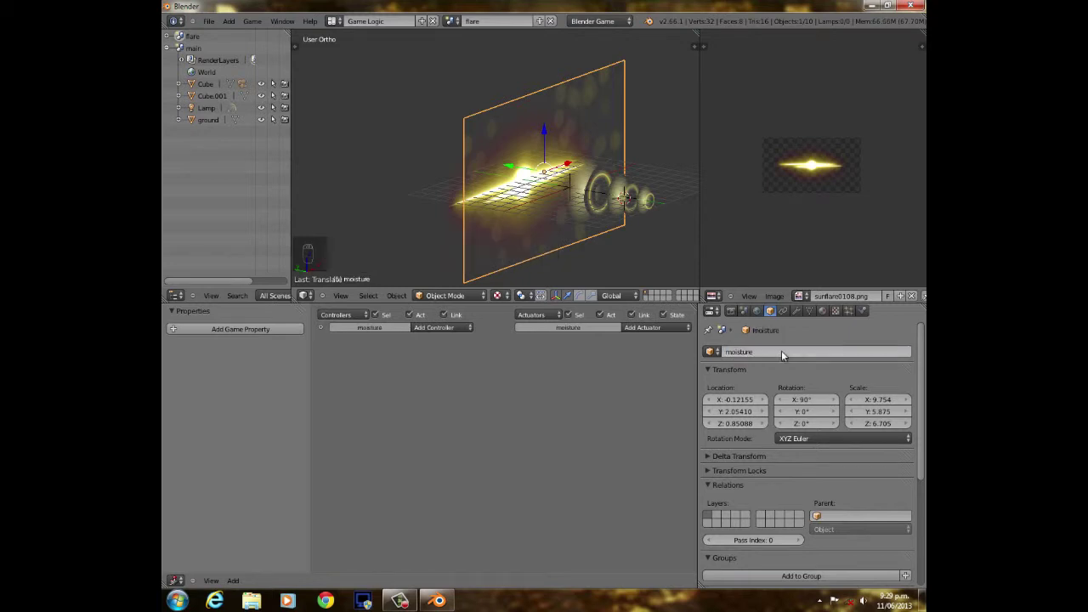
Rename the large glowing sun plane, Plane.004, as "sunflare".
{"action": "right_click", "coordinate": [474, 169]}
{"action": "left_click", "coordinate": [767, 350]}
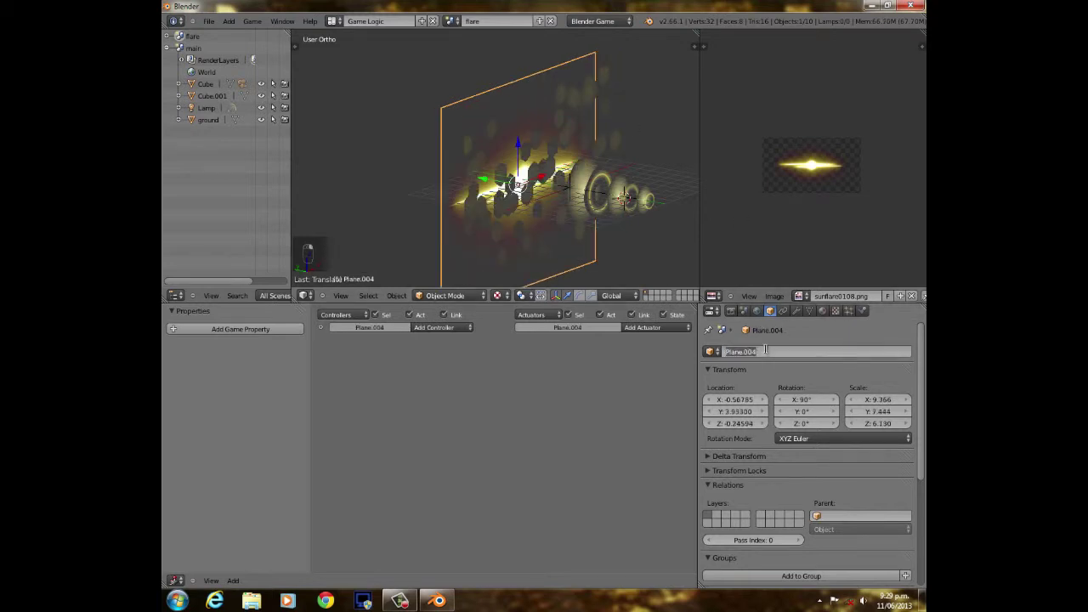
{"action": "type", "text": "sunflare"}
{"action": "key", "text": "Return"}
{"action": "key", "text": "BackSpace"}
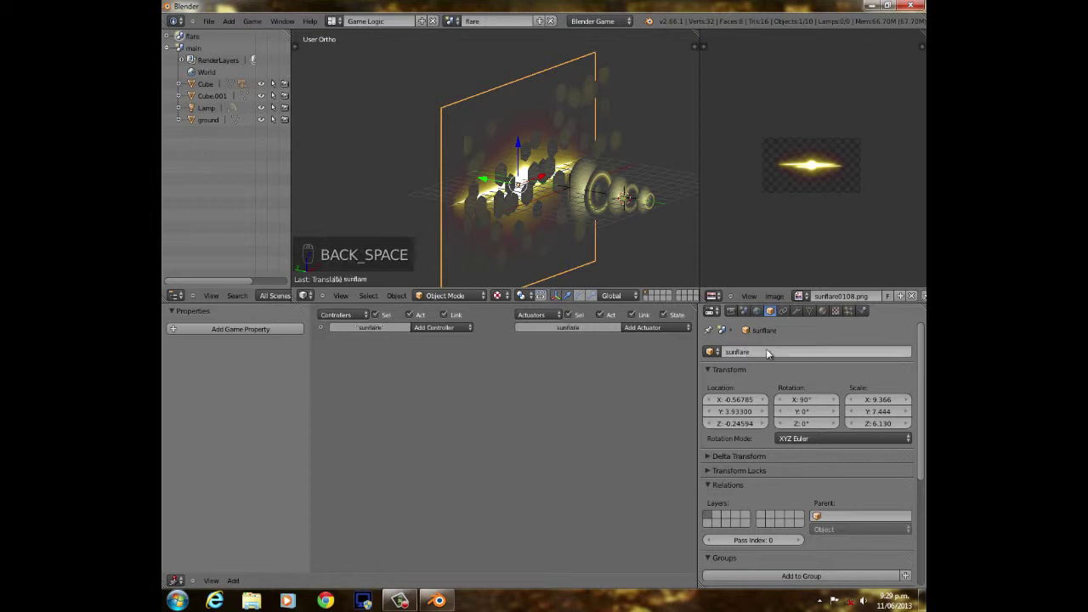
Box-select all the flare planes together with the moisture and sunflare planes and the sunflare controller.
{"action": "scroll", "coordinate": [544, 204], "scroll_direction": "down", "scroll_amount": 4}
{"action": "middle_click_drag", "start_coordinate": [542, 204], "coordinate": [539, 230]}
{"action": "scroll", "coordinate": [564, 158], "scroll_direction": "up", "scroll_amount": 1}
{"action": "scroll", "coordinate": [617, 185], "scroll_direction": "down", "scroll_amount": 2}
{"action": "scroll", "coordinate": [540, 172], "scroll_direction": "up", "scroll_amount": 3}
{"action": "scroll", "coordinate": [593, 176], "scroll_direction": "up", "scroll_amount": 3}
{"action": "scroll", "coordinate": [584, 172], "scroll_direction": "down", "scroll_amount": 2}
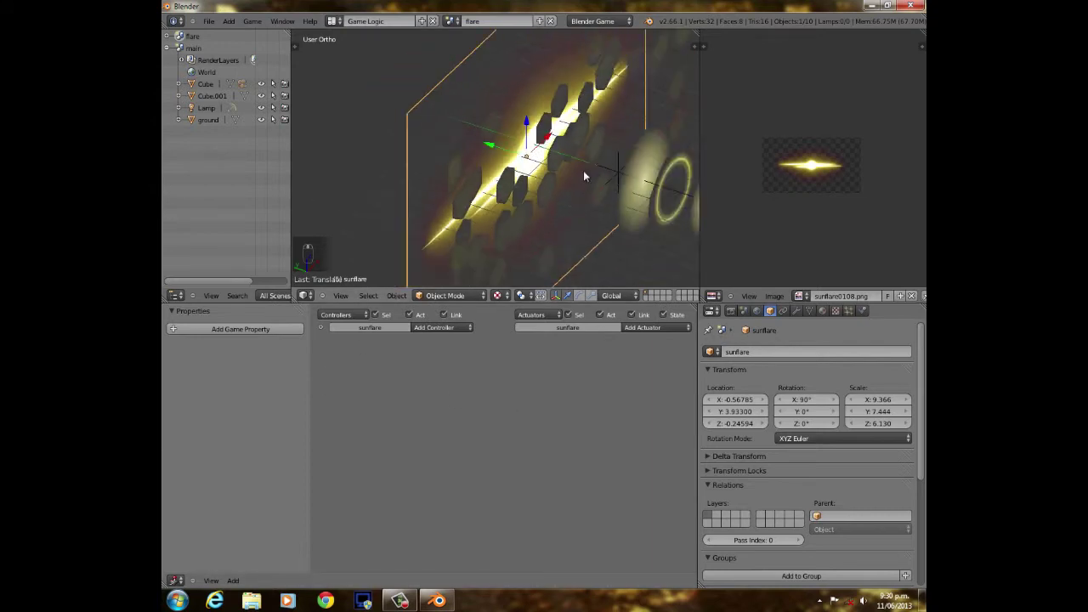
{"action": "key", "text": "b"}
{"action": "left_click_drag", "start_coordinate": [524, 110], "coordinate": [723, 227]}
{"action": "scroll", "coordinate": [619, 213], "scroll_direction": "down", "scroll_amount": 3}
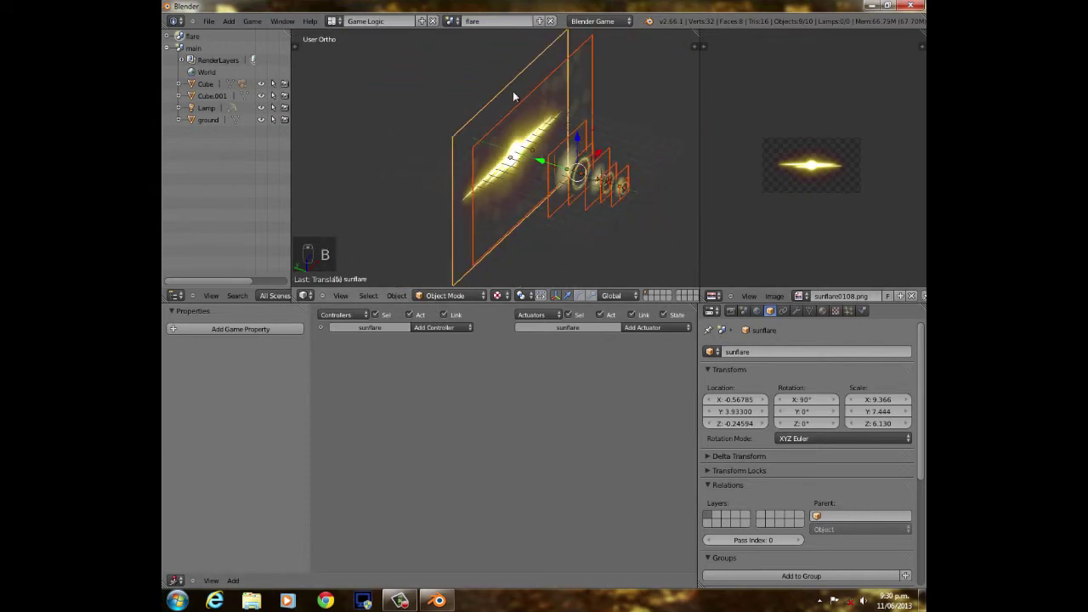
{"action": "key", "text": "b"}
{"action": "left_click_drag", "start_coordinate": [442, 64], "coordinate": [641, 214]}
Make the sunflare controller the active object while keeping all the flare planes selected.
{"action": "scroll", "coordinate": [629, 200], "scroll_direction": "down", "scroll_amount": 4}
{"action": "scroll", "coordinate": [582, 227], "scroll_direction": "up", "scroll_amount": 3}
{"action": "scroll", "coordinate": [583, 227], "scroll_direction": "up", "scroll_amount": 5}
{"action": "middle_click_drag", "start_coordinate": [656, 211], "coordinate": [462, 141], "text": "shift"}
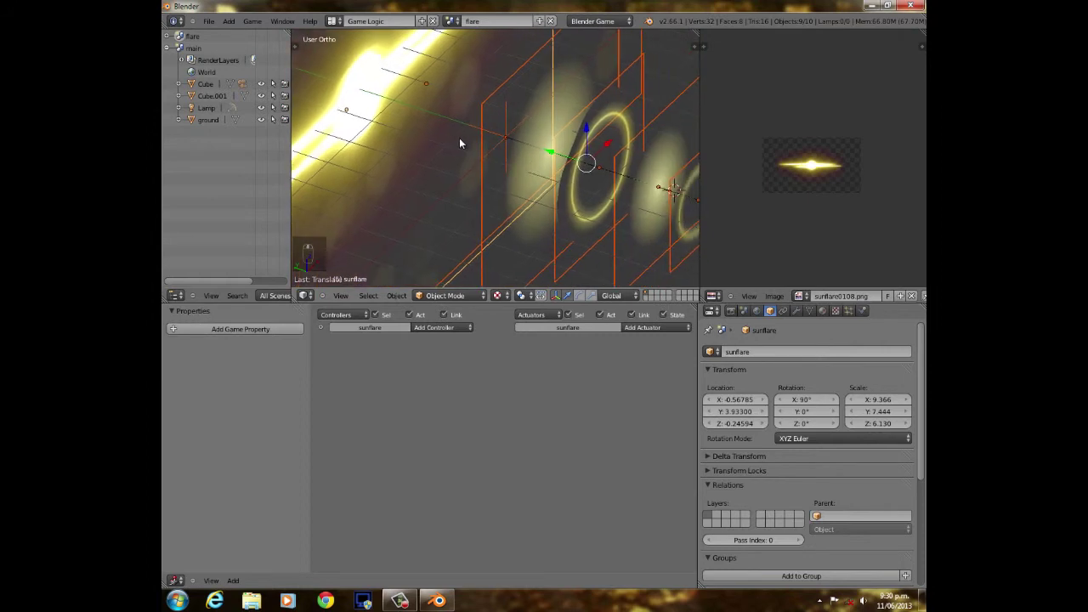
{"action": "right_click", "coordinate": [507, 136], "text": "shift"}
{"action": "right_click", "coordinate": [506, 136], "text": "shift"}
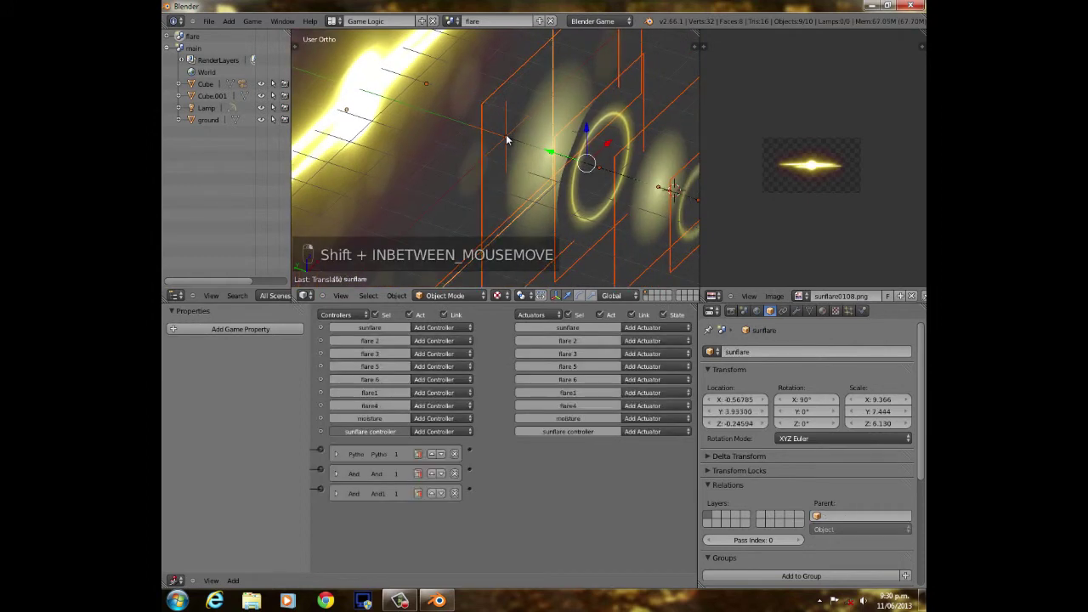
{"action": "right_click", "coordinate": [507, 136], "text": "shift"}
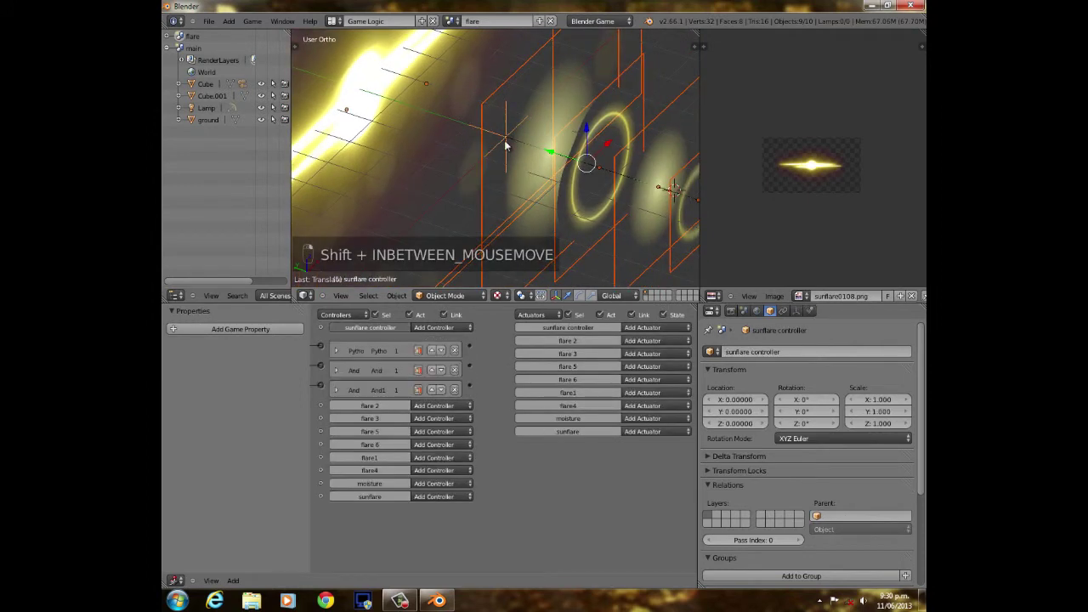
Add two Visibility actuators to flare 2 and turn off Visible on the second one.
{"action": "middle_click_drag", "start_coordinate": [341, 481], "coordinate": [549, 482]}
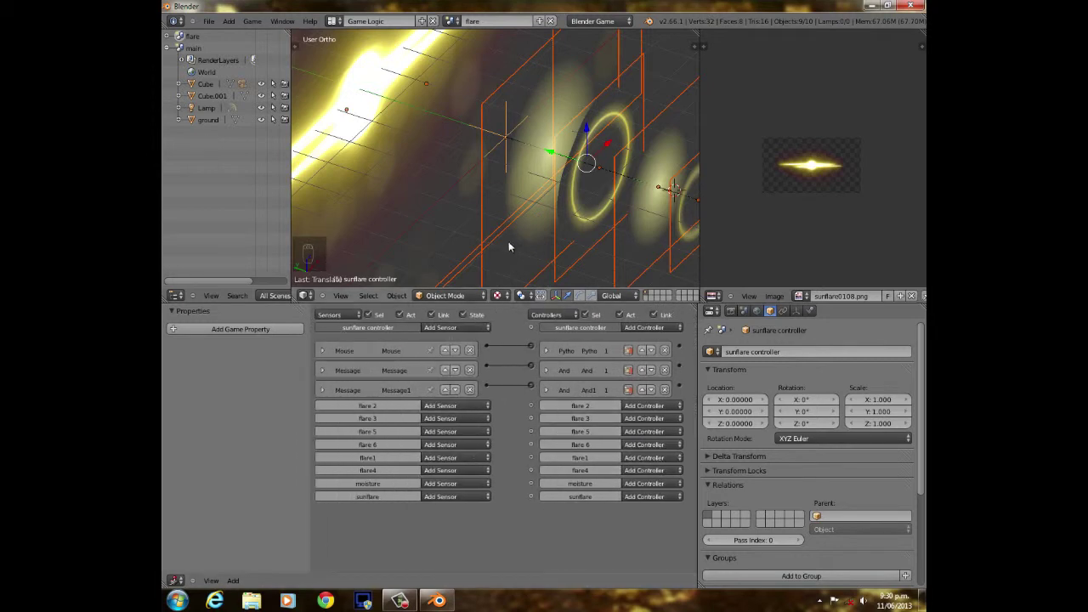
{"action": "left_click", "coordinate": [472, 407]}
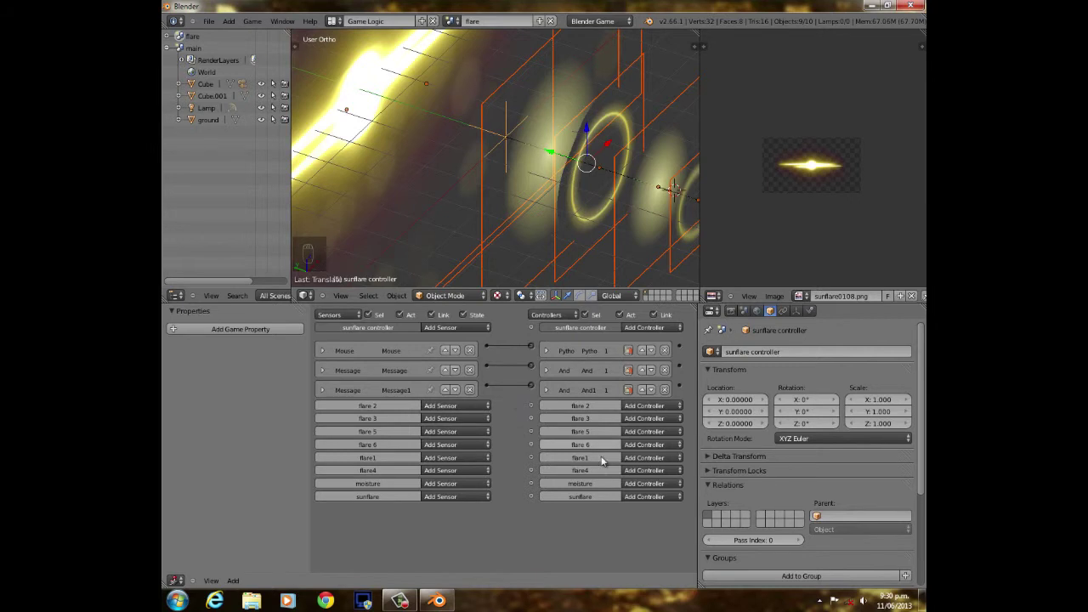
{"action": "middle_click_drag", "start_coordinate": [601, 459], "coordinate": [392, 467]}
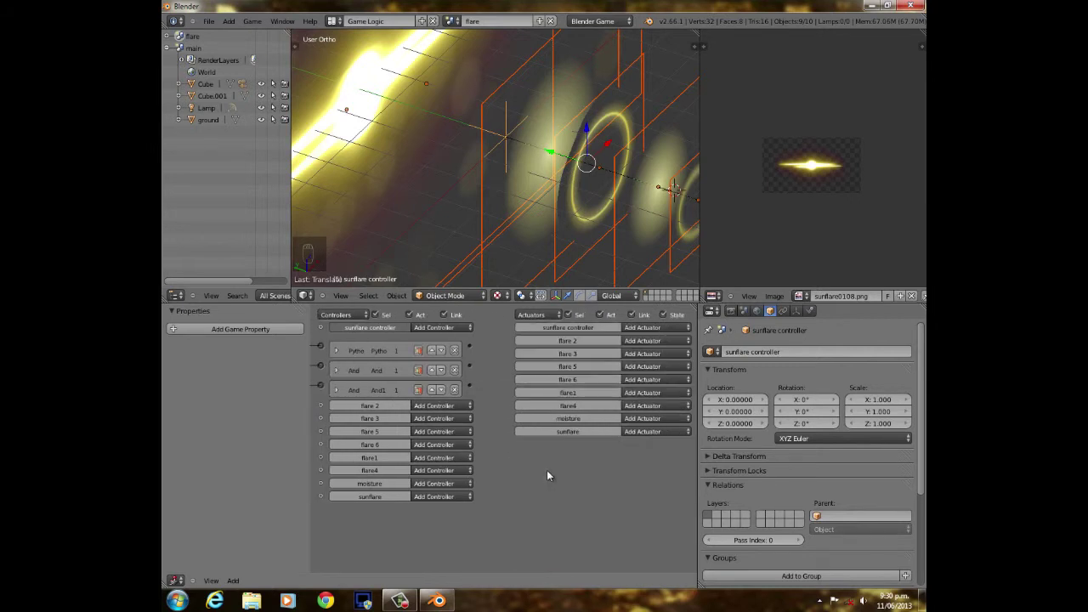
{"action": "left_click", "coordinate": [647, 340]}
{"action": "left_click", "coordinate": [645, 521]}
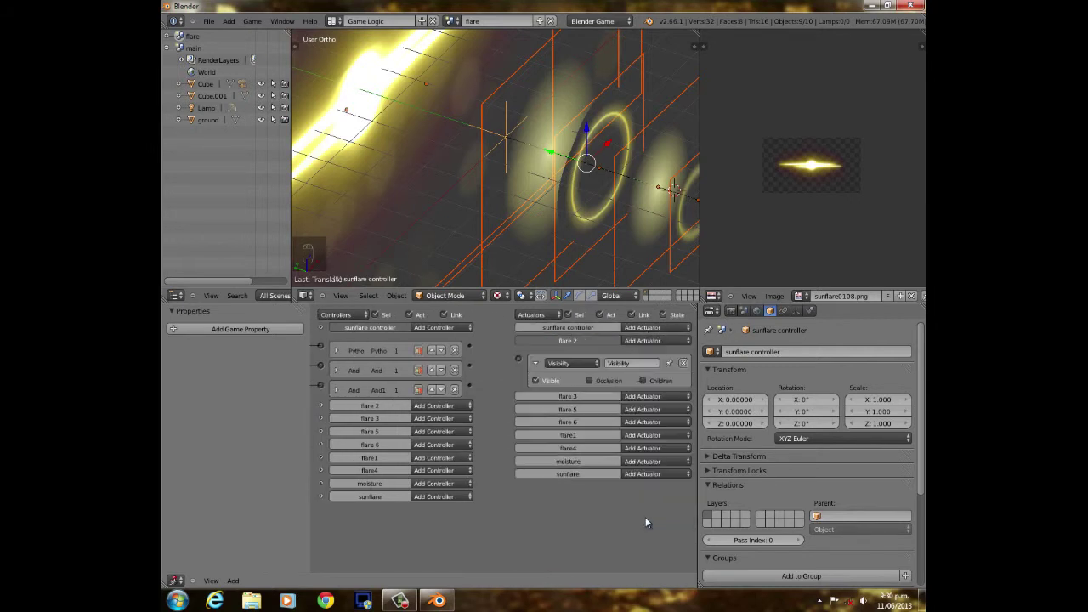
{"action": "left_click", "coordinate": [644, 341]}
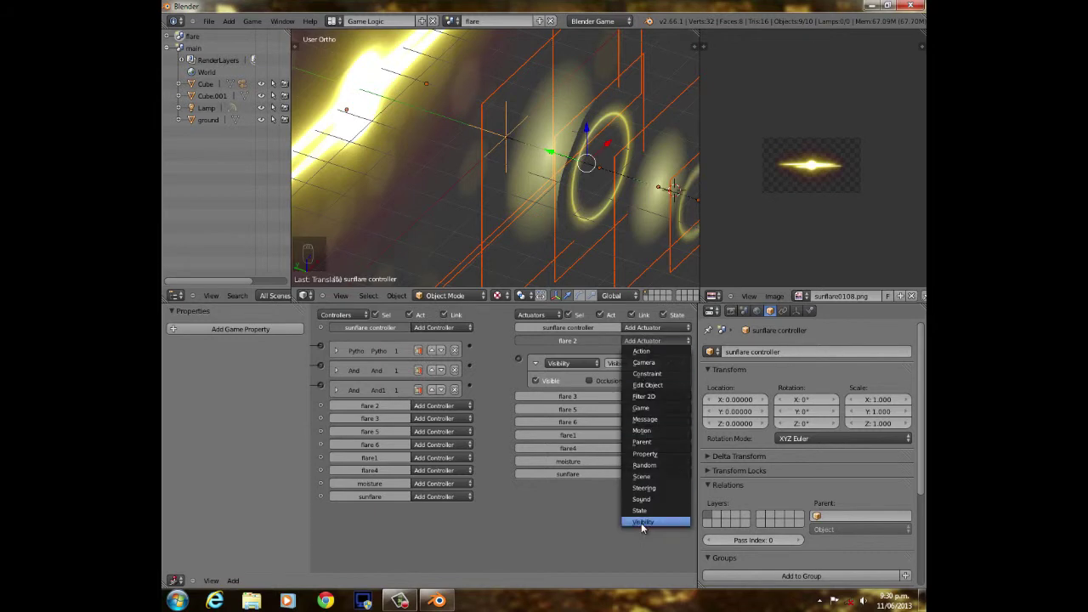
{"action": "left_click", "coordinate": [641, 523]}
{"action": "left_click", "coordinate": [536, 417]}
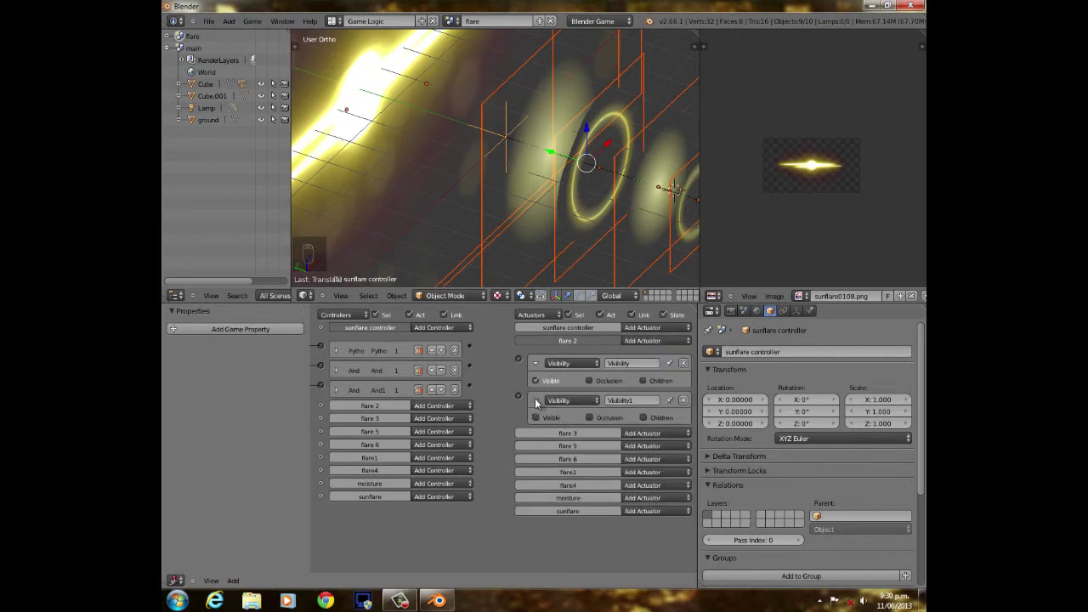
Add two Visibility actuators to flare 3, turn off Visible on the second one, and collapse the finished actuators.
{"action": "left_click", "coordinate": [535, 401]}
{"action": "left_click", "coordinate": [536, 363]}
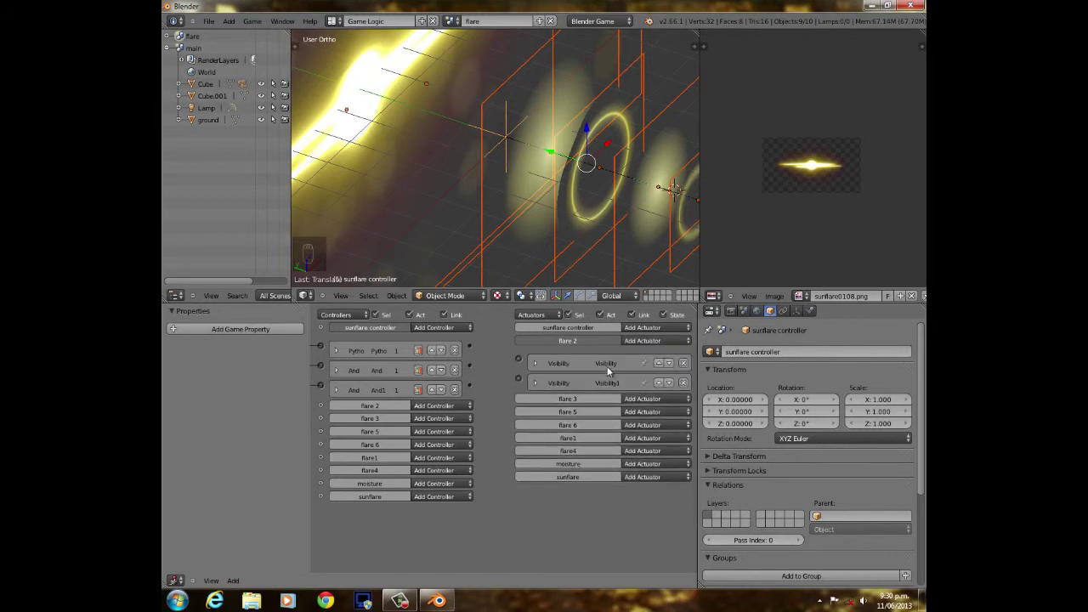
{"action": "left_click", "coordinate": [643, 398]}
{"action": "left_click", "coordinate": [626, 573]}
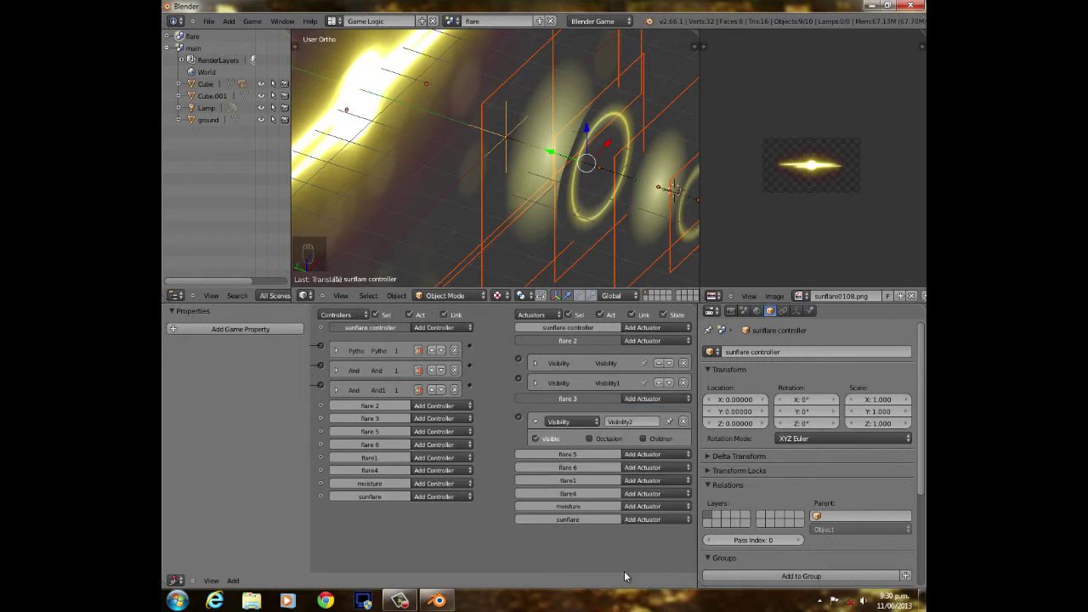
{"action": "left_click", "coordinate": [536, 420]}
{"action": "left_click", "coordinate": [642, 399]}
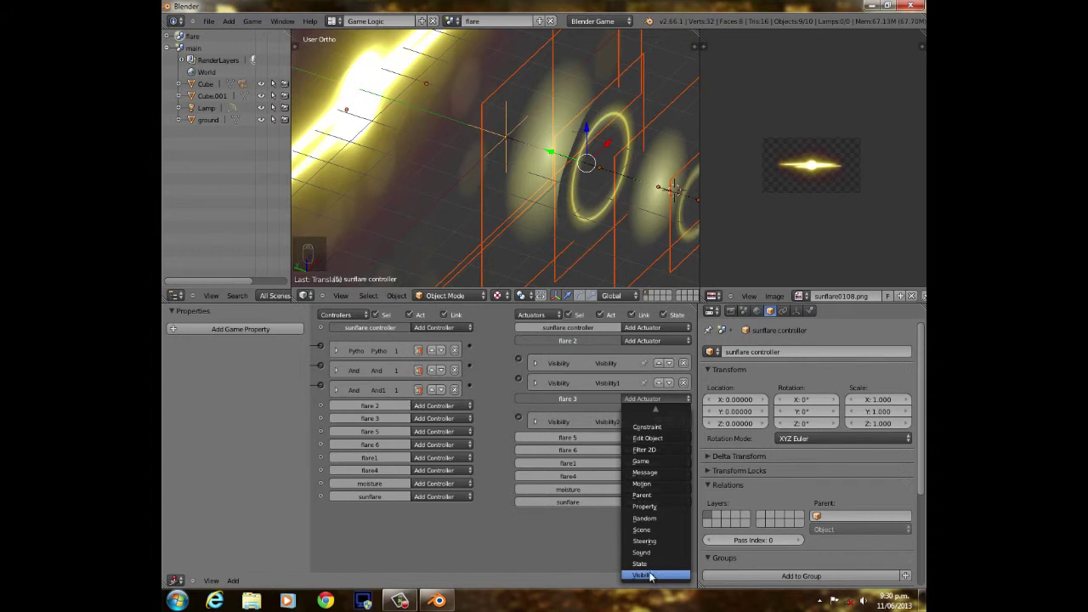
{"action": "left_click", "coordinate": [646, 575]}
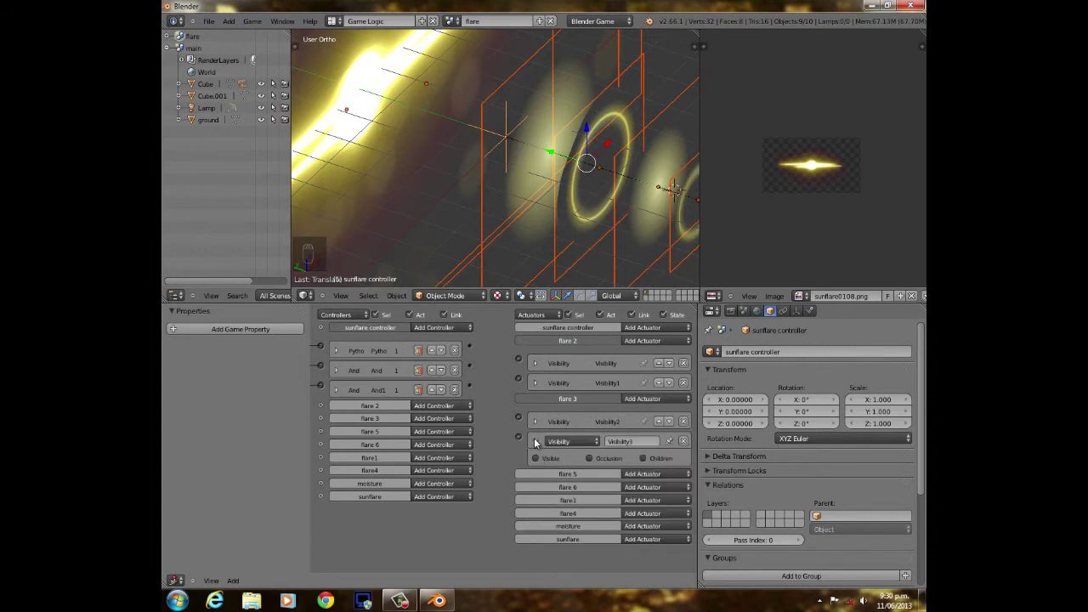
{"action": "left_click", "coordinate": [535, 440]}
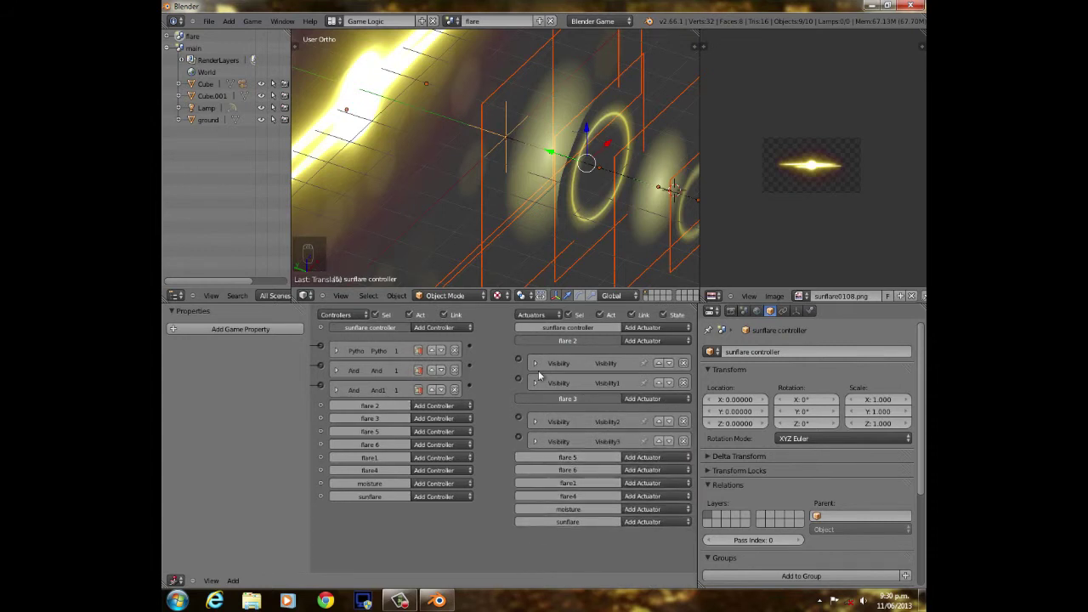
Add two Visibility actuators to flare 5, turn off Visible on the second one, and collapse both.
{"action": "left_click", "coordinate": [643, 457]}
{"action": "left_click", "coordinate": [644, 273]}
{"action": "left_click", "coordinate": [643, 457]}
{"action": "left_click", "coordinate": [643, 274]}
{"action": "left_click", "coordinate": [534, 534]}
{"action": "left_click", "coordinate": [535, 480]}
{"action": "left_click", "coordinate": [535, 499]}
{"action": "scroll", "coordinate": [644, 510], "scroll_direction": "down", "scroll_amount": 1}
Add two Visibility actuators to flare 6, turn off Visible on the second one, and collapse both.
{"action": "left_click", "coordinate": [647, 507]}
{"action": "left_click", "coordinate": [650, 323]}
{"action": "scroll", "coordinate": [638, 476], "scroll_direction": "down", "scroll_amount": 2}
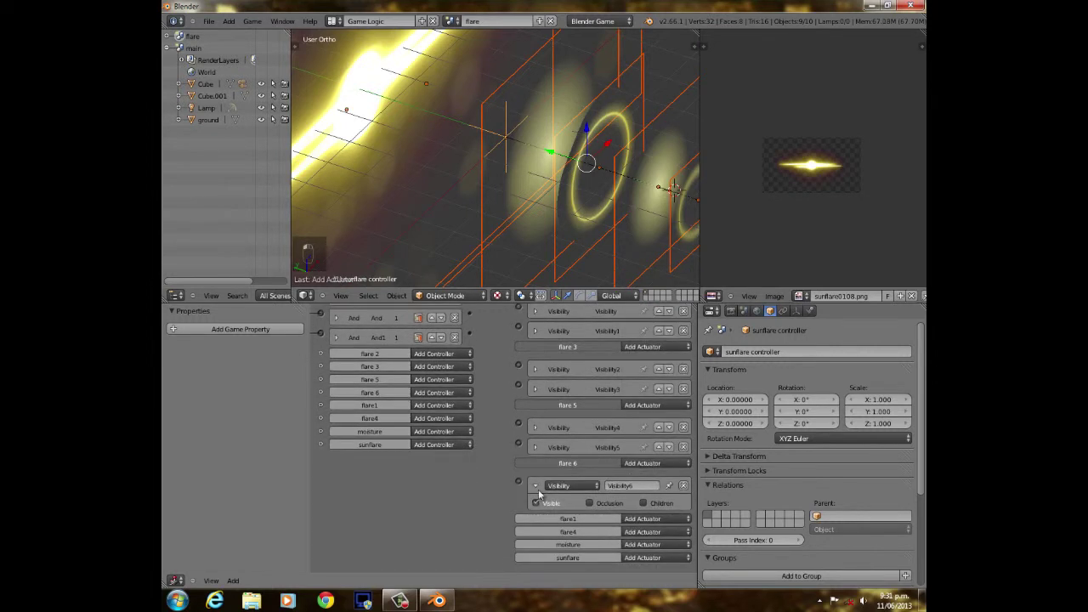
{"action": "left_click", "coordinate": [536, 502]}
{"action": "left_click", "coordinate": [534, 485]}
{"action": "left_click", "coordinate": [643, 481]}
{"action": "left_click", "coordinate": [650, 323]}
{"action": "left_click", "coordinate": [537, 541]}
{"action": "scroll", "coordinate": [536, 535], "scroll_direction": "down", "scroll_amount": 2}
{"action": "left_click", "coordinate": [535, 486]}
{"action": "scroll", "coordinate": [535, 493], "scroll_direction": "down", "scroll_amount": 2}
Add two Visibility actuators to flare1, turn off Visible on the second one, and collapse both.
{"action": "left_click", "coordinate": [644, 501]}
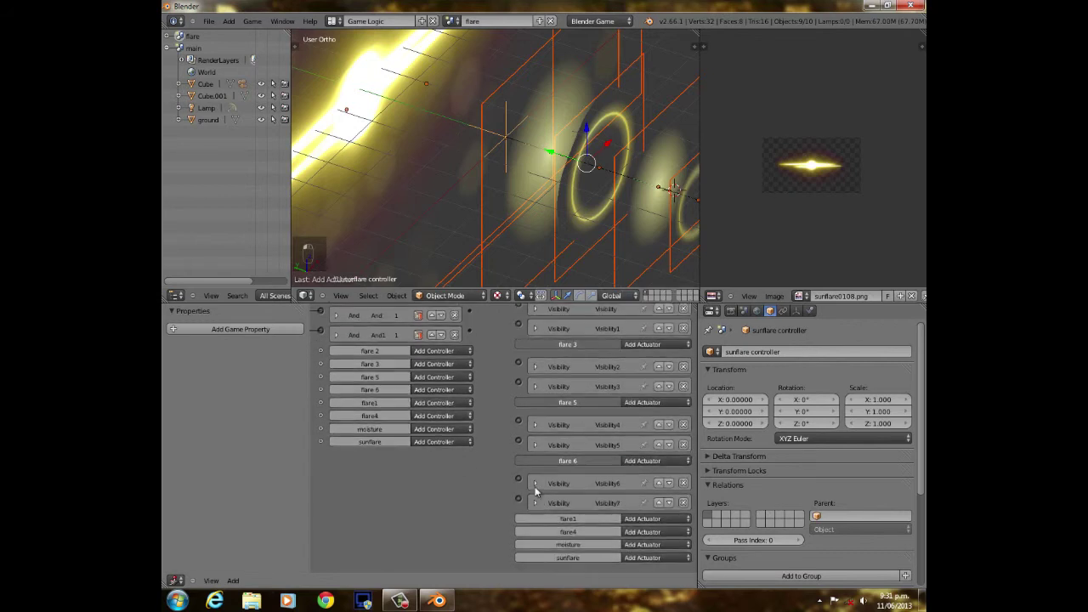
{"action": "left_click", "coordinate": [651, 333]}
{"action": "left_click", "coordinate": [536, 501]}
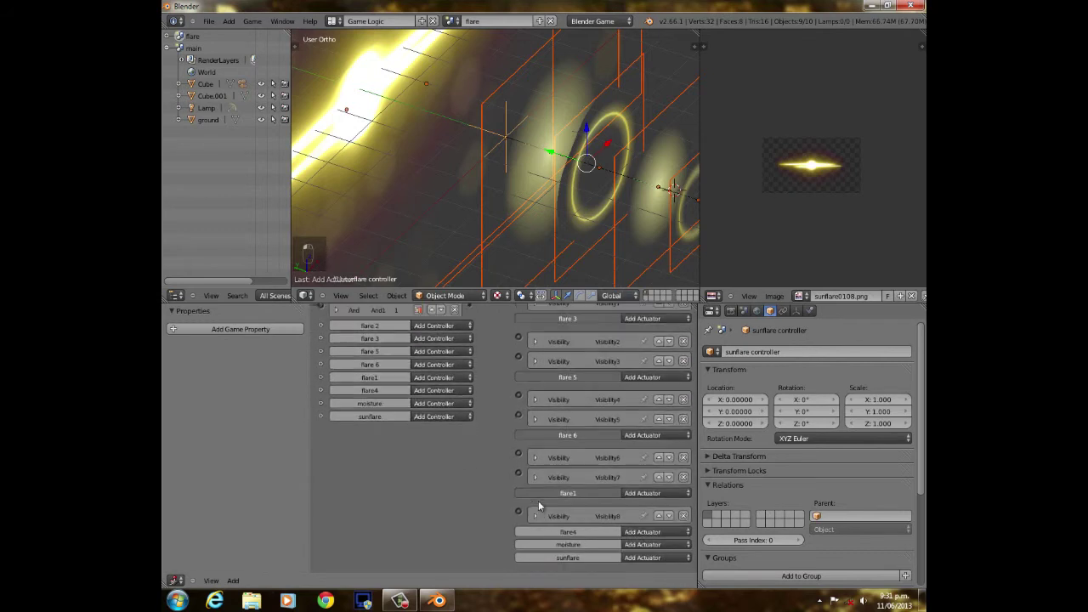
{"action": "left_click", "coordinate": [649, 495]}
{"action": "left_click", "coordinate": [638, 334]}
{"action": "scroll", "coordinate": [544, 510], "scroll_direction": "down", "scroll_amount": 2}
{"action": "left_click", "coordinate": [535, 515]}
{"action": "left_click", "coordinate": [536, 500]}
Add two Visibility actuators to flare4, turn off Visible on the second one, and collapse both.
{"action": "left_click", "coordinate": [643, 531]}
{"action": "left_click", "coordinate": [650, 360]}
{"action": "scroll", "coordinate": [544, 510], "scroll_direction": "down", "scroll_amount": 2}
{"action": "left_click", "coordinate": [536, 515]}
{"action": "scroll", "coordinate": [544, 510], "scroll_direction": "down", "scroll_amount": 2}
{"action": "left_click", "coordinate": [643, 507]}
{"action": "left_click", "coordinate": [641, 353]}
{"action": "left_click", "coordinate": [535, 565]}
{"action": "left_click", "coordinate": [535, 549]}
{"action": "scroll", "coordinate": [552, 548], "scroll_direction": "down", "scroll_amount": 1}
Add two Visibility actuators to the moisture plane and collapse both of them.
{"action": "left_click", "coordinate": [642, 544]}
{"action": "left_click", "coordinate": [646, 370]}
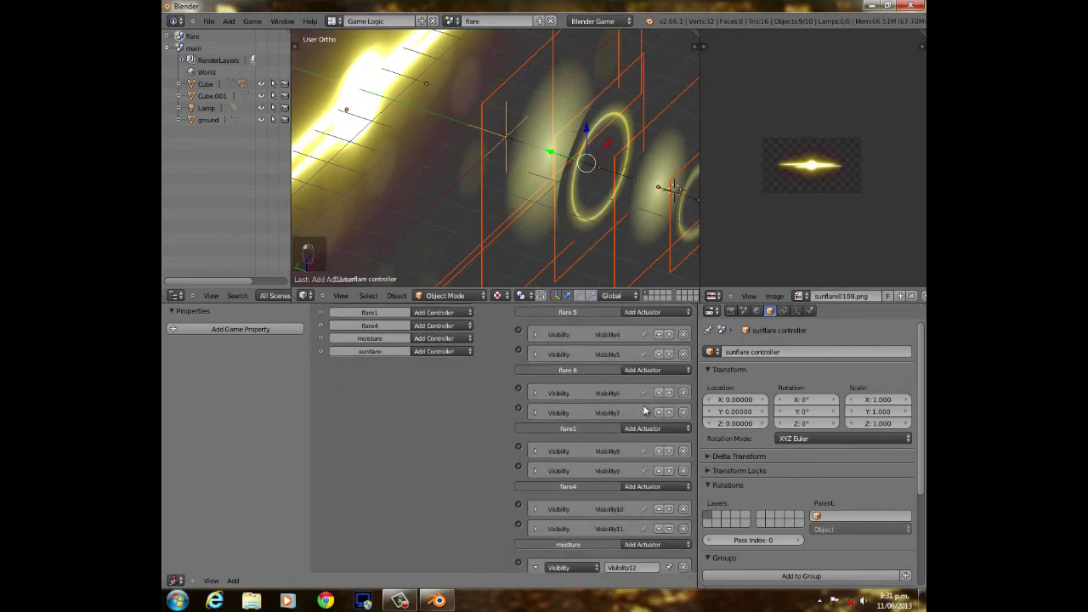
{"action": "scroll", "coordinate": [646, 370], "scroll_direction": "down", "scroll_amount": 2}
{"action": "left_click", "coordinate": [536, 520]}
{"action": "left_click", "coordinate": [642, 519]}
{"action": "left_click", "coordinate": [657, 520]}
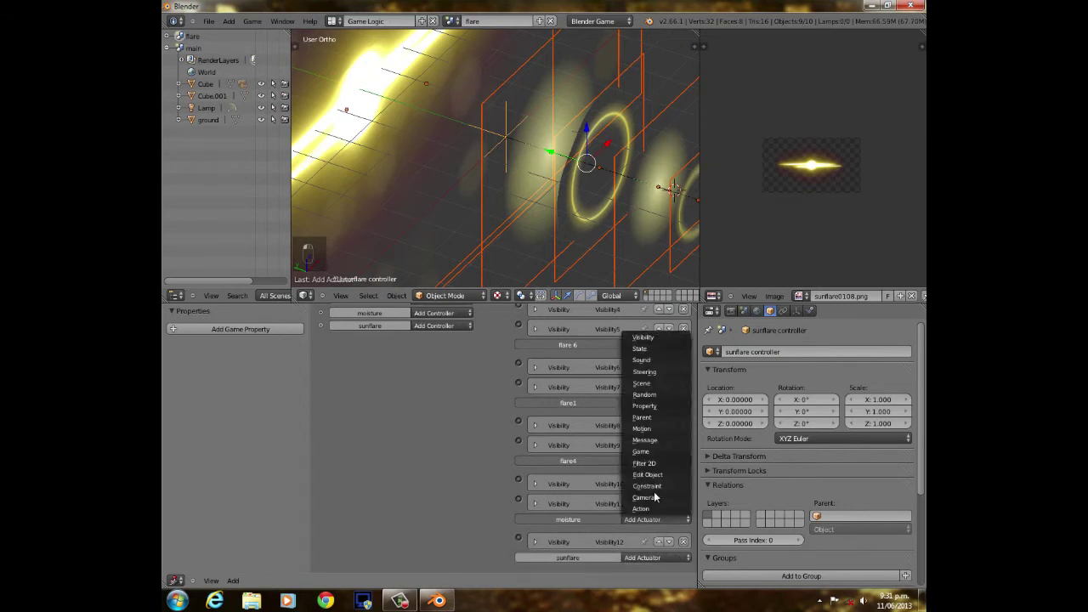
{"action": "left_click", "coordinate": [644, 338]}
{"action": "scroll", "coordinate": [615, 515], "scroll_direction": "down", "scroll_amount": 2}
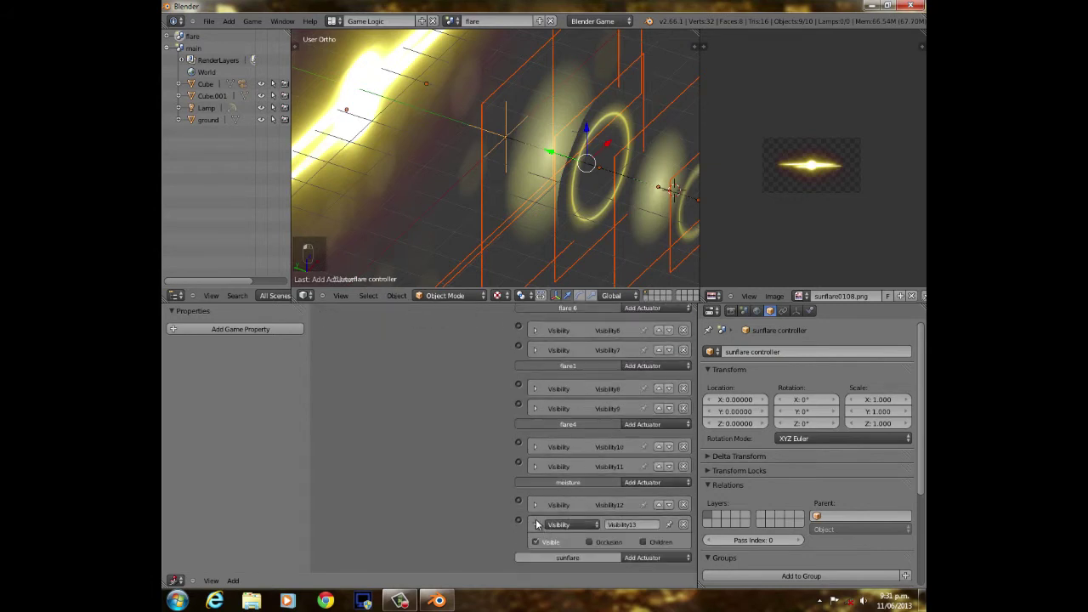
{"action": "left_click", "coordinate": [536, 528]}
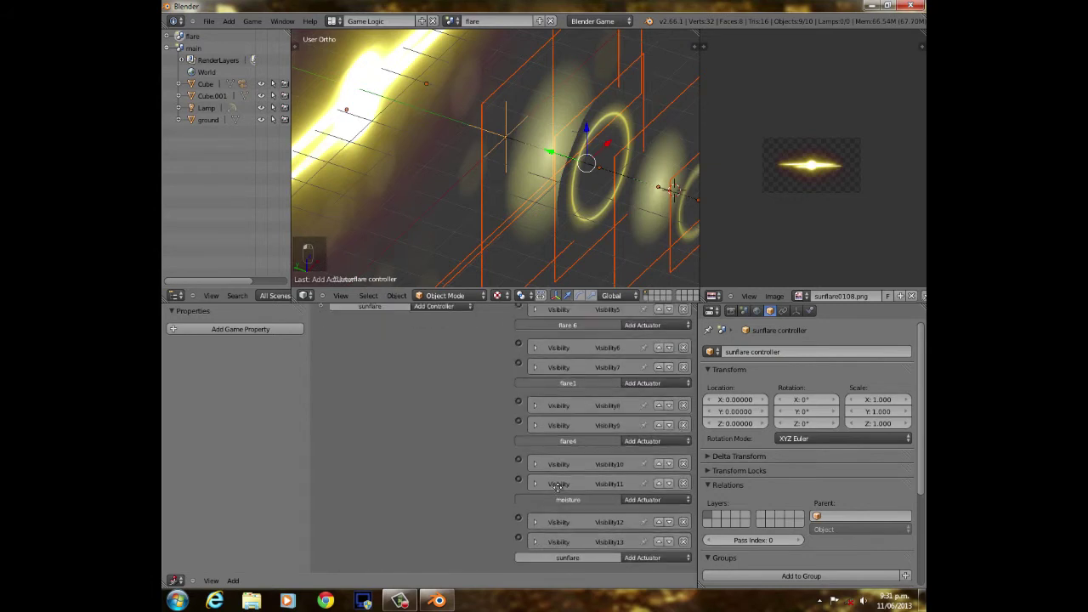
Add two Visibility actuators to the sunflare plane and collapse both of them.
{"action": "left_click", "coordinate": [642, 558]}
{"action": "left_click", "coordinate": [648, 382]}
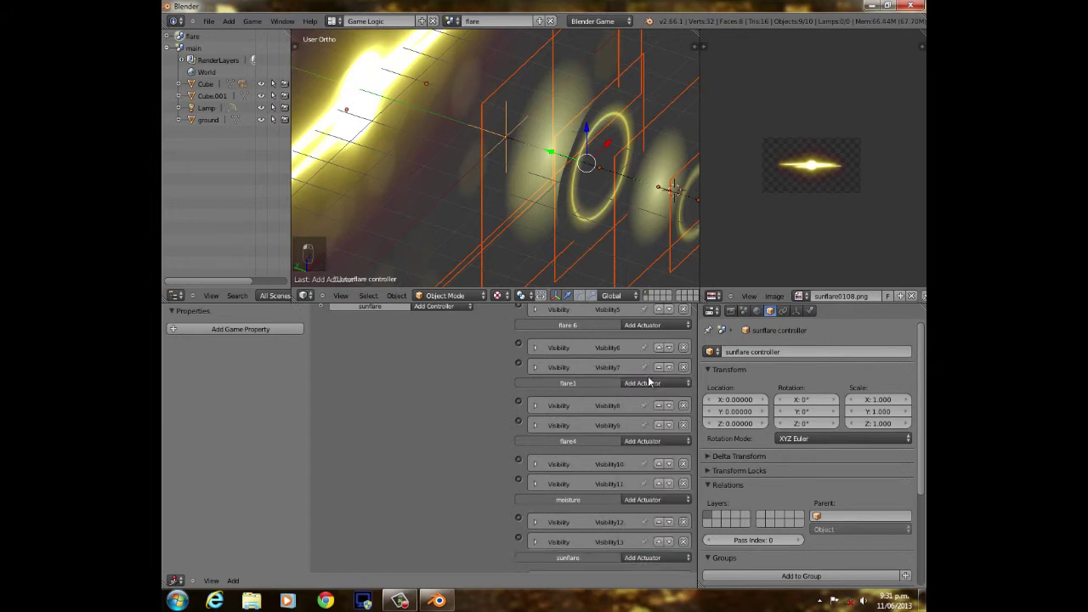
{"action": "scroll", "coordinate": [629, 488], "scroll_direction": "down", "scroll_amount": 2}
{"action": "scroll", "coordinate": [627, 493], "scroll_direction": "down", "scroll_amount": 1}
{"action": "left_click", "coordinate": [536, 555]}
{"action": "left_click", "coordinate": [649, 515]}
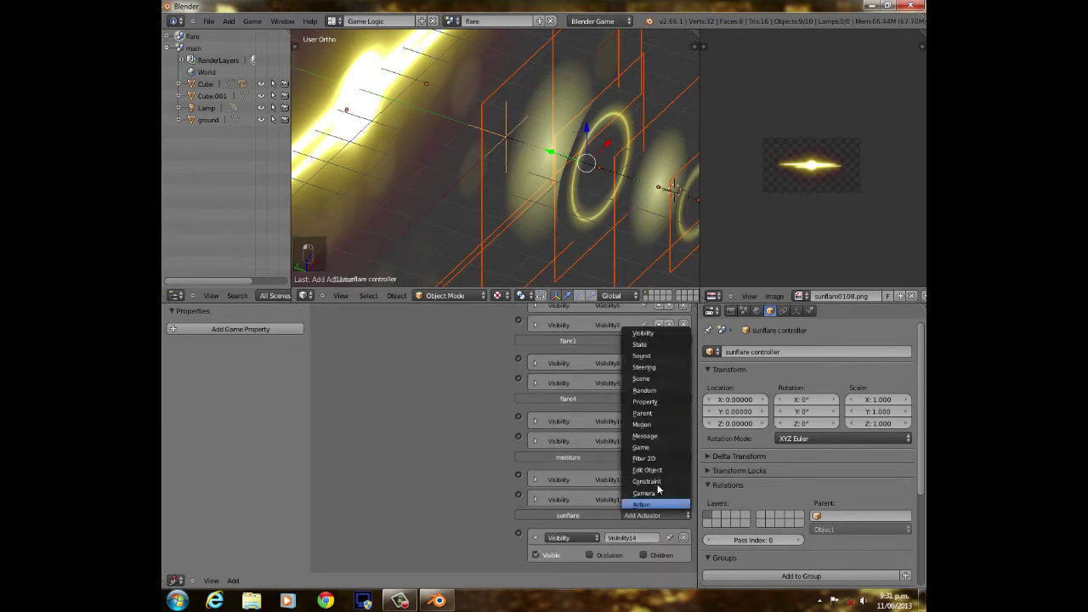
{"action": "left_click", "coordinate": [639, 342]}
{"action": "scroll", "coordinate": [588, 572], "scroll_direction": "down", "scroll_amount": 1}
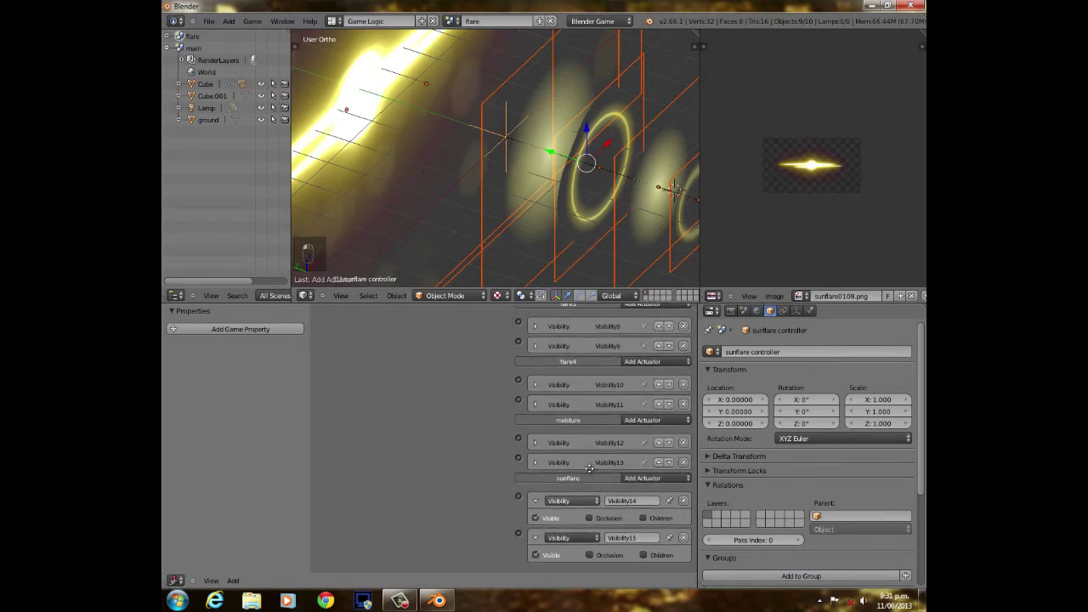
{"action": "left_click", "coordinate": [536, 502]}
{"action": "left_click", "coordinate": [535, 537]}
Maximize the Logic Editor and briefly expand the sunflare controller's first Message sensor to check its settings.
{"action": "scroll", "coordinate": [509, 413], "scroll_direction": "down", "scroll_amount": 6}
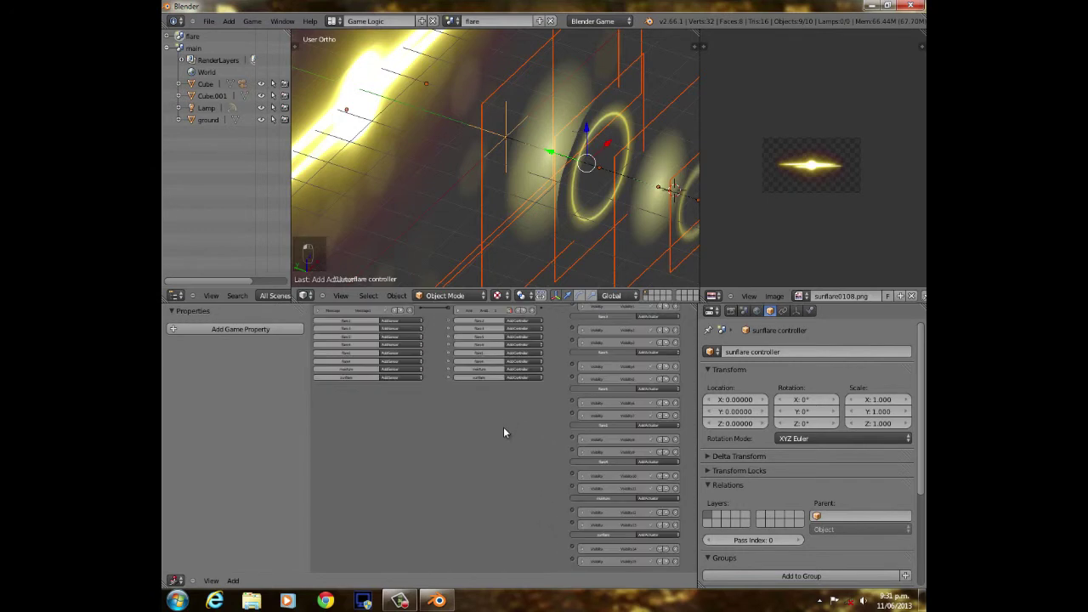
{"action": "scroll", "coordinate": [501, 438], "scroll_direction": "down", "scroll_amount": 2}
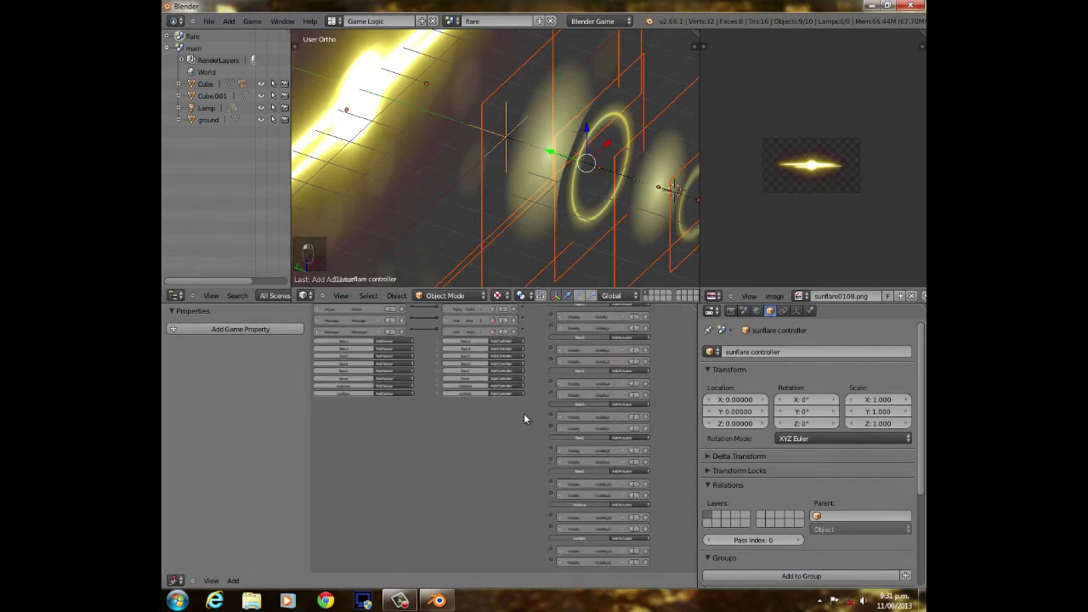
{"action": "key", "text": "ctrl+Up"}
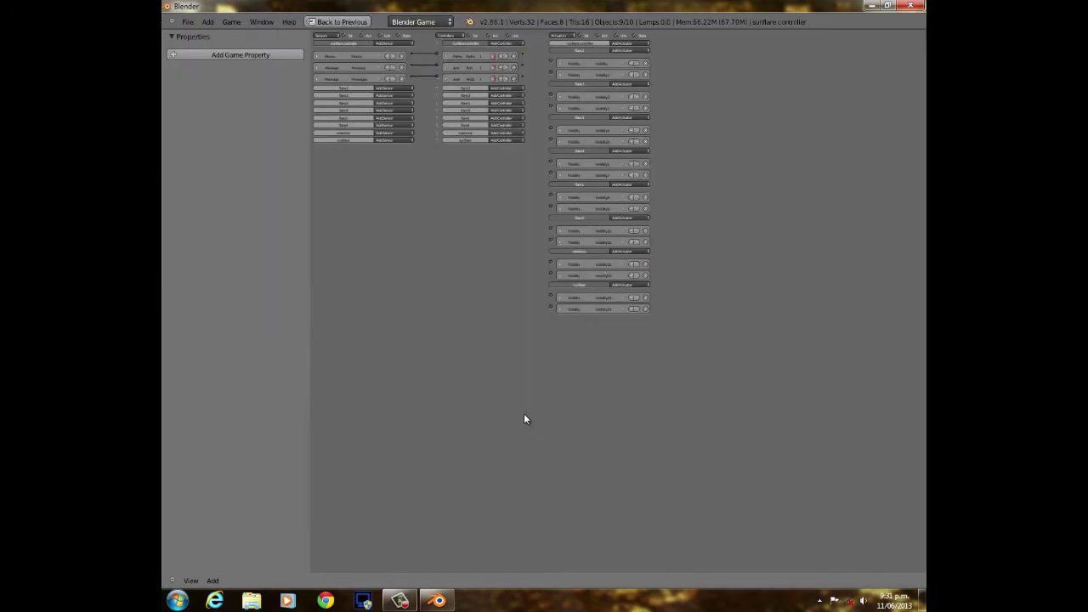
{"action": "scroll", "coordinate": [536, 290], "scroll_direction": "up", "scroll_amount": 6}
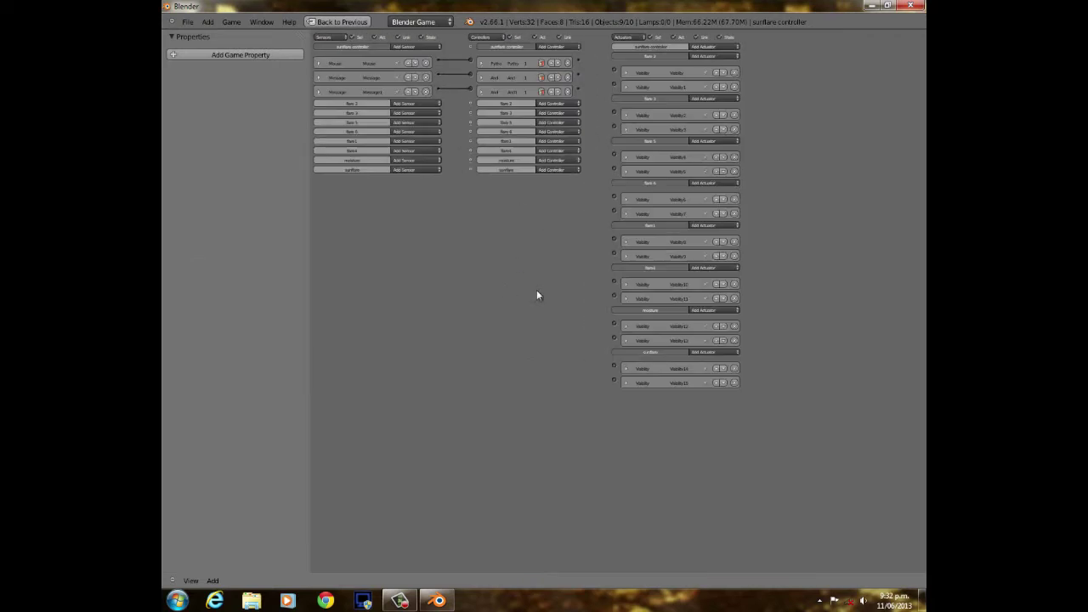
{"action": "scroll", "coordinate": [626, 161], "scroll_direction": "right", "scroll_amount": 2, "text": "ctrl"}
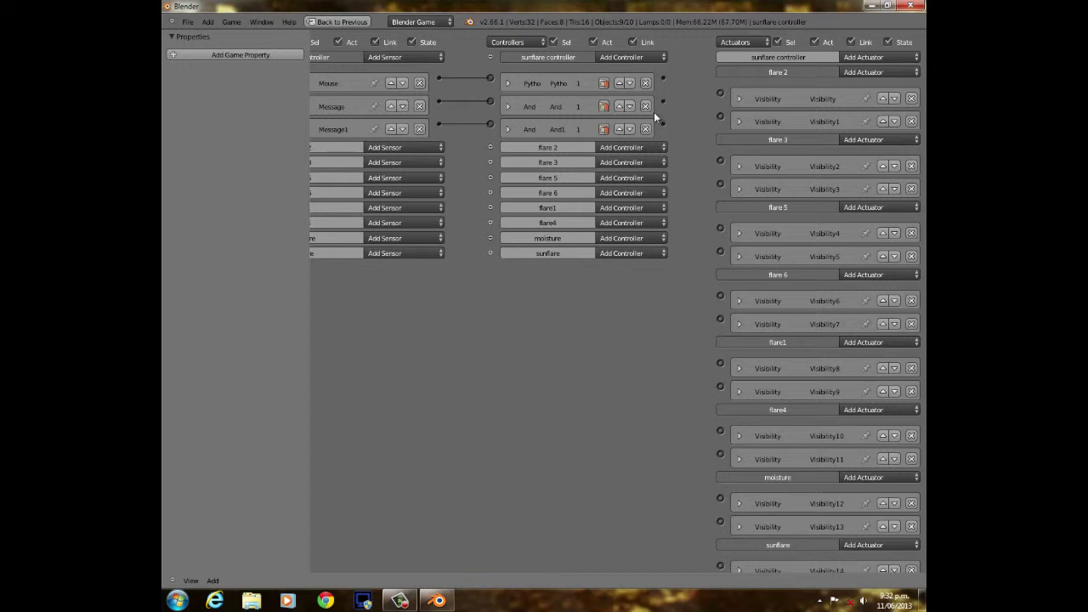
{"action": "scroll", "coordinate": [646, 106], "scroll_direction": "left", "scroll_amount": 6, "text": "ctrl"}
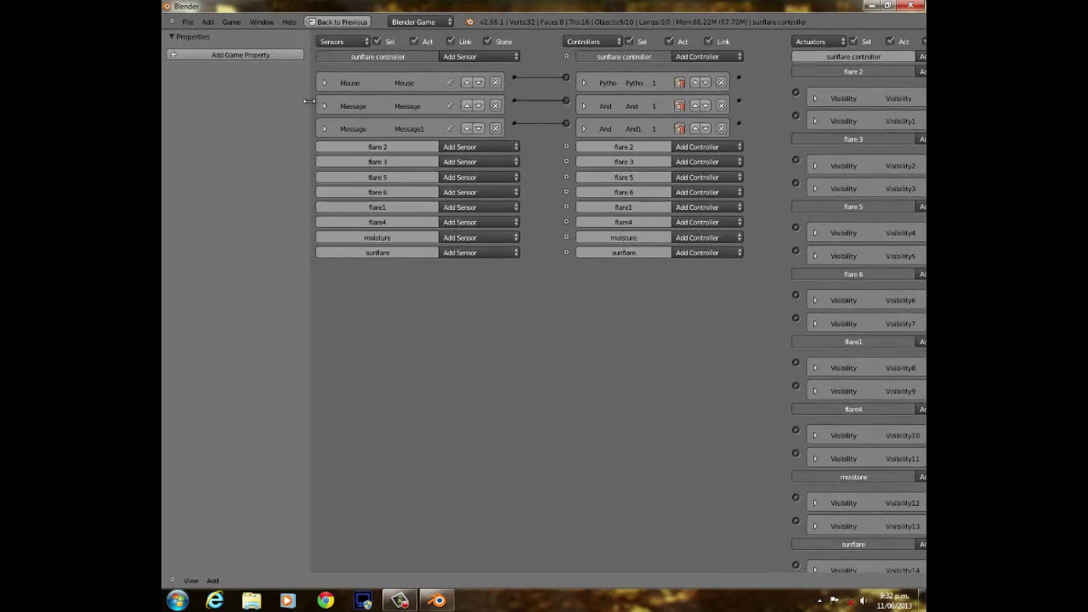
{"action": "left_click", "coordinate": [325, 105]}
{"action": "left_click", "coordinate": [325, 106]}
Link the sunflare controller's first And controller to the first Visibility actuator of every flare plane, including moisture and sunflare.
{"action": "scroll", "coordinate": [668, 121], "scroll_direction": "right", "scroll_amount": 6, "text": "ctrl"}
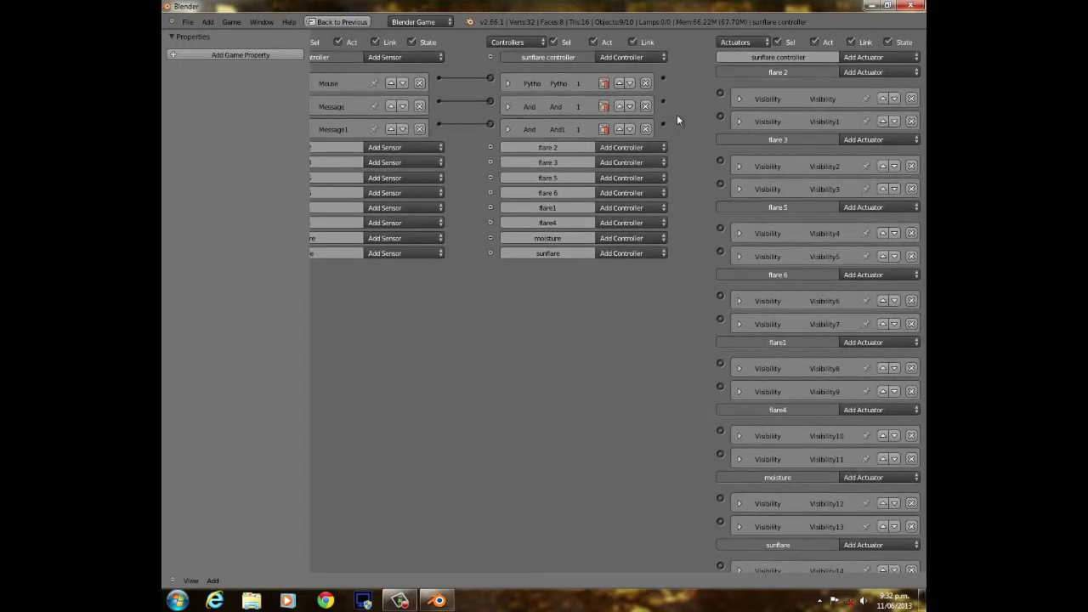
{"action": "left_click_drag", "start_coordinate": [671, 104], "coordinate": [664, 102]}
{"action": "left_click", "coordinate": [739, 99]}
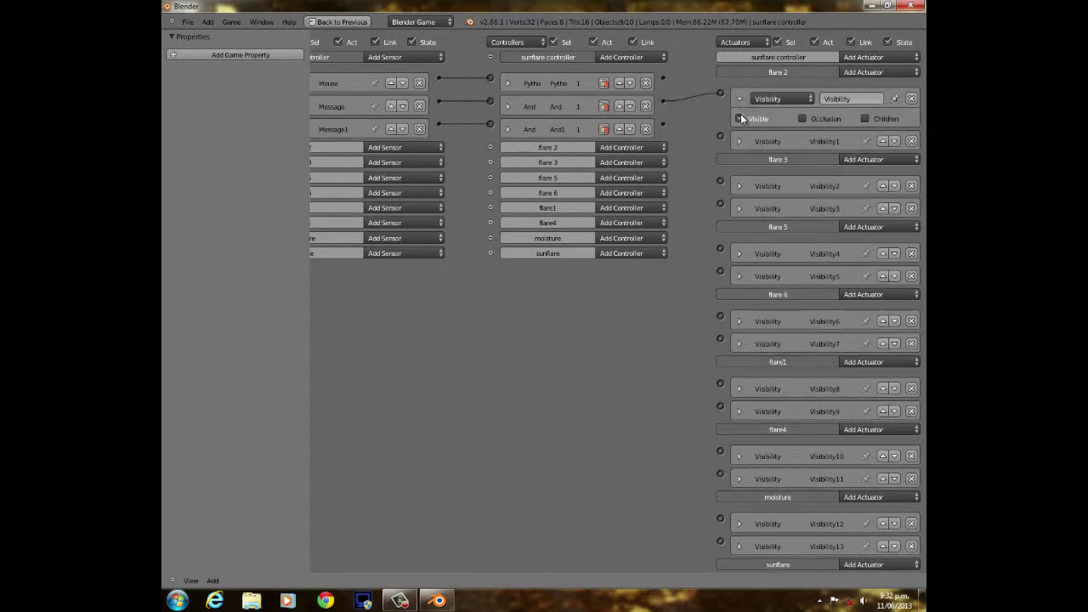
{"action": "left_click", "coordinate": [739, 99]}
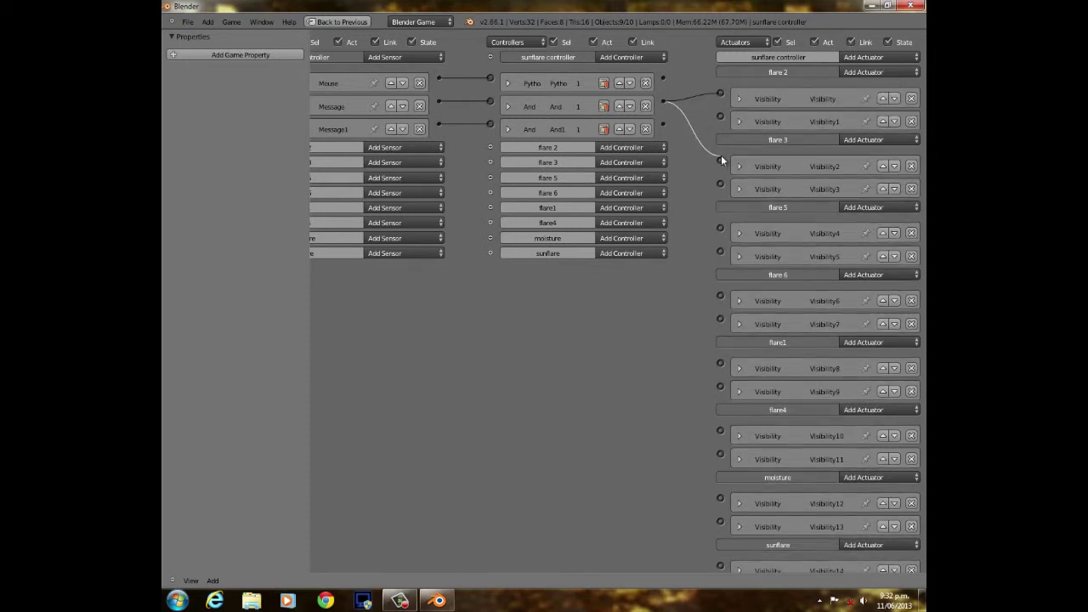
{"action": "left_click_drag", "start_coordinate": [666, 104], "coordinate": [721, 227]}
{"action": "left_click_drag", "start_coordinate": [663, 100], "coordinate": [729, 296]}
{"action": "left_click_drag", "start_coordinate": [663, 104], "coordinate": [738, 364]}
{"action": "scroll", "coordinate": [601, 98], "scroll_direction": "down", "scroll_amount": 2}
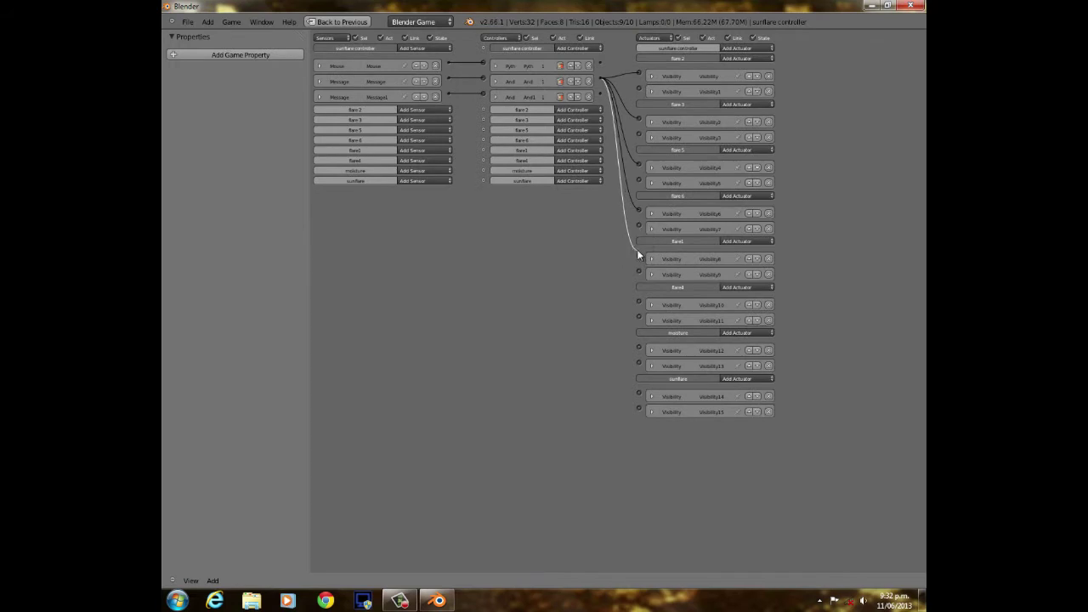
{"action": "left_click_drag", "start_coordinate": [639, 272], "coordinate": [601, 81]}
{"action": "left_click_drag", "start_coordinate": [638, 301], "coordinate": [601, 81]}
{"action": "left_click_drag", "start_coordinate": [638, 346], "coordinate": [601, 80]}
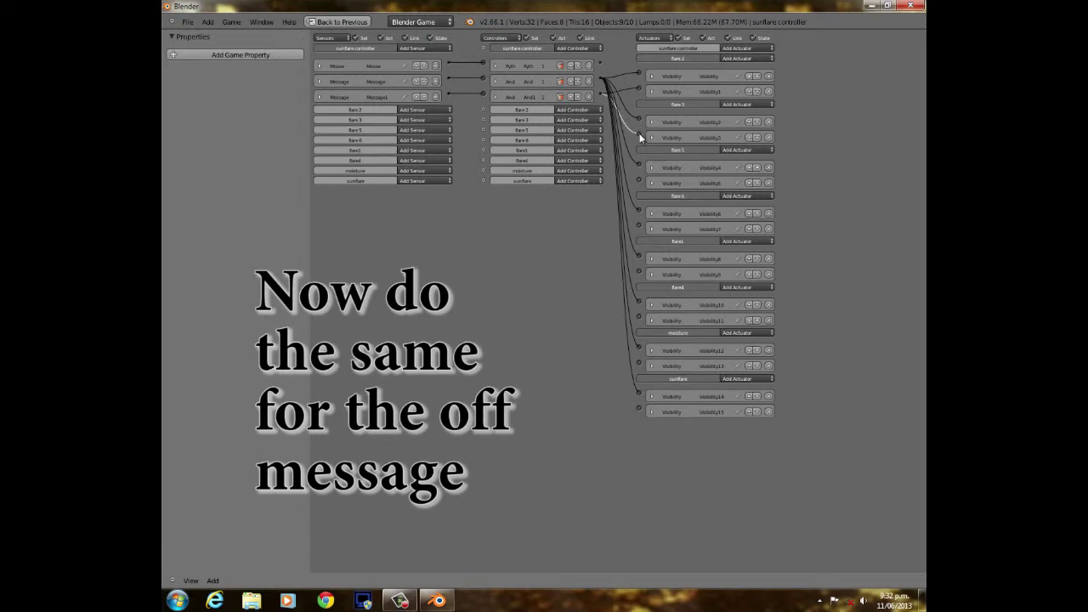
Link the sunflare controller's second And controller to the second Visibility actuator of every flare plane, including moisture and sunflare.
{"action": "left_click_drag", "start_coordinate": [602, 92], "coordinate": [639, 230]}
{"action": "left_click_drag", "start_coordinate": [600, 92], "coordinate": [640, 272]}
{"action": "left_click_drag", "start_coordinate": [601, 95], "coordinate": [639, 316]}
{"action": "left_click_drag", "start_coordinate": [599, 95], "coordinate": [638, 365]}
{"action": "left_click_drag", "start_coordinate": [602, 102], "coordinate": [640, 407]}
{"action": "scroll", "coordinate": [588, 280], "scroll_direction": "up", "scroll_amount": 3, "text": "ctrl"}
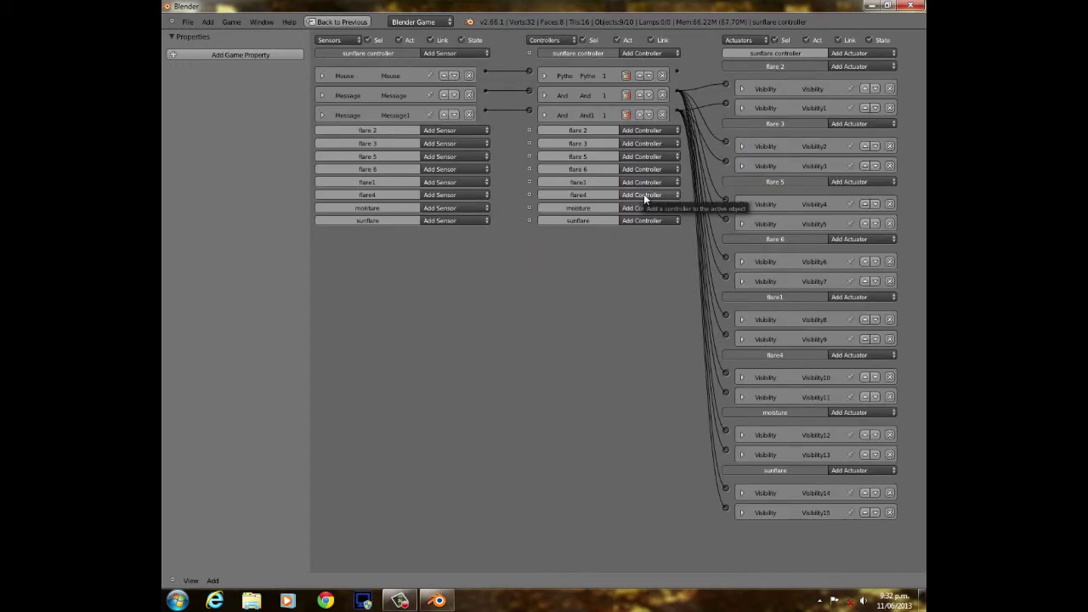
Restore the normal screen layout and deselect all objects in the flare scene.
{"action": "key", "text": "ctrl+Down"}
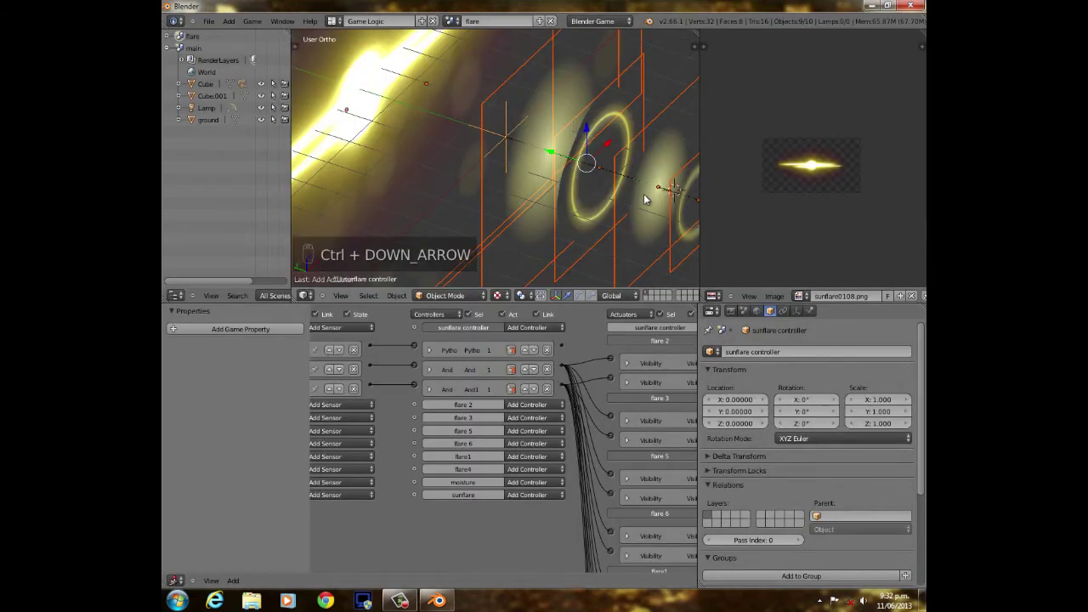
{"action": "scroll", "coordinate": [642, 176], "scroll_direction": "down", "scroll_amount": 6}
{"action": "middle_click_drag", "start_coordinate": [512, 180], "coordinate": [553, 195]}
{"action": "scroll", "coordinate": [539, 195], "scroll_direction": "down", "scroll_amount": 2}
{"action": "key", "text": "a"}
{"action": "scroll", "coordinate": [531, 198], "scroll_direction": "up", "scroll_amount": 3}
{"action": "scroll", "coordinate": [531, 195], "scroll_direction": "down", "scroll_amount": 2}
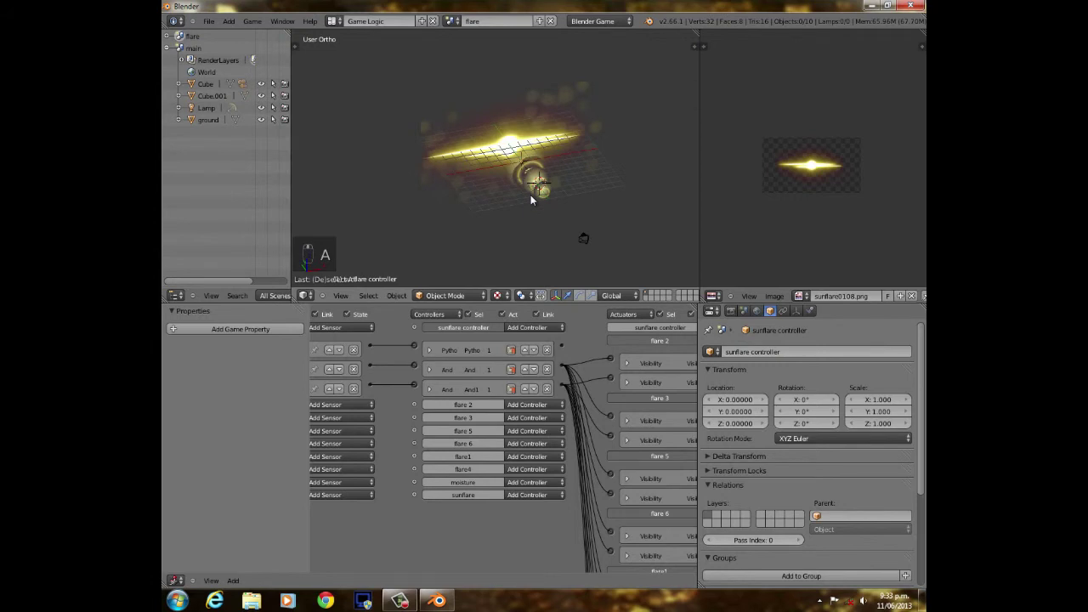
Switch to the main scene and view it through the camera.
{"action": "left_click", "coordinate": [451, 21]}
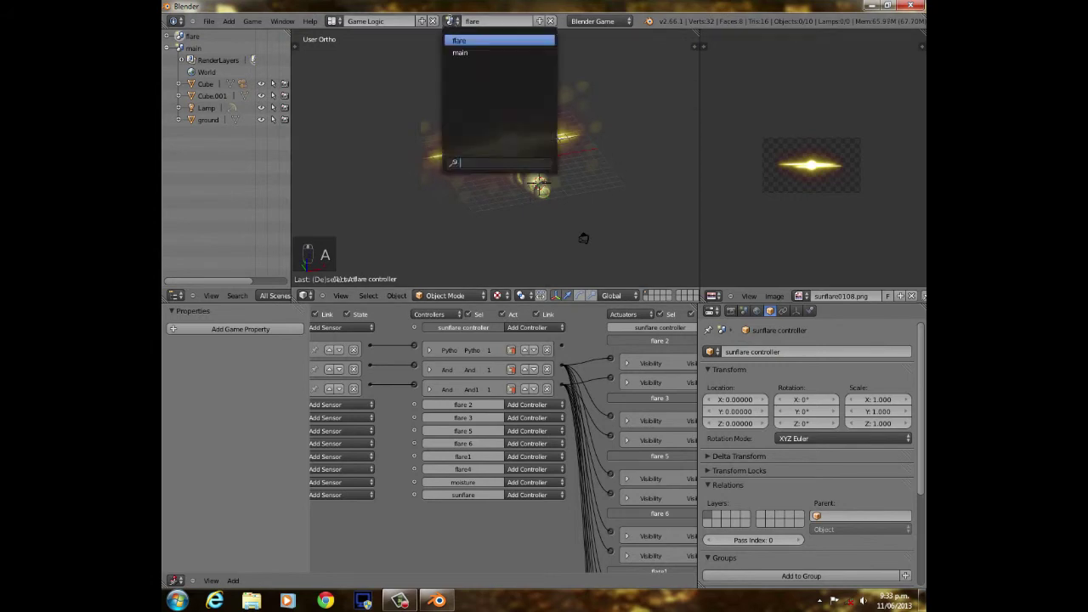
{"action": "left_click", "coordinate": [459, 48]}
{"action": "key", "text": "KP_0"}
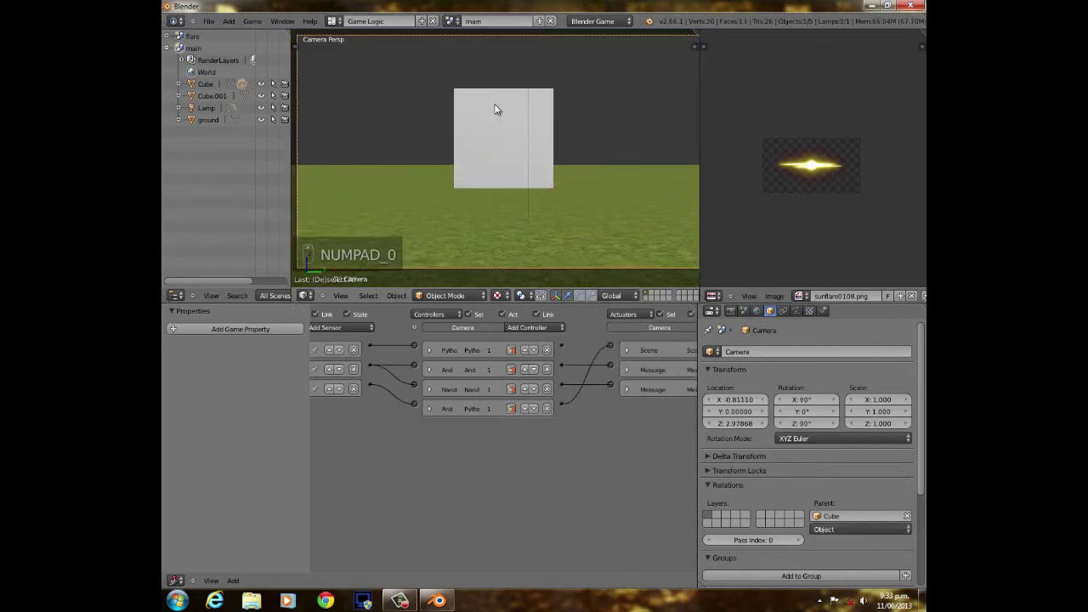
Run the game twice from the camera view to test the lens flare overlay, stopping it each time.
{"action": "key", "text": "p"}
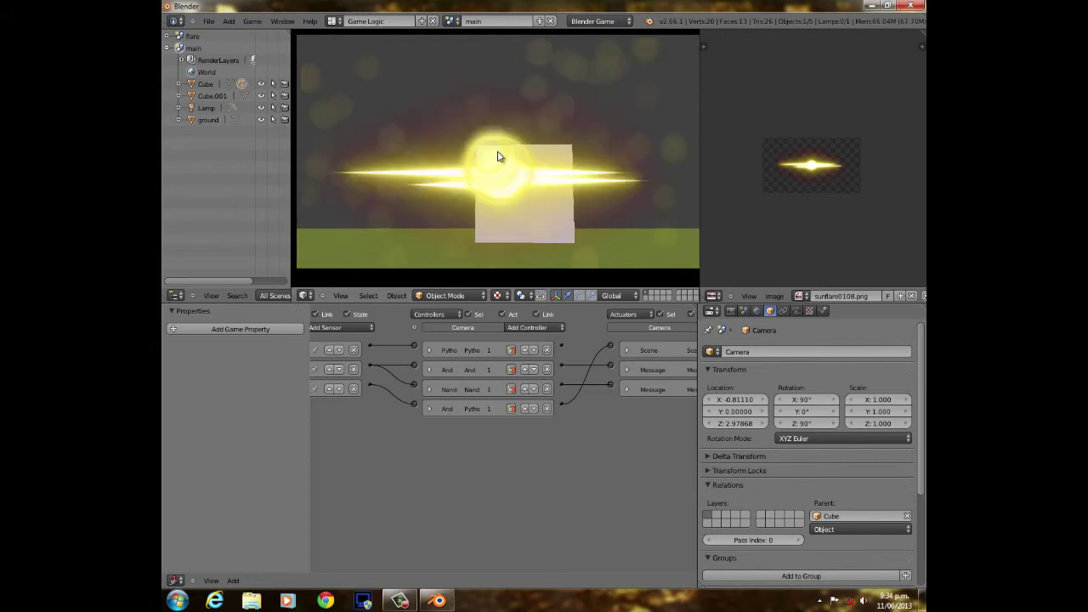
{"action": "key", "text": "Escape"}
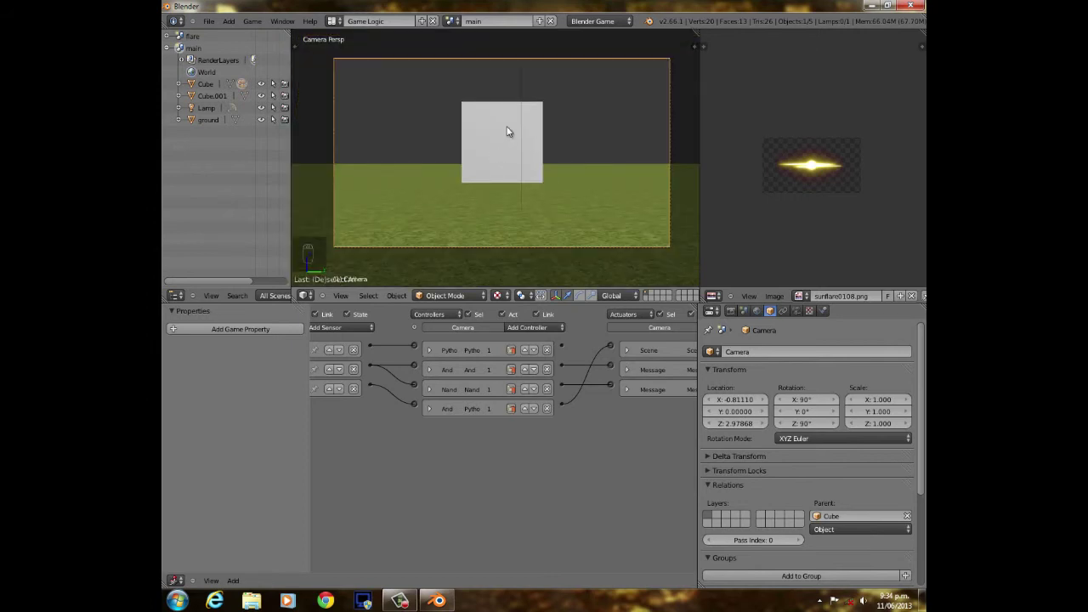
{"action": "key", "text": "p"}
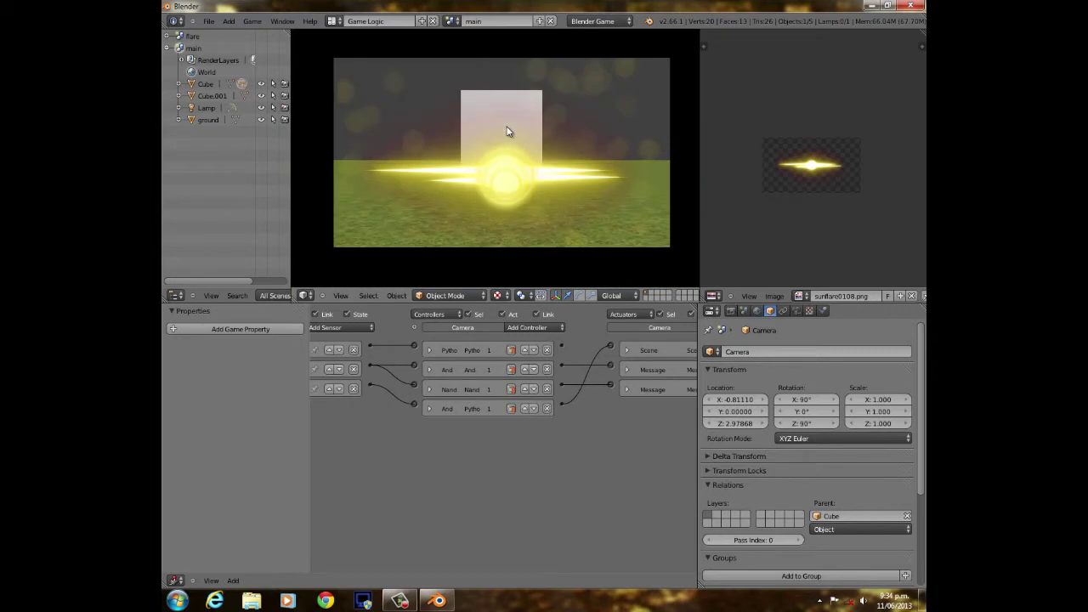
{"action": "key", "text": "Escape"}
Move the white cube, Cube.001, along the Y axis to about Y 6.76 and test-run the game again.
{"action": "right_click", "coordinate": [506, 131]}
{"action": "left_click_drag", "start_coordinate": [554, 145], "coordinate": [616, 138]}
{"action": "key", "text": "p"}
{"action": "key", "text": "Escape"}
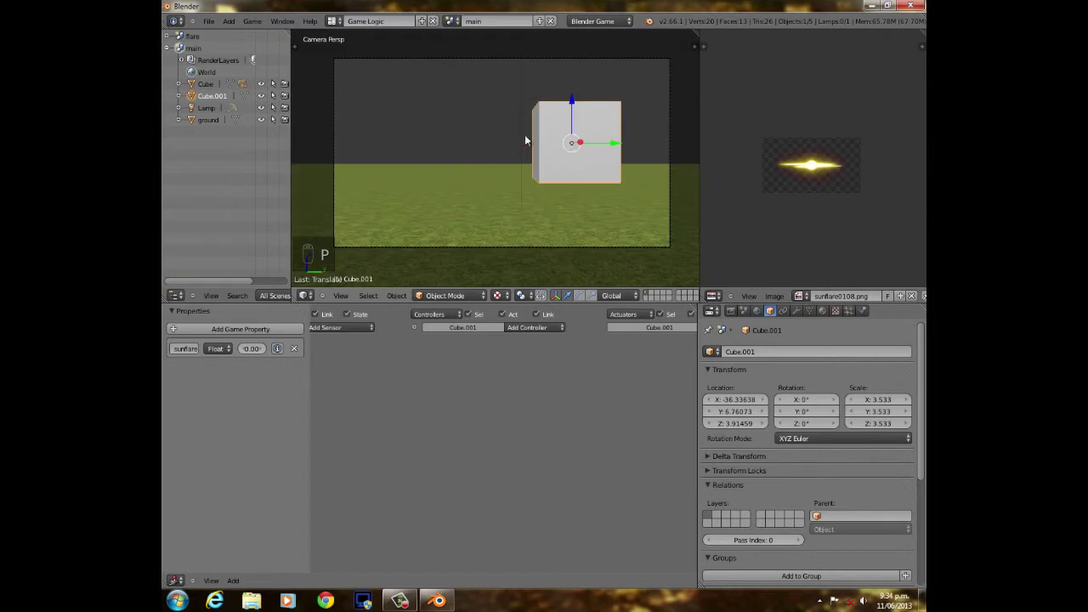
Move Cube.001 along the Y axis to about Y 9.30, then test-run the game and stop it.
{"action": "left_click_drag", "start_coordinate": [617, 143], "coordinate": [649, 145]}
{"action": "key", "text": "p"}
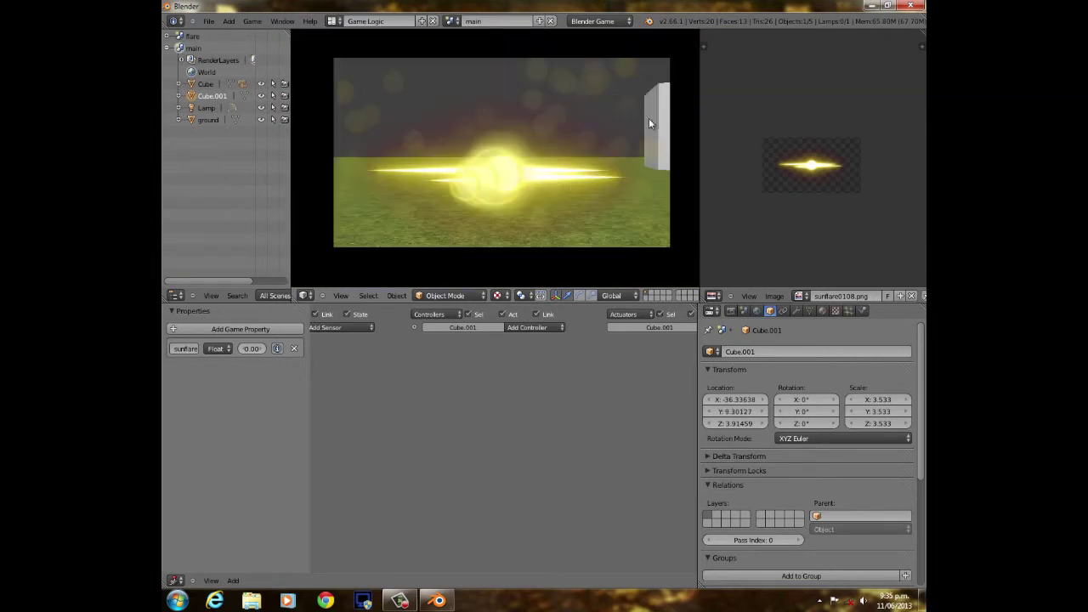
{"action": "key", "text": "Escape"}
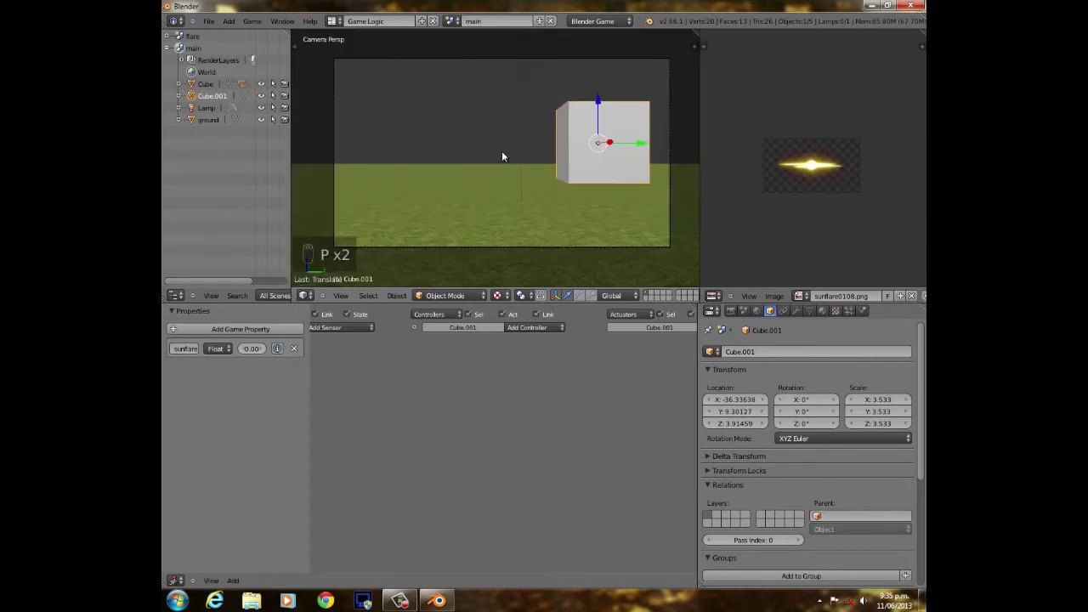
Switch to the flare scene and select the flare1 plane.
{"action": "left_click", "coordinate": [452, 21]}
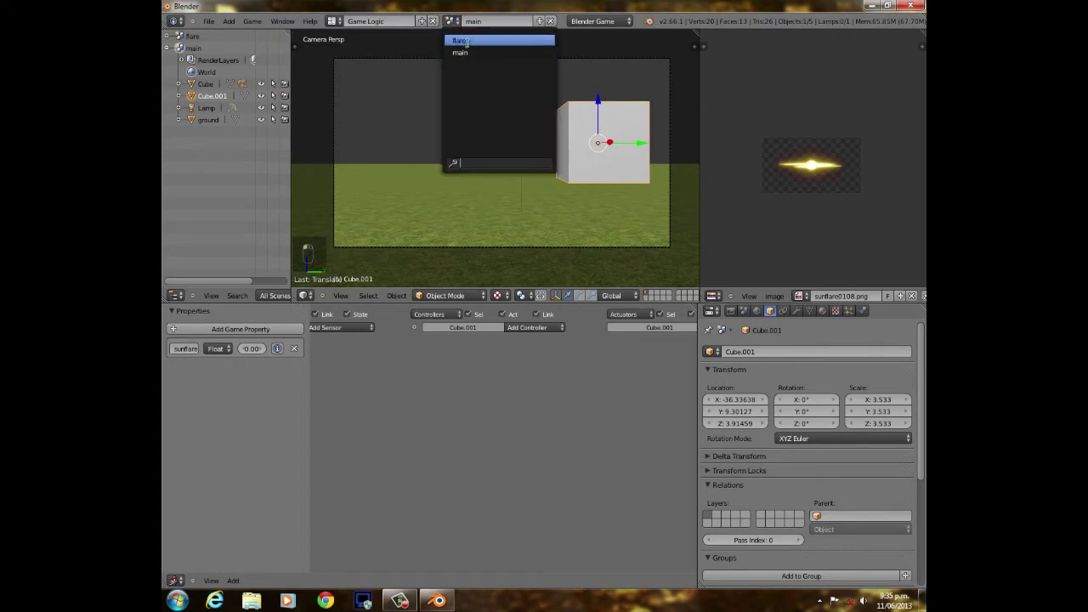
{"action": "left_click", "coordinate": [469, 43]}
{"action": "middle_click_drag", "start_coordinate": [457, 162], "coordinate": [383, 151]}
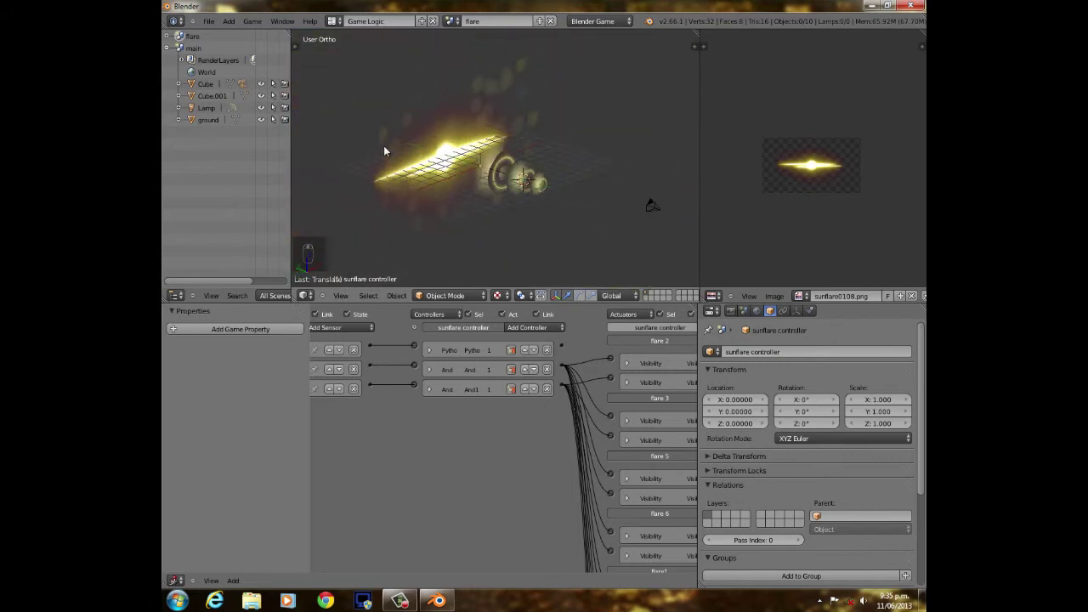
{"action": "right_click", "coordinate": [468, 143]}
Check the settings of the two Visibility actuators on the flare1 plane.
{"action": "middle_click_drag", "start_coordinate": [645, 484], "coordinate": [585, 453]}
{"action": "left_click", "coordinate": [567, 318]}
{"action": "left_click", "coordinate": [567, 317]}
{"action": "left_click", "coordinate": [567, 318]}
{"action": "left_click", "coordinate": [567, 318]}
{"action": "left_click", "coordinate": [567, 339]}
{"action": "left_click", "coordinate": [567, 339]}
{"action": "left_click", "coordinate": [567, 321]}
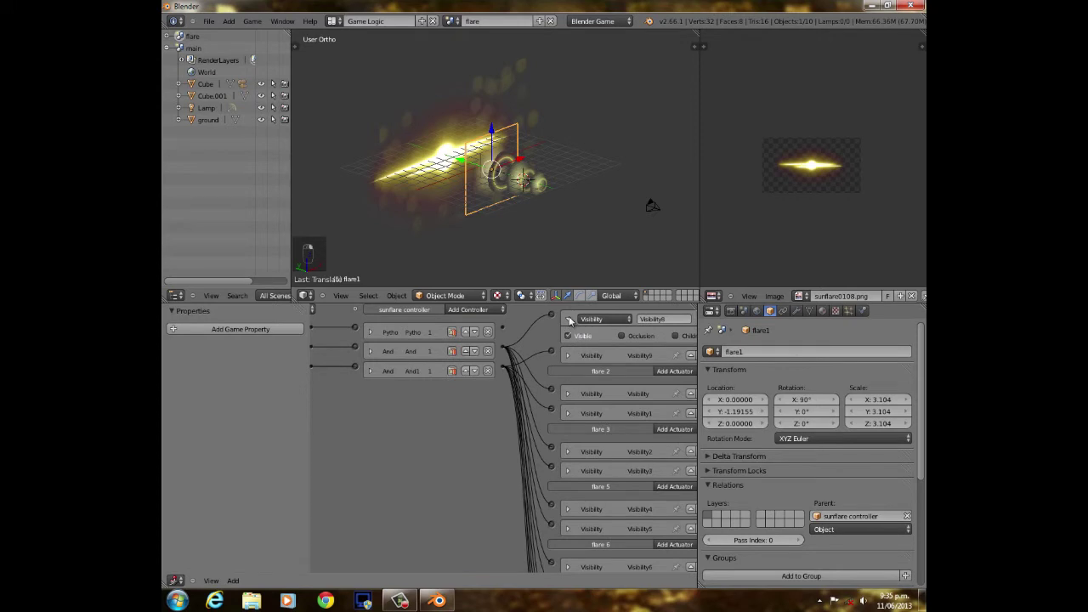
{"action": "left_click", "coordinate": [568, 320]}
{"action": "middle_click_drag", "start_coordinate": [568, 320], "coordinate": [536, 351]}
{"action": "left_click", "coordinate": [537, 350]}
{"action": "left_click", "coordinate": [538, 350]}
{"action": "mouse_move", "coordinate": [539, 405]}
{"action": "middle_mouse_down"}
{"action": "mouse_move", "coordinate": [560, 373]}
{"action": "mouse_move", "coordinate": [537, 409]}
{"action": "middle_mouse_up"}
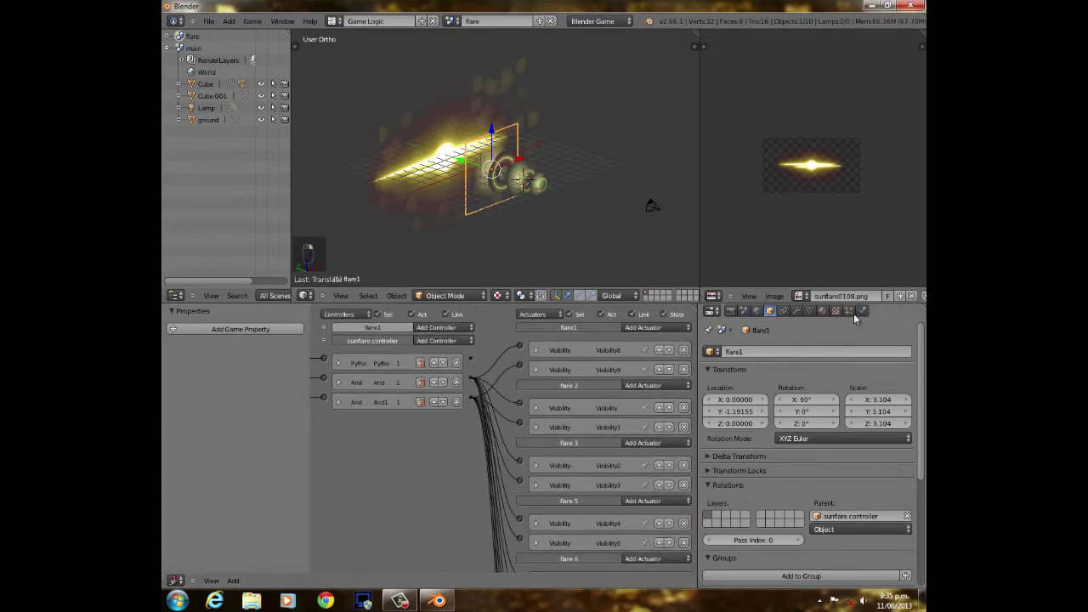
Make the flare1, flare 6 and flare 5 planes Invisible in their physics settings.
{"action": "left_click", "coordinate": [862, 311]}
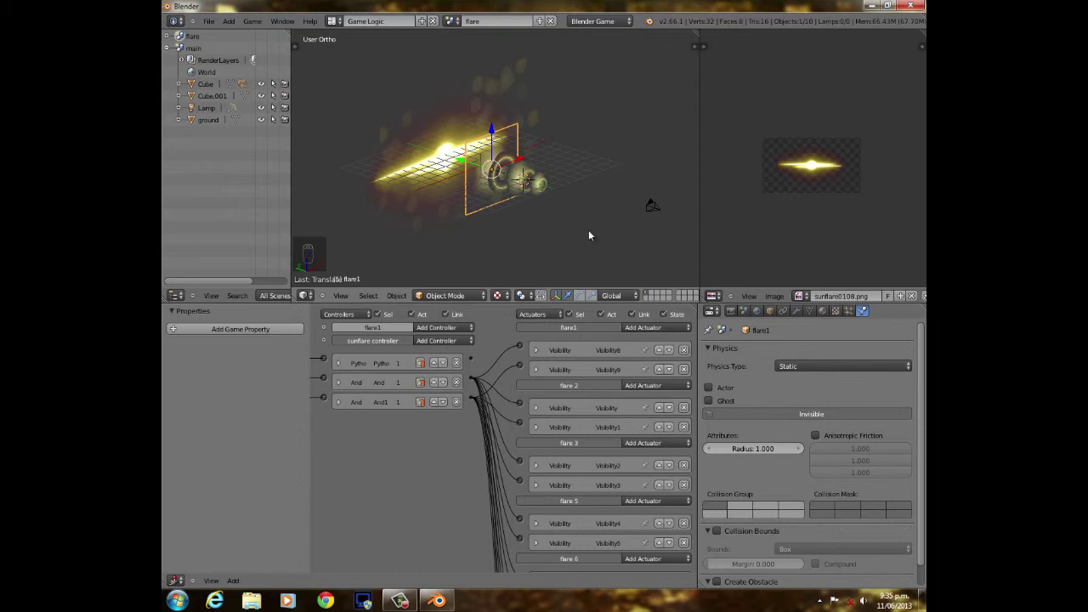
{"action": "middle_click_drag", "start_coordinate": [456, 151], "coordinate": [493, 152]}
{"action": "left_click_drag", "start_coordinate": [470, 396], "coordinate": [507, 360]}
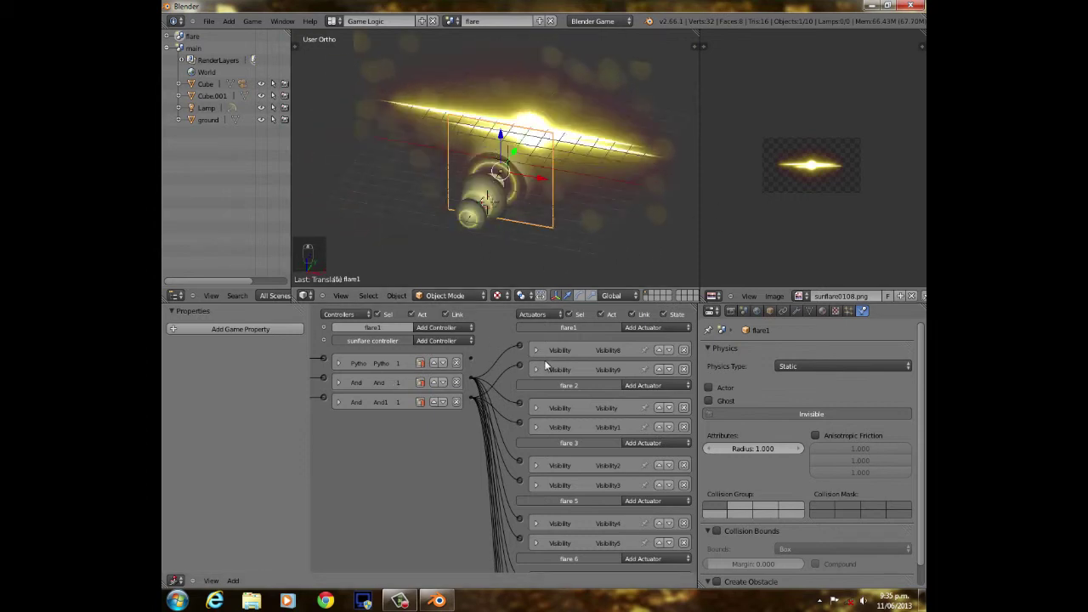
{"action": "scroll", "coordinate": [484, 214], "scroll_direction": "down", "scroll_amount": 4}
{"action": "scroll", "coordinate": [491, 220], "scroll_direction": "up", "scroll_amount": 5}
{"action": "right_click", "coordinate": [448, 259]}
{"action": "left_click", "coordinate": [849, 365]}
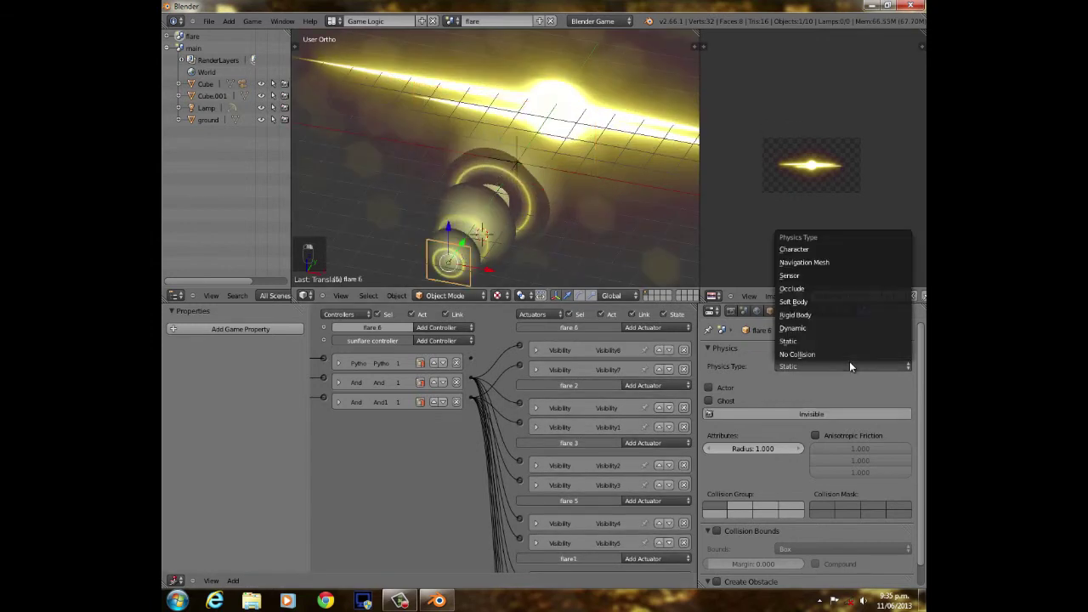
{"action": "right_click", "coordinate": [464, 252]}
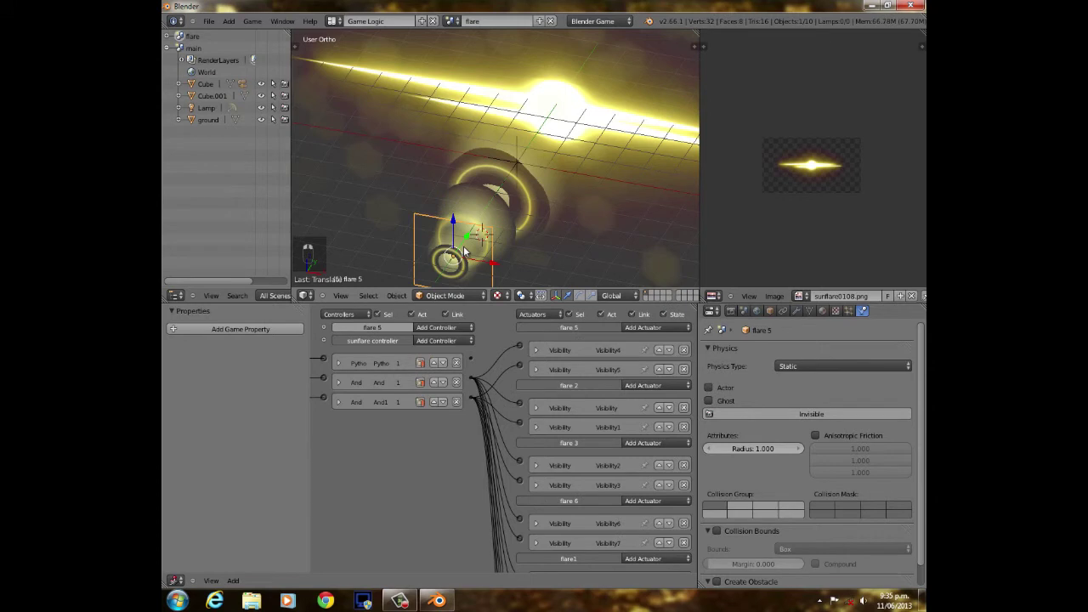
{"action": "left_click", "coordinate": [799, 410]}
Make the flare4 and flare 2 planes Invisible in physics and recheck flare1.
{"action": "right_click", "coordinate": [458, 245]}
{"action": "right_click", "coordinate": [464, 246]}
{"action": "middle_click_drag", "start_coordinate": [465, 251], "coordinate": [519, 262]}
{"action": "right_click", "coordinate": [421, 219]}
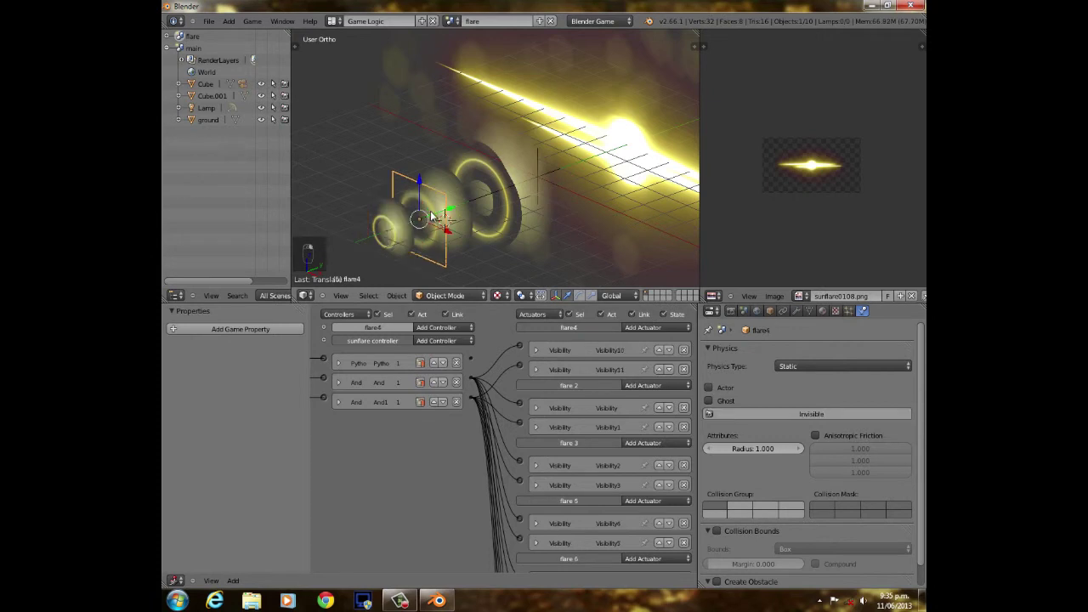
{"action": "right_click", "coordinate": [461, 222]}
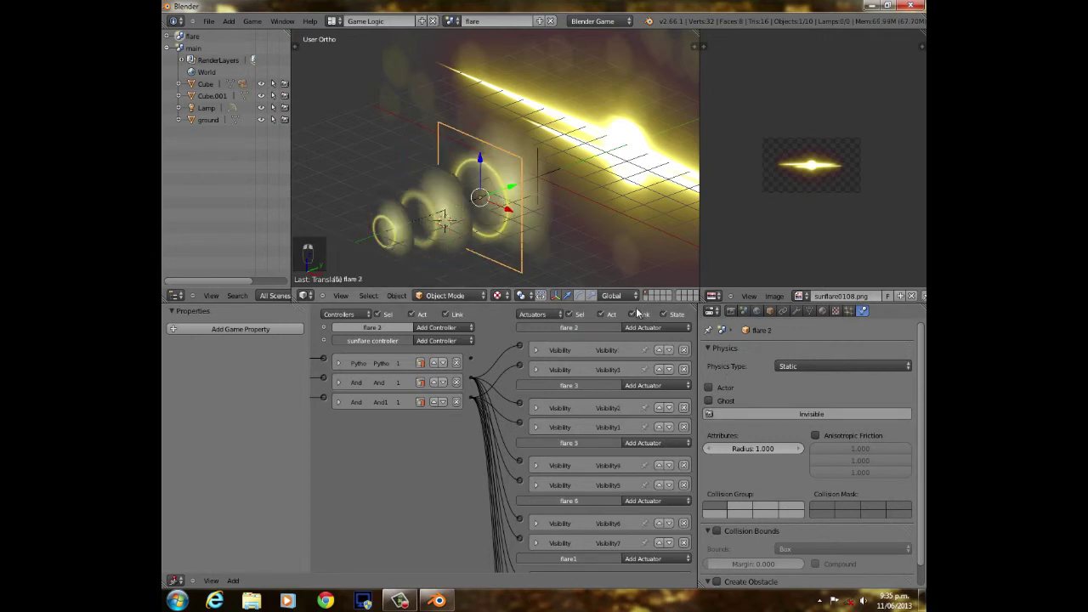
{"action": "right_click", "coordinate": [537, 177]}
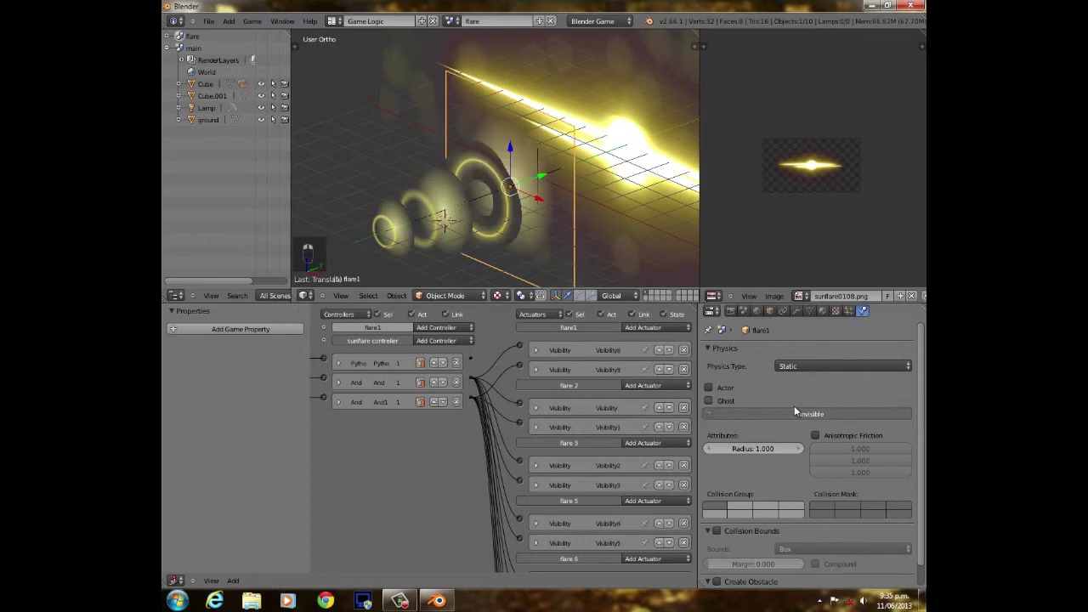
Make the moisture and sunflare planes Invisible in their physics settings.
{"action": "scroll", "coordinate": [618, 110], "scroll_direction": "up", "scroll_amount": 2}
{"action": "right_click", "coordinate": [597, 119]}
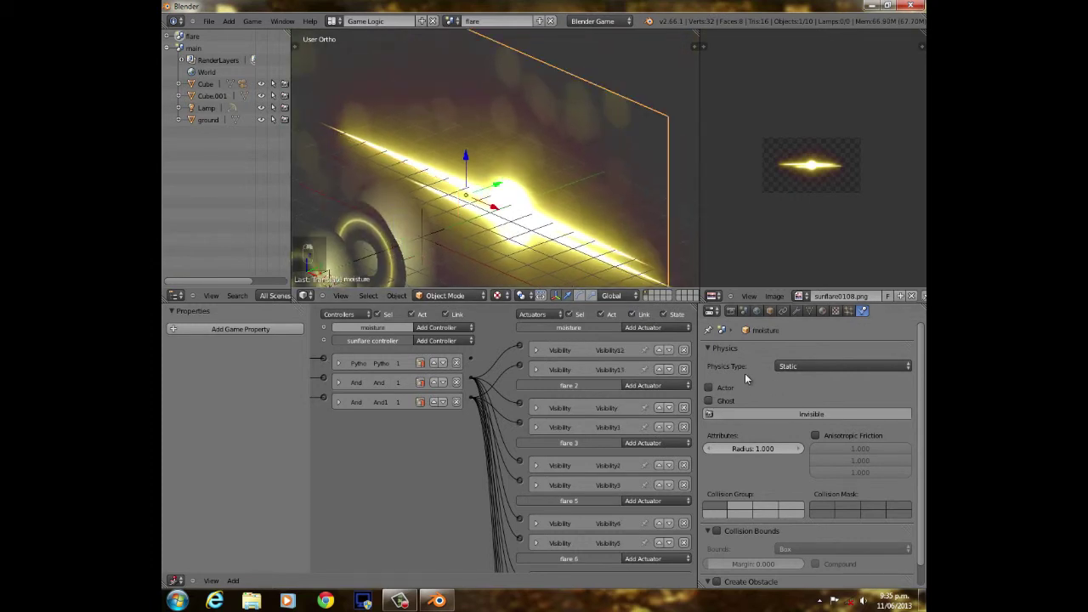
{"action": "left_click", "coordinate": [776, 414]}
{"action": "right_click", "coordinate": [545, 128]}
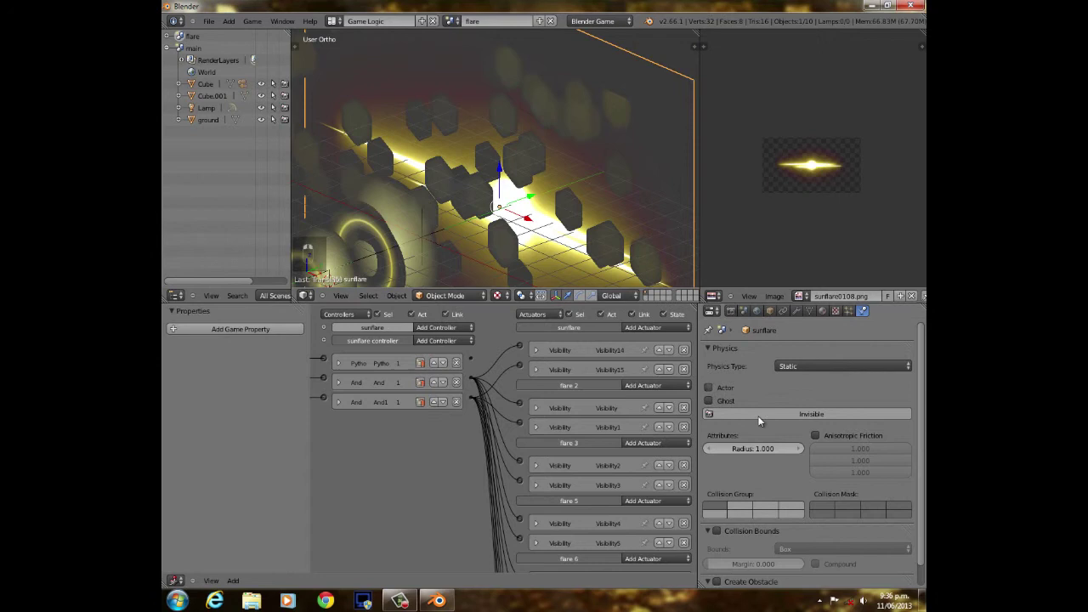
{"action": "left_click", "coordinate": [789, 413]}
Return to the main scene's camera view, test-run the game and stop it.
{"action": "scroll", "coordinate": [453, 187], "scroll_direction": "down", "scroll_amount": 4}
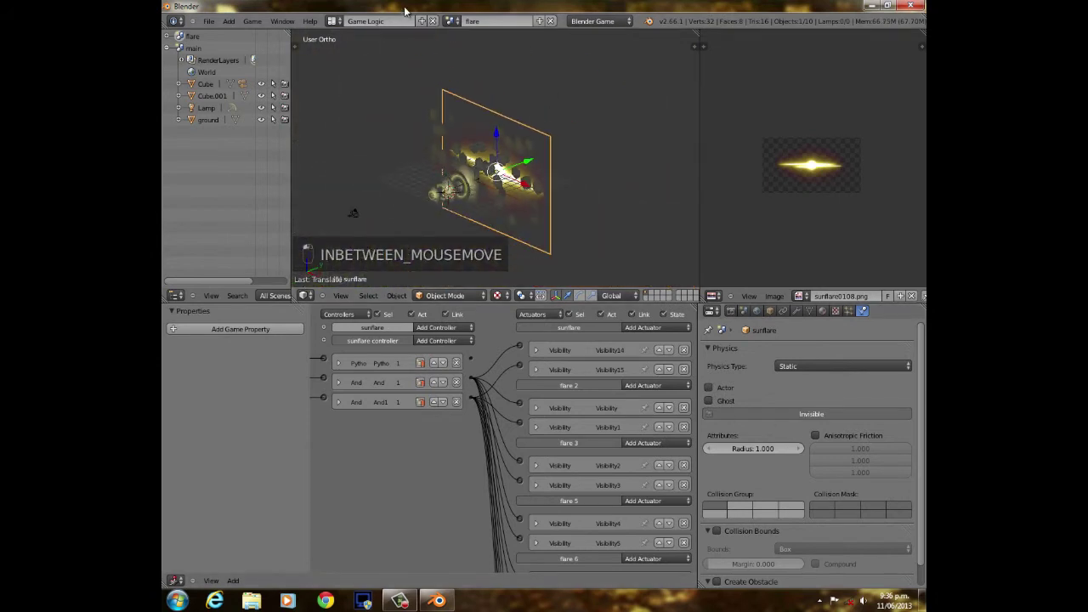
{"action": "left_click", "coordinate": [452, 21]}
{"action": "left_click", "coordinate": [477, 53]}
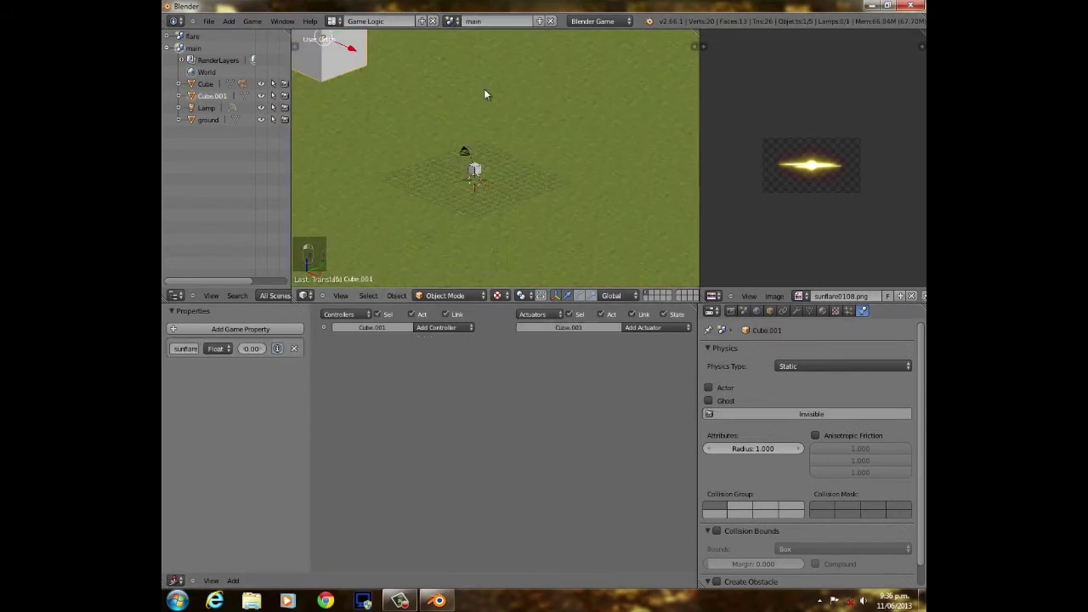
{"action": "key", "text": "KP_0"}
{"action": "key", "text": "p"}
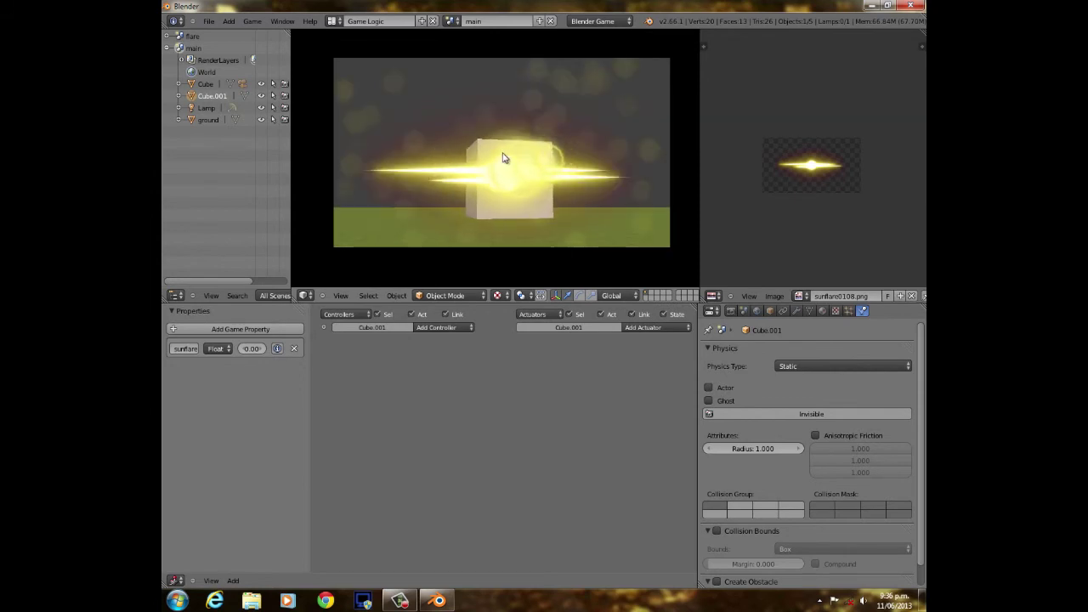
{"action": "key", "text": "Escape"}
Open the recent file lens effects 3 (working).blend and look over its main scene.
{"action": "left_click", "coordinate": [209, 20]}
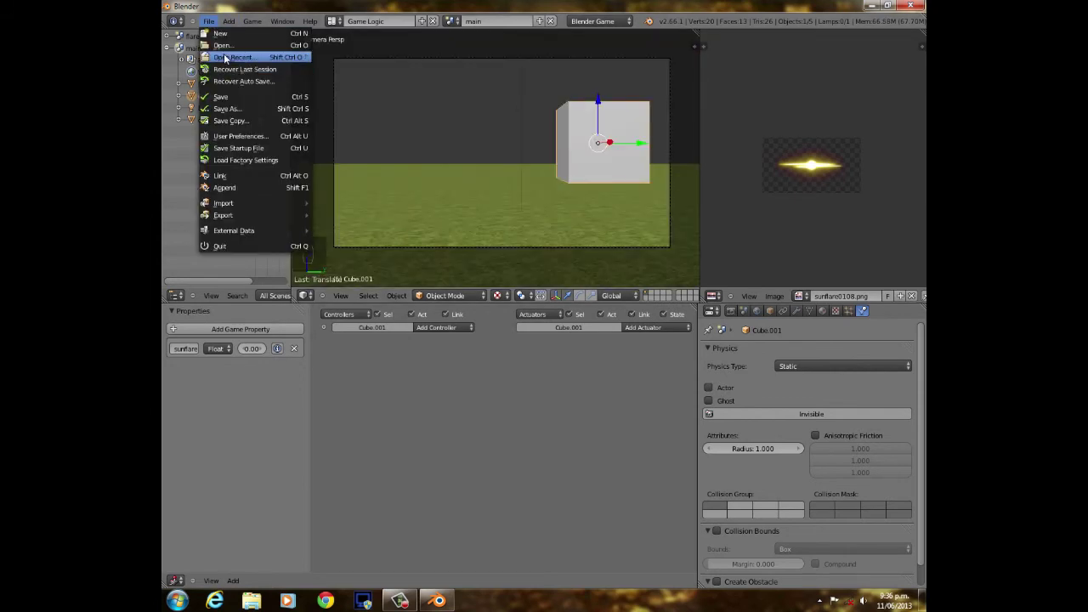
{"action": "mouse_move", "coordinate": [226, 57]}
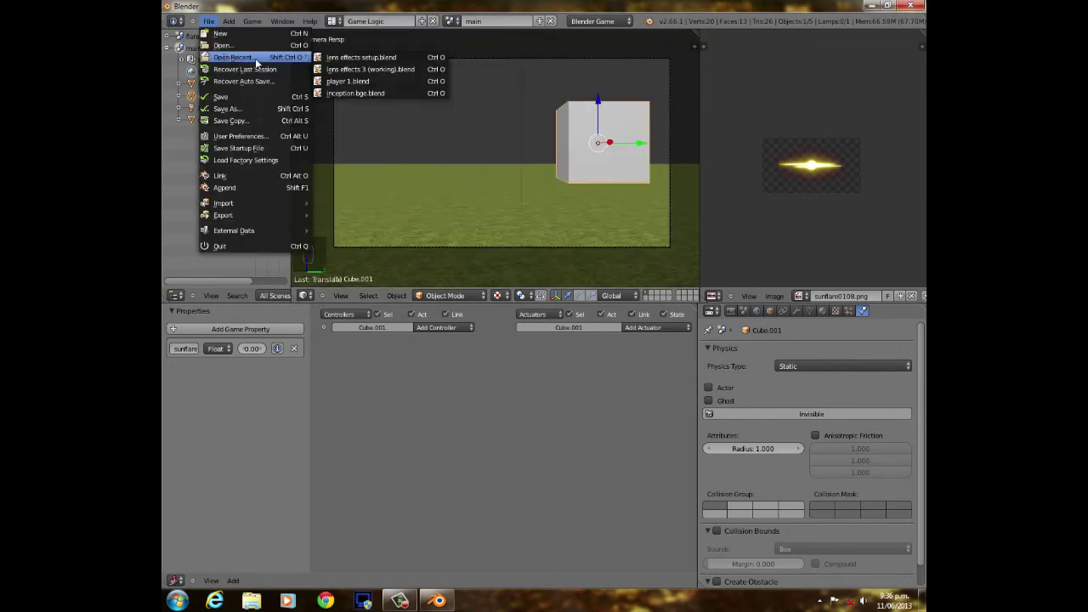
{"action": "left_click", "coordinate": [363, 70]}
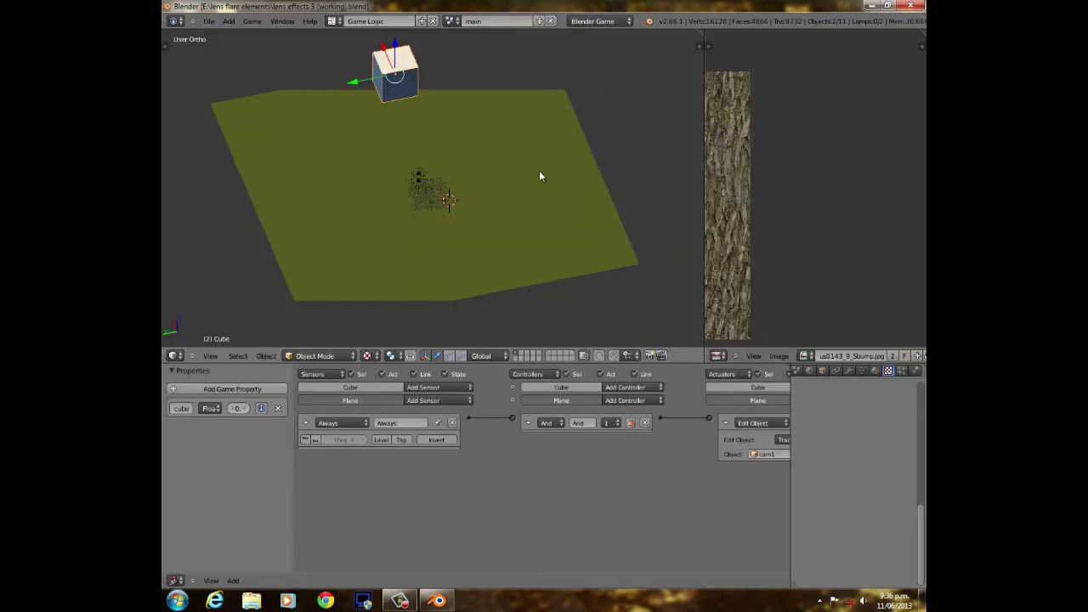
{"action": "scroll", "coordinate": [508, 185], "scroll_direction": "up", "scroll_amount": 3}
{"action": "scroll", "coordinate": [505, 185], "scroll_direction": "down", "scroll_amount": 3}
{"action": "middle_click_drag", "start_coordinate": [506, 185], "coordinate": [547, 178]}
{"action": "scroll", "coordinate": [512, 184], "scroll_direction": "up", "scroll_amount": 7}
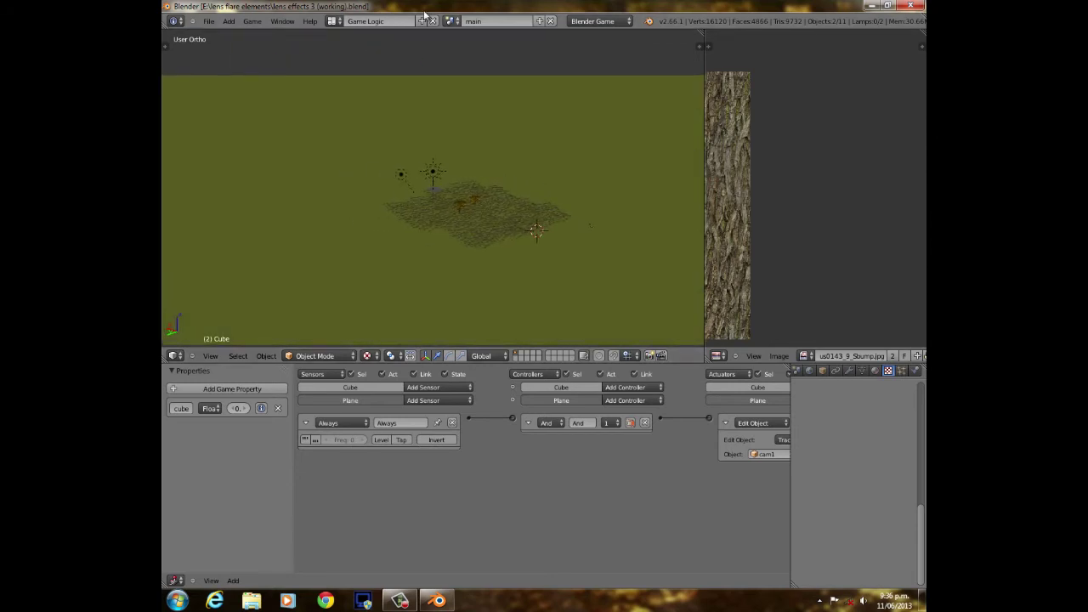
View the flare scene of the opened file and switch back to its main scene.
{"action": "left_click", "coordinate": [450, 21]}
{"action": "left_click", "coordinate": [461, 52]}
{"action": "middle_click_drag", "start_coordinate": [452, 161], "coordinate": [489, 199]}
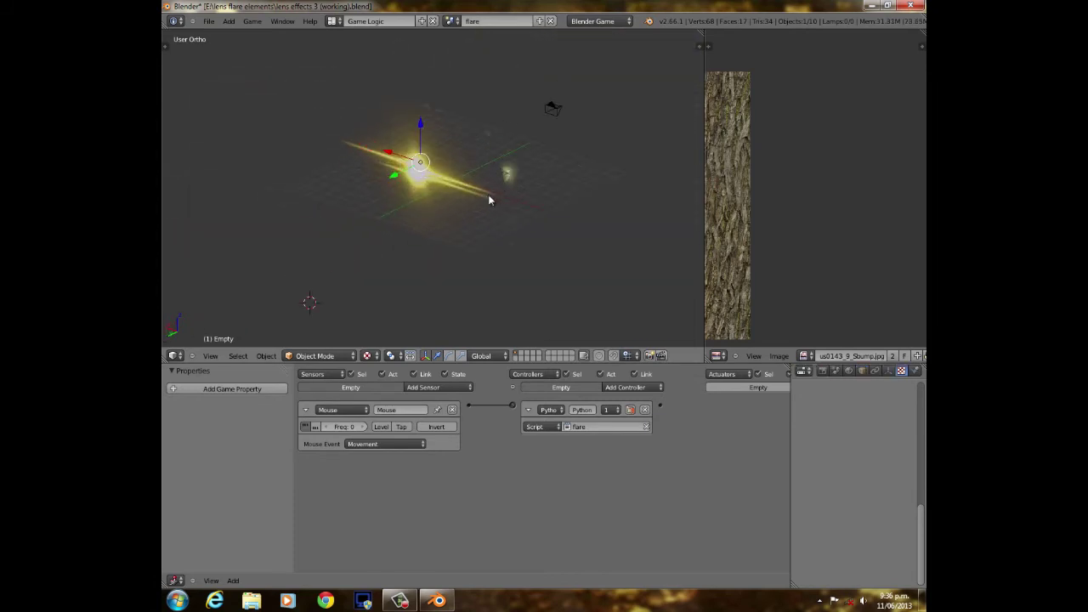
{"action": "left_click", "coordinate": [455, 18]}
{"action": "left_click", "coordinate": [469, 63]}
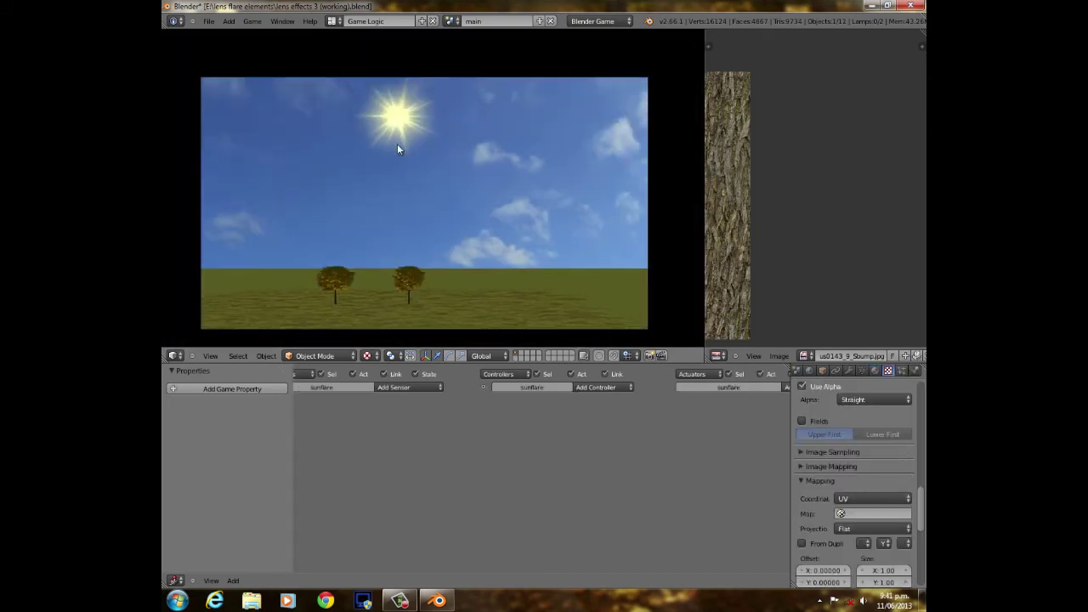
Stop the running game and inspect the sunflare plane in the main scene.
{"action": "key", "text": "Escape"}
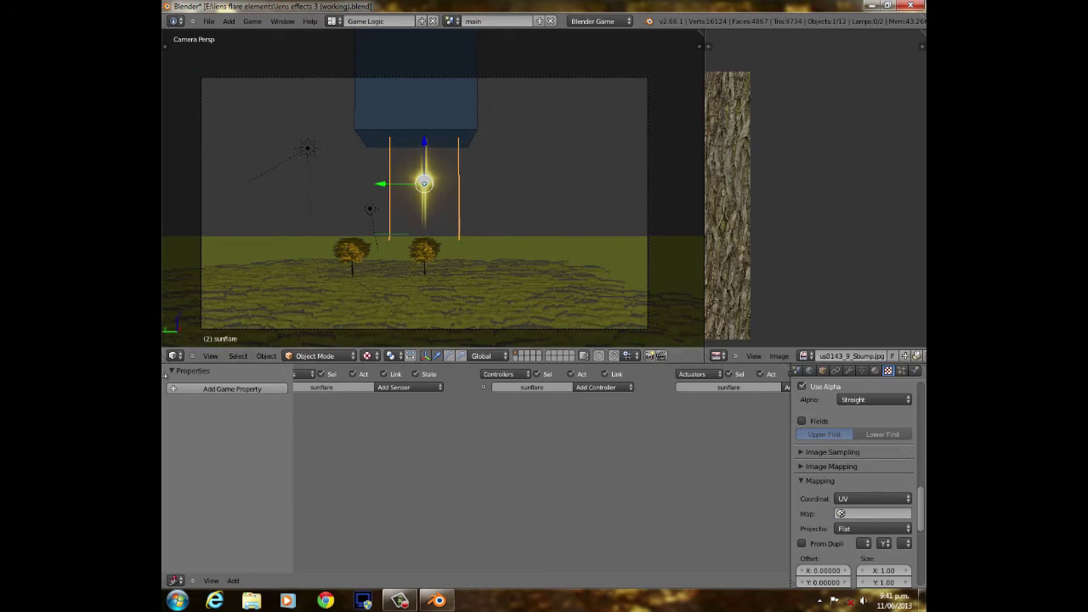
{"action": "scroll", "coordinate": [356, 267], "scroll_direction": "up", "scroll_amount": 4}
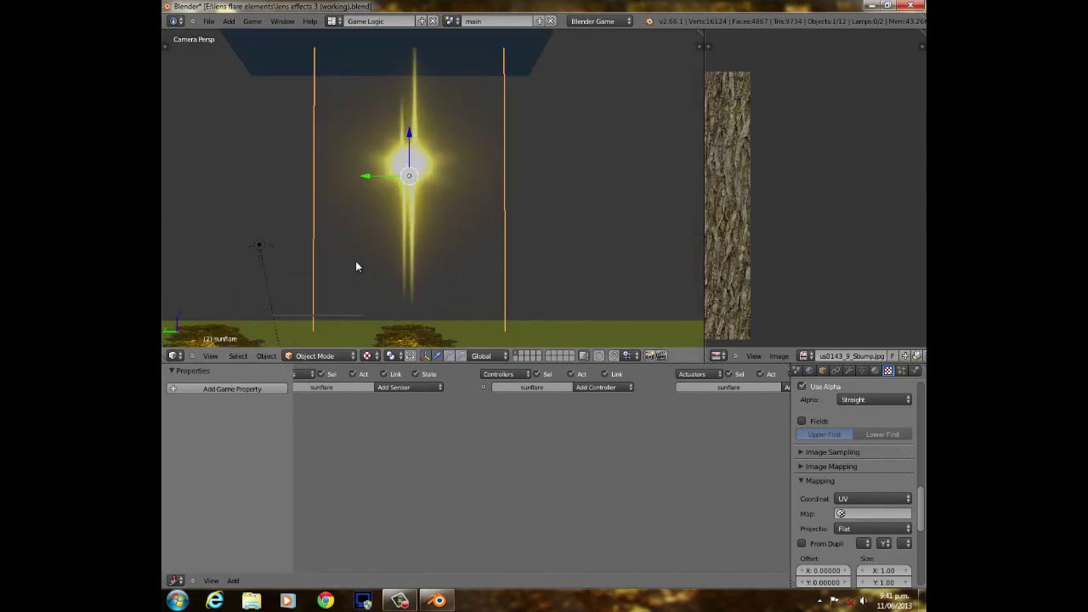
{"action": "scroll", "coordinate": [355, 261], "scroll_direction": "down", "scroll_amount": 3}
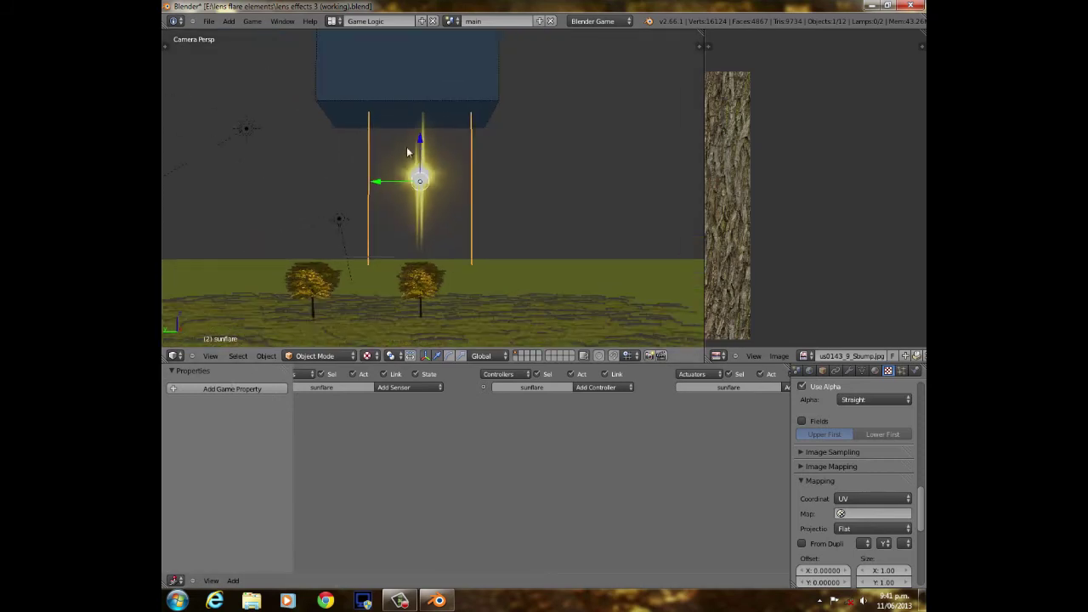
{"action": "scroll", "coordinate": [409, 127], "scroll_direction": "down", "scroll_amount": 6}
{"action": "scroll", "coordinate": [448, 161], "scroll_direction": "up", "scroll_amount": 7}
Switch to the flare scene and examine how its flare planes are arranged.
{"action": "left_click", "coordinate": [449, 21]}
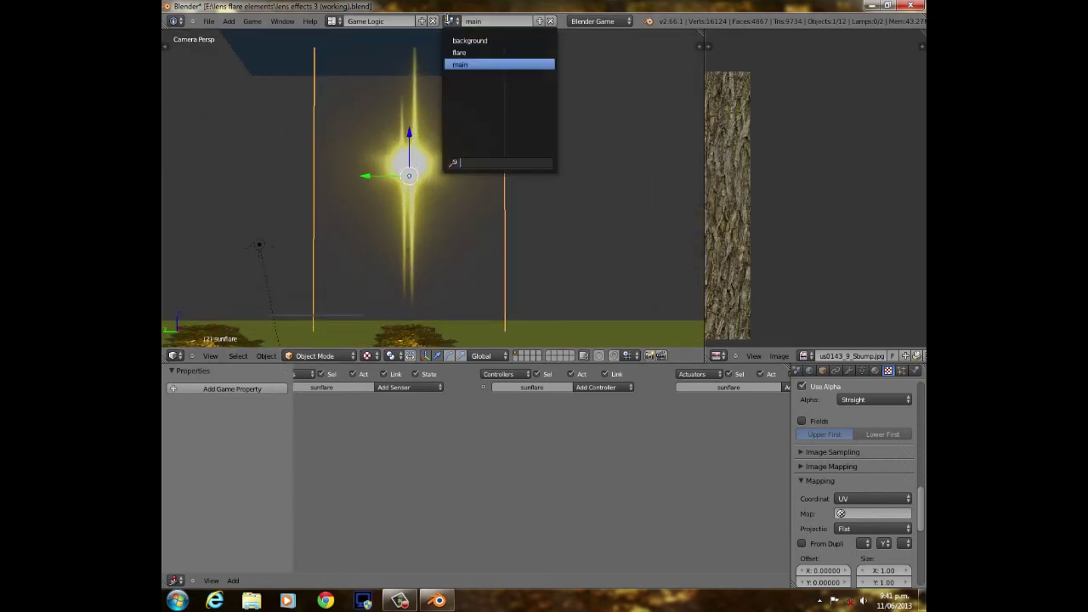
{"action": "left_click", "coordinate": [464, 52]}
{"action": "scroll", "coordinate": [444, 173], "scroll_direction": "down", "scroll_amount": 7}
{"action": "middle_click_drag", "start_coordinate": [444, 173], "coordinate": [508, 230]}
{"action": "scroll", "coordinate": [508, 229], "scroll_direction": "up", "scroll_amount": 4}
{"action": "scroll", "coordinate": [509, 229], "scroll_direction": "down", "scroll_amount": 2}
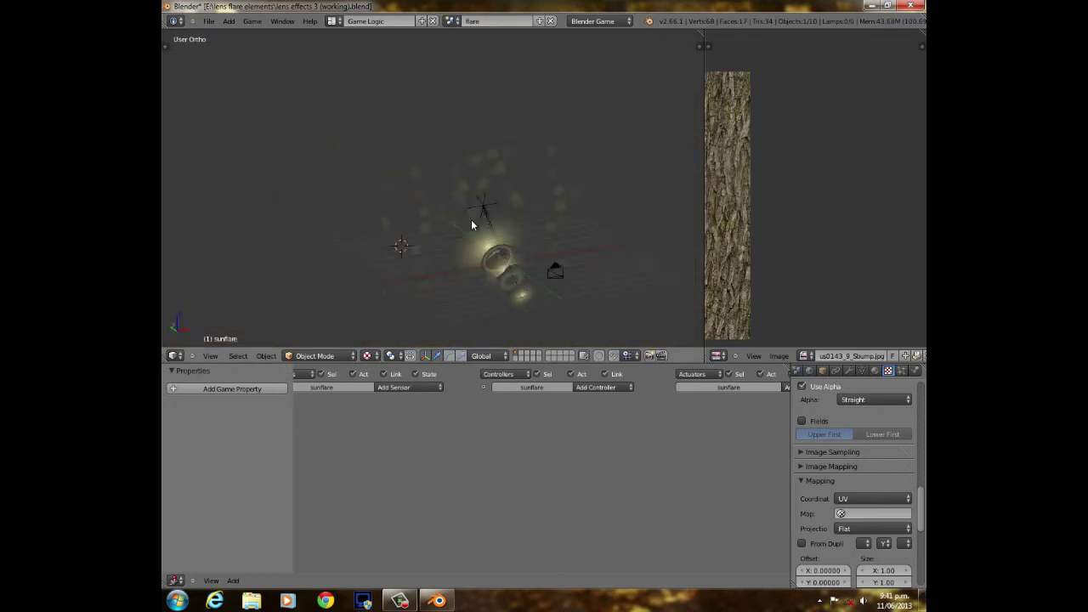
{"action": "scroll", "coordinate": [508, 229], "scroll_direction": "down", "scroll_amount": 1}
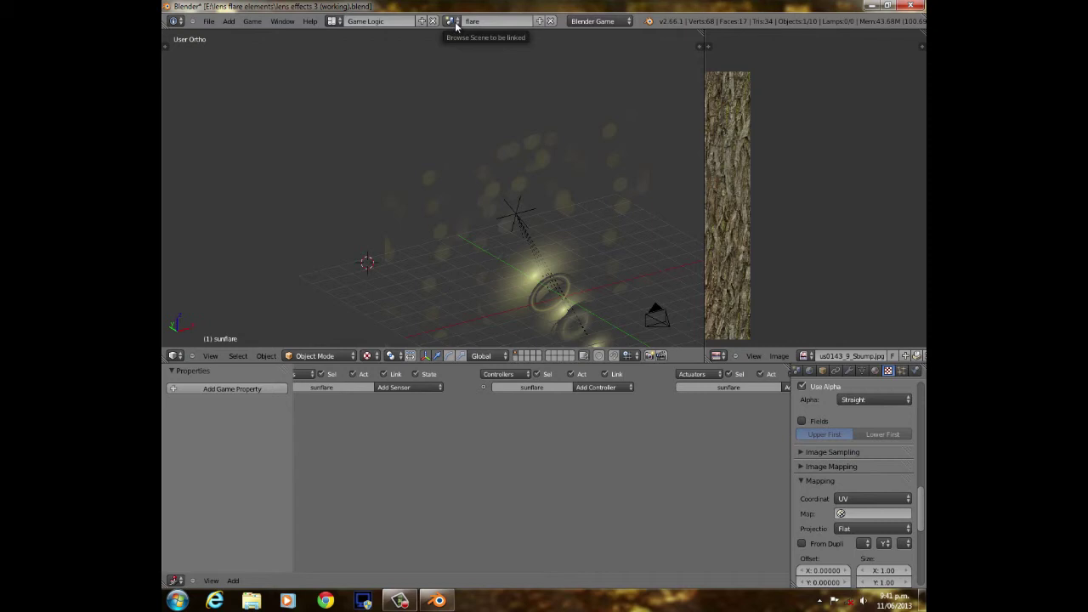
{"action": "scroll", "coordinate": [455, 23], "scroll_direction": "down", "scroll_amount": 2}
{"action": "scroll", "coordinate": [551, 227], "scroll_direction": "down", "scroll_amount": 2}
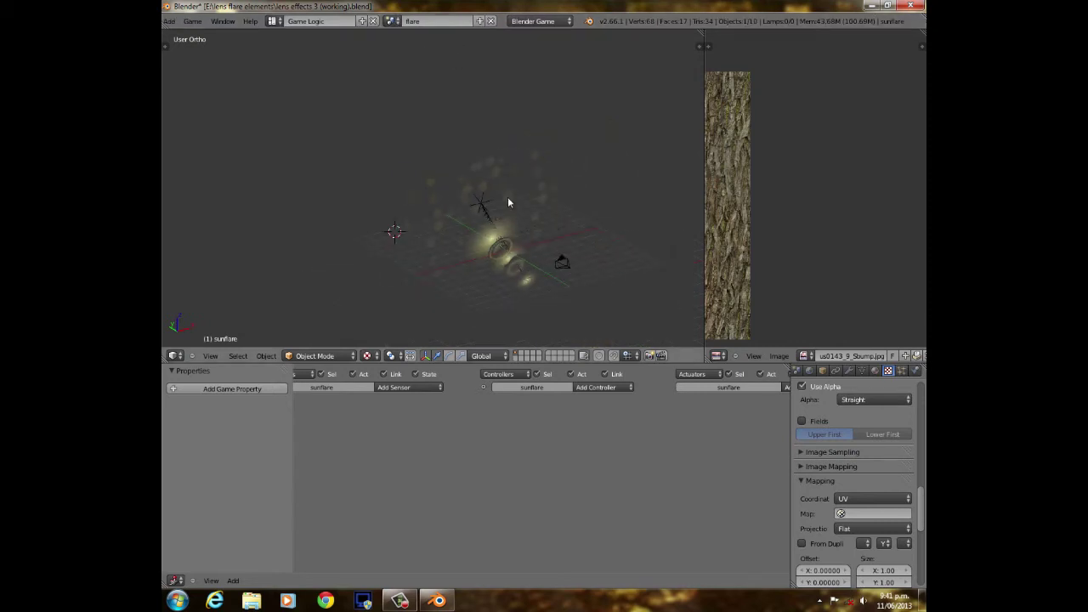
Select the Empty in the flare scene and examine its logic and the flare planes around it.
{"action": "right_click", "coordinate": [479, 203]}
{"action": "right_click", "coordinate": [483, 204]}
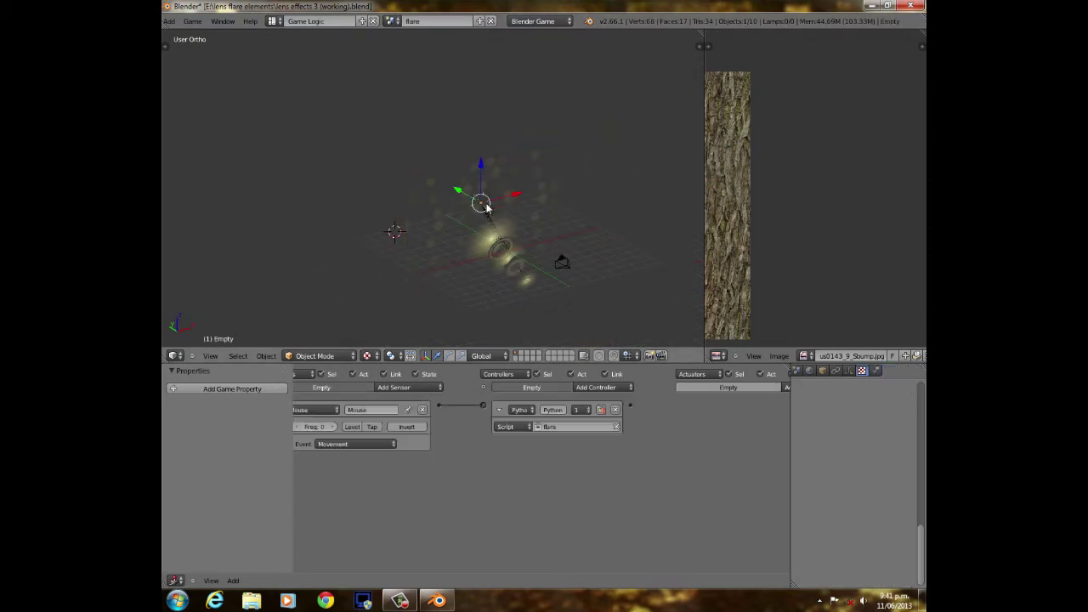
{"action": "middle_click_drag", "start_coordinate": [476, 213], "coordinate": [450, 228]}
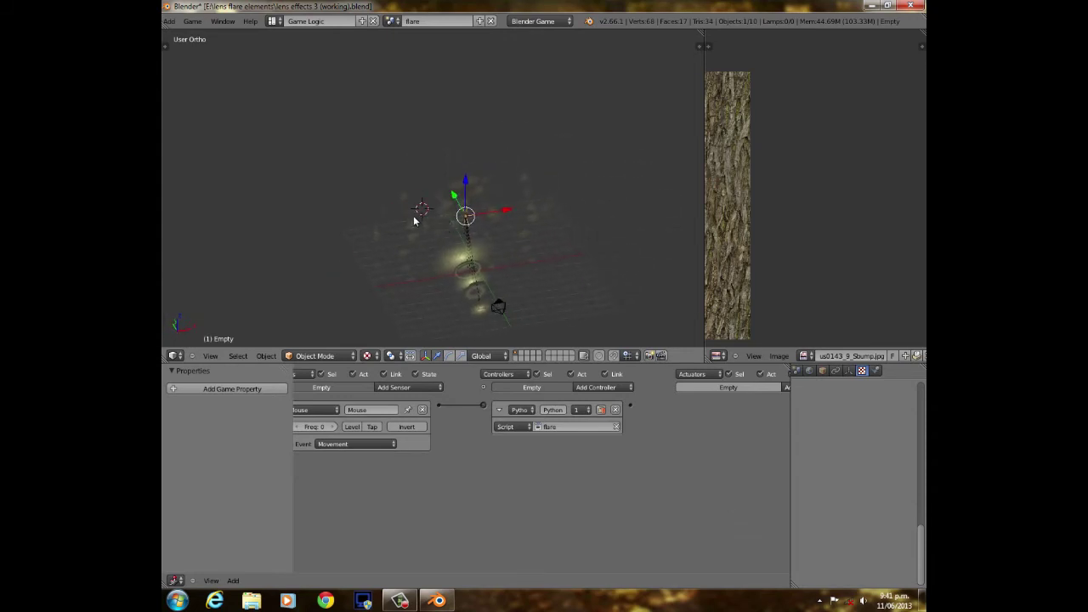
{"action": "left_click", "coordinate": [392, 20]}
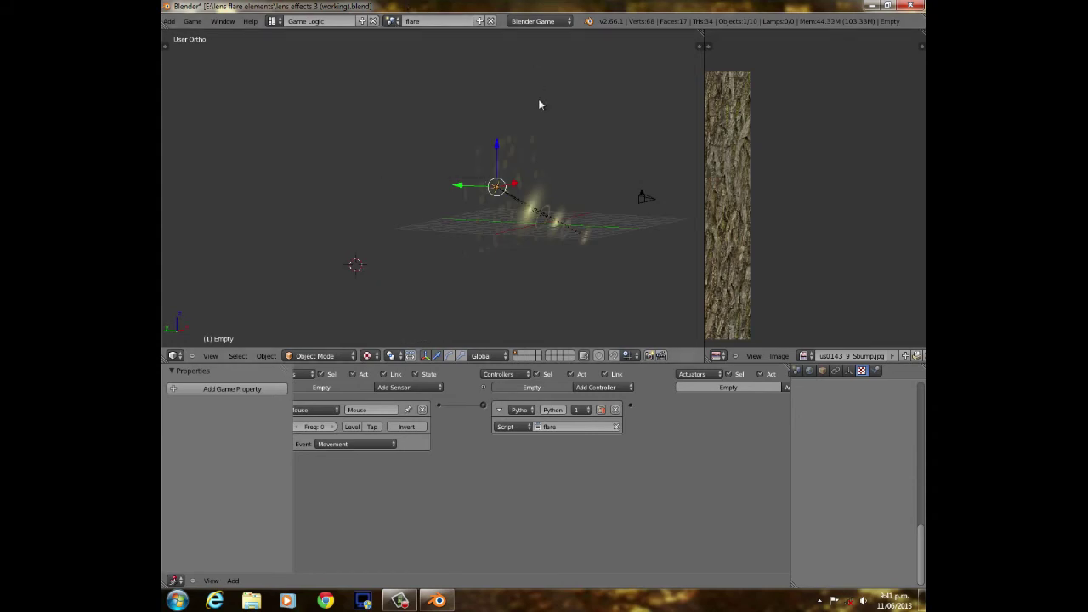
{"action": "scroll", "coordinate": [554, 159], "scroll_direction": "down", "scroll_amount": 3}
{"action": "scroll", "coordinate": [408, 201], "scroll_direction": "up", "scroll_amount": 8}
{"action": "middle_click_drag", "start_coordinate": [554, 161], "coordinate": [461, 223]}
{"action": "scroll", "coordinate": [504, 219], "scroll_direction": "down", "scroll_amount": 5}
{"action": "scroll", "coordinate": [548, 250], "scroll_direction": "down", "scroll_amount": 4}
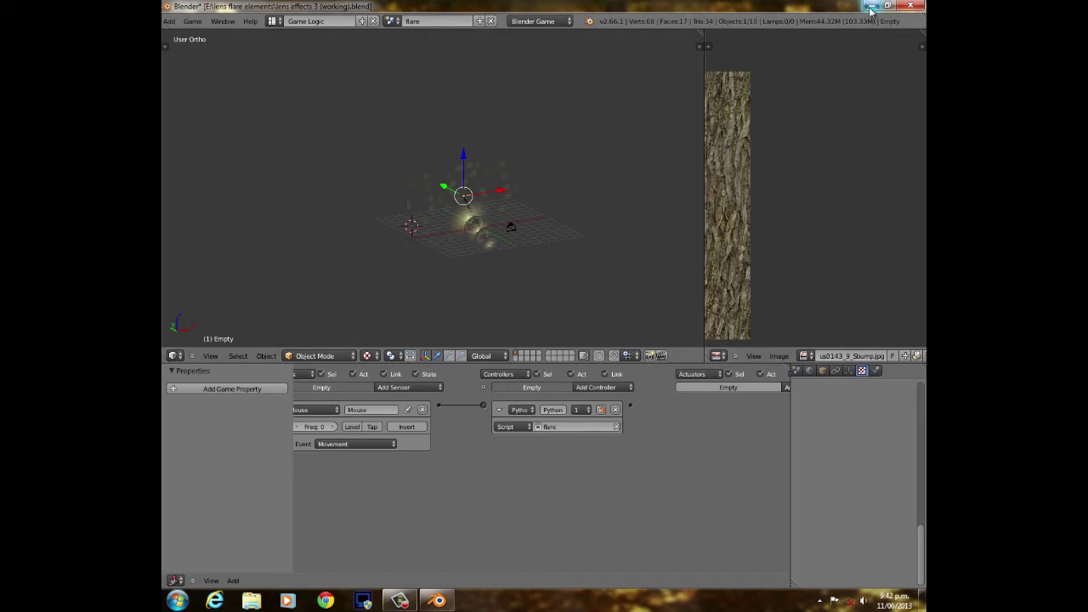
Examine the row of flare planes below the Empty in the flare scene from close up and from different angles.
{"action": "scroll", "coordinate": [616, 182], "scroll_direction": "up", "scroll_amount": 2}
{"action": "scroll", "coordinate": [616, 183], "scroll_direction": "down", "scroll_amount": 2}
{"action": "middle_click_drag", "start_coordinate": [616, 182], "coordinate": [553, 116], "text": "shift"}
{"action": "scroll", "coordinate": [564, 268], "scroll_direction": "down", "scroll_amount": 2}
{"action": "scroll", "coordinate": [553, 116], "scroll_direction": "up", "scroll_amount": 8}
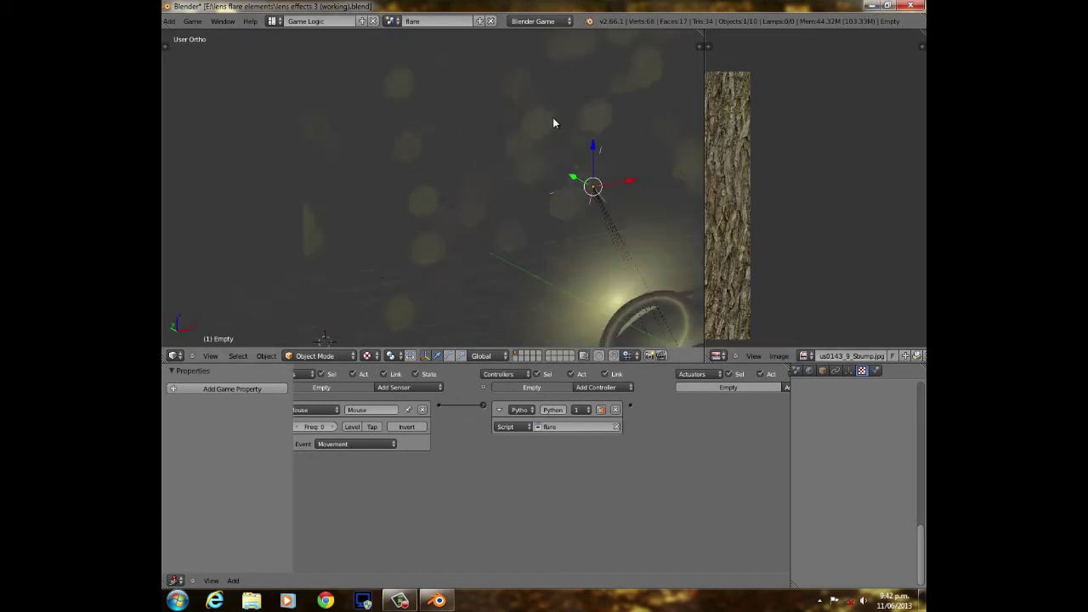
{"action": "scroll", "coordinate": [553, 123], "scroll_direction": "down", "scroll_amount": 6}
{"action": "middle_click_drag", "start_coordinate": [569, 204], "coordinate": [533, 156], "text": "shift"}
{"action": "scroll", "coordinate": [431, 223], "scroll_direction": "up", "scroll_amount": 3}
{"action": "scroll", "coordinate": [530, 161], "scroll_direction": "up", "scroll_amount": 5}
{"action": "scroll", "coordinate": [514, 167], "scroll_direction": "down", "scroll_amount": 2}
{"action": "scroll", "coordinate": [514, 162], "scroll_direction": "down", "scroll_amount": 3}
{"action": "middle_click_drag", "start_coordinate": [476, 202], "coordinate": [573, 206]}
{"action": "scroll", "coordinate": [593, 177], "scroll_direction": "up", "scroll_amount": 3}
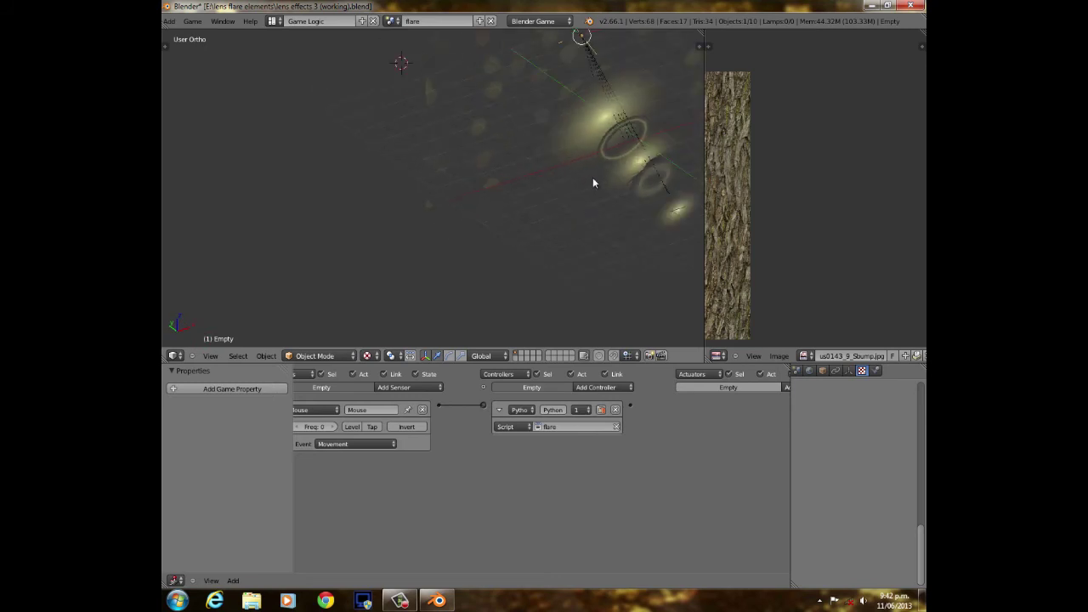
{"action": "middle_click_drag", "start_coordinate": [590, 121], "coordinate": [465, 168], "text": "shift"}
{"action": "scroll", "coordinate": [441, 204], "scroll_direction": "up", "scroll_amount": 1}
{"action": "scroll", "coordinate": [498, 189], "scroll_direction": "down", "scroll_amount": 5}
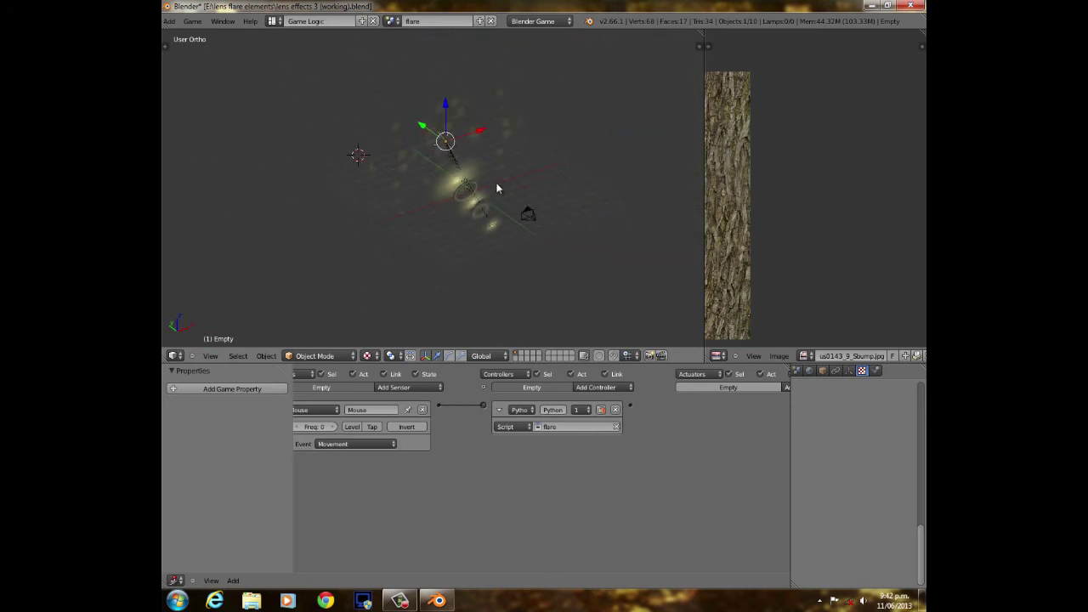
Select the flare5 ring plane and inspect its logic and its alignment with the other flare planes.
{"action": "right_click", "coordinate": [463, 189]}
{"action": "scroll", "coordinate": [527, 122], "scroll_direction": "up", "scroll_amount": 4}
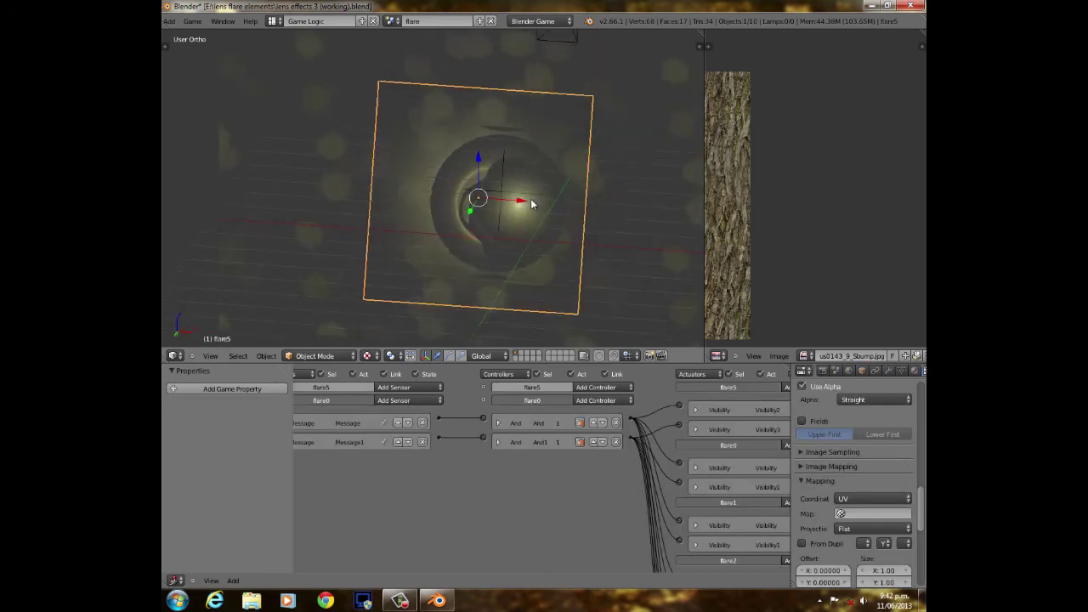
{"action": "middle_click_drag", "start_coordinate": [523, 199], "coordinate": [569, 275]}
{"action": "scroll", "coordinate": [510, 264], "scroll_direction": "down", "scroll_amount": 6}
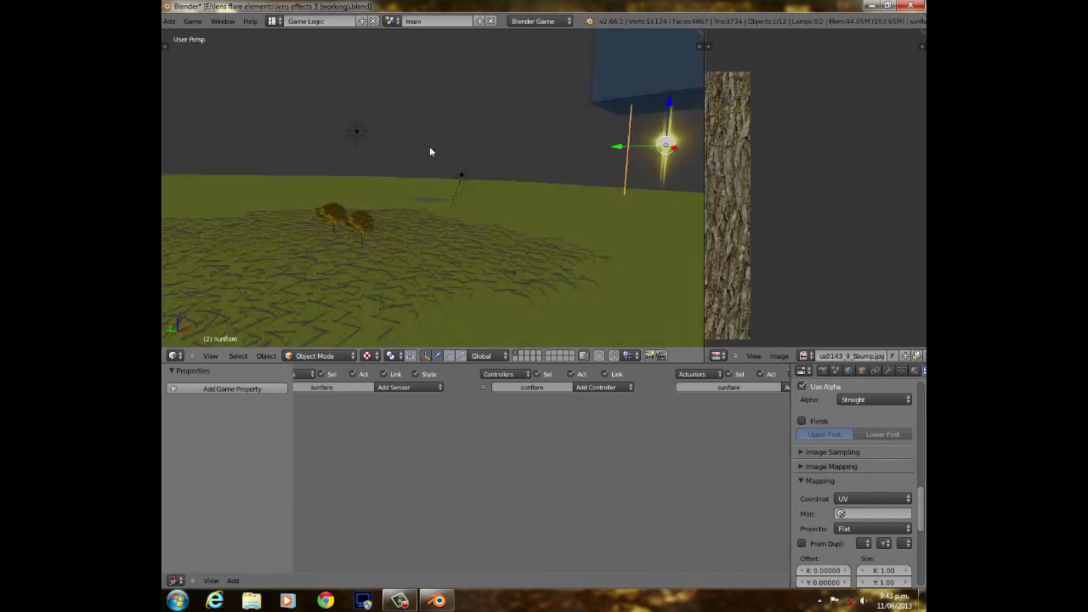
Look through the camera in the main scene, run the game to test the sun flare, and stop it again.
{"action": "key", "text": "KP_0"}
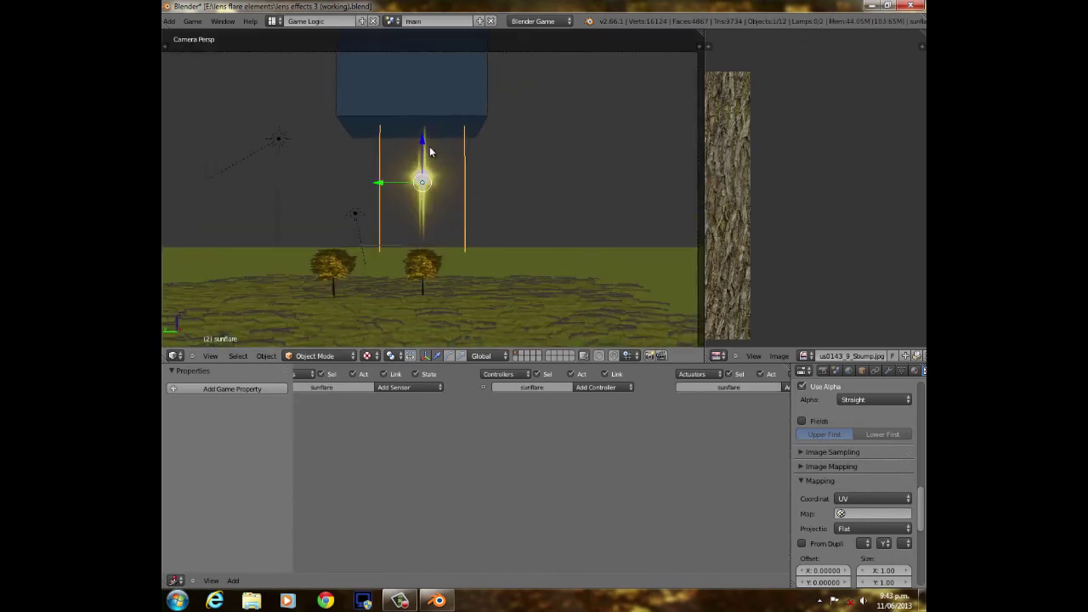
{"action": "scroll", "coordinate": [469, 200], "scroll_direction": "down", "scroll_amount": 5}
{"action": "scroll", "coordinate": [468, 200], "scroll_direction": "up", "scroll_amount": 5}
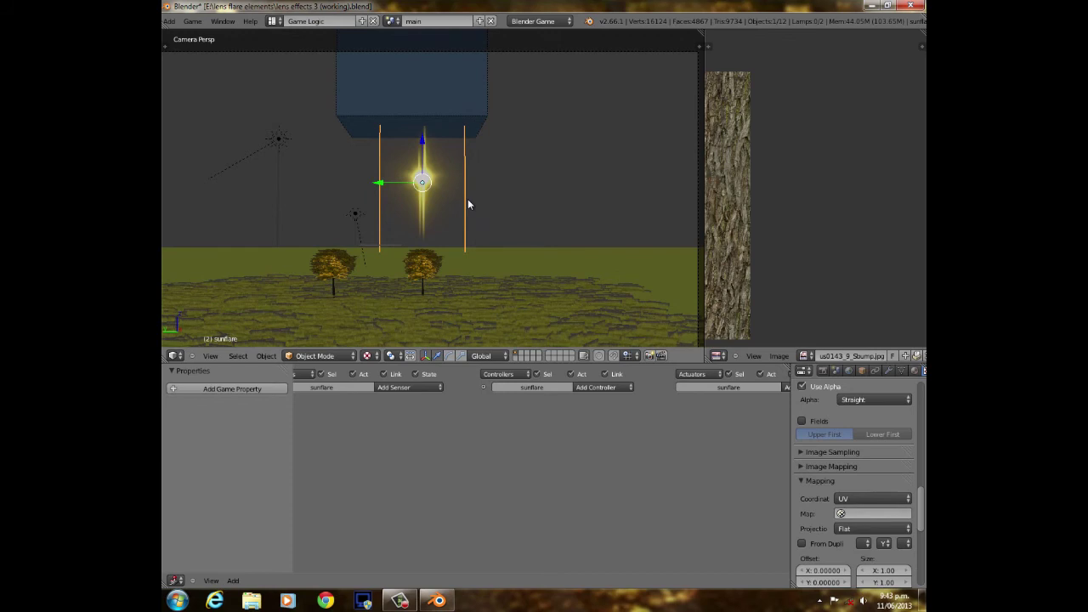
{"action": "key", "text": "p"}
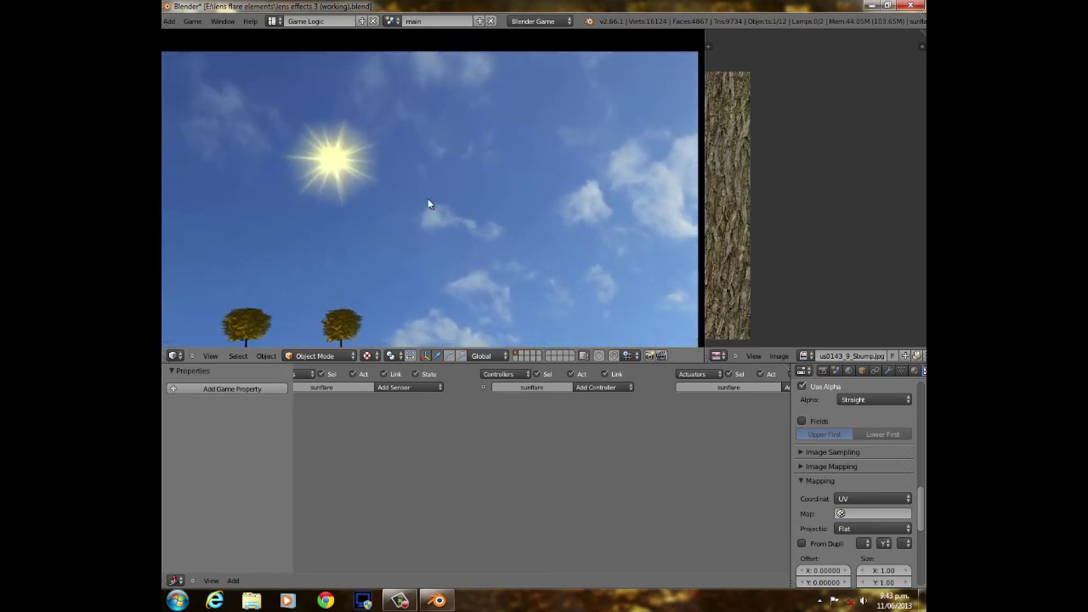
{"action": "key", "text": "Escape"}
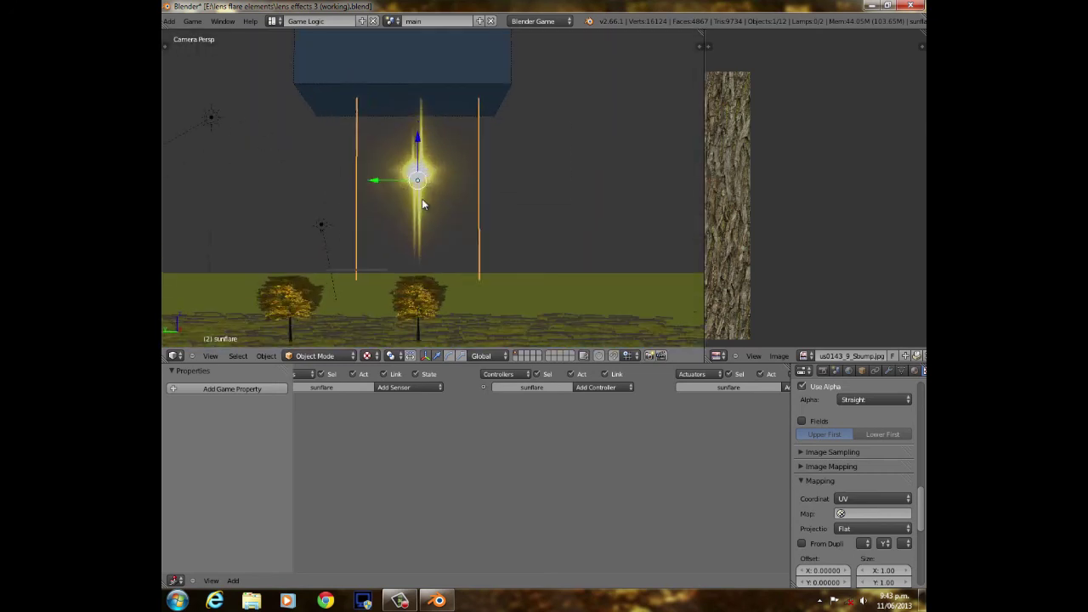